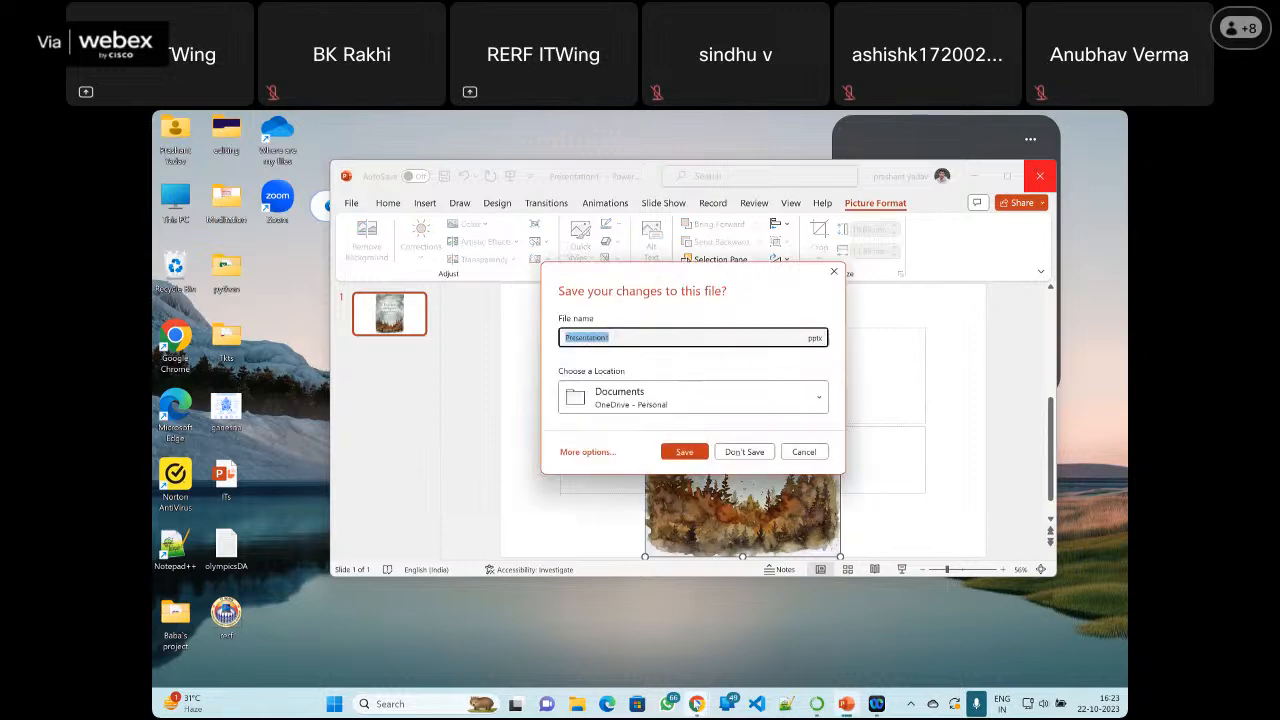
# Switch to the Chicago_crimeEDA notebook in Chrome and go to its import cells at the start
pyautogui.click(697, 704)
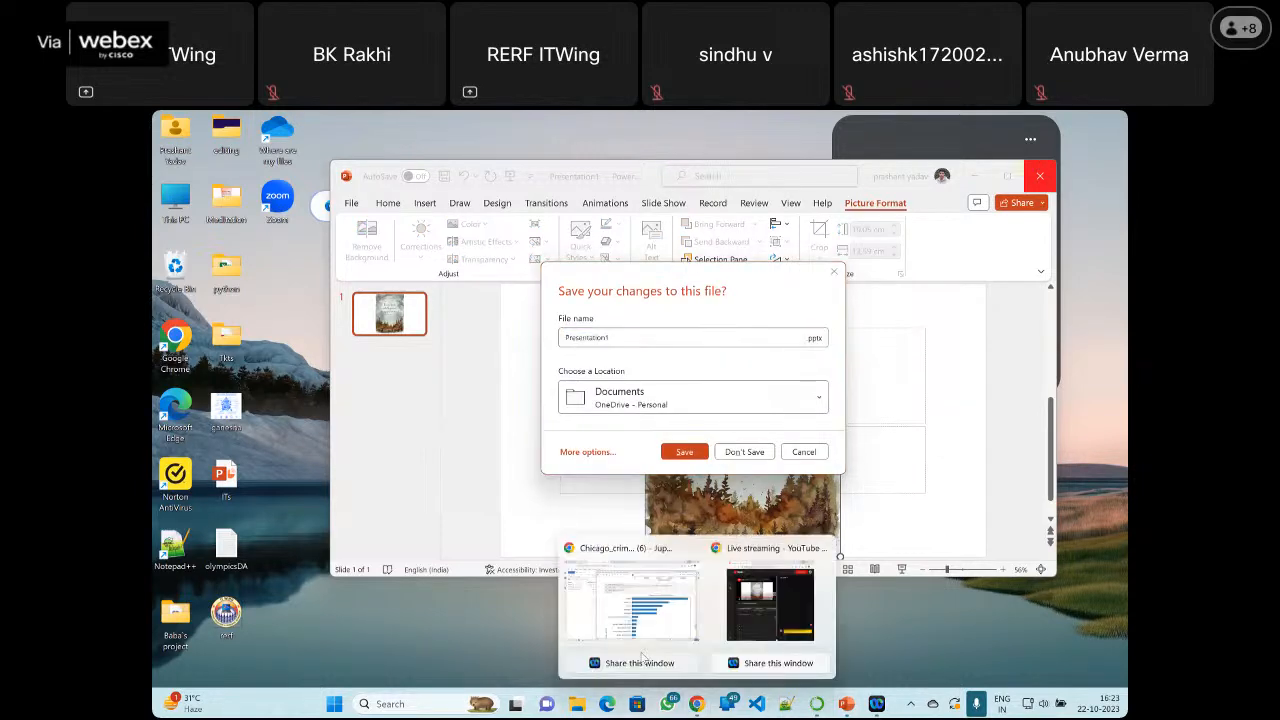
pyautogui.click(642, 650)
pyautogui.scroll(10, 770, 352)
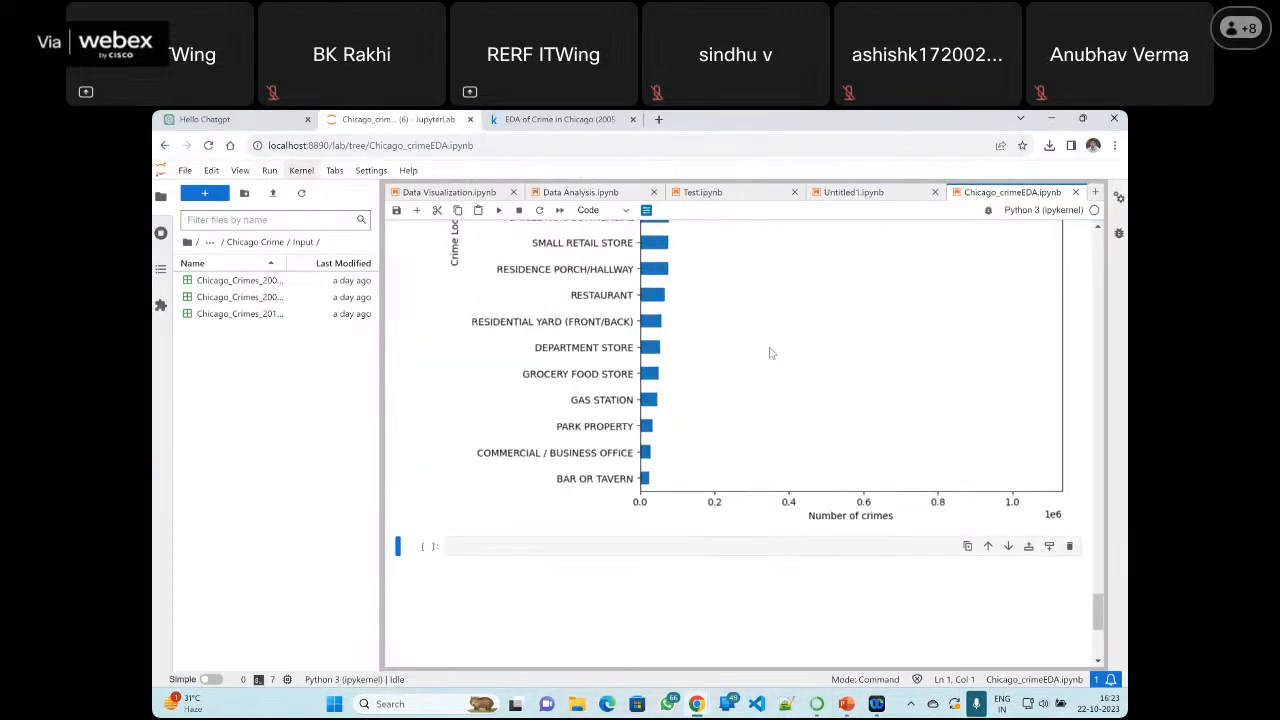
pyautogui.scroll(15, 770, 352)
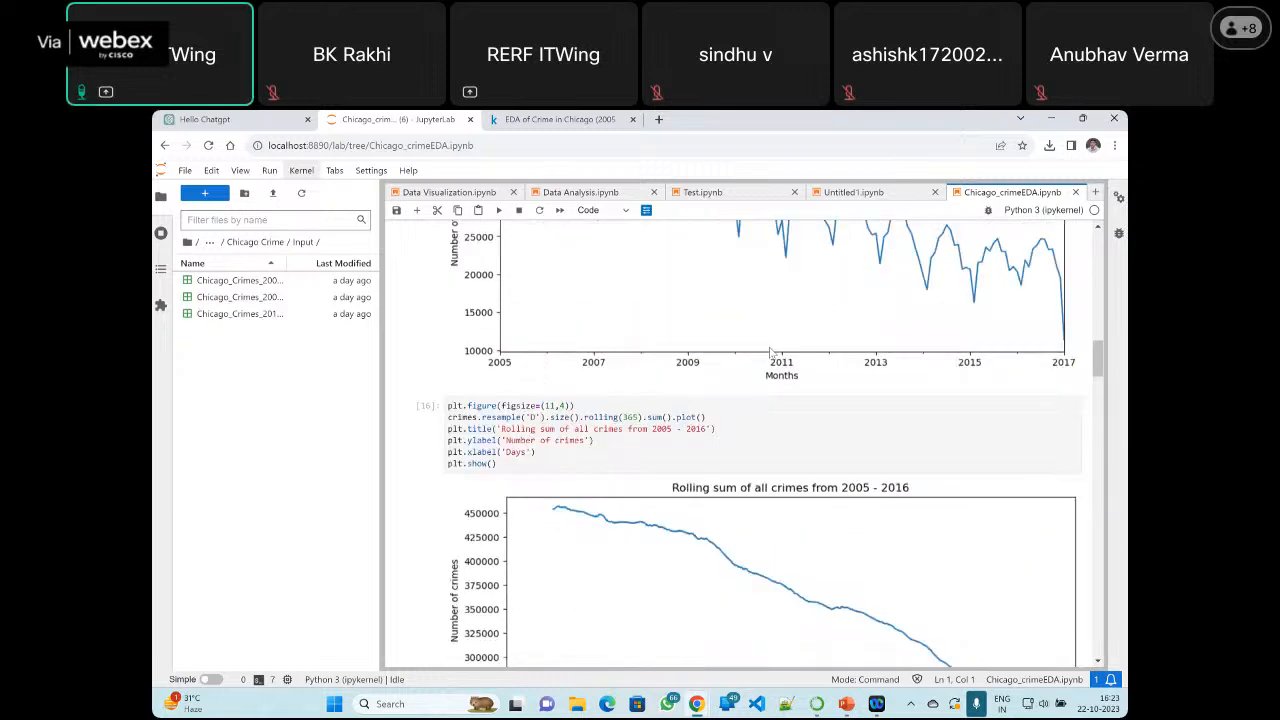
pyautogui.scroll(10, 770, 352)
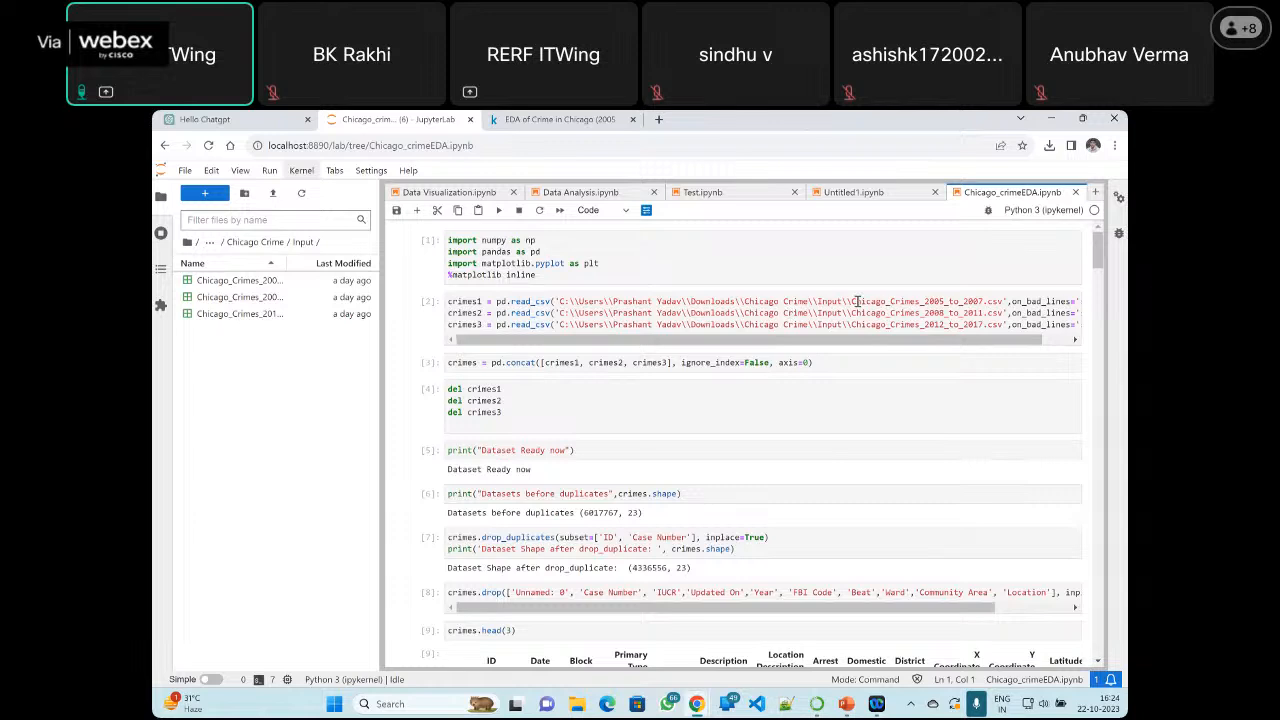
# Highlight the CSV file names and year ranges in the read_csv cell, ending with Chicago_Crimes_2005_to_2007.csv selected
pyautogui.moveTo(848, 301); pyautogui.dragTo(1005, 301)
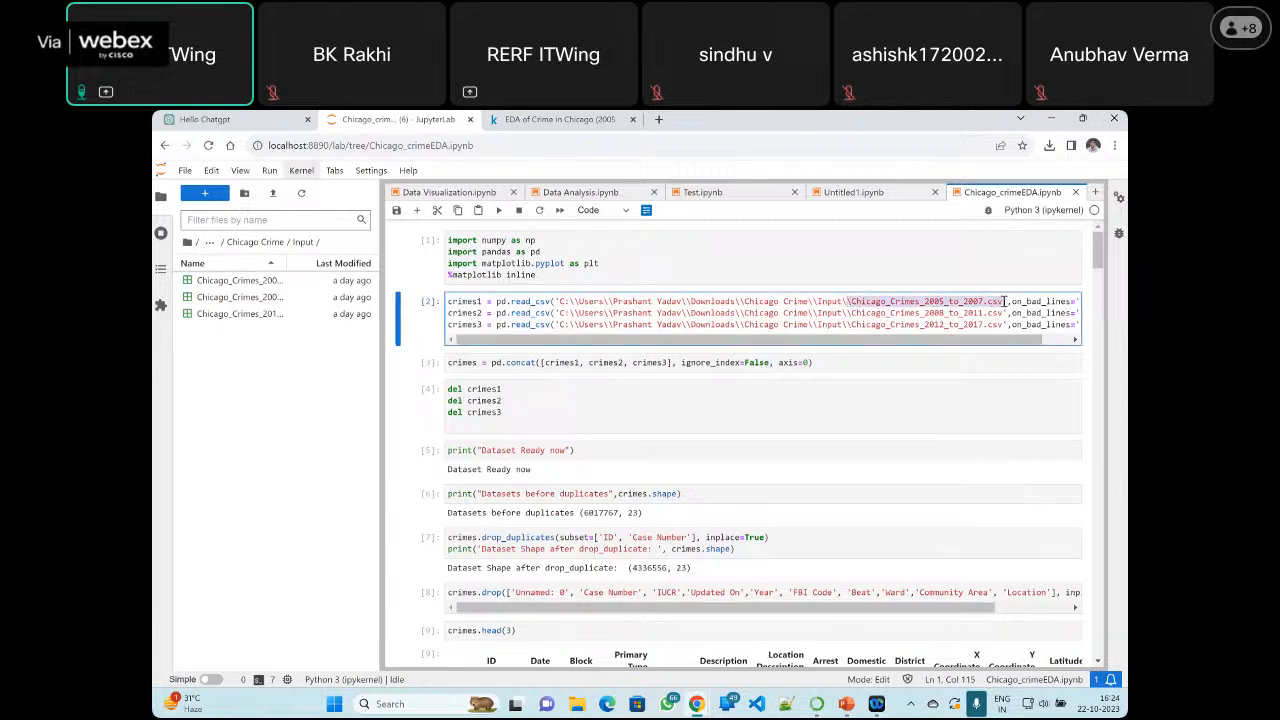
pyautogui.click(961, 313)
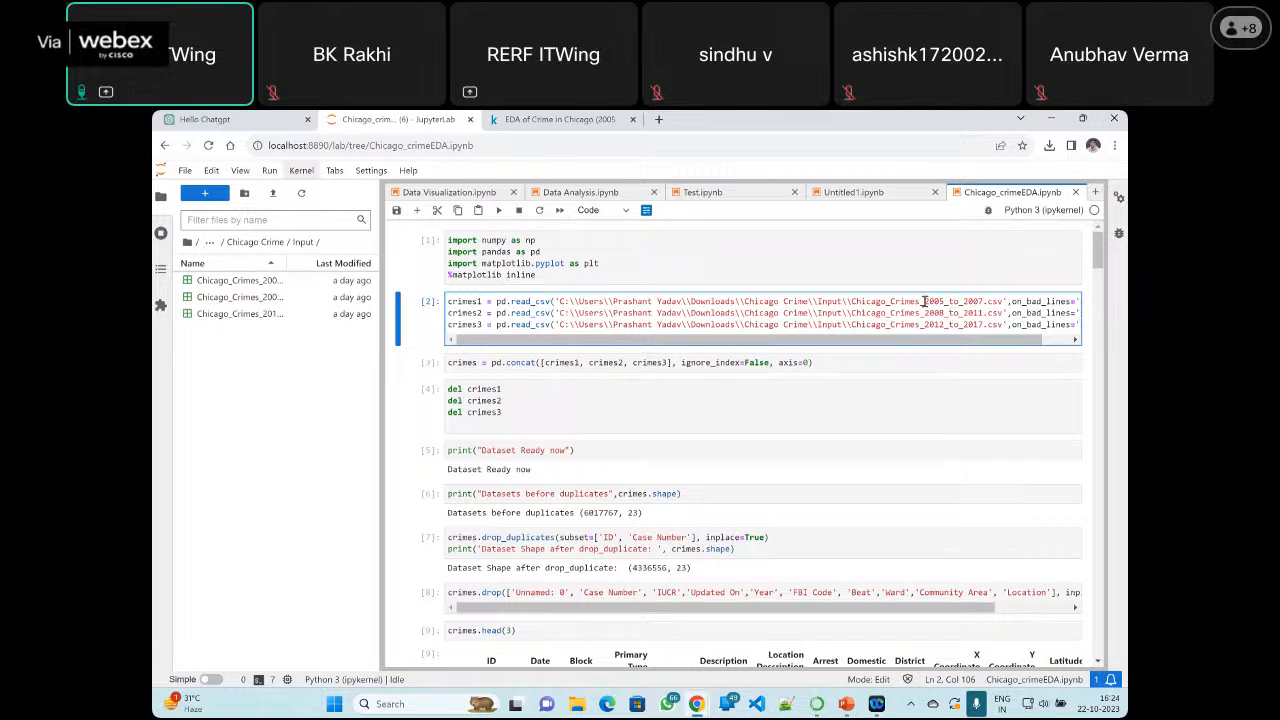
pyautogui.moveTo(924, 301); pyautogui.dragTo(1000, 325)
pyautogui.moveTo(851, 301); pyautogui.dragTo(1002, 301)
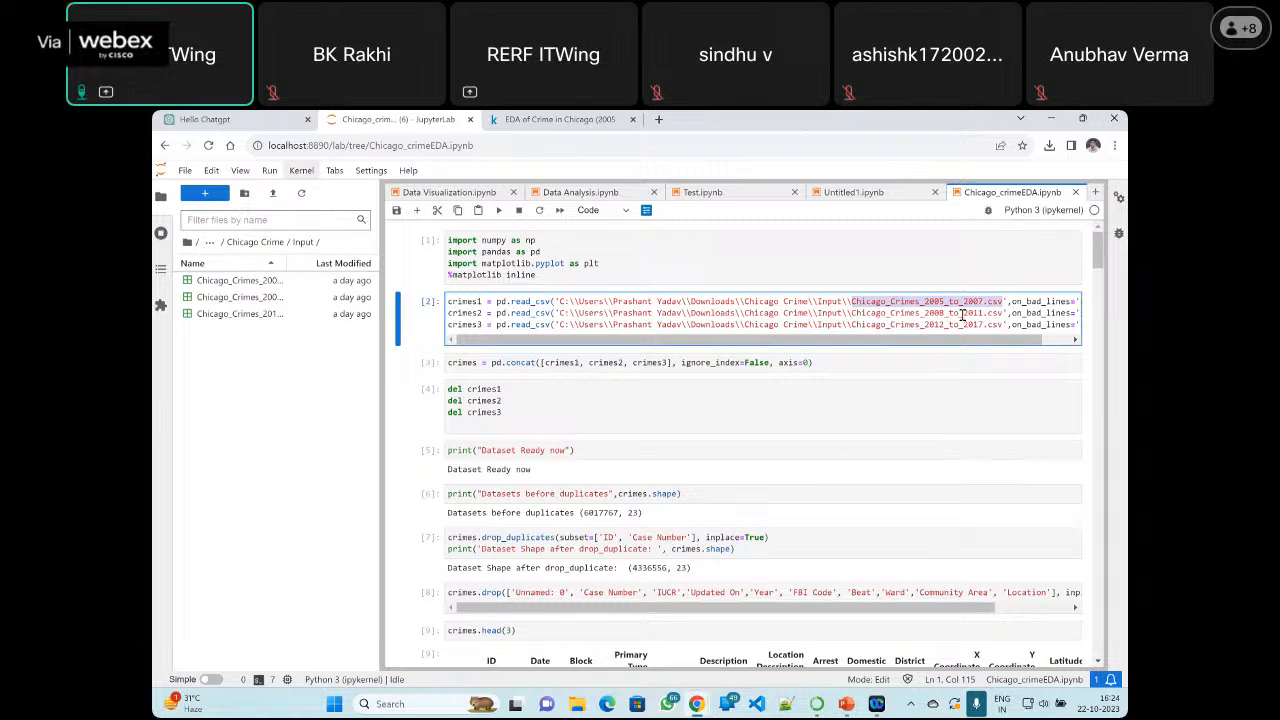
pyautogui.click(902, 305)
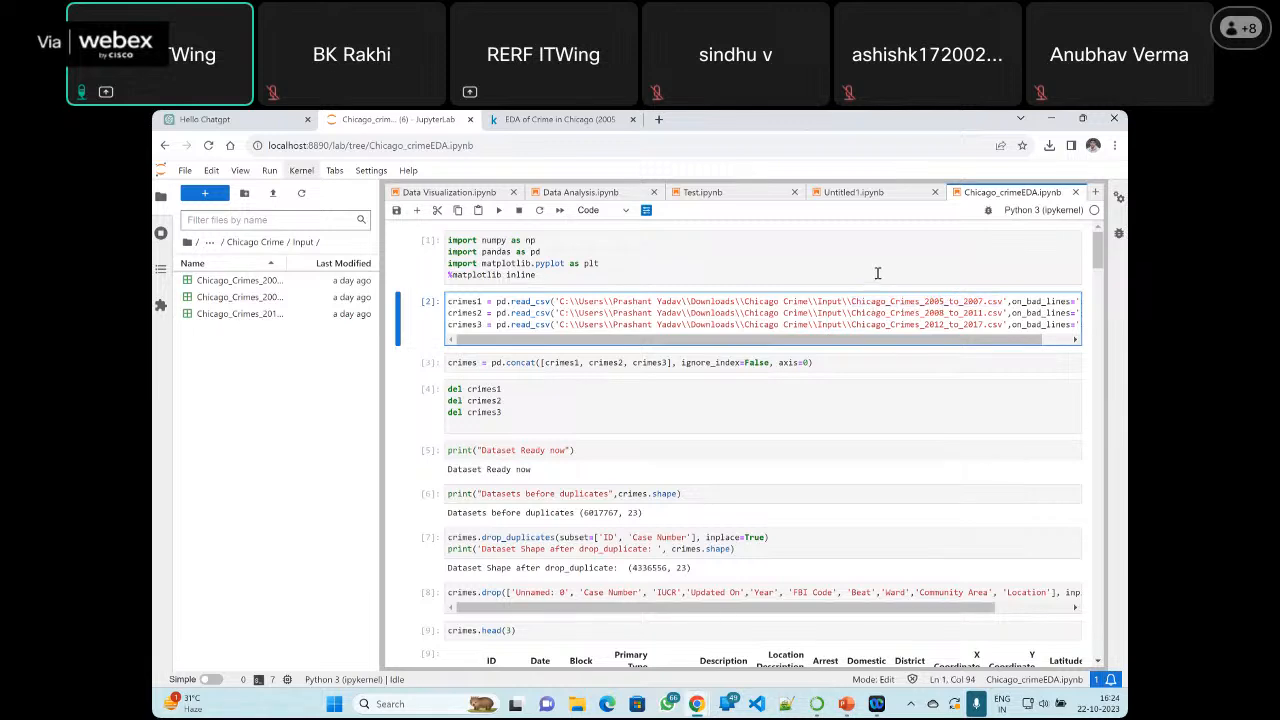
pyautogui.moveTo(851, 304); pyautogui.dragTo(1004, 302)
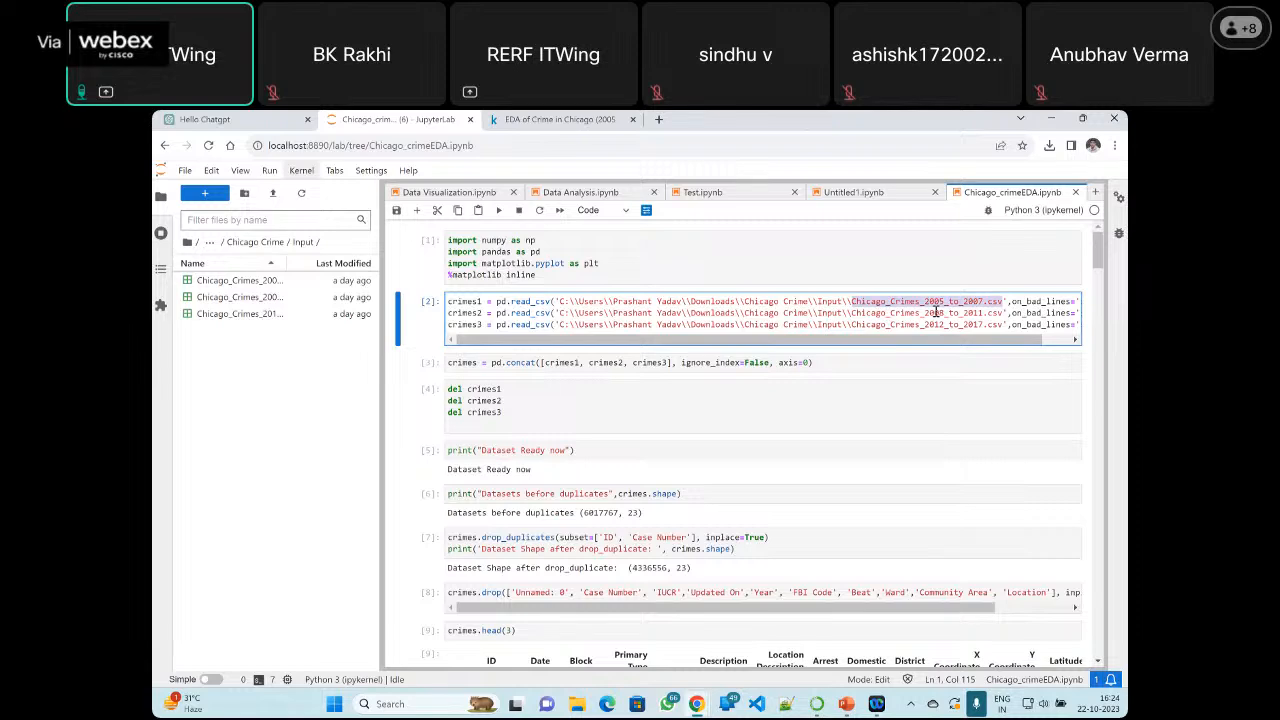
# Switch to File Explorer and open the Input folder inside Downloads > Chicago Crime
pyautogui.click(578, 704)
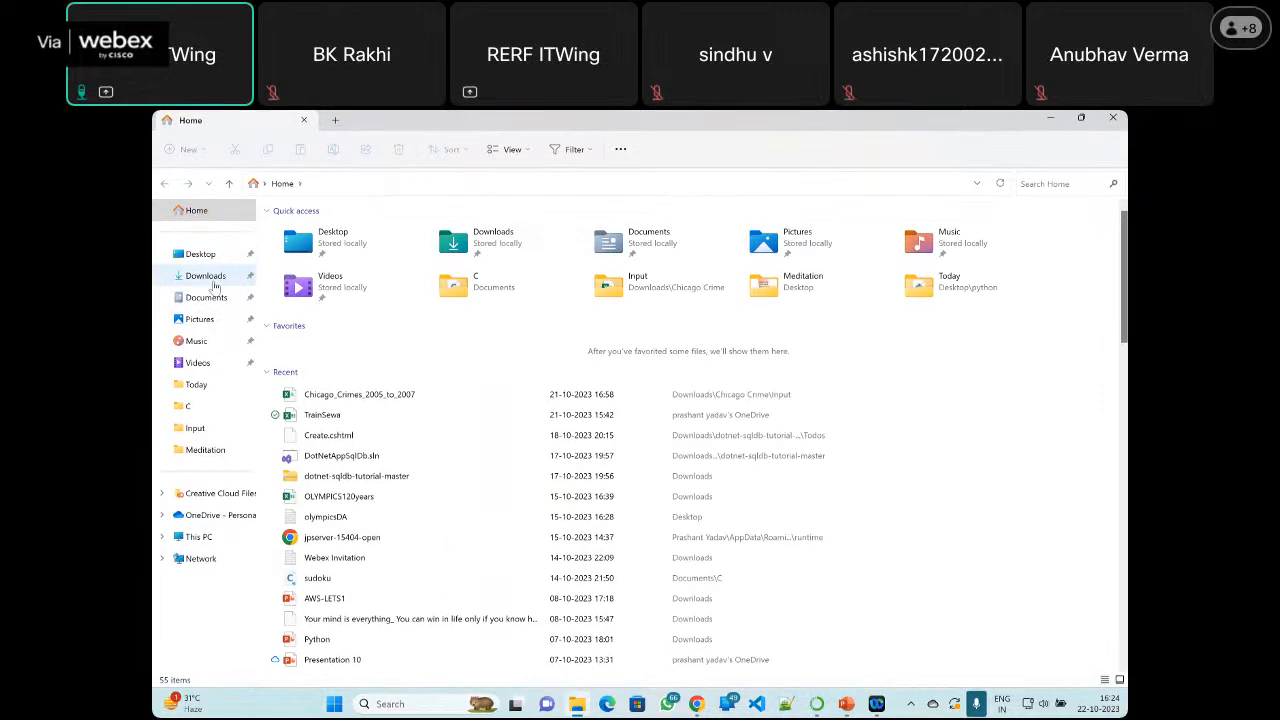
pyautogui.click(213, 286)
pyautogui.doubleClick(325, 401)
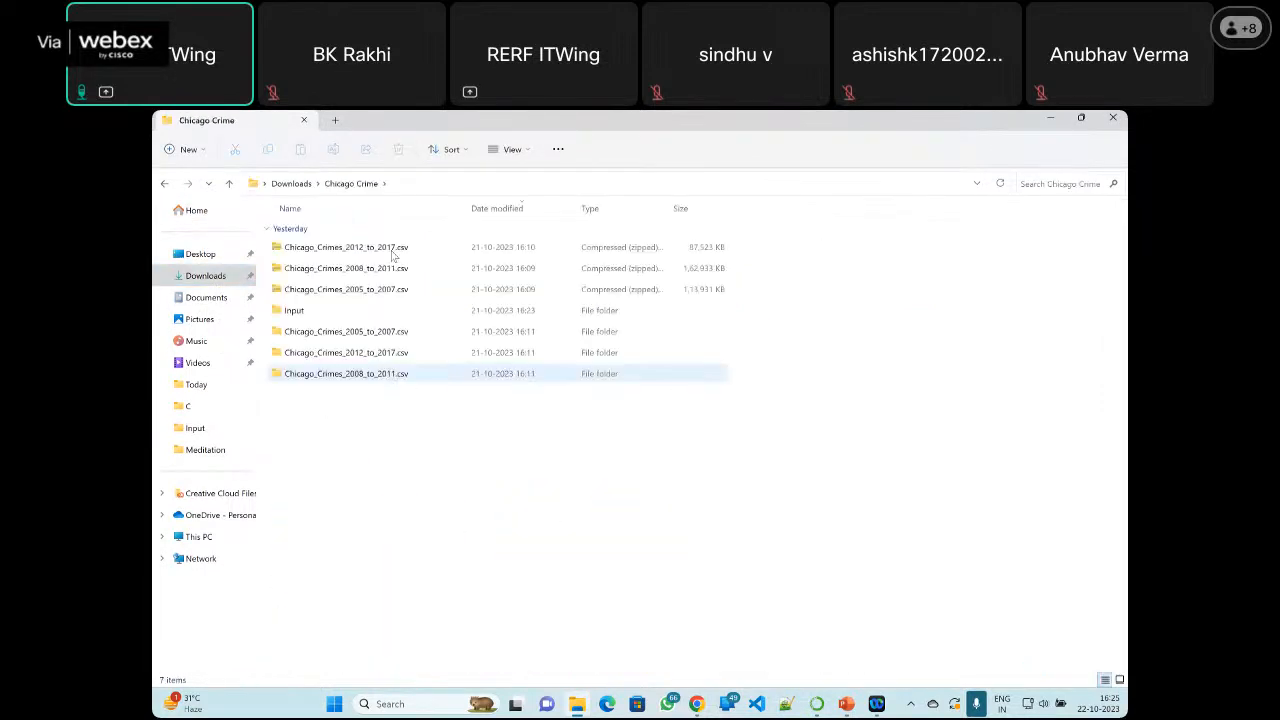
pyautogui.click(324, 316)
pyautogui.doubleClick(324, 316)
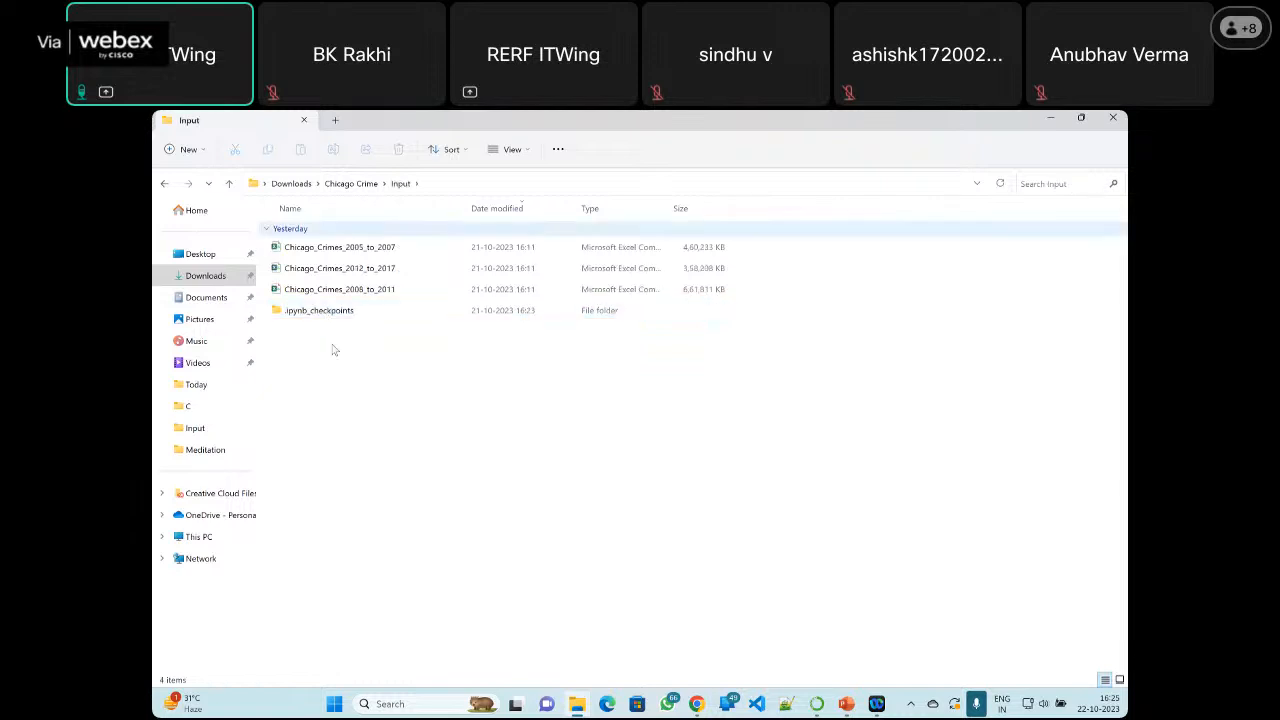
# Check the combined selection of the three crime CSV files and view the properties of Chicago_Crimes_2005_to_2007
pyautogui.moveTo(751, 244); pyautogui.dragTo(613, 296)
pyautogui.rightClick(627, 289)
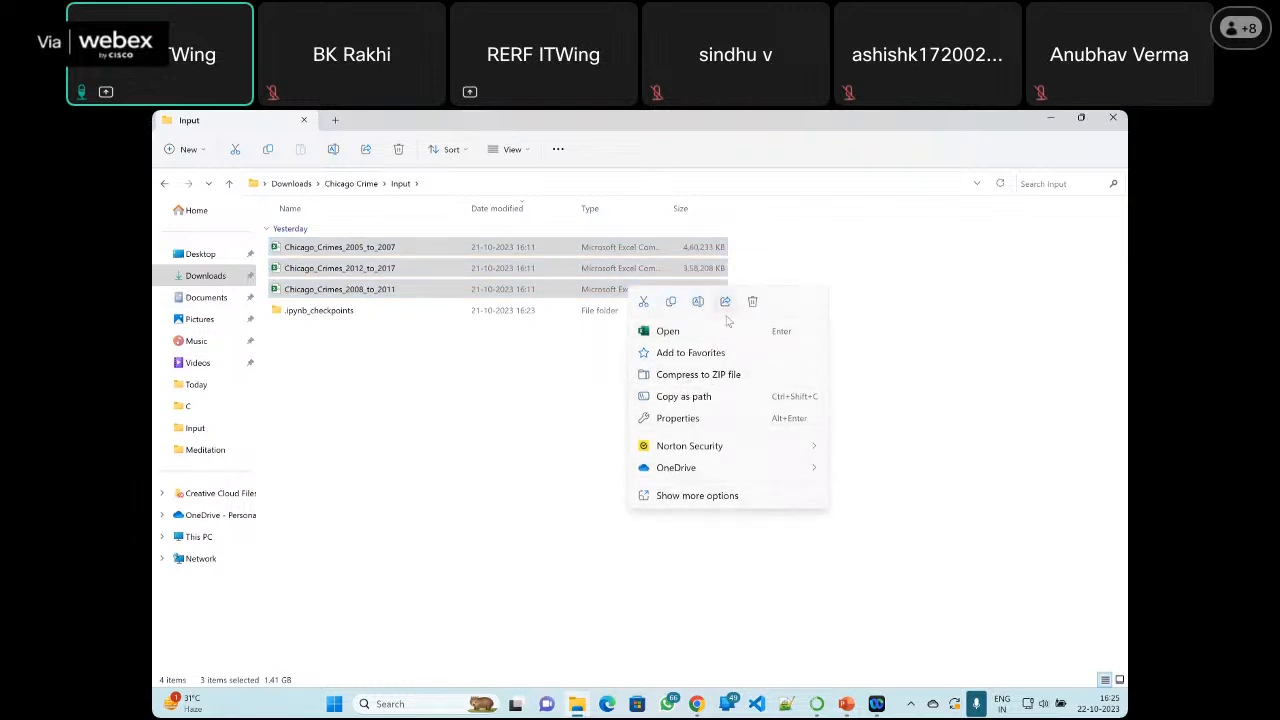
pyautogui.click(565, 367)
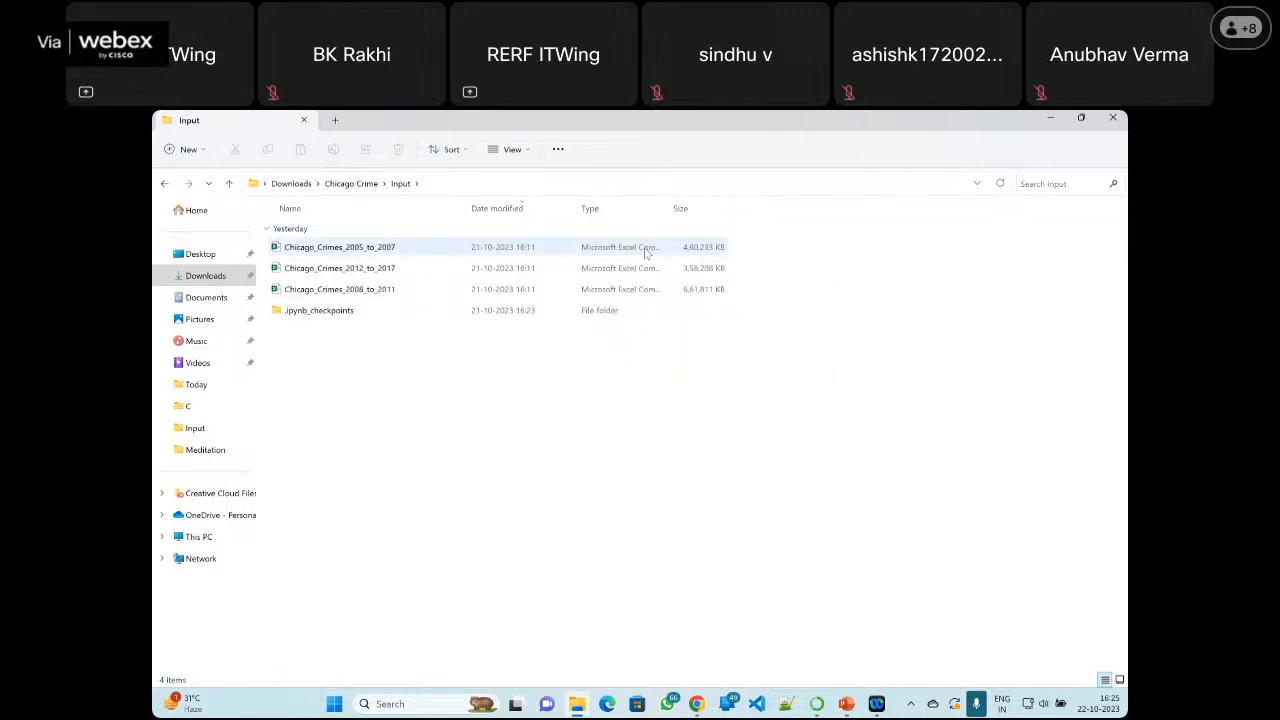
pyautogui.rightClick(646, 250)
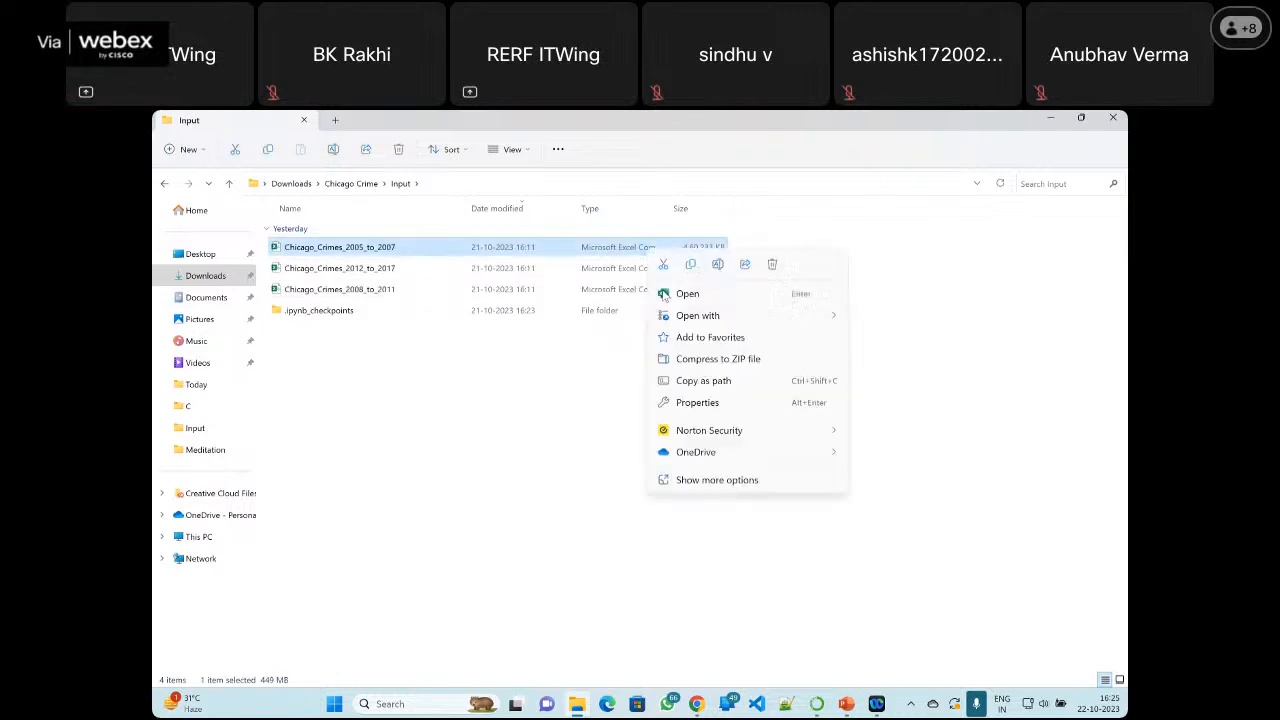
pyautogui.click(699, 482)
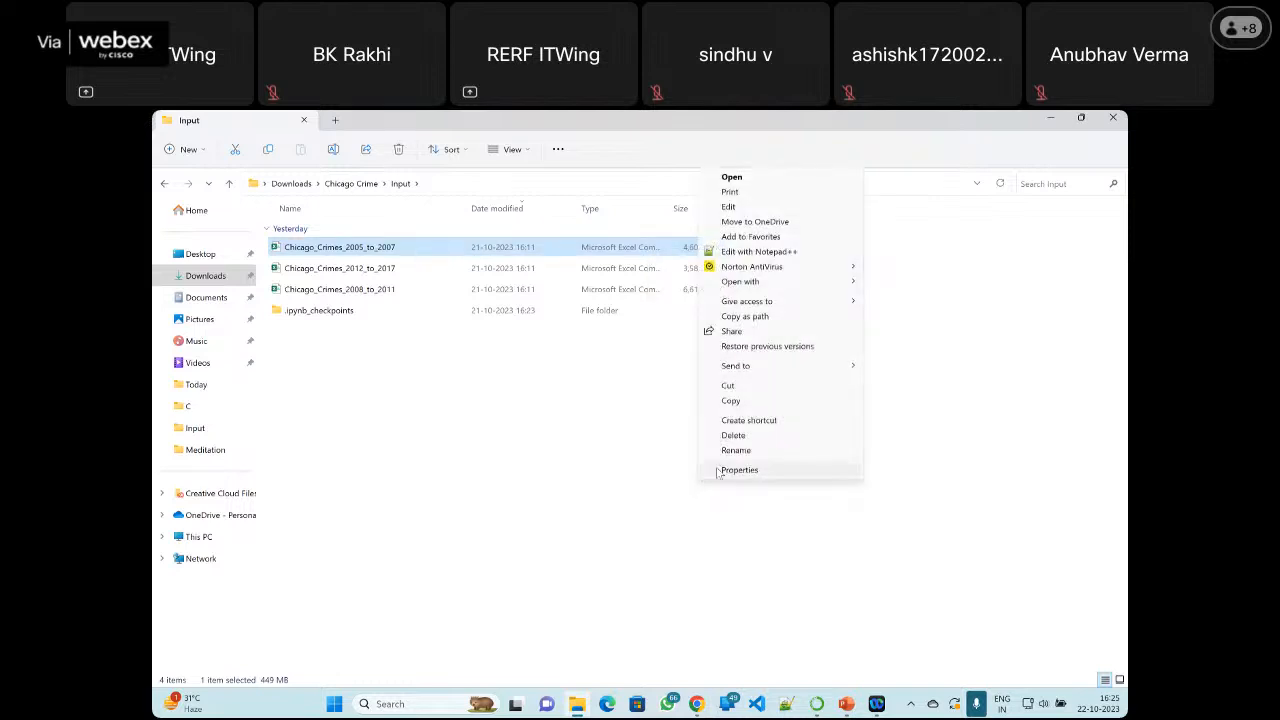
pyautogui.click(738, 470)
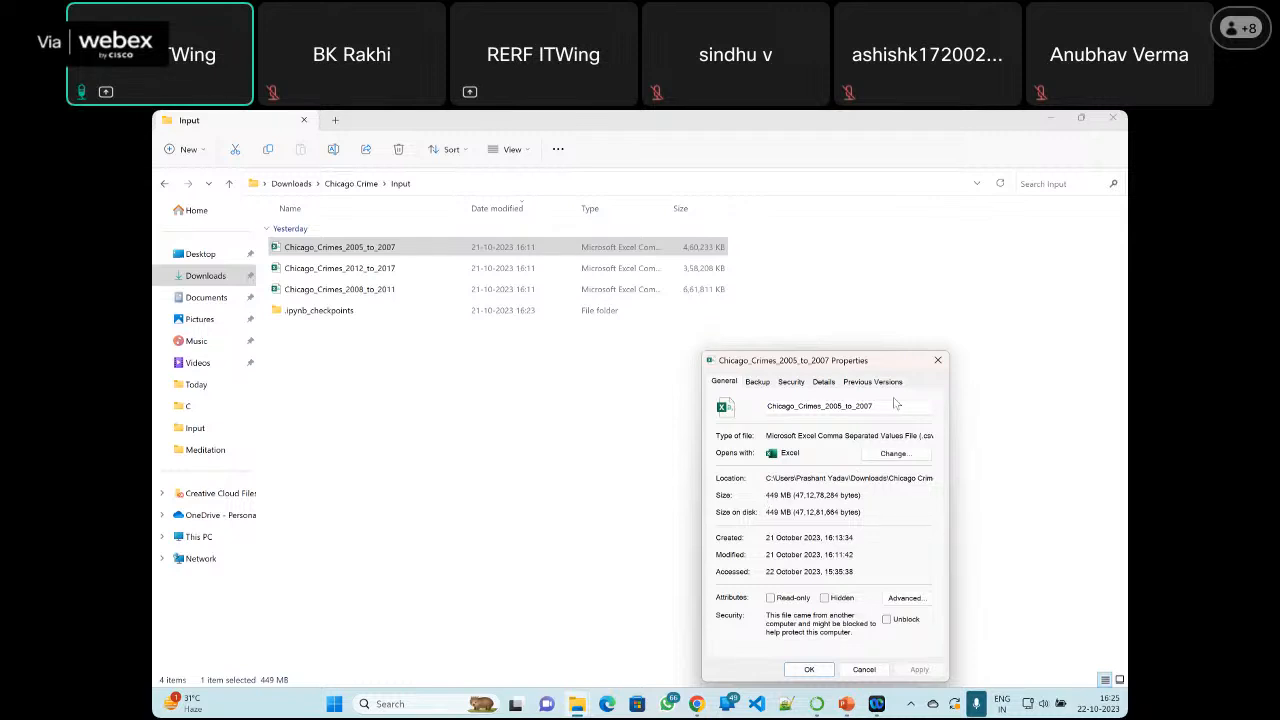
pyautogui.click(937, 360)
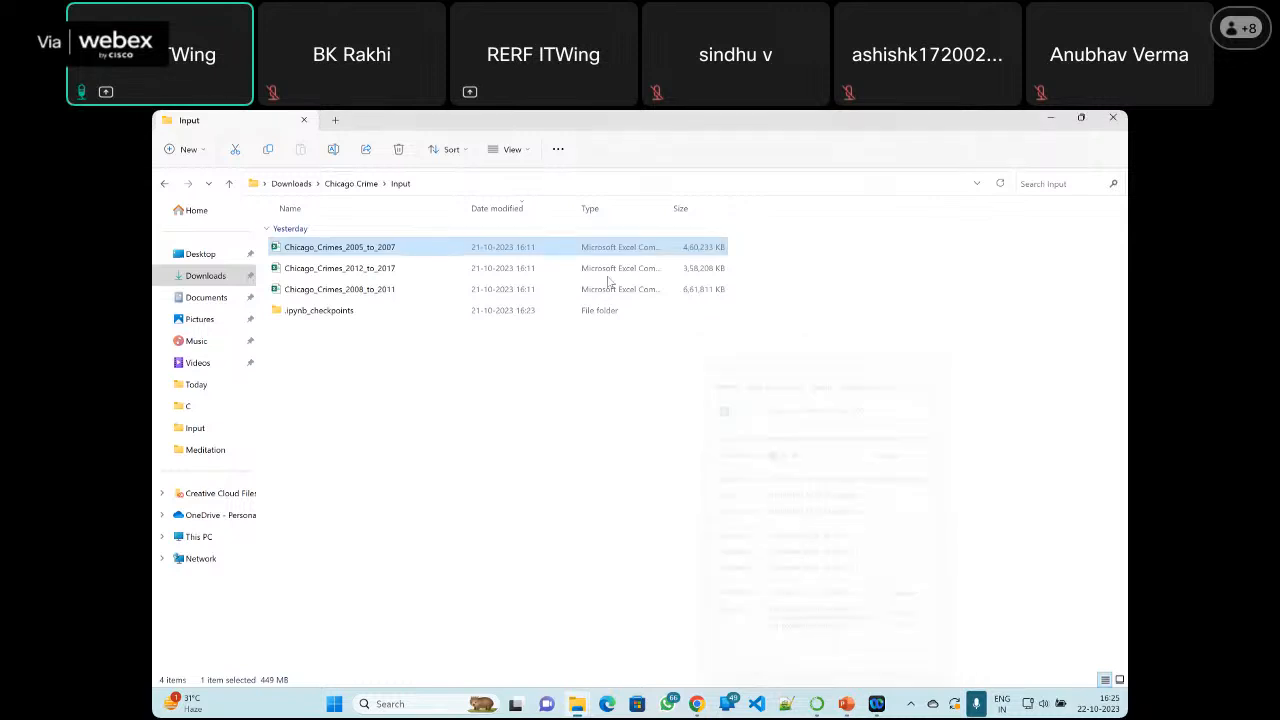
# Open Chicago_Crimes_2005_to_2007 in Excel and fit the Case Number column to its contents
pyautogui.doubleClick(399, 250)
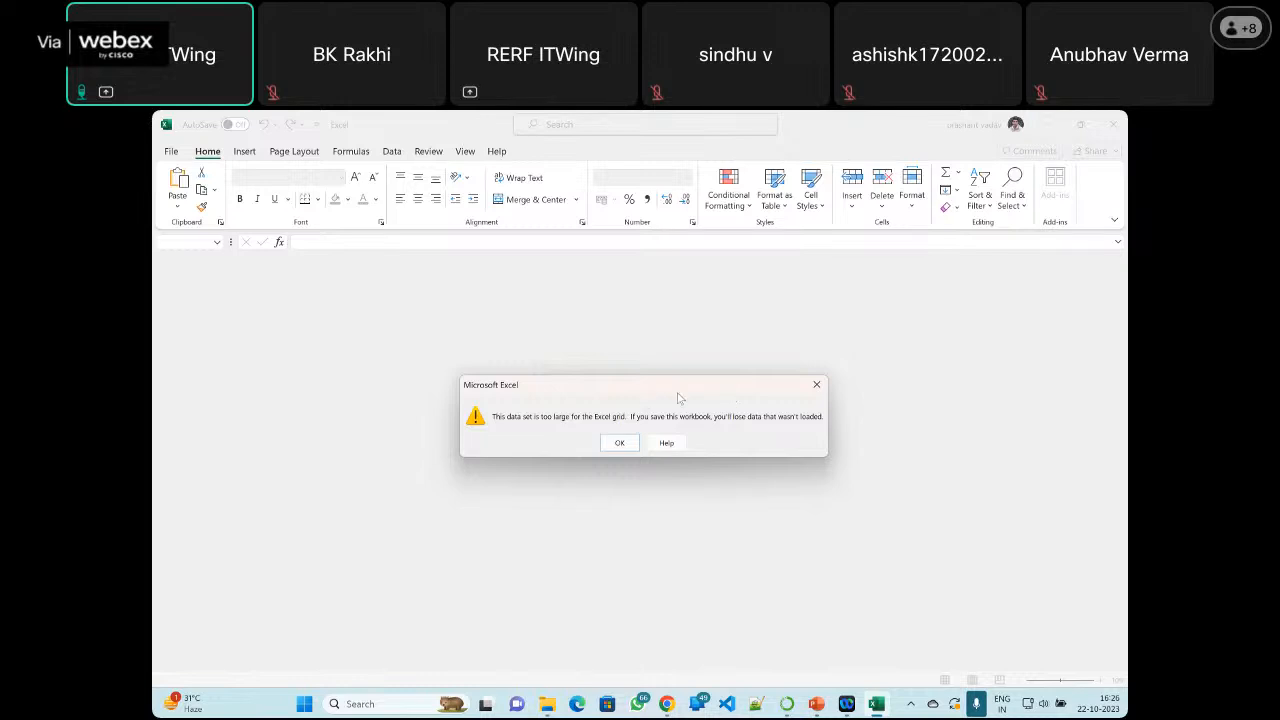
pyautogui.click(617, 443)
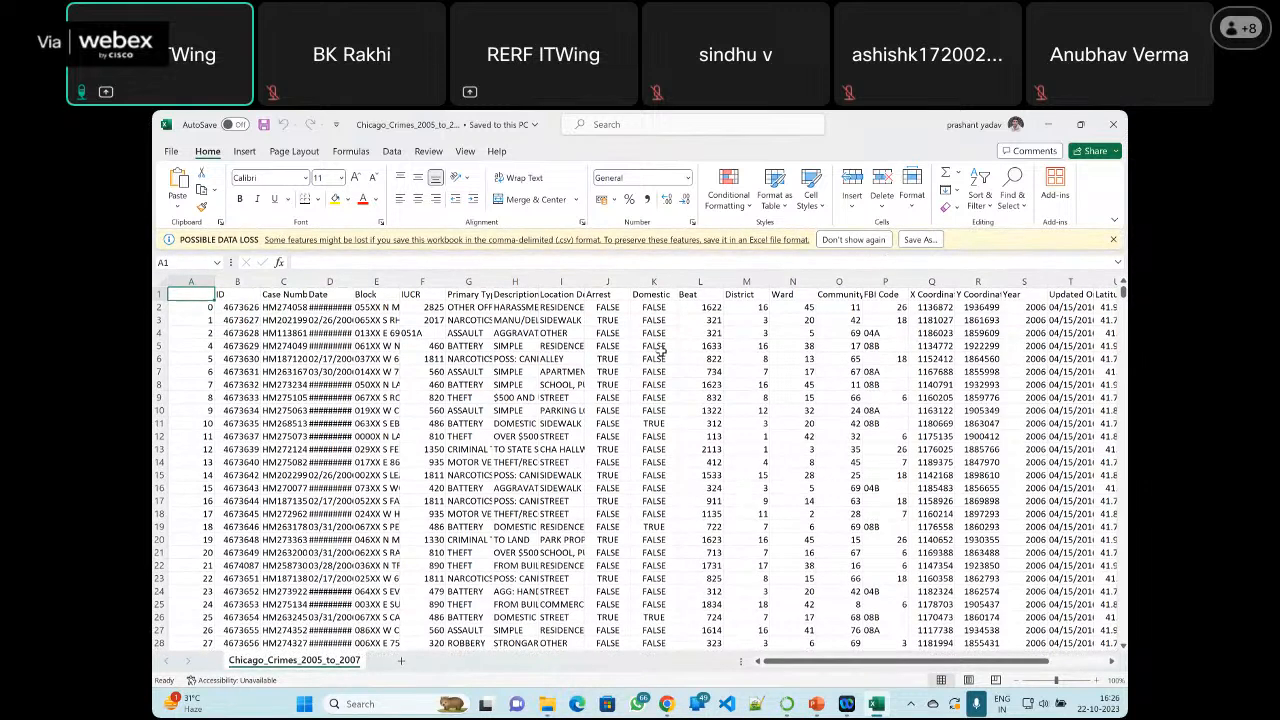
pyautogui.click(298, 275)
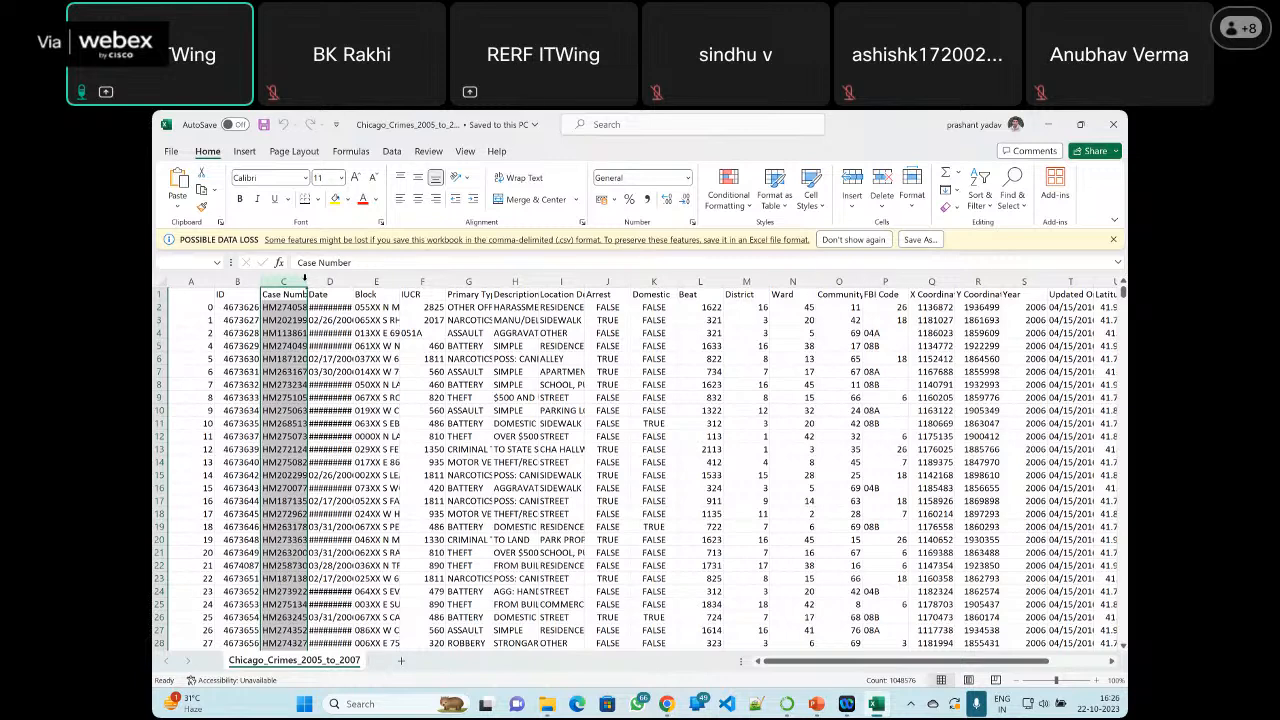
pyautogui.doubleClick(305, 280)
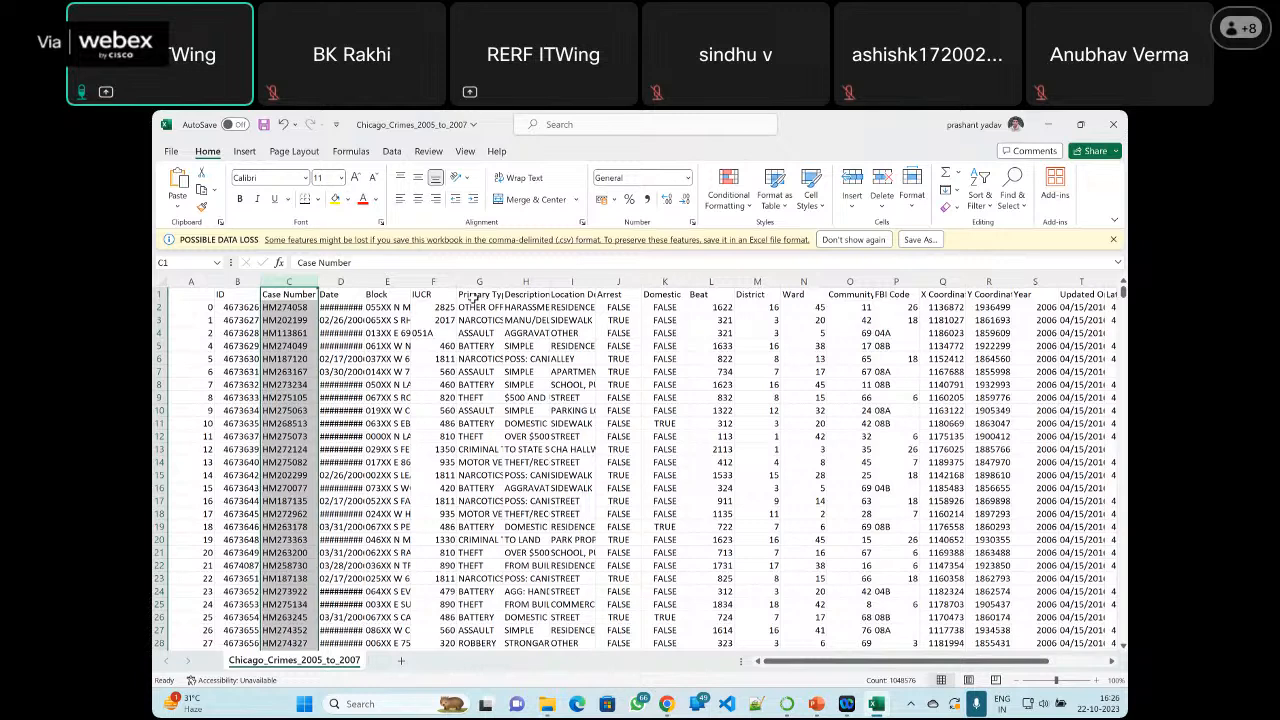
pyautogui.click(289, 295)
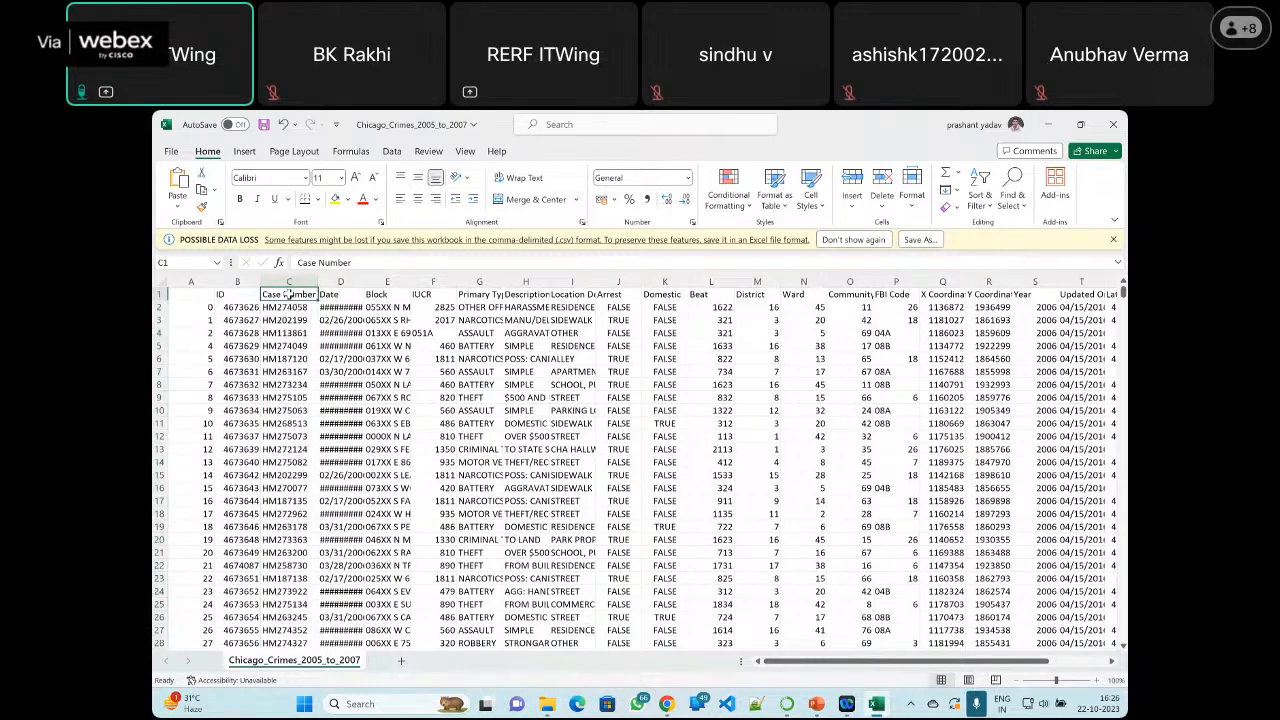
# Examine the remaining column headers through Longitude and Location, and close the workbook without saving
pyautogui.click(527, 295)
pyautogui.press('Right')
pyautogui.press('Right')
pyautogui.press('Right')
pyautogui.press('Right')
pyautogui.press('Right')
pyautogui.press('Right')
pyautogui.press('Right')
pyautogui.press('Right')
pyautogui.press('Right')
pyautogui.press('Right')
pyautogui.press('Right')
pyautogui.press('Right')
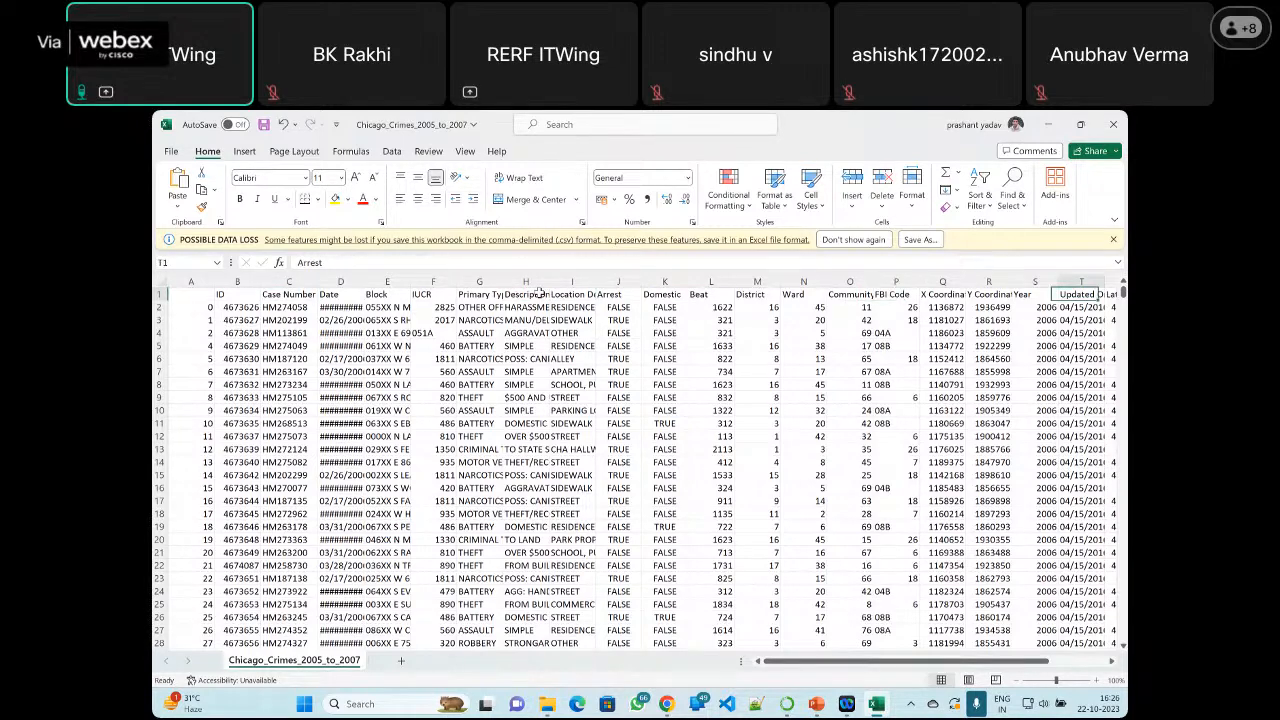
pyautogui.press('Right')
pyautogui.press('Right')
pyautogui.press('Right')
pyautogui.press('Right')
pyautogui.press('Right')
pyautogui.press('Right')
pyautogui.press('Right')
pyautogui.press('Right')
pyautogui.press('Right')
pyautogui.press('Right')
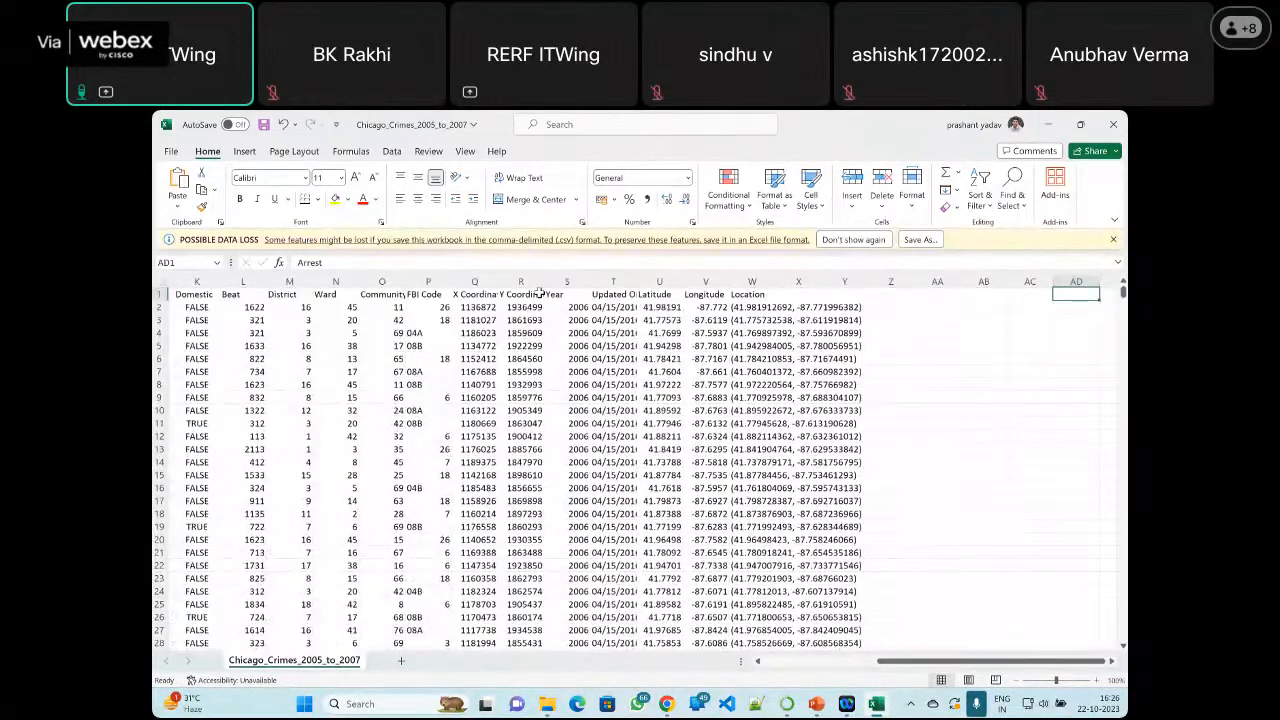
pyautogui.click(736, 293)
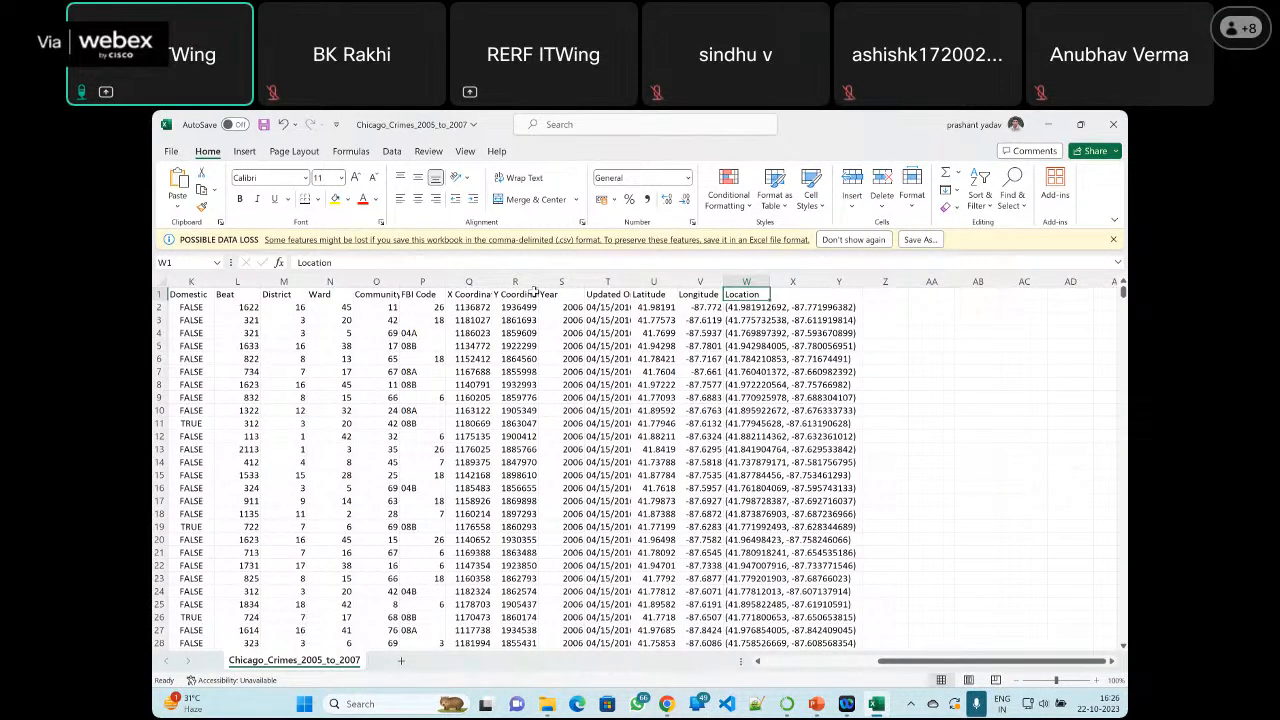
pyautogui.click(698, 279)
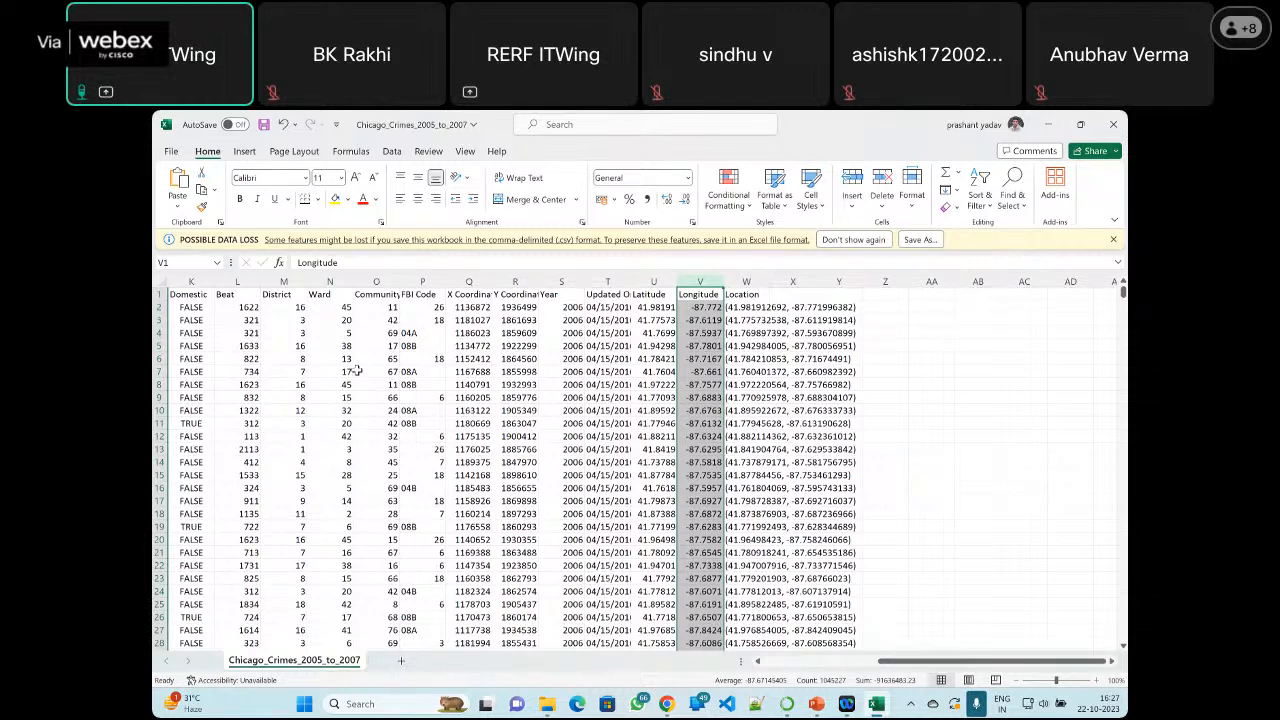
pyautogui.click(1113, 128)
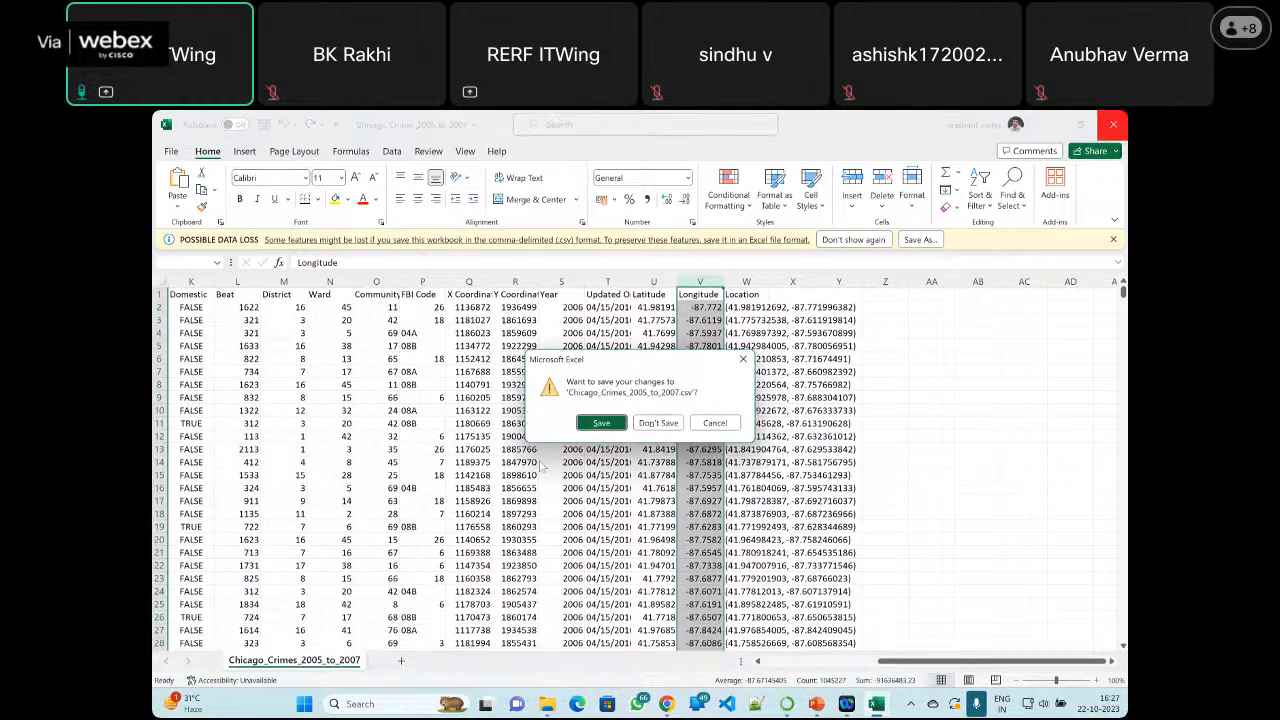
pyautogui.click(655, 423)
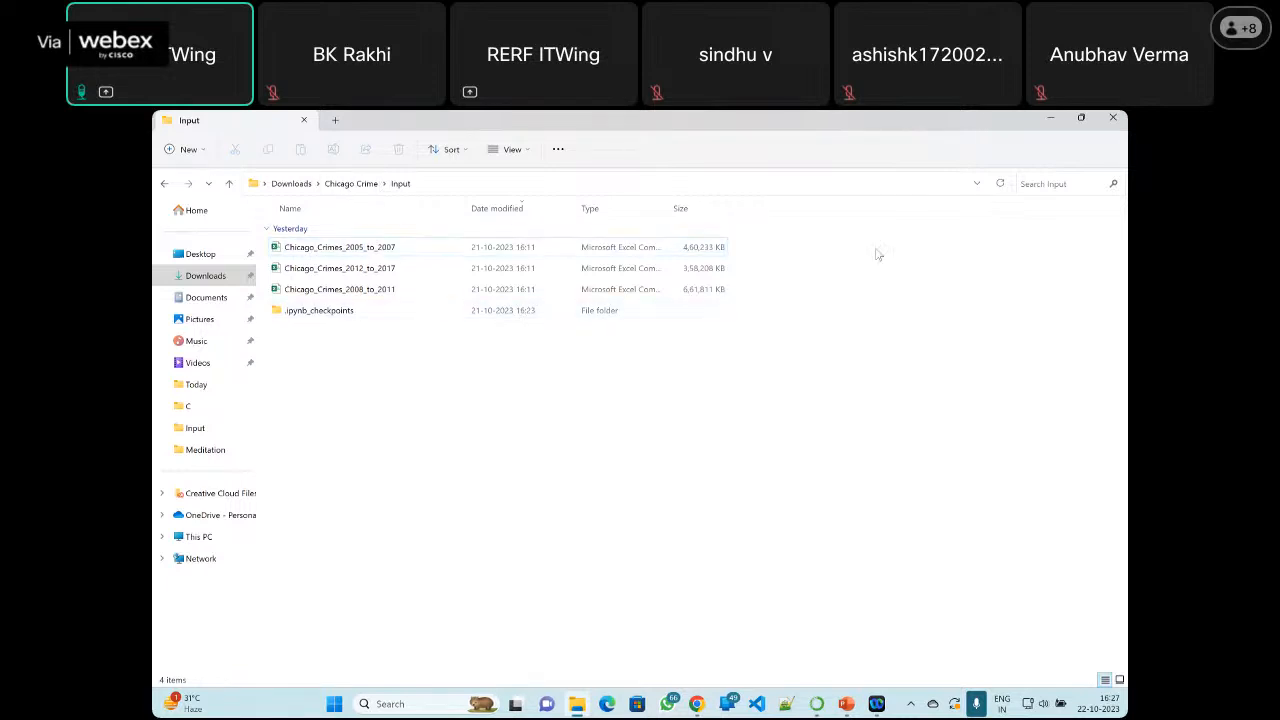
# Select the three crime CSV files, return to the Chicago_crimeEDA notebook in Chrome and review its data loading, duplicate removal and preview cells
pyautogui.moveTo(784, 245); pyautogui.dragTo(566, 297)
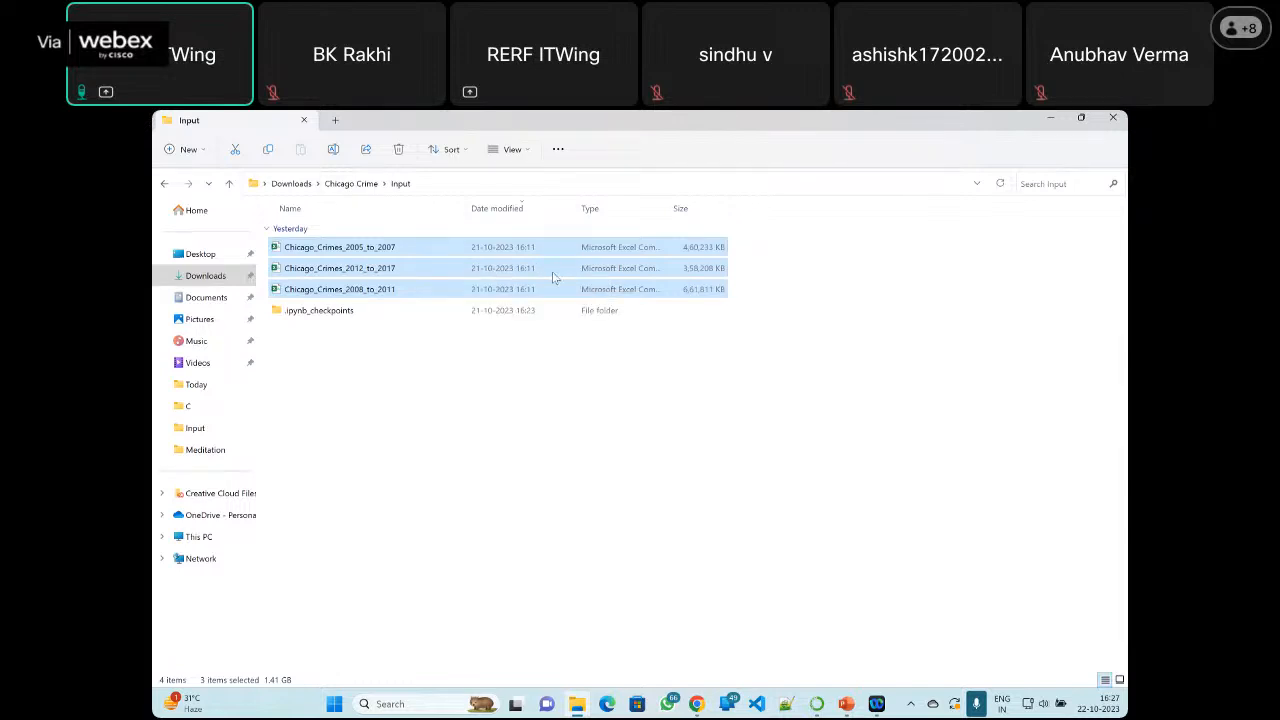
pyautogui.click(698, 704)
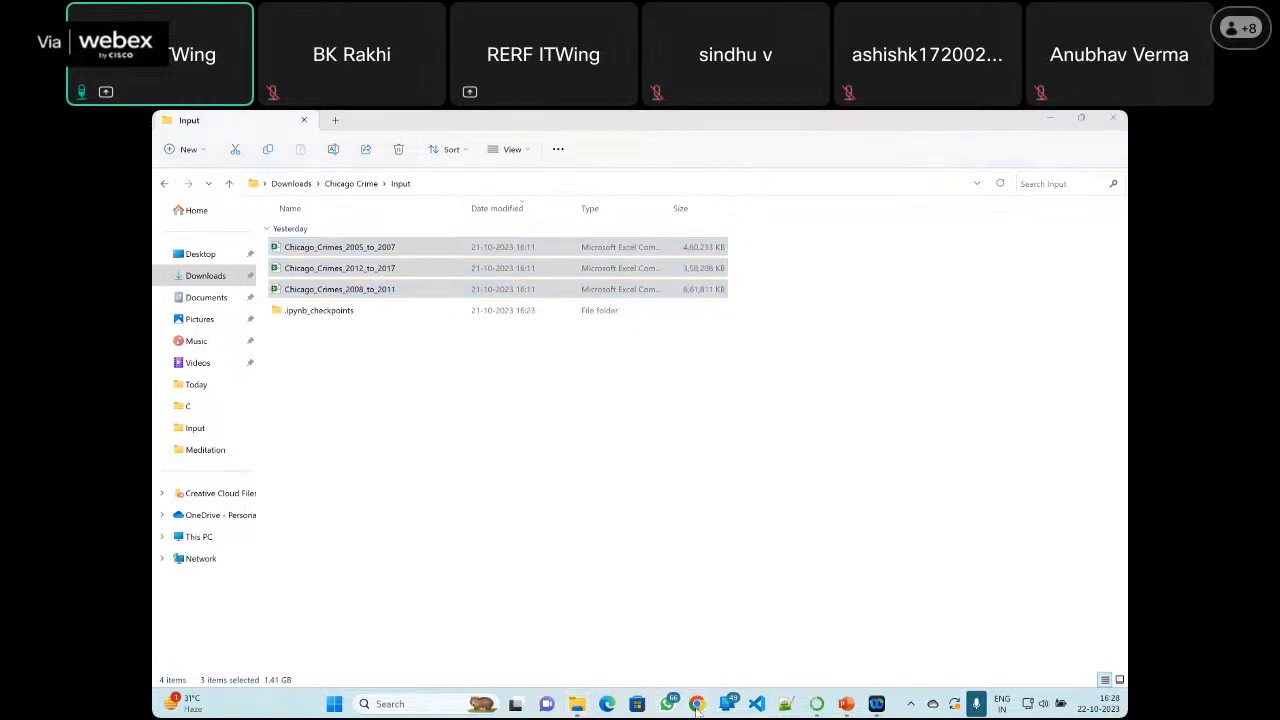
pyautogui.click(698, 704)
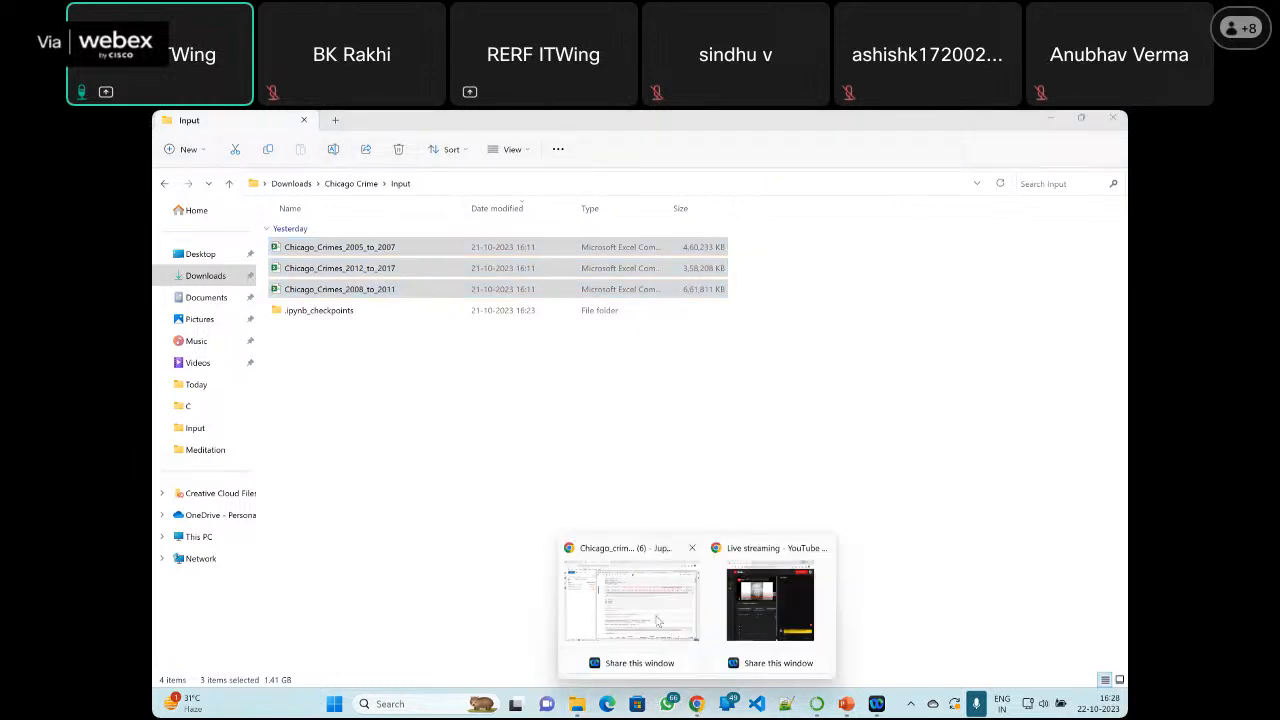
pyautogui.click(657, 621)
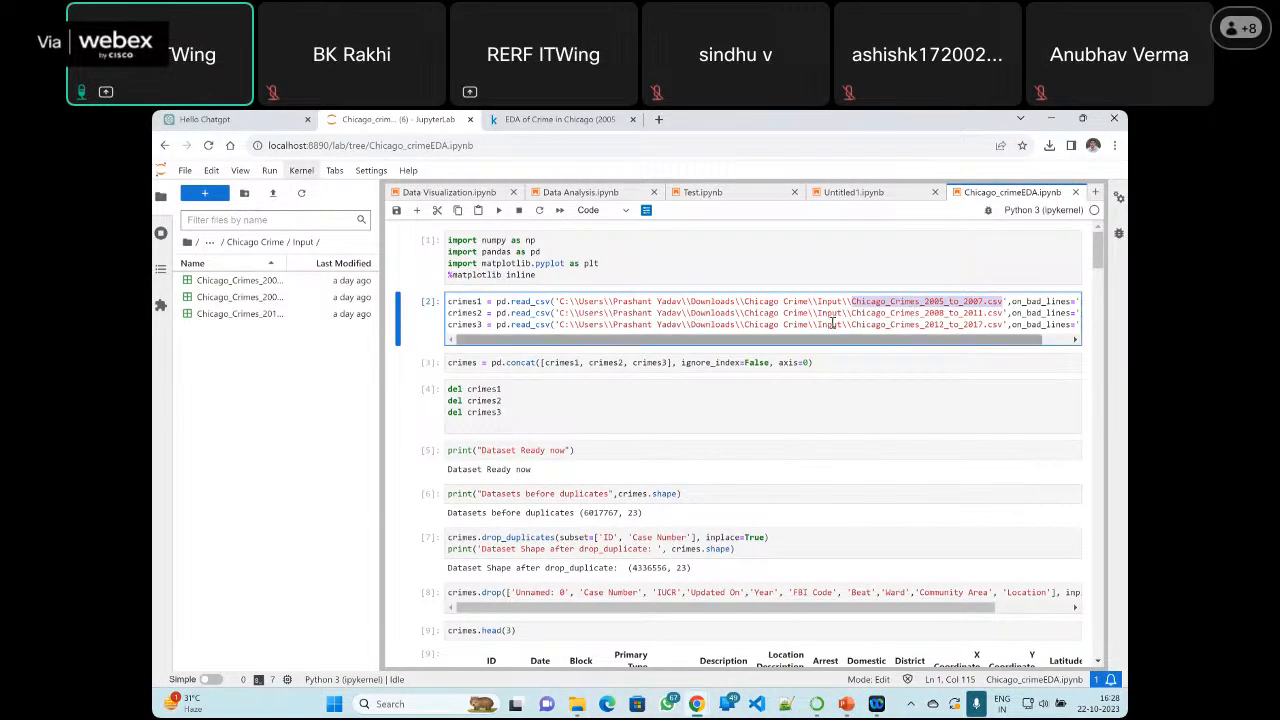
pyautogui.scroll(-3, 766, 363)
pyautogui.scroll(3, 766, 363)
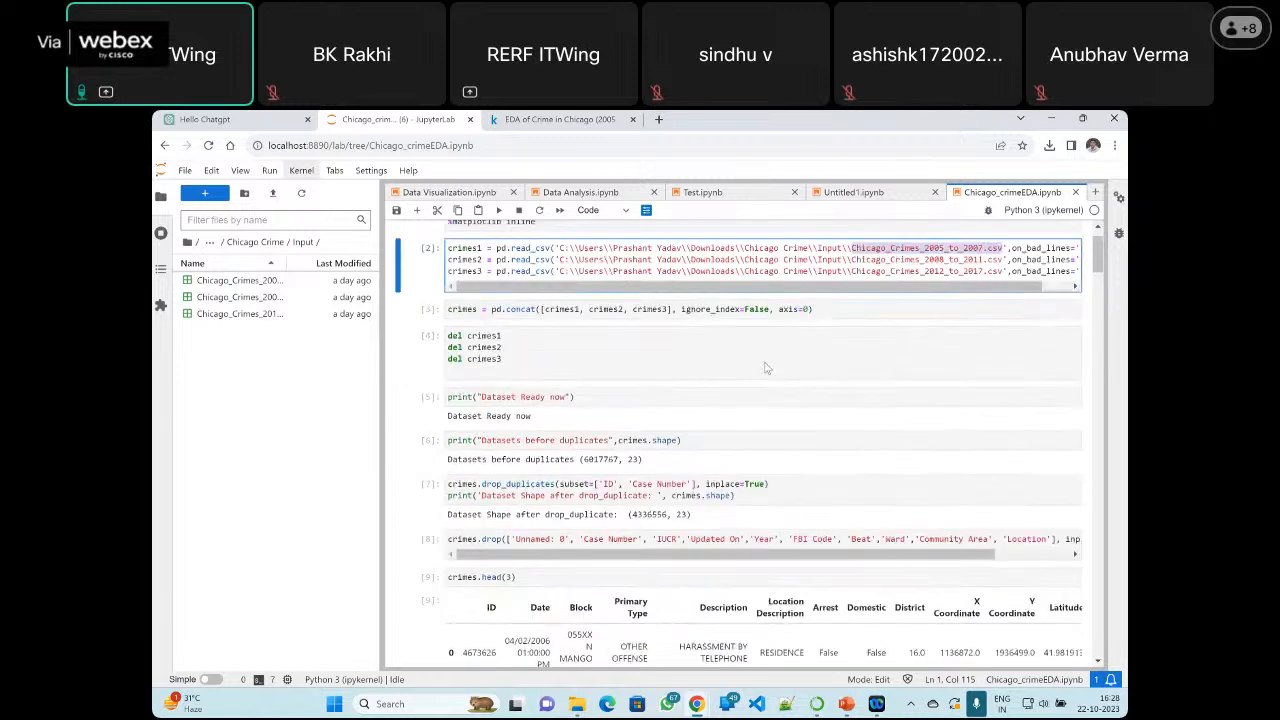
pyautogui.scroll(-5, 803, 405)
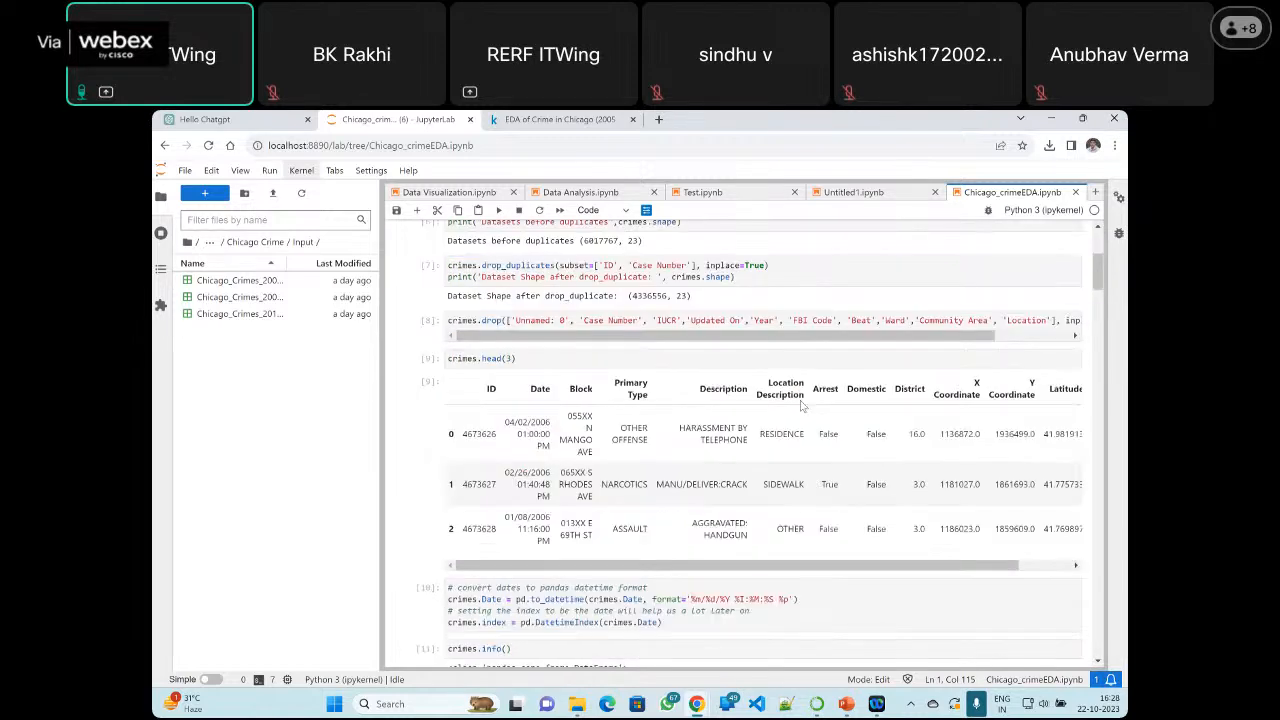
# Review the date and category conversion cells, the crimes-per-month plot and the rolling sum plot for 2005 - 2016
pyautogui.scroll(-10, 801, 405)
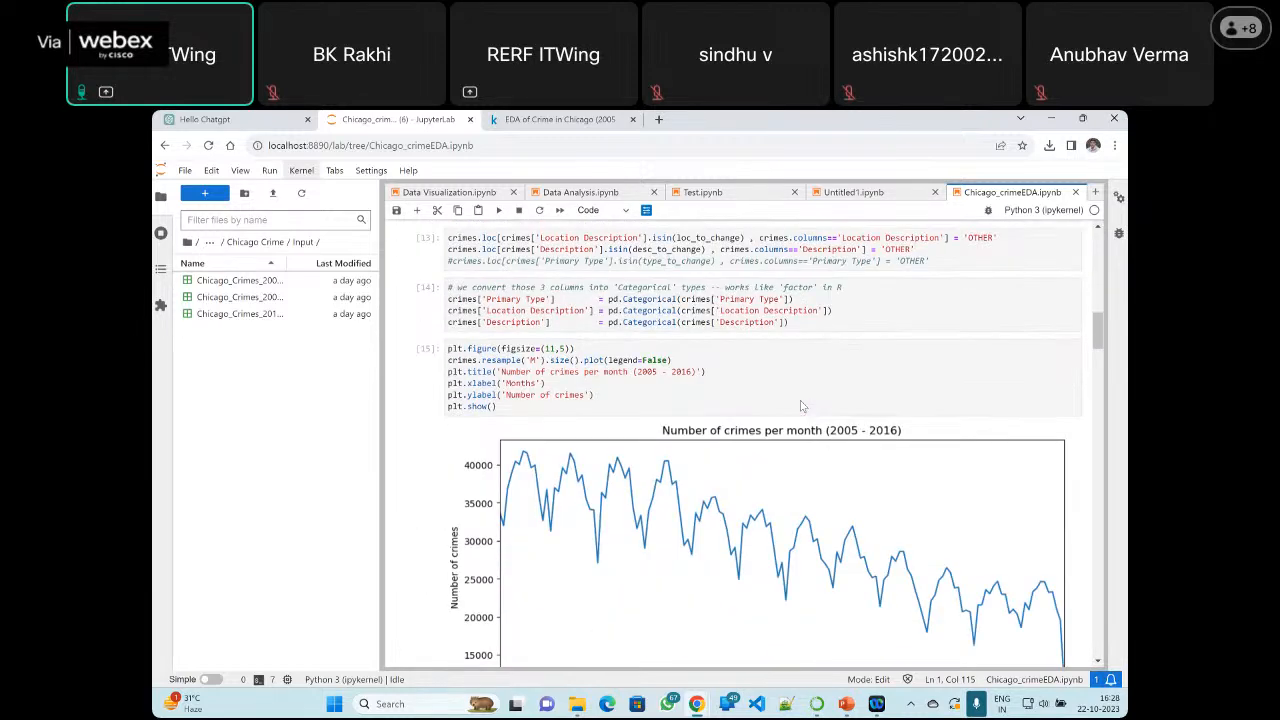
pyautogui.scroll(-2, 800, 405)
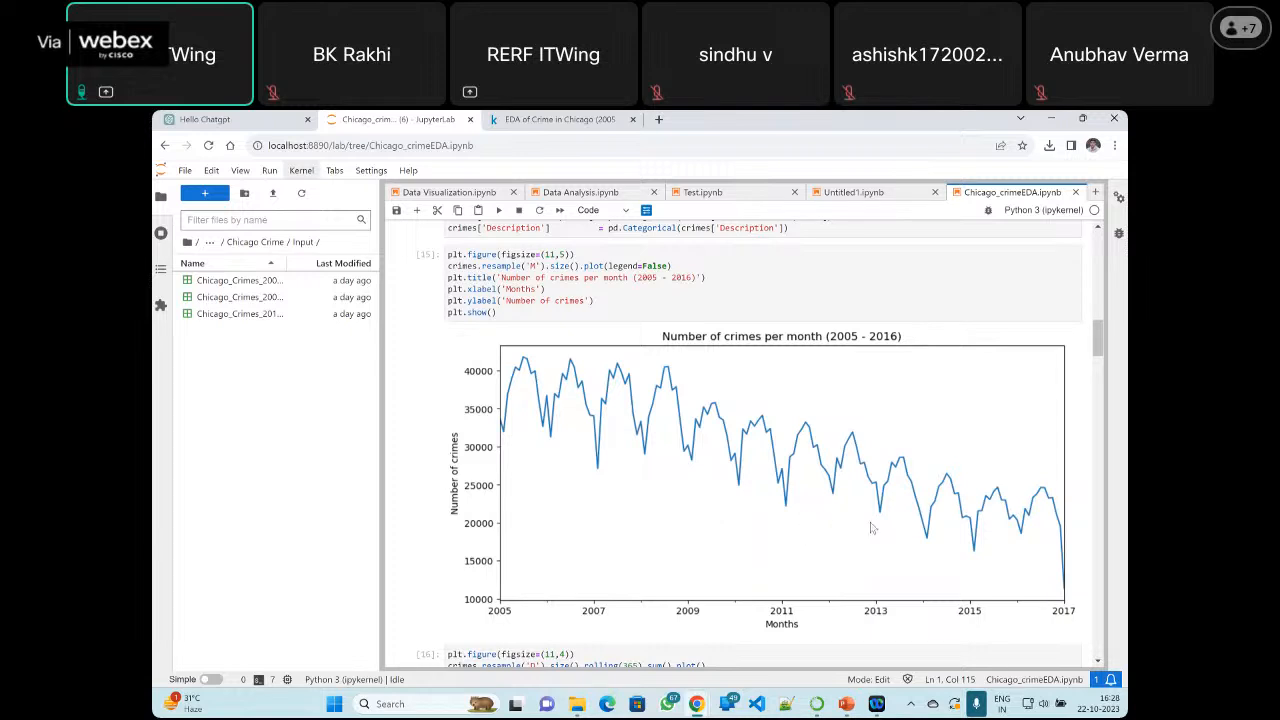
pyautogui.scroll(-1, 873, 527)
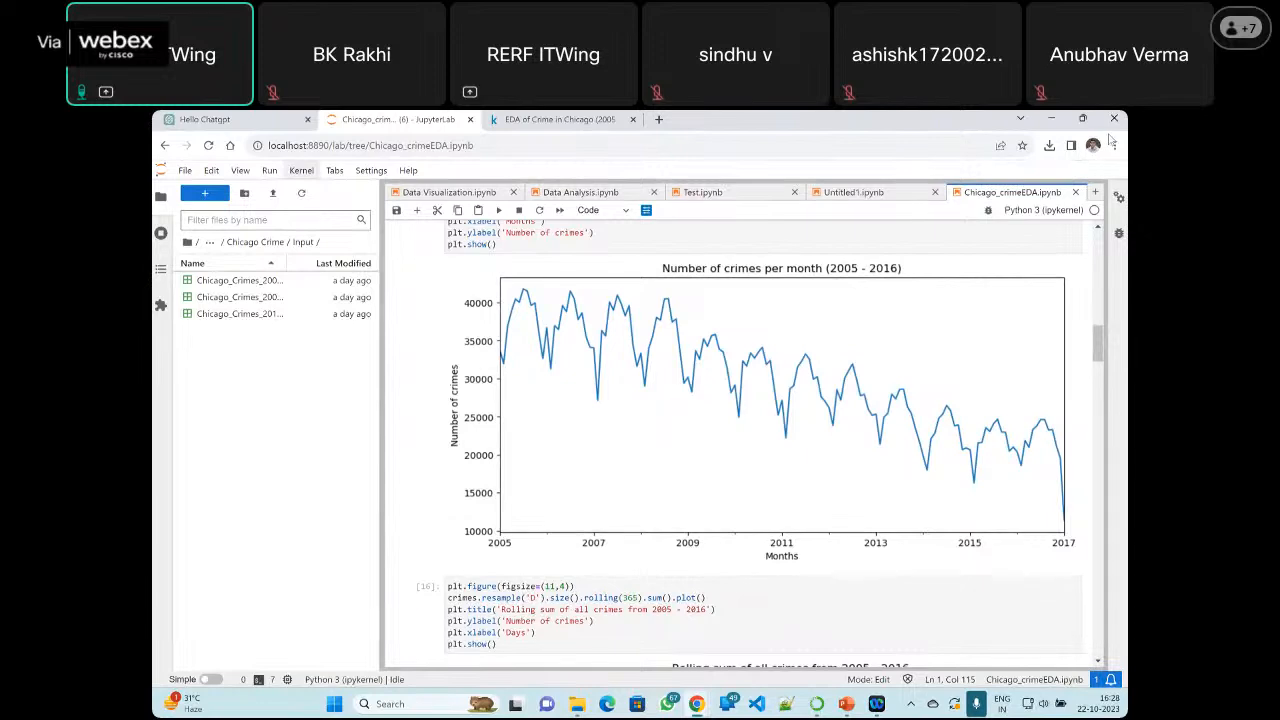
pyautogui.scroll(-5, 586, 498)
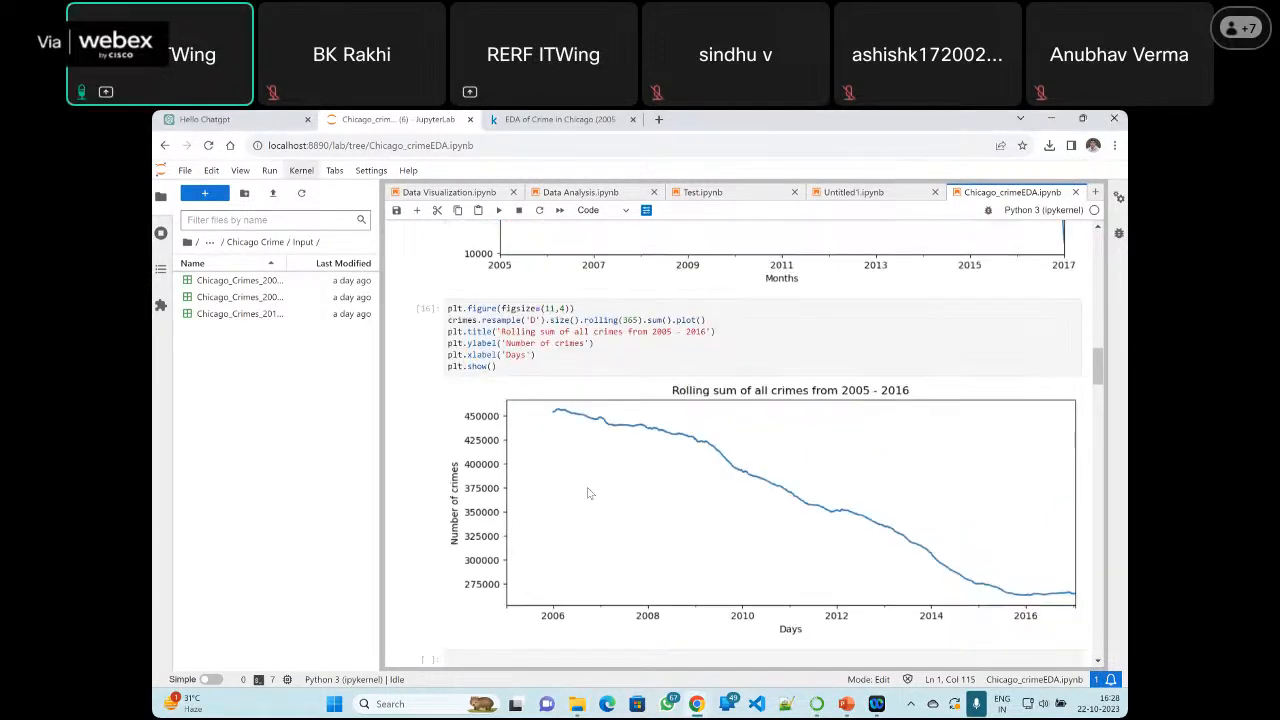
# Examine the grid of 365-day rolling sum plots for each primary crime type, from ARSON through WEAPONS VIOLATION
pyautogui.scroll(-5, 636, 445)
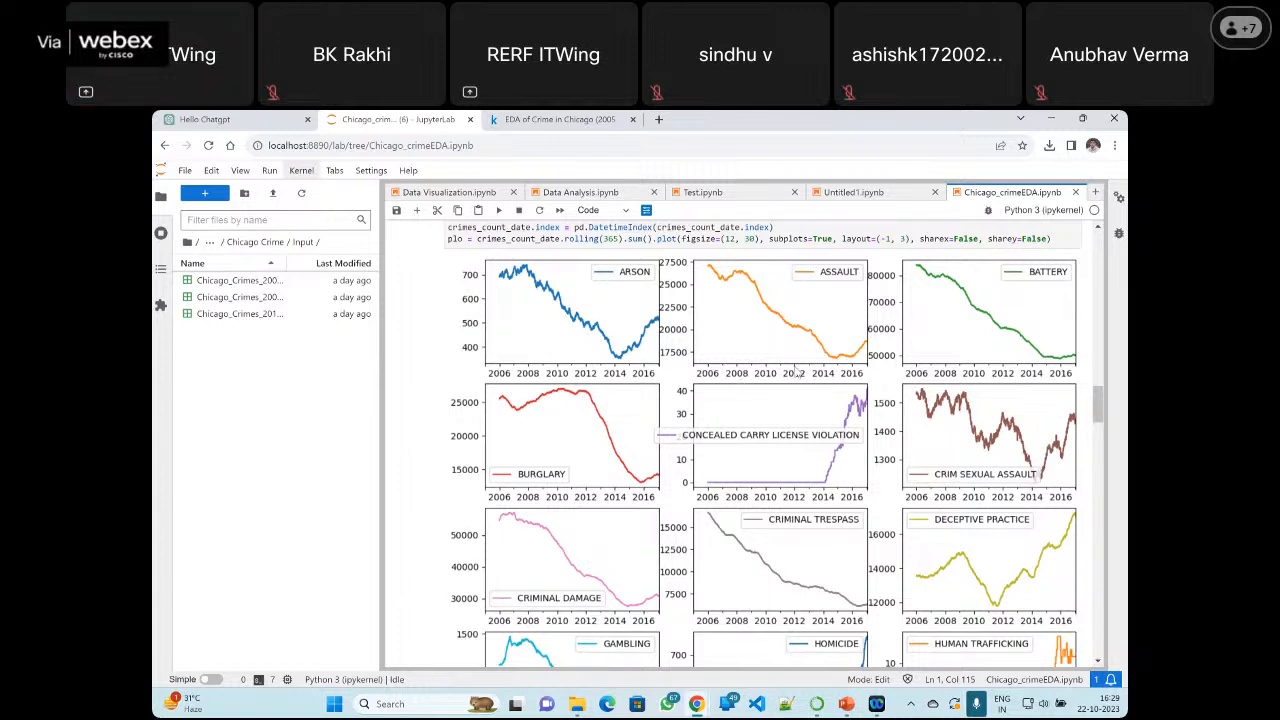
pyautogui.scroll(-2, 797, 372)
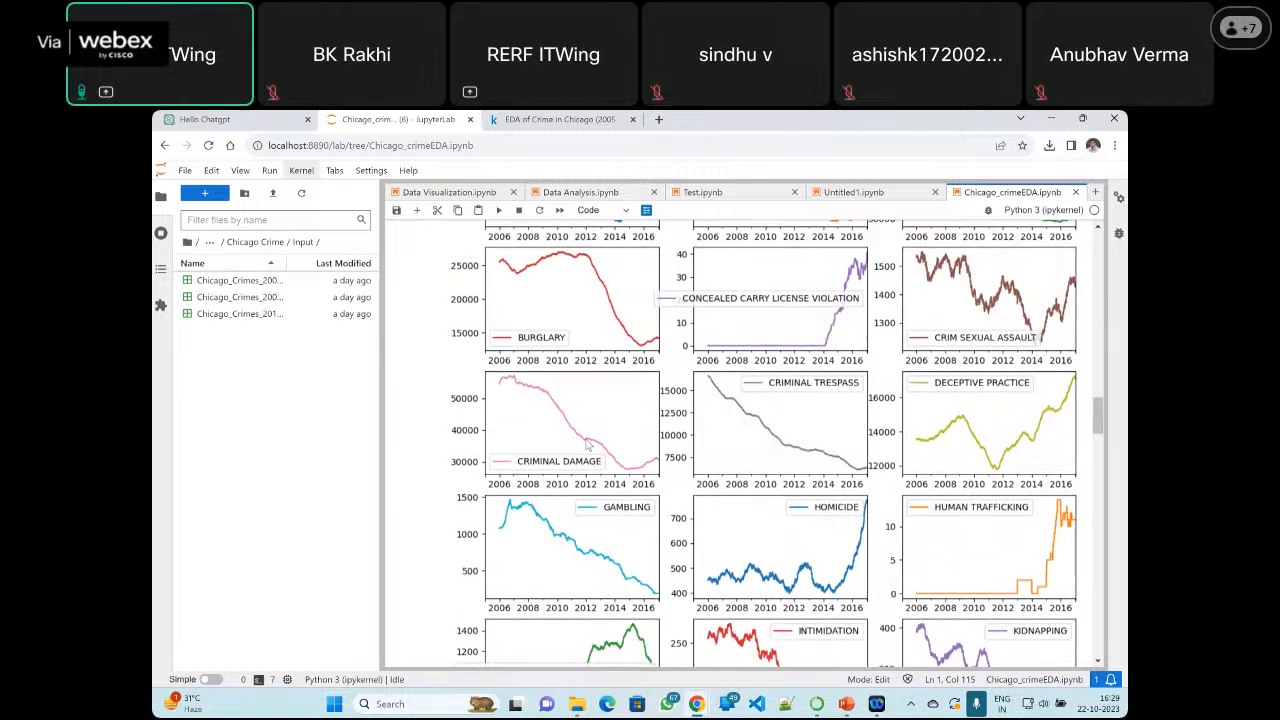
pyautogui.scroll(-5, 588, 444)
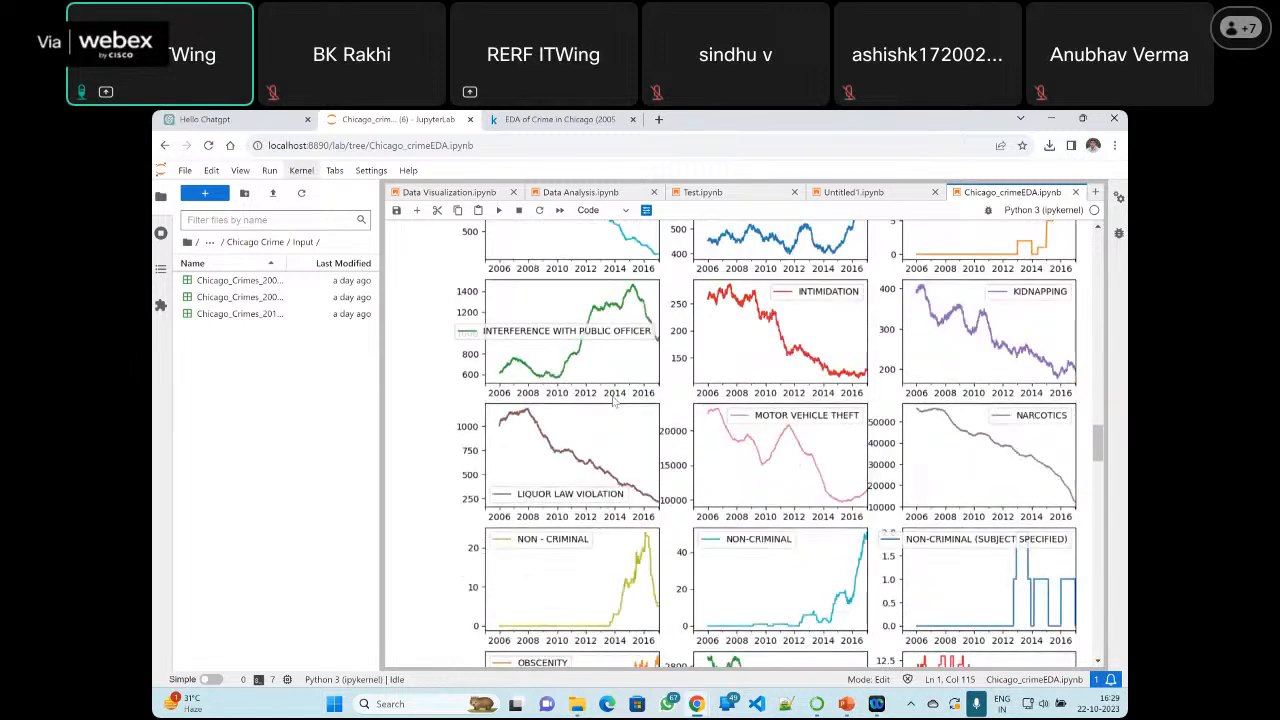
pyautogui.scroll(-5, 614, 401)
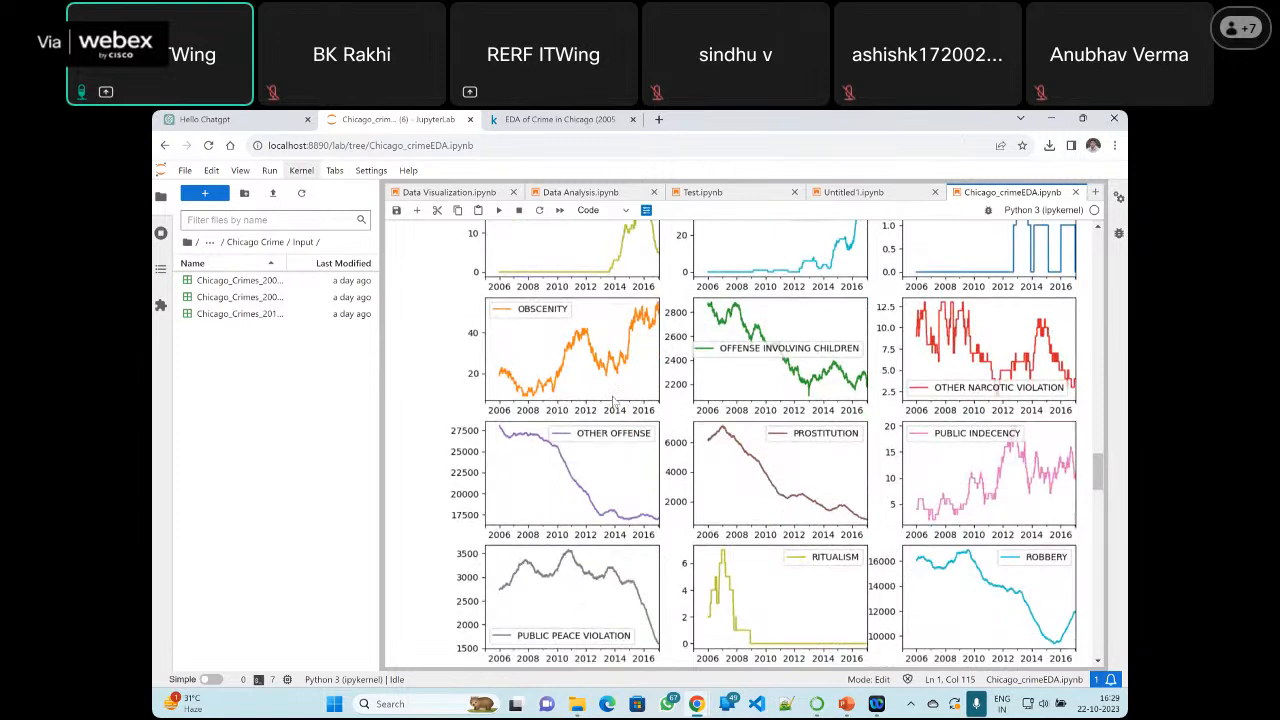
pyautogui.scroll(-3, 614, 401)
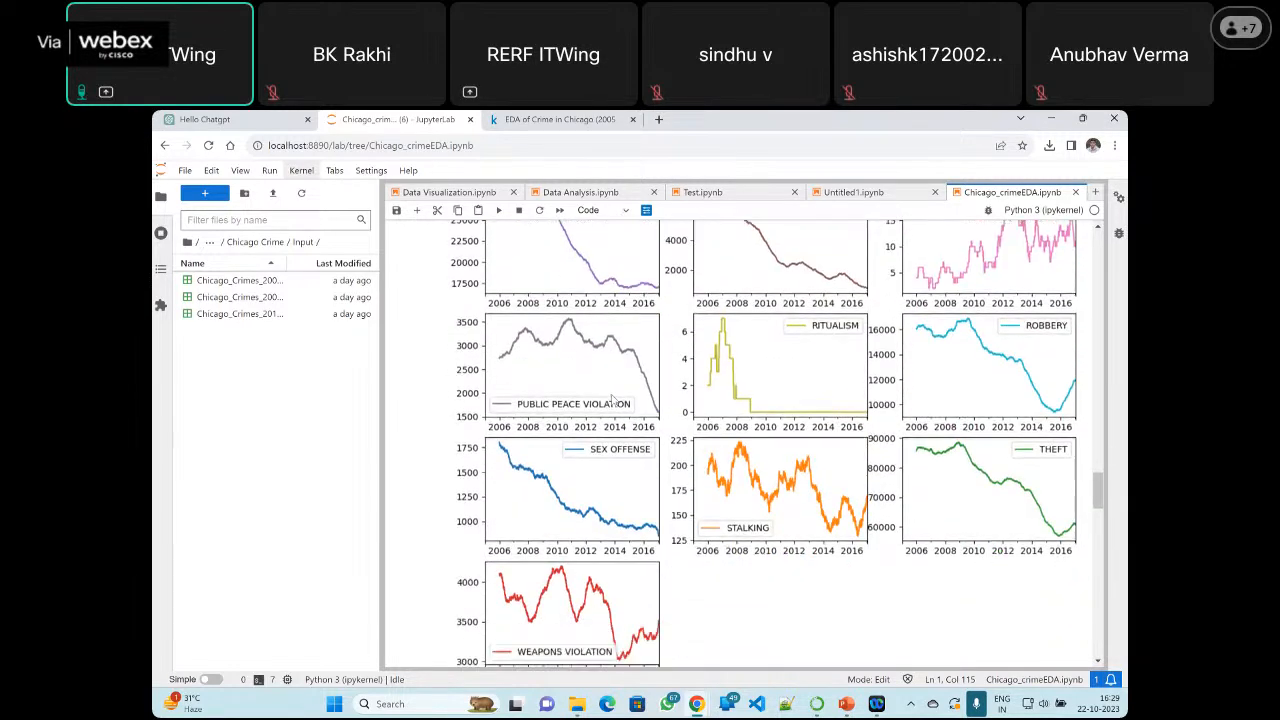
pyautogui.scroll(-1, 614, 401)
pyautogui.scroll(-2, 614, 401)
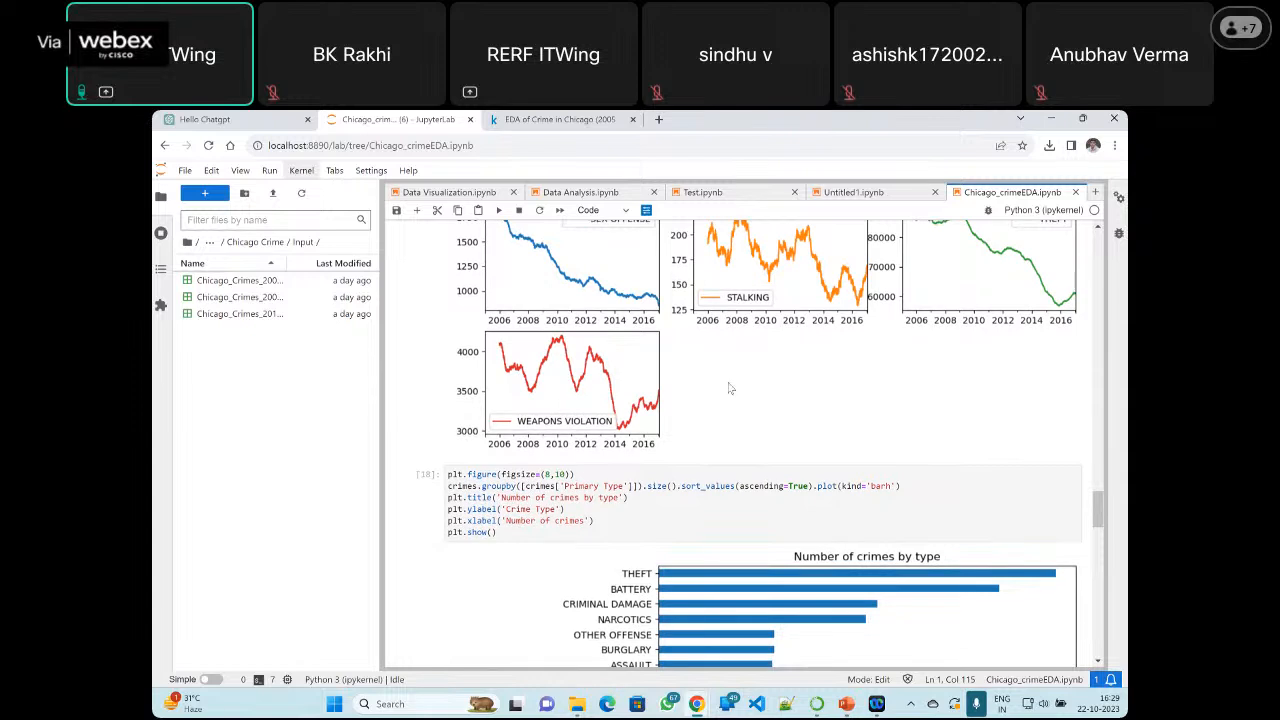
# Go back over the crime type subplots to the pivot table cell that generates them, and review the grid again
pyautogui.scroll(1, 665, 404)
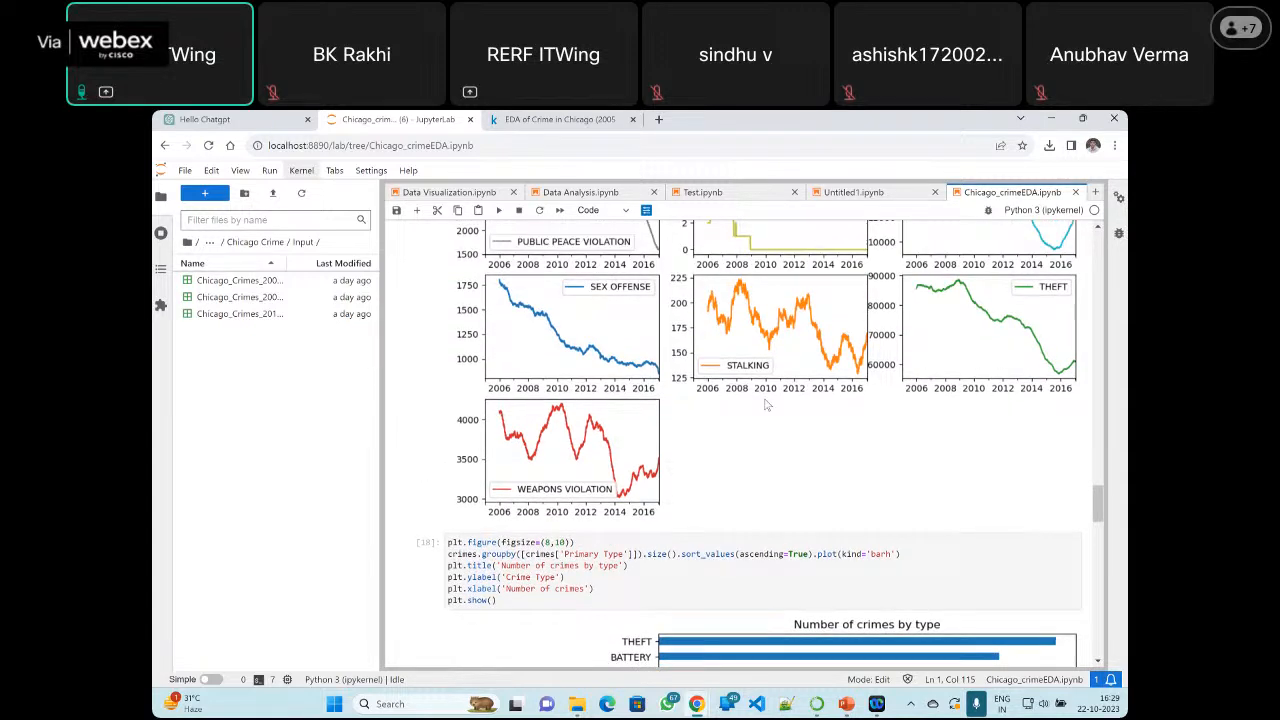
pyautogui.scroll(3, 766, 404)
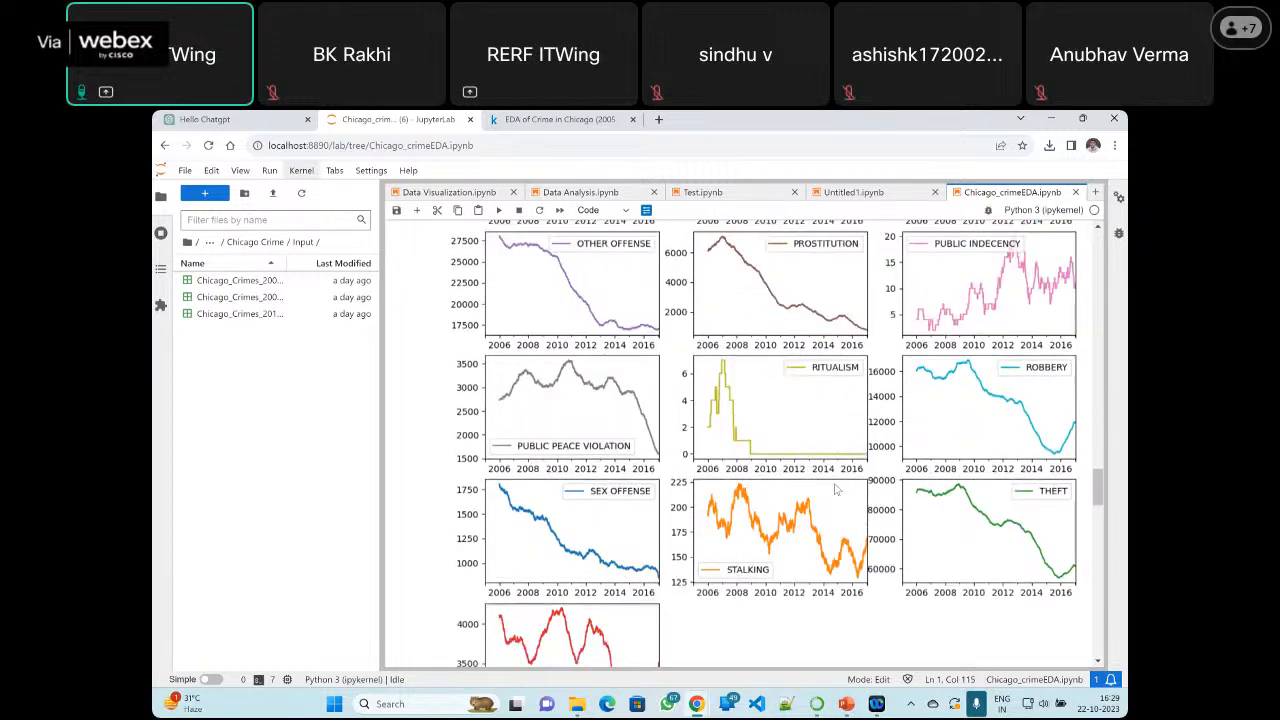
pyautogui.scroll(10, 837, 489)
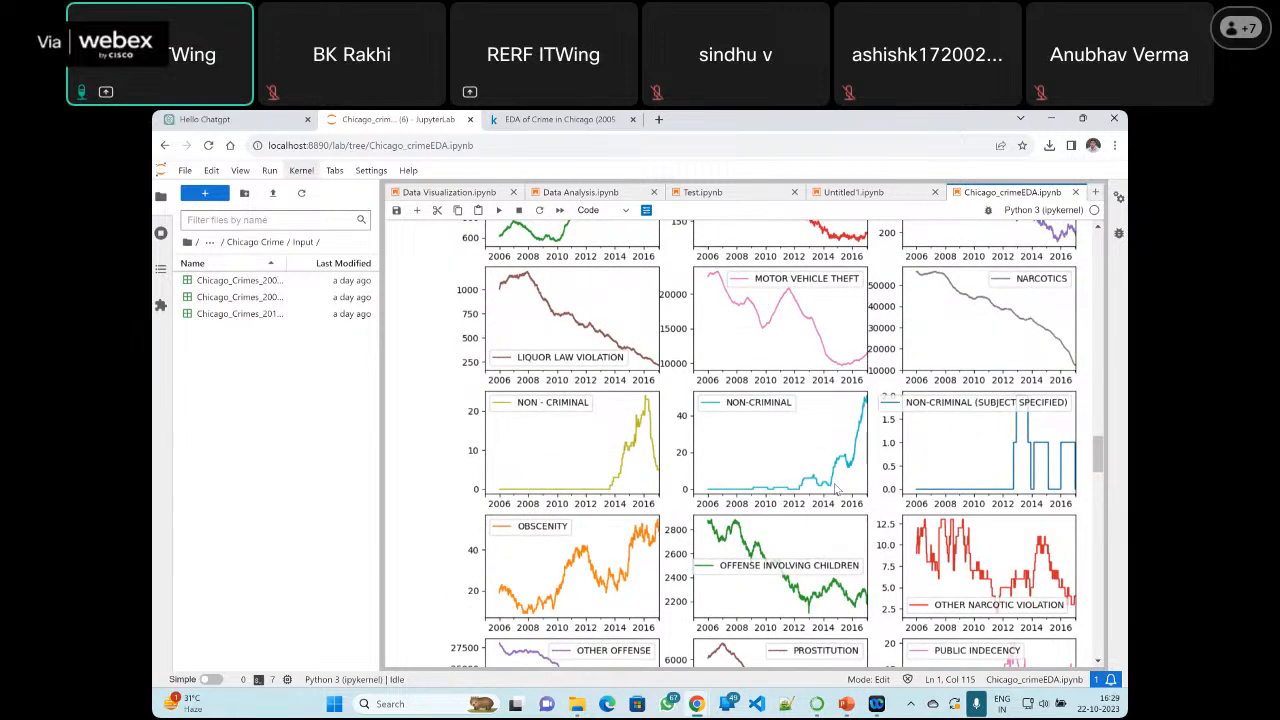
pyautogui.scroll(6, 837, 489)
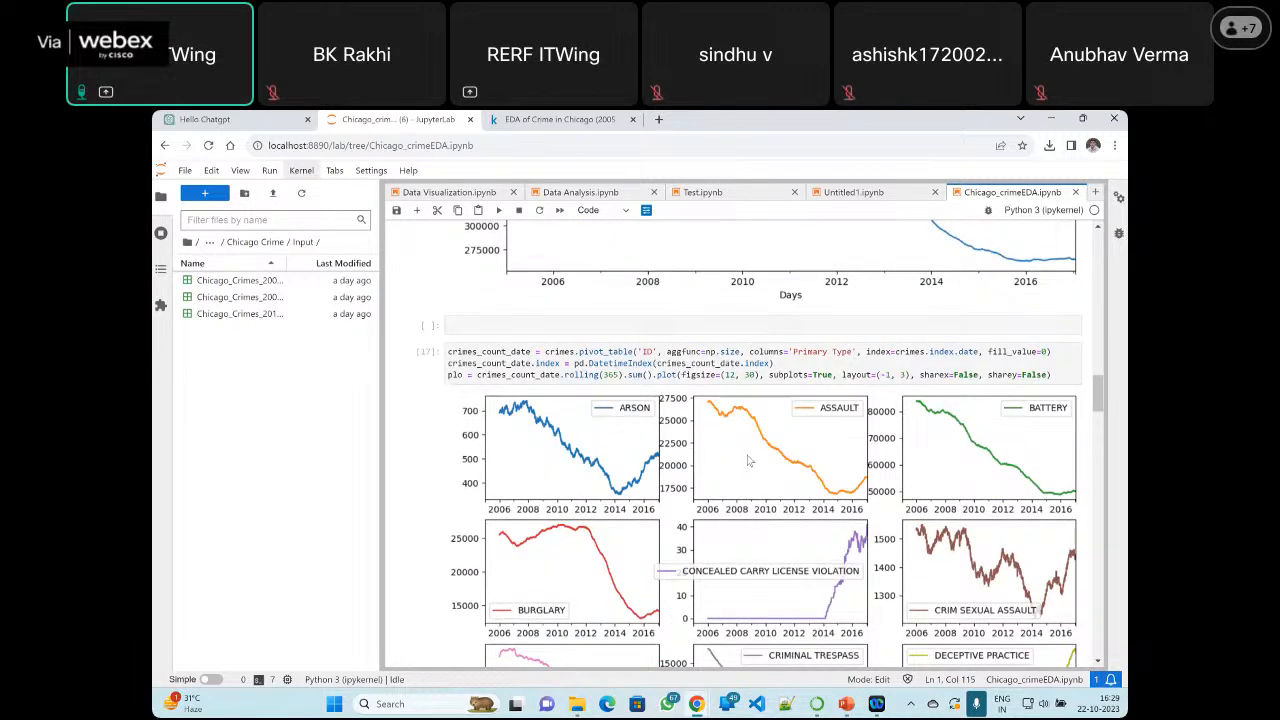
pyautogui.scroll(-5, 752, 460)
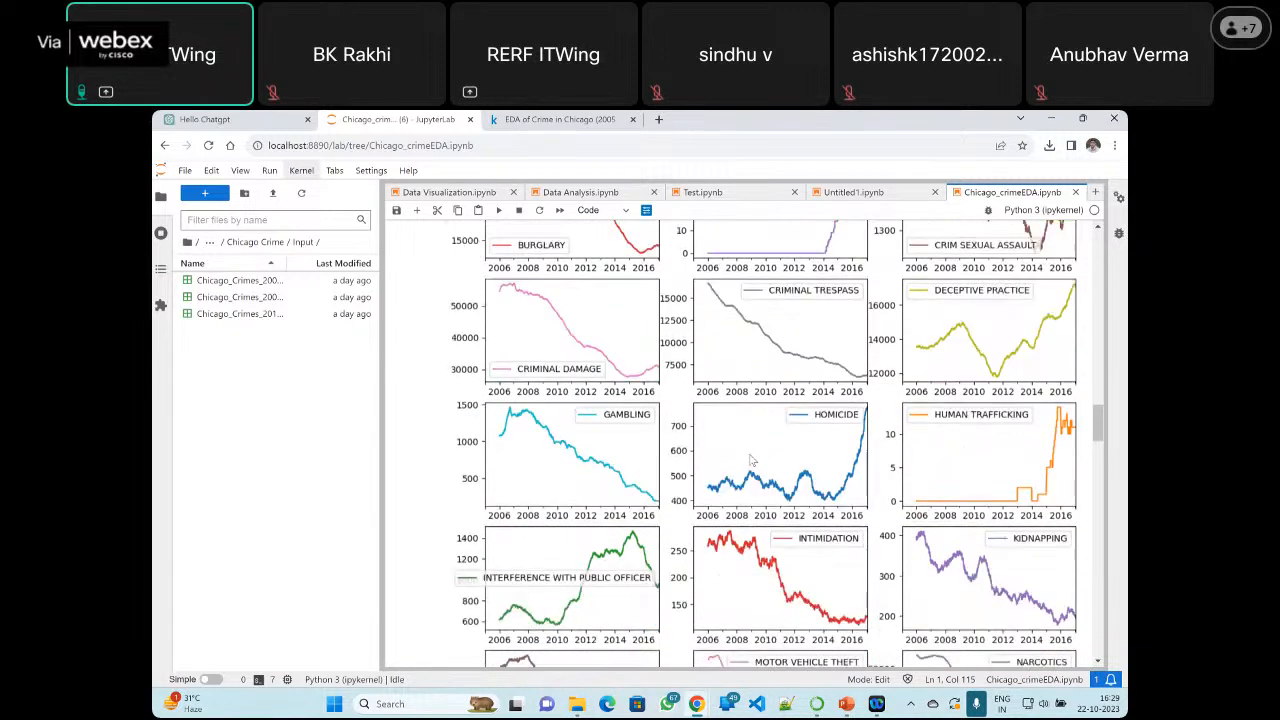
pyautogui.scroll(-8, 752, 460)
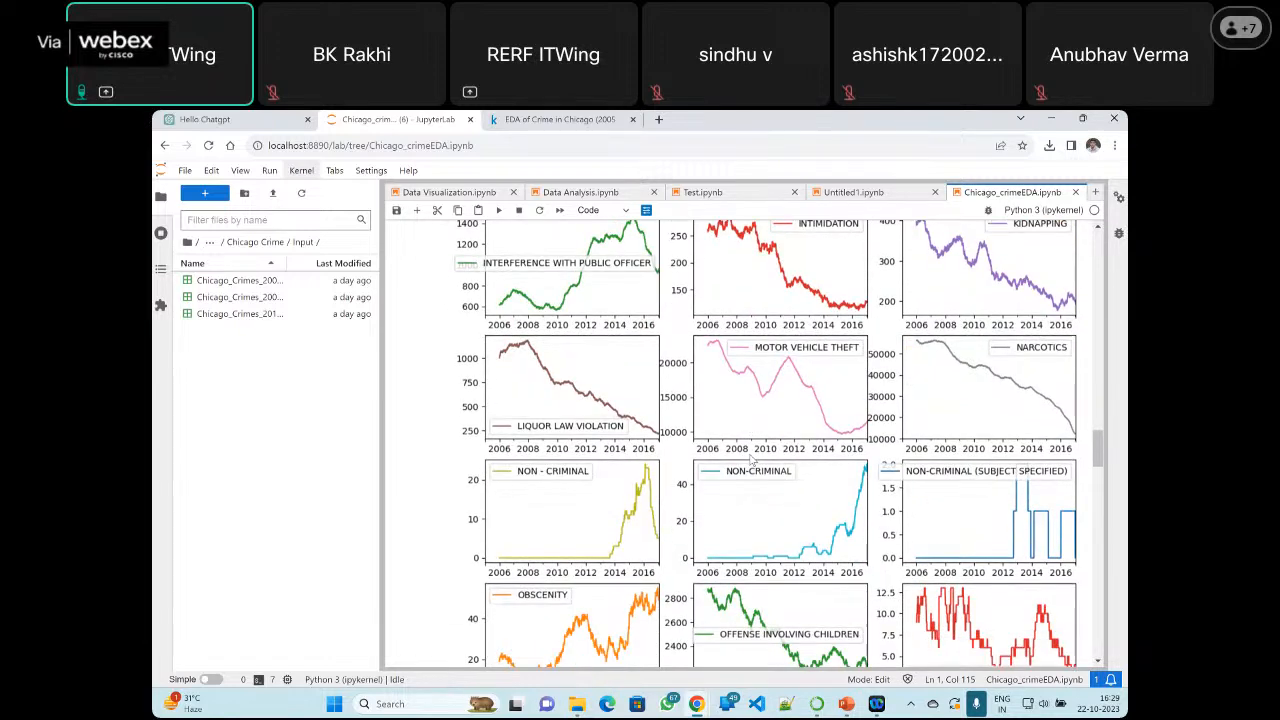
pyautogui.scroll(-6, 752, 460)
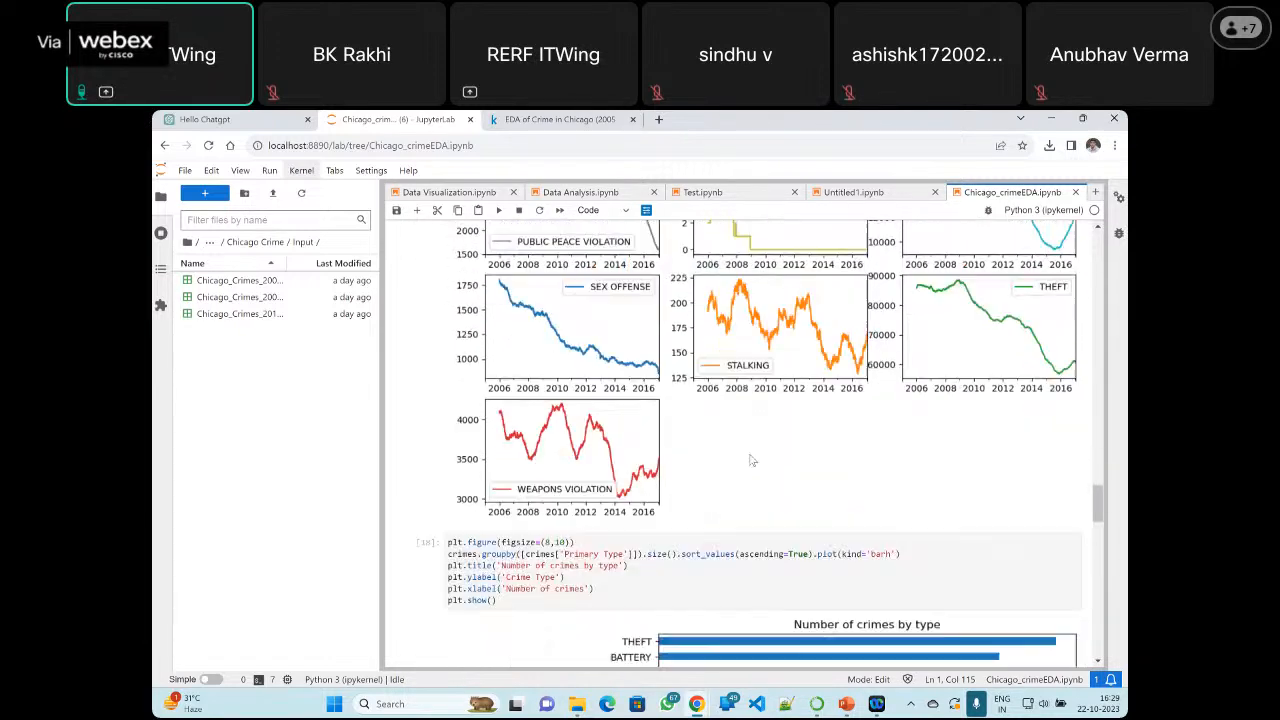
# Examine the horizontal bar charts of the number of crimes by type and by location at the notebook's end
pyautogui.scroll(-4, 752, 461)
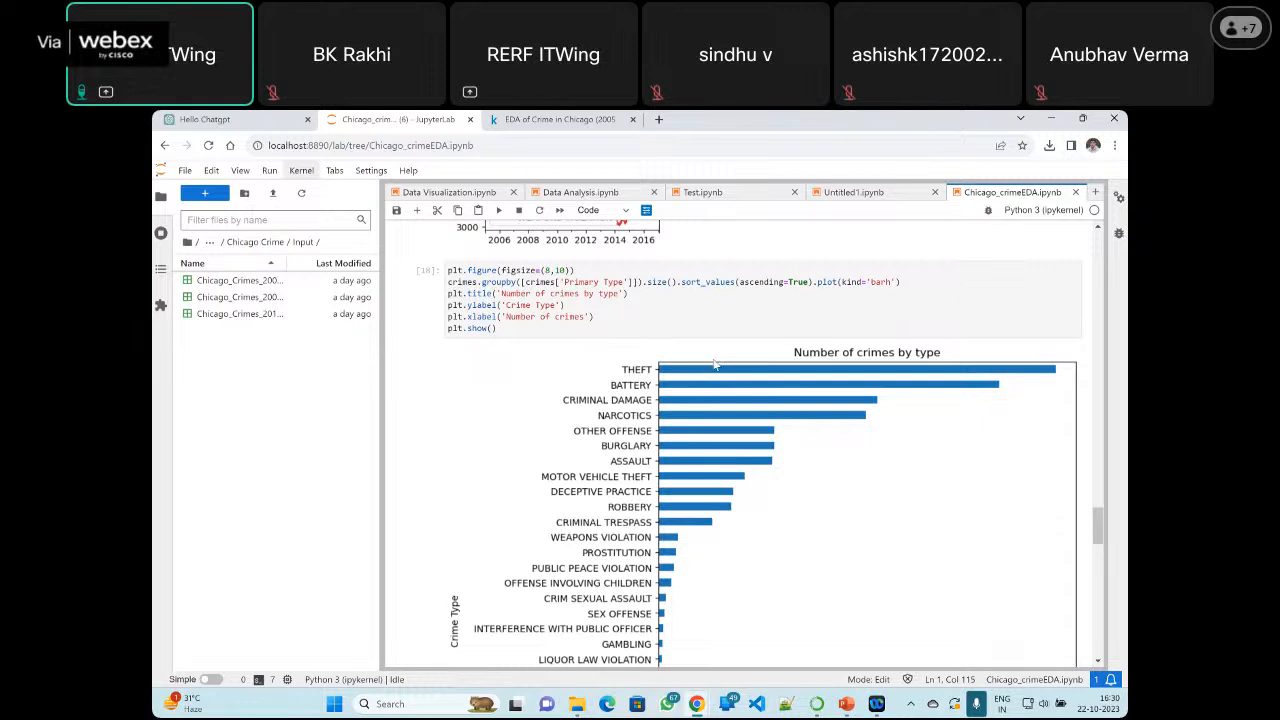
pyautogui.scroll(-1, 716, 362)
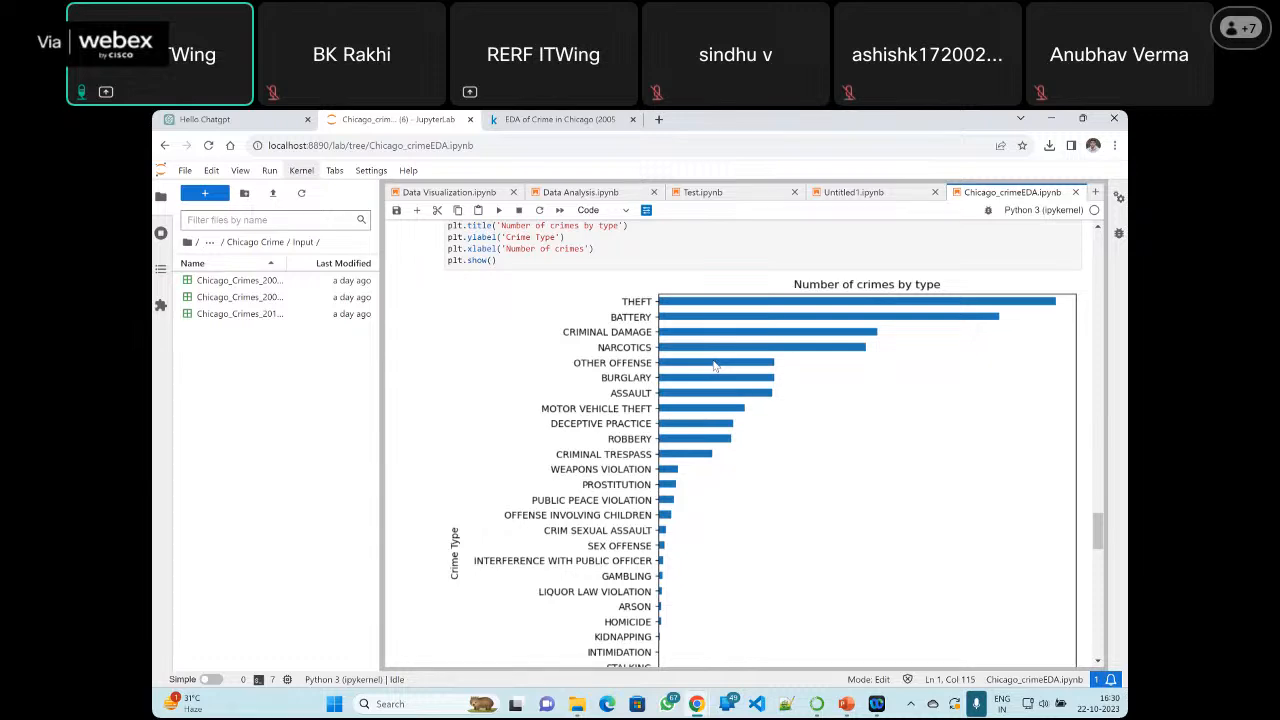
pyautogui.scroll(-10, 714, 365)
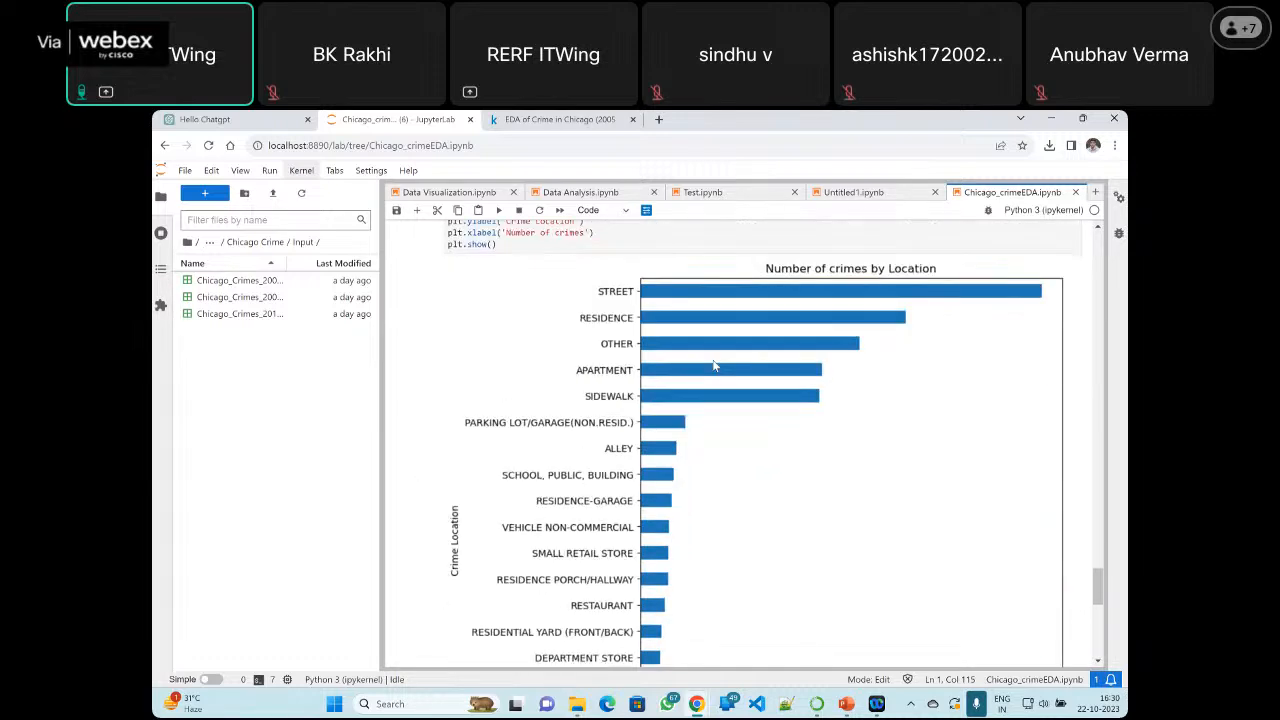
pyautogui.scroll(-5, 714, 365)
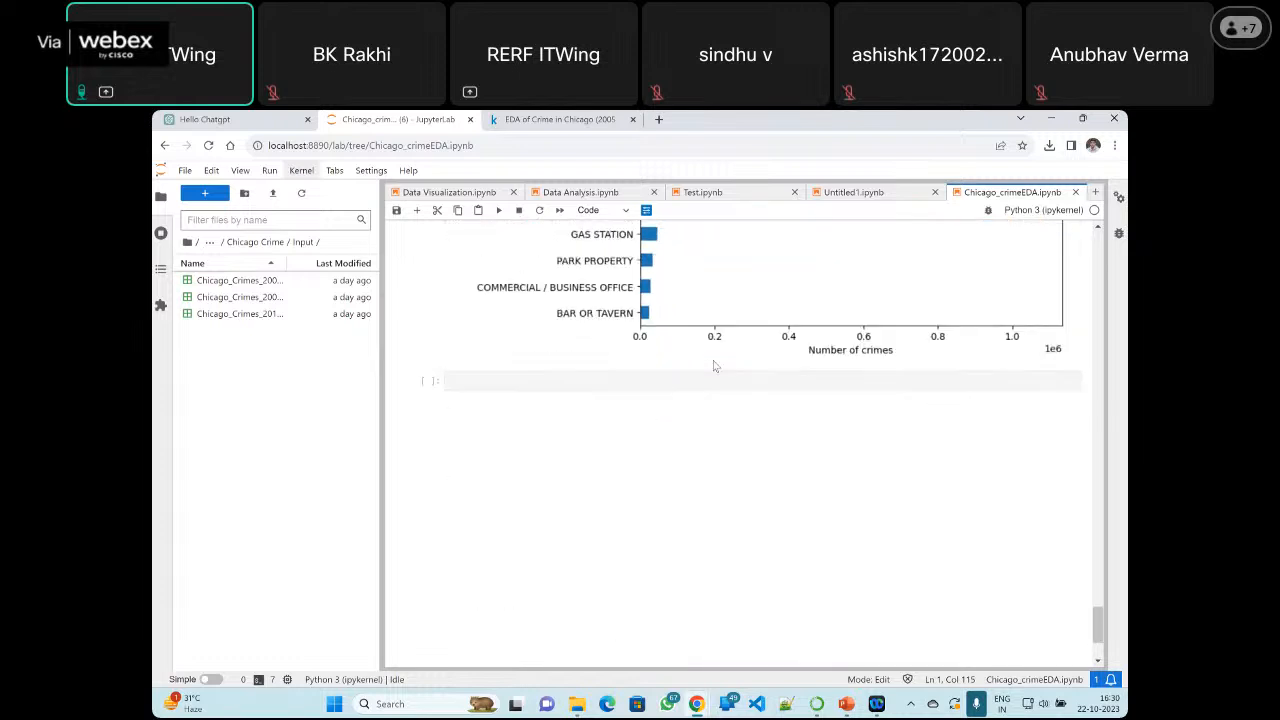
pyautogui.scroll(2, 714, 365)
pyautogui.scroll(2, 687, 317)
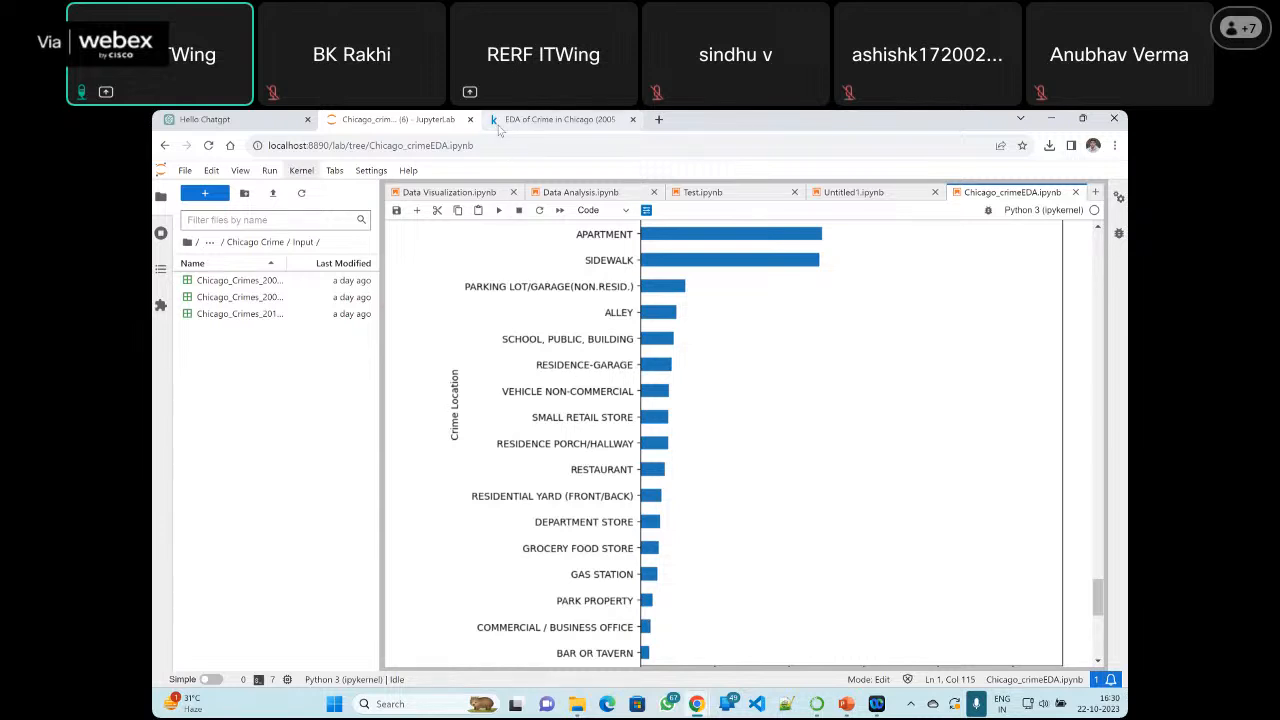
# Switch to the Untitled1 notebook and locate the top_c pivot table cell that counts IDs per Team
pyautogui.click(860, 193)
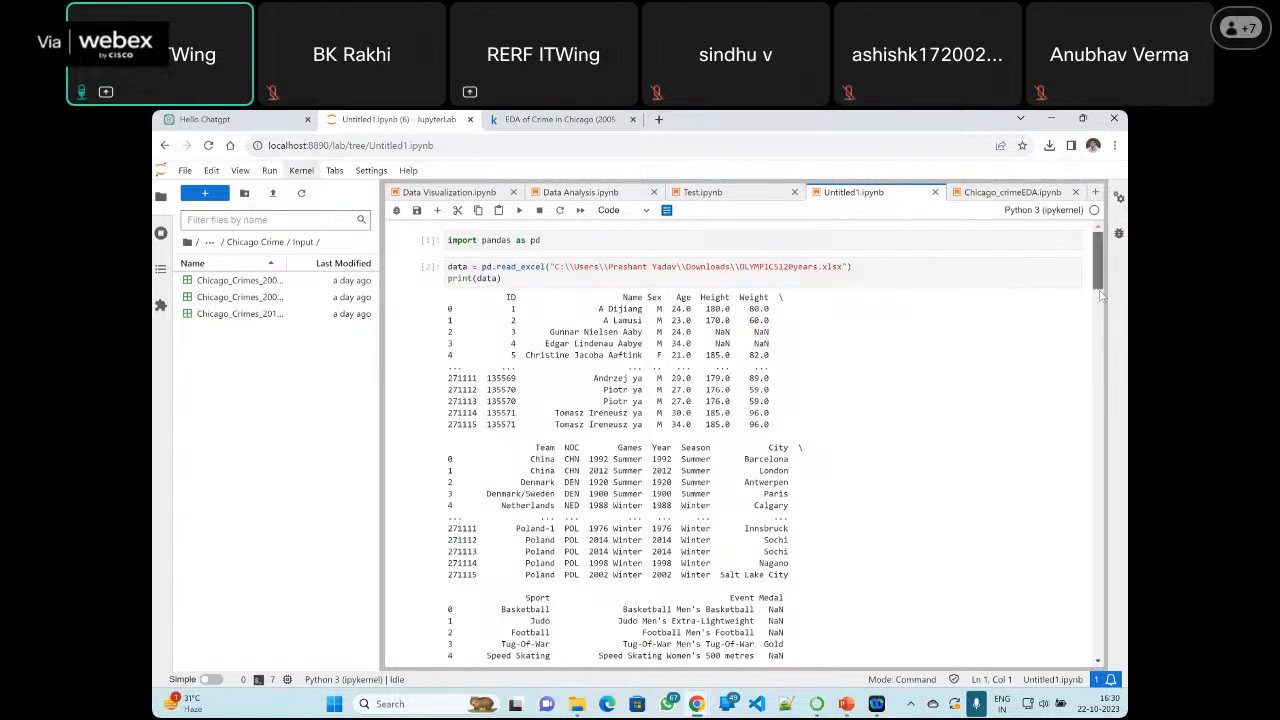
pyautogui.moveTo(1100, 292); pyautogui.dragTo(1096, 598)
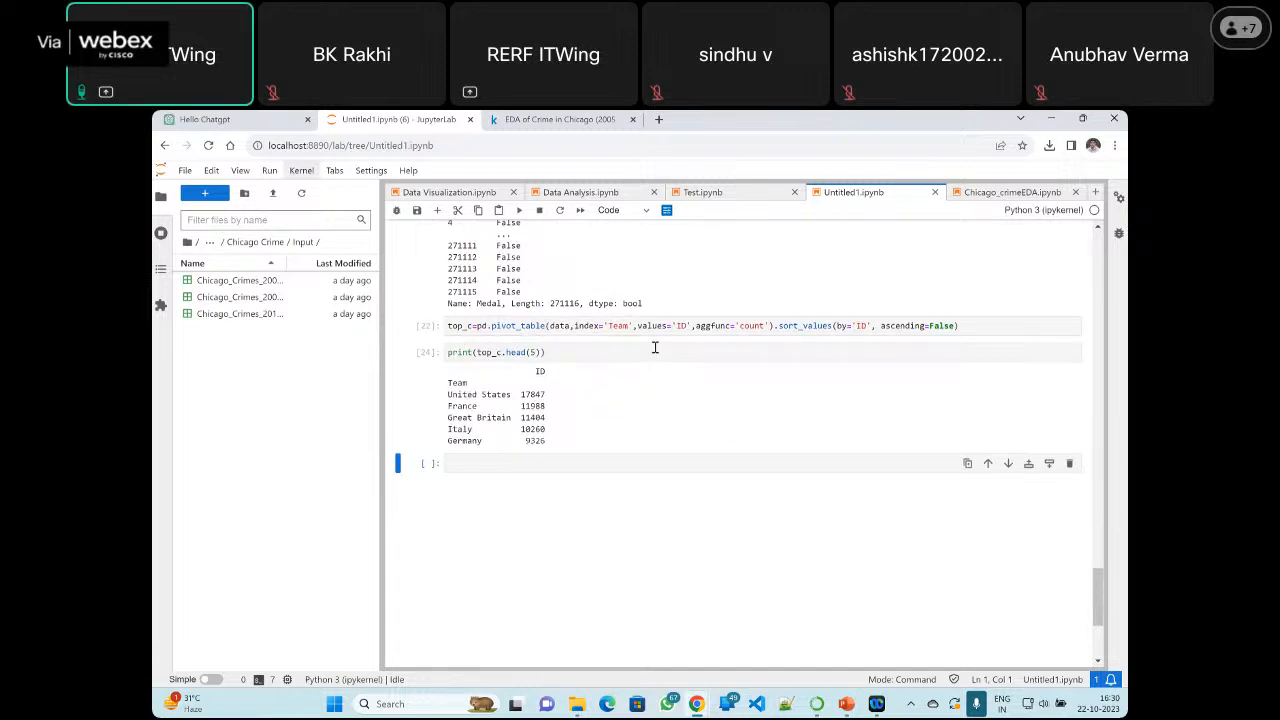
pyautogui.click(616, 325)
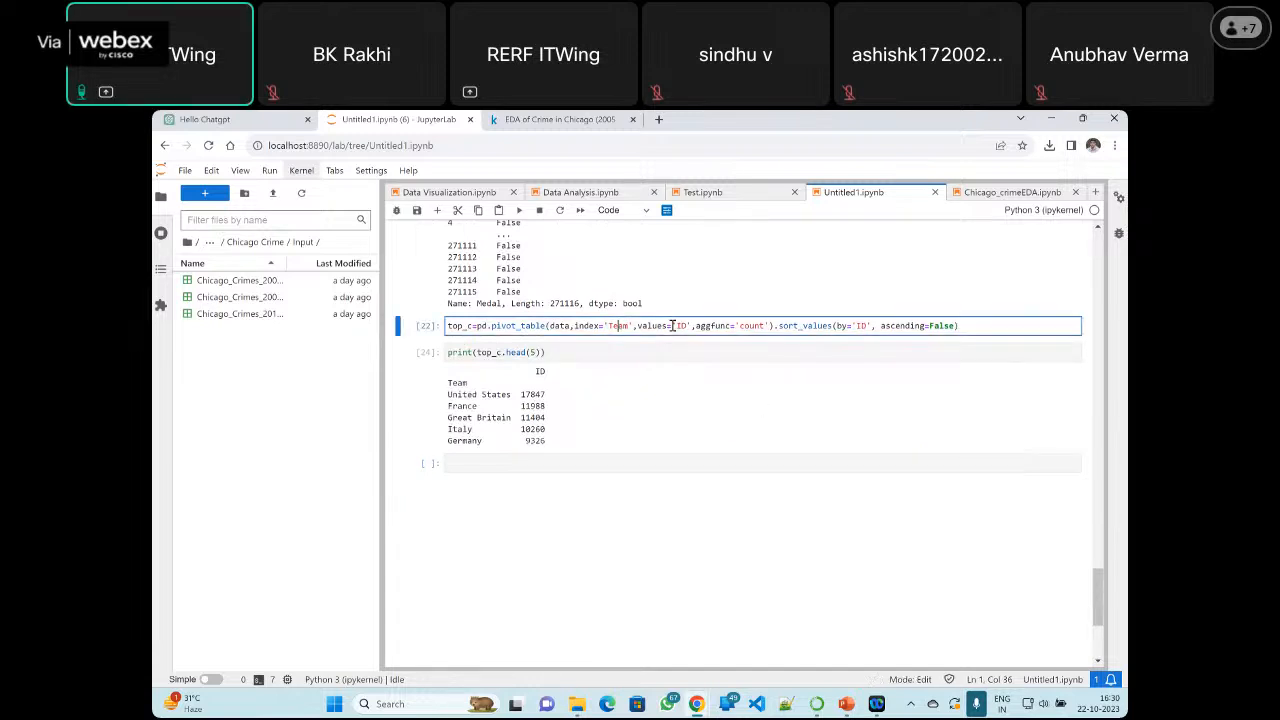
pyautogui.scroll(2, 678, 331)
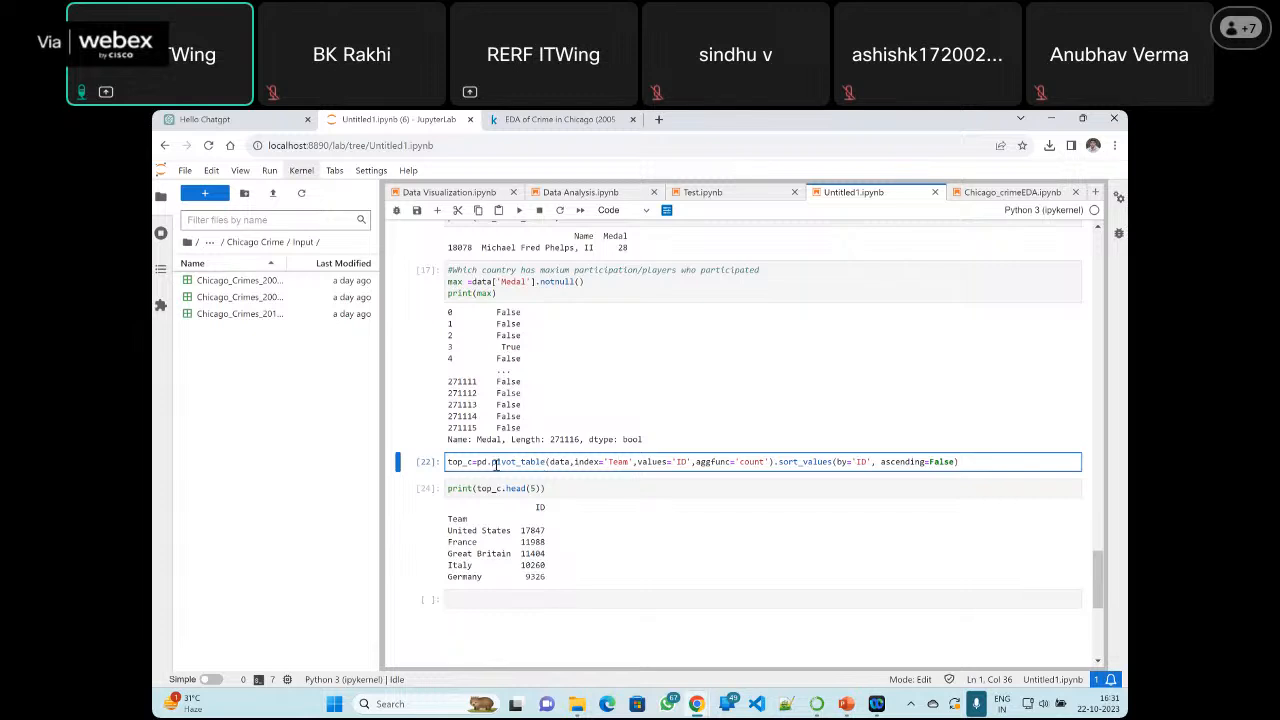
# Highlight pivot_table and its data, index='Team' and values='ID' arguments in the top_c cell for explanation
pyautogui.doubleClick(536, 462)
pyautogui.click(535, 462)
pyautogui.doubleClick(530, 462)
pyautogui.doubleClick(556, 463)
pyautogui.tripleClick(562, 463)
pyautogui.doubleClick(562, 463)
pyautogui.moveTo(575, 462); pyautogui.dragTo(636, 462)
pyautogui.moveTo(636, 462); pyautogui.dragTo(688, 462)
pyautogui.click(688, 462)
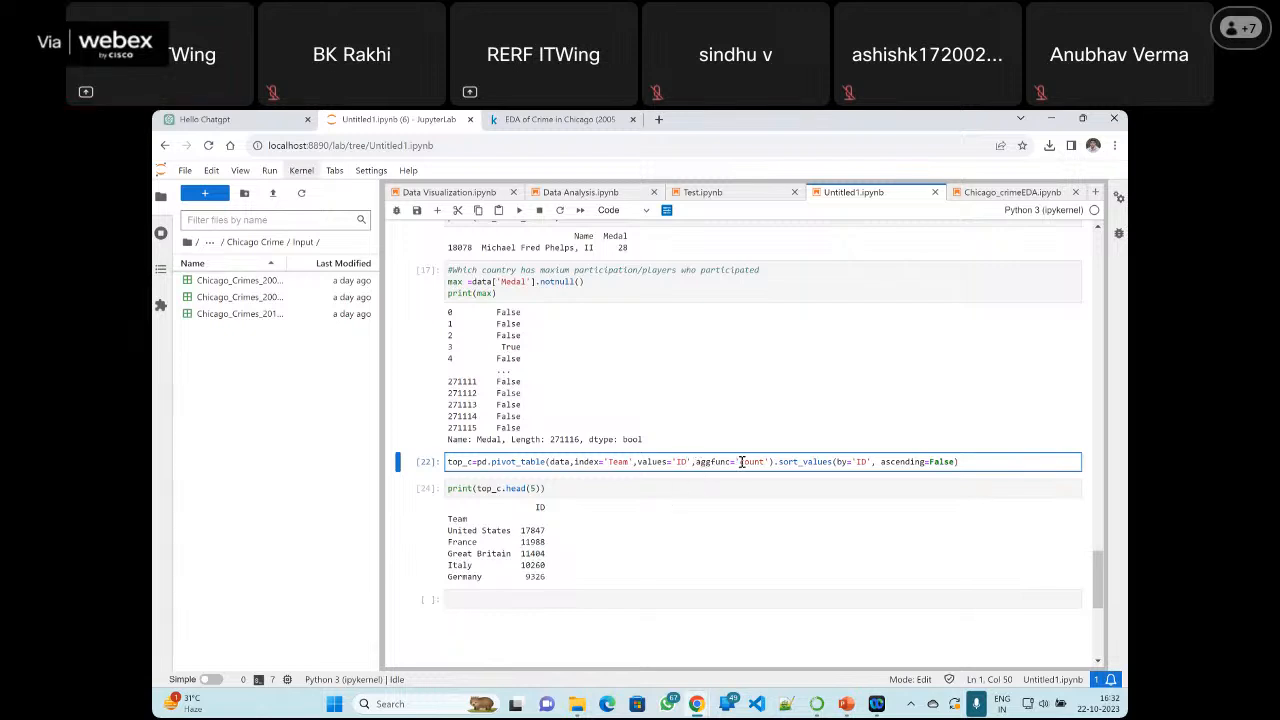
# Highlight the 'count' aggregation, the United States count in the output and the sort_values call in descending order
pyautogui.moveTo(741, 461); pyautogui.dragTo(765, 461)
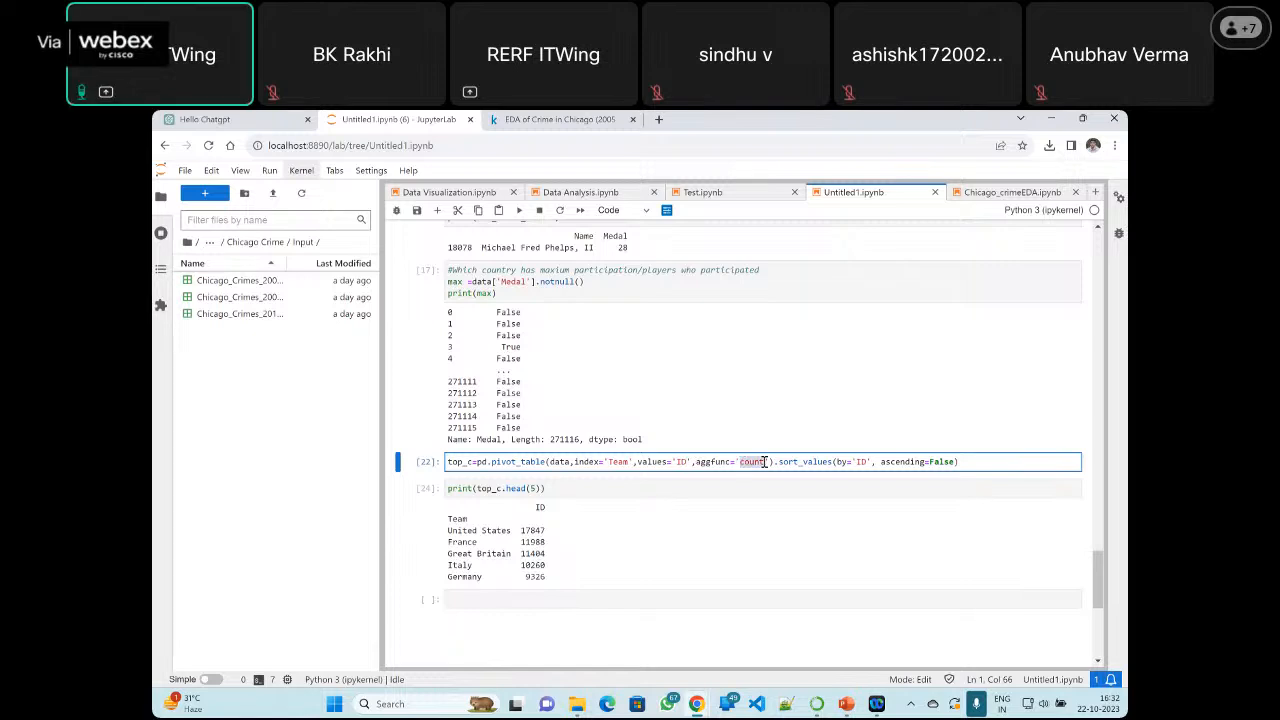
pyautogui.moveTo(520, 531); pyautogui.dragTo(545, 537)
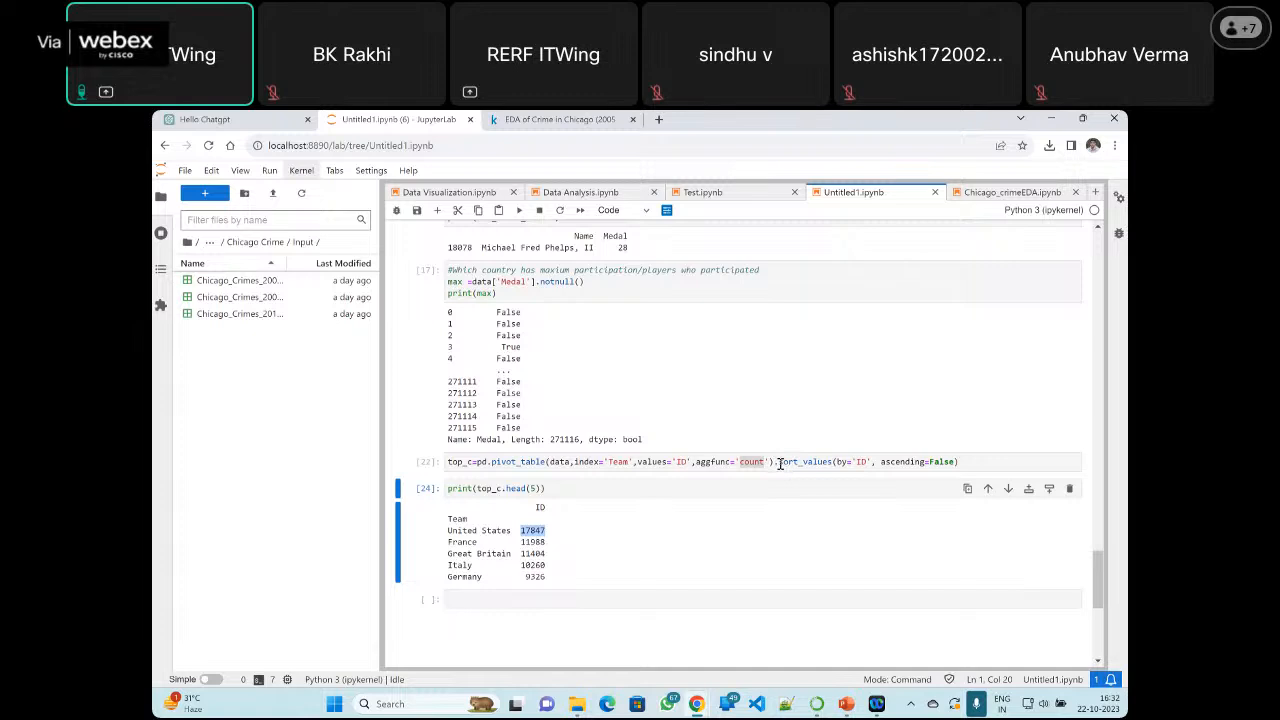
pyautogui.moveTo(779, 462); pyautogui.dragTo(970, 463)
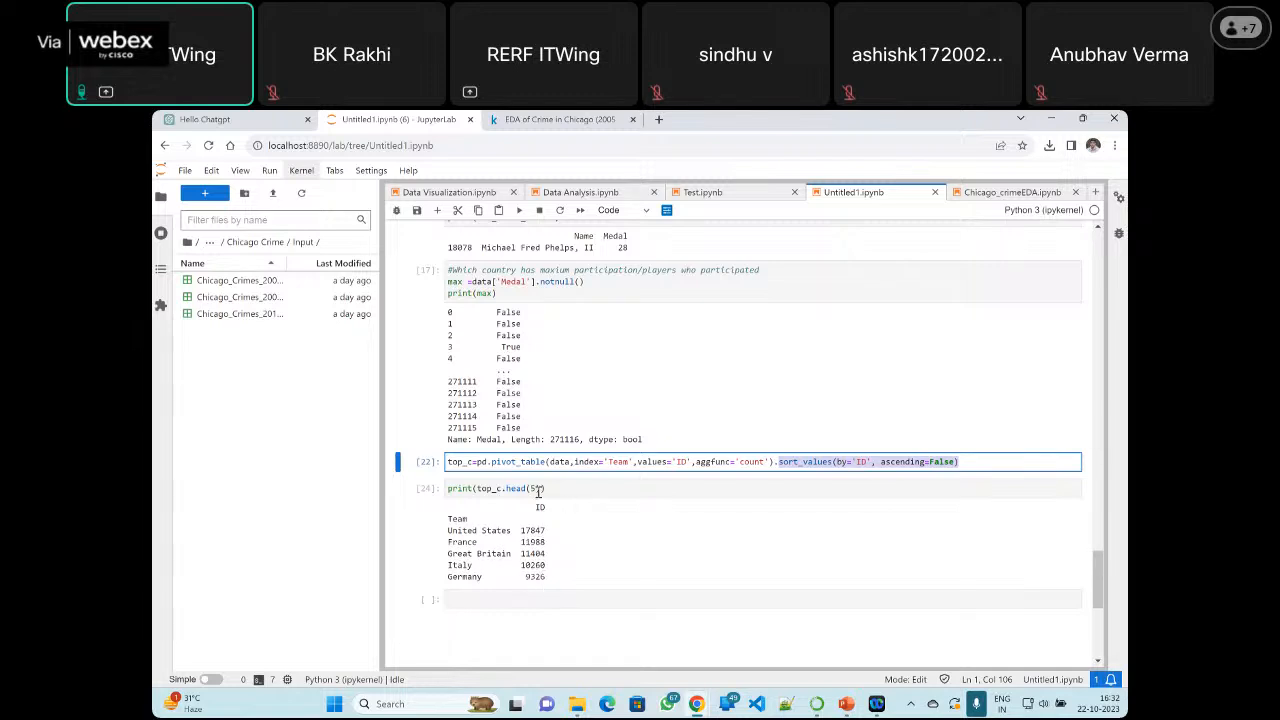
# Change the top_c preview to head(10), run the cell and review the printed team list
pyautogui.click(537, 488)
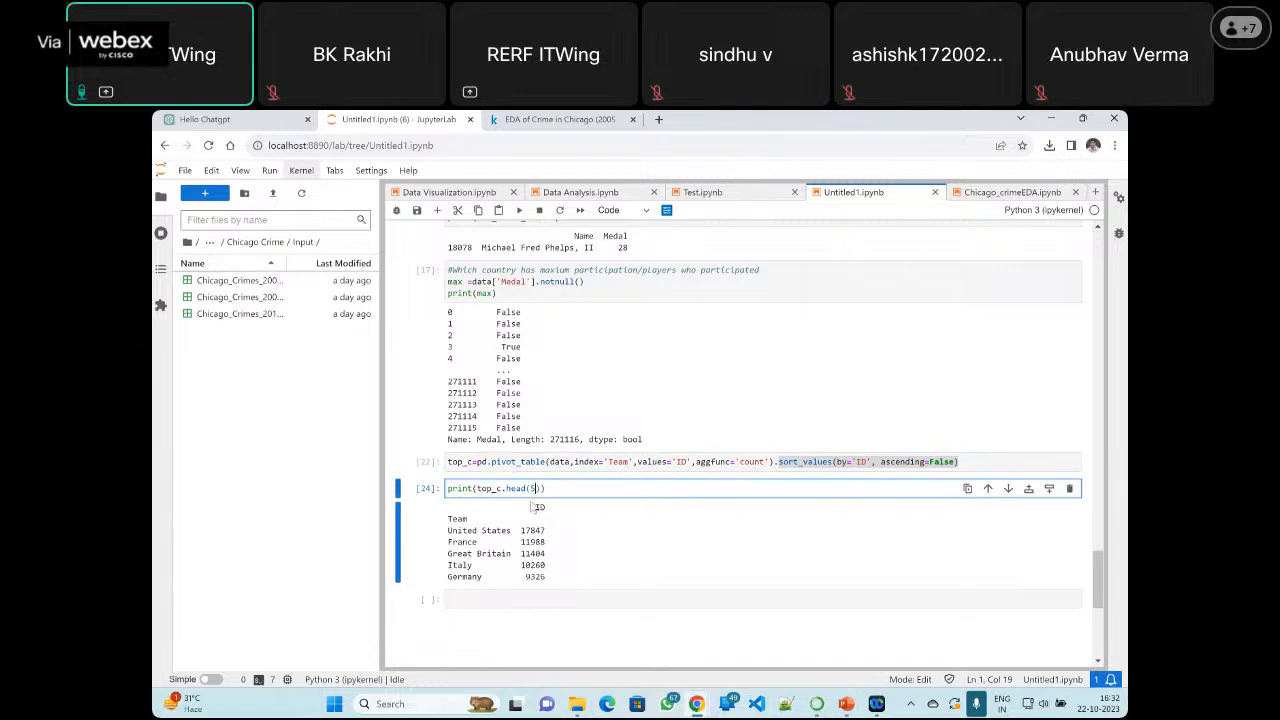
pyautogui.press('BackSpace')
pyautogui.write('10')
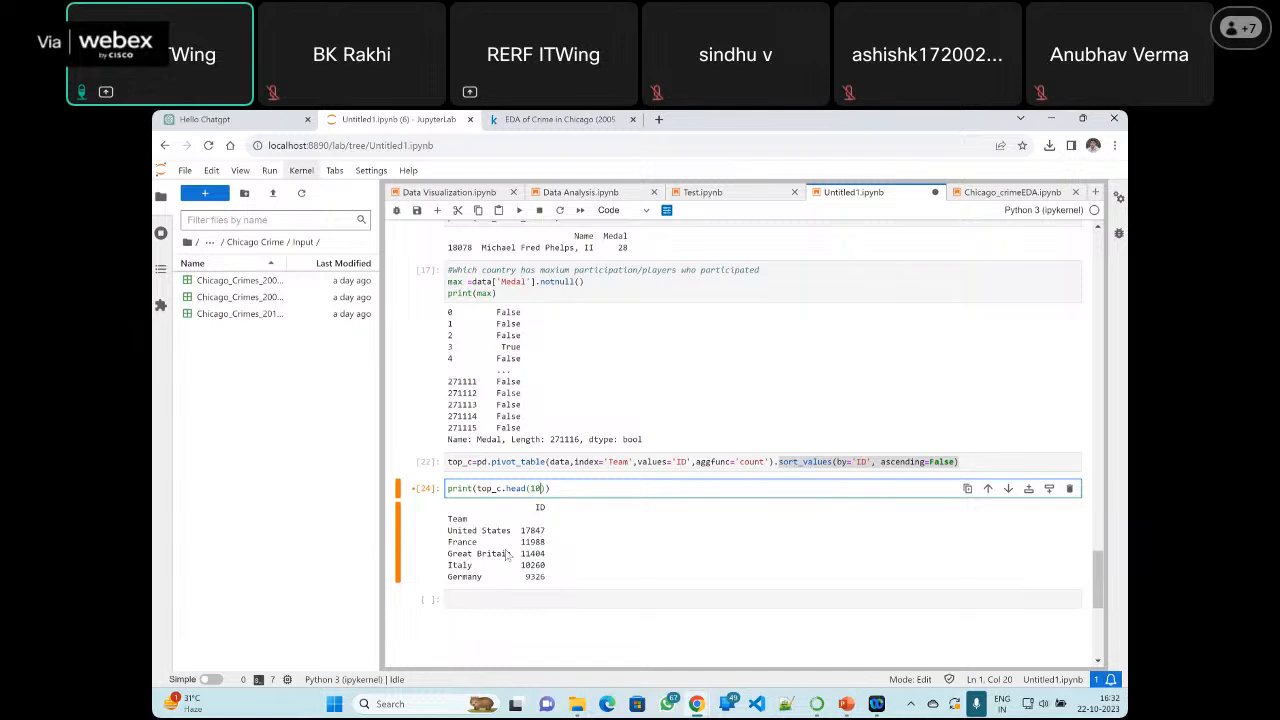
pyautogui.click(520, 213)
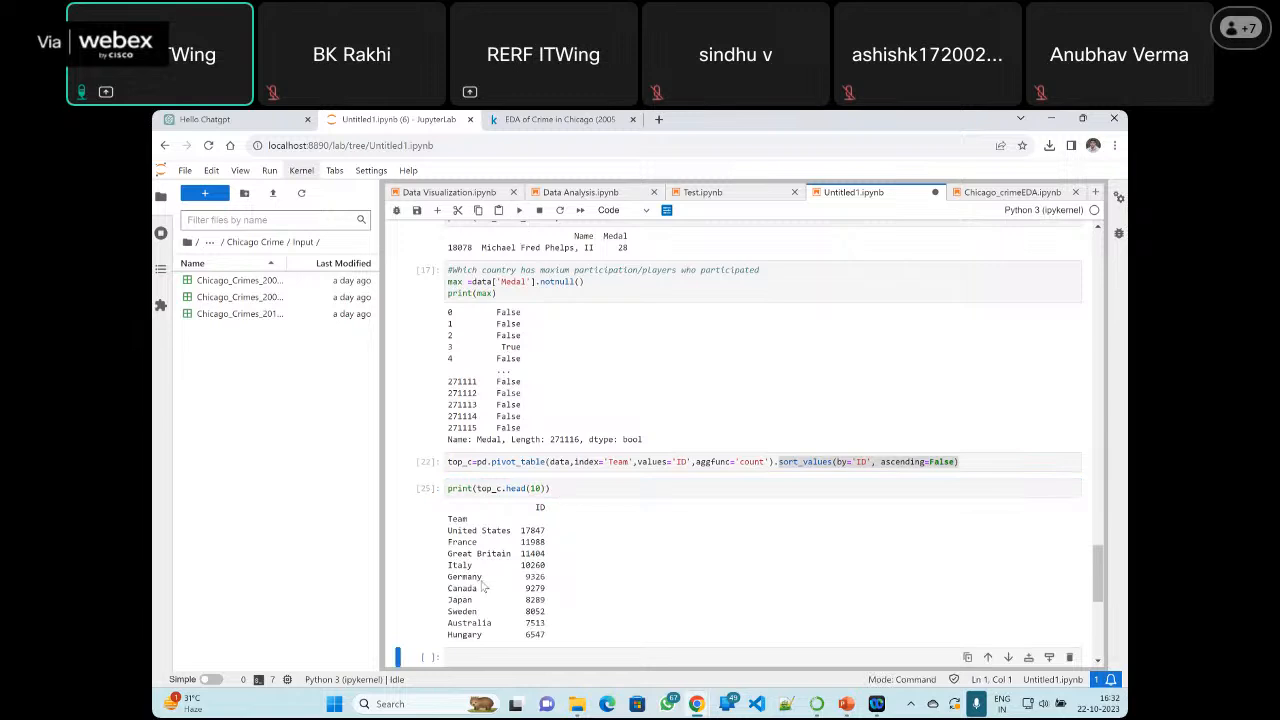
pyautogui.scroll(-1, 490, 620)
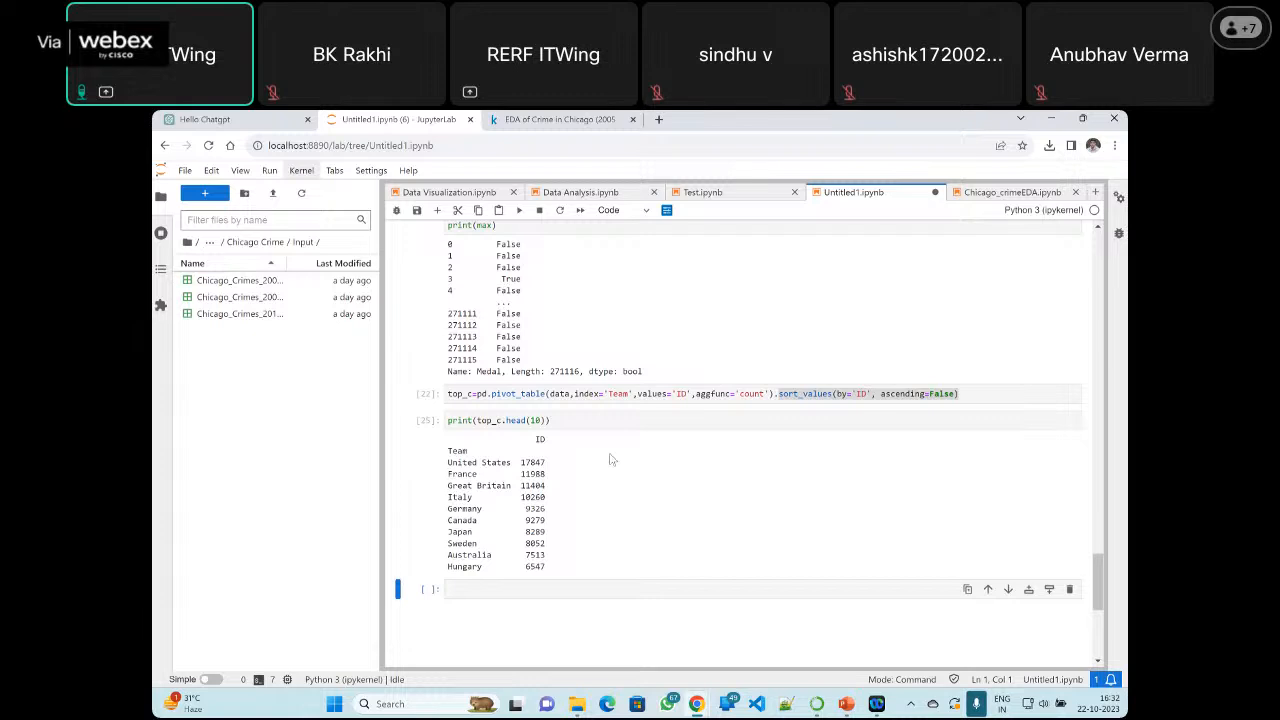
pyautogui.click(608, 420)
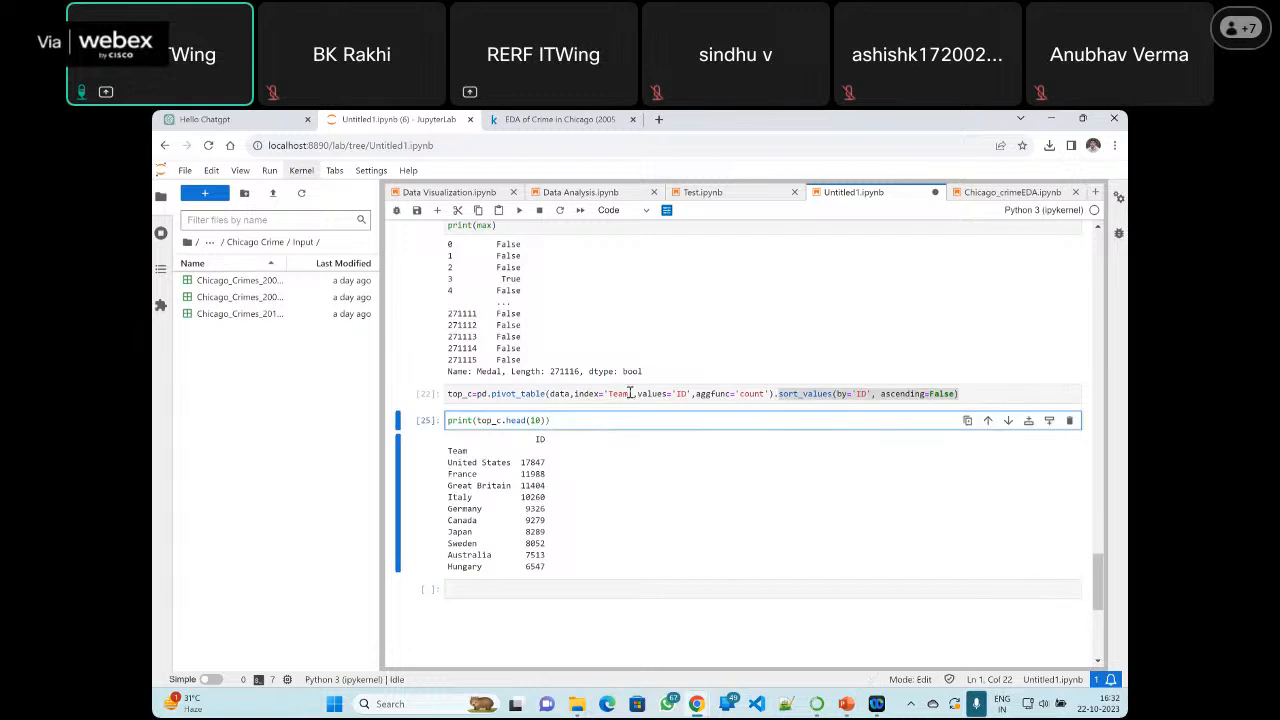
# Highlight pivot_table in the top_c cell again and review the cell together with its top-ten team output
pyautogui.click(630, 393)
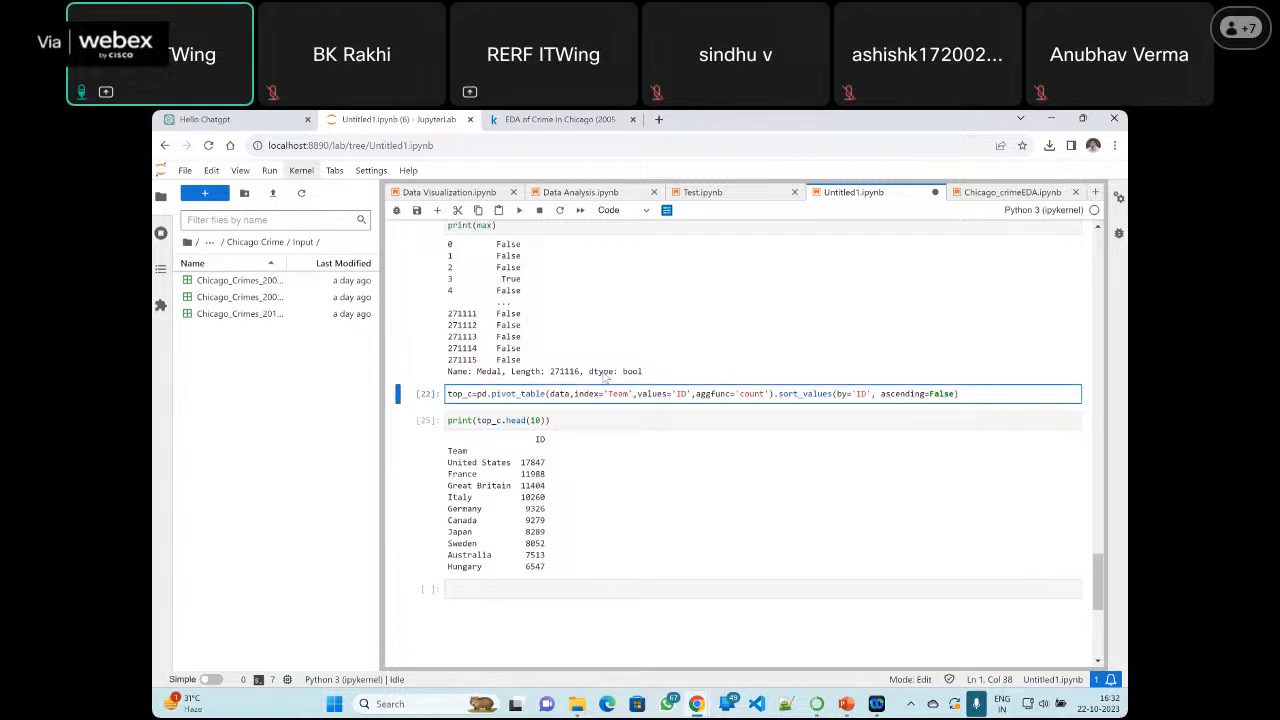
pyautogui.scroll(3, 604, 378)
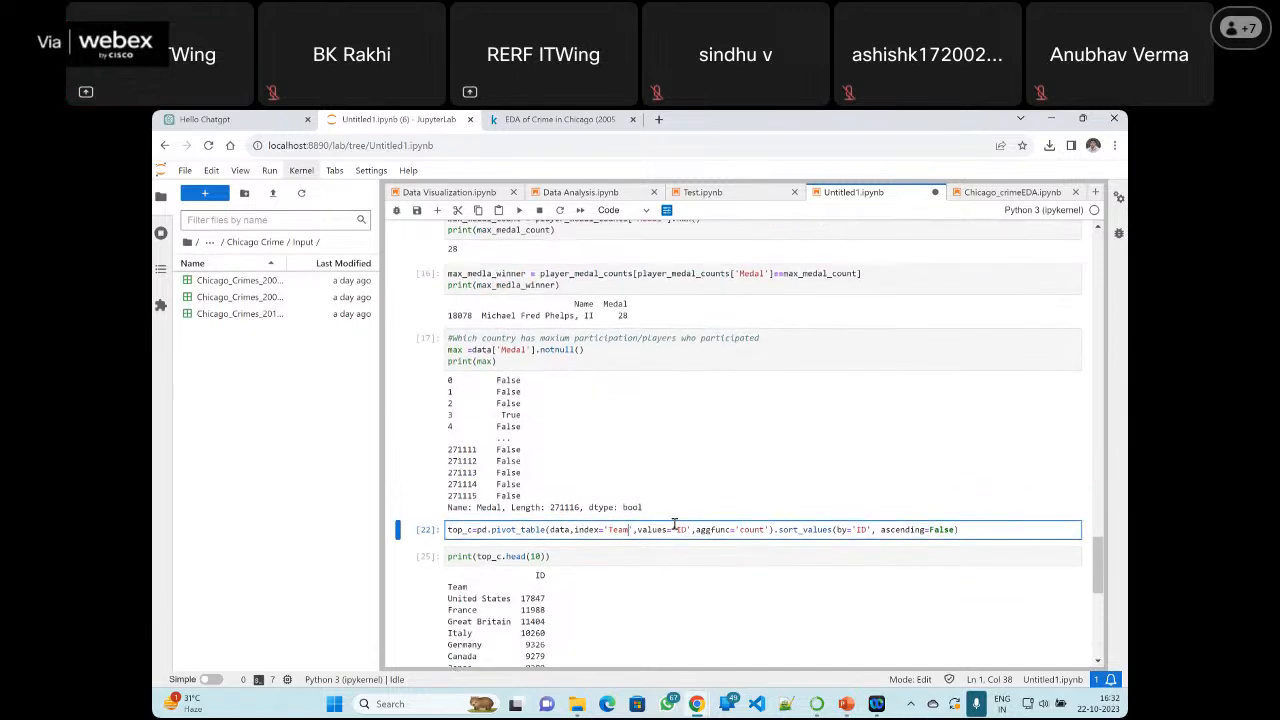
pyautogui.moveTo(491, 531); pyautogui.dragTo(547, 531)
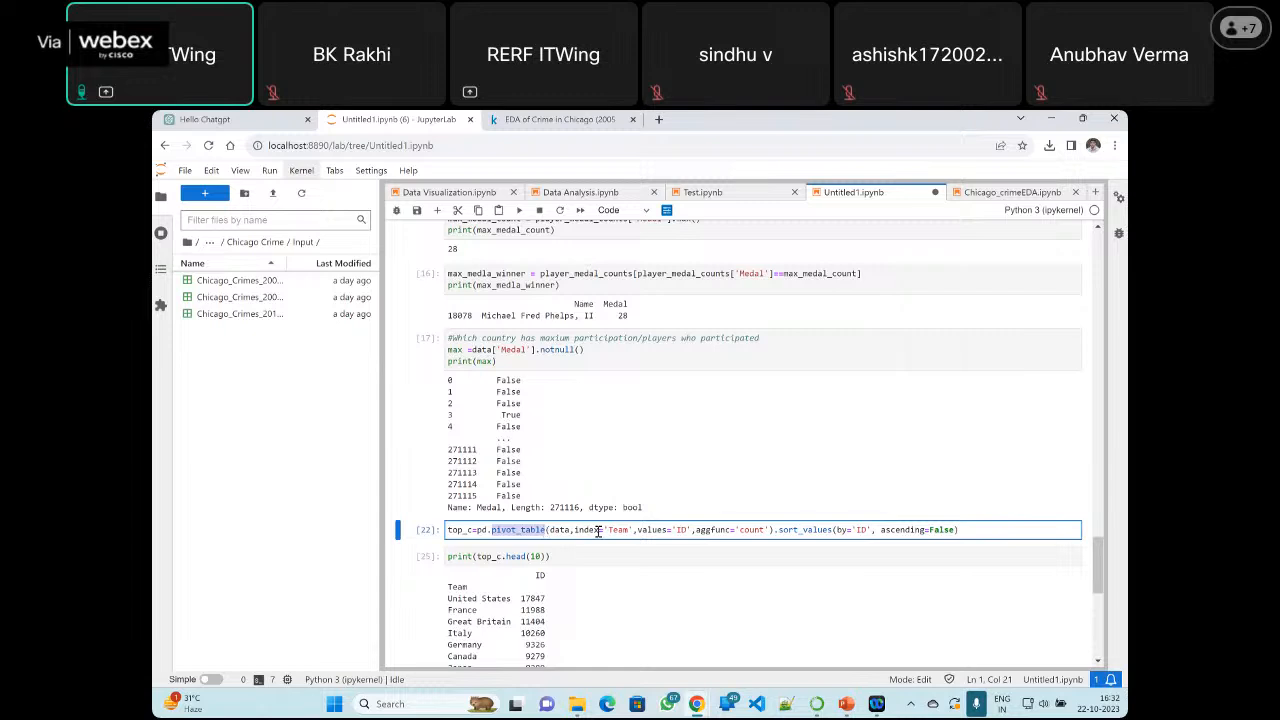
pyautogui.scroll(-1, 602, 532)
pyautogui.scroll(-2, 602, 532)
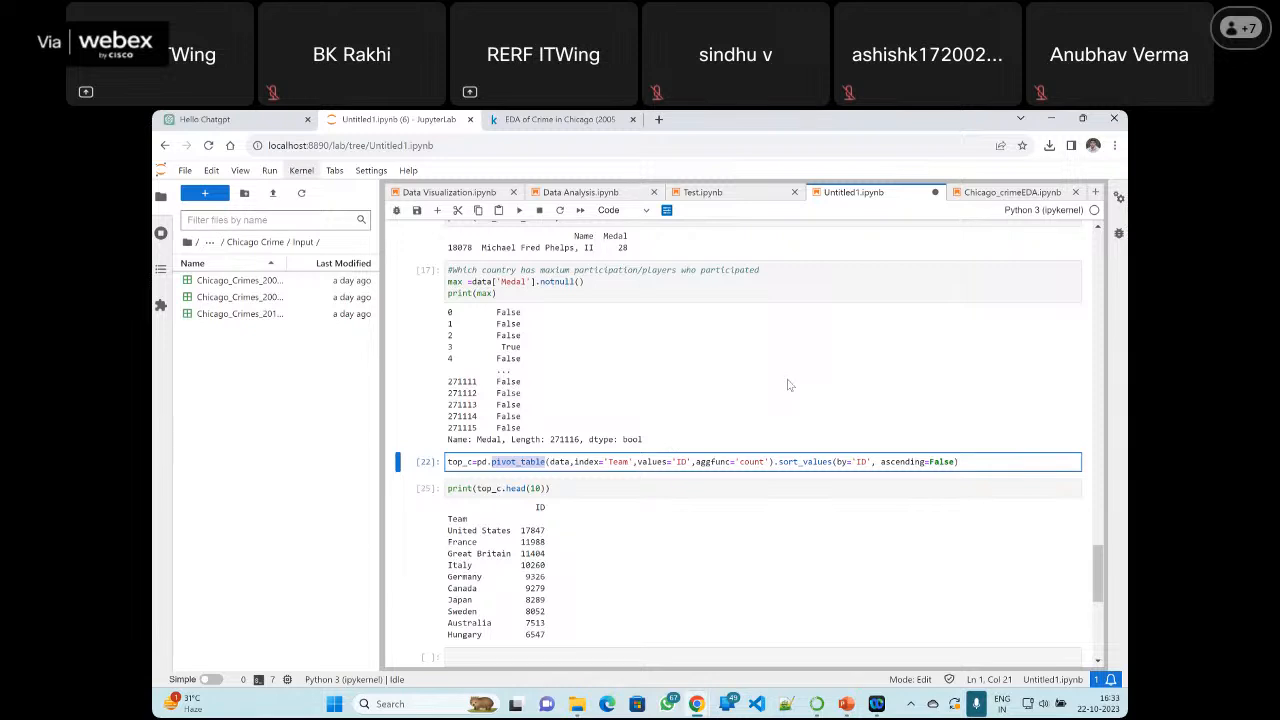
# Switch to the Chicago_crimeEDA notebook and return to its import cell at the start
pyautogui.click(972, 196)
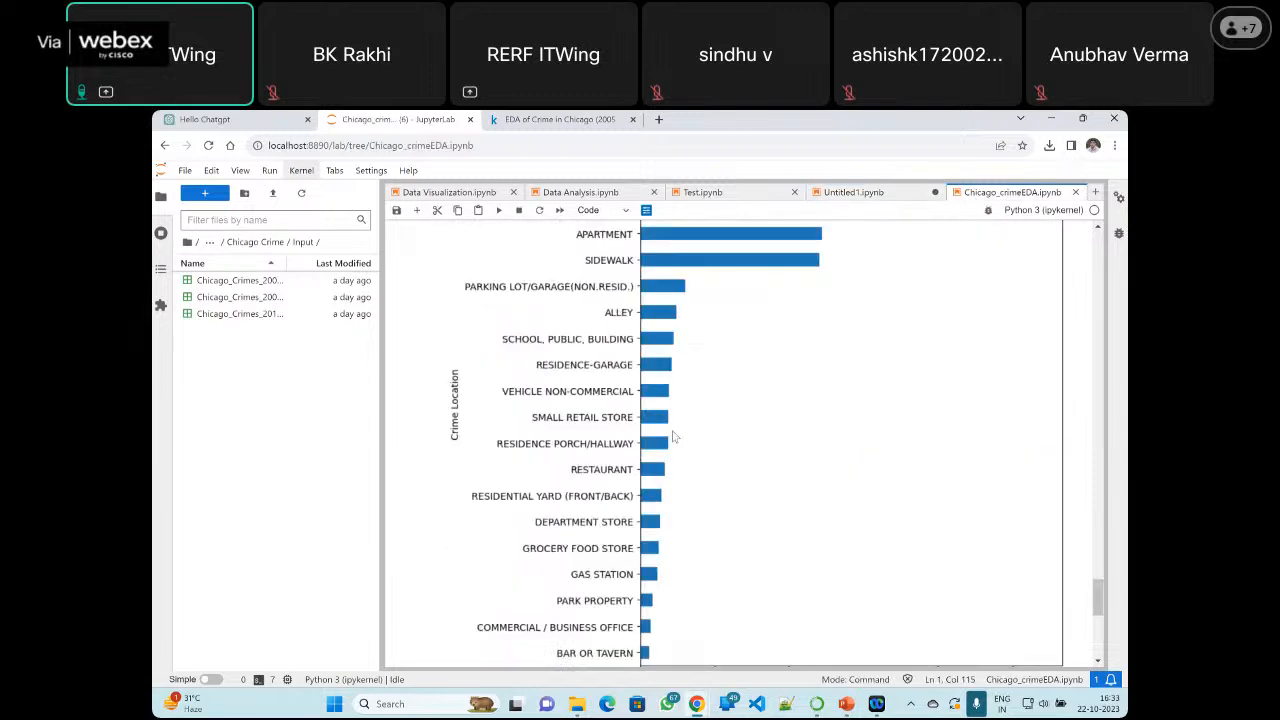
pyautogui.scroll(5, 672, 437)
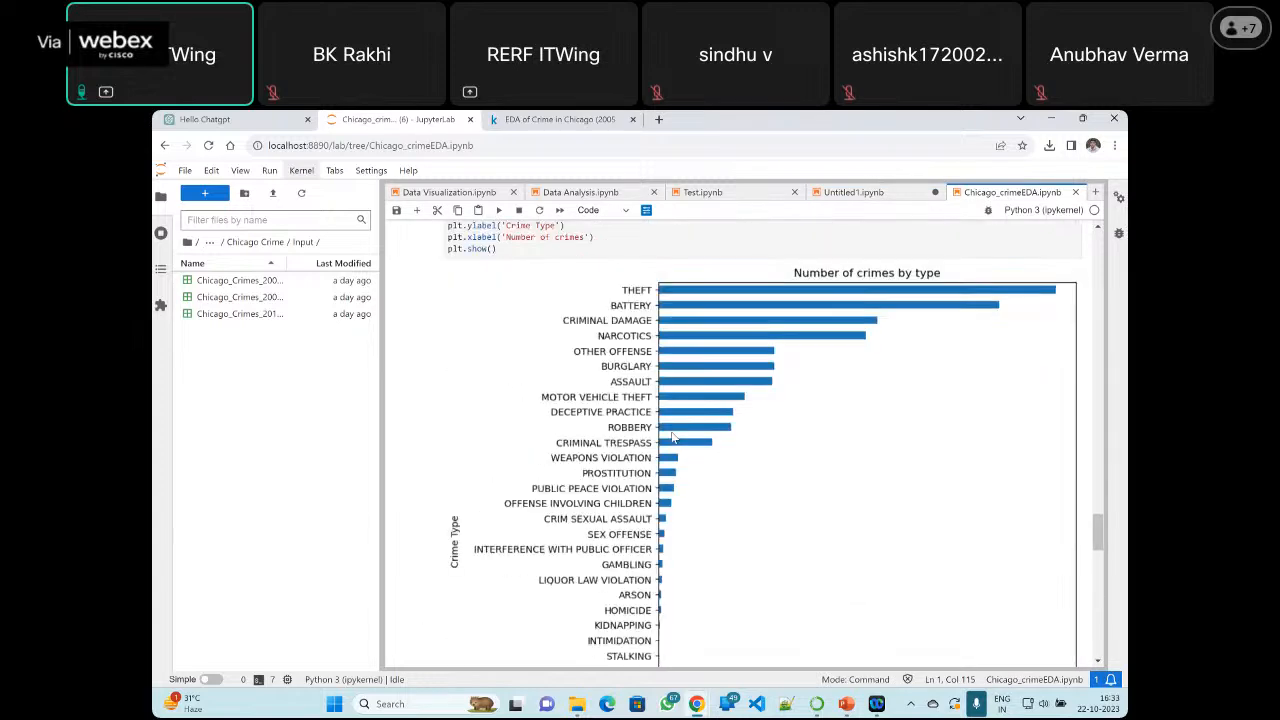
pyautogui.scroll(10, 672, 437)
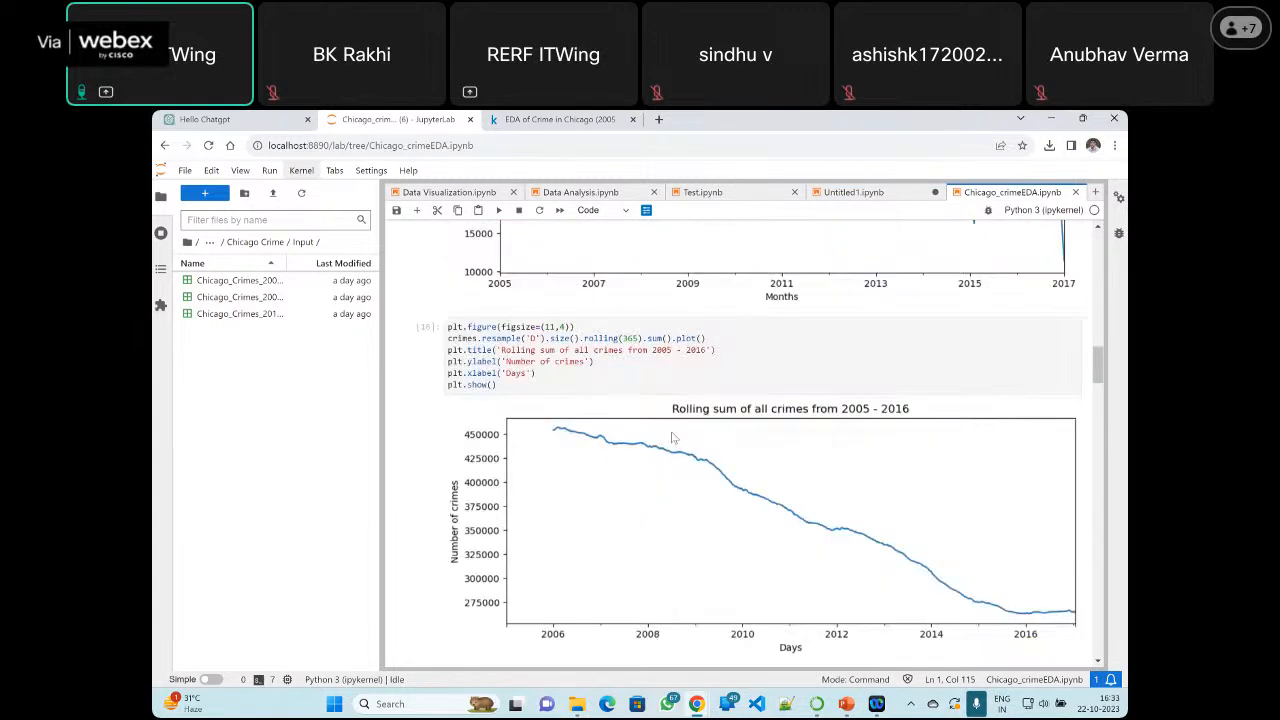
pyautogui.scroll(5, 672, 437)
pyautogui.scroll(10, 672, 437)
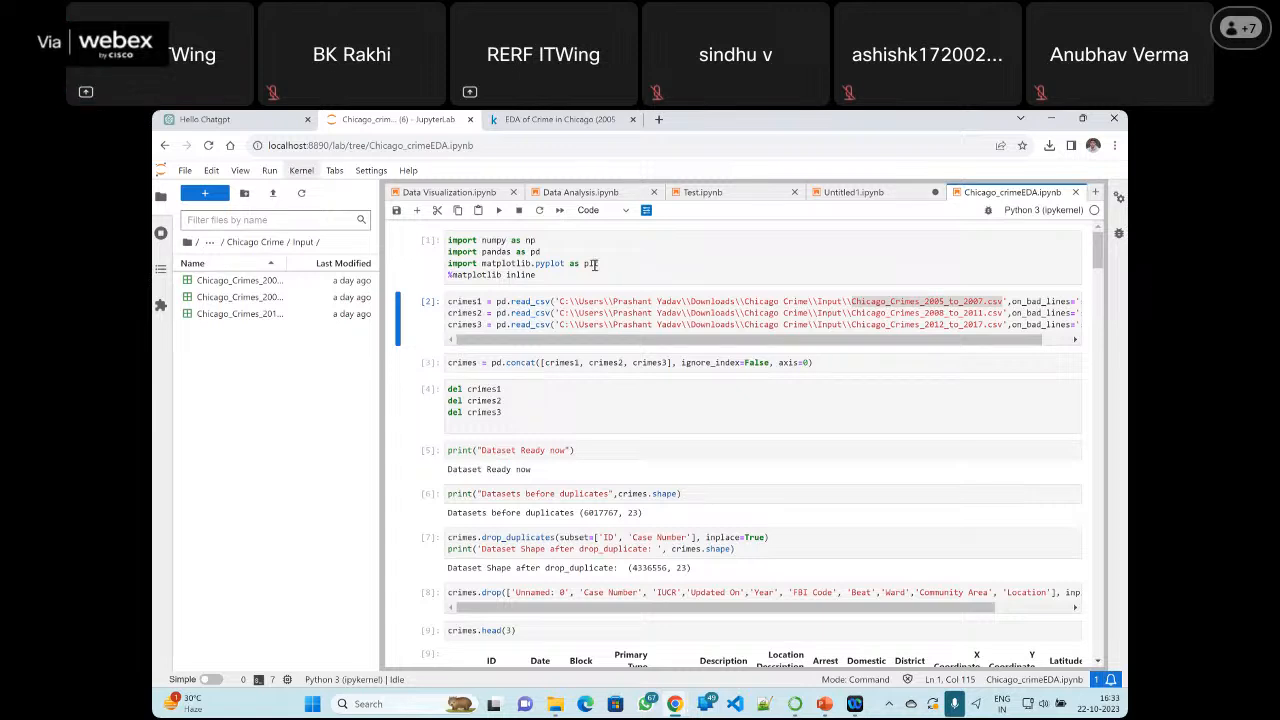
# Highlight the numpy, pandas and matplotlib.pyplot imports and the %matplotlib inline line for explanation
pyautogui.doubleClick(495, 244)
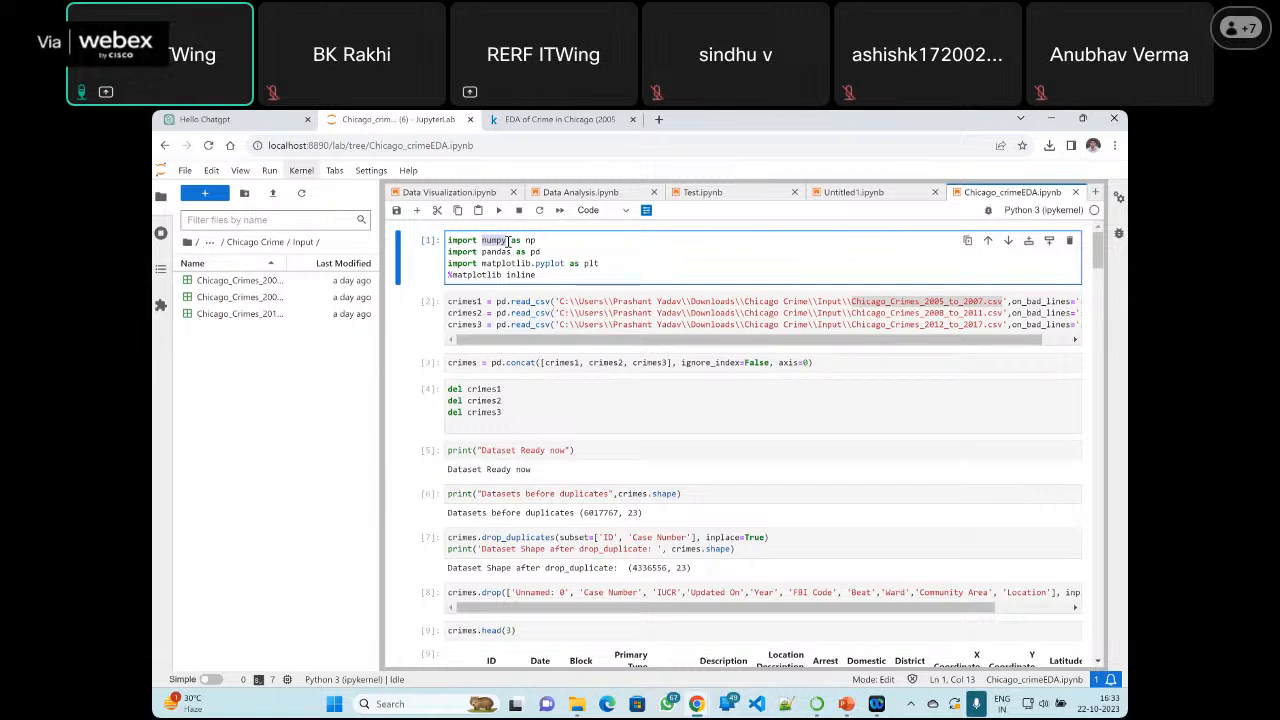
pyautogui.moveTo(545, 252); pyautogui.dragTo(446, 251)
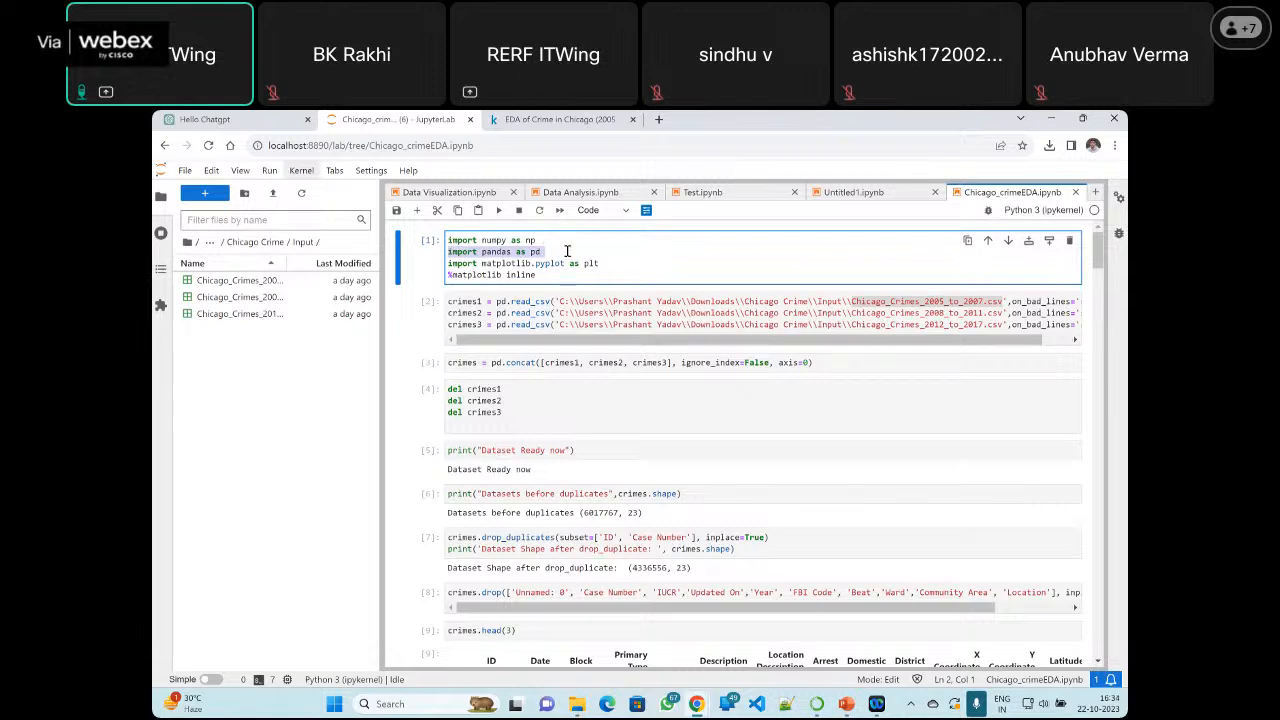
pyautogui.moveTo(600, 263); pyautogui.dragTo(445, 263)
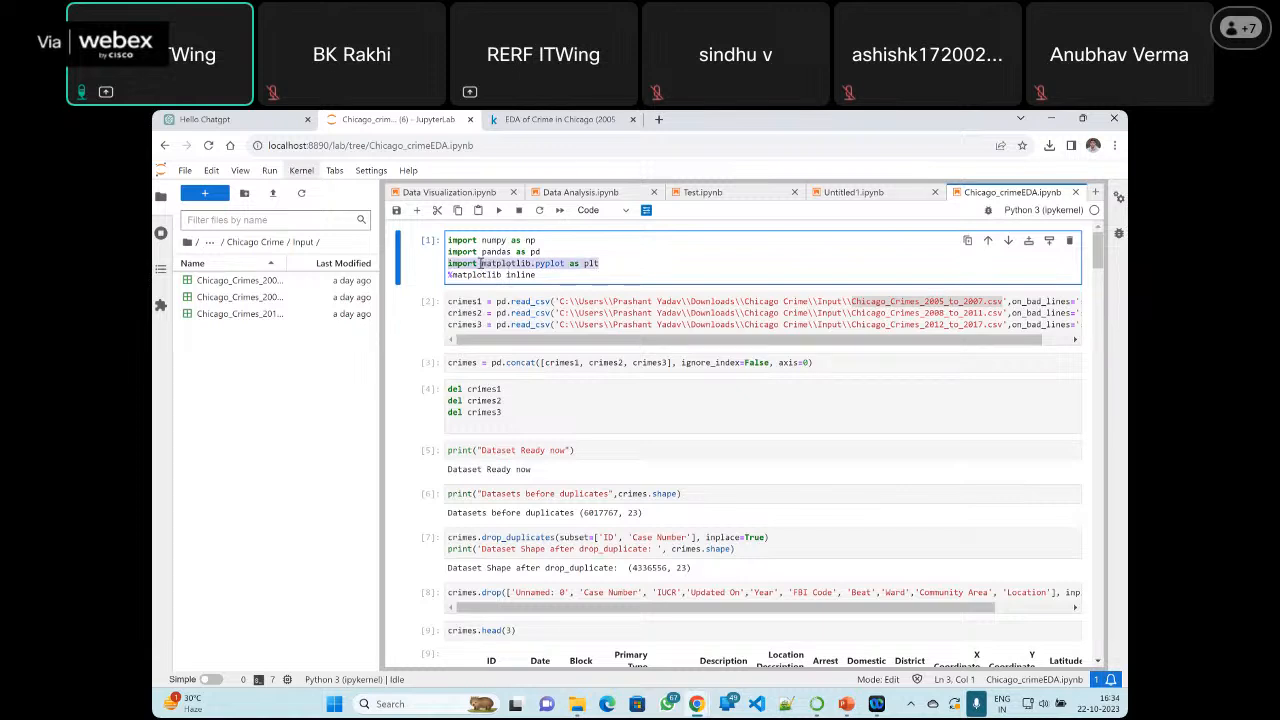
pyautogui.click(600, 275)
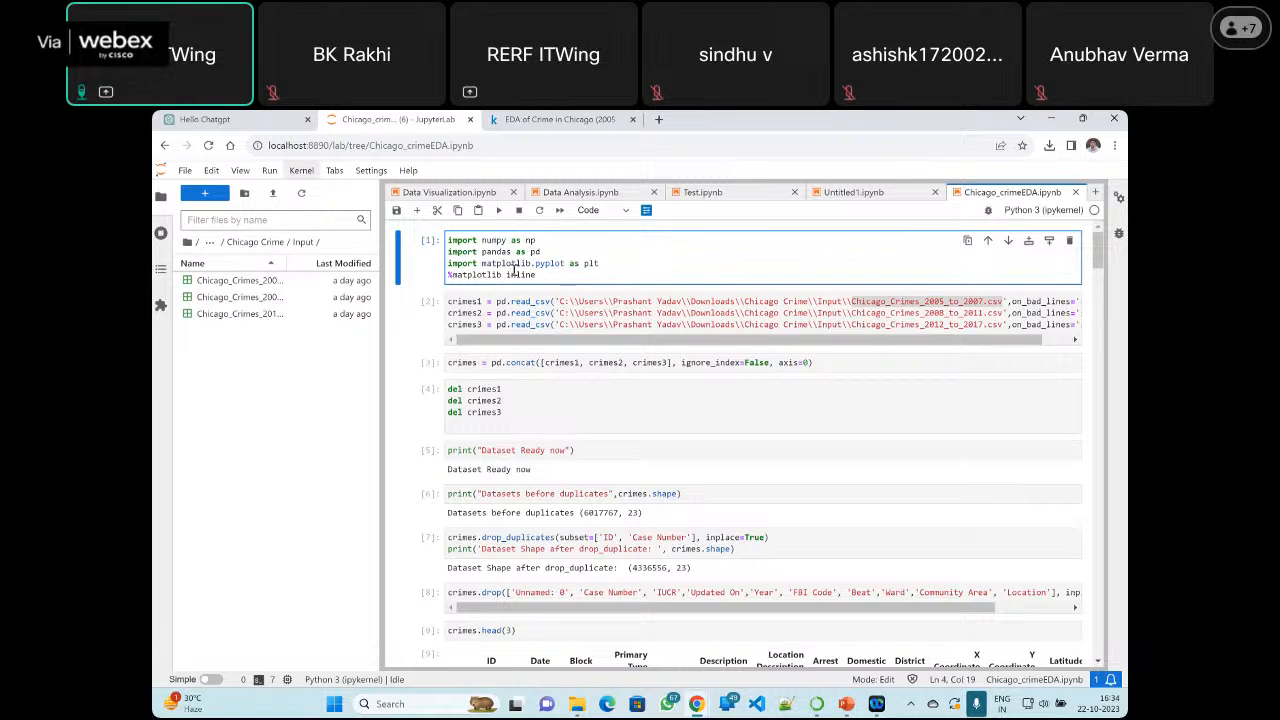
pyautogui.moveTo(552, 276); pyautogui.dragTo(440, 272)
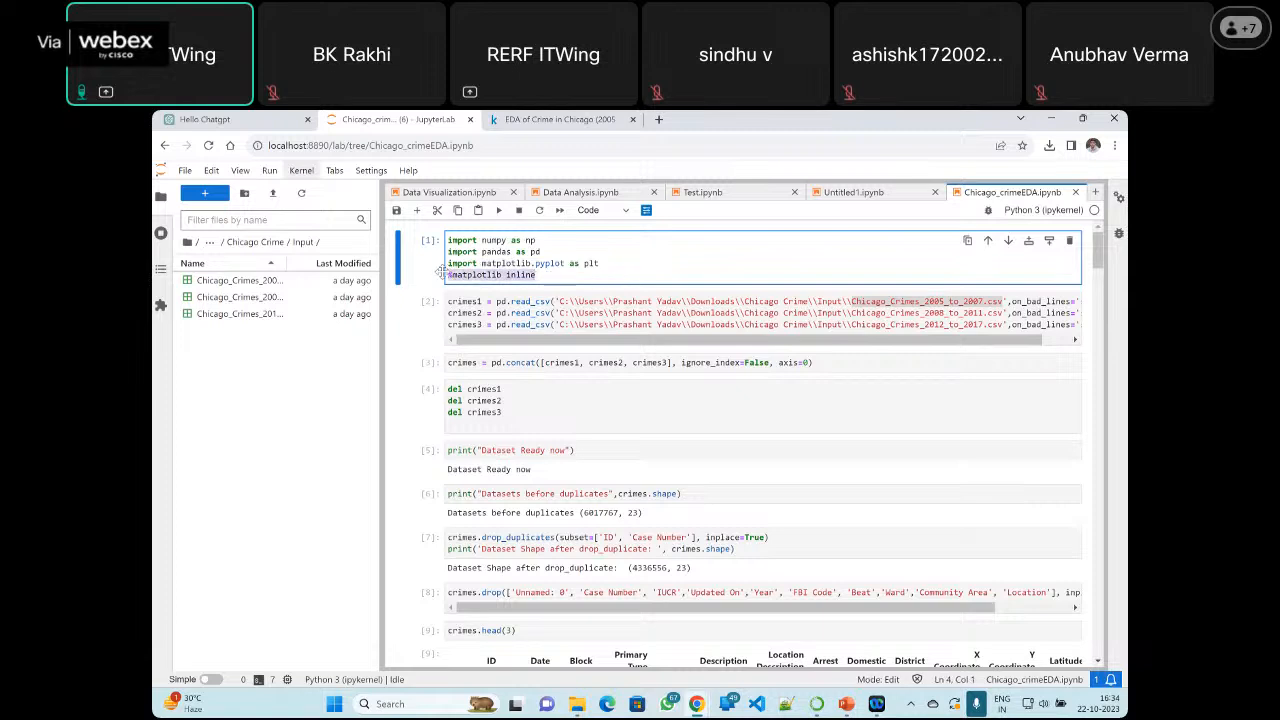
pyautogui.click(560, 277)
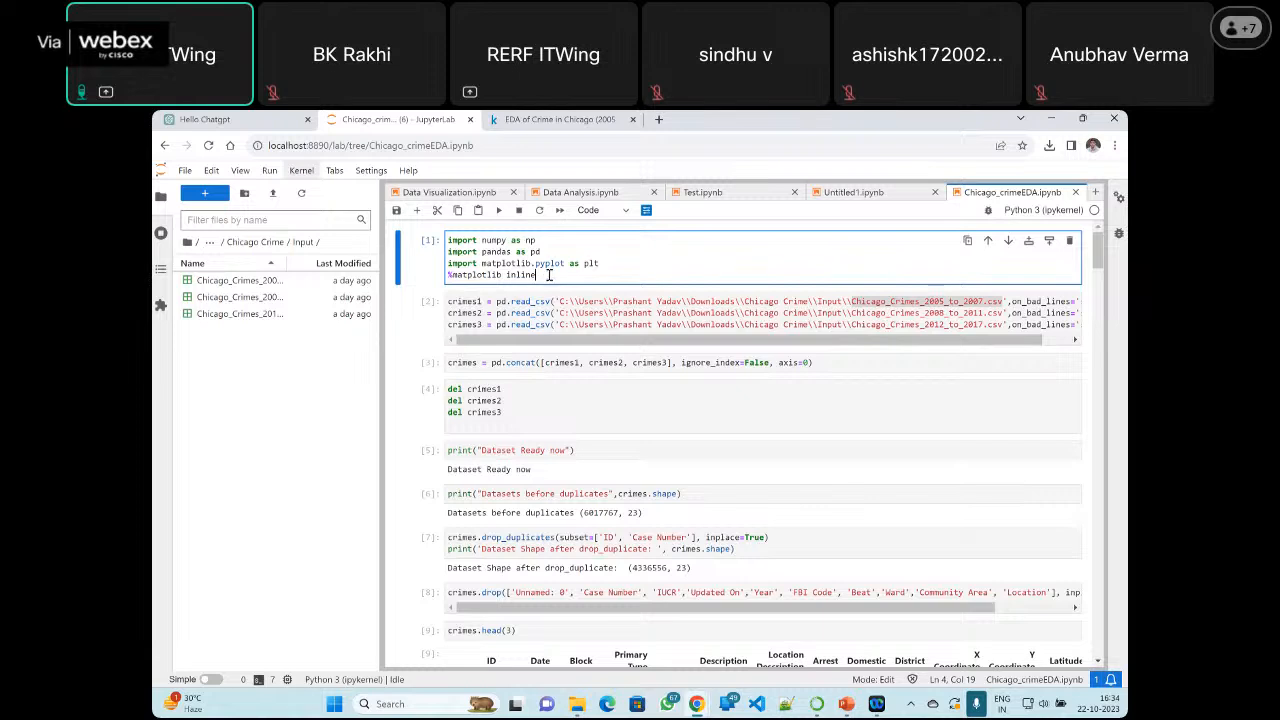
pyautogui.hotkey('shift', 'Home')
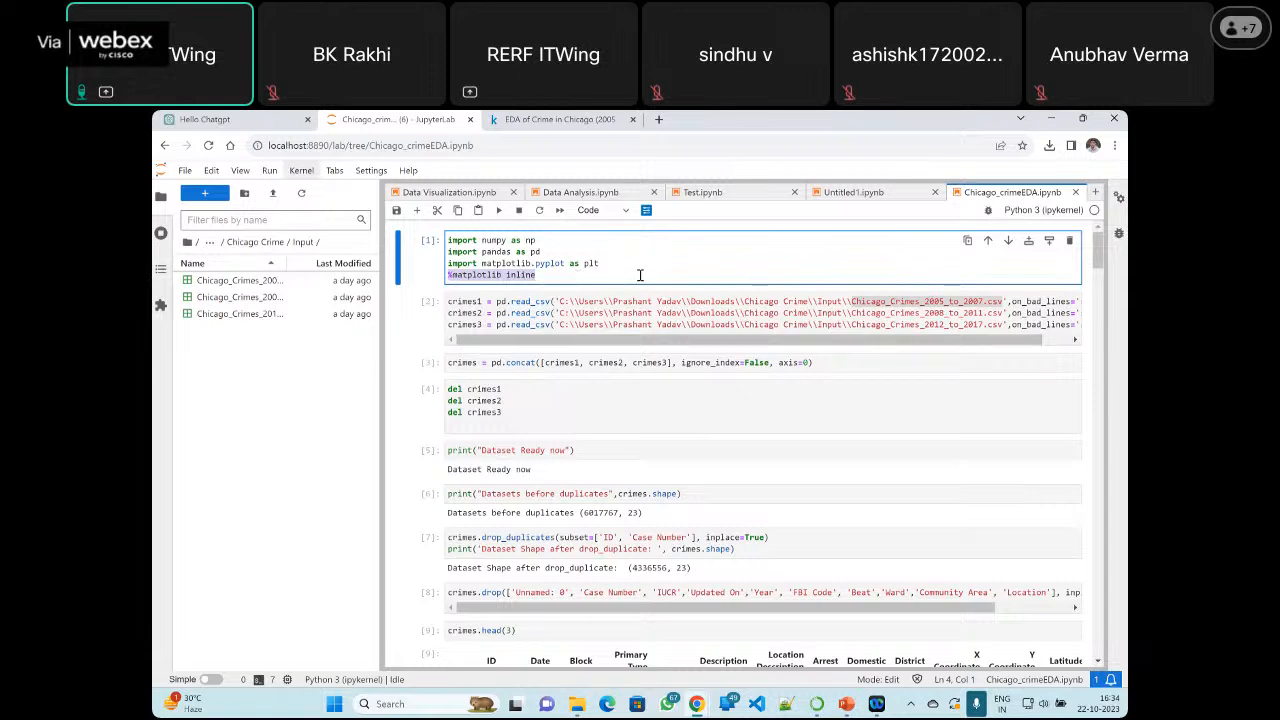
# Highlight read_csv and the Chicago_Crimes_2005_to_2007.csv file name in the loading cell, and examine its on_bad_lines='skip' argument
pyautogui.click(600, 305)
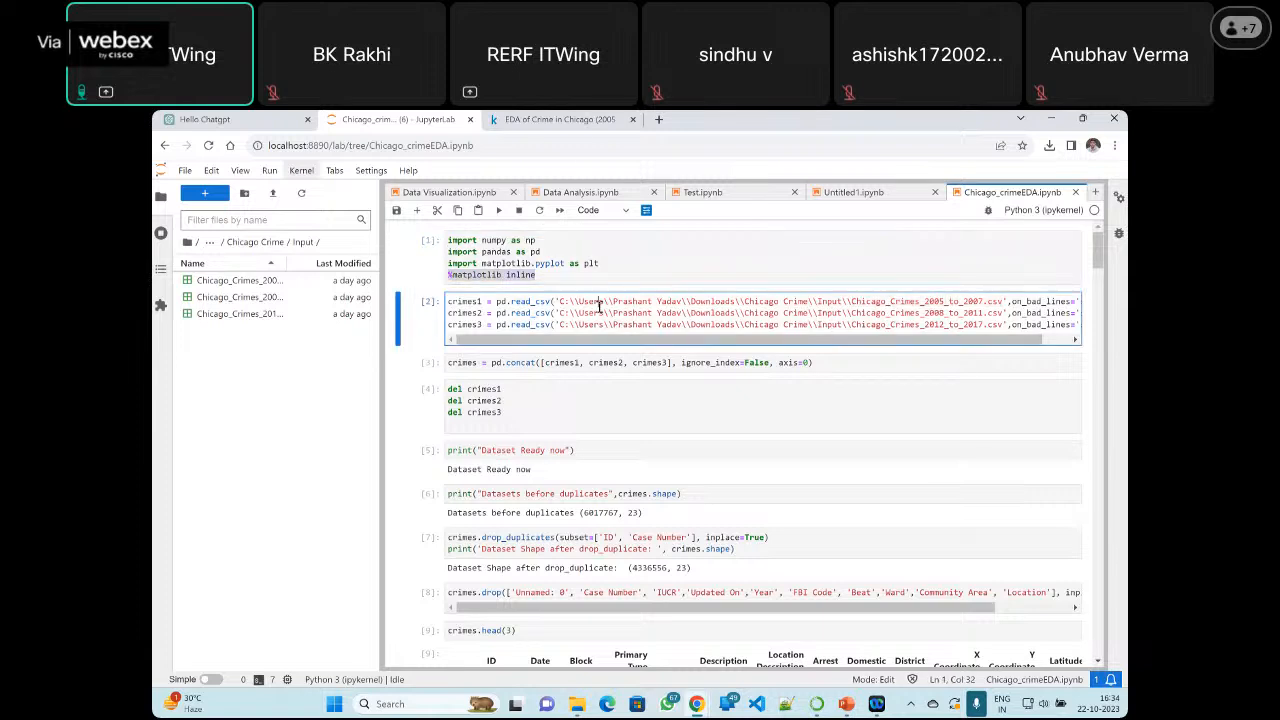
pyautogui.doubleClick(514, 301)
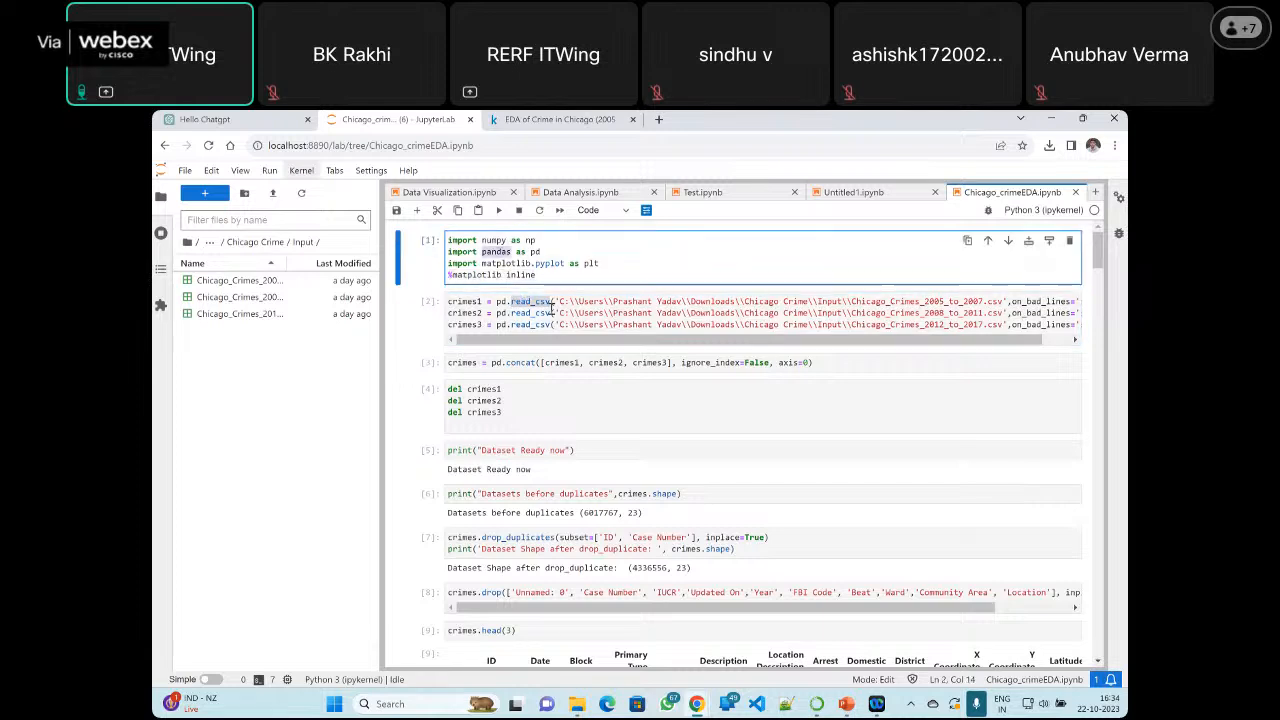
pyautogui.click(559, 301)
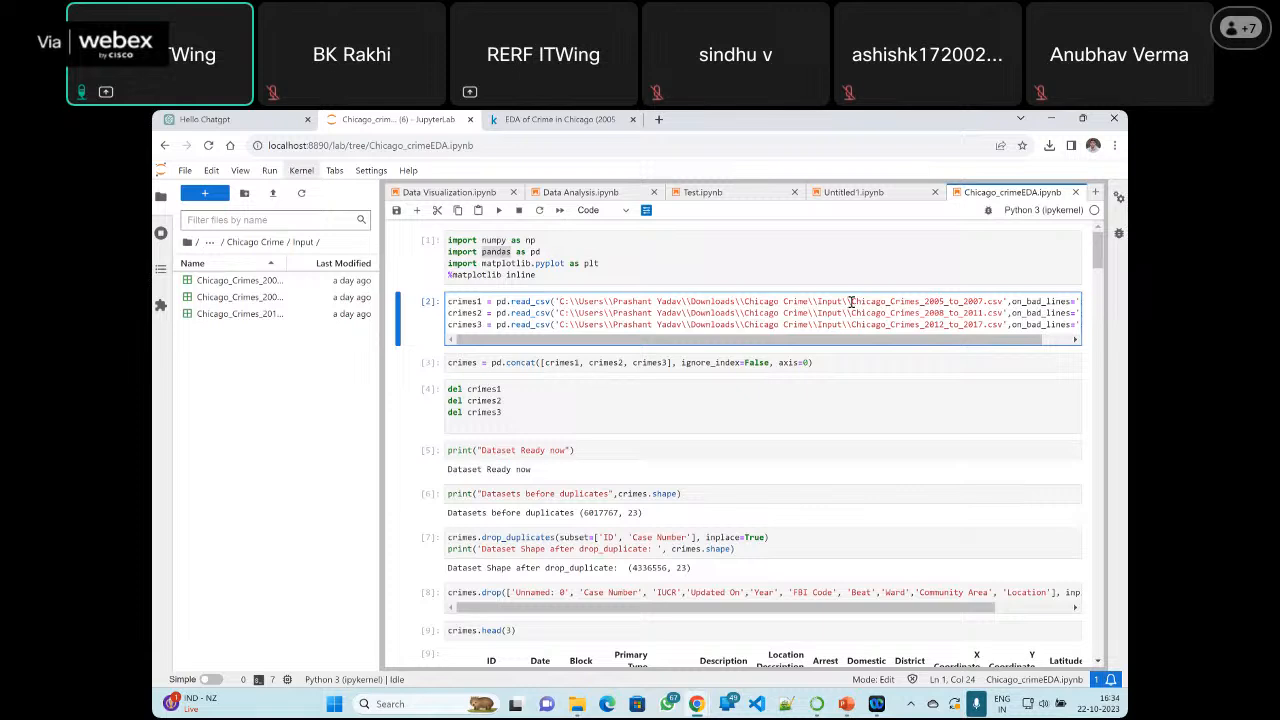
pyautogui.moveTo(851, 301); pyautogui.dragTo(1005, 302)
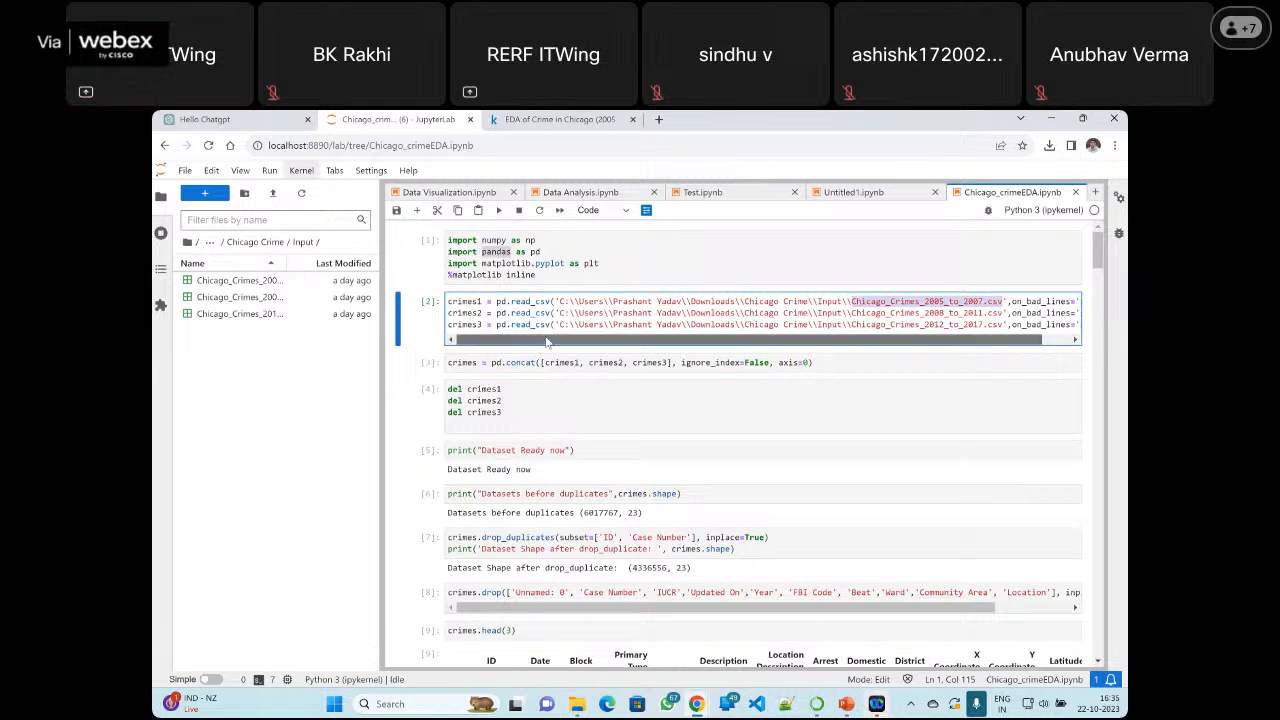
pyautogui.moveTo(547, 342); pyautogui.dragTo(640, 340)
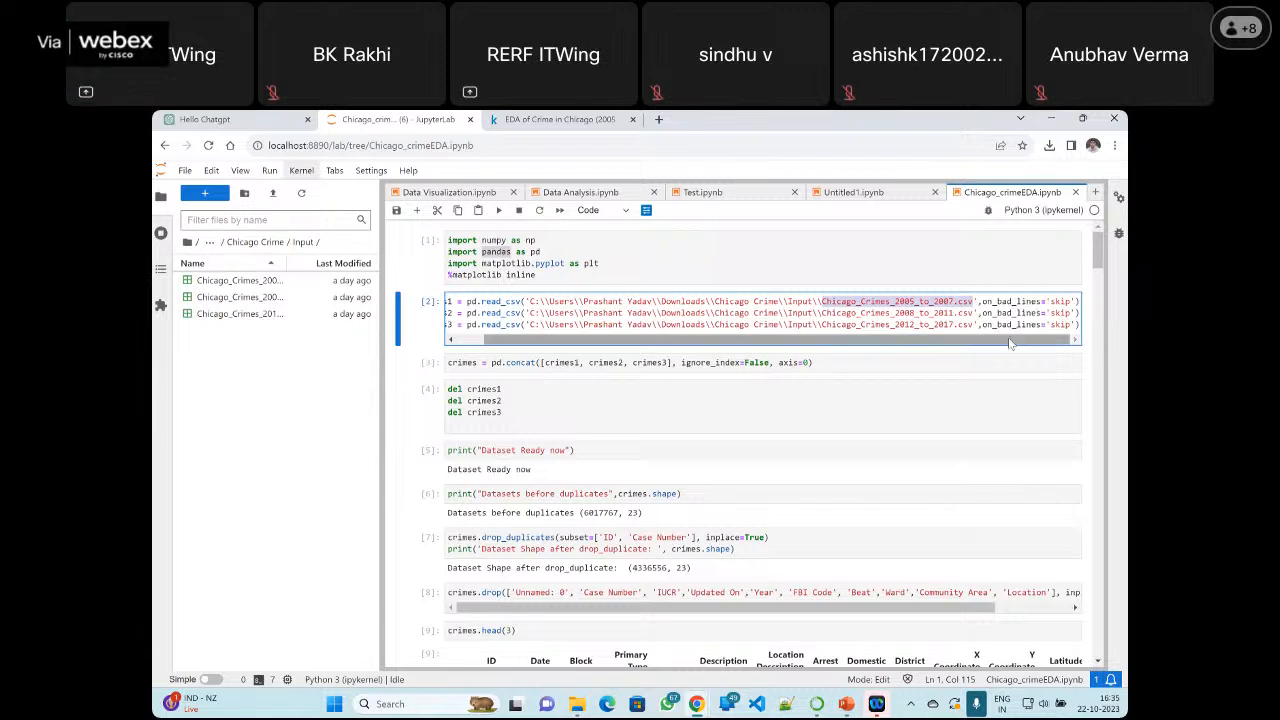
pyautogui.moveTo(1010, 343); pyautogui.dragTo(926, 343)
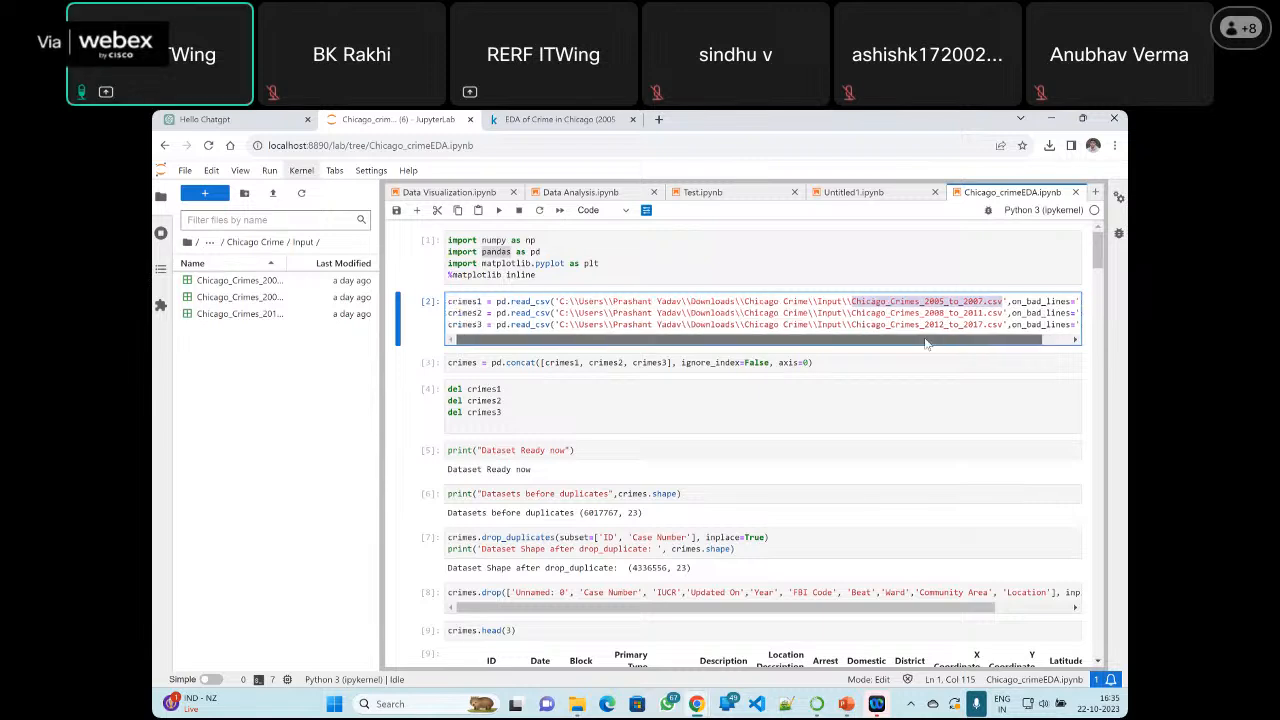
# Highlight crimes1 in the loading cell, then the three concatenated dataframes and the crimes variable in the pd.concat cell
pyautogui.click(467, 364)
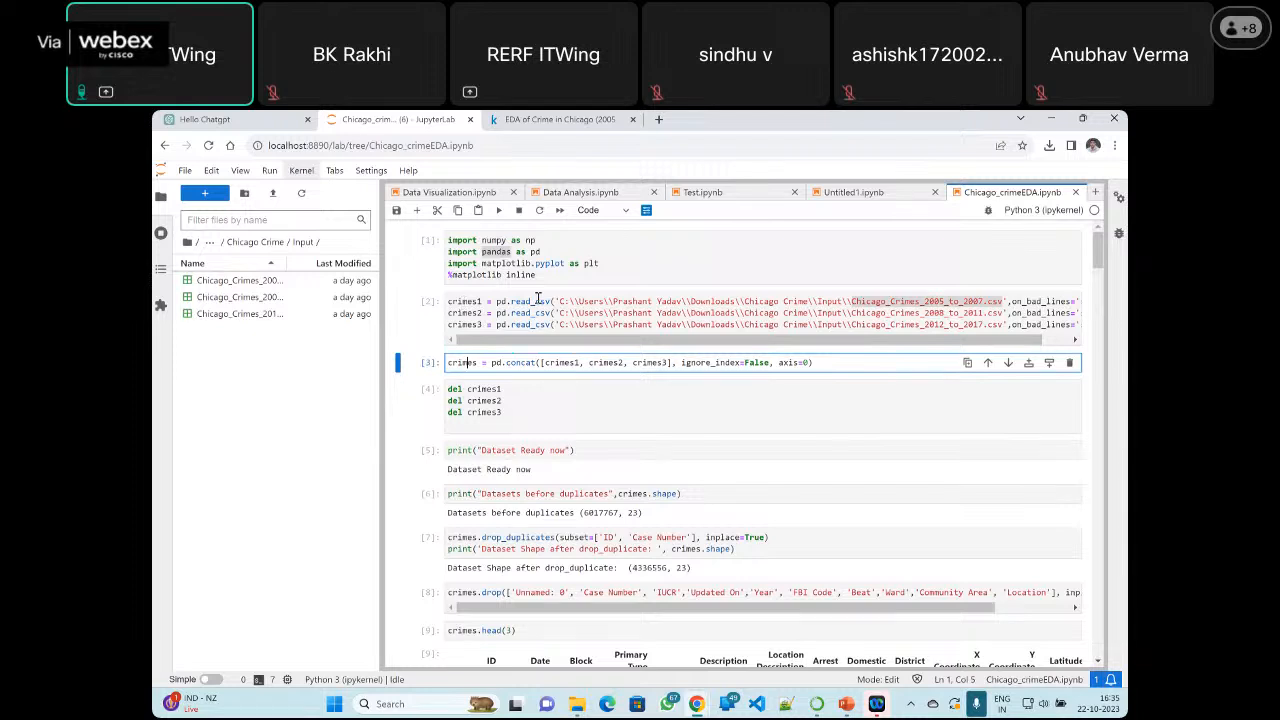
pyautogui.doubleClick(464, 300)
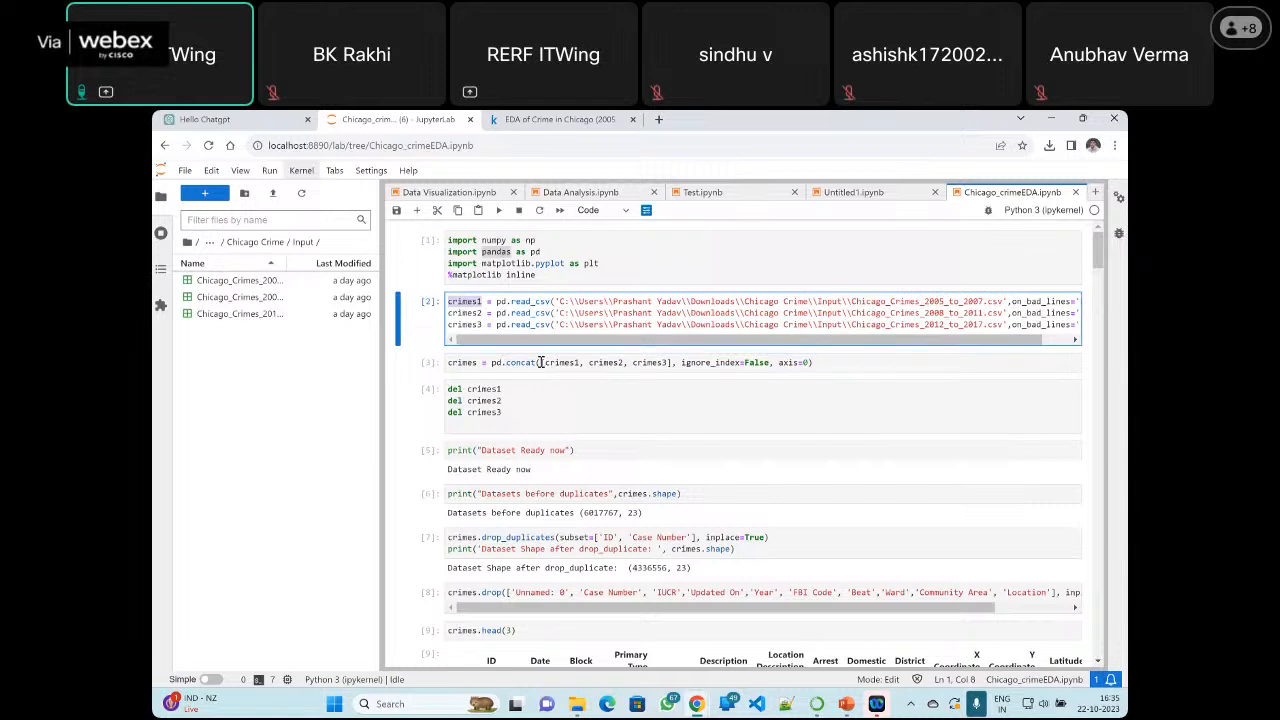
pyautogui.moveTo(544, 362); pyautogui.dragTo(669, 362)
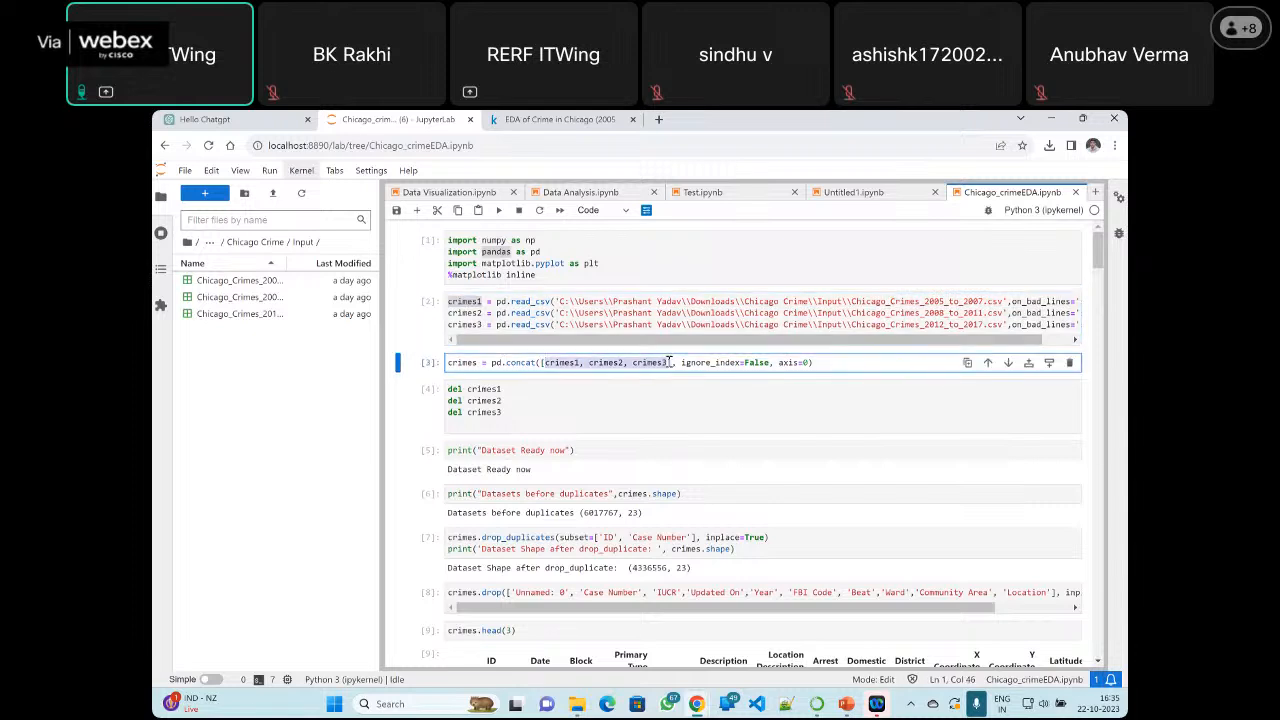
pyautogui.doubleClick(466, 363)
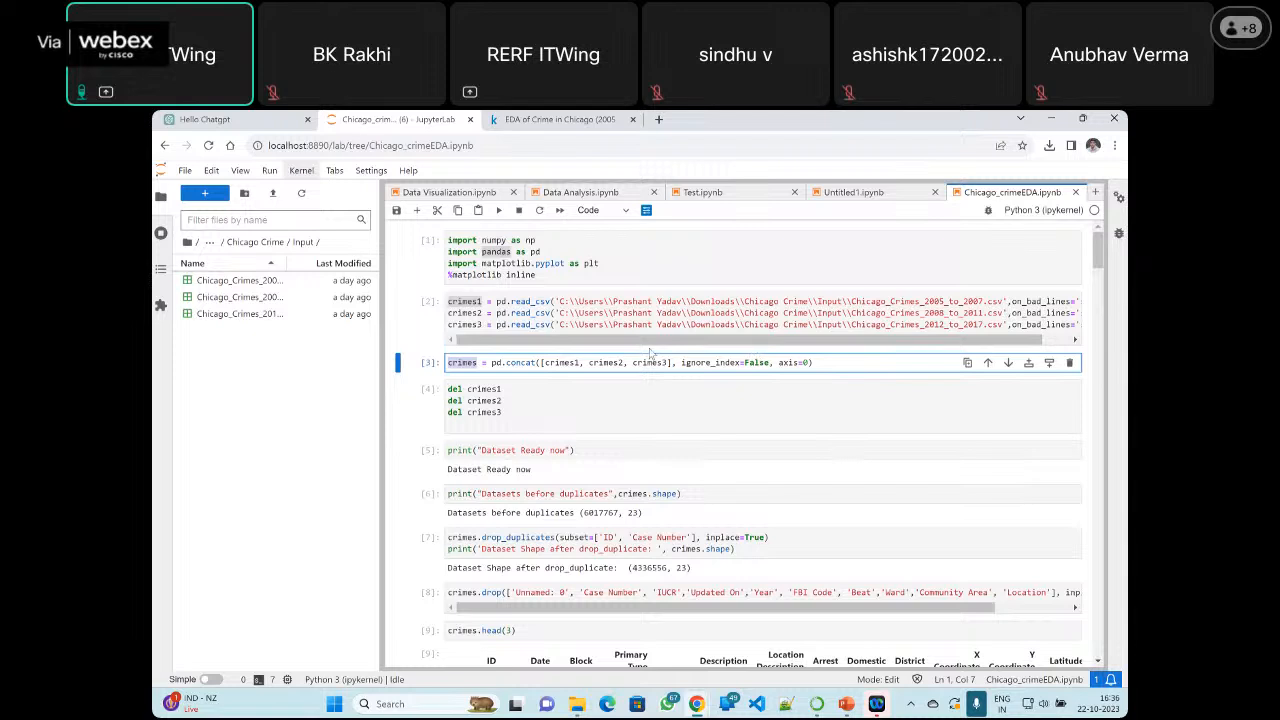
# Insert a new cell below the pd.concat cell containing print(crimes) and run it
pyautogui.click(834, 366)
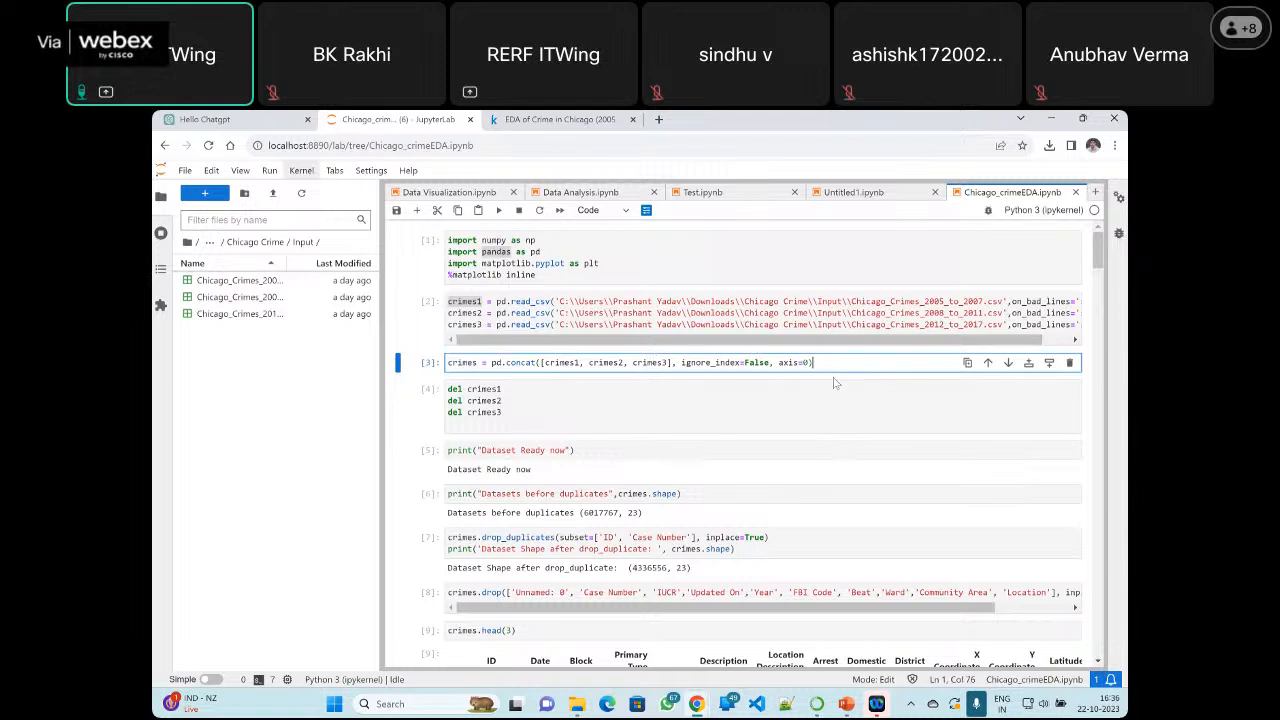
pyautogui.click(1049, 362)
pyautogui.write('p')
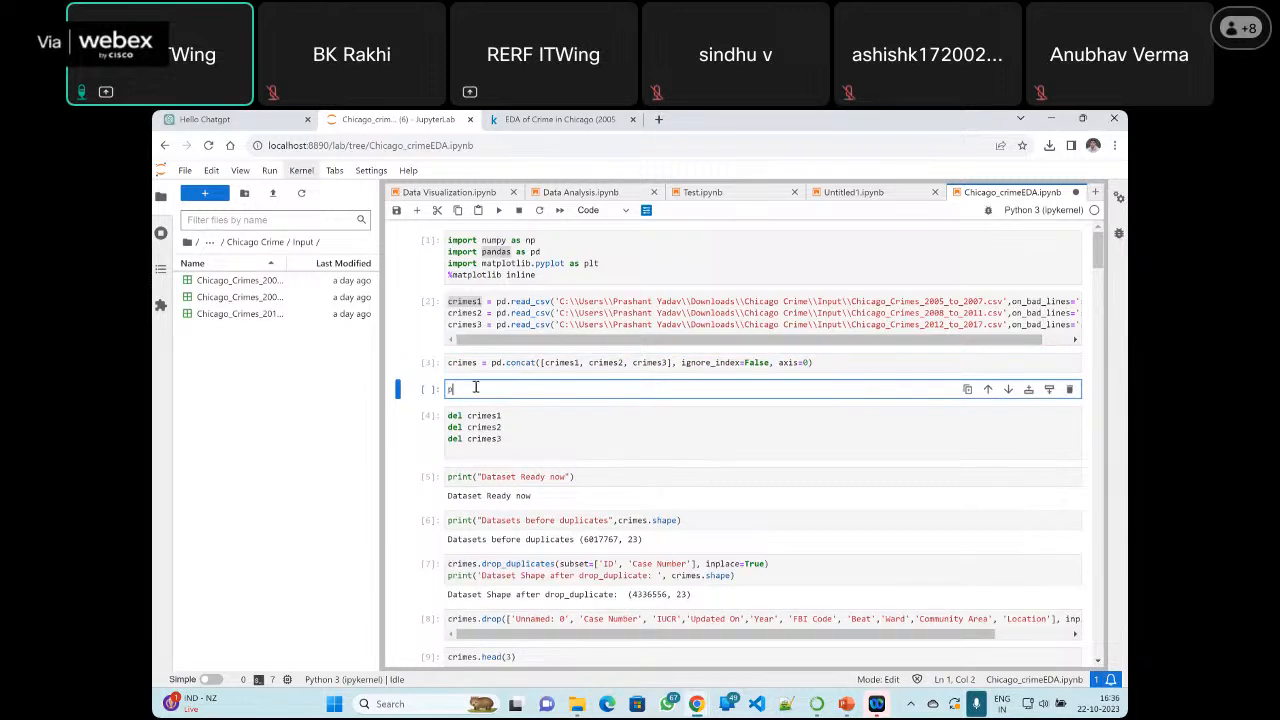
pyautogui.write('rint(crimes)')
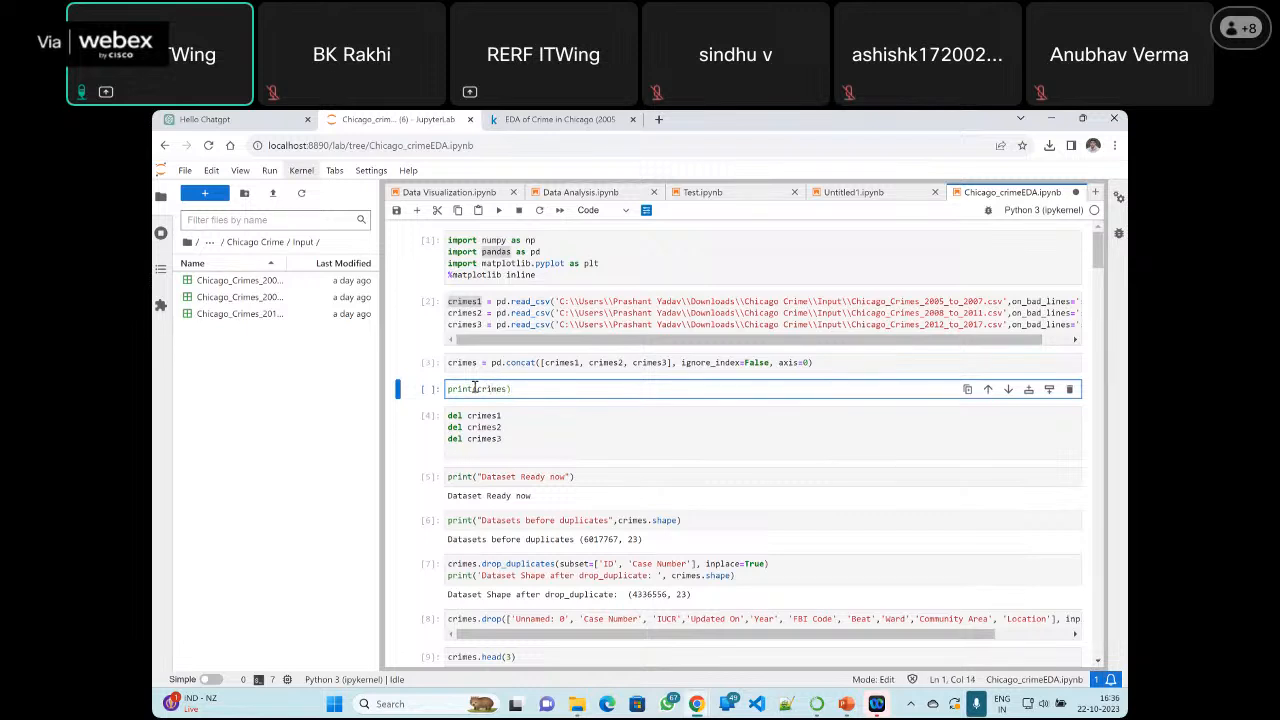
pyautogui.click(499, 211)
# Examine the columns of the printed crimes dataframe and highlight the row count at the end of the output
pyautogui.scroll(-3, 577, 425)
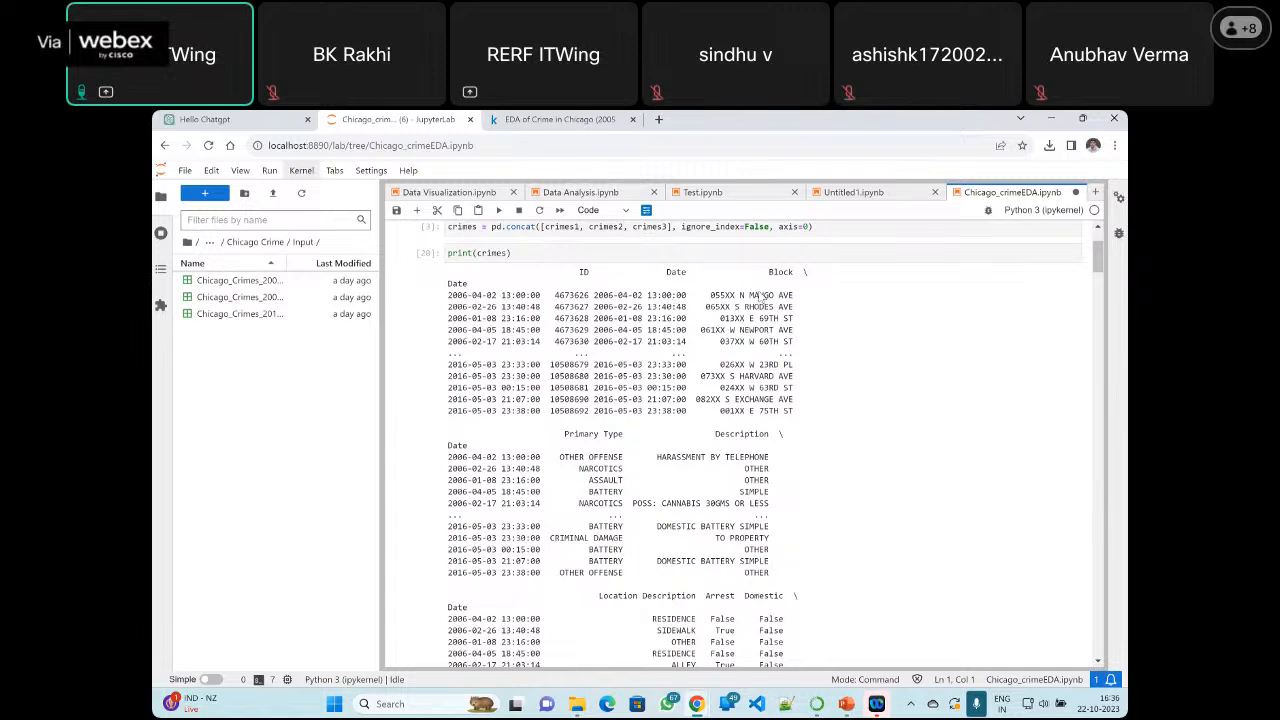
pyautogui.scroll(-1, 762, 297)
pyautogui.scroll(1, 760, 300)
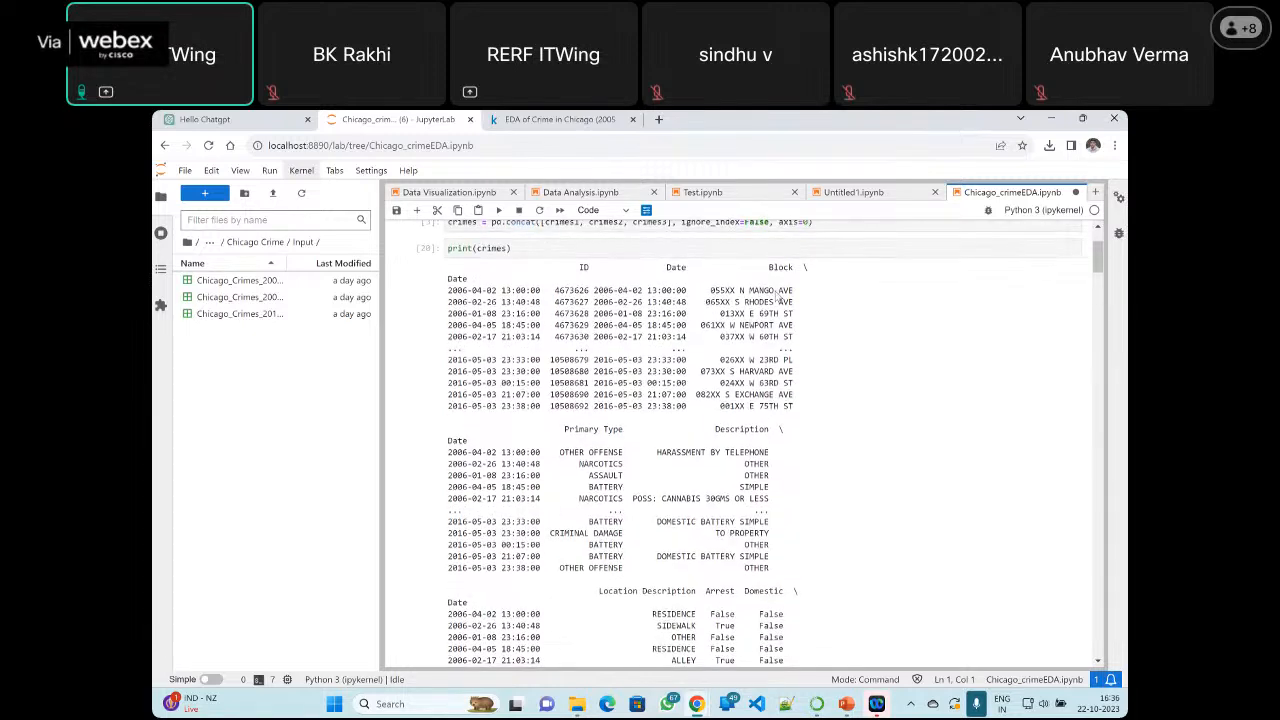
pyautogui.scroll(-1, 728, 320)
pyautogui.scroll(-1, 728, 320)
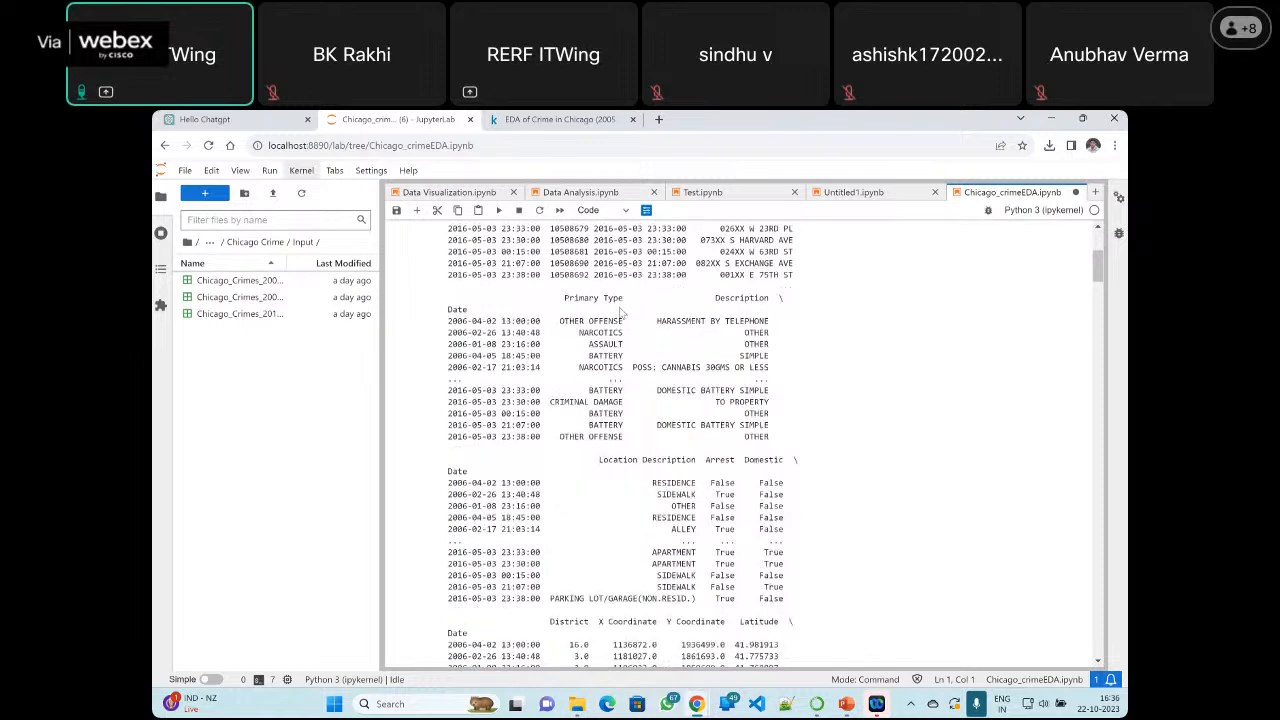
pyautogui.scroll(-2, 740, 348)
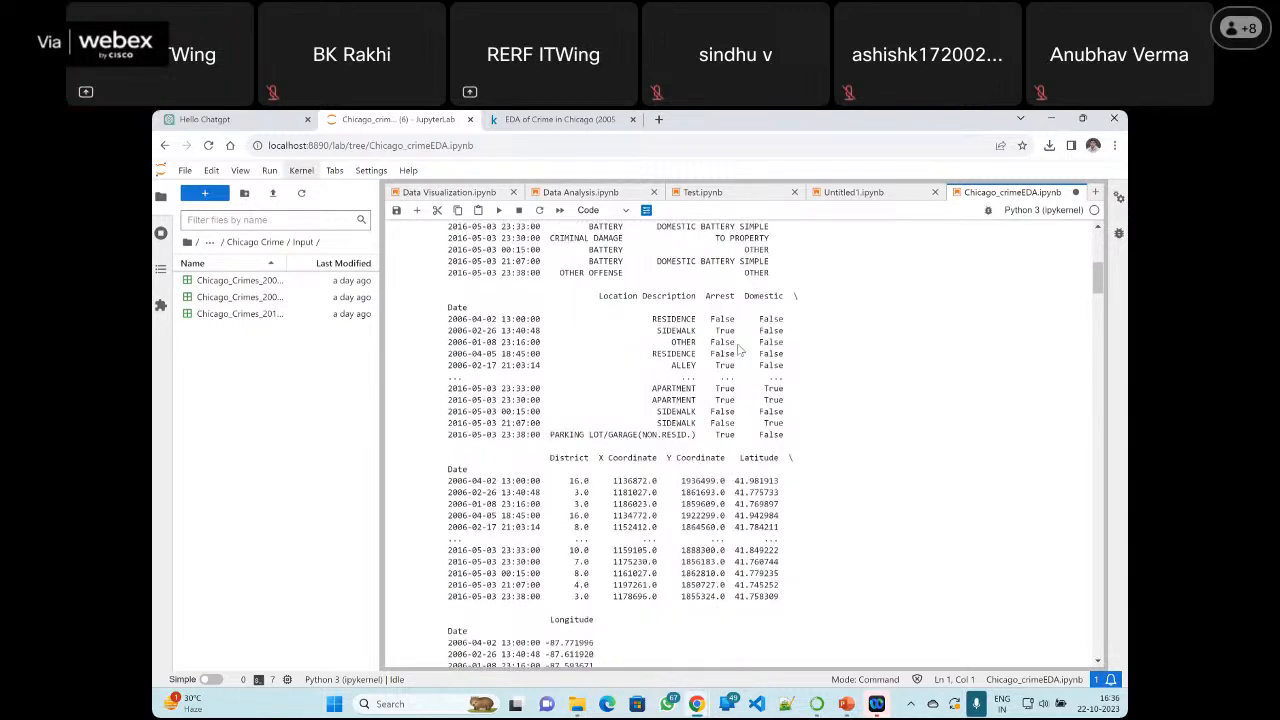
pyautogui.scroll(-1, 740, 348)
pyautogui.scroll(-3, 740, 348)
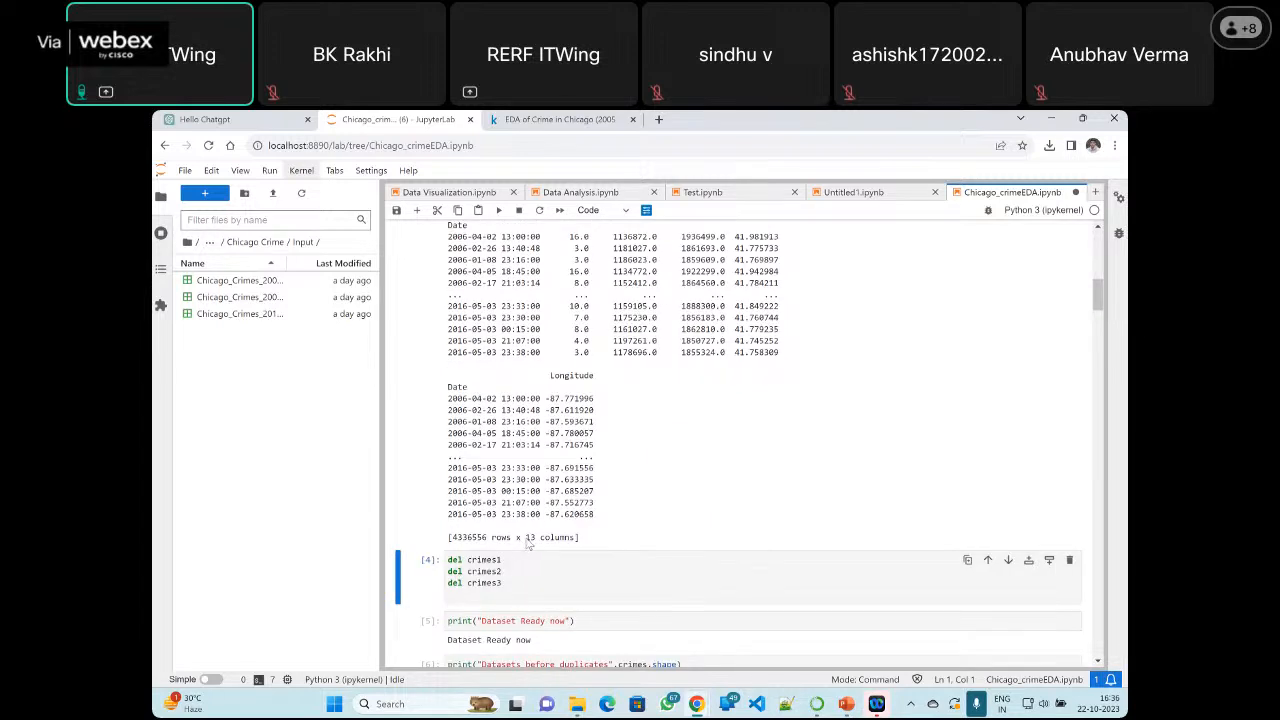
pyautogui.doubleClick(455, 544)
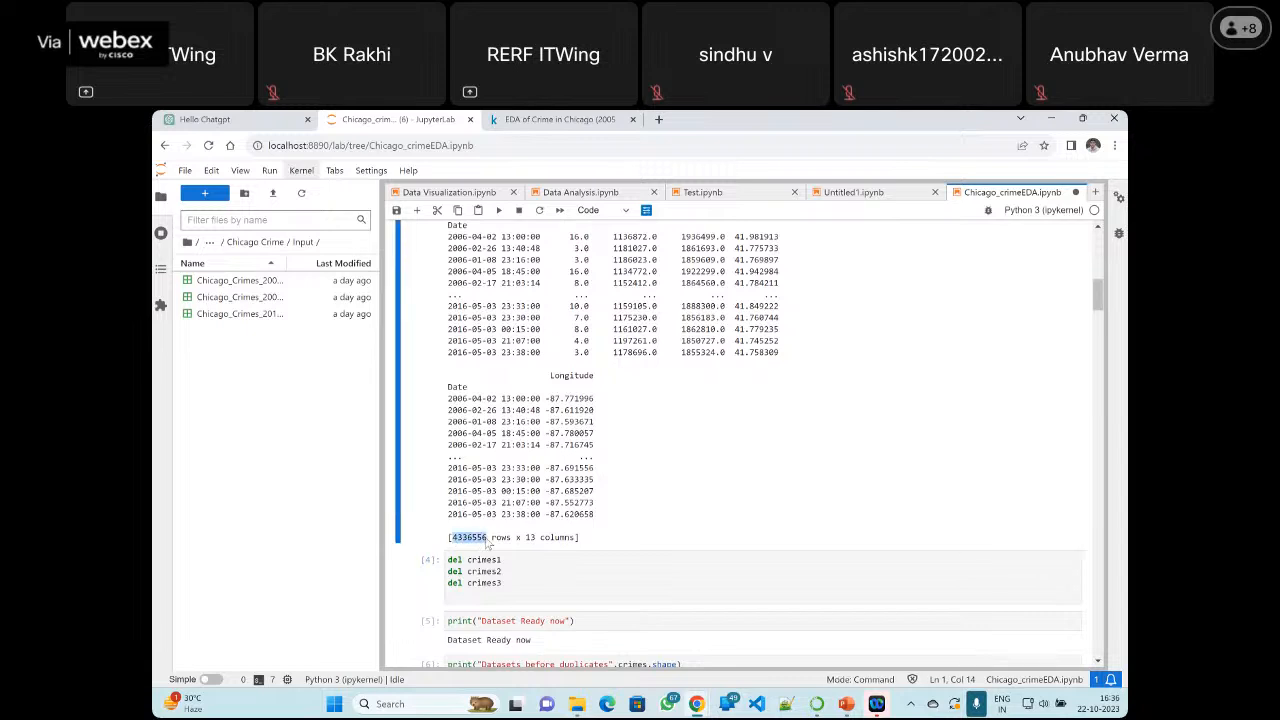
pyautogui.click(487, 540)
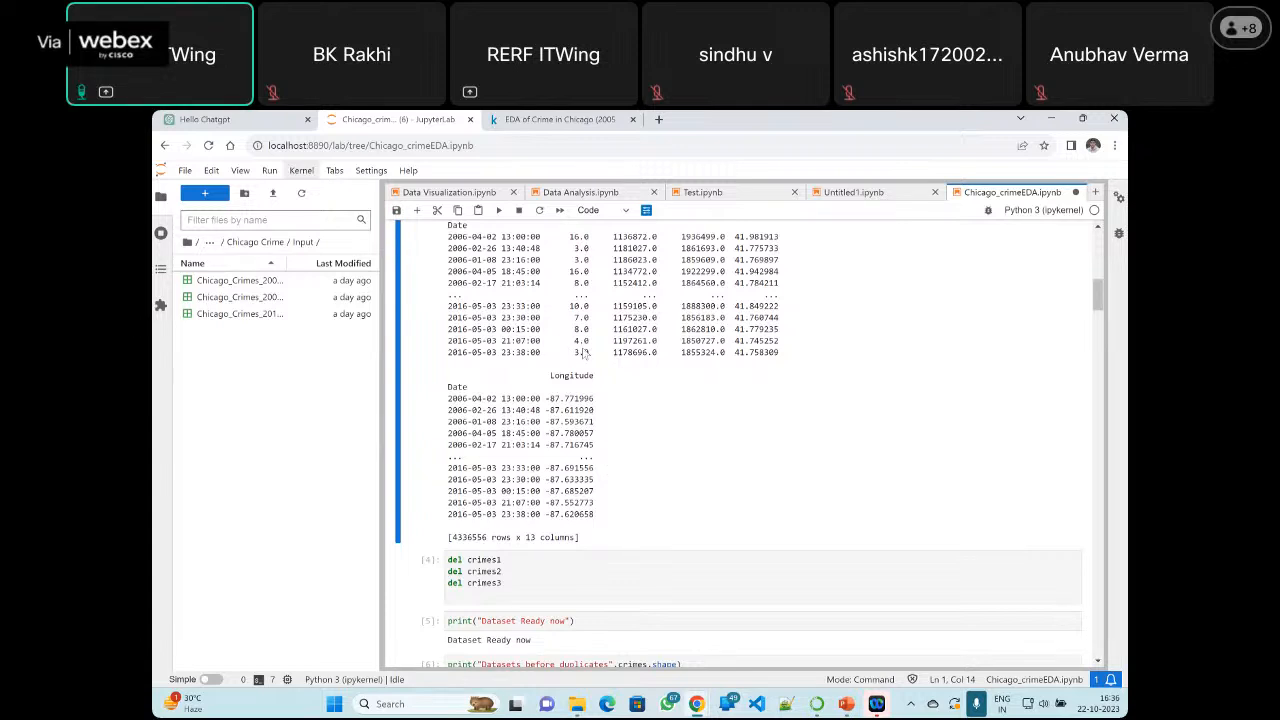
# Delete the print(crimes) cell together with its output from below the pd.concat cell
pyautogui.scroll(3, 585, 353)
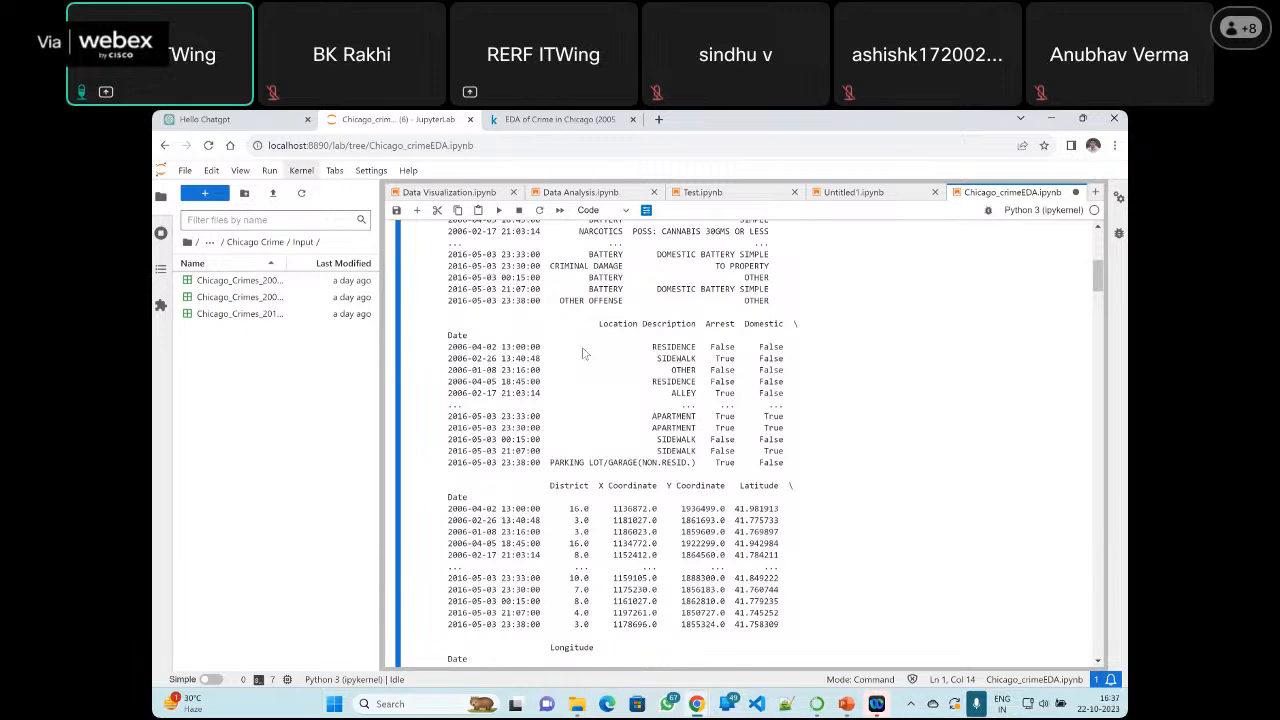
pyautogui.scroll(5, 585, 353)
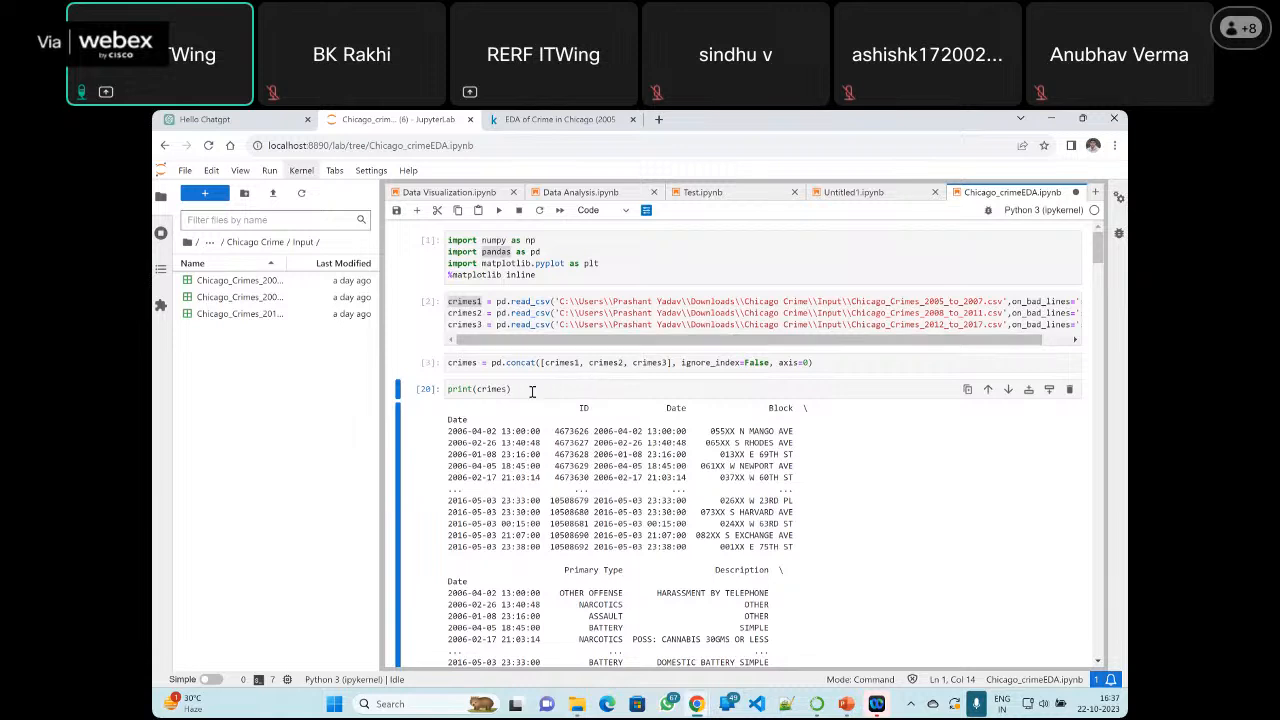
pyautogui.click(1069, 390)
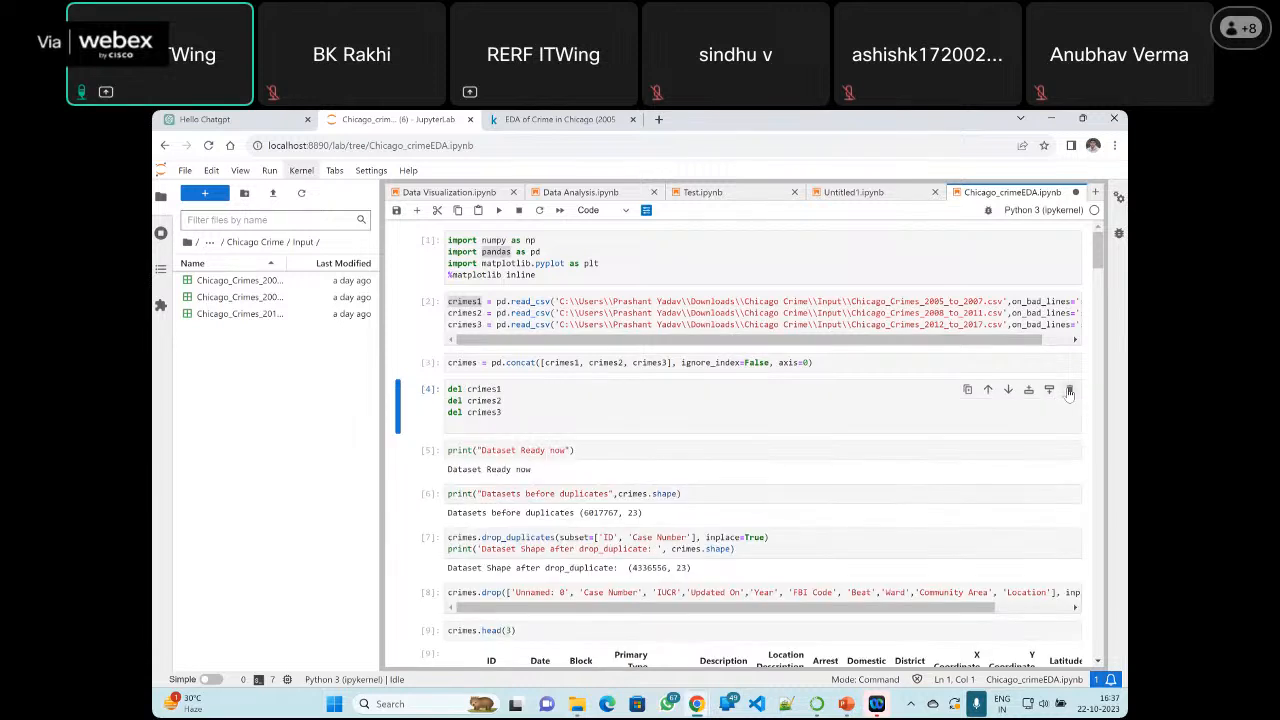
# Highlight the three del statements for crimes1, crimes2 and crimes3, then the crimes variable in the pd.concat cell
pyautogui.click(502, 400)
pyautogui.moveTo(508, 415); pyautogui.dragTo(436, 382)
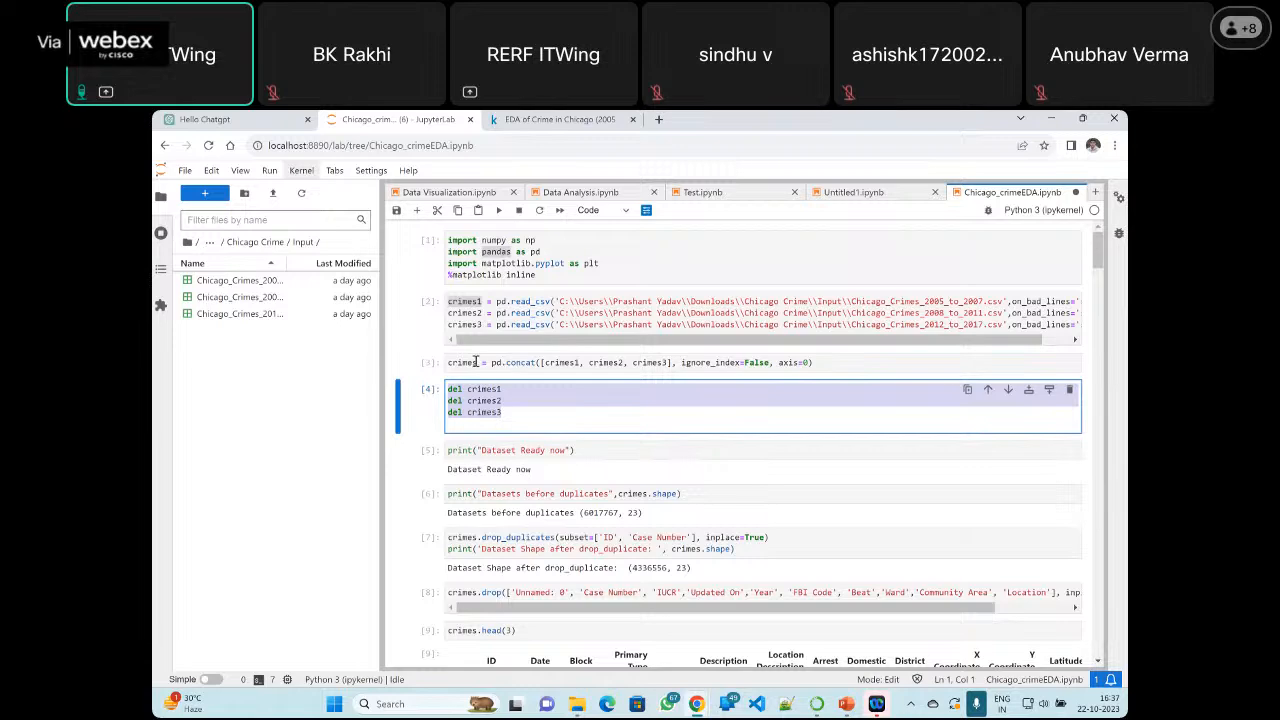
pyautogui.click(476, 362)
pyautogui.click(641, 425)
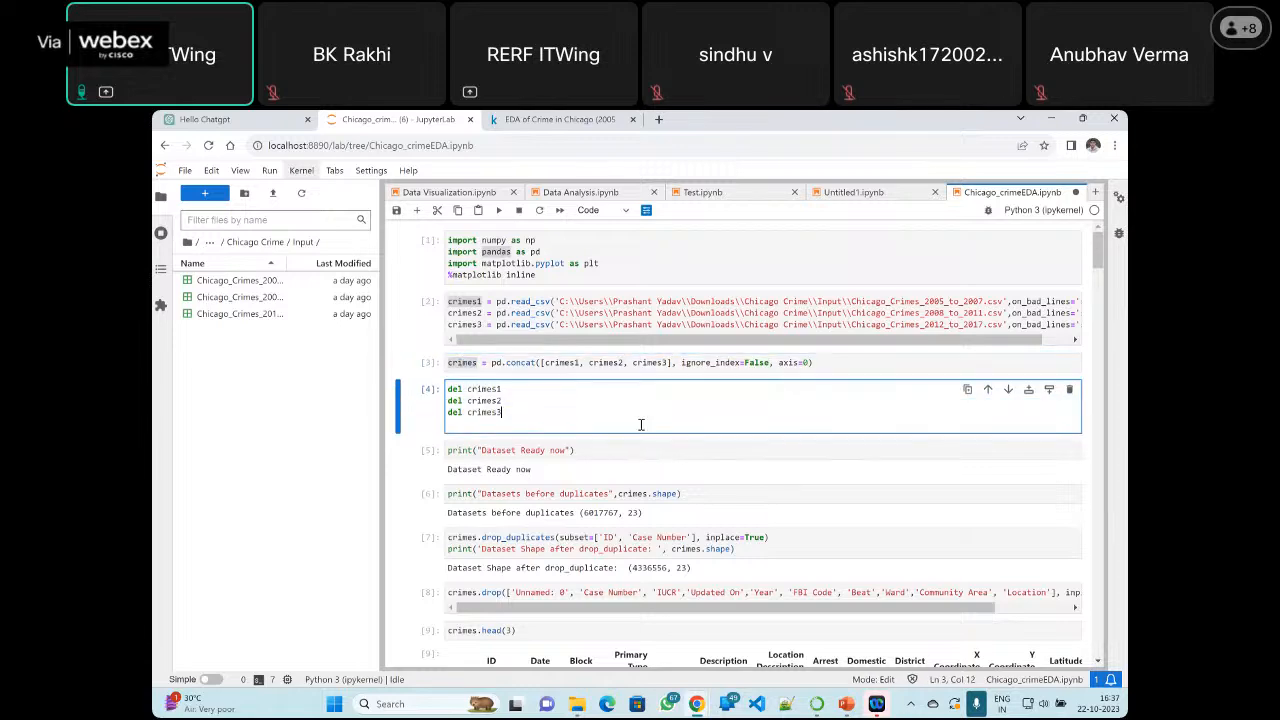
# Highlight the row count in the "Datasets before duplicates" output and review the loading and pd.concat cells it comes from
pyautogui.scroll(-3, 566, 443)
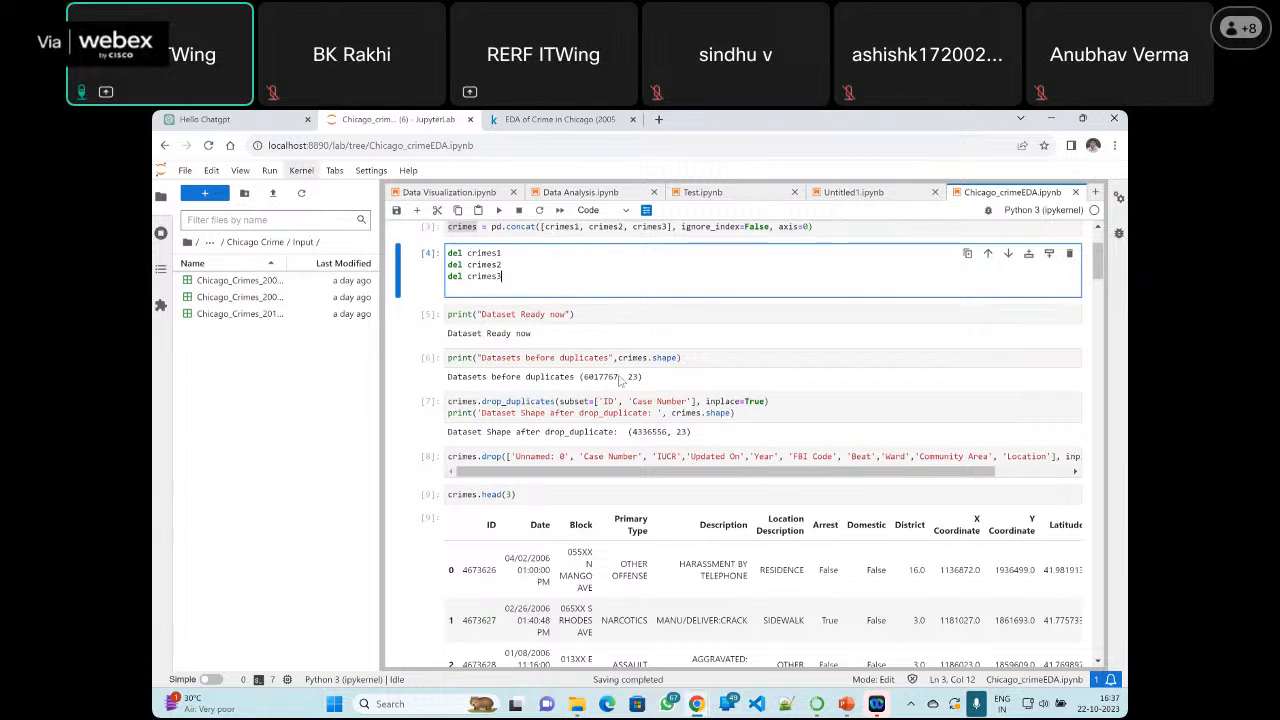
pyautogui.click(510, 356)
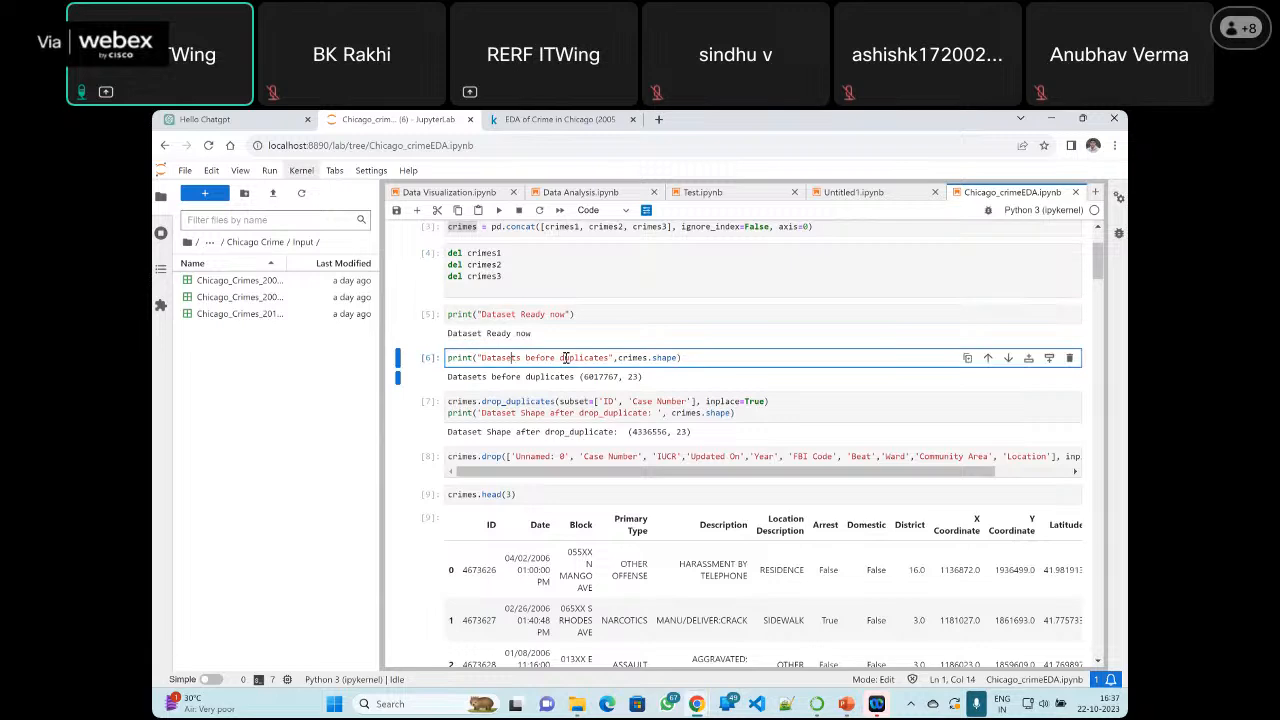
pyautogui.scroll(3, 558, 358)
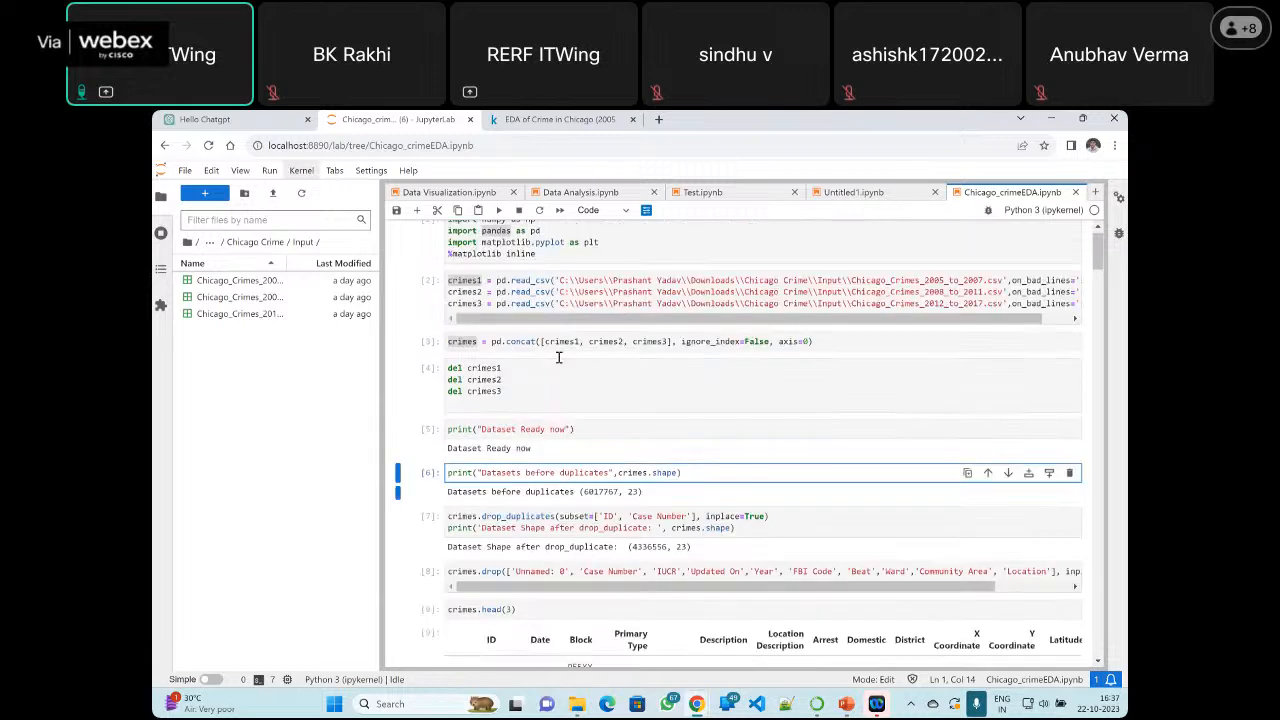
pyautogui.scroll(-3, 600, 370)
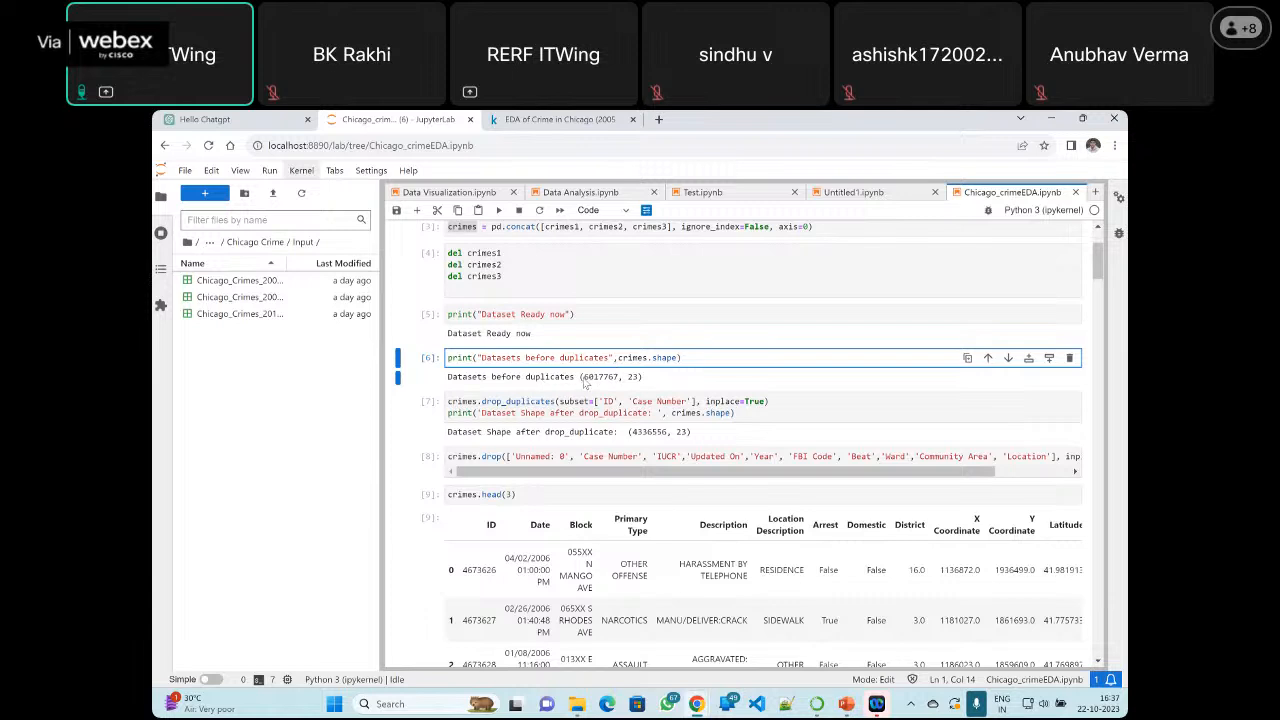
pyautogui.moveTo(583, 378); pyautogui.dragTo(618, 380)
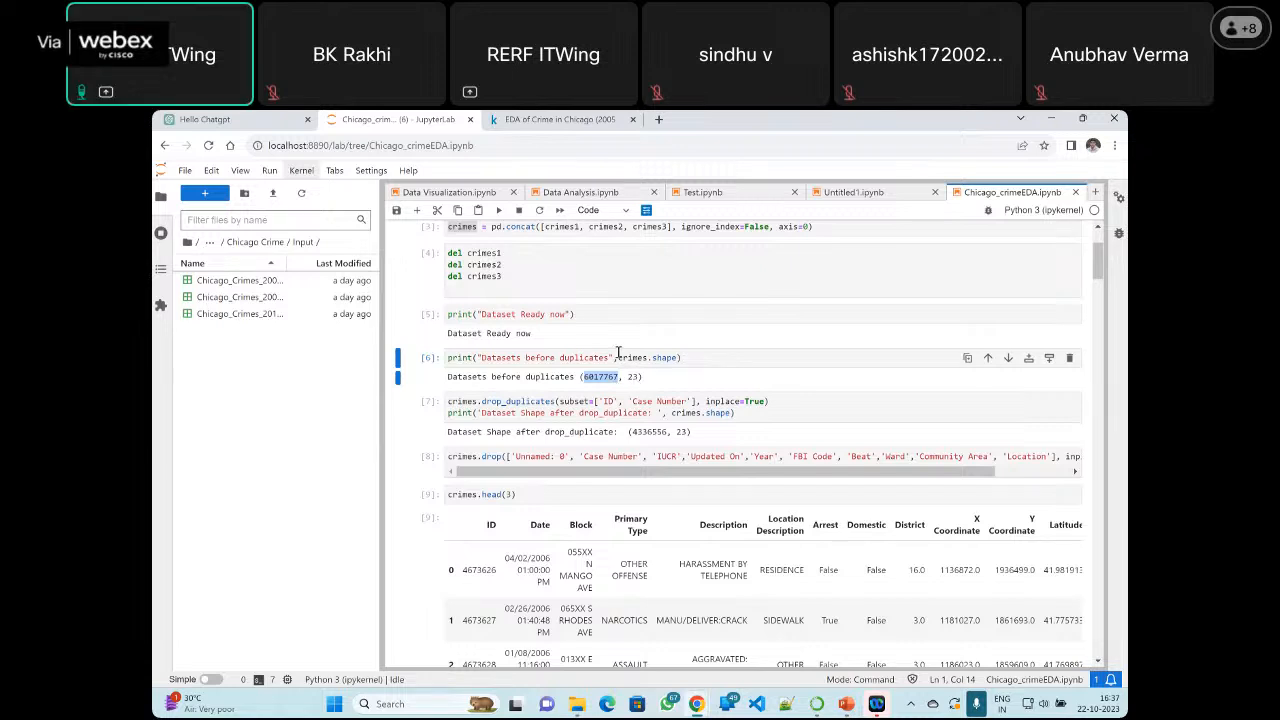
pyautogui.scroll(3, 618, 352)
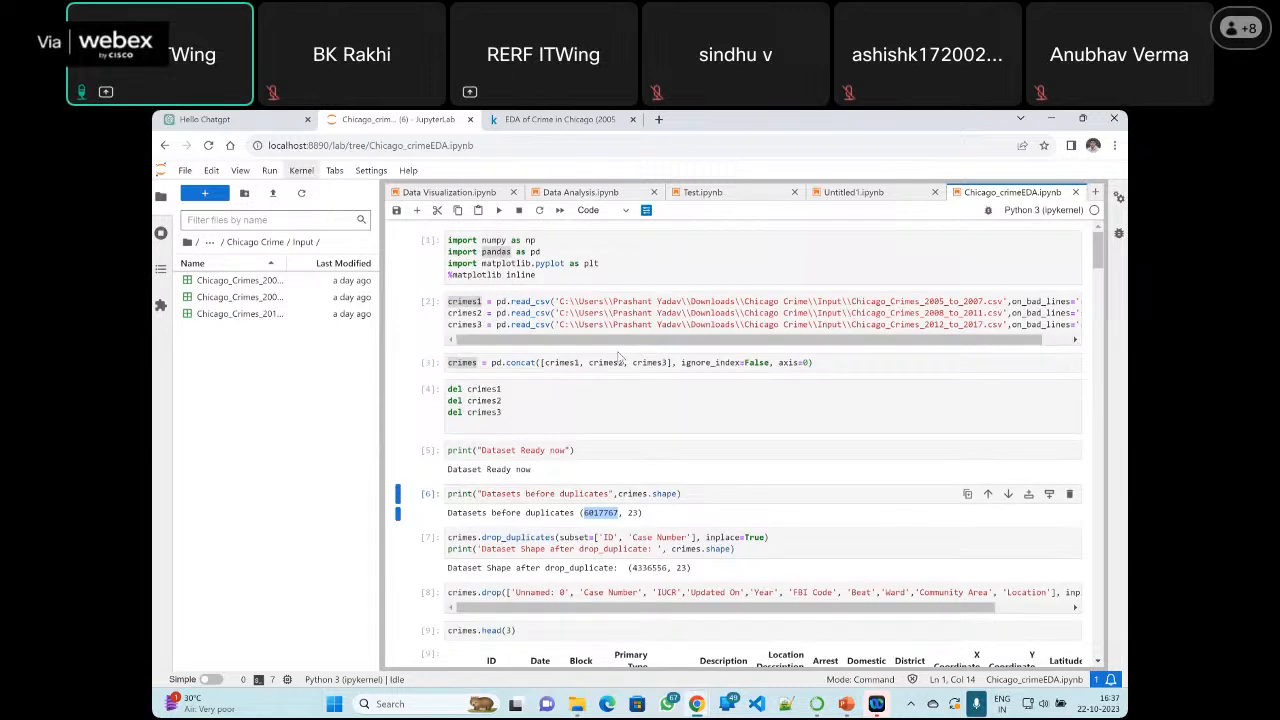
pyautogui.moveTo(688, 341); pyautogui.dragTo(540, 342)
pyautogui.scroll(-1, 600, 395)
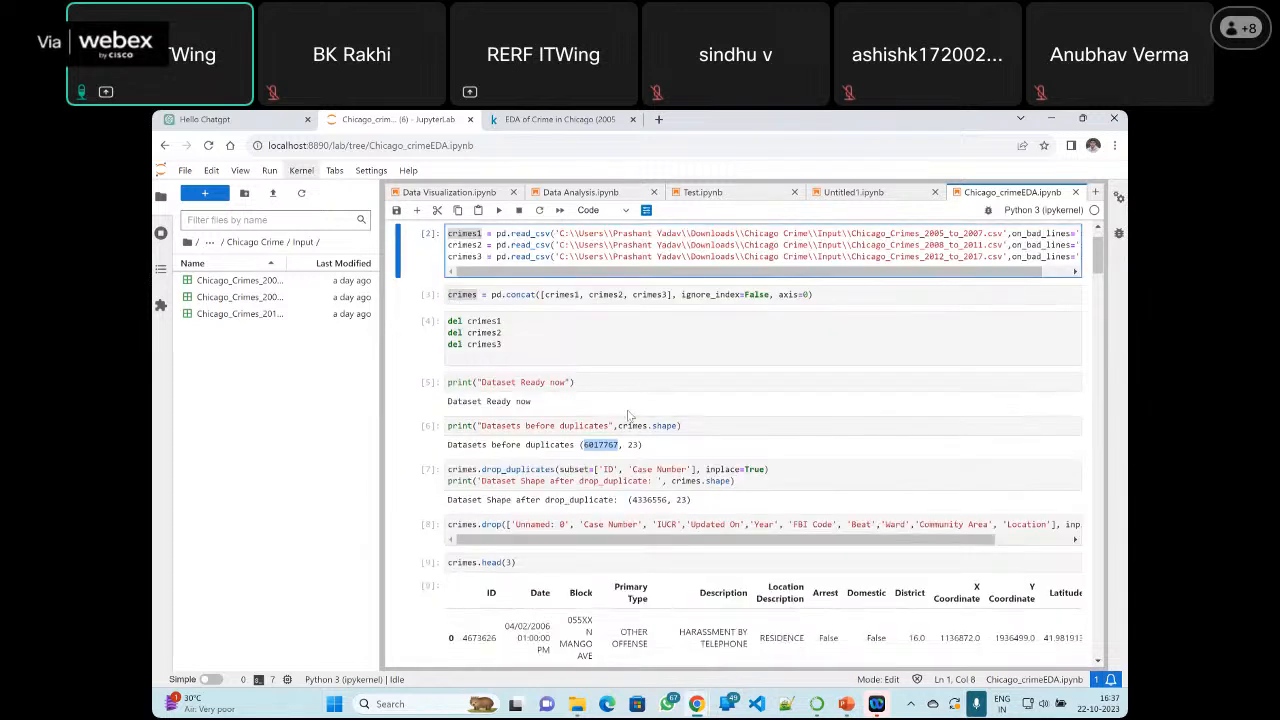
pyautogui.scroll(-1, 681, 429)
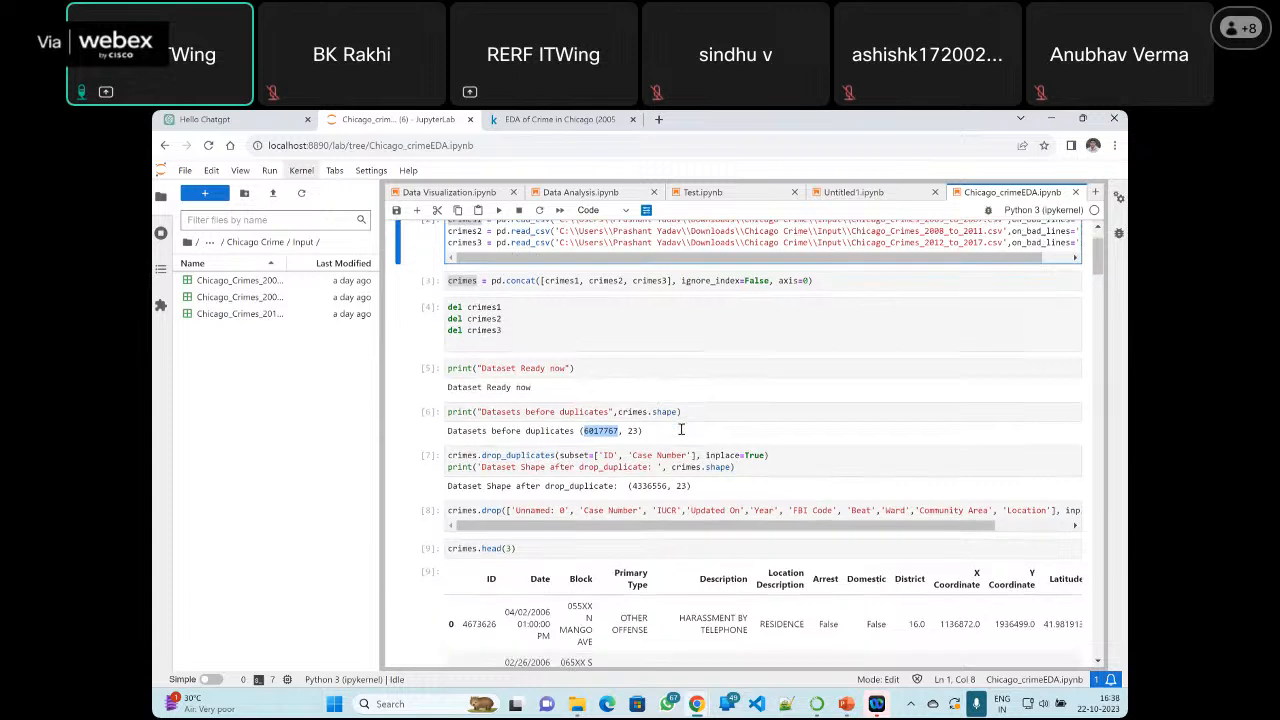
pyautogui.scroll(-1, 681, 429)
# Compare the "Datasets before duplicates" cell with the drop_duplicates cell and highlight the row count in the latter's output
pyautogui.click(598, 401)
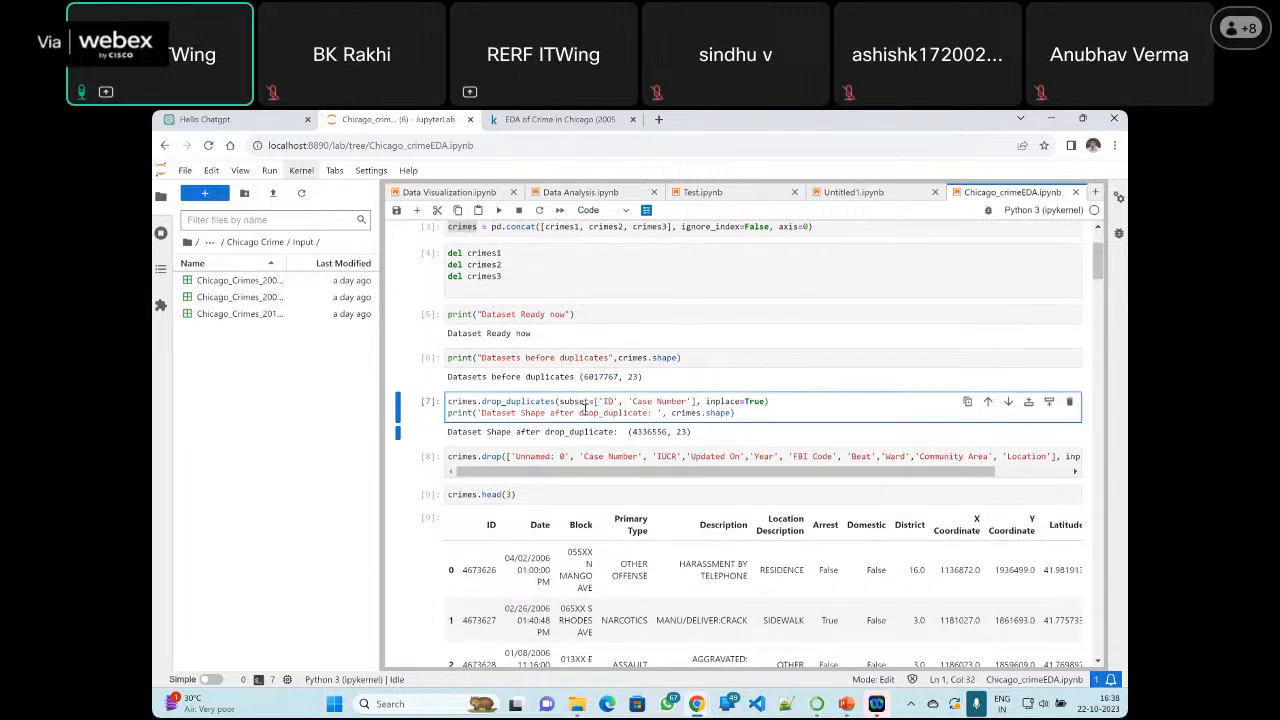
pyautogui.click(558, 357)
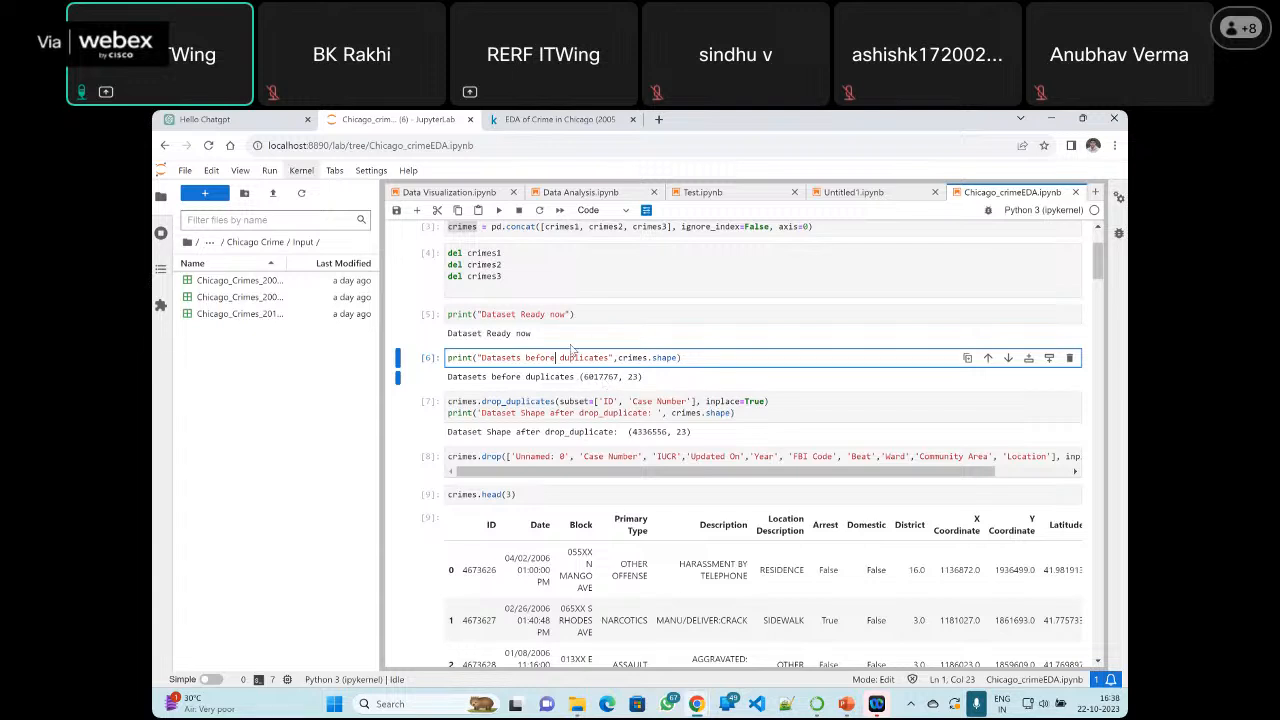
pyautogui.scroll(3, 572, 347)
pyautogui.scroll(-3, 572, 350)
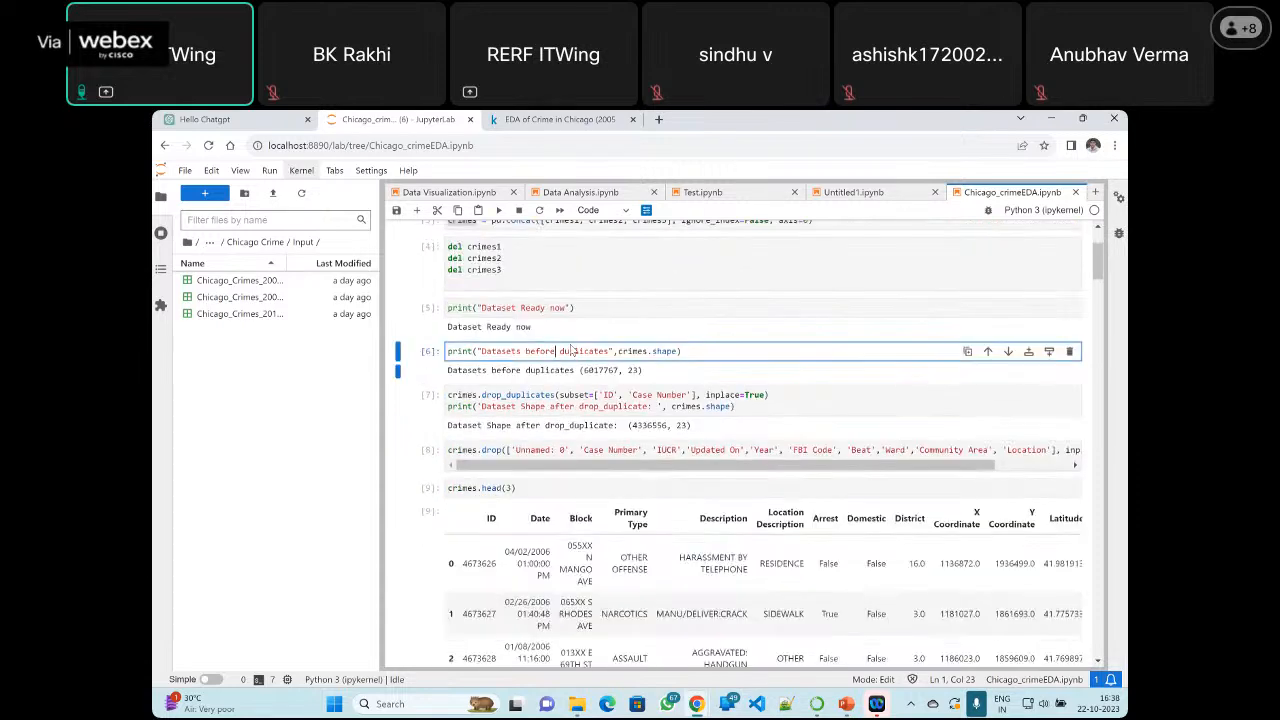
pyautogui.scroll(-2, 572, 350)
pyautogui.scroll(3, 572, 348)
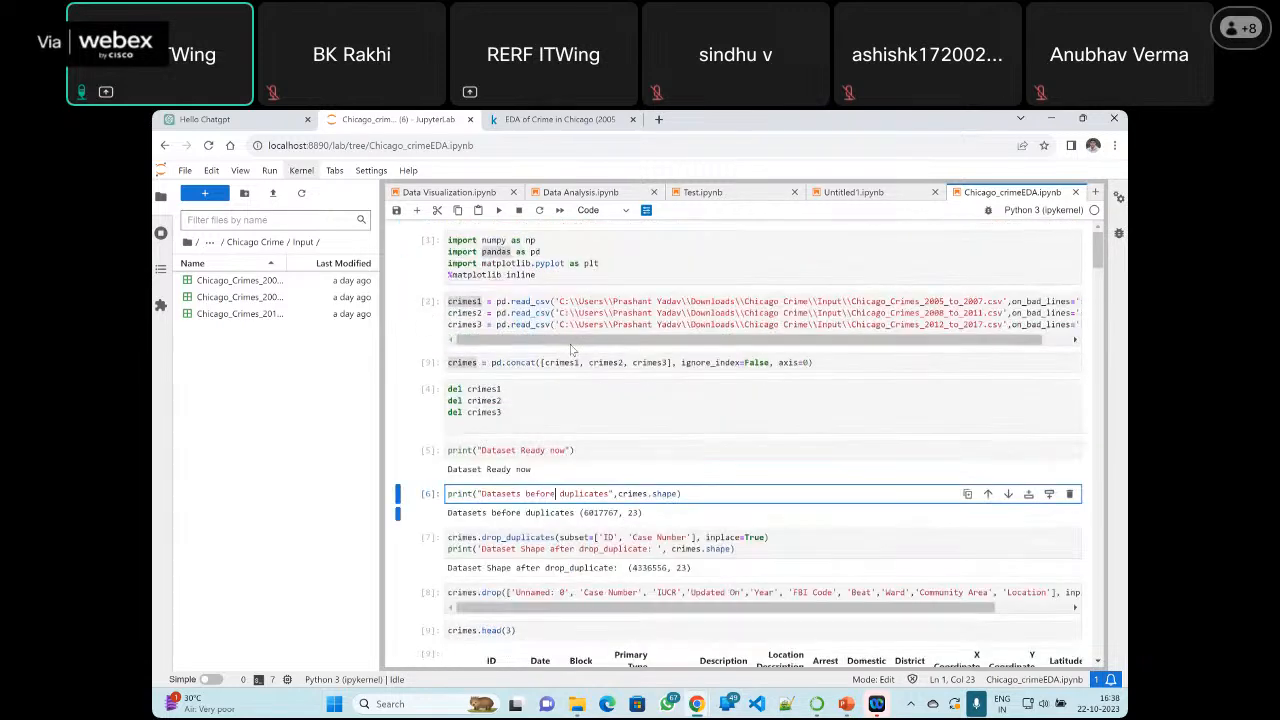
pyautogui.scroll(-3, 574, 352)
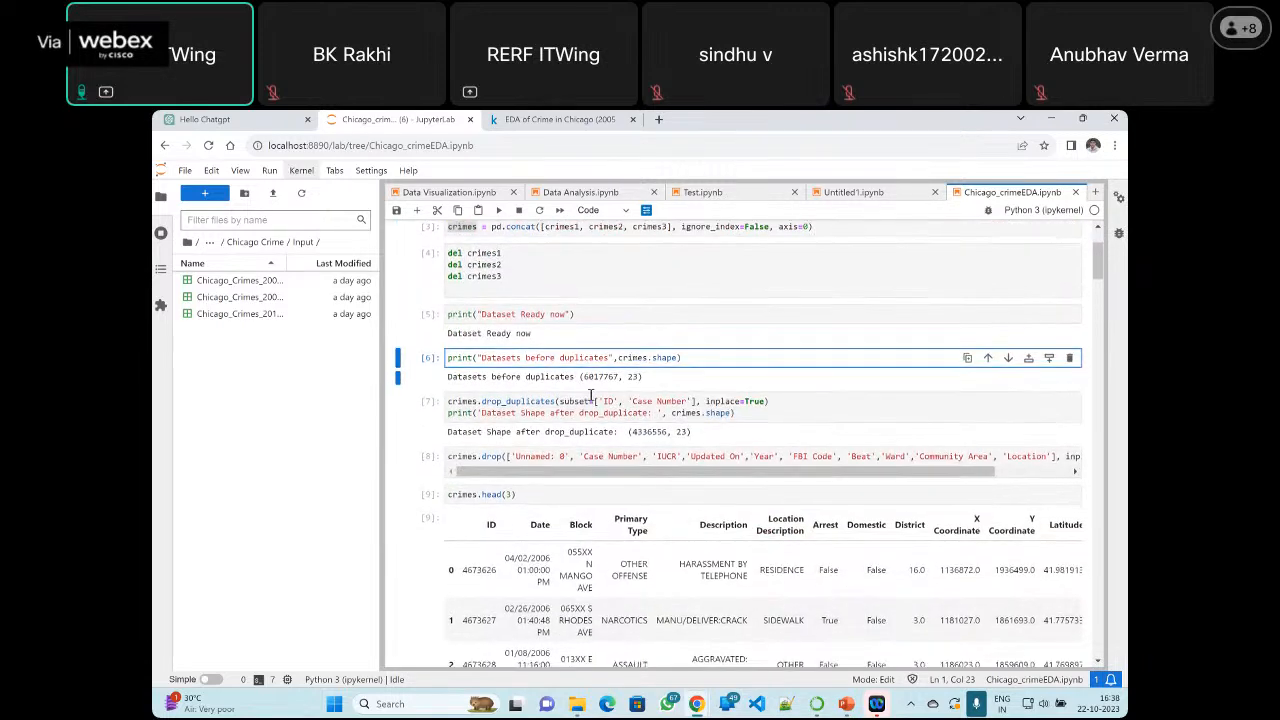
pyautogui.scroll(-2, 594, 394)
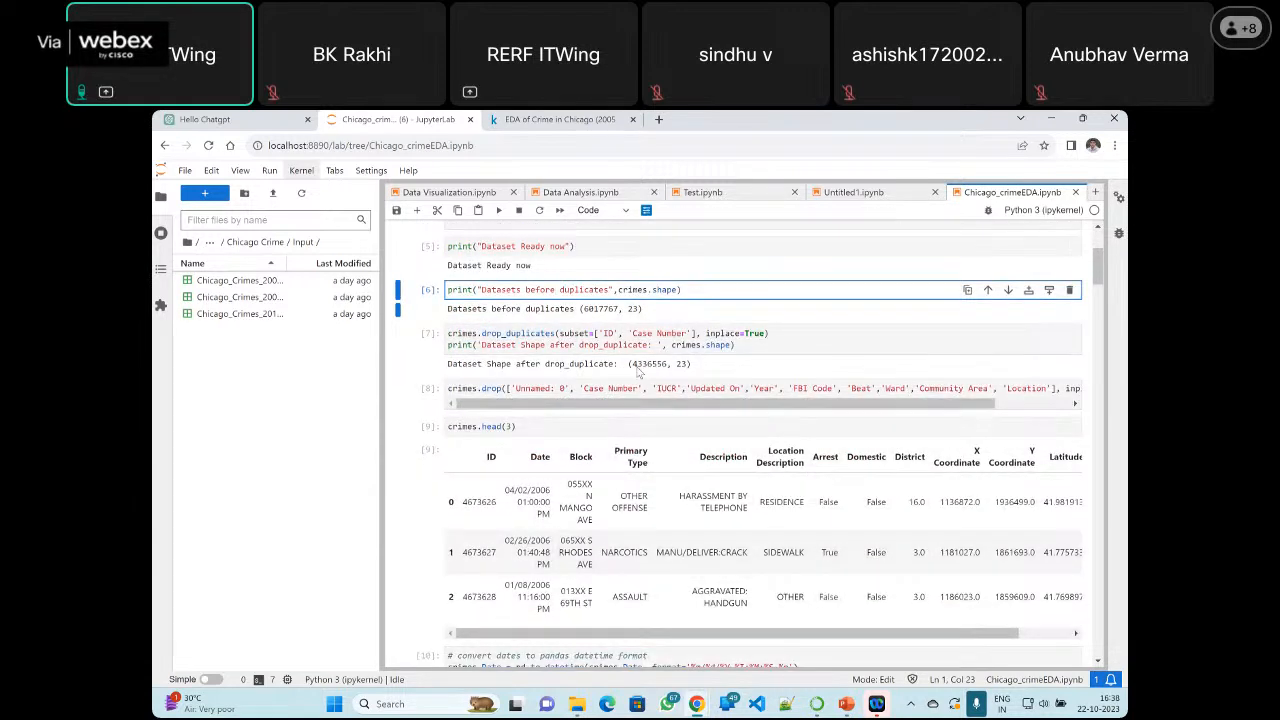
pyautogui.click(637, 370)
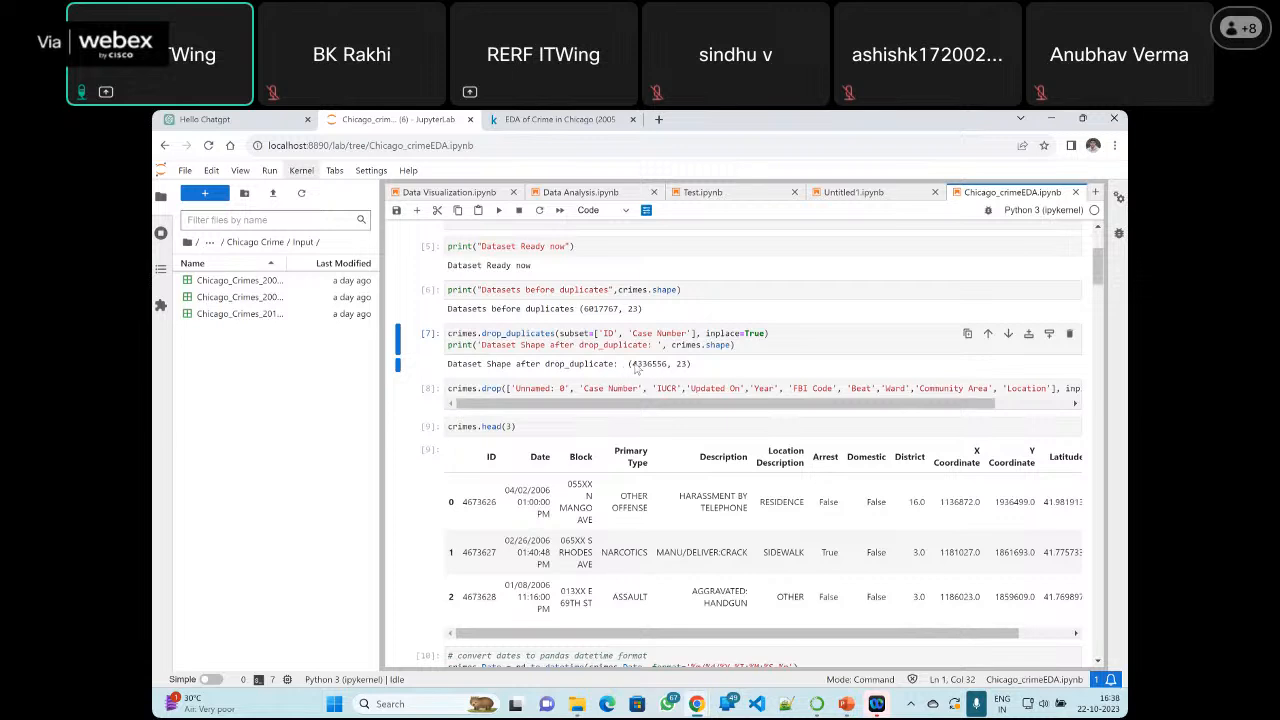
pyautogui.doubleClick(640, 364)
# Highlight the 'ID' and 'Case Number' columns in the subset argument of the crimes.drop_duplicates call
pyautogui.click(530, 344)
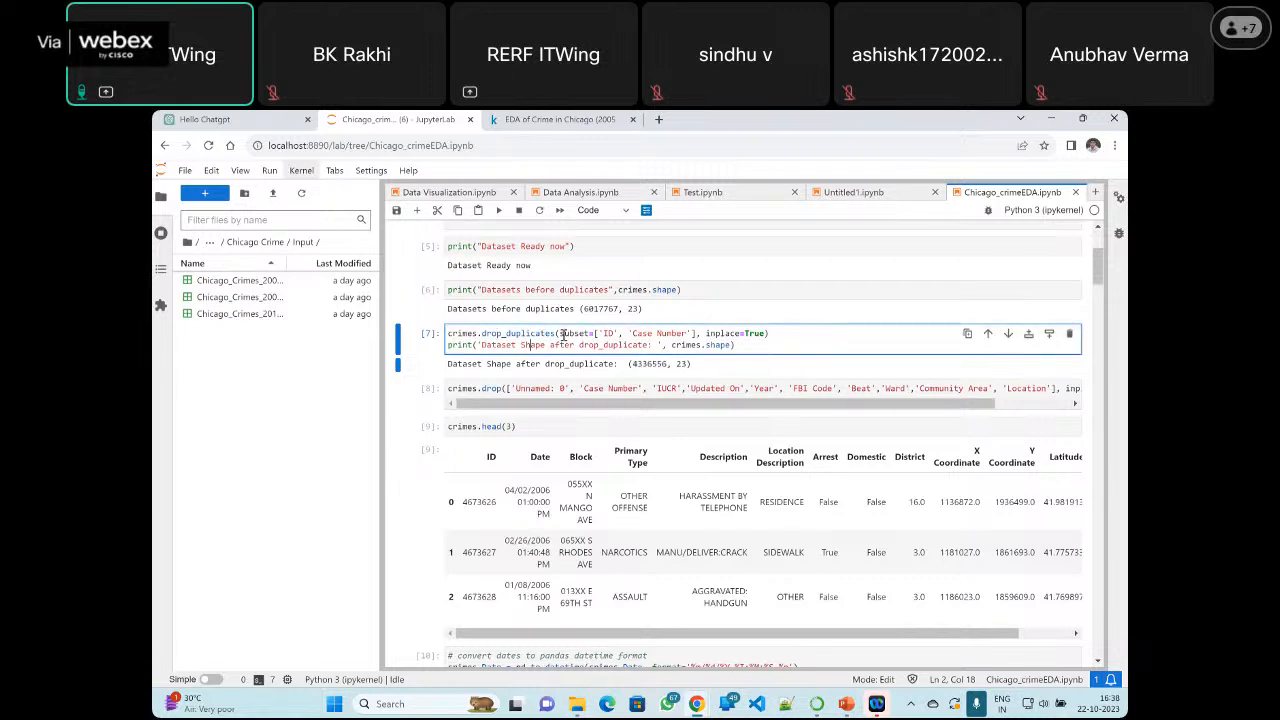
pyautogui.click(601, 333)
pyautogui.keyDown('shift'); pyautogui.click(619, 333); pyautogui.keyUp('shift')
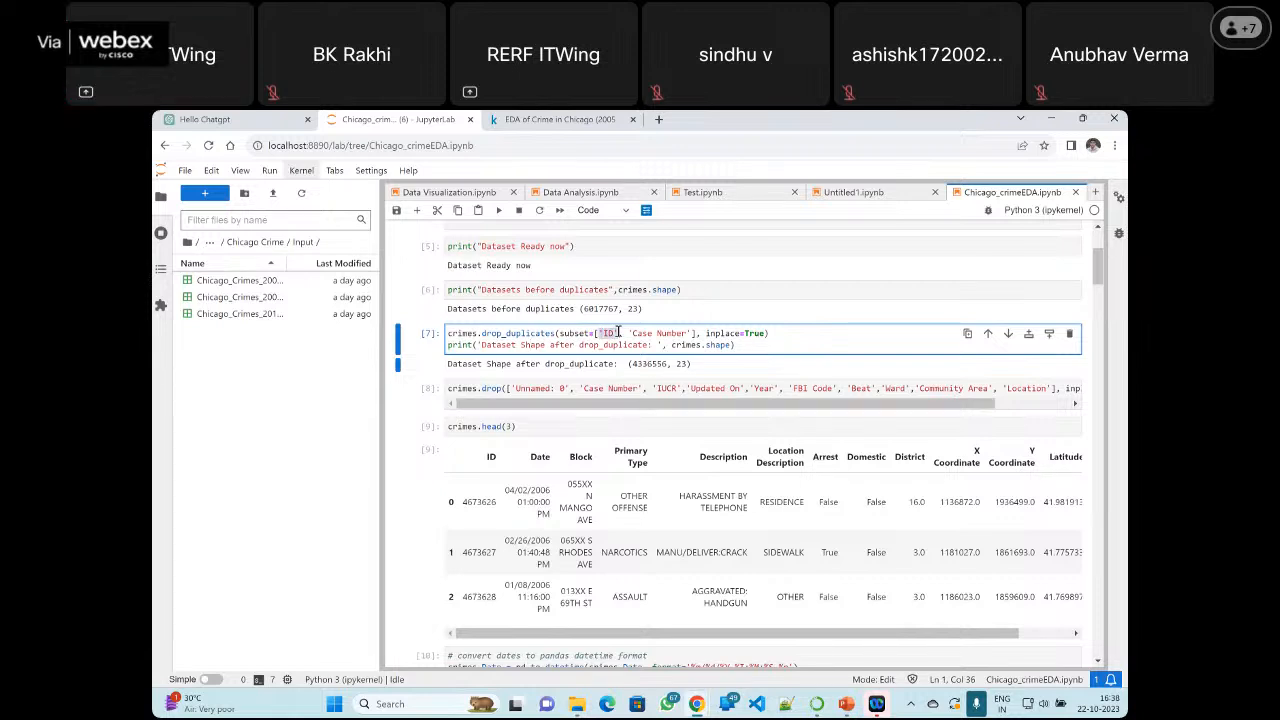
pyautogui.moveTo(631, 333); pyautogui.dragTo(688, 333)
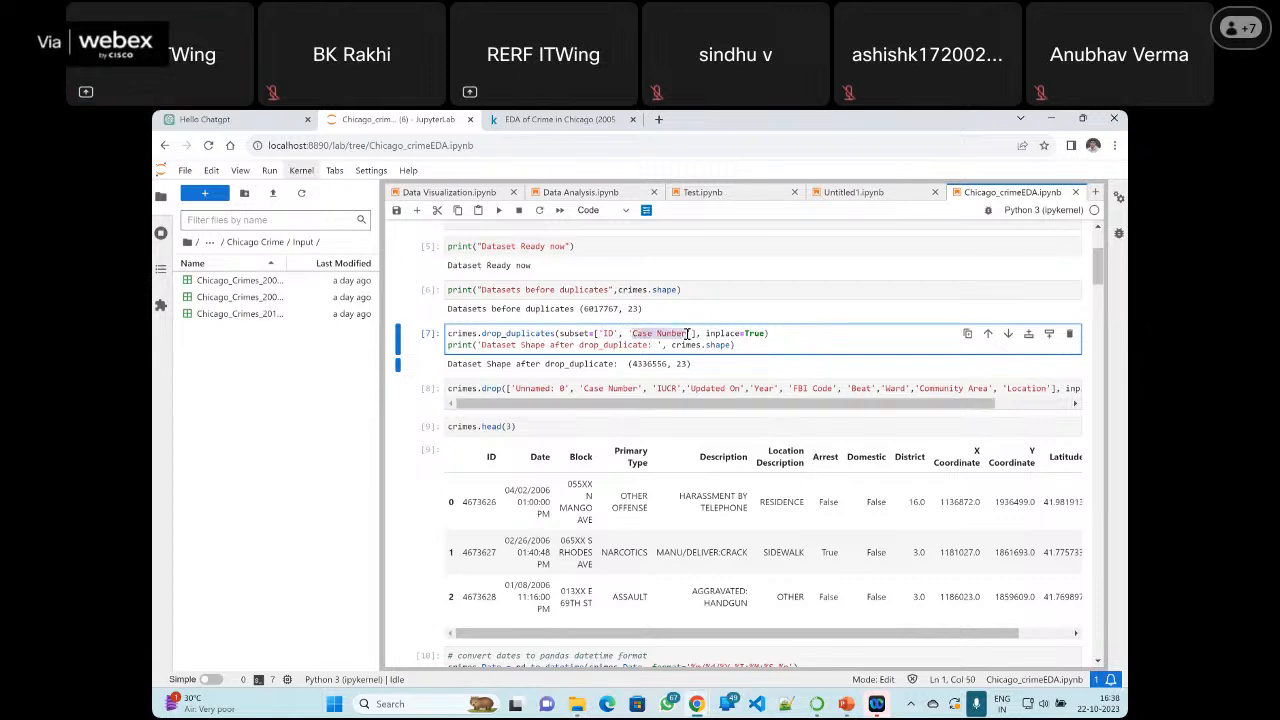
pyautogui.click(607, 333)
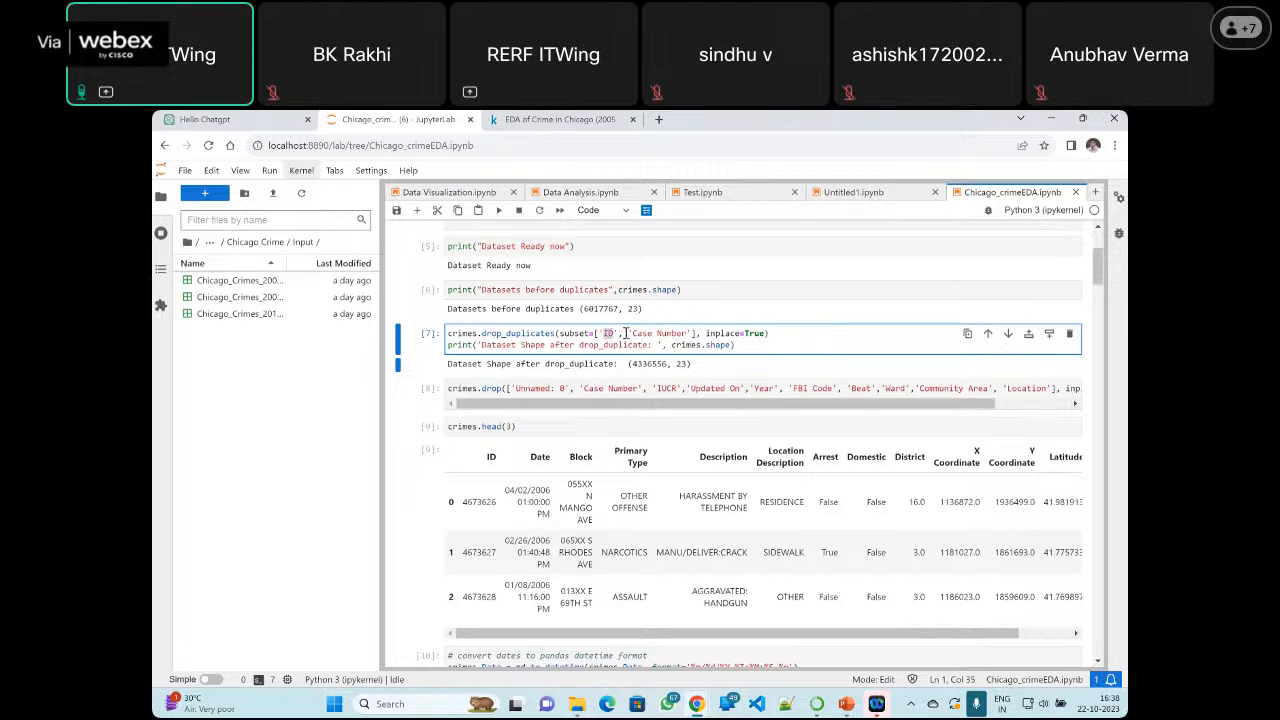
pyautogui.moveTo(633, 333); pyautogui.dragTo(688, 338)
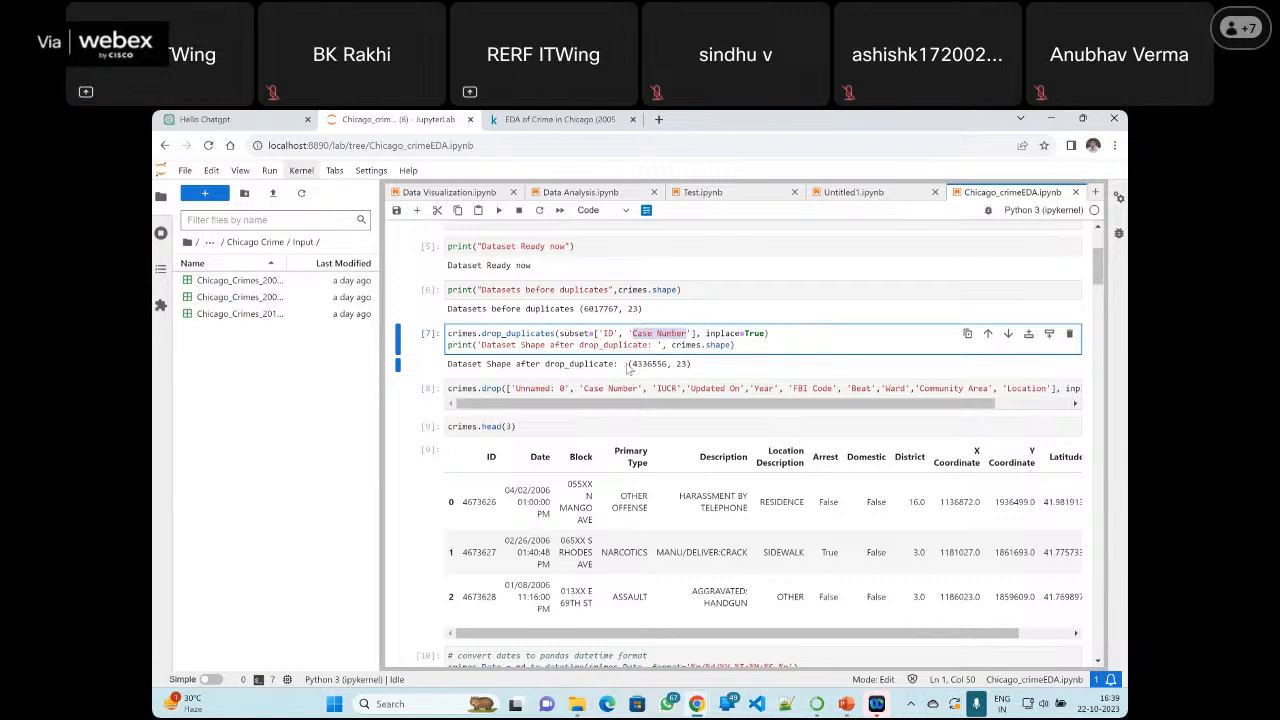
# Highlight the full shape printed after drop_duplicates and review the loading, concatenation and shape cells above it
pyautogui.moveTo(627, 366); pyautogui.dragTo(697, 369)
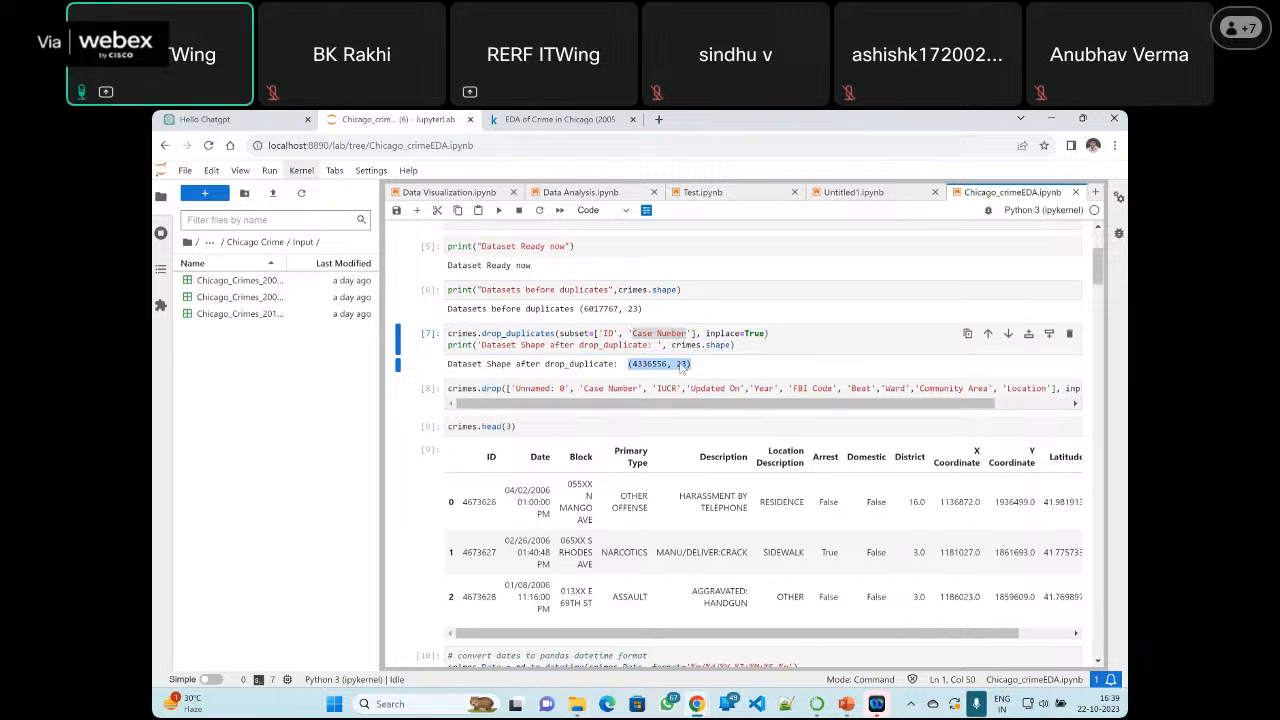
pyautogui.scroll(-1, 686, 360)
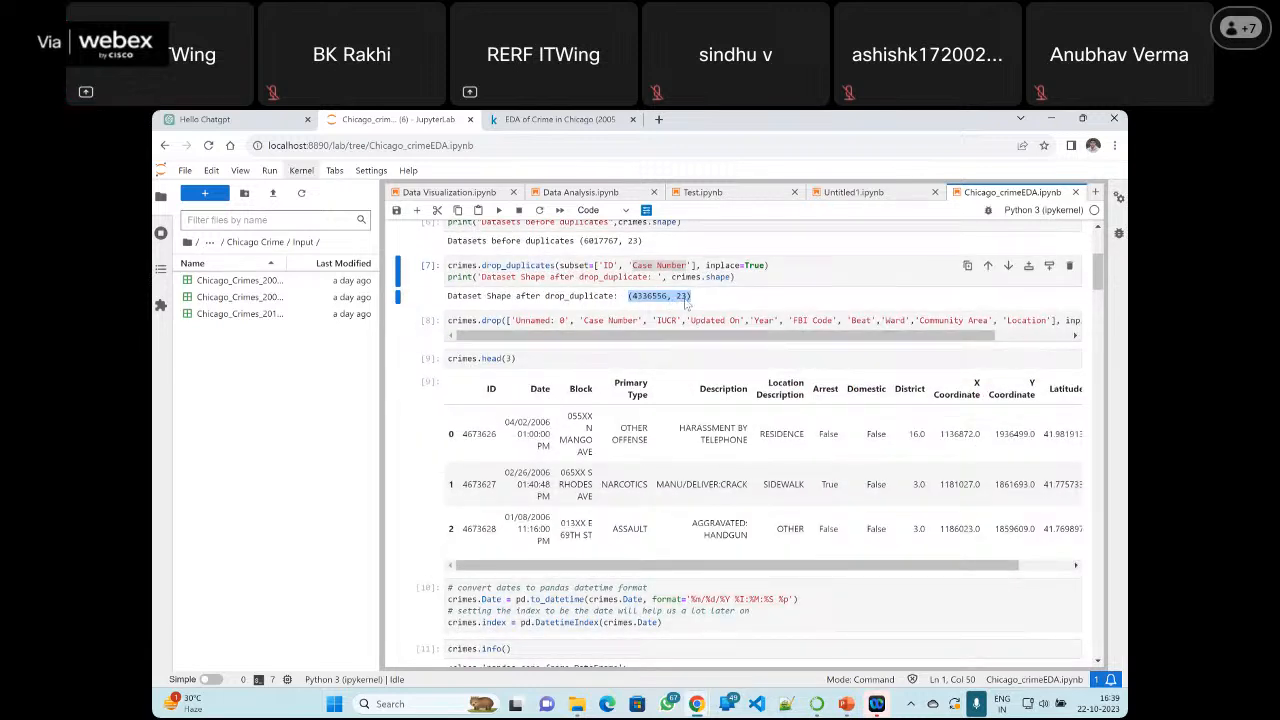
pyautogui.scroll(2, 687, 303)
pyautogui.scroll(-1, 680, 330)
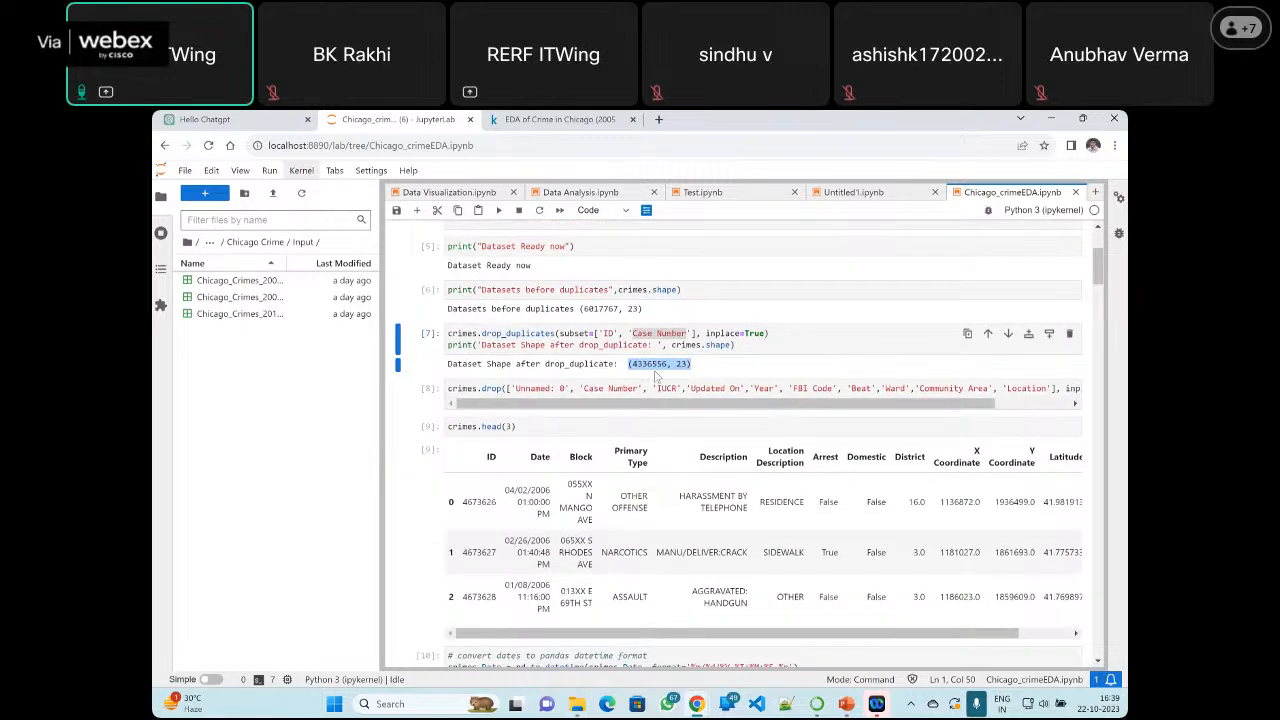
pyautogui.scroll(4, 597, 388)
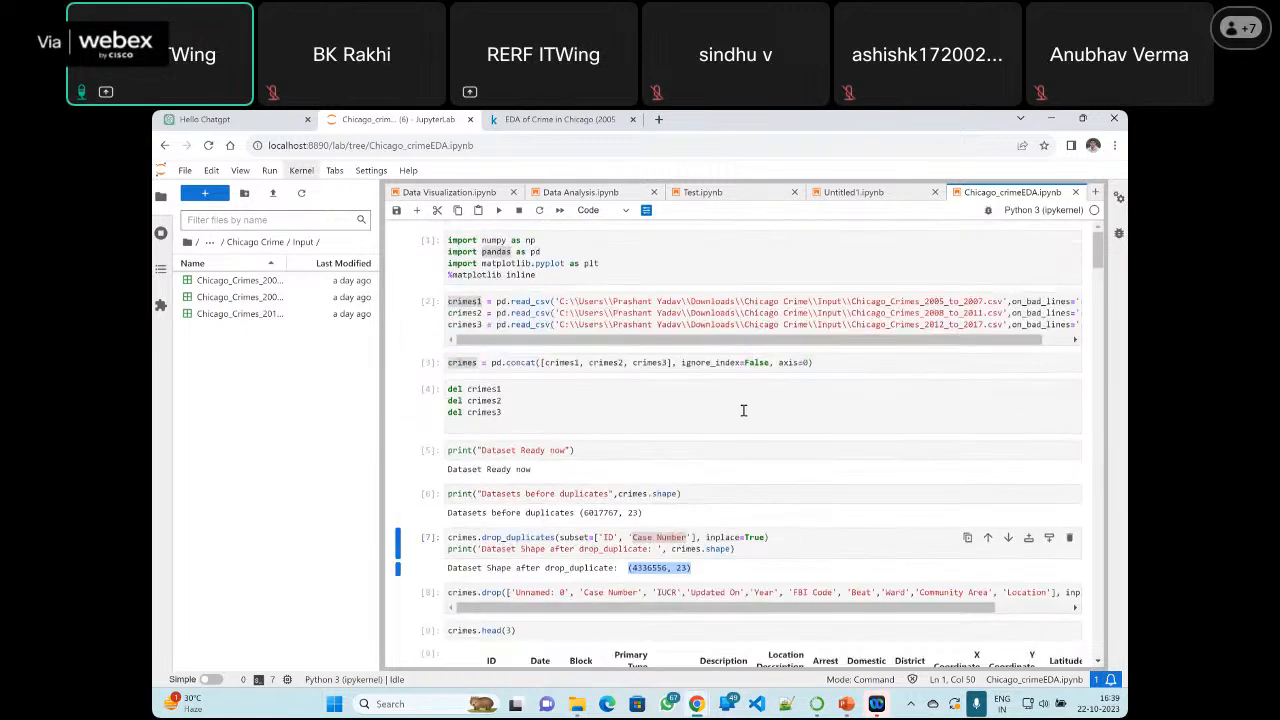
pyautogui.scroll(-1, 600, 480)
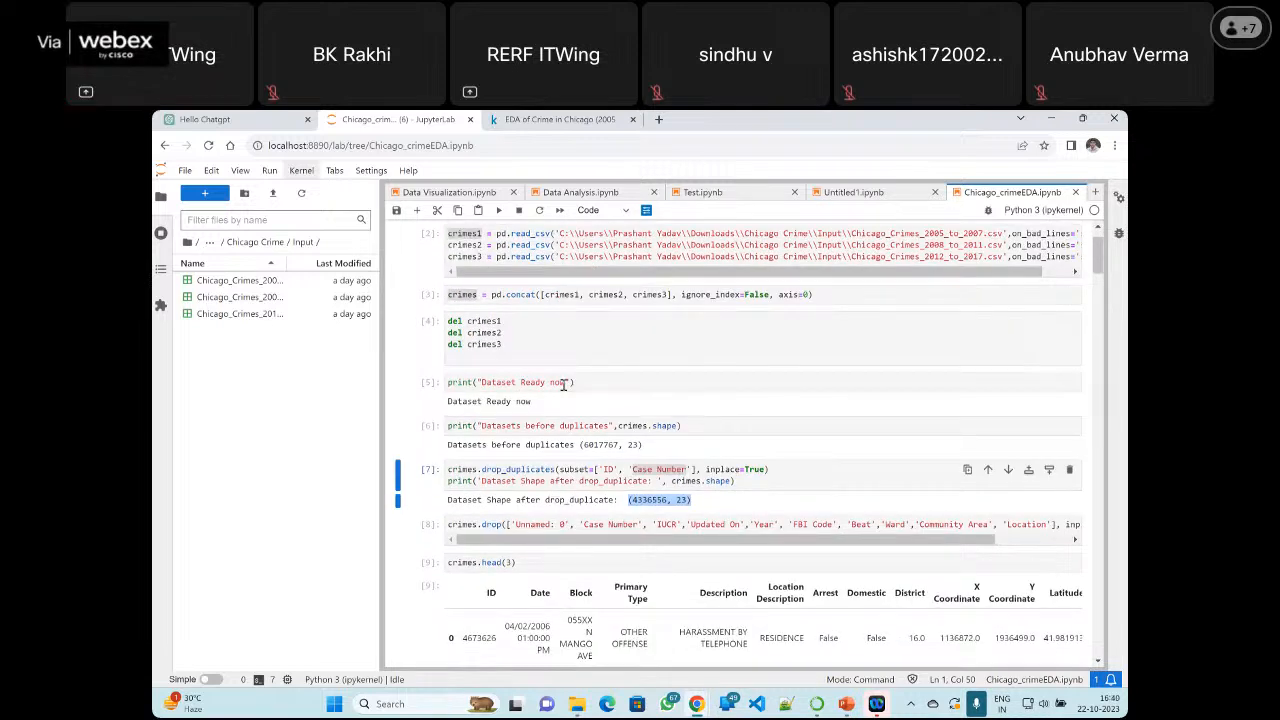
pyautogui.scroll(1, 620, 460)
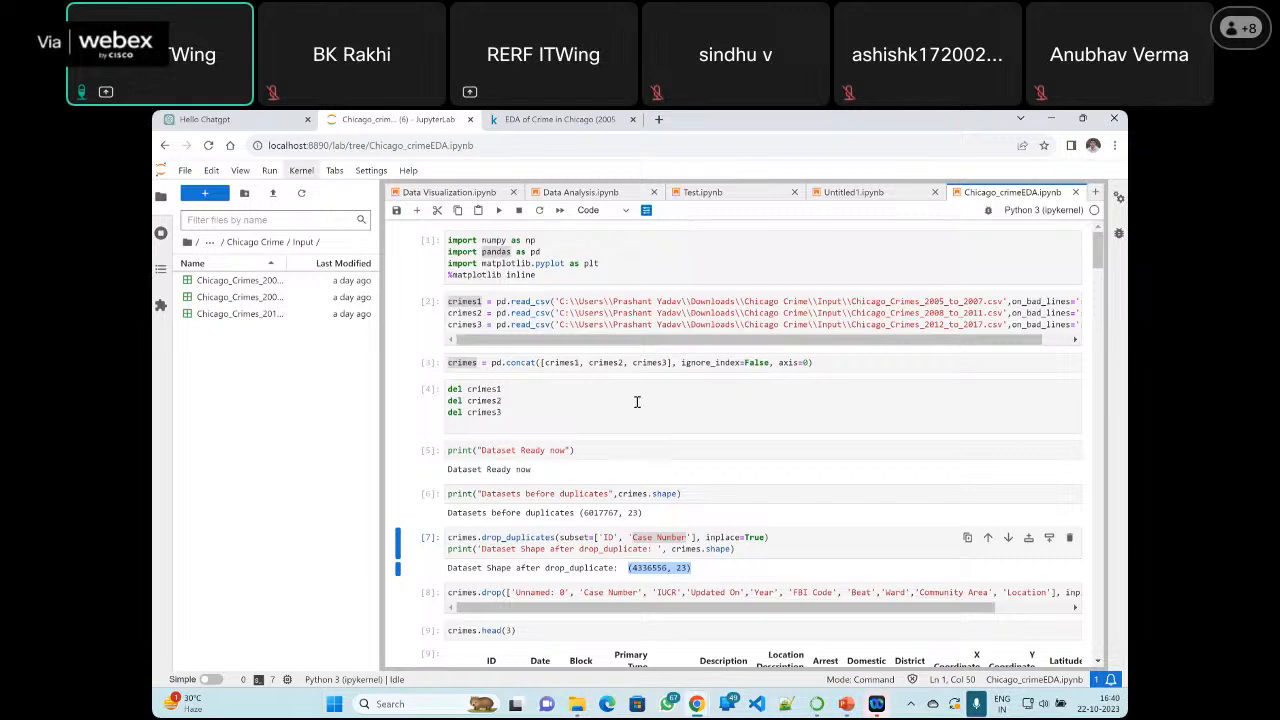
# Highlight the matplotlib lines in the import cell, and point out the import and read_csv cells as separate cells
pyautogui.click(536, 262)
pyautogui.moveTo(598, 265); pyautogui.dragTo(601, 323)
pyautogui.click(604, 324)
pyautogui.click(424, 249)
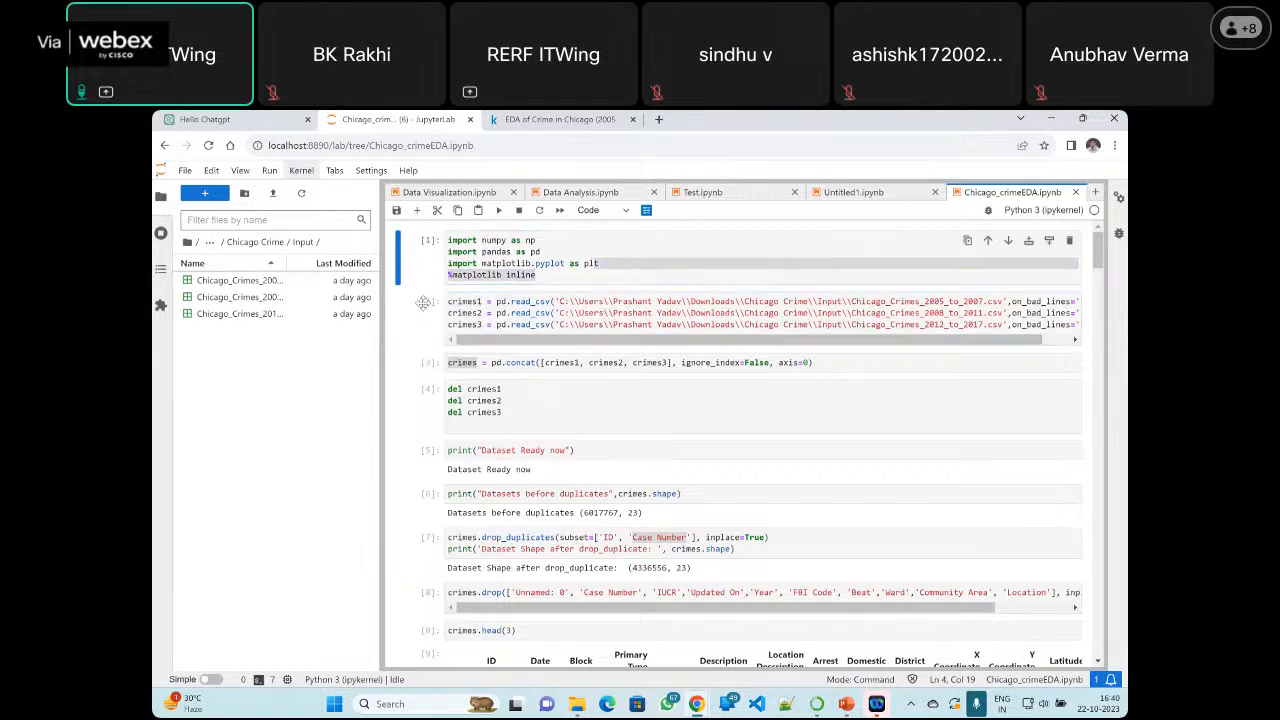
pyautogui.click(423, 308)
pyautogui.moveTo(424, 242)
pyautogui.mouseDown()
pyautogui.moveTo(417, 322)
pyautogui.moveTo(432, 256)
pyautogui.mouseUp()
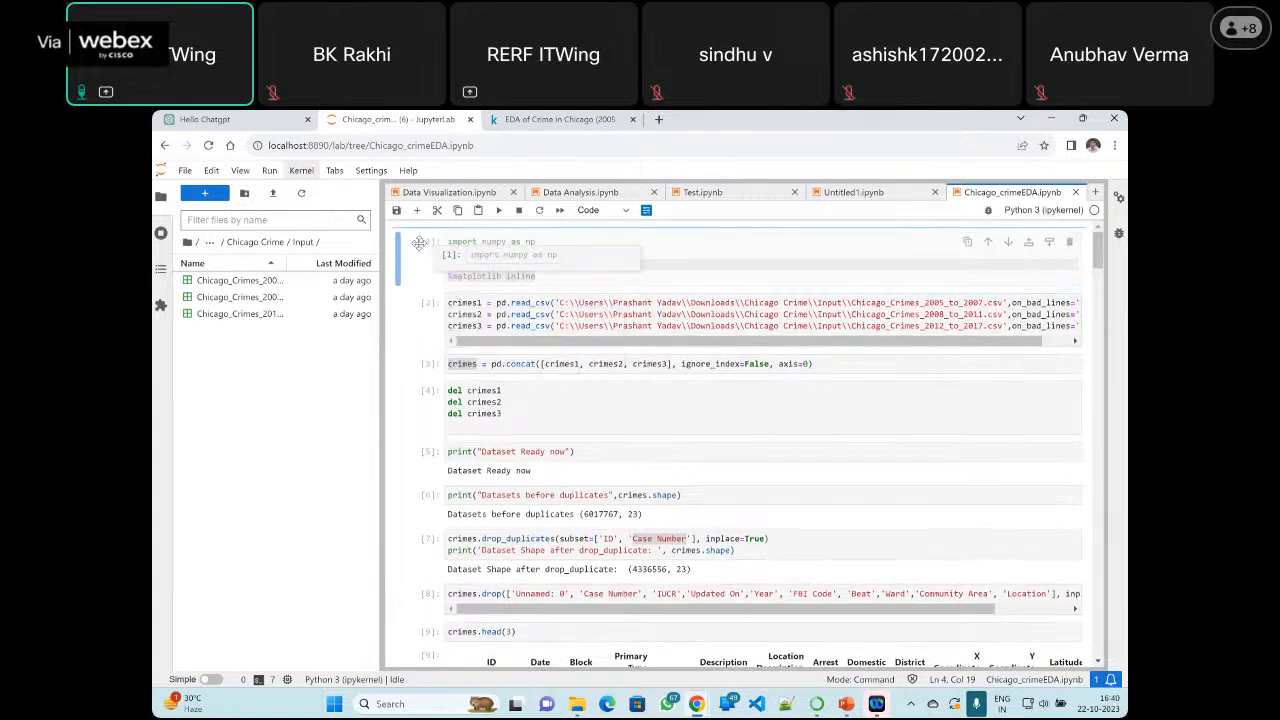
# Collapse the read_csv loading cell, expand it again, and place the cursor in the import cell's pandas line
pyautogui.click(398, 322)
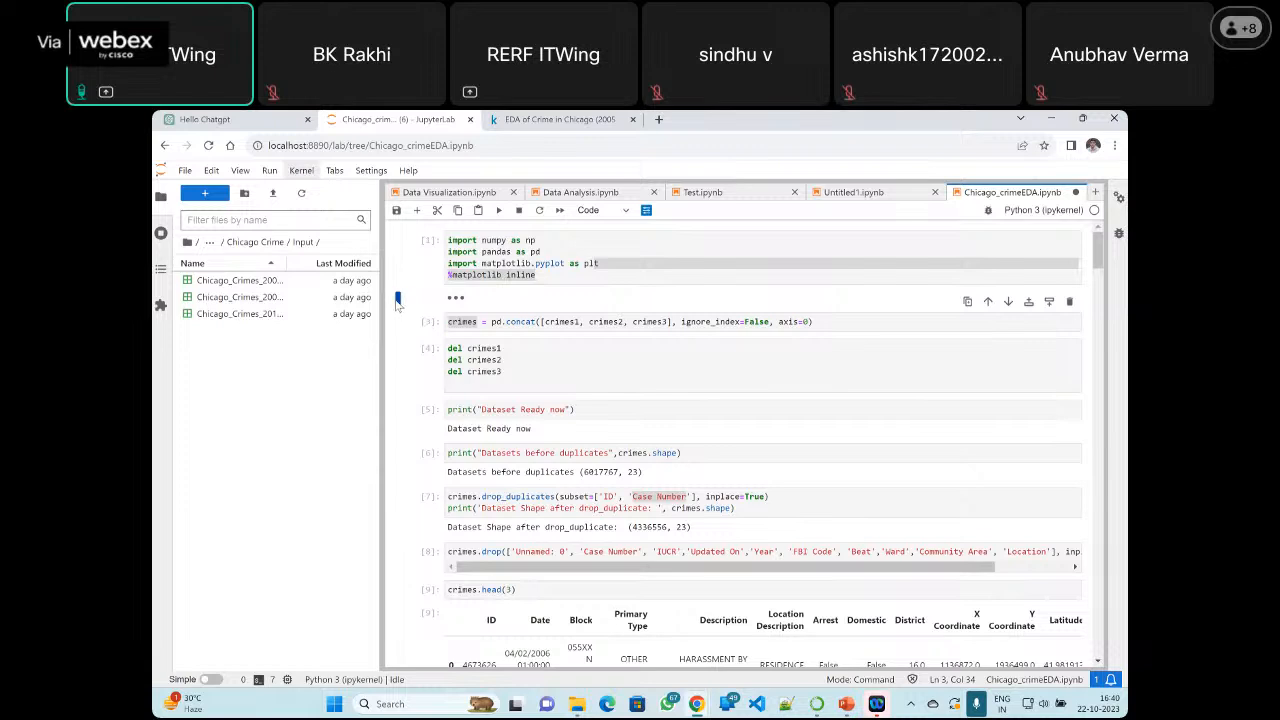
pyautogui.click(397, 300)
pyautogui.click(520, 252)
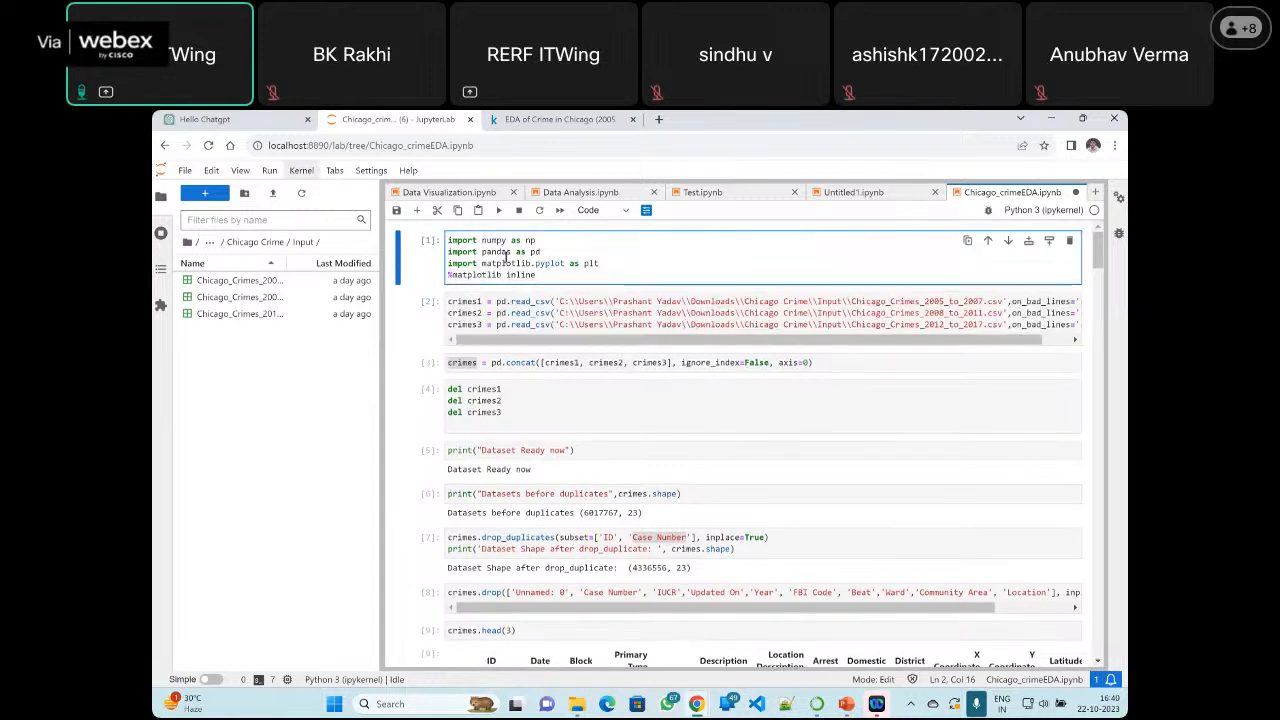
# Run the library import cell and the read_csv cell that loads the three crime files
pyautogui.click(498, 211)
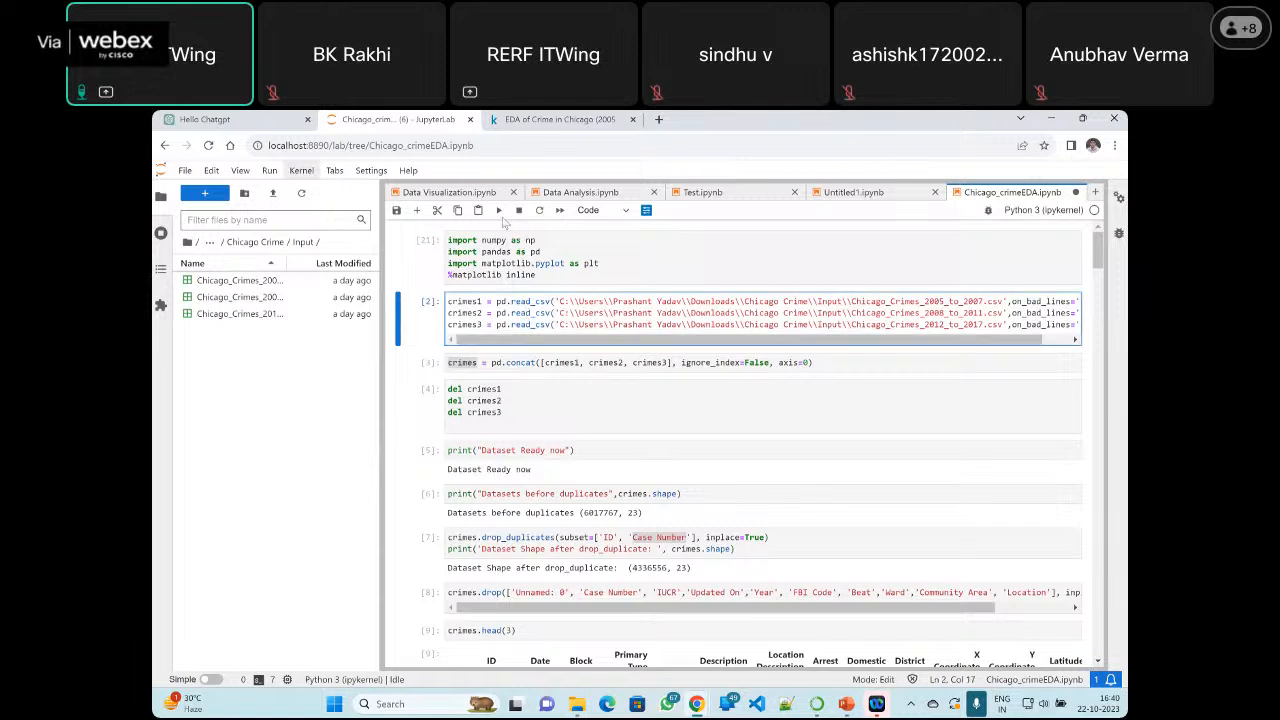
pyautogui.click(498, 211)
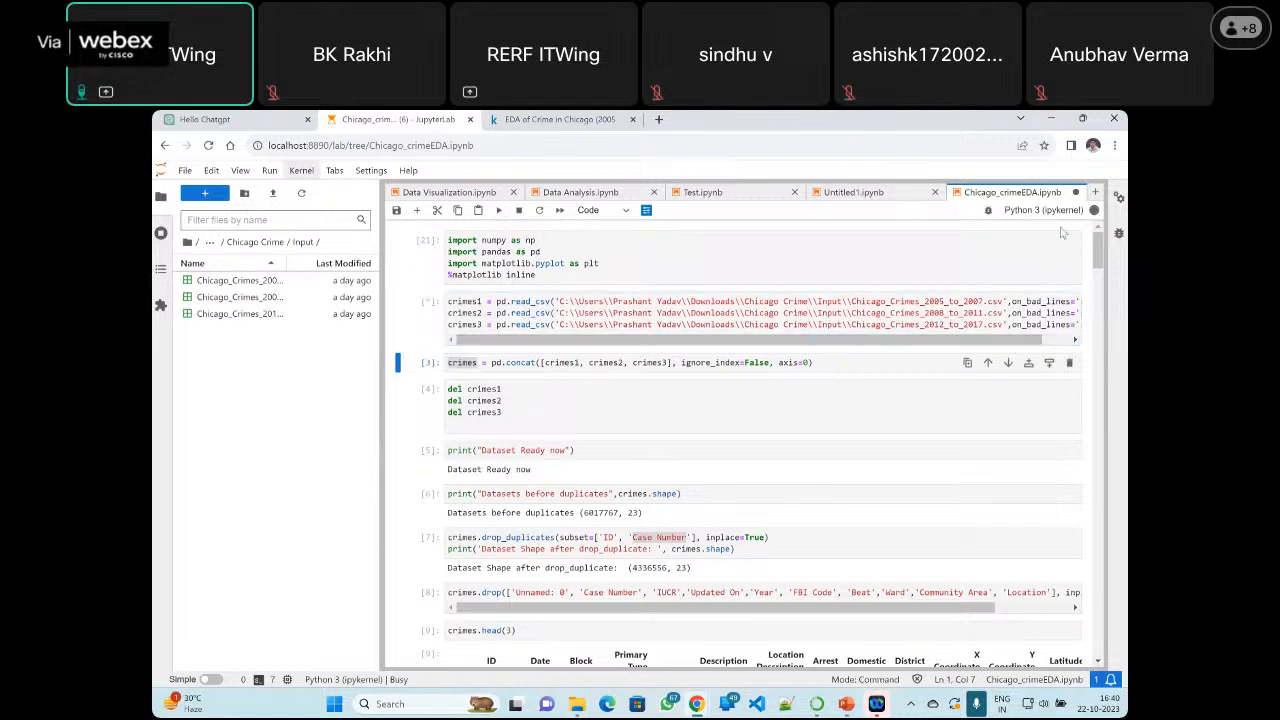
pyautogui.moveTo(1096, 212)
# Run the pd.concat cell and the cell that deletes crimes1, crimes2 and crimes3
pyautogui.click(571, 362)
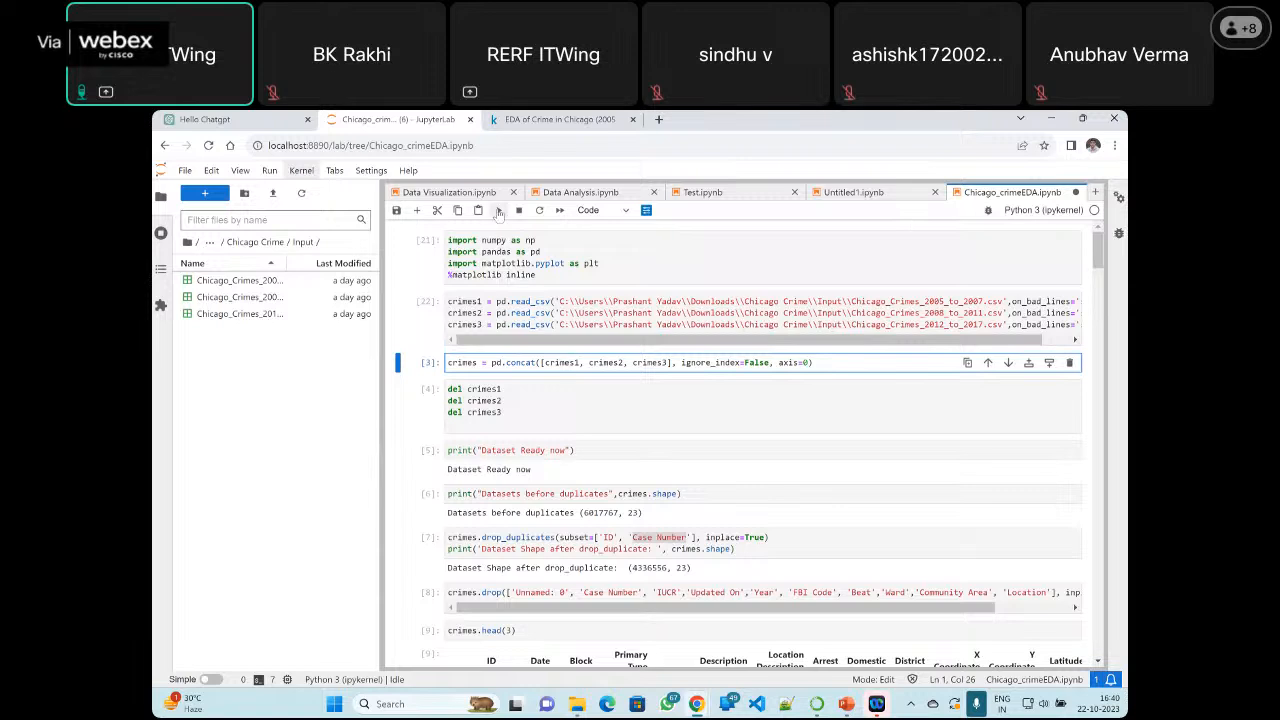
pyautogui.click(499, 211)
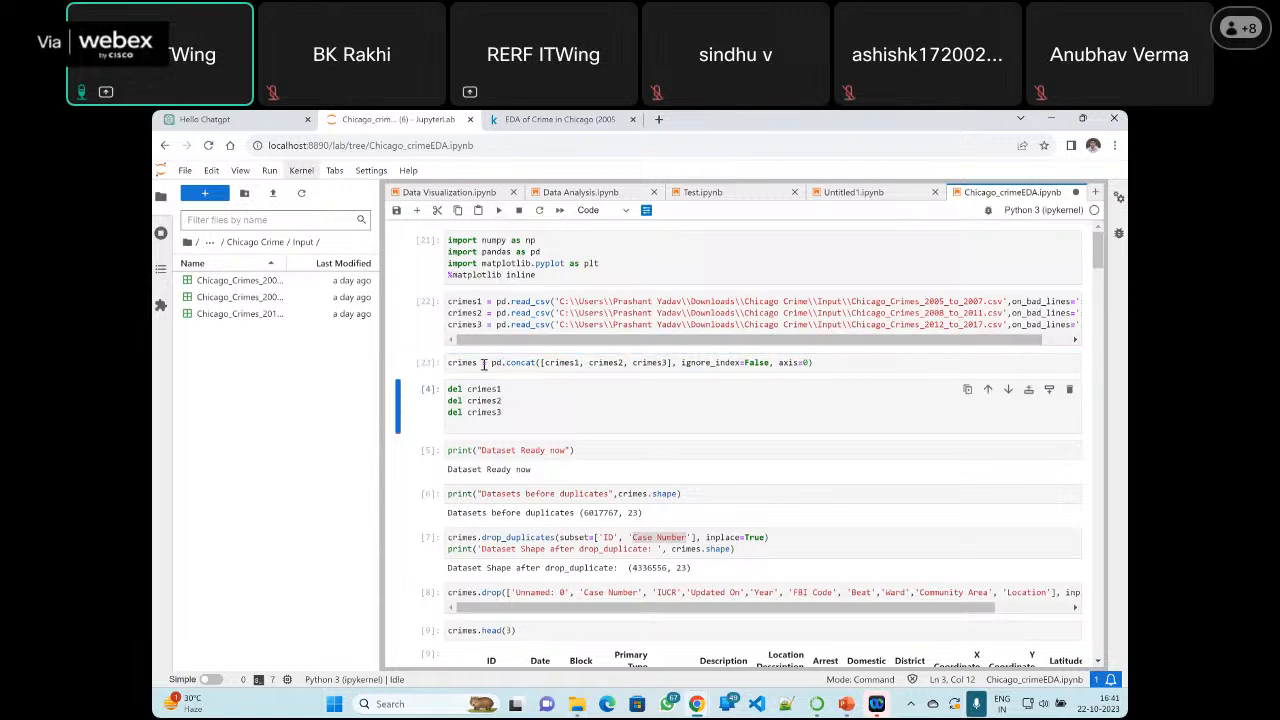
pyautogui.click(520, 401)
pyautogui.click(499, 211)
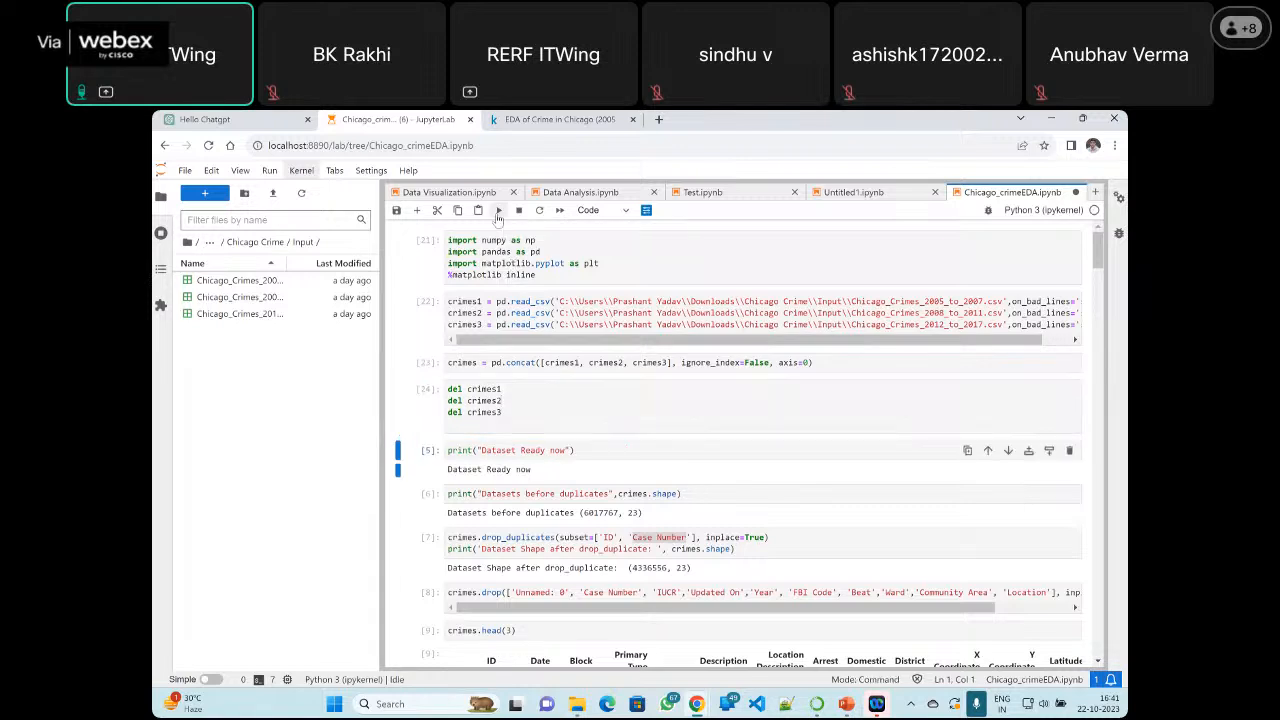
# Insert a new cell below the del statements and try to print the crimes dataframe in it
pyautogui.click(540, 423)
pyautogui.click(1049, 390)
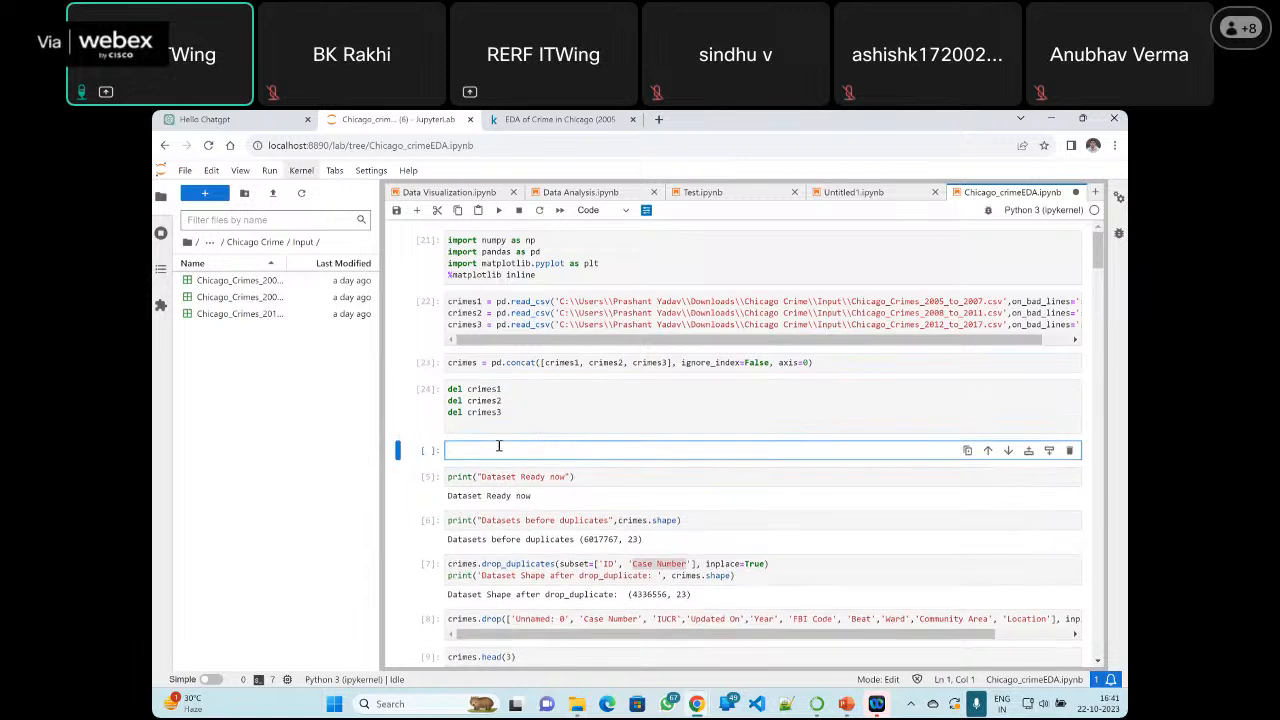
pyautogui.write('print(crimes)')
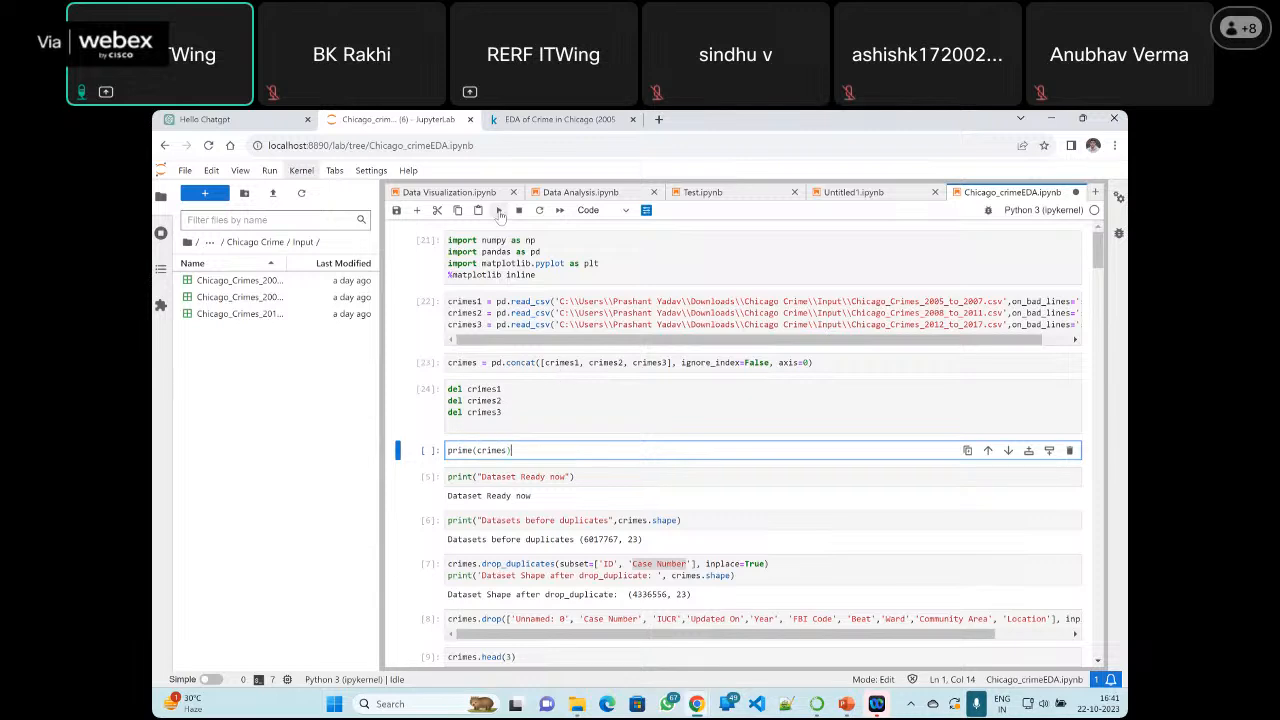
pyautogui.hotkey('shift', 'Return')
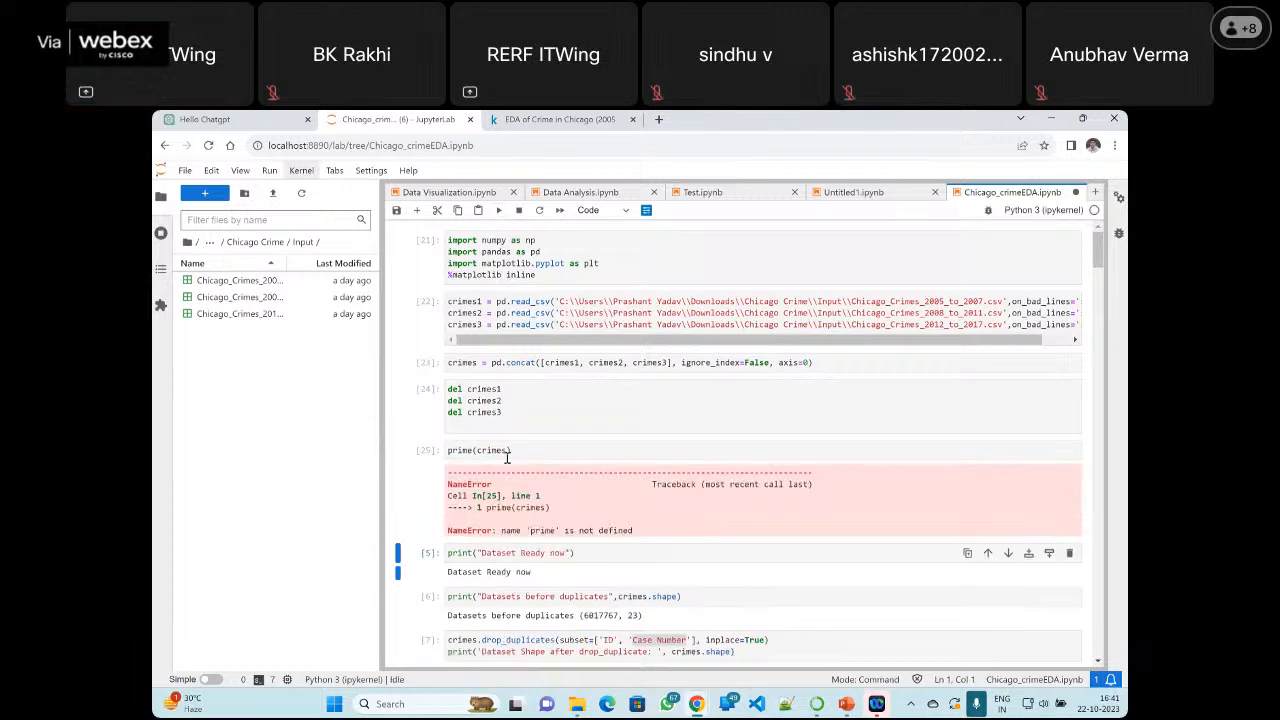
# Correct the new cell's code to print(crimes.shape) and run it
pyautogui.click(468, 451)
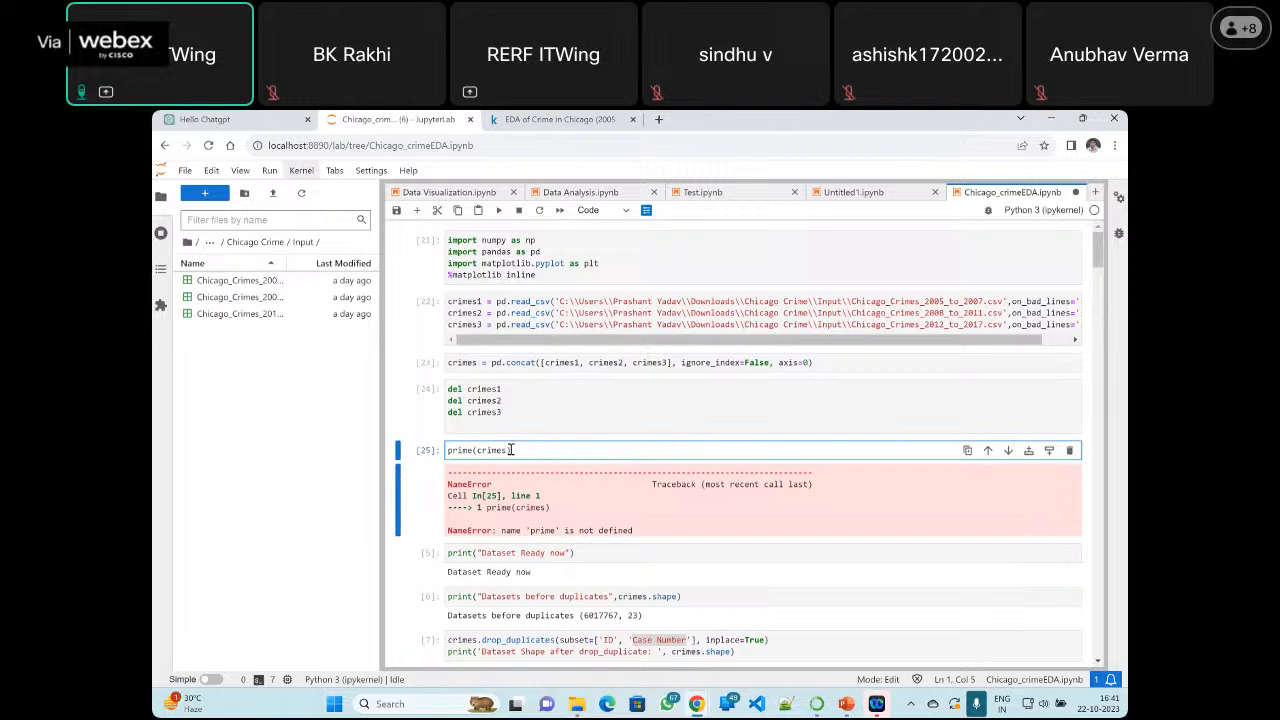
pyautogui.press('BackSpace')
pyautogui.press('BackSpace')
pyautogui.write('nt')
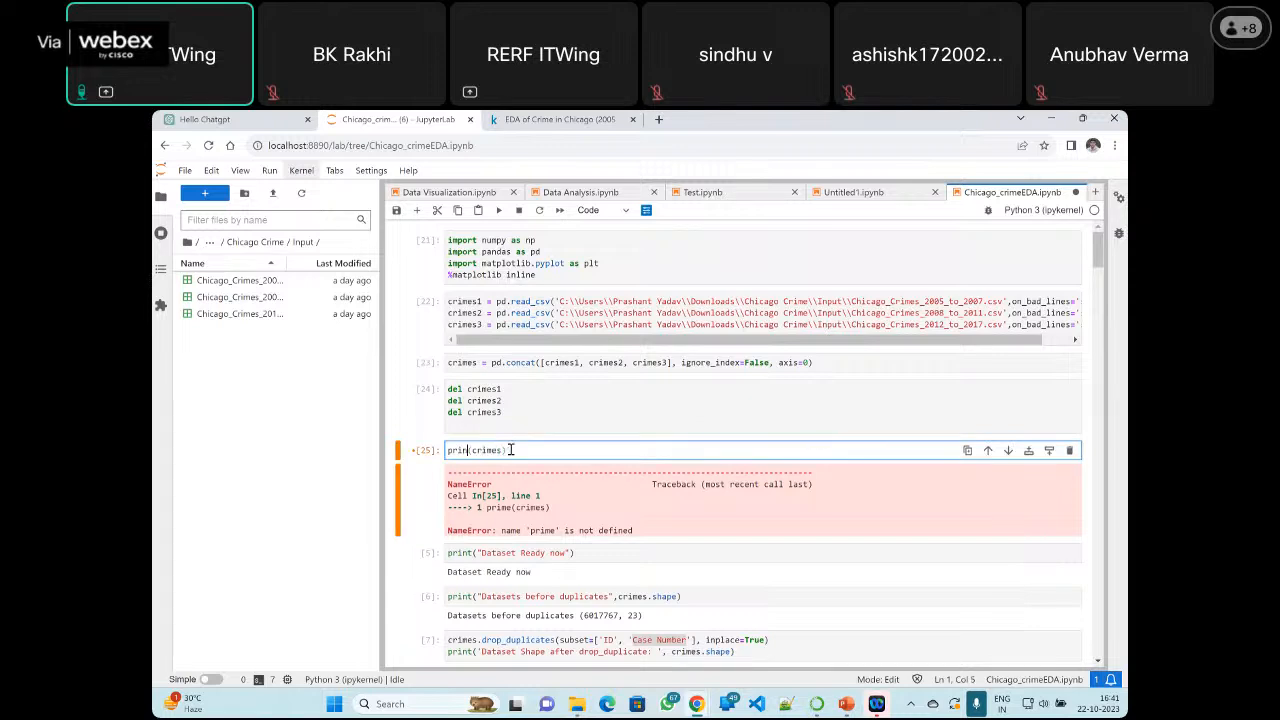
pyautogui.click(508, 450)
pyautogui.write('.s')
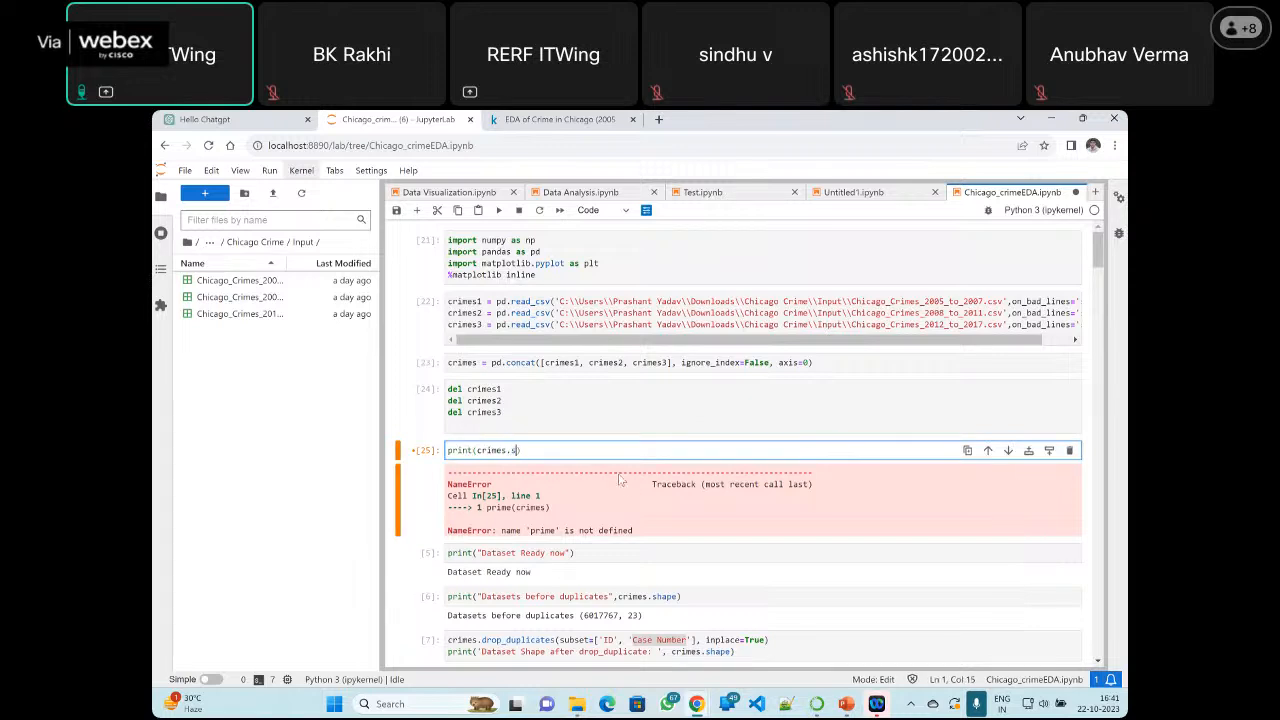
pyautogui.write('hape')
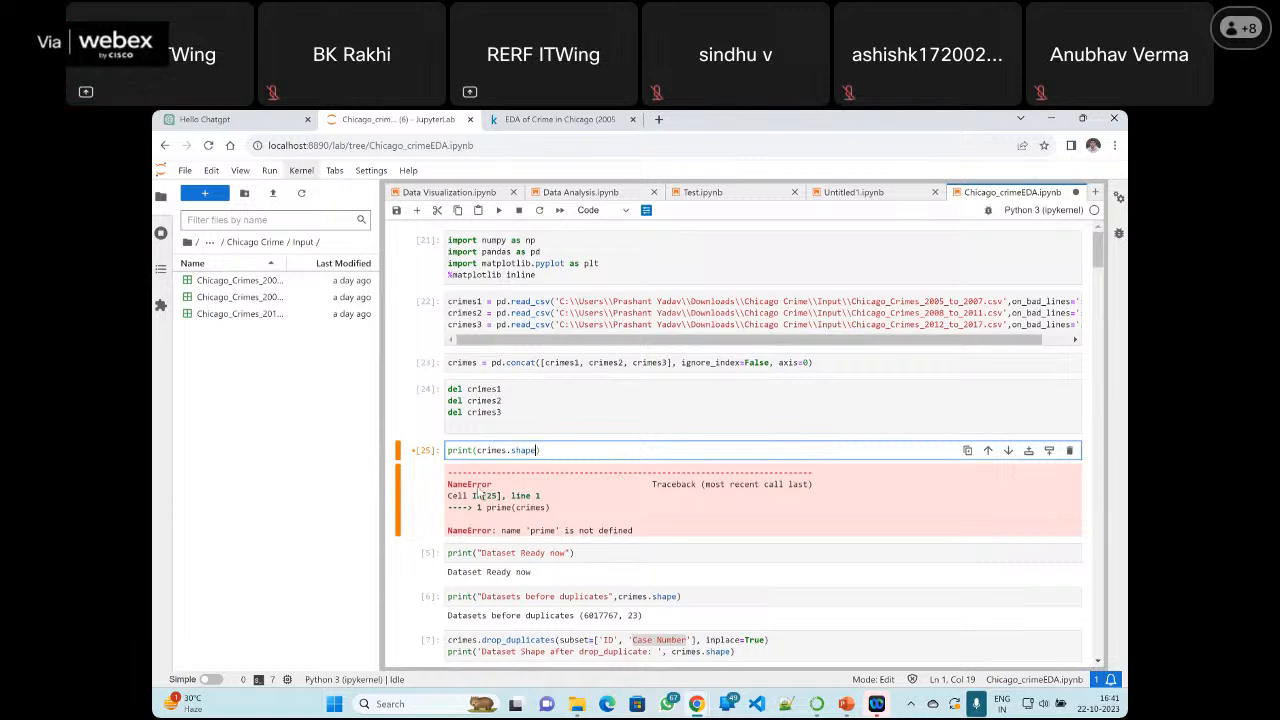
pyautogui.click(499, 210)
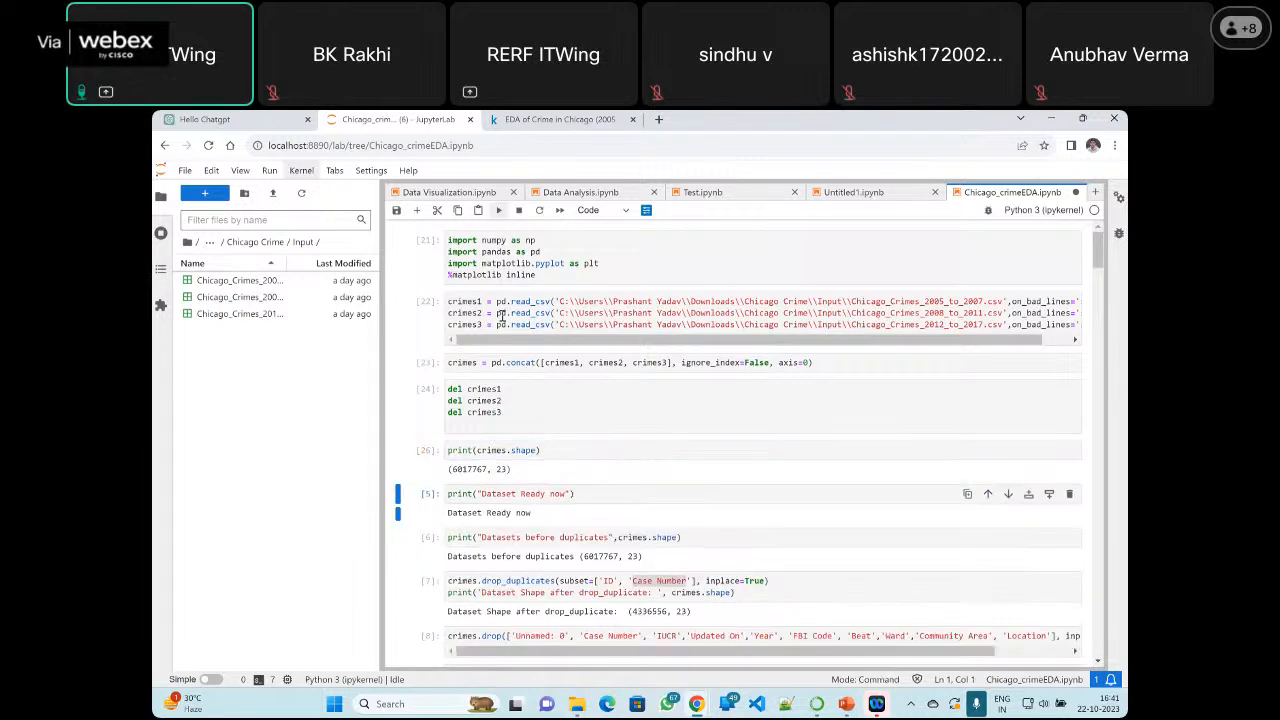
# Shorten the cell's code to print(crimes) and run it
pyautogui.click(536, 451)
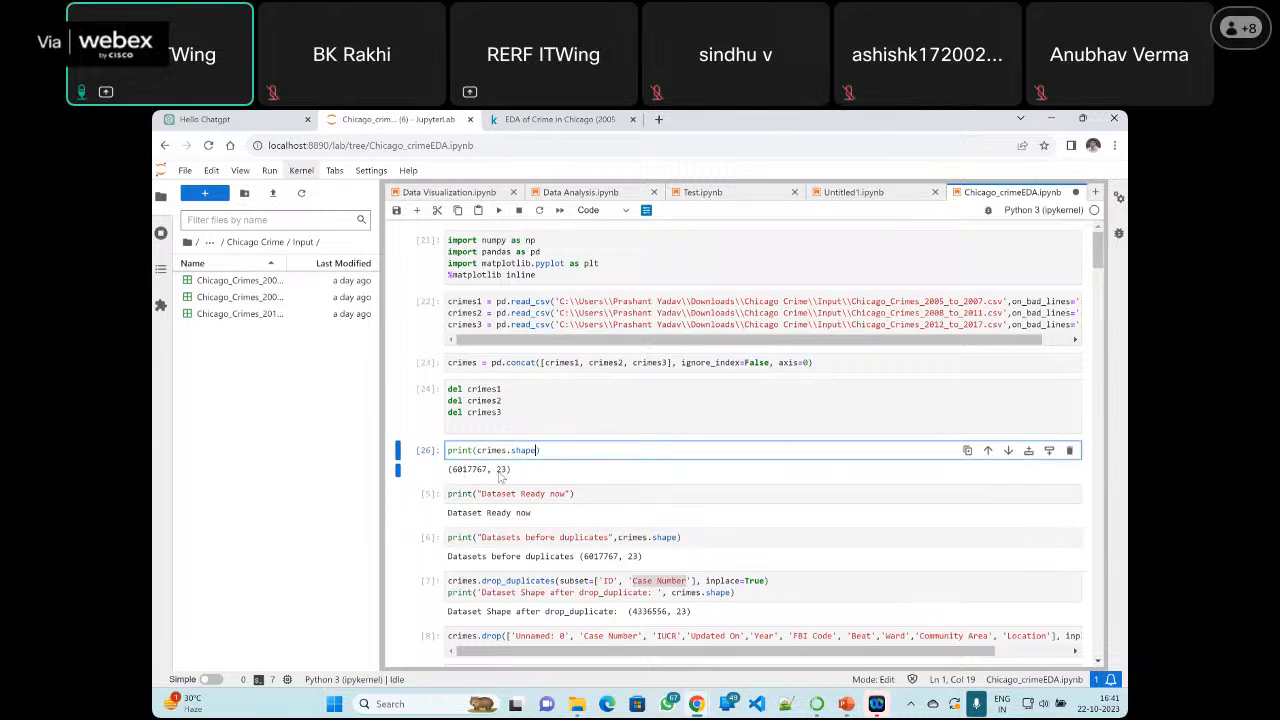
pyautogui.press('BackSpace')
pyautogui.press('BackSpace')
pyautogui.press('BackSpace')
pyautogui.press('BackSpace')
pyautogui.press('BackSpace')
pyautogui.click(499, 210)
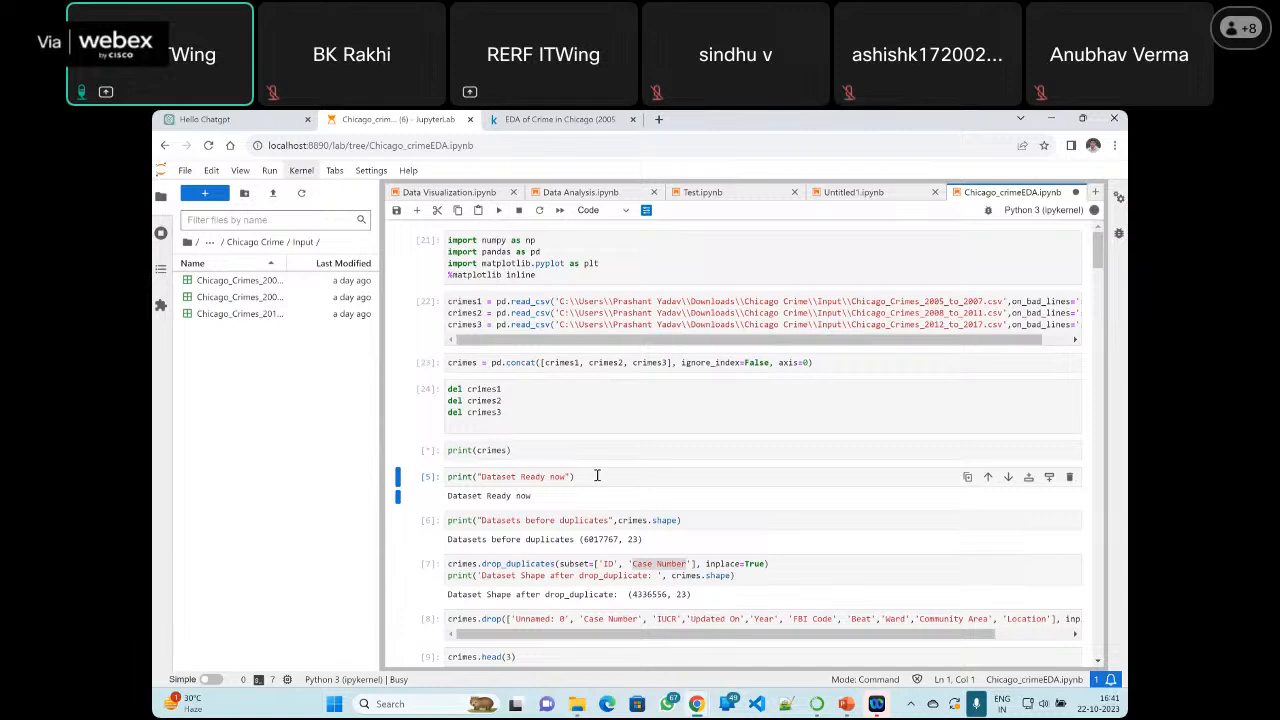
# Review the printed crimes dataframe and highlight the column and row counts at its end
pyautogui.scroll(-5, 625, 480)
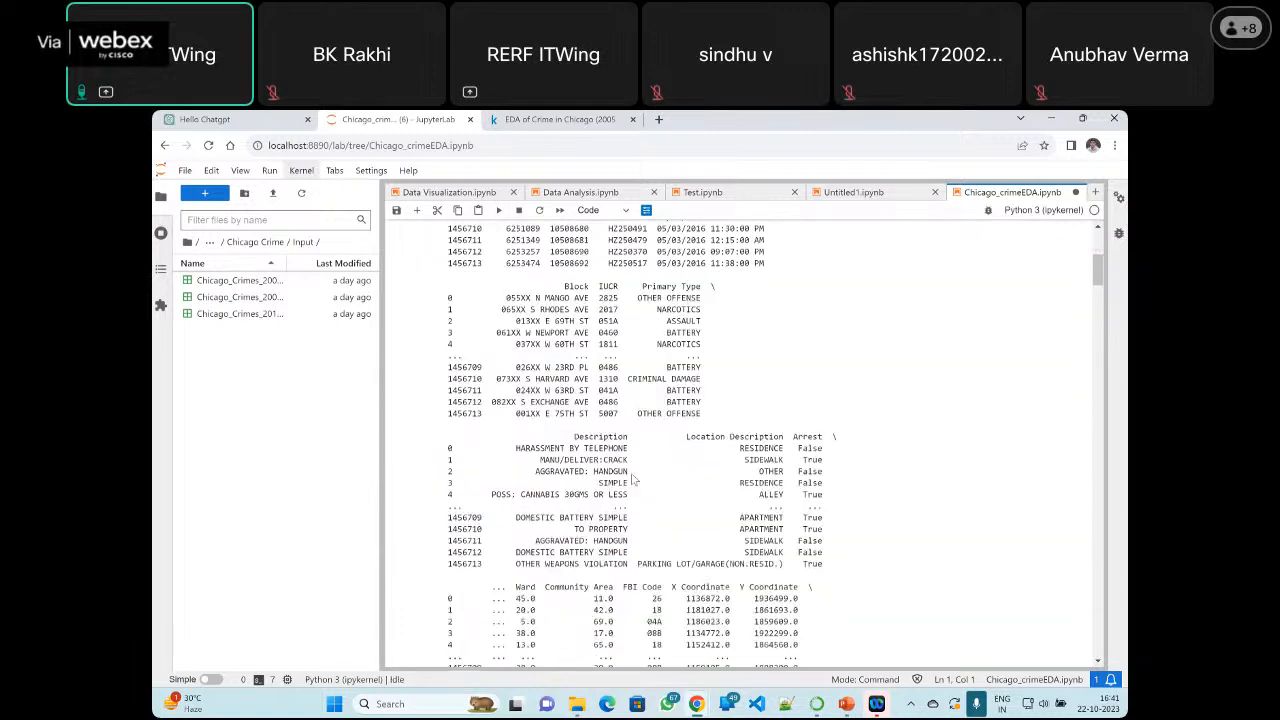
pyautogui.scroll(-3, 632, 481)
pyautogui.scroll(-3, 632, 470)
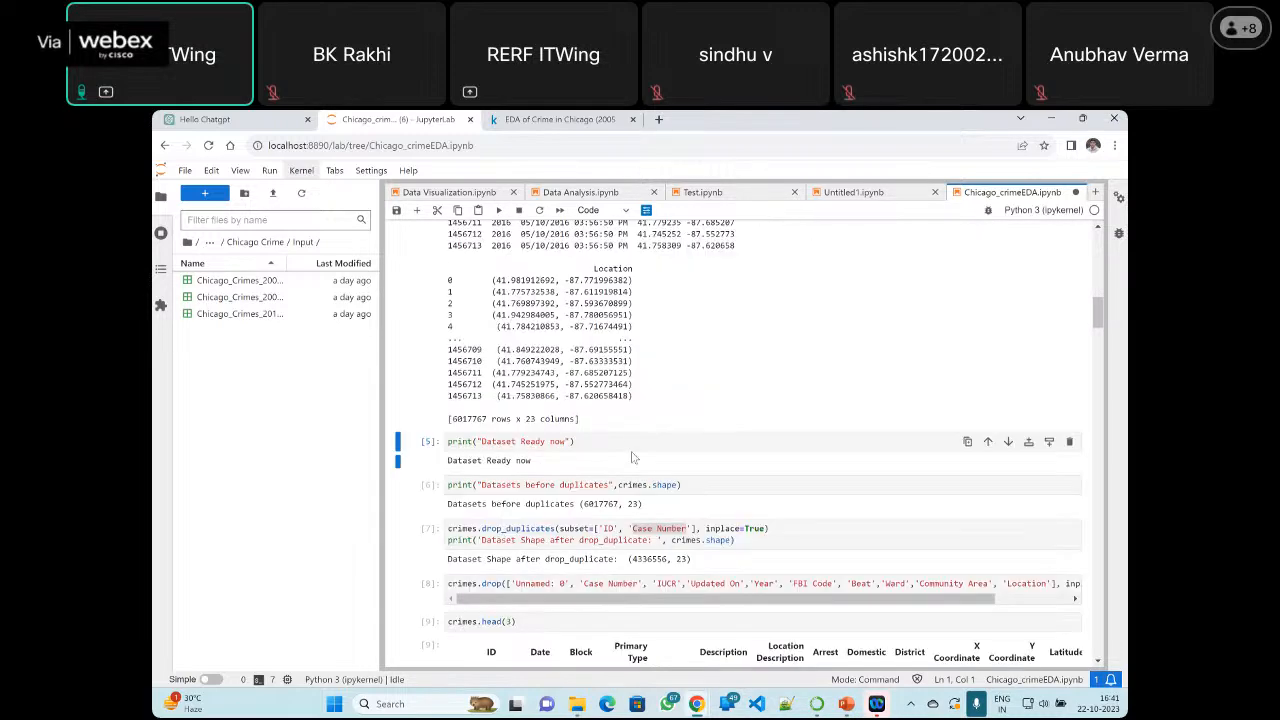
pyautogui.scroll(2, 752, 461)
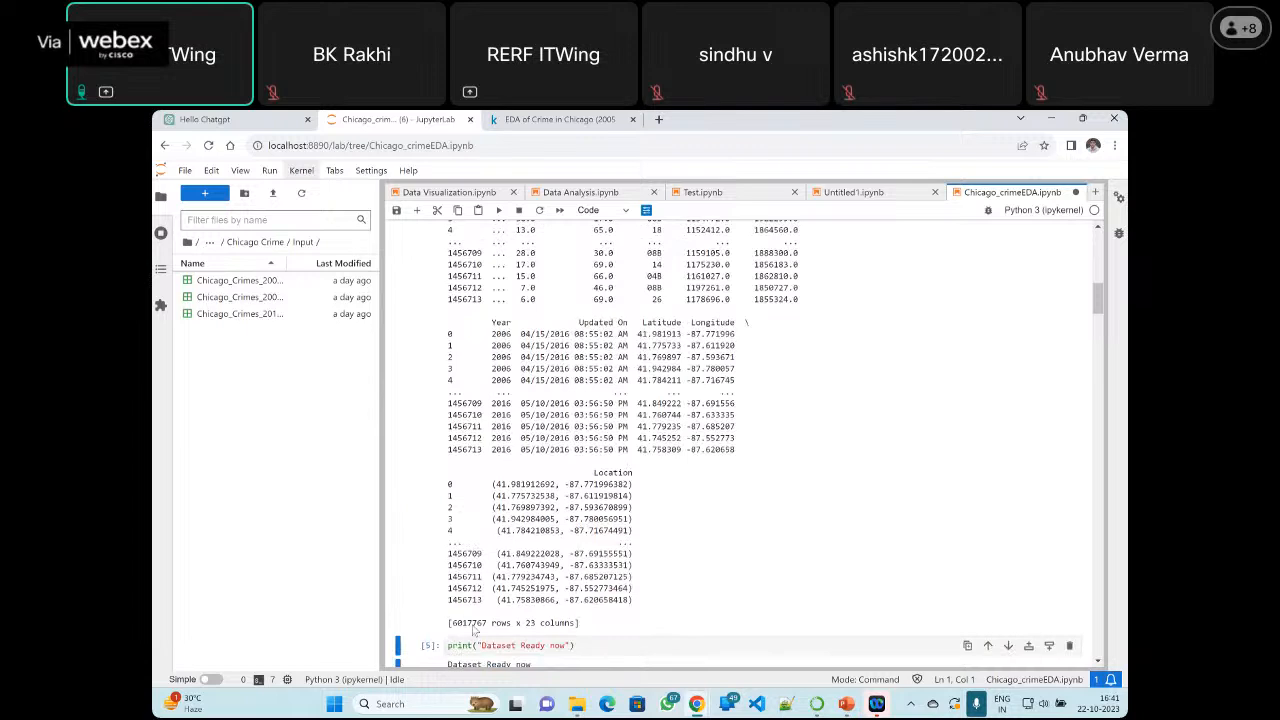
pyautogui.doubleClick(530, 623)
pyautogui.moveTo(563, 627); pyautogui.dragTo(576, 627)
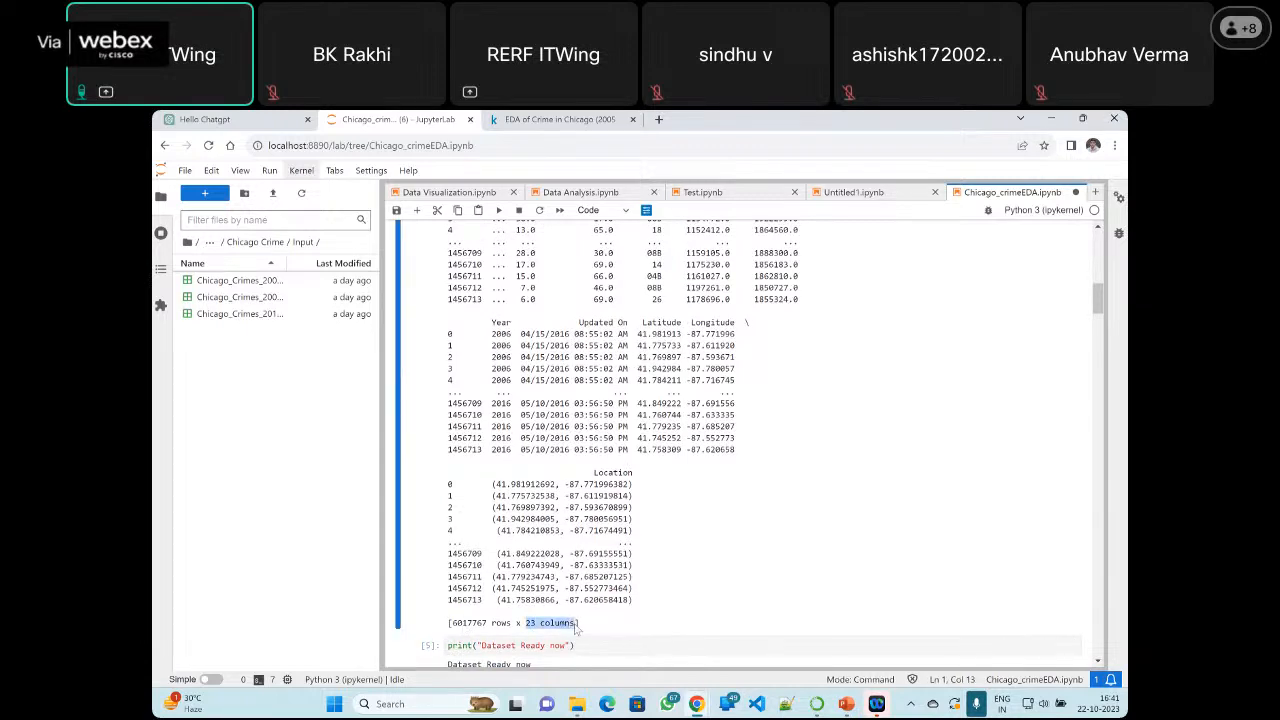
pyautogui.moveTo(453, 625); pyautogui.dragTo(511, 627)
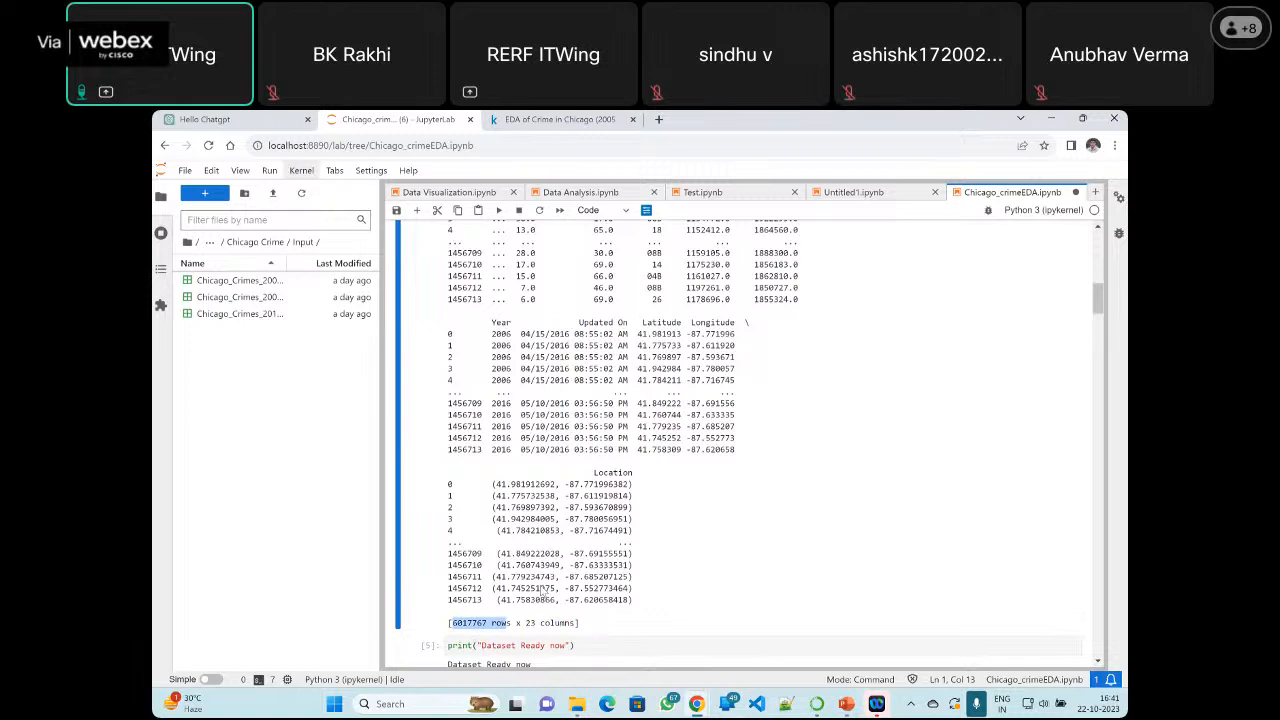
pyautogui.scroll(-5, 607, 376)
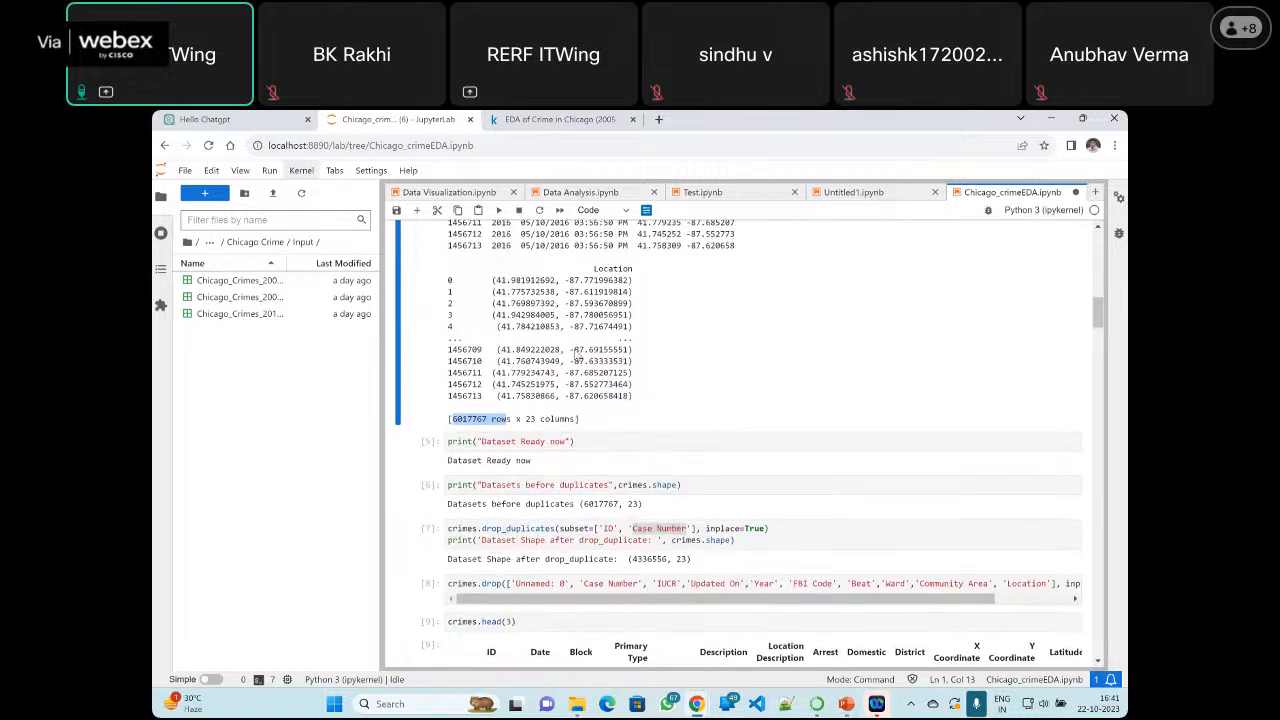
# Delete the temporary print(crimes) cell together with its output
pyautogui.scroll(9, 577, 356)
pyautogui.scroll(10, 577, 355)
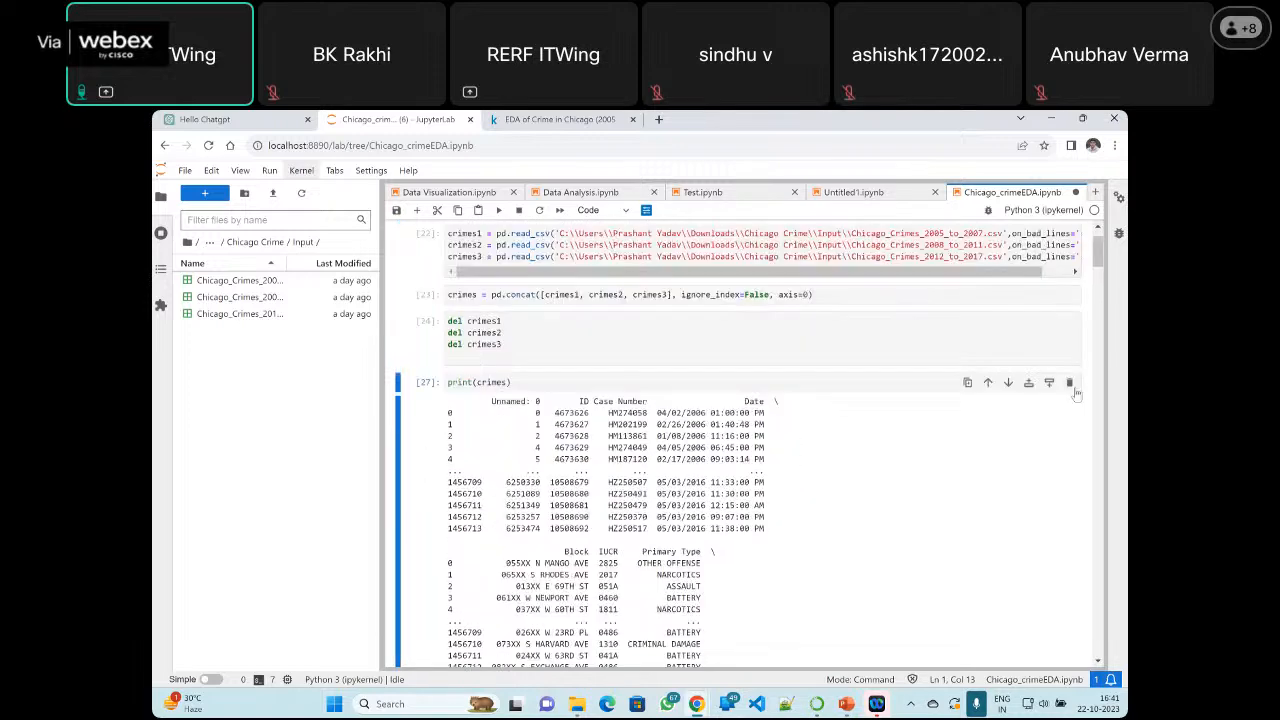
pyautogui.press('d')
pyautogui.press('d')
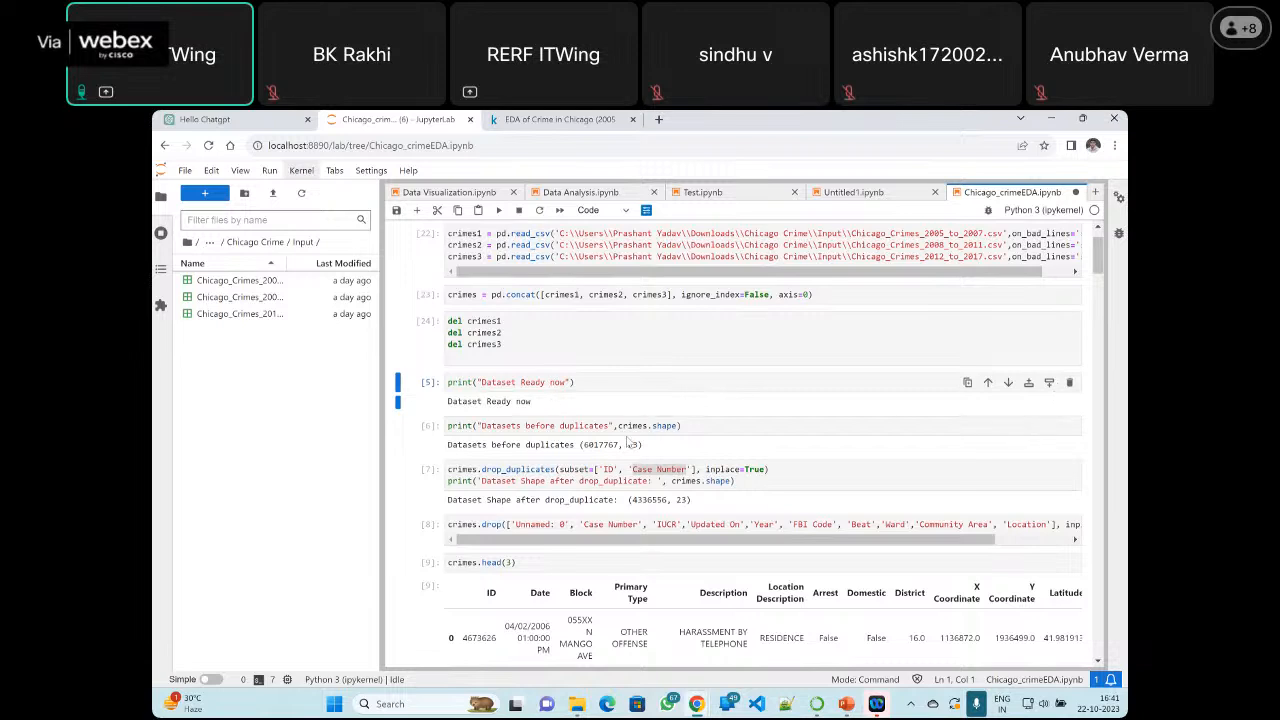
# Highlight the 'ID' and 'Case Number' subset in the drop_duplicates cell and the shape printed beneath it
pyautogui.scroll(-1, 620, 440)
pyautogui.moveTo(642, 386); pyautogui.dragTo(444, 378)
pyautogui.click(566, 412)
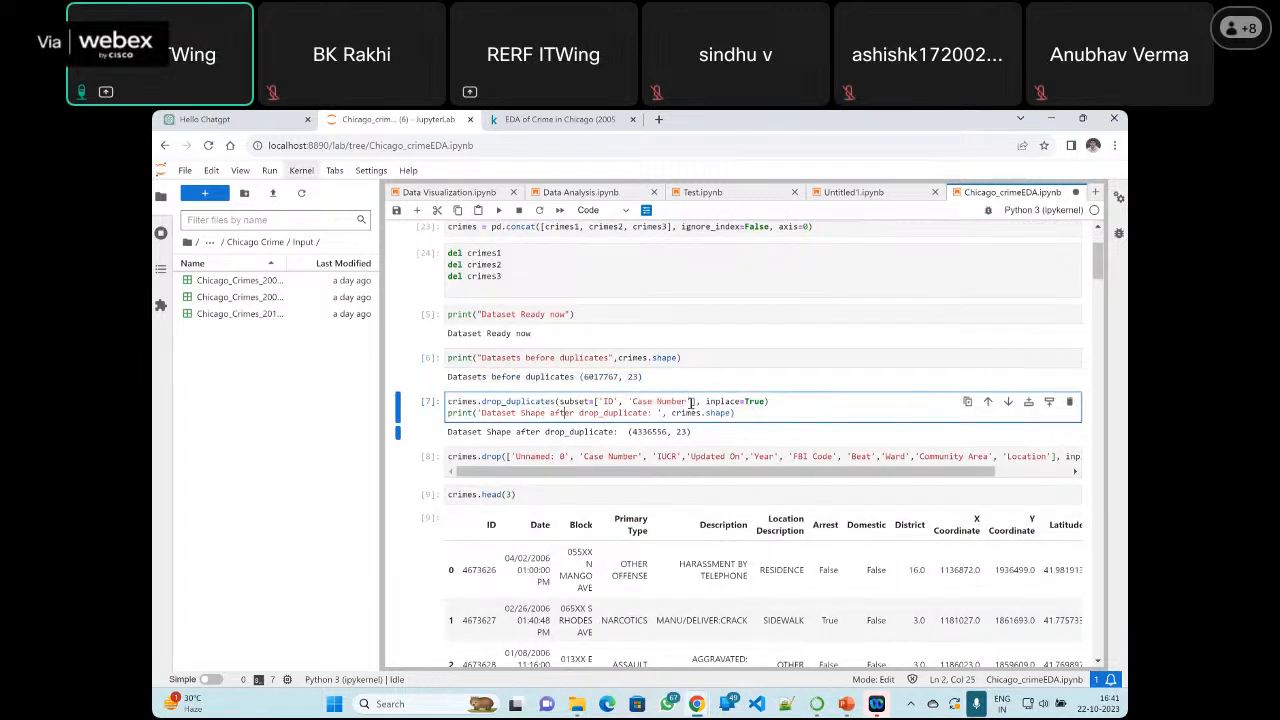
pyautogui.moveTo(481, 403); pyautogui.dragTo(695, 401)
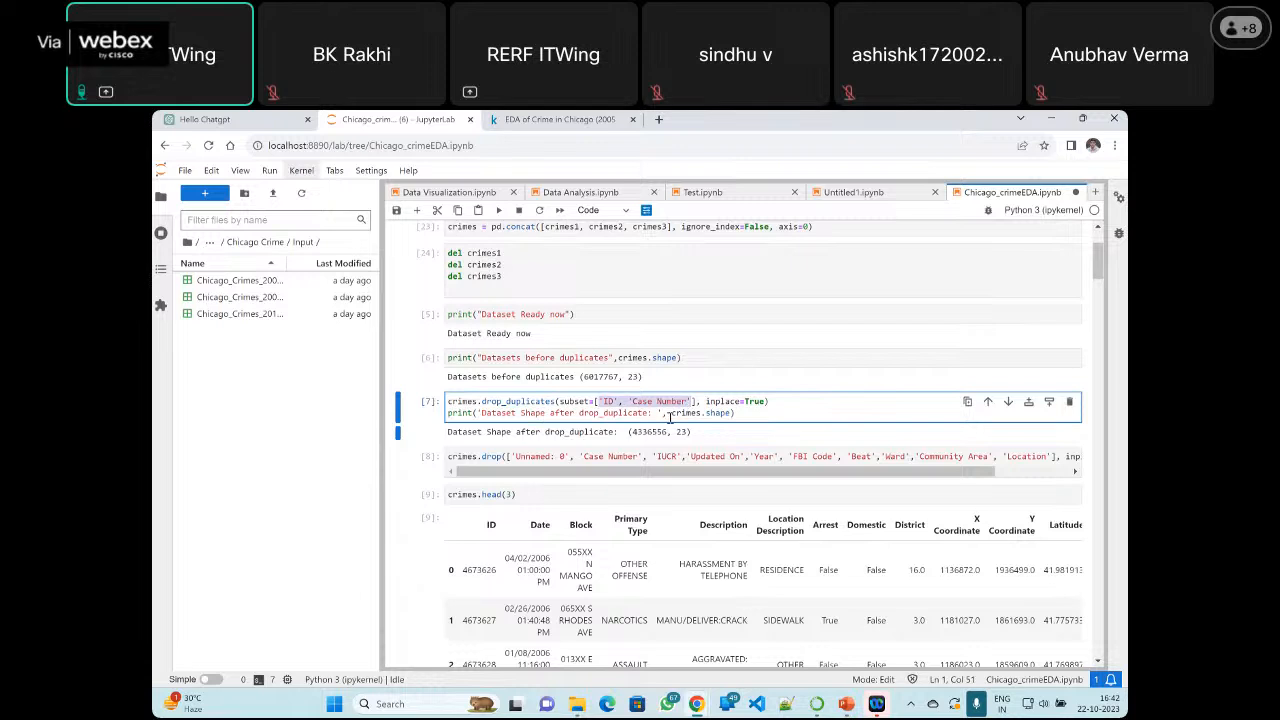
pyautogui.moveTo(629, 432); pyautogui.dragTo(695, 433)
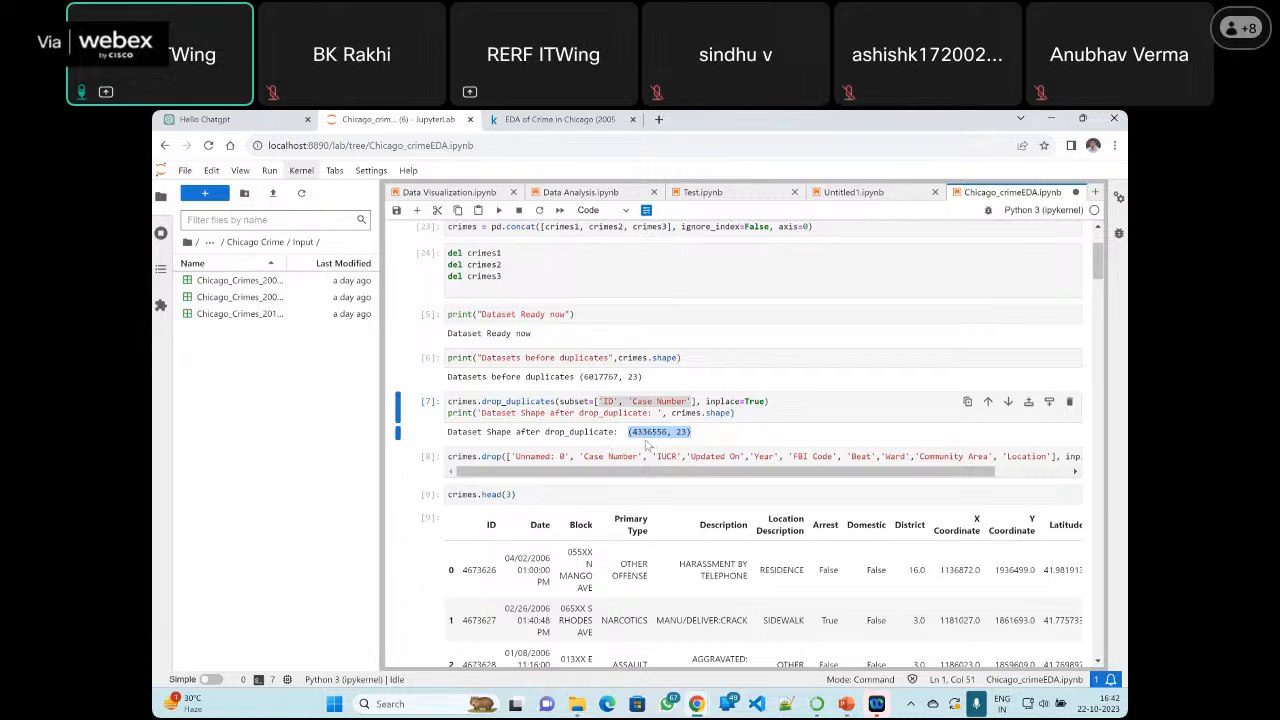
# Run the "Dataset Ready now" cell and the cell printing the shape before duplicates
pyautogui.click(550, 314)
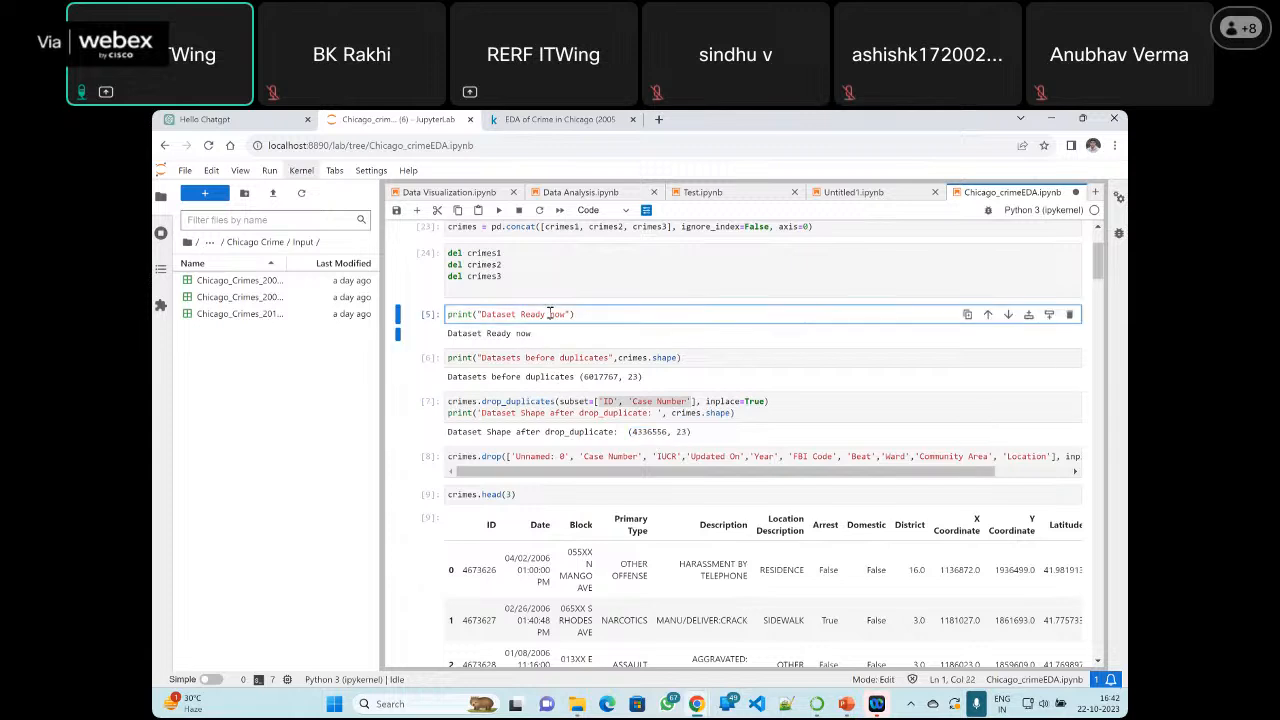
pyautogui.click(499, 210)
pyautogui.click(528, 357)
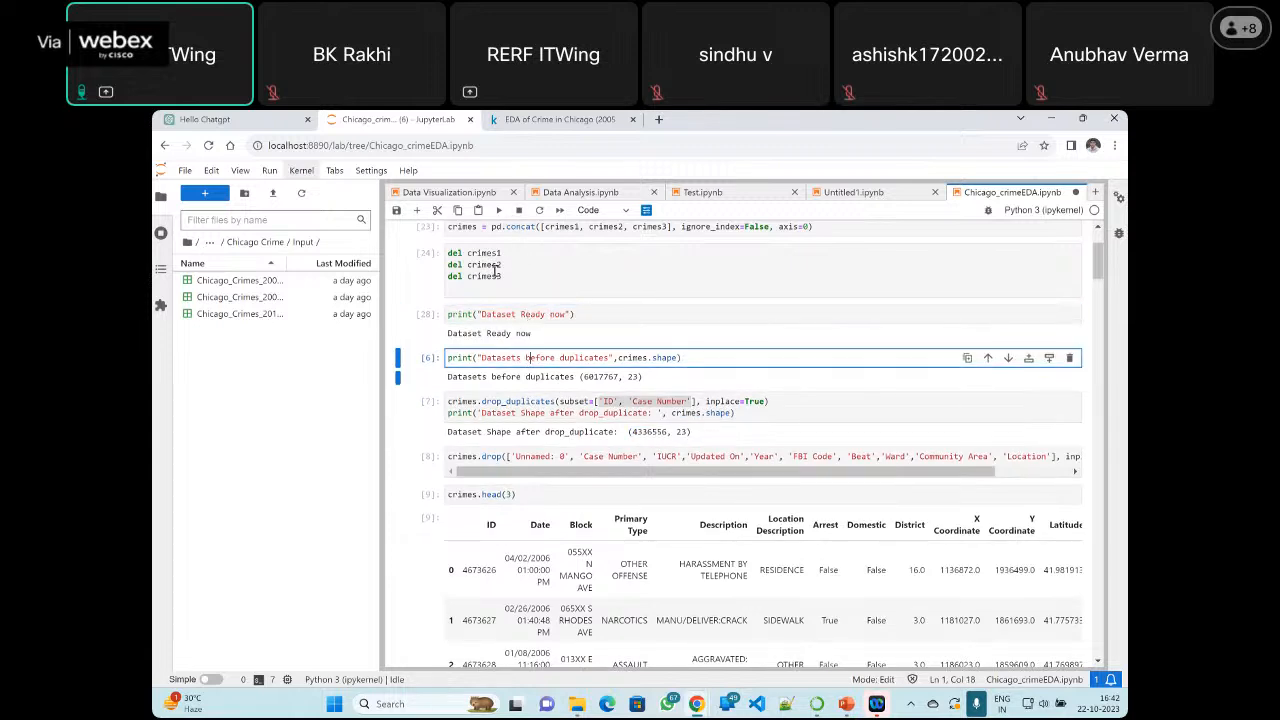
pyautogui.click(499, 210)
# Run the crimes.drop_duplicates cell and wait for the kernel to finish
pyautogui.click(570, 412)
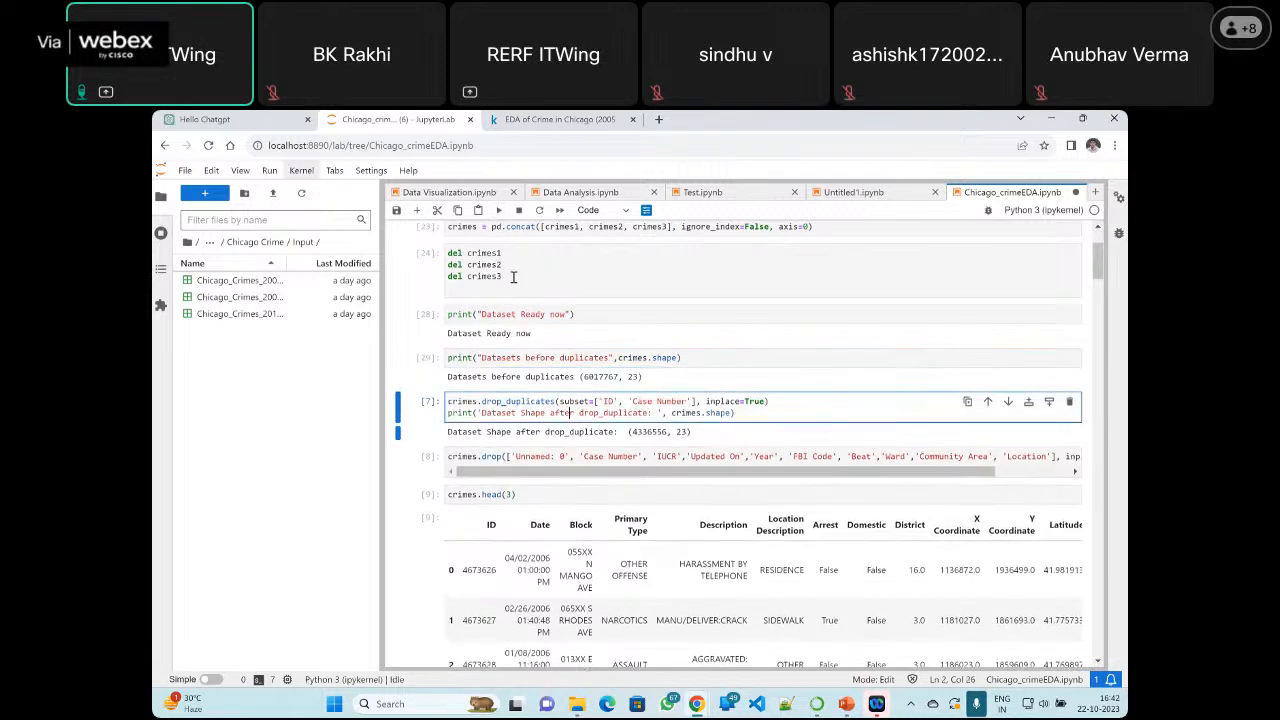
pyautogui.click(499, 210)
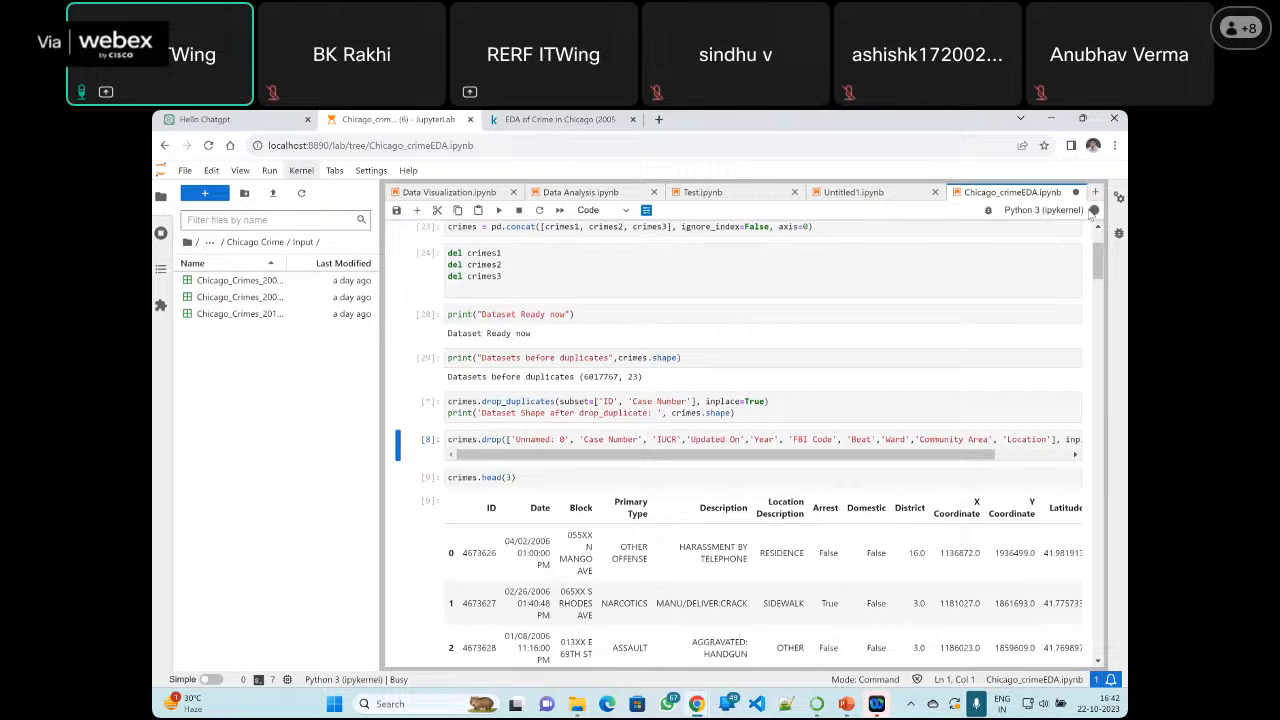
pyautogui.moveTo(1096, 213)
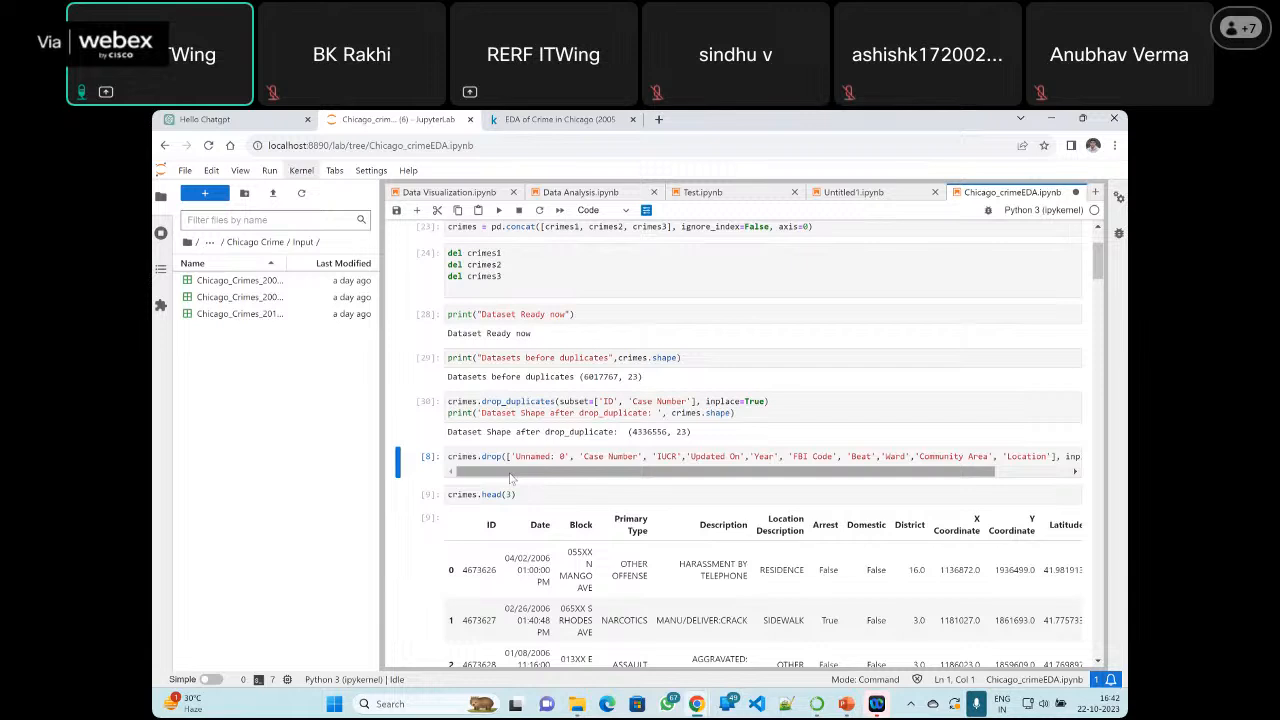
# Highlight drop and 'Unnamed' in the crimes.drop cell, and examine the remaining column names and the inplace and axis arguments
pyautogui.click(483, 456)
pyautogui.doubleClick(488, 456)
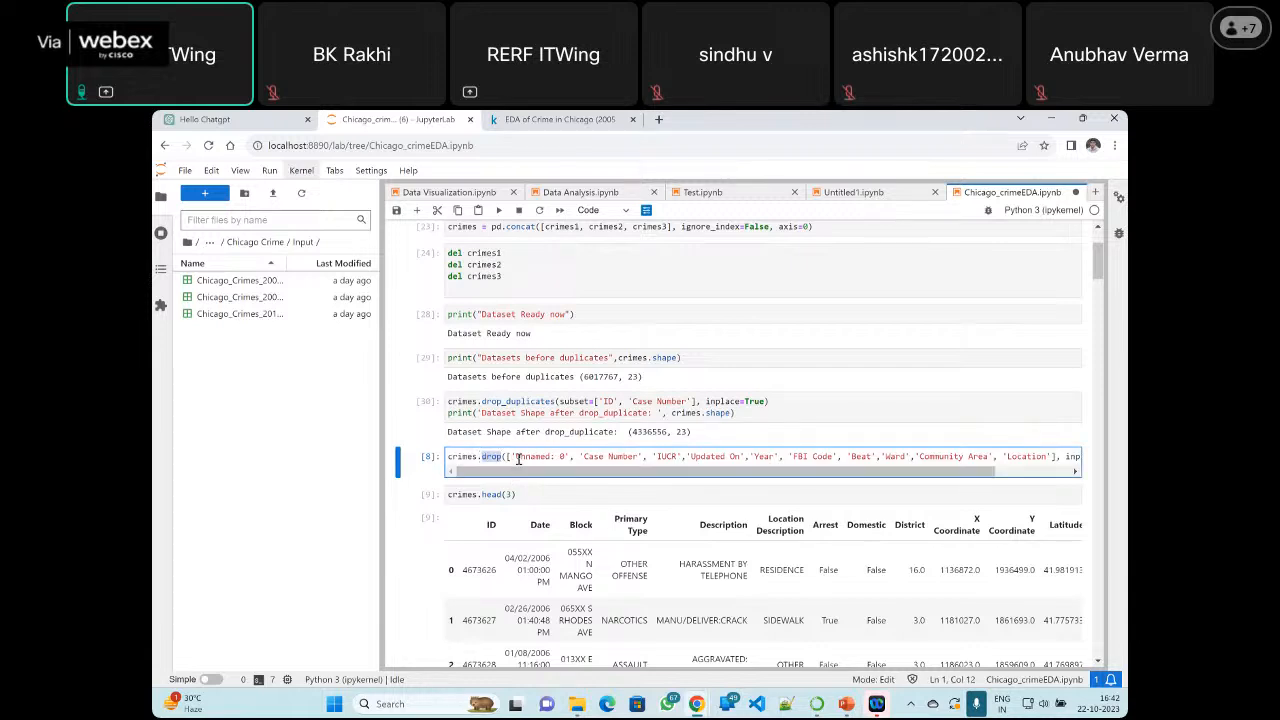
pyautogui.moveTo(519, 456); pyautogui.dragTo(565, 472)
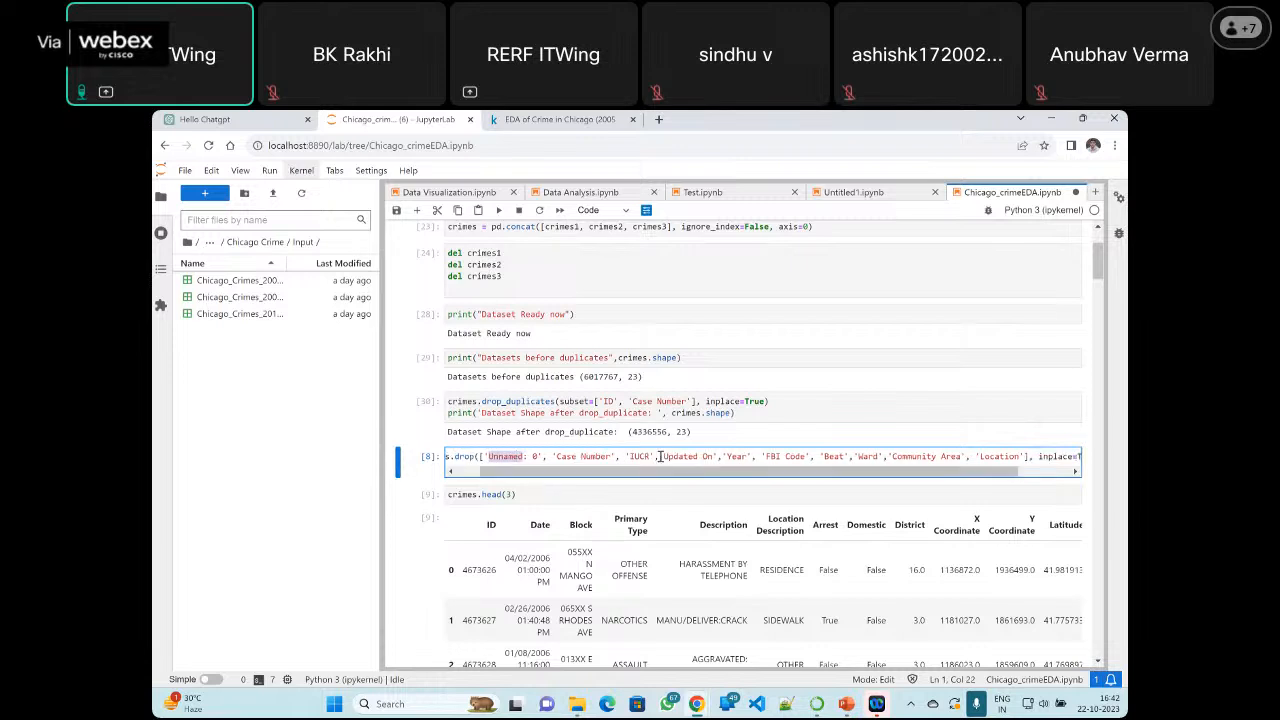
pyautogui.moveTo(760, 472); pyautogui.dragTo(813, 458)
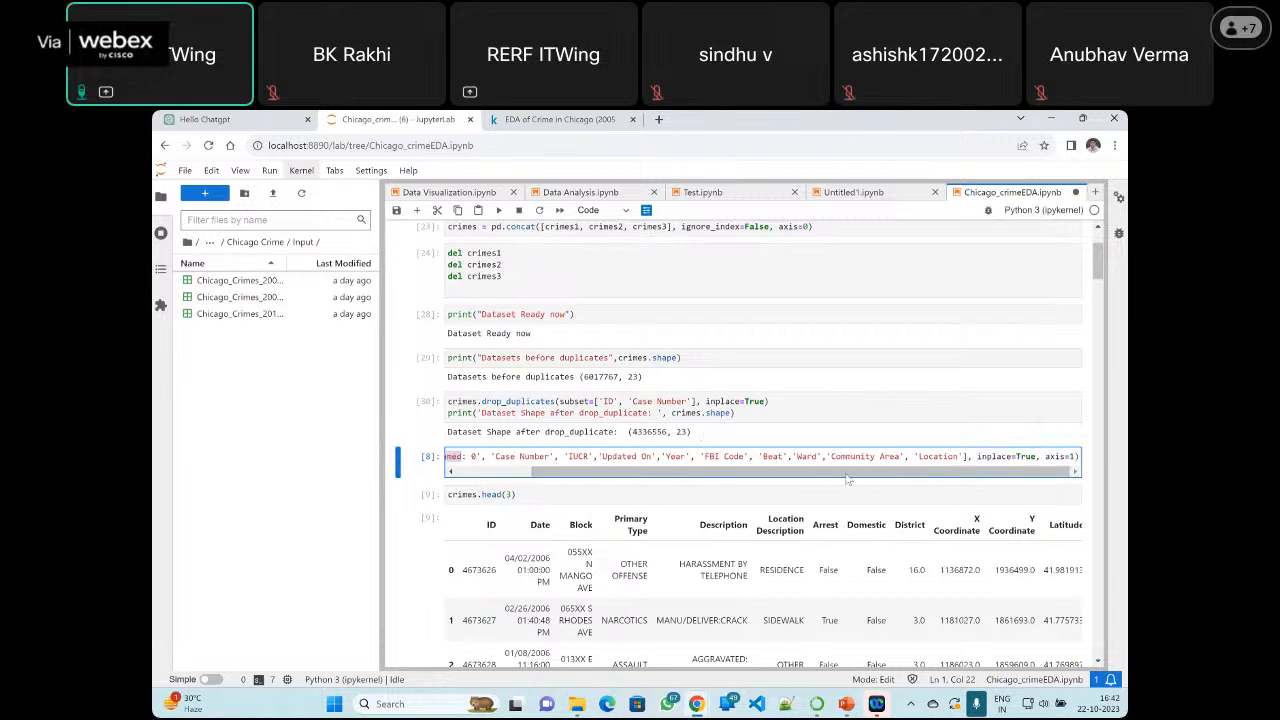
pyautogui.hscroll(-3, 668, 456)
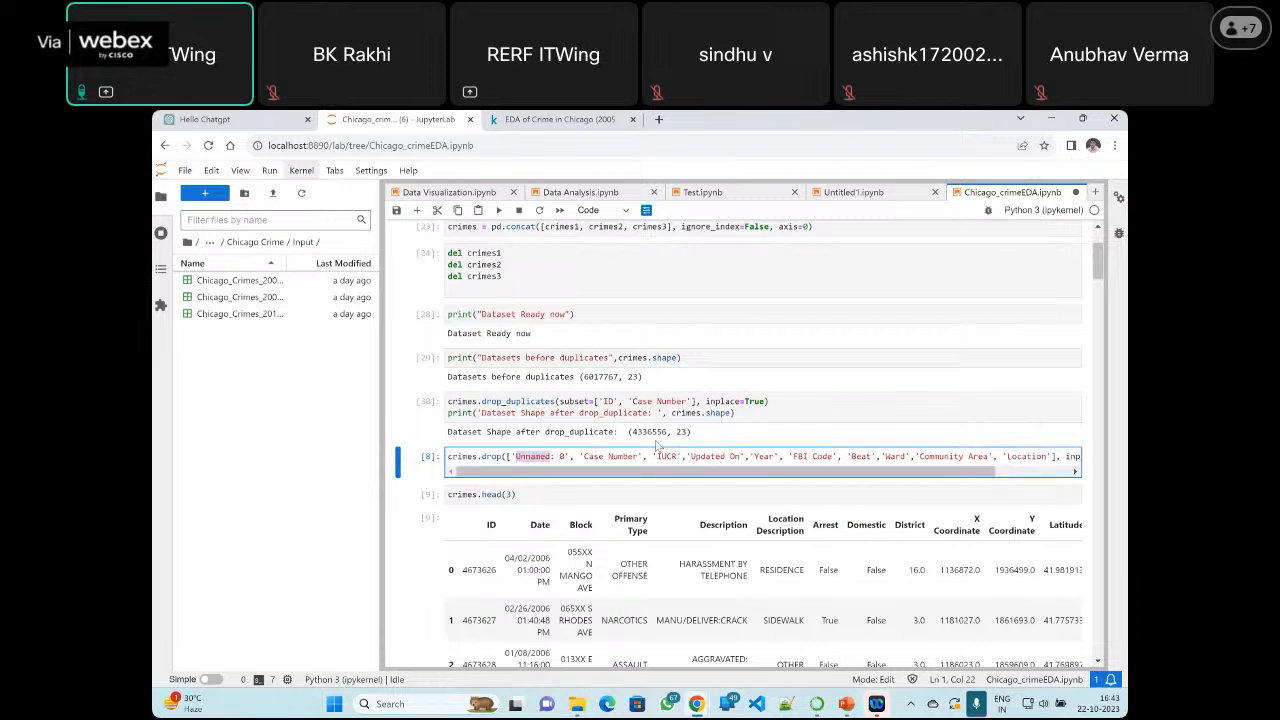
# Run the crimes.drop cell to remove the unneeded columns from the crimes dataframe
pyautogui.click(499, 210)
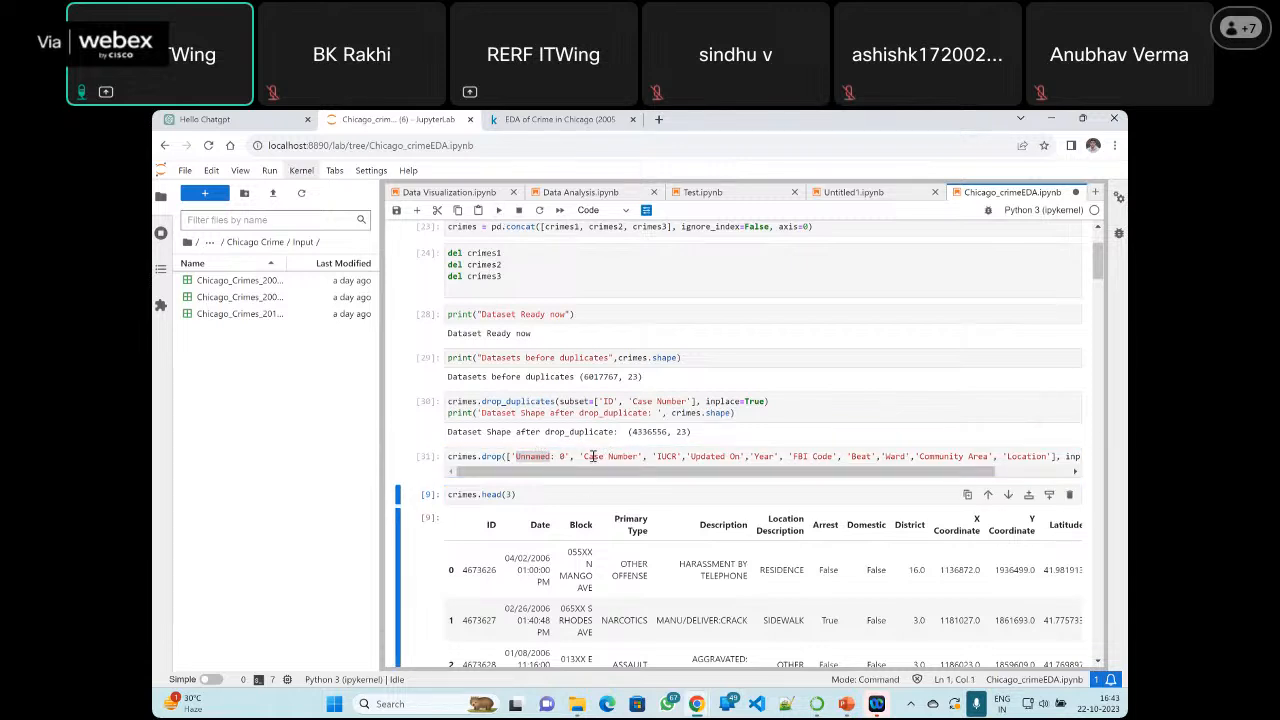
pyautogui.scroll(-3, 593, 456)
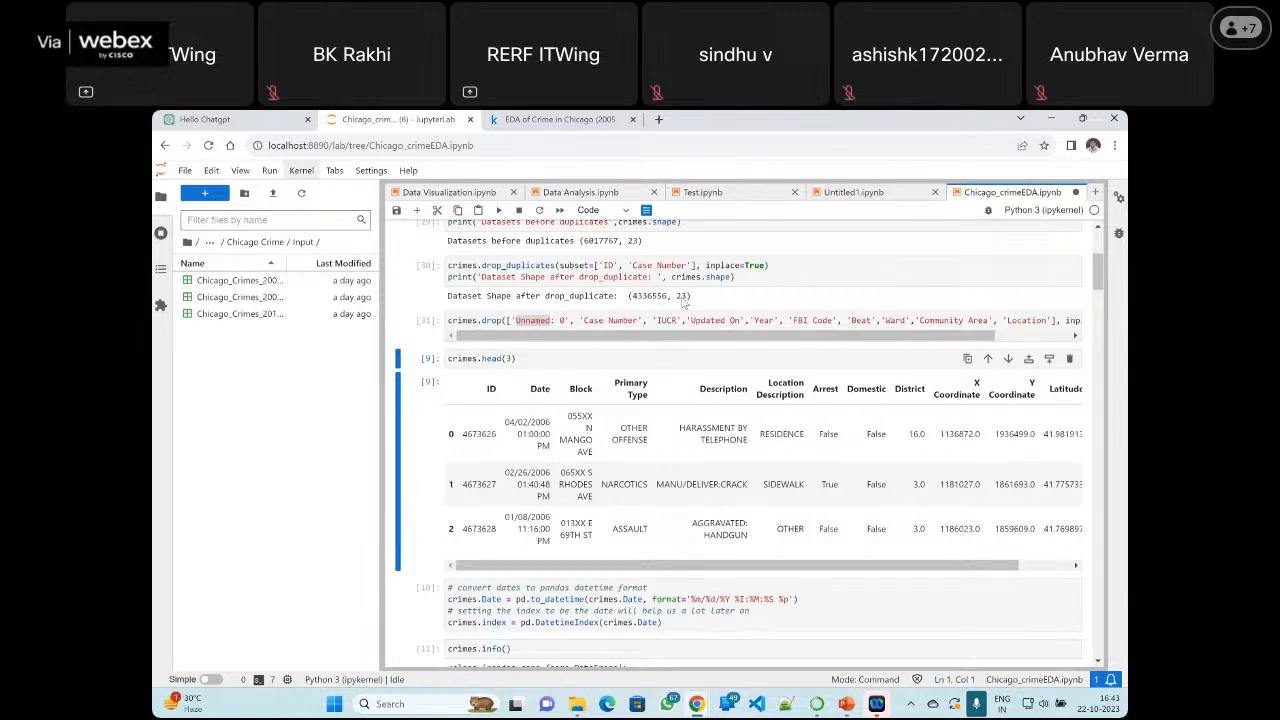
pyautogui.click(595, 321)
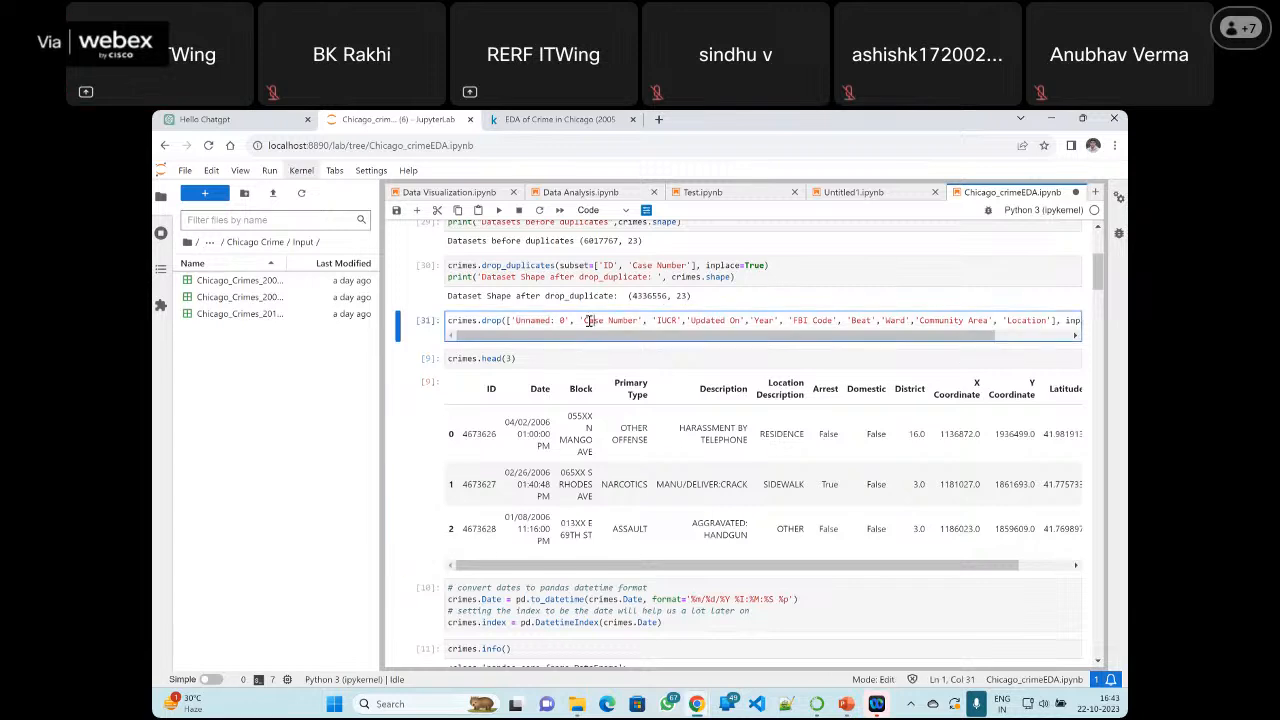
# Insert a cell above crimes.head(3), enter crime.shape in it, and run it
pyautogui.click(922, 360)
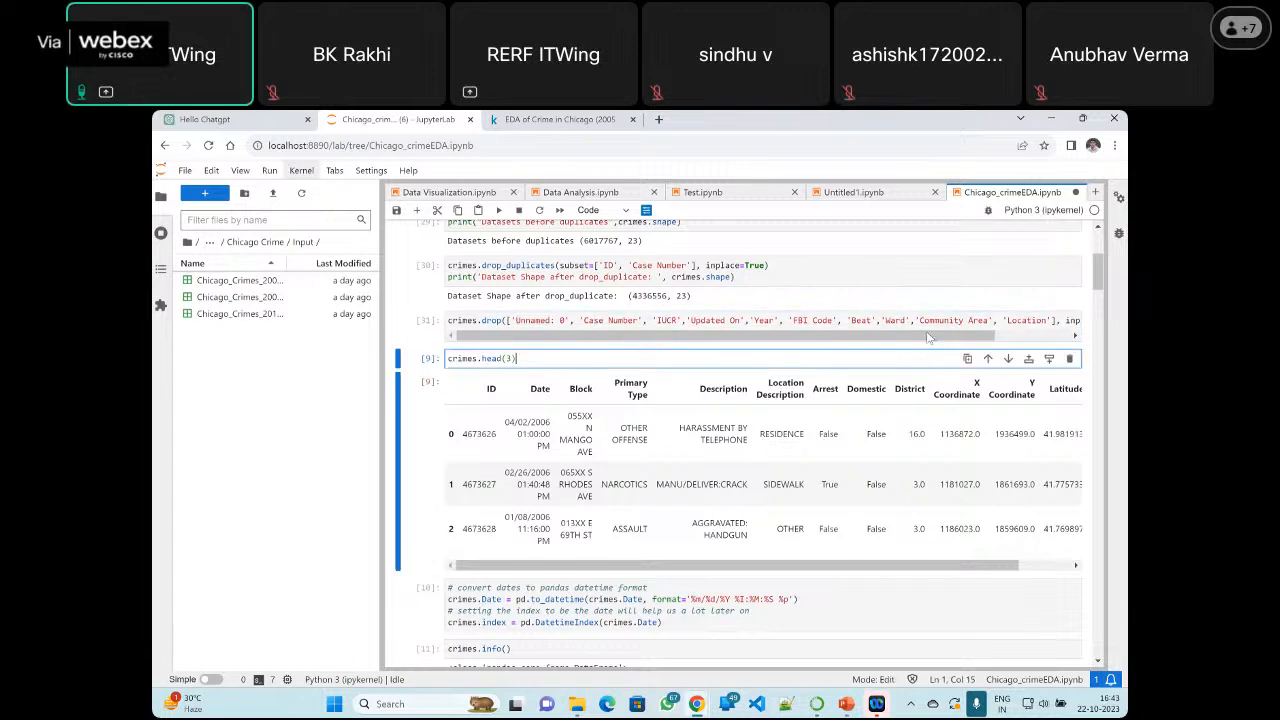
pyautogui.click(1028, 359)
pyautogui.click(486, 360)
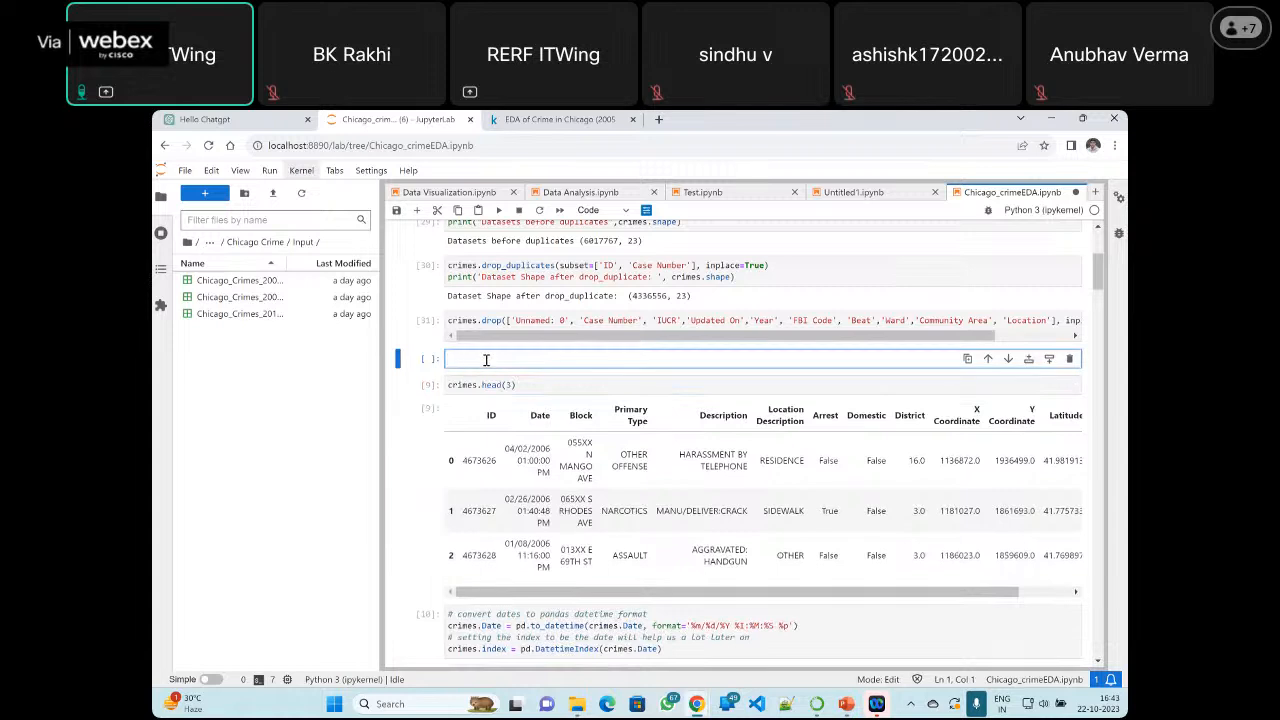
pyautogui.write('crime')
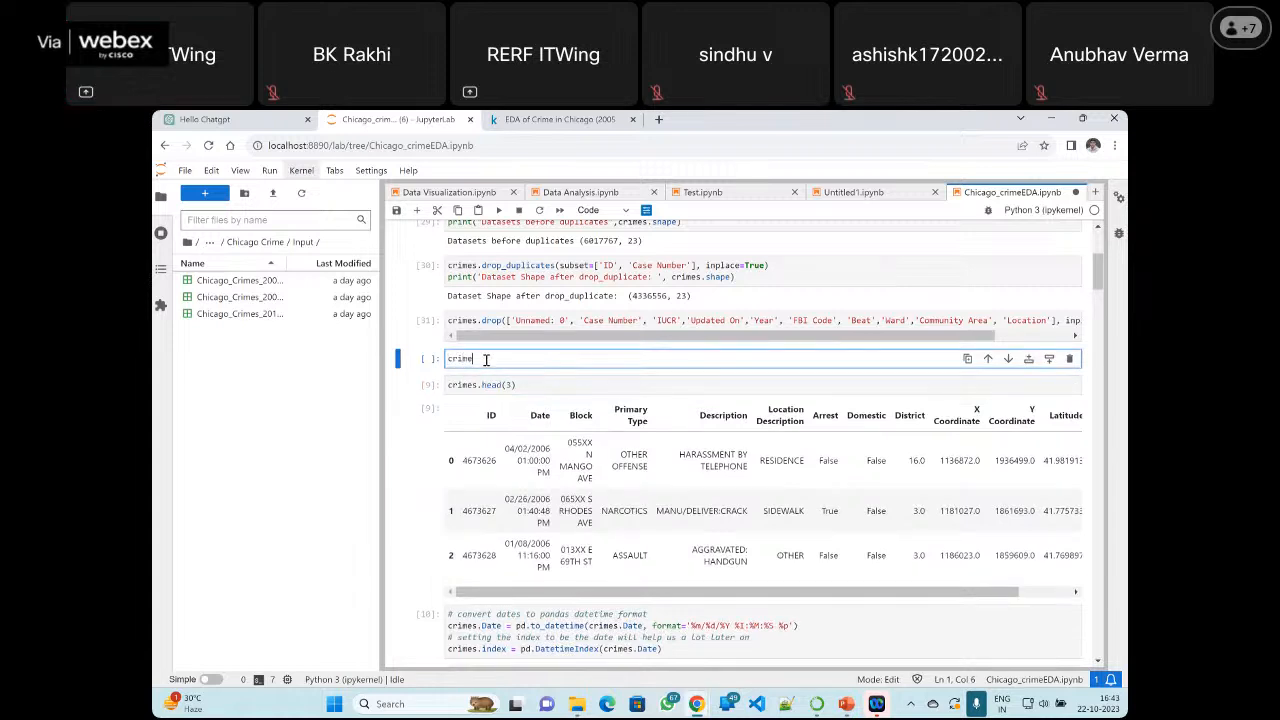
pyautogui.write('.shape')
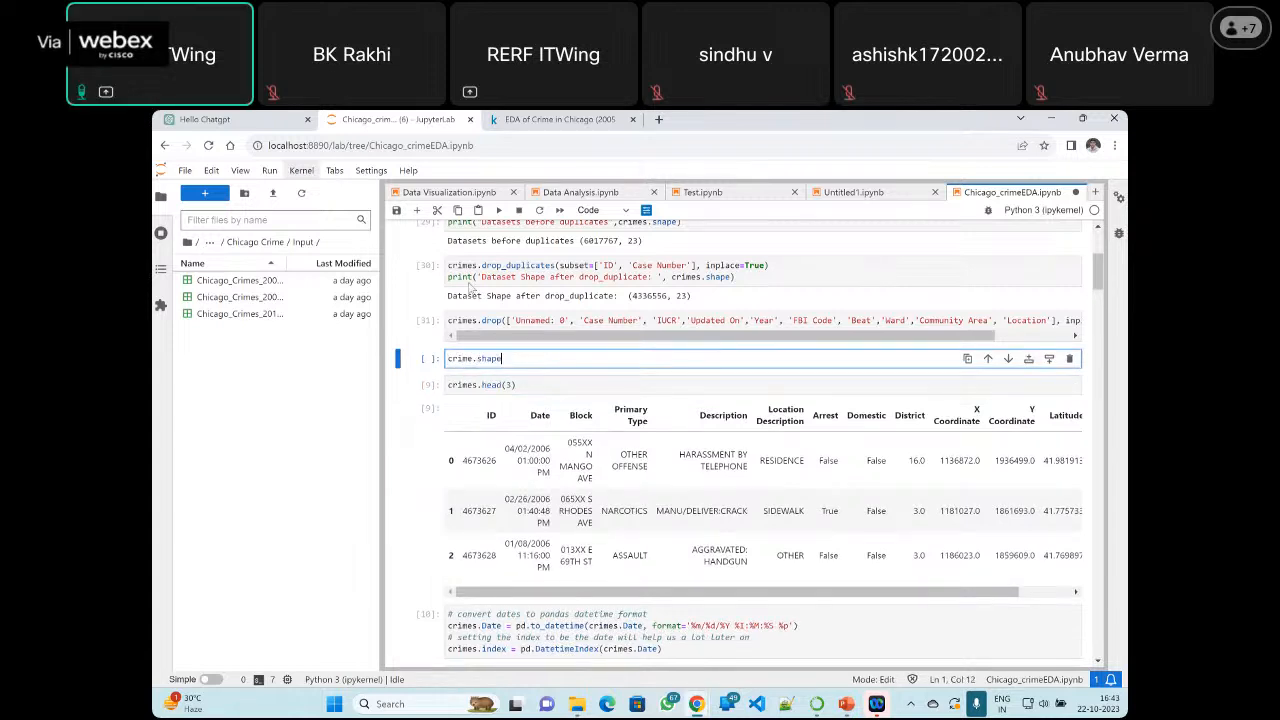
pyautogui.click(500, 210)
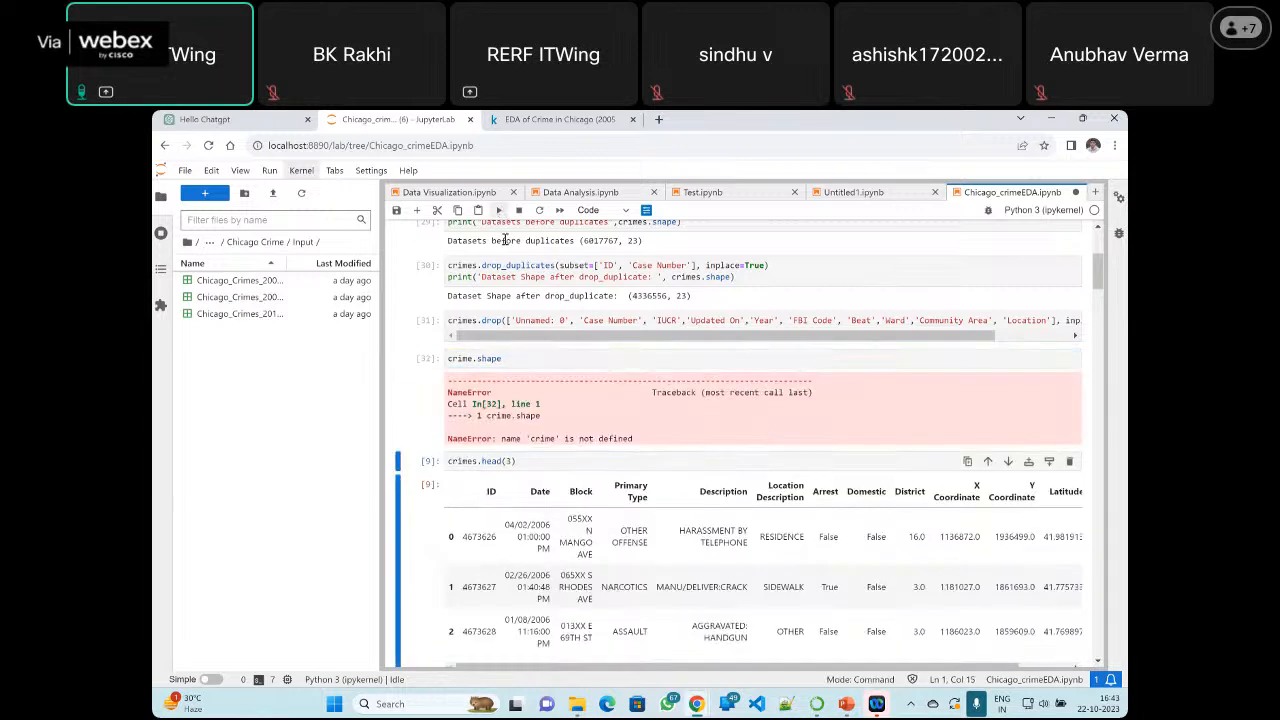
# Wrap the new cell's expression in print() so it reads print(crime.shape), and rerun it
pyautogui.click(447, 359)
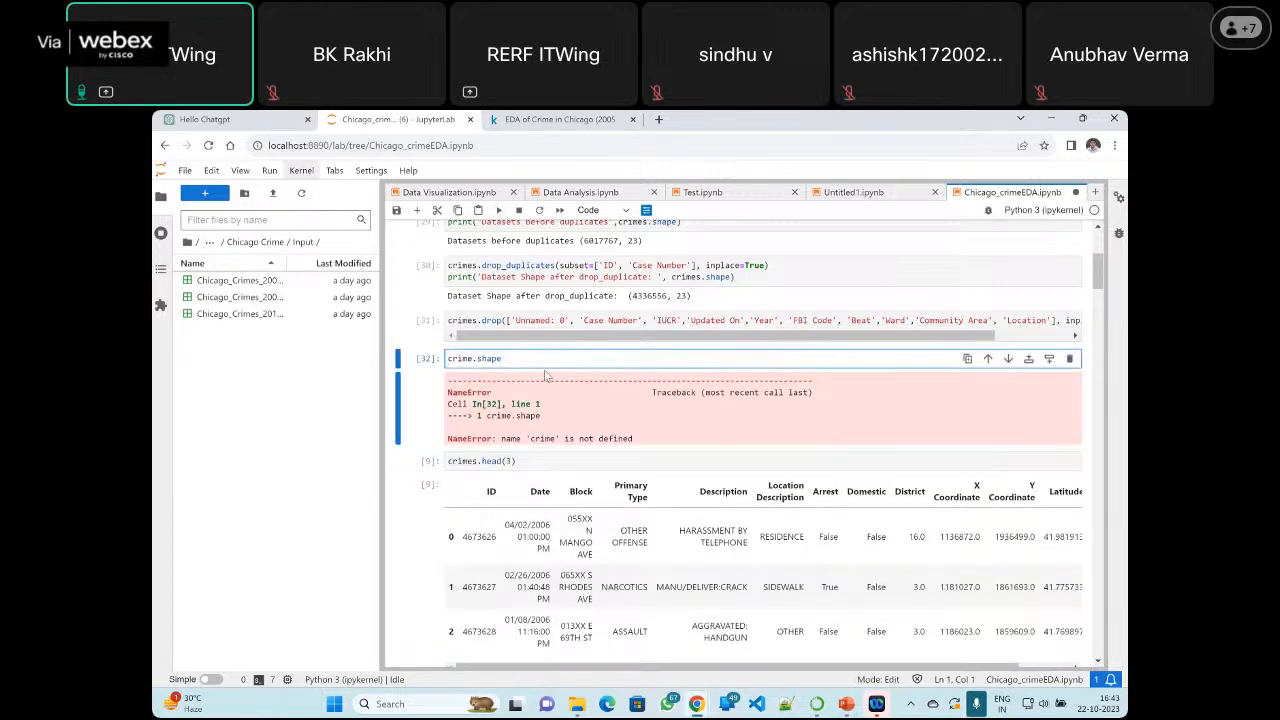
pyautogui.write('pri')
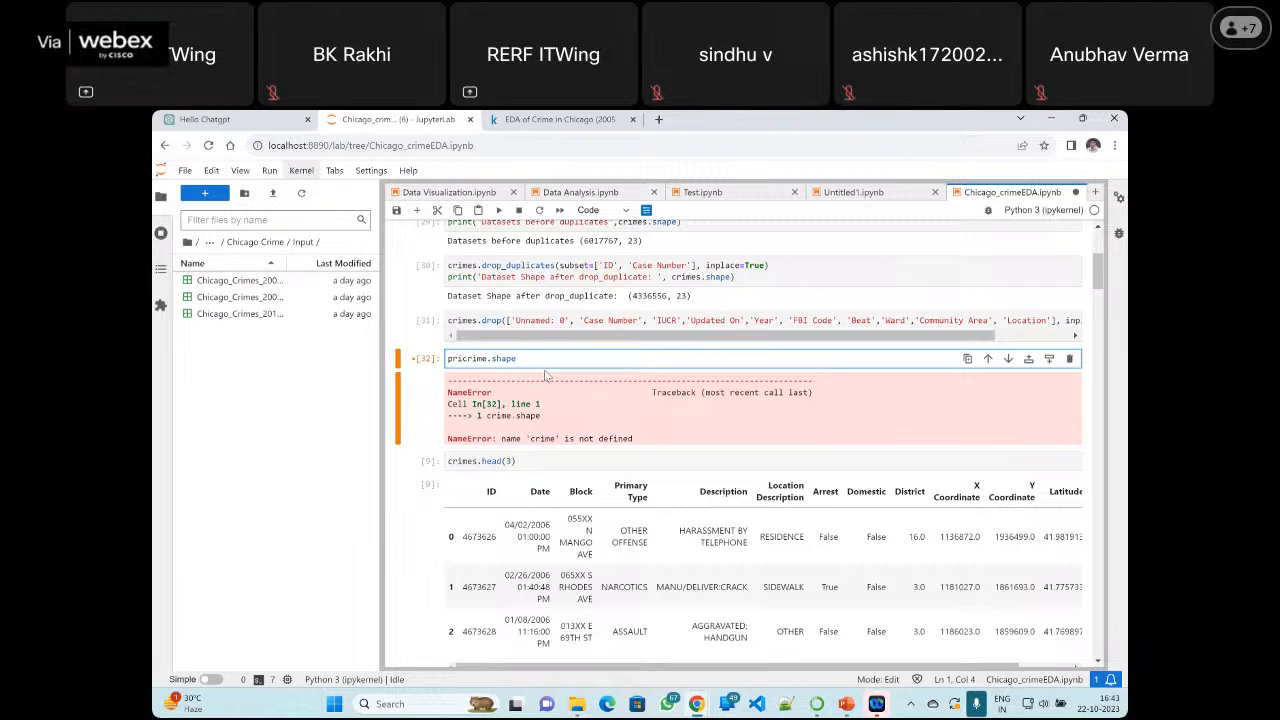
pyautogui.write('nt(')
pyautogui.press('End')
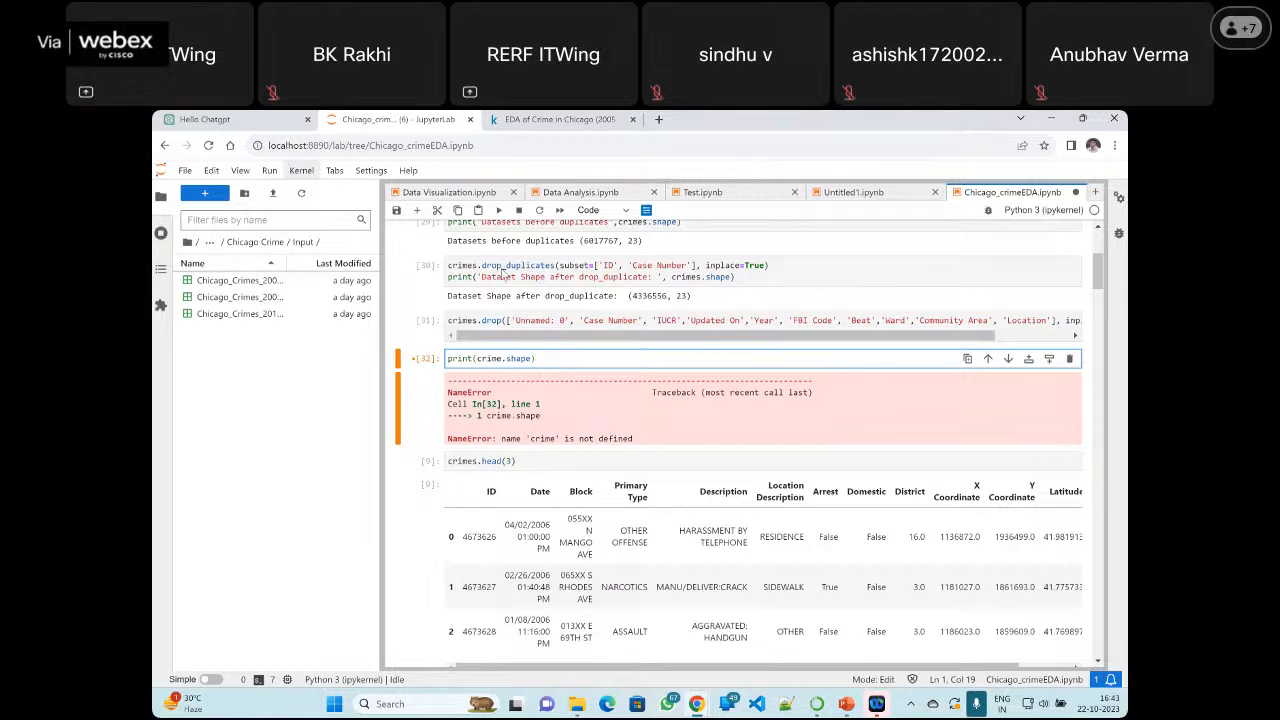
pyautogui.click(499, 211)
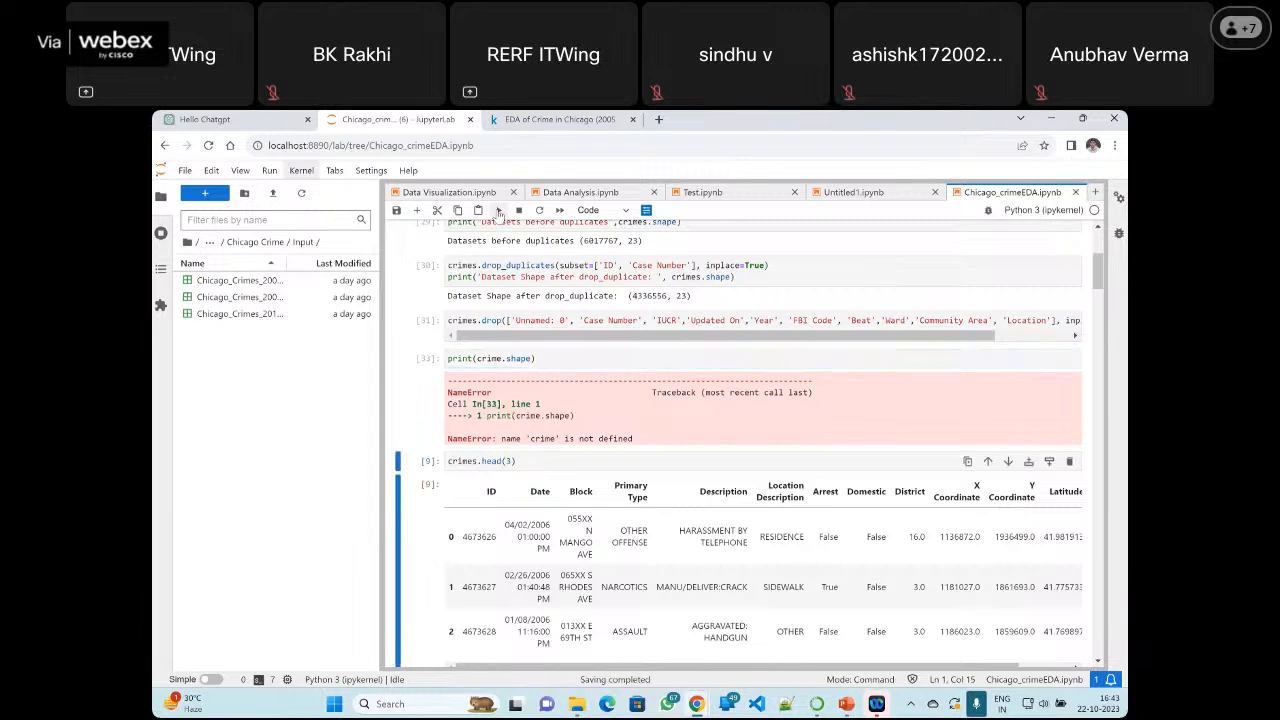
# Correct the variable name to crimes in the shape-printing cell and run print(crimes.shape)
pyautogui.click(502, 359)
pyautogui.write('s')
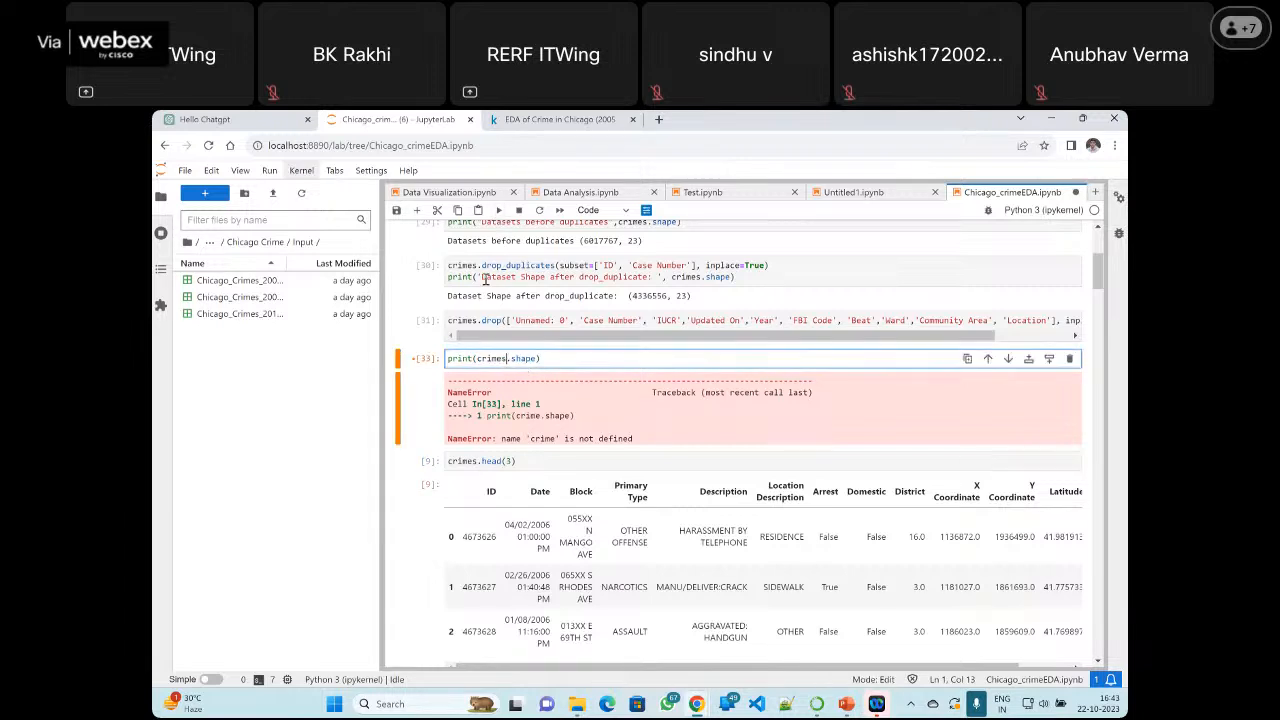
pyautogui.click(499, 211)
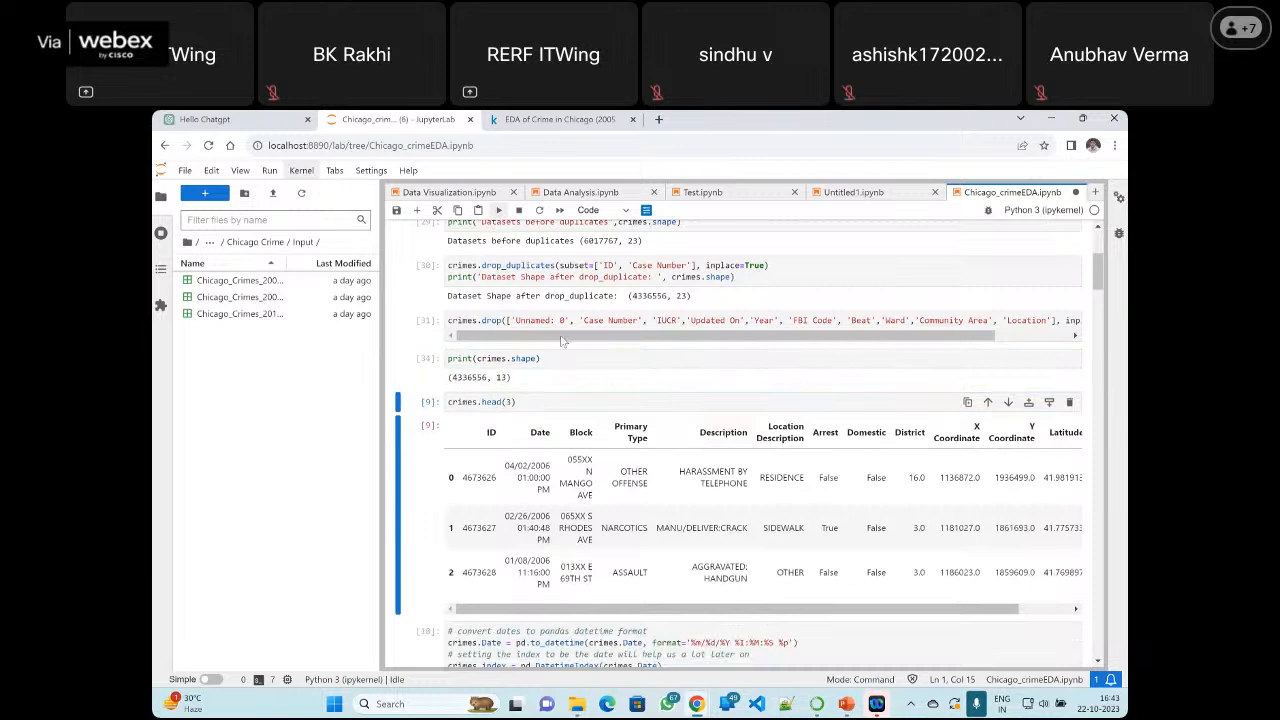
# Highlight the column count in the printed shape and the first column names in the crimes.drop cell
pyautogui.doubleClick(503, 378)
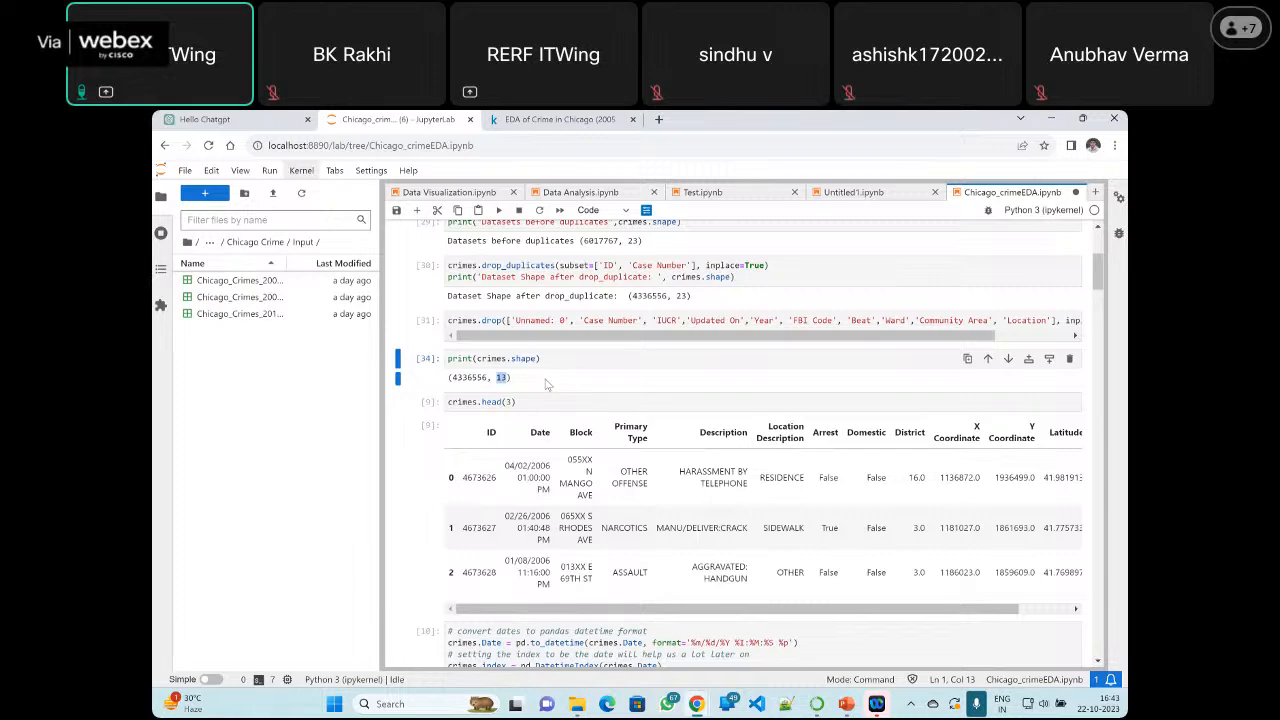
pyautogui.moveTo(674, 320); pyautogui.dragTo(774, 315)
pyautogui.click(697, 355)
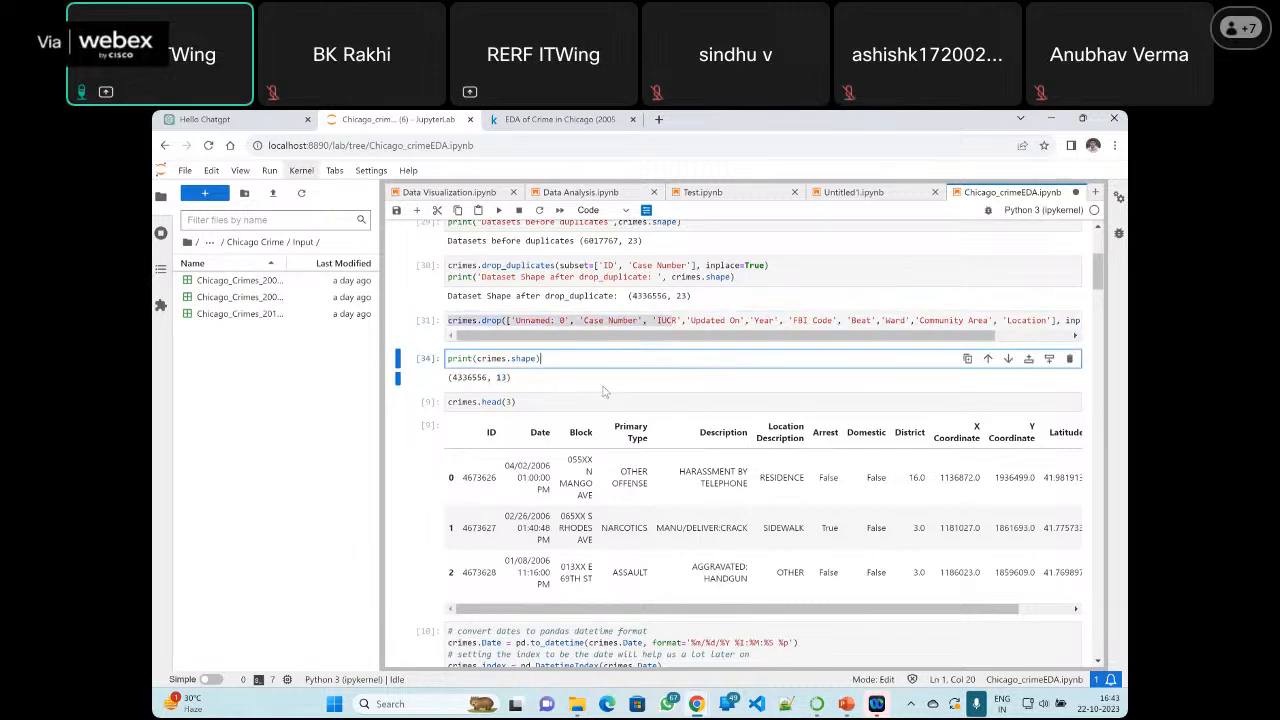
pyautogui.scroll(-3, 603, 391)
pyautogui.scroll(3, 603, 391)
# Examine the columns and sample rows in the crimes.head(3) output
pyautogui.click(511, 401)
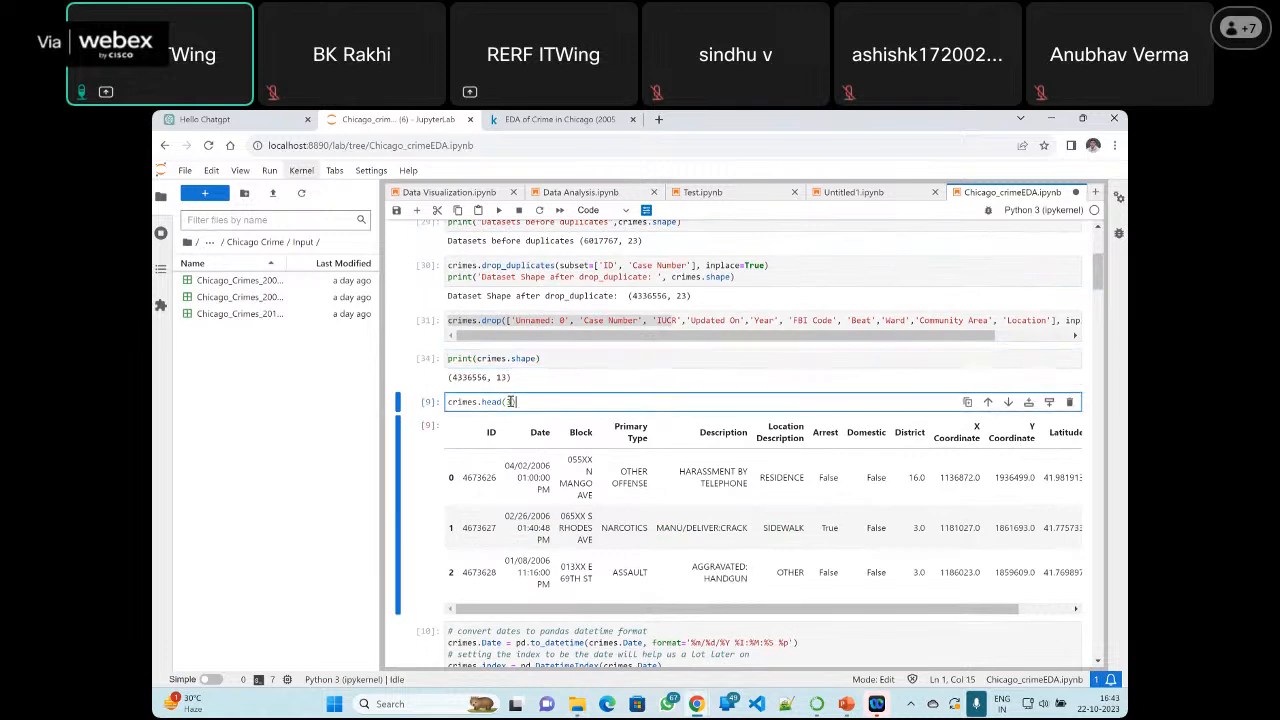
pyautogui.scroll(-1, 590, 424)
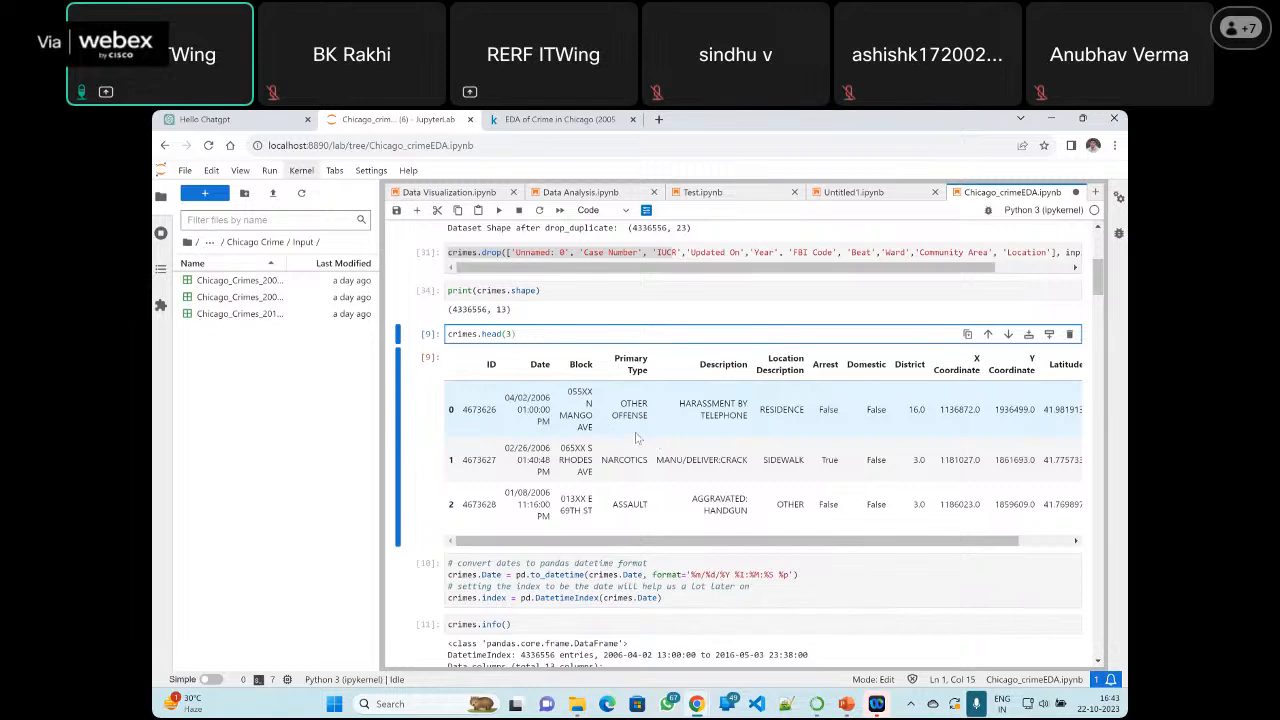
pyautogui.scroll(-1, 636, 437)
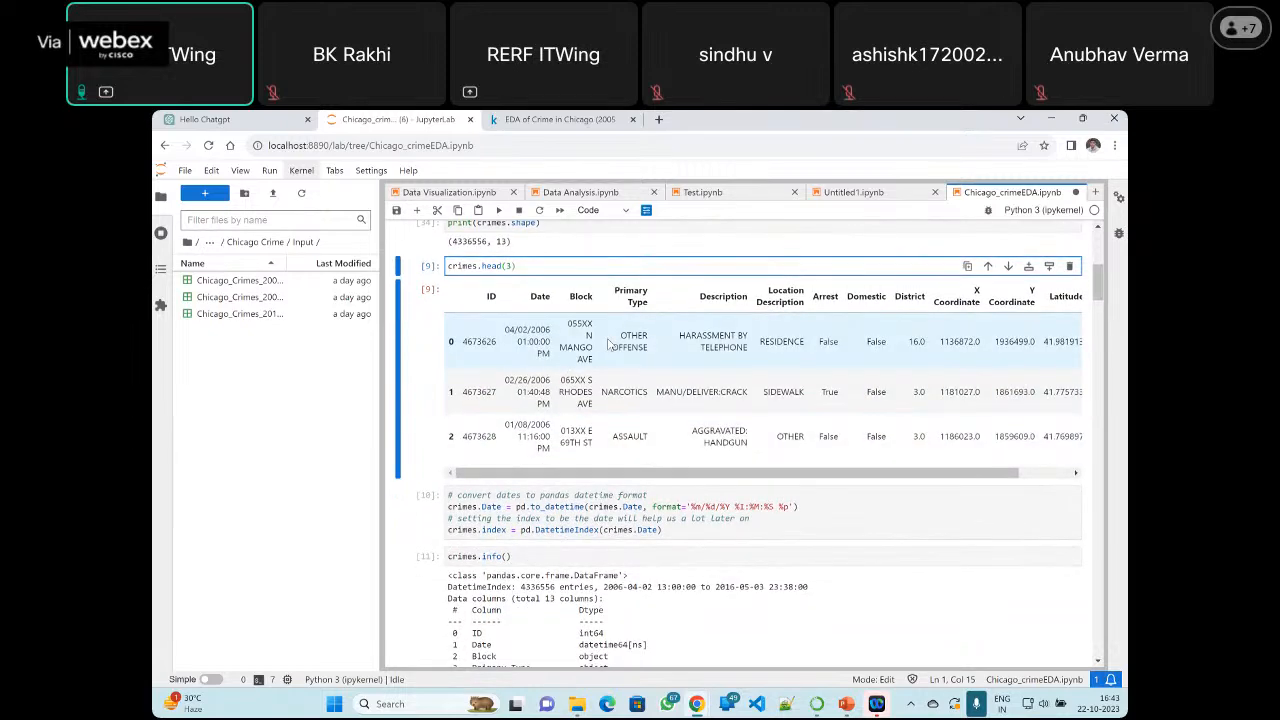
pyautogui.scroll(1, 608, 343)
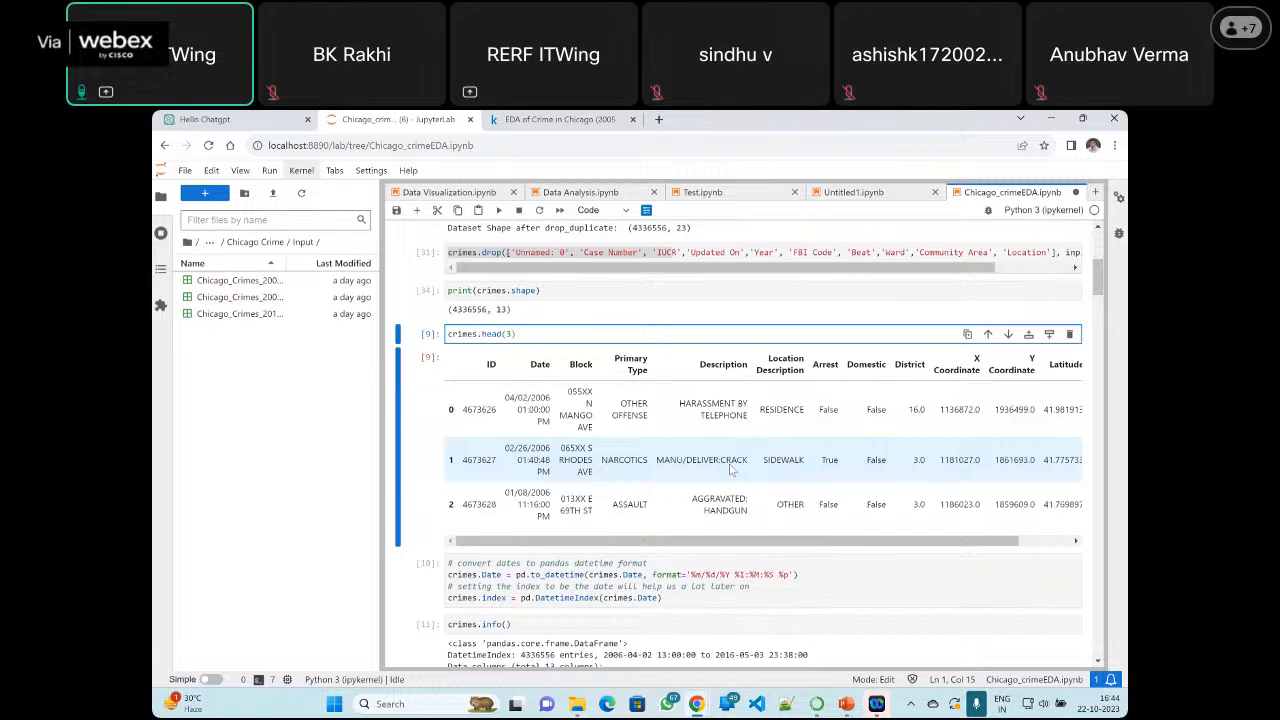
pyautogui.scroll(-3, 715, 452)
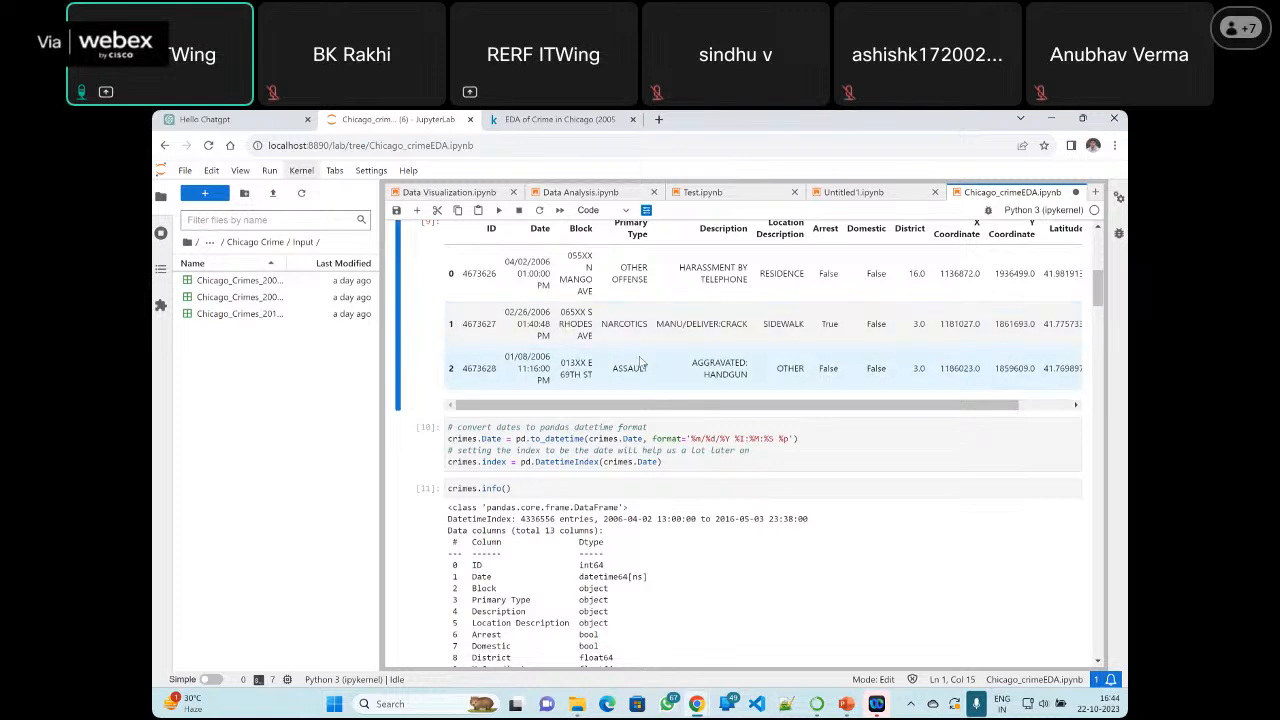
# Examine the date conversion, crimes.info(), 'OTHER' replacement and categorical conversion cells and the monthly crimes plot
pyautogui.scroll(-3, 685, 403)
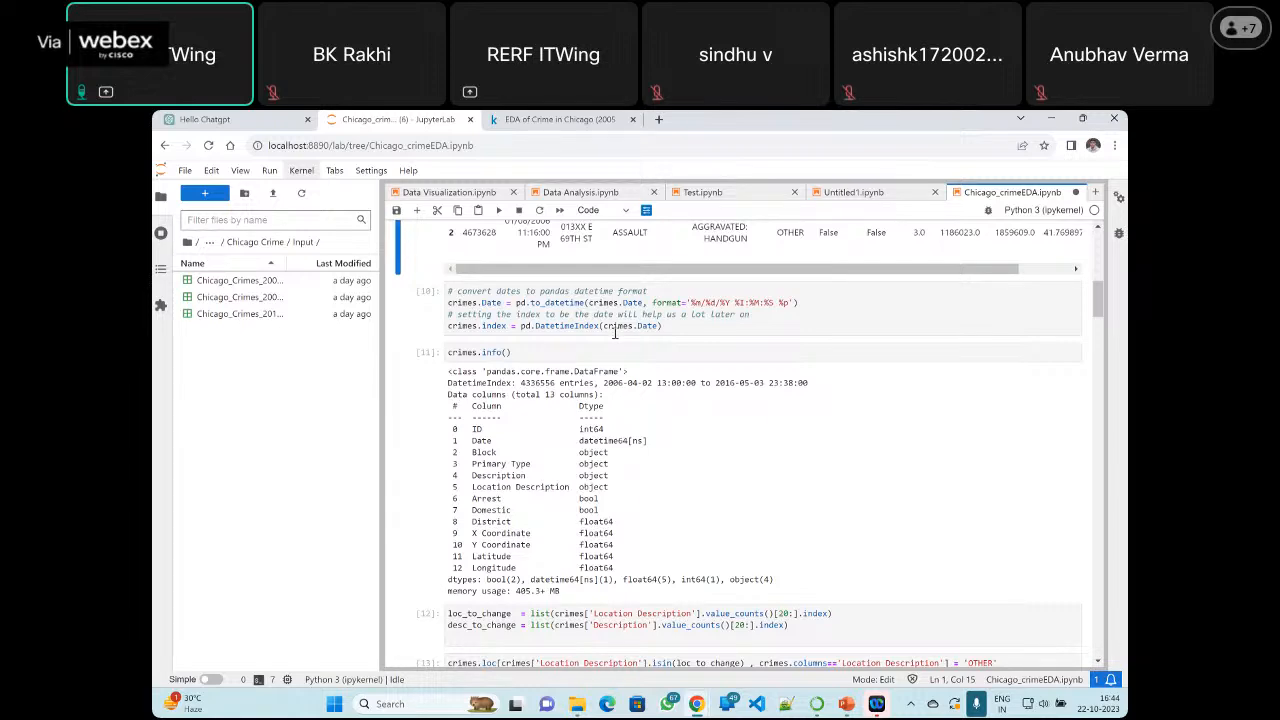
pyautogui.scroll(-3, 615, 333)
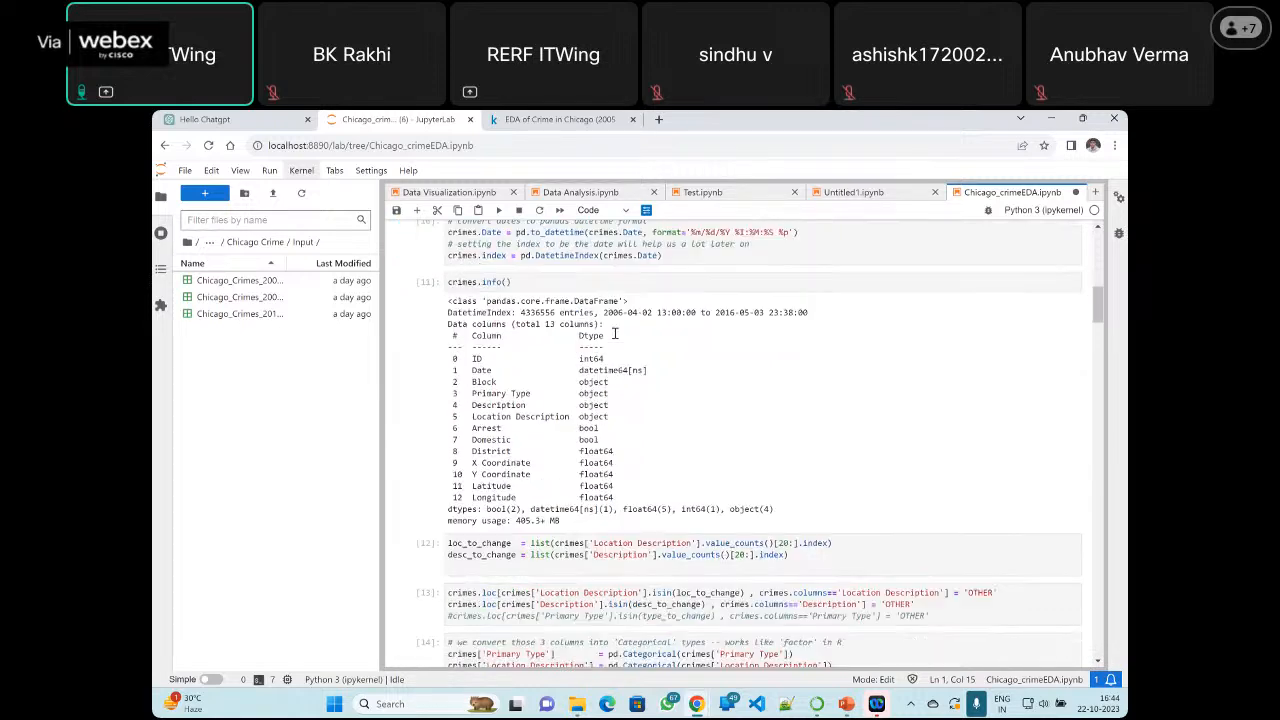
pyautogui.scroll(-5, 615, 338)
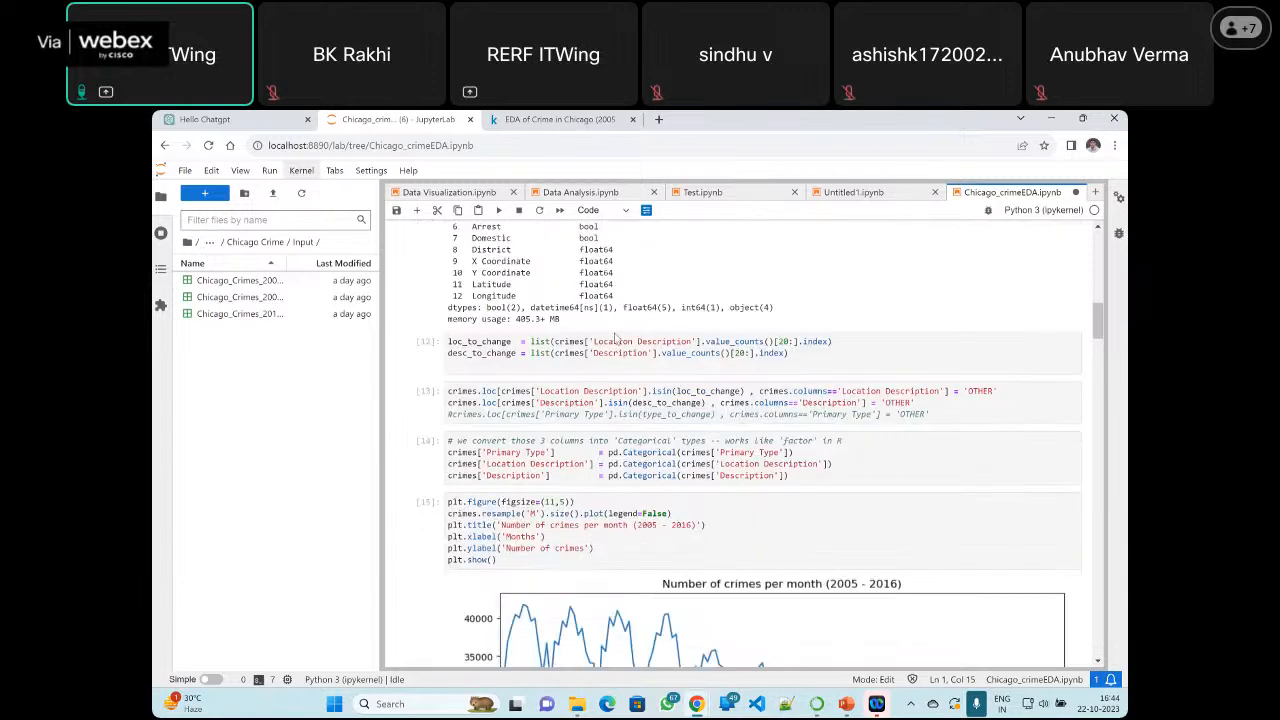
pyautogui.scroll(-4, 615, 338)
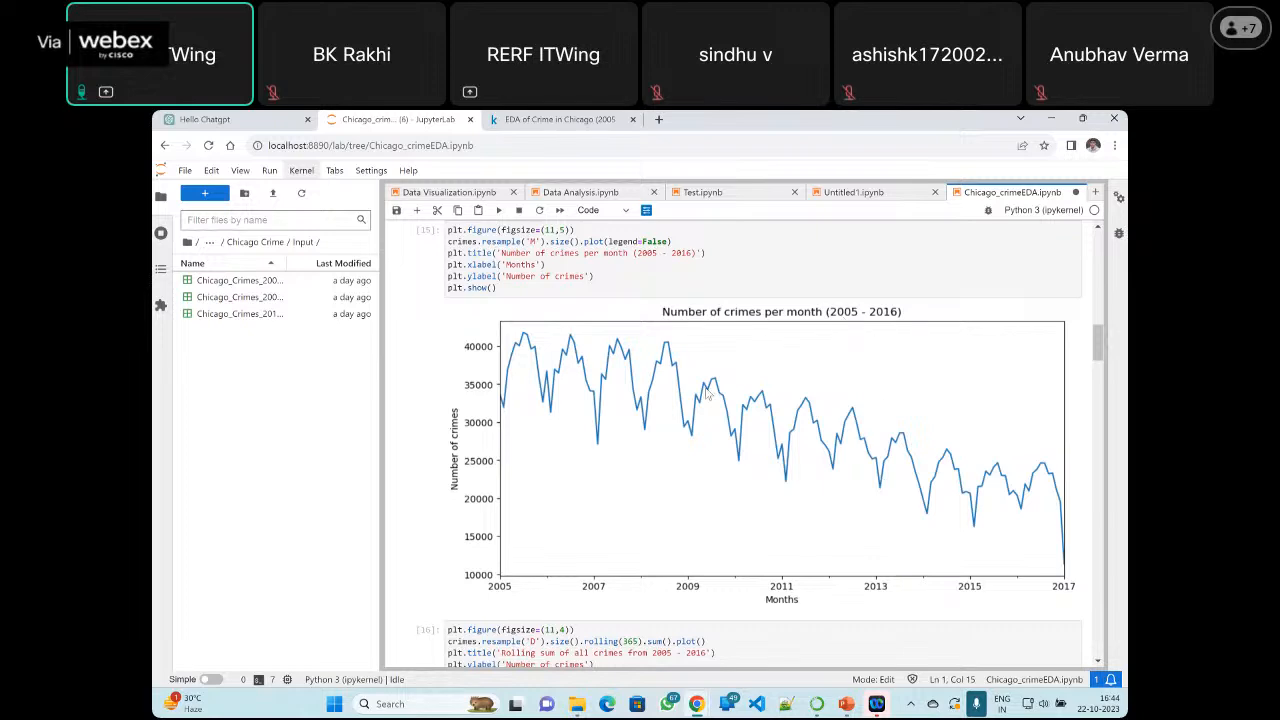
pyautogui.scroll(3, 626, 393)
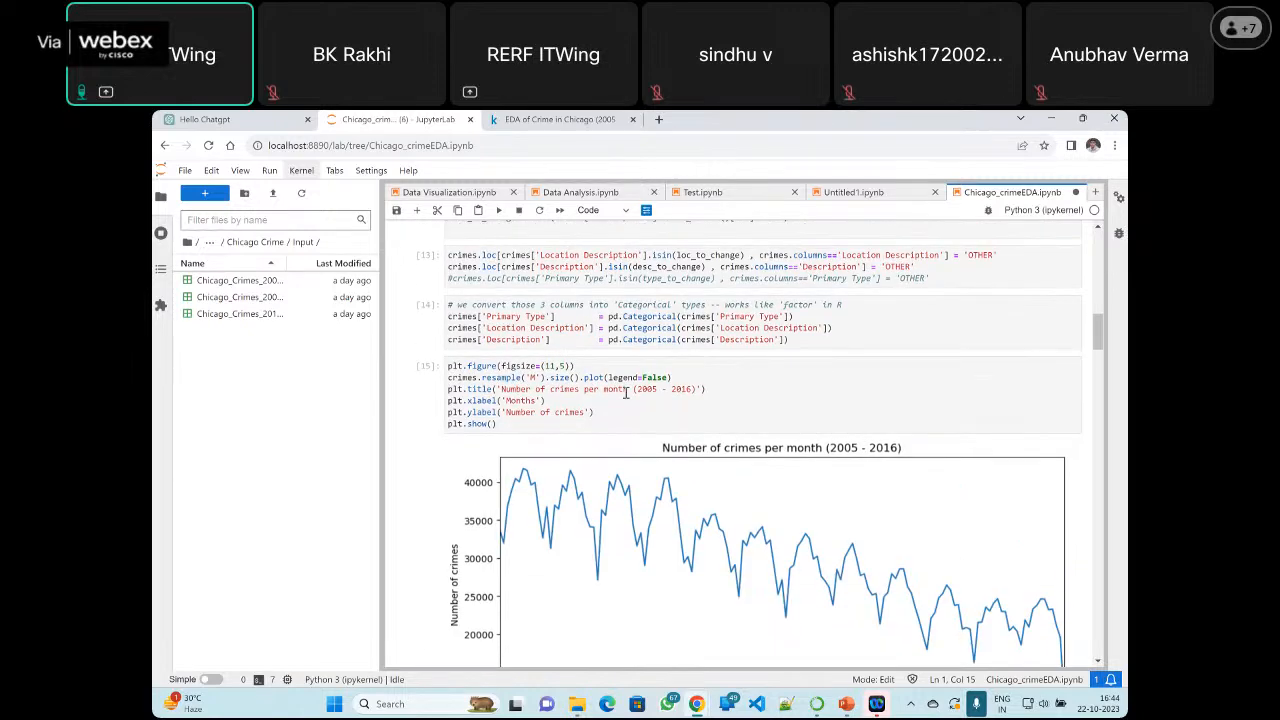
pyautogui.scroll(15, 626, 393)
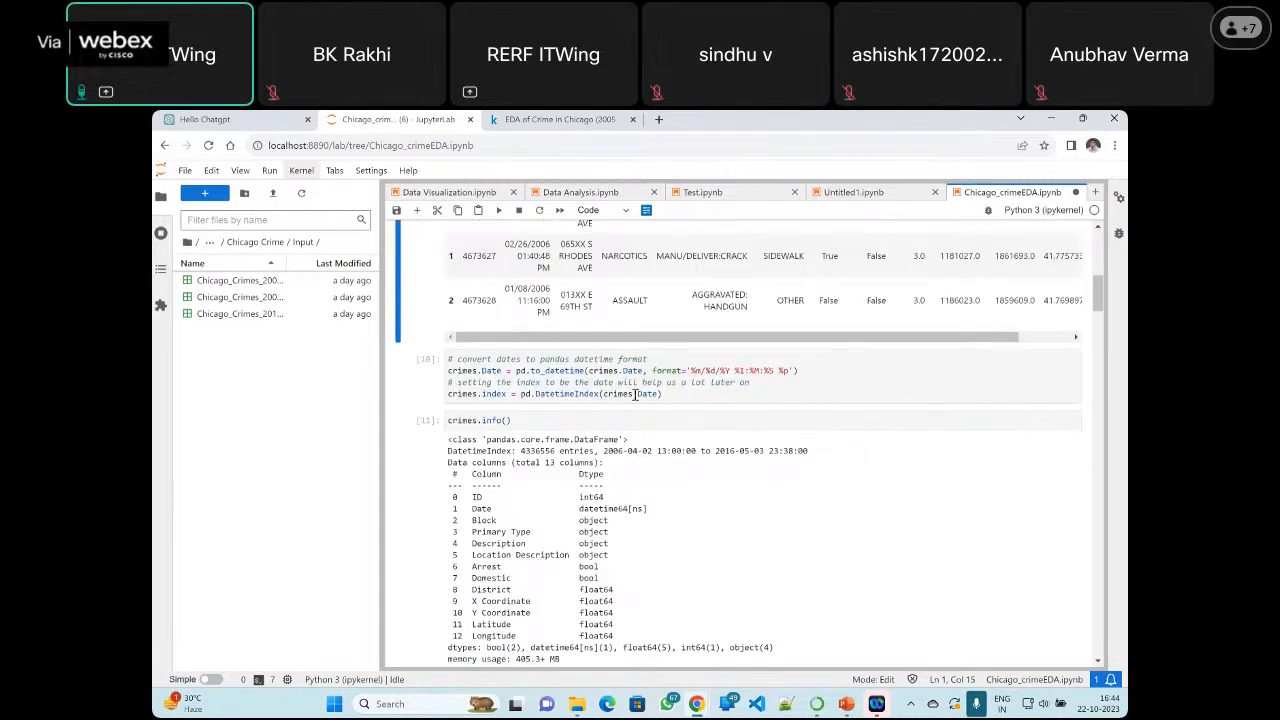
pyautogui.scroll(4, 635, 393)
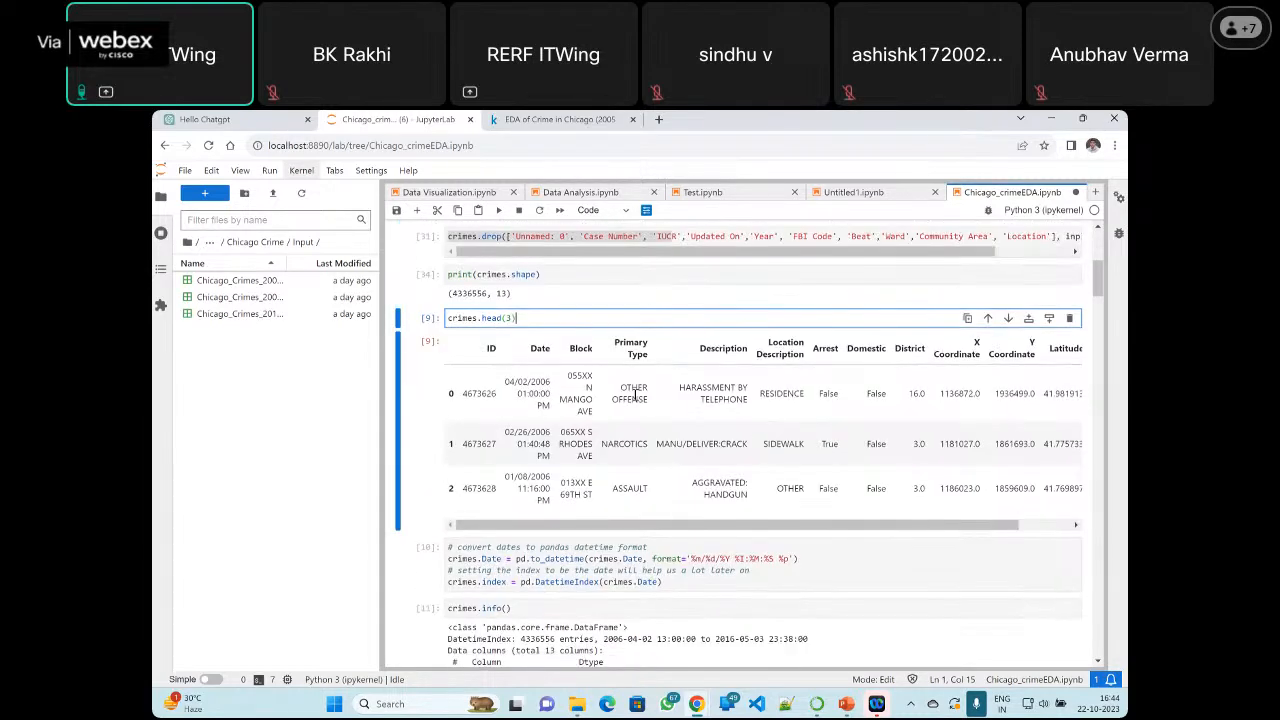
pyautogui.scroll(-10, 635, 393)
pyautogui.scroll(-1, 635, 396)
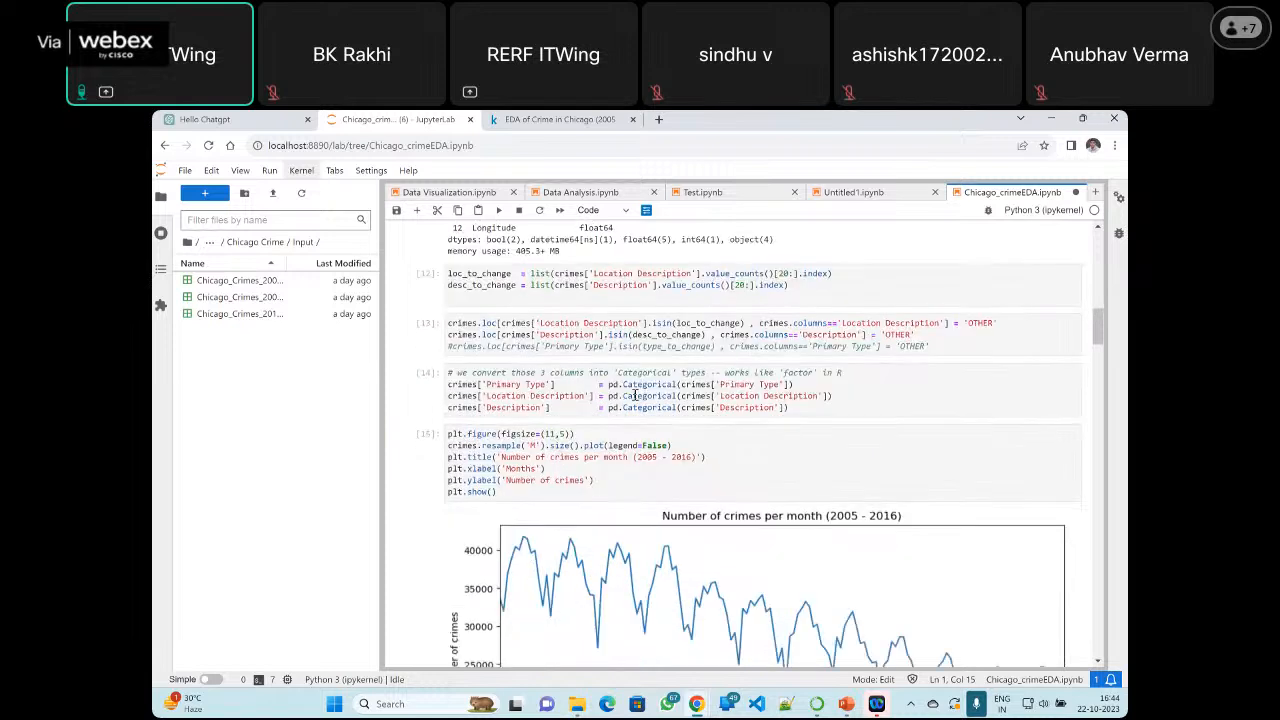
pyautogui.click(1018, 194)
# Return to the crimes.head(3) output and highlight the date and time in the first row's Date column
pyautogui.scroll(4, 548, 456)
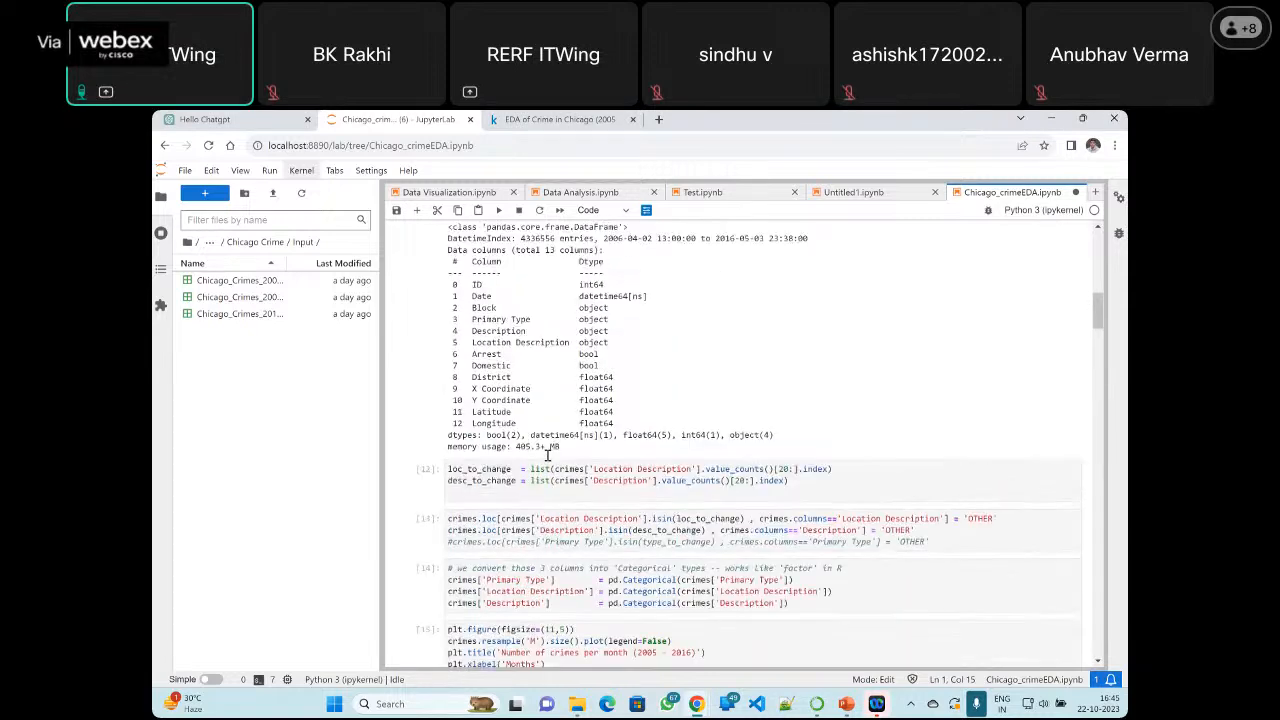
pyautogui.scroll(1, 555, 459)
pyautogui.scroll(-1, 556, 459)
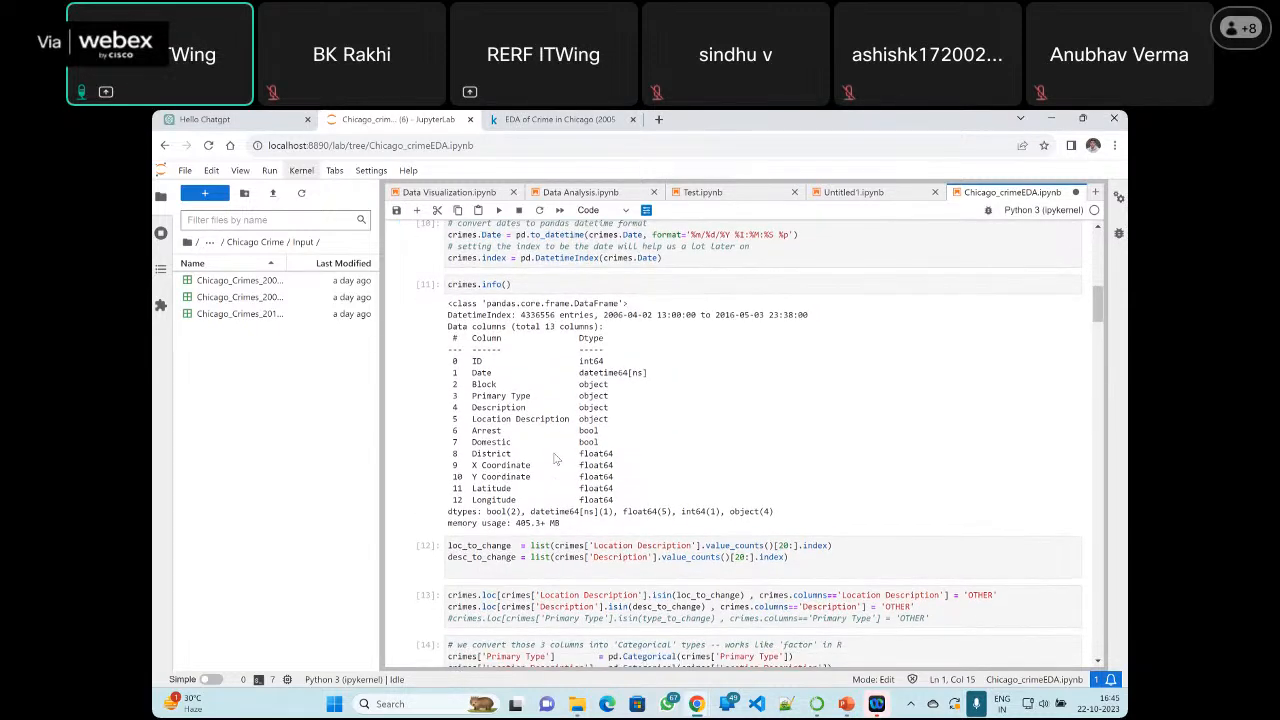
pyautogui.scroll(4, 600, 470)
pyautogui.scroll(2, 645, 483)
pyautogui.scroll(-1, 540, 440)
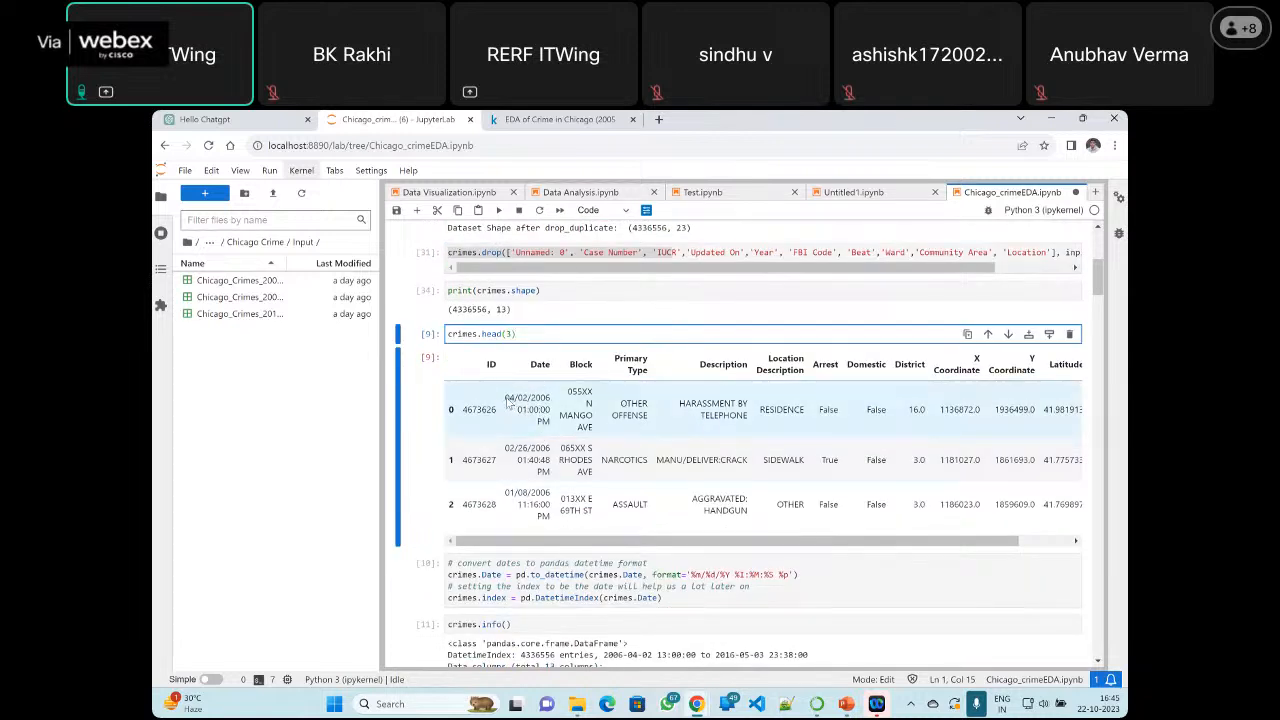
pyautogui.moveTo(505, 398); pyautogui.dragTo(549, 427)
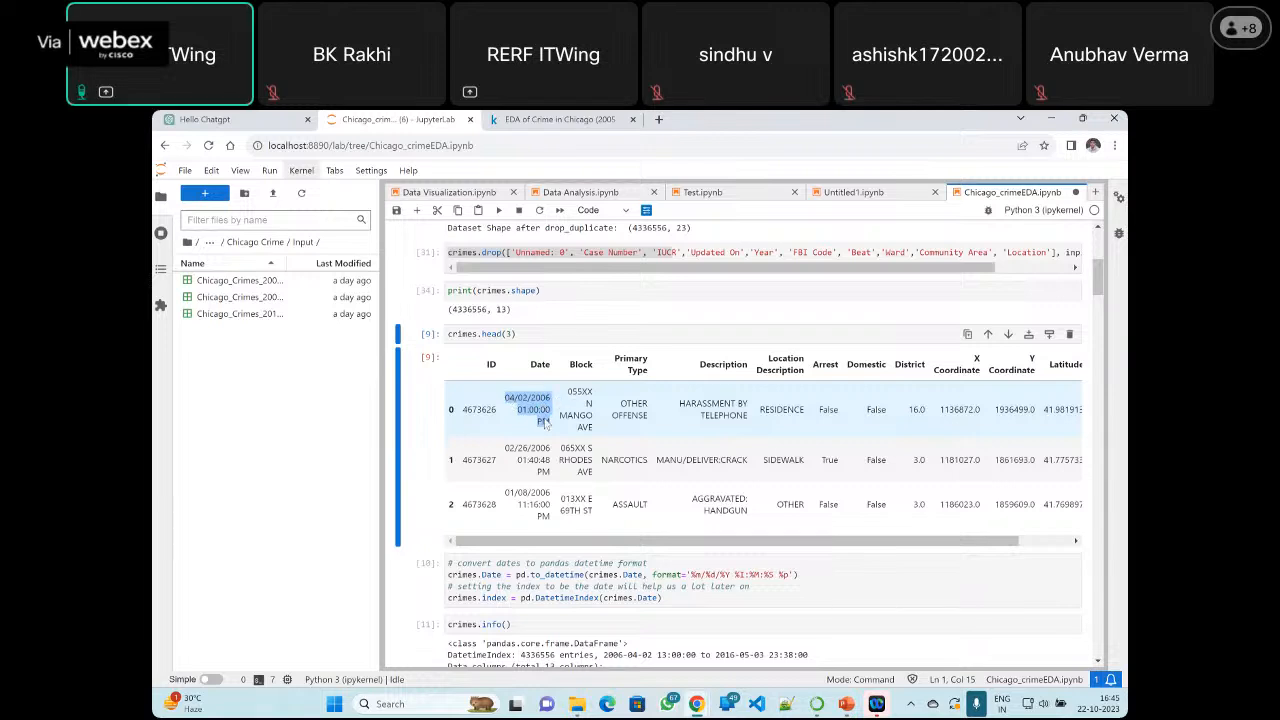
pyautogui.click(515, 418)
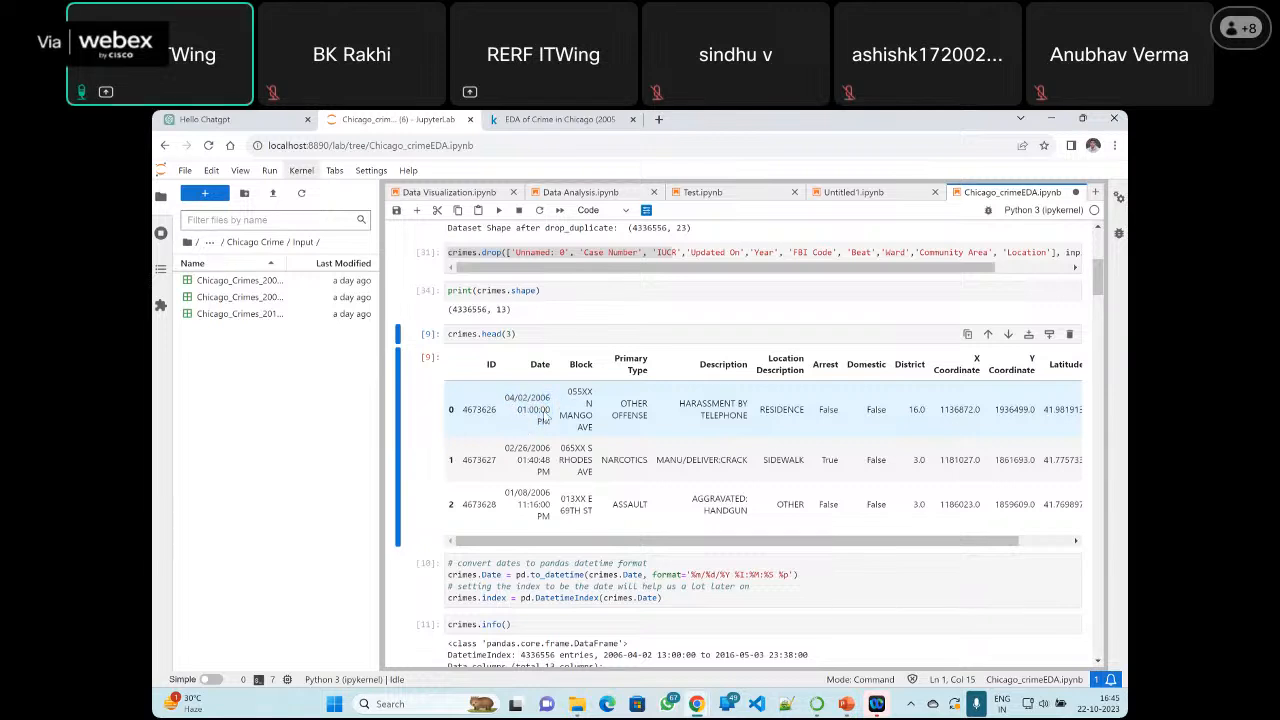
pyautogui.keyDown('shift'); pyautogui.click(548, 419); pyautogui.keyUp('shift')
pyautogui.moveTo(548, 419); pyautogui.dragTo(549, 428)
pyautogui.click(548, 452)
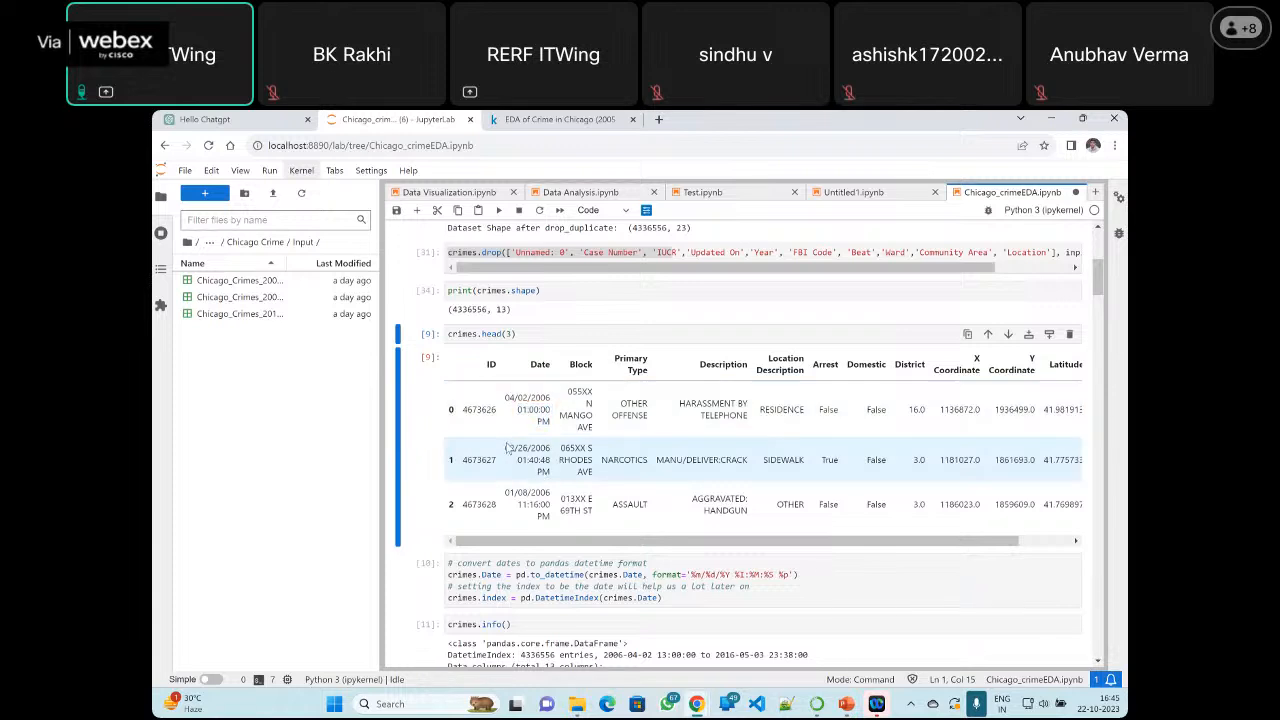
# Highlight the second row's date and time in the crimes.head(3) output and look over the cells through the monthly crimes plot
pyautogui.moveTo(506, 449); pyautogui.dragTo(548, 482)
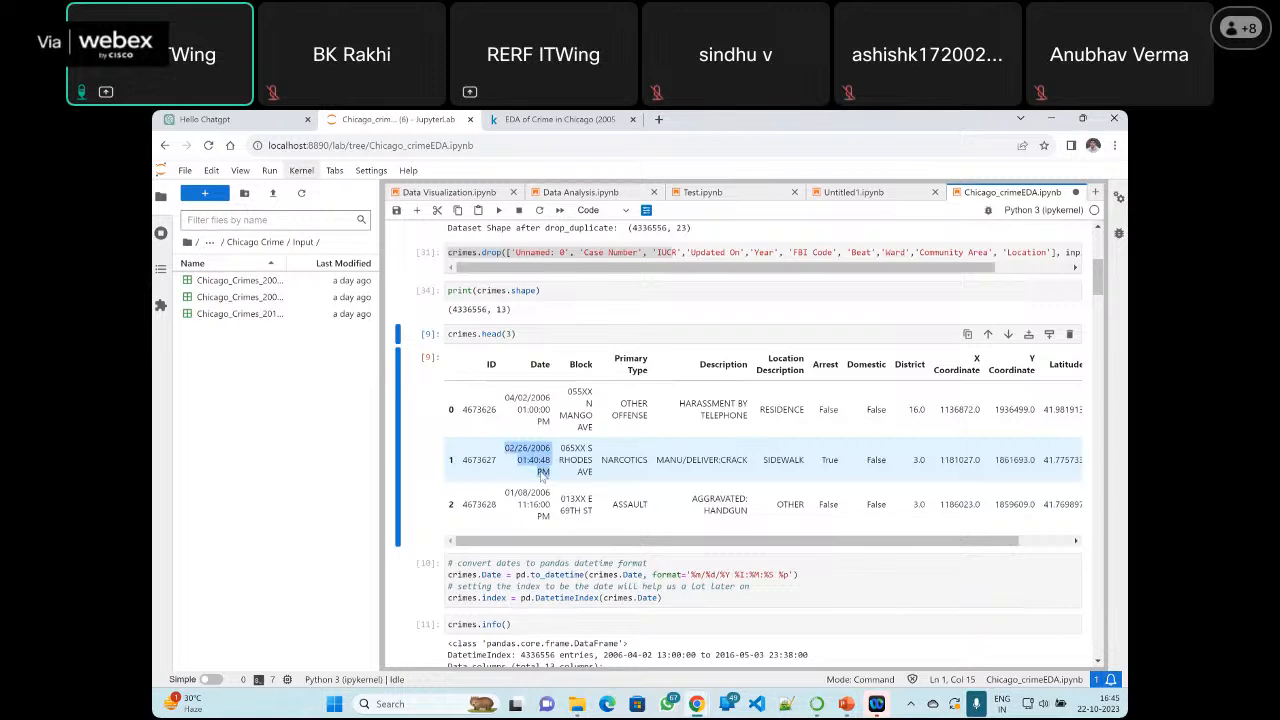
pyautogui.click(532, 400)
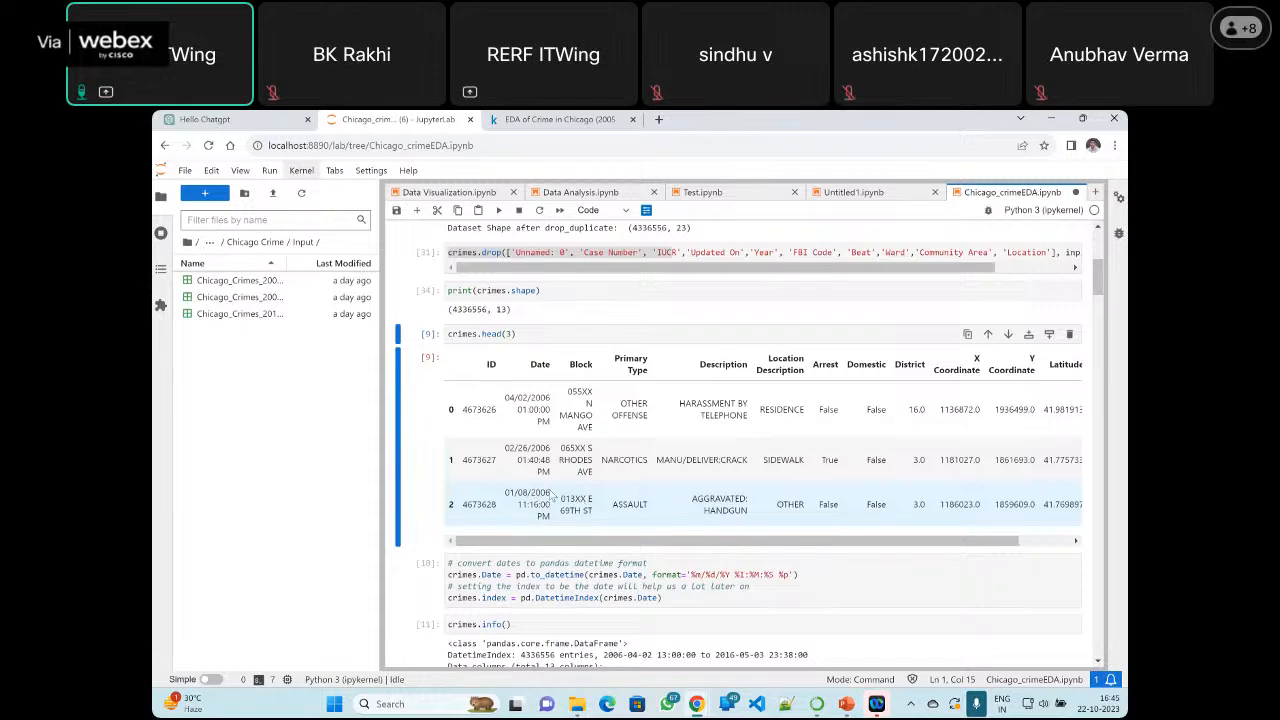
pyautogui.scroll(3, 550, 495)
pyautogui.scroll(-10, 550, 495)
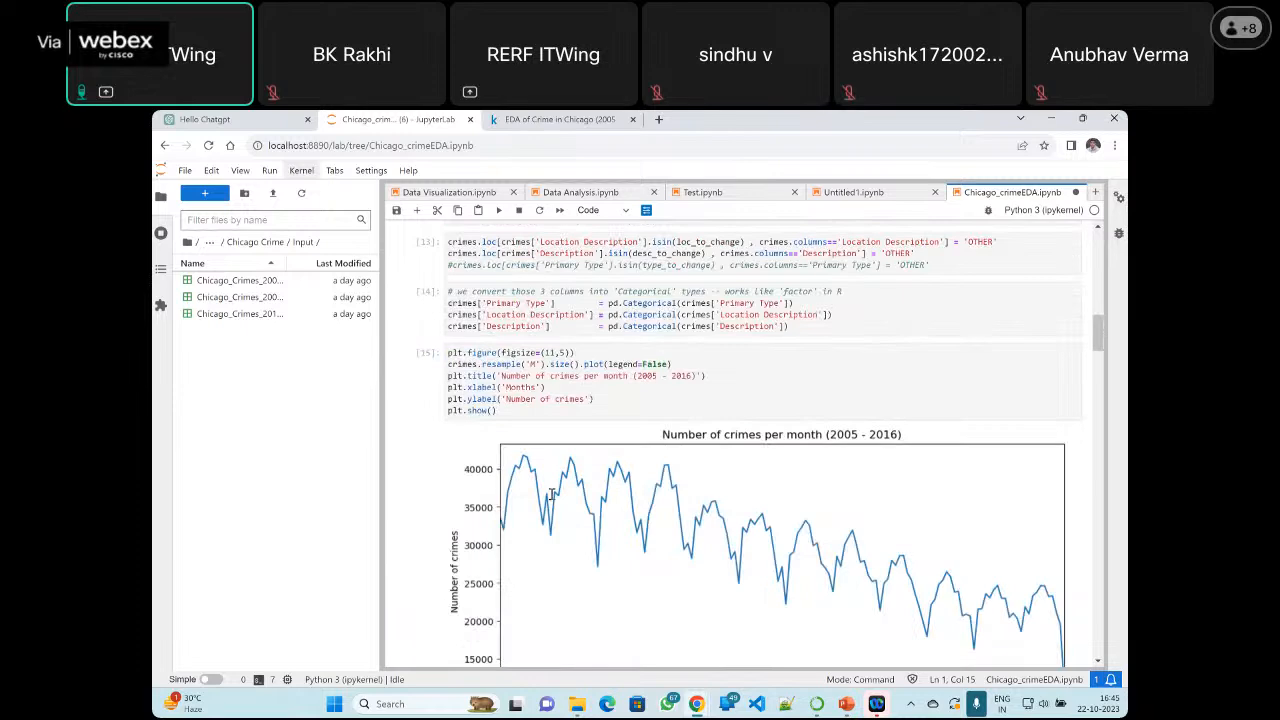
pyautogui.scroll(-2, 550, 495)
pyautogui.scroll(8, 507, 383)
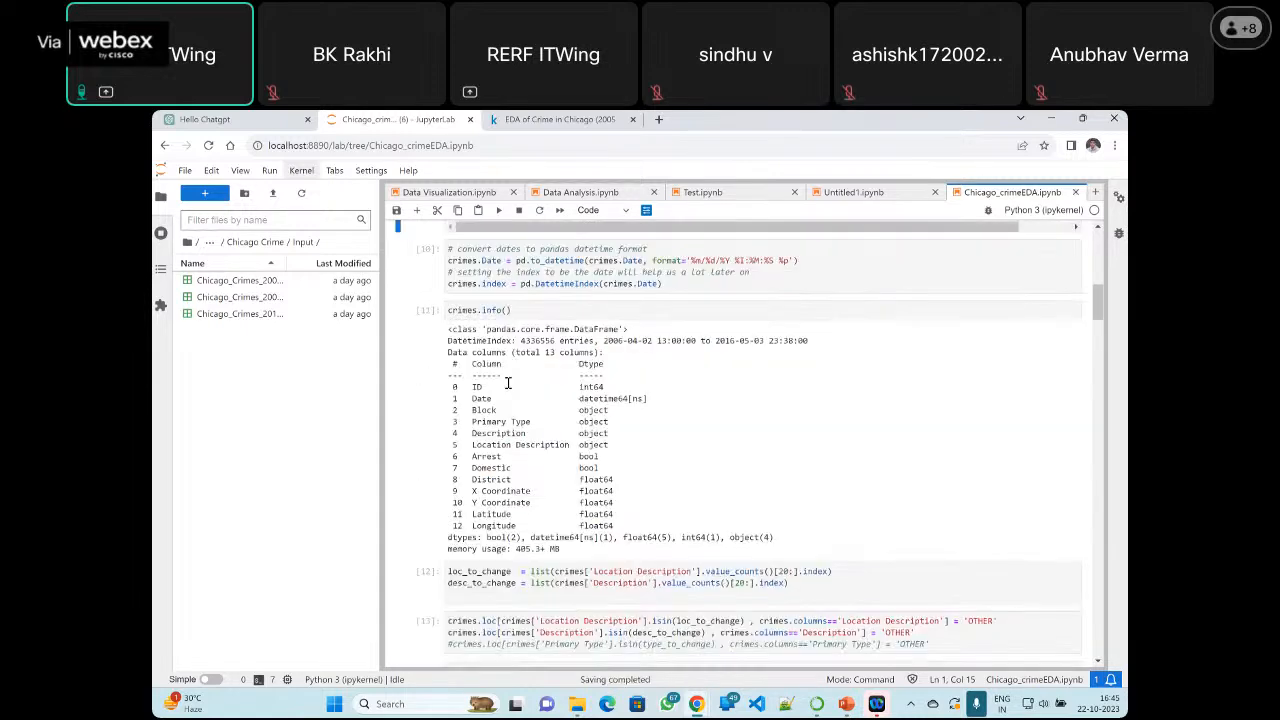
pyautogui.scroll(3, 507, 383)
pyautogui.scroll(3, 510, 390)
pyautogui.scroll(-10, 541, 376)
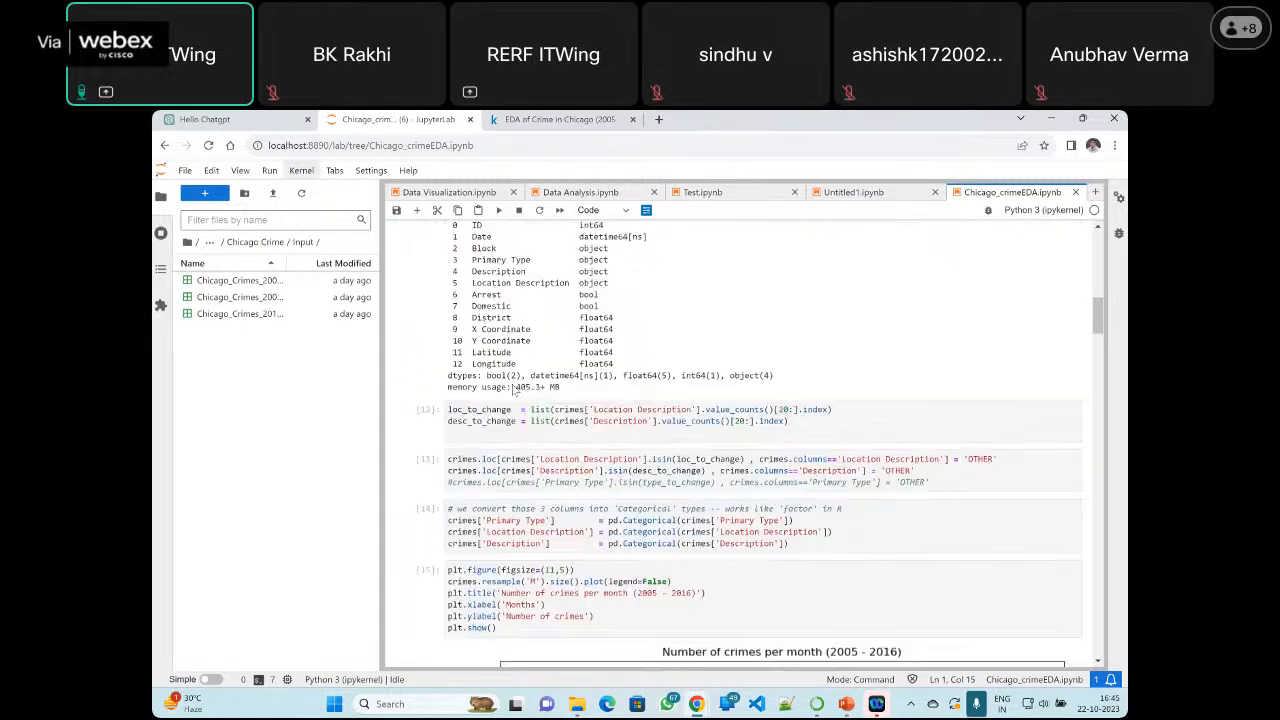
pyautogui.scroll(3, 541, 376)
pyautogui.scroll(8, 563, 343)
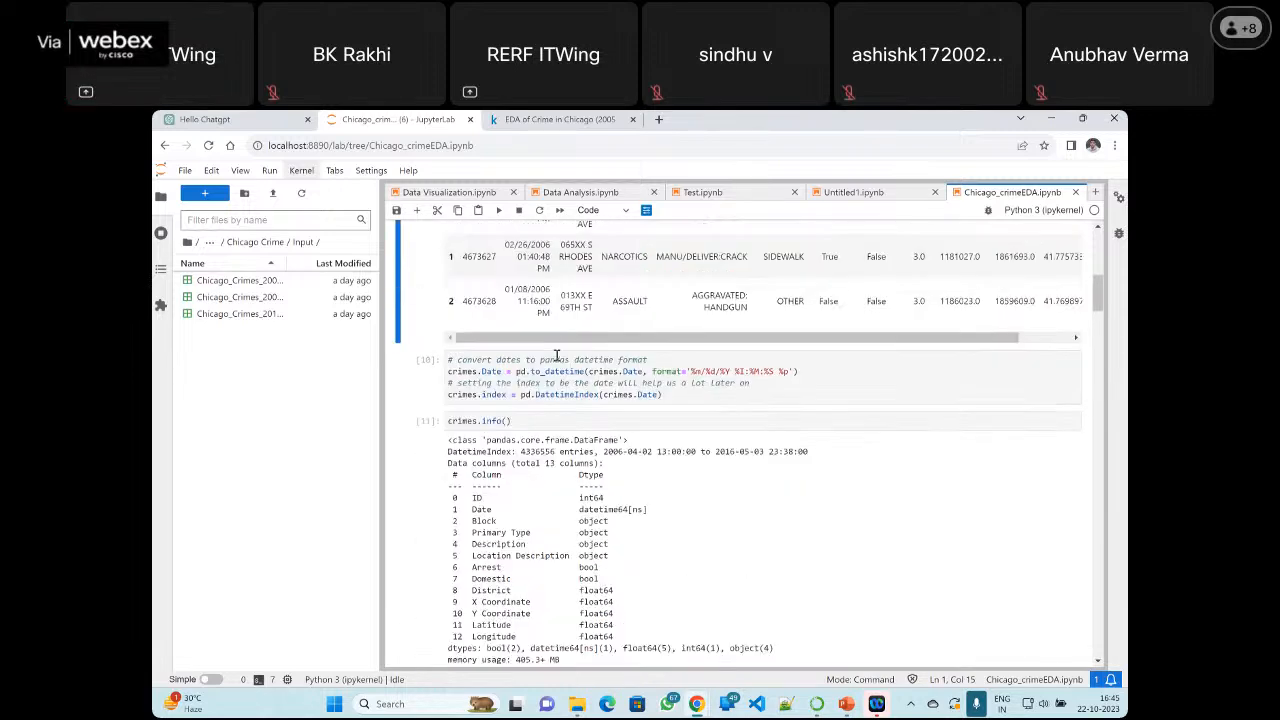
# Highlight the to_datetime call, its format string and full line, plus the crimes.index DatetimeIndex line in the date conversion cell
pyautogui.click(508, 461)
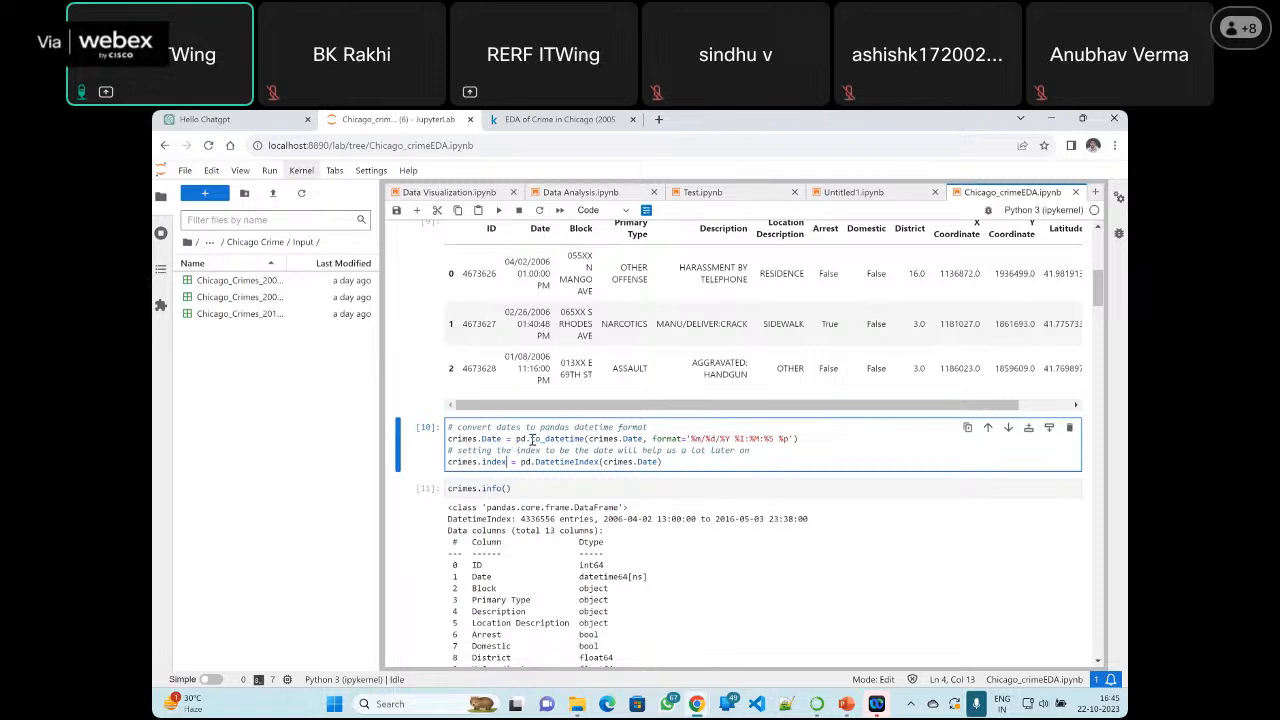
pyautogui.moveTo(531, 440); pyautogui.dragTo(582, 440)
pyautogui.moveTo(687, 438); pyautogui.dragTo(794, 438)
pyautogui.click(760, 447)
pyautogui.moveTo(792, 440); pyautogui.dragTo(447, 438)
pyautogui.click(812, 437)
pyautogui.click(681, 462)
pyautogui.moveTo(665, 463); pyautogui.dragTo(448, 462)
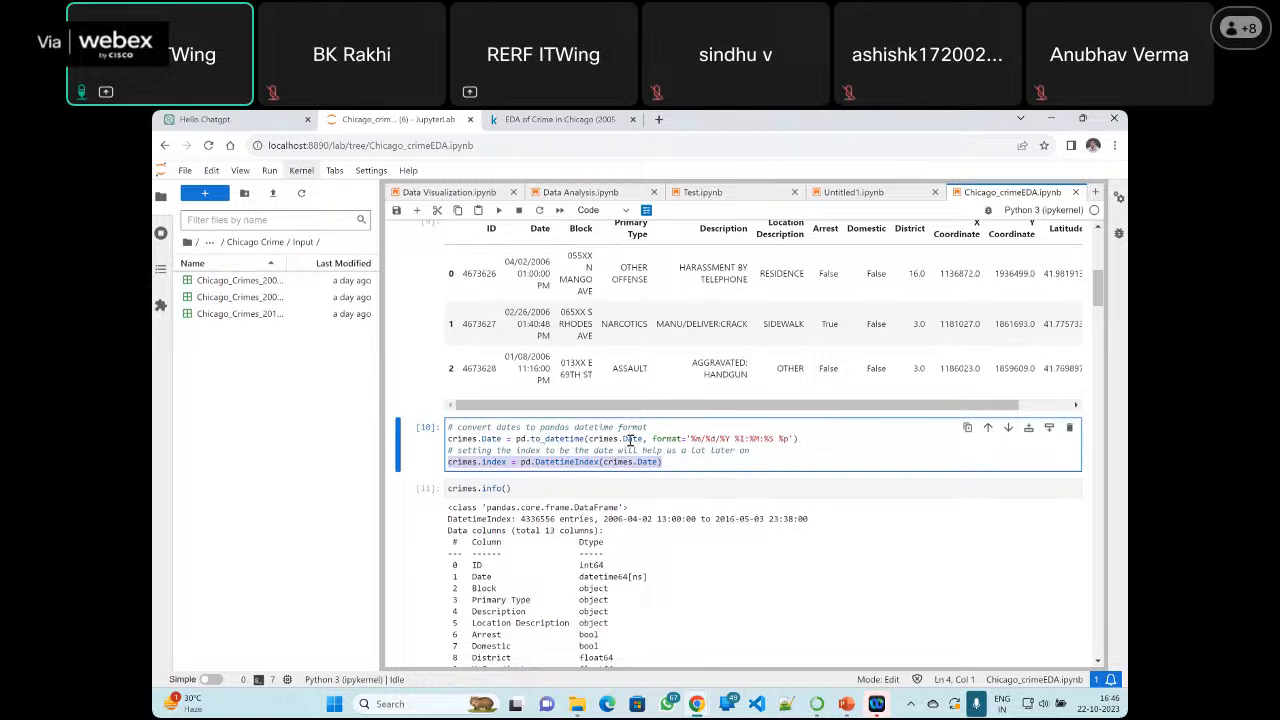
# Examine the column data types in the crimes.info() output and select the loc_to_change and desc_to_change cell
pyautogui.click(645, 484)
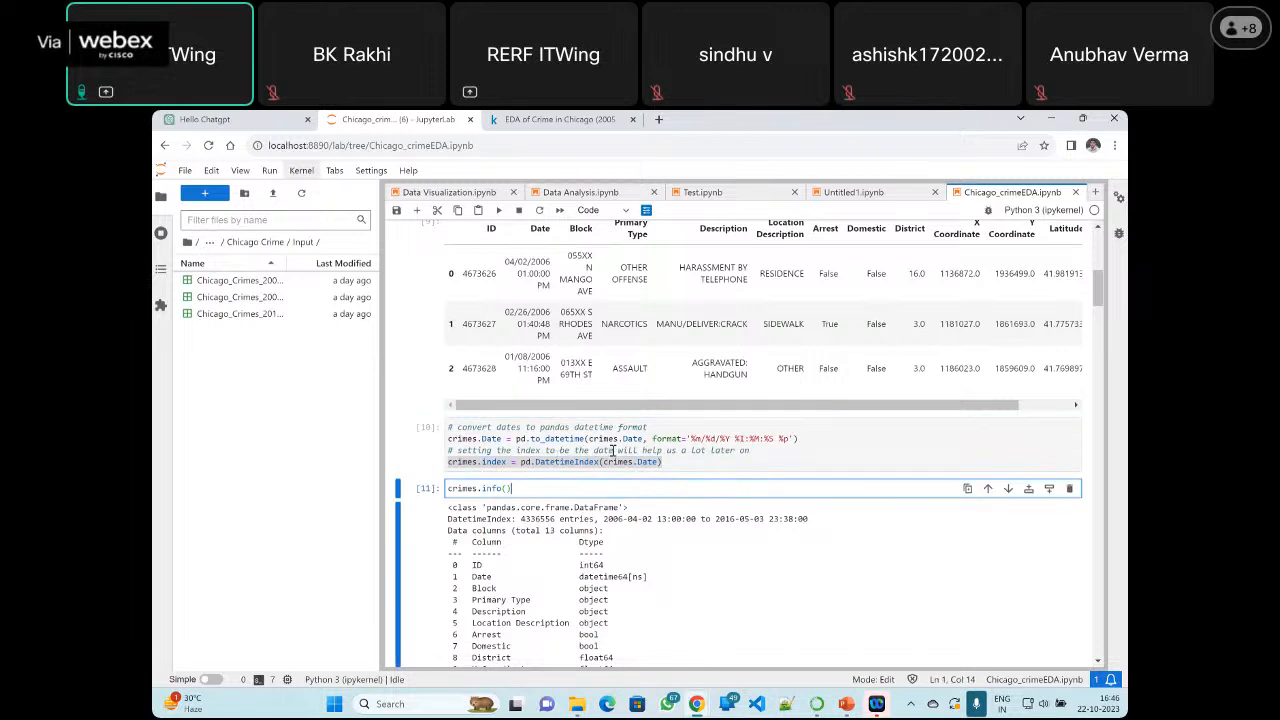
pyautogui.scroll(-2, 605, 448)
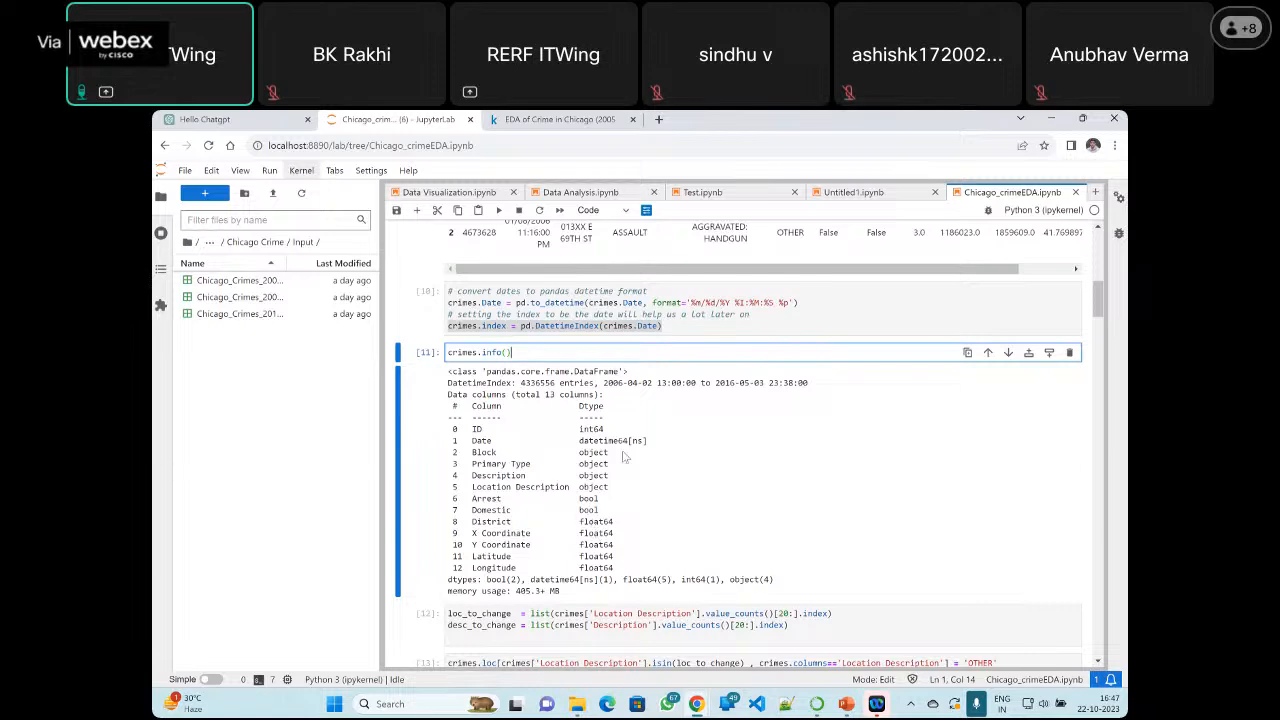
pyautogui.scroll(-5, 624, 457)
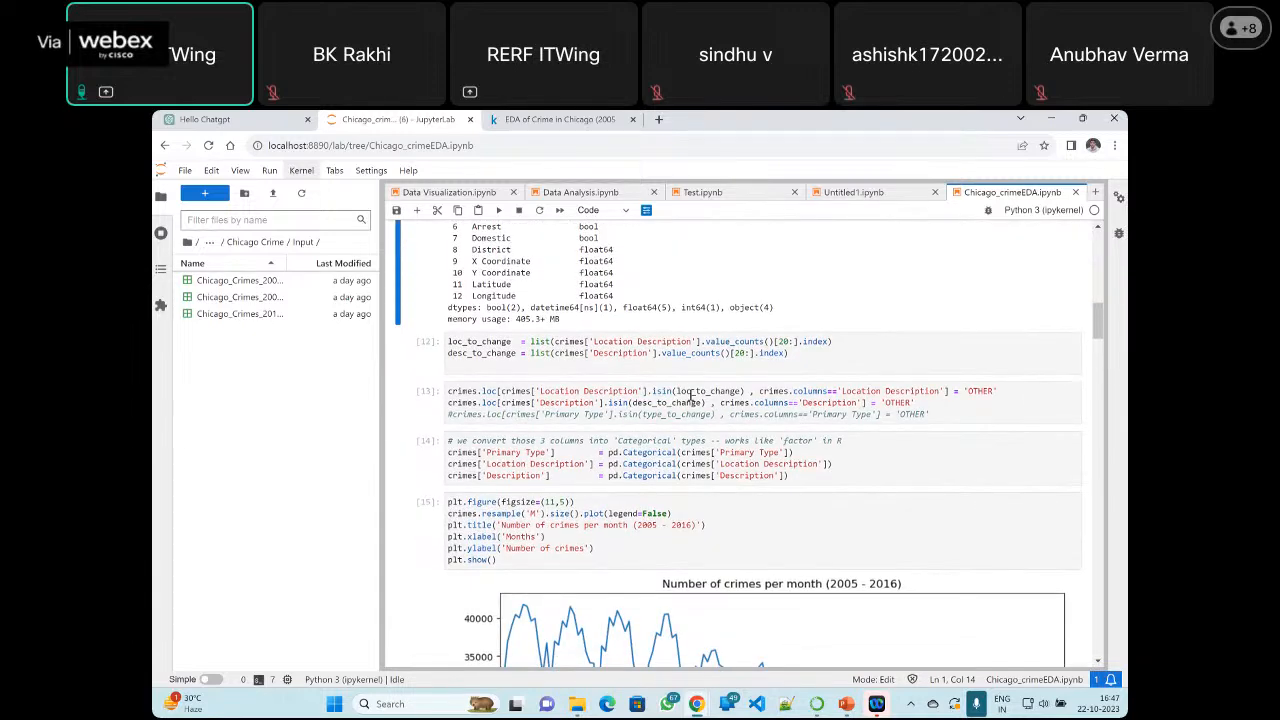
pyautogui.click(808, 359)
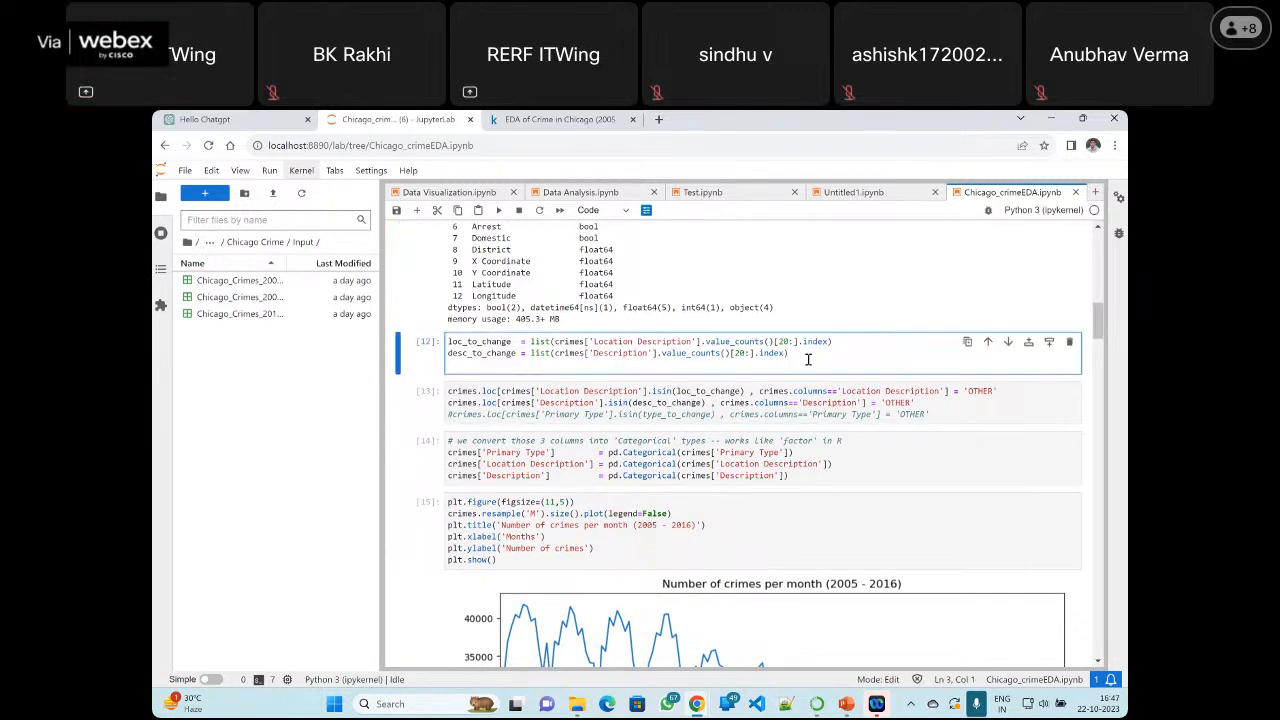
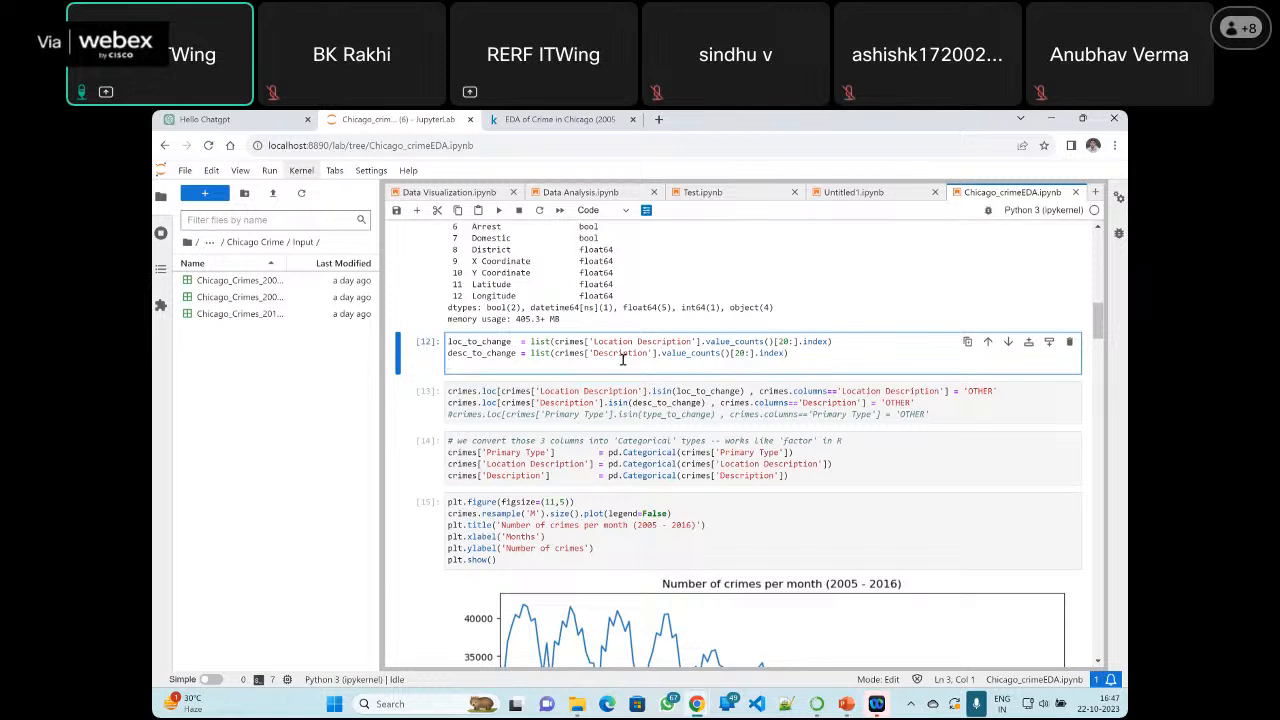
# Highlight the loc_to_change line, then its Location Description column name, value_counts() call and slice start 20
pyautogui.click(852, 335)
pyautogui.moveTo(849, 341); pyautogui.dragTo(448, 341)
pyautogui.moveTo(594, 341); pyautogui.dragTo(692, 342)
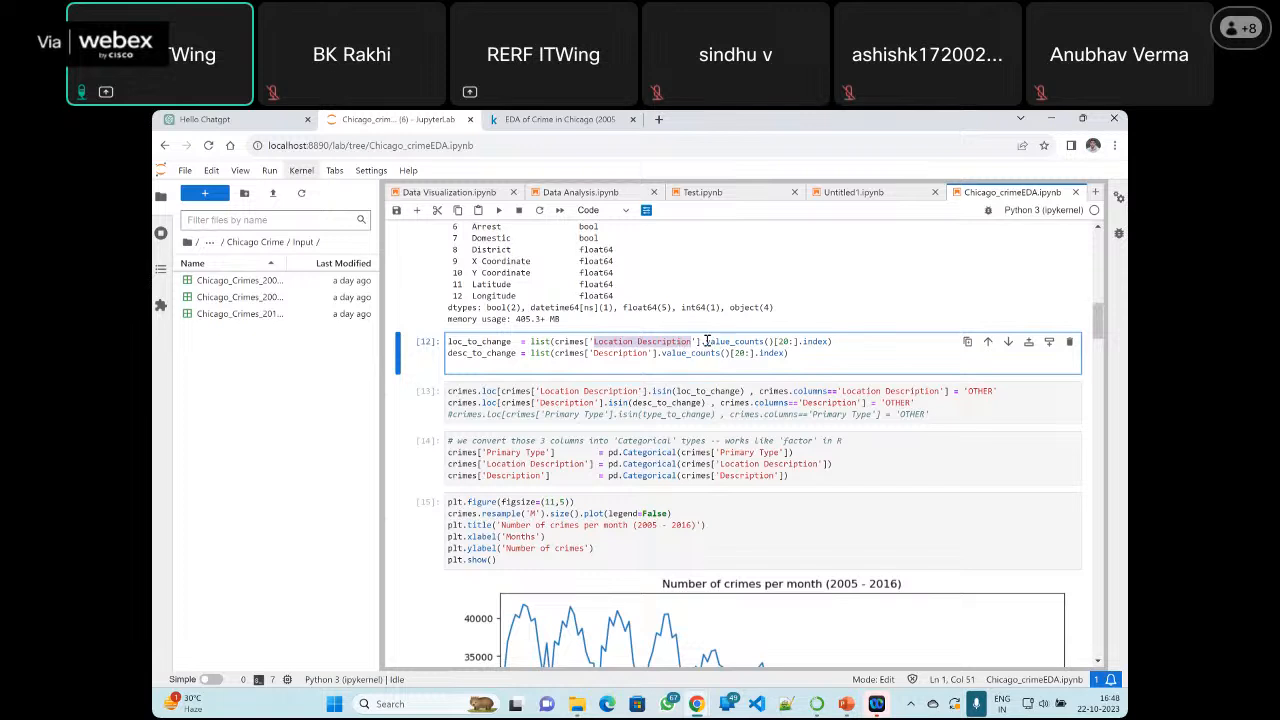
pyautogui.moveTo(706, 341); pyautogui.dragTo(777, 344)
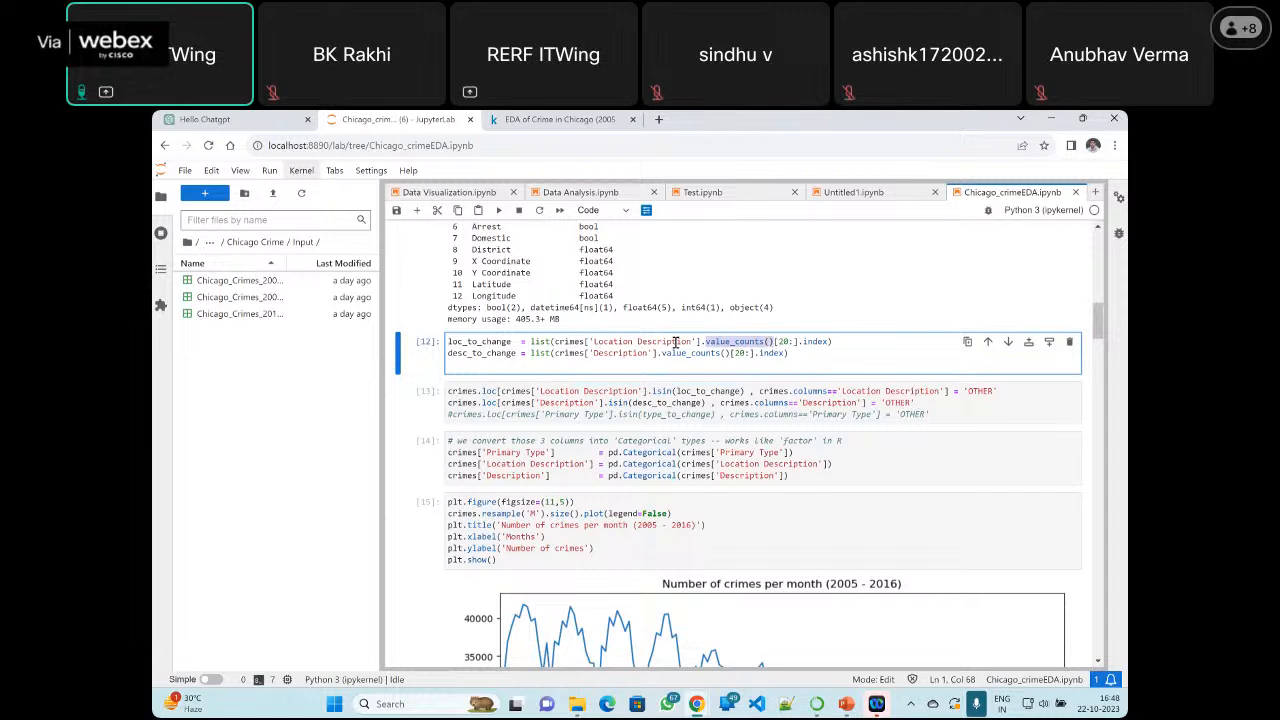
pyautogui.click(788, 342)
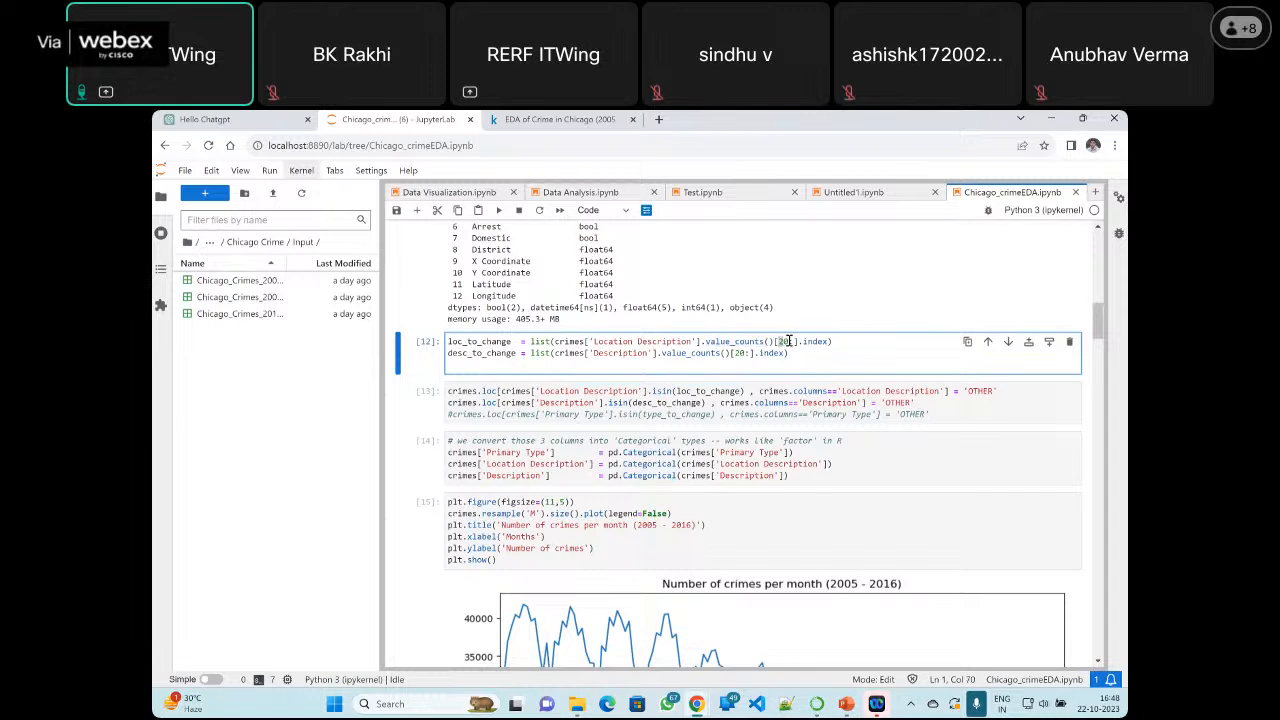
pyautogui.moveTo(788, 342); pyautogui.dragTo(793, 342)
pyautogui.click(785, 342)
pyautogui.moveTo(785, 342); pyautogui.dragTo(793, 343)
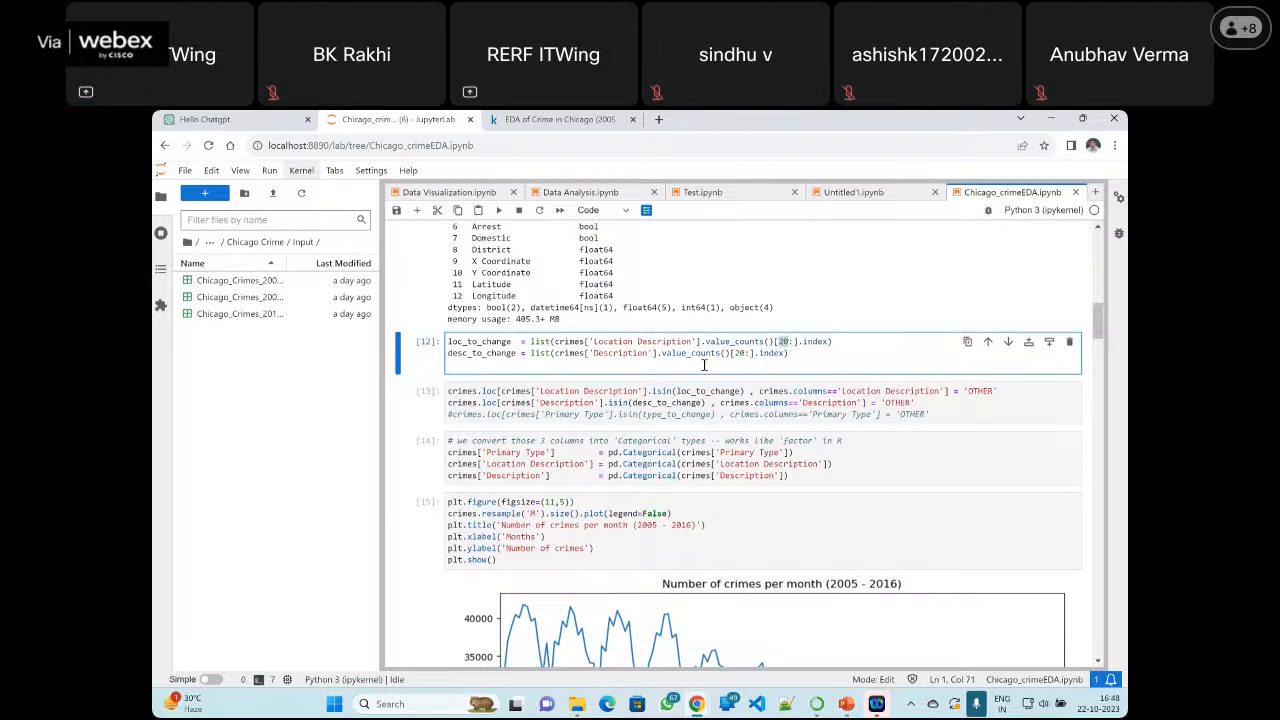
# Insert a cell above the loc_to_change cell containing print(crimes['Location Description']) and run it
pyautogui.click(1029, 343)
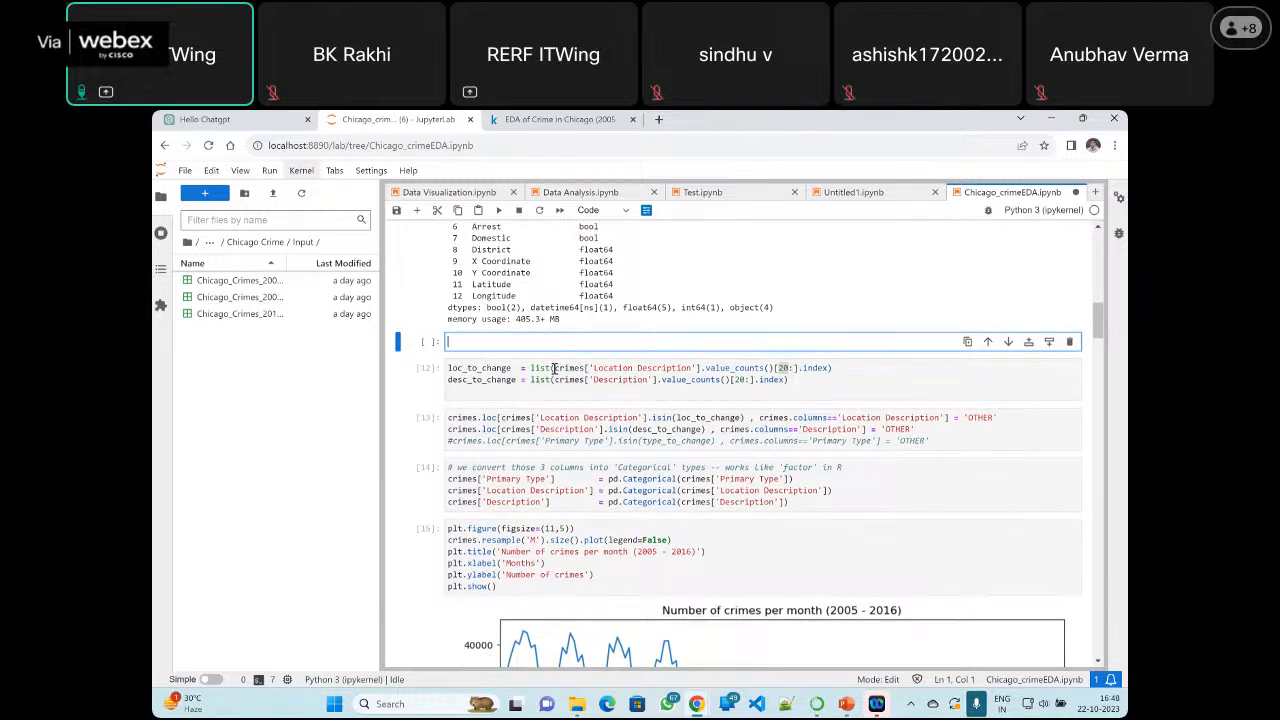
pyautogui.write('print')
pyautogui.moveTo(555, 368); pyautogui.dragTo(700, 368)
pyautogui.hotkey('ctrl', 'c')
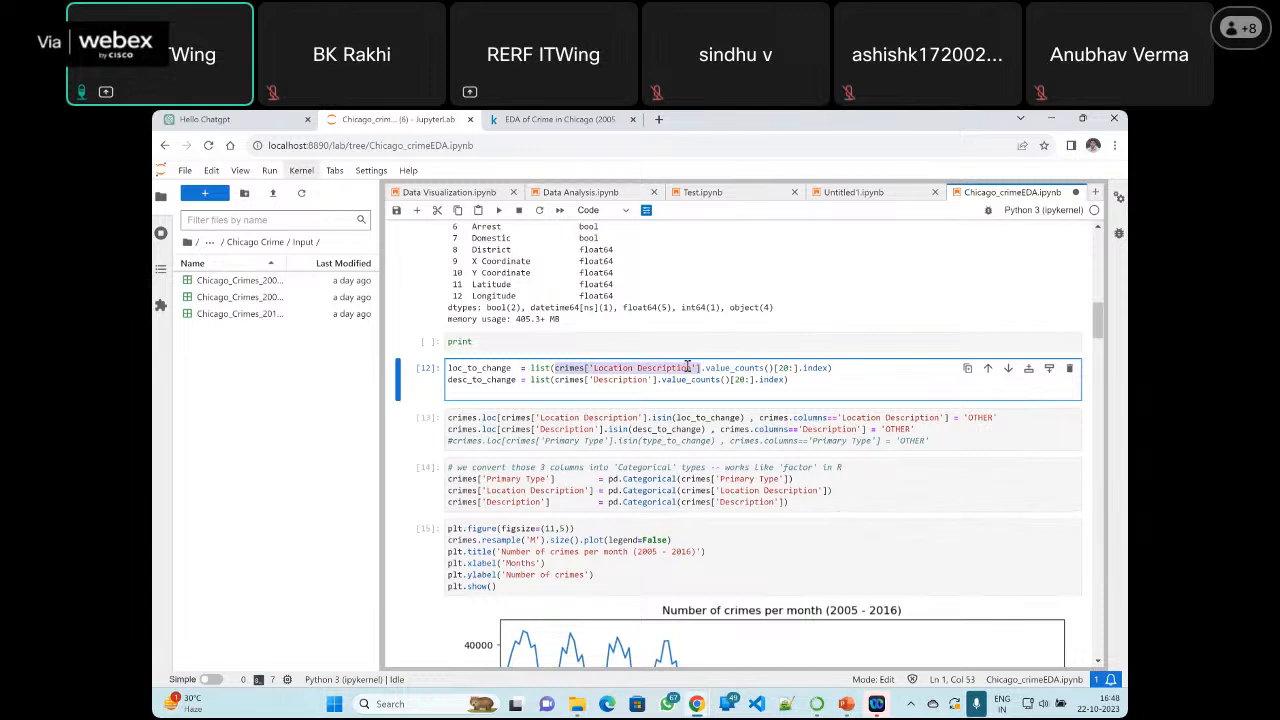
pyautogui.click(525, 341)
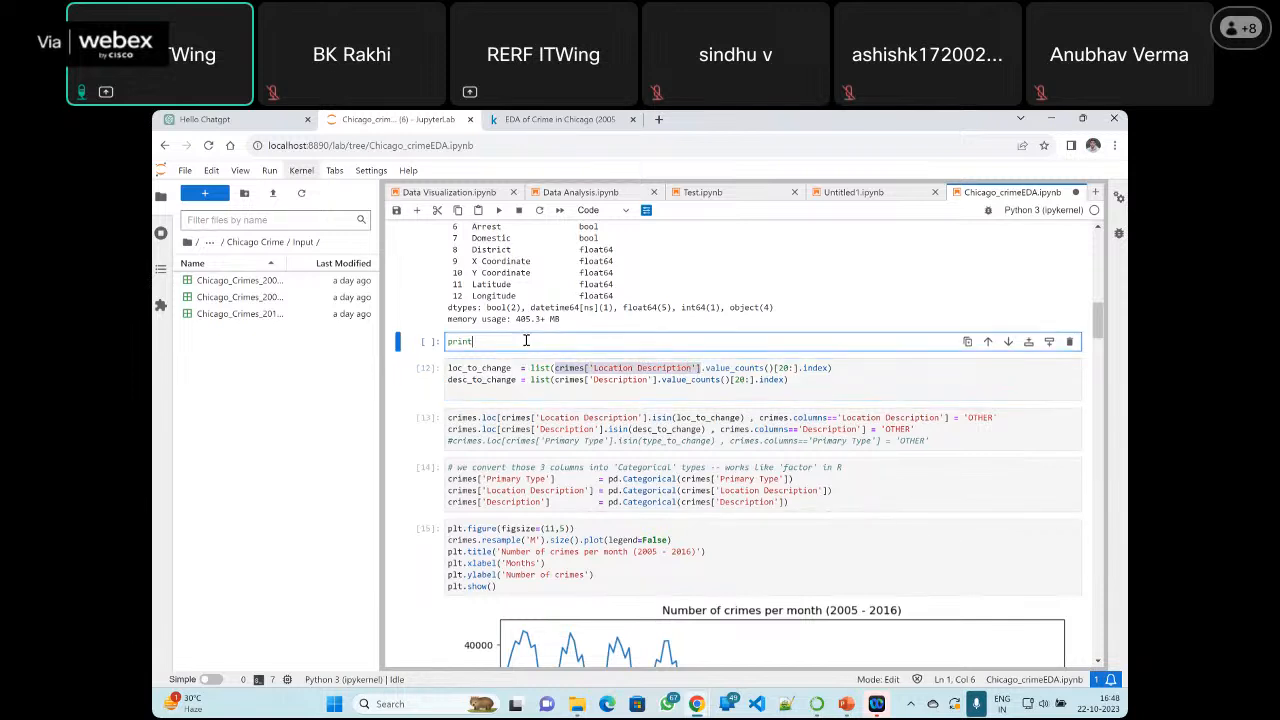
pyautogui.write('(')
pyautogui.hotkey('ctrl', 'v')
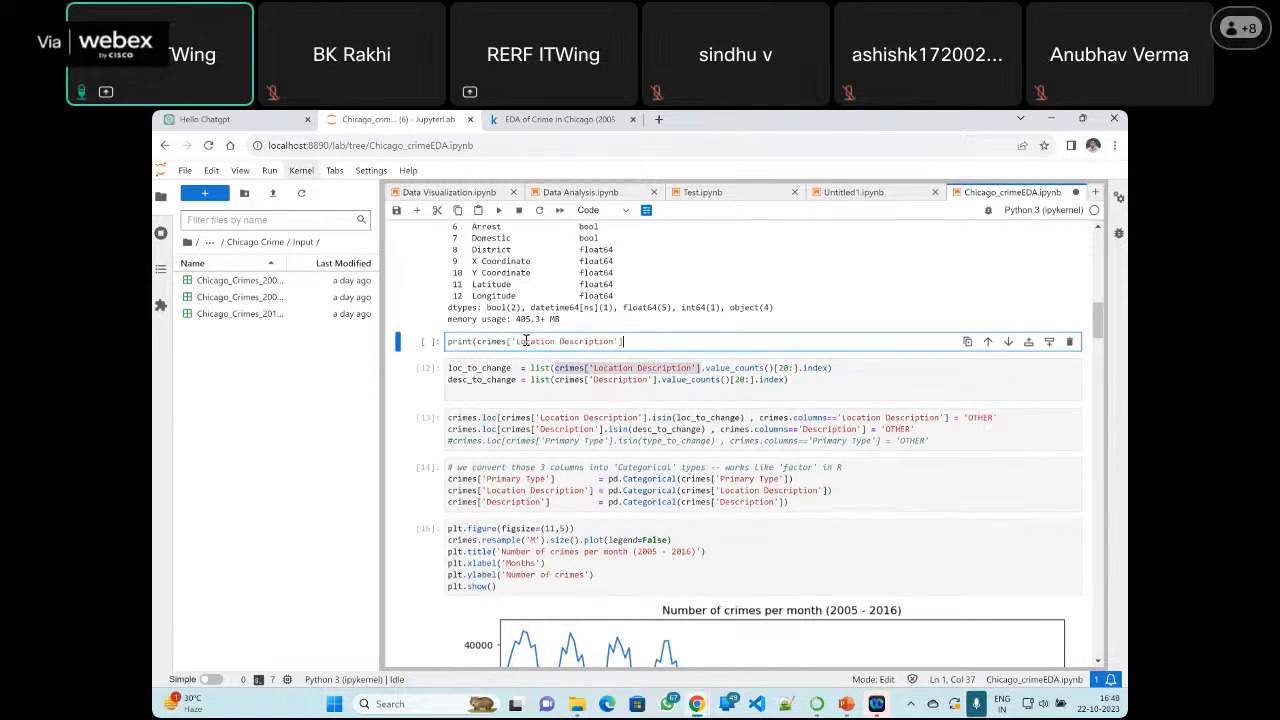
pyautogui.write(')')
pyautogui.click(503, 211)
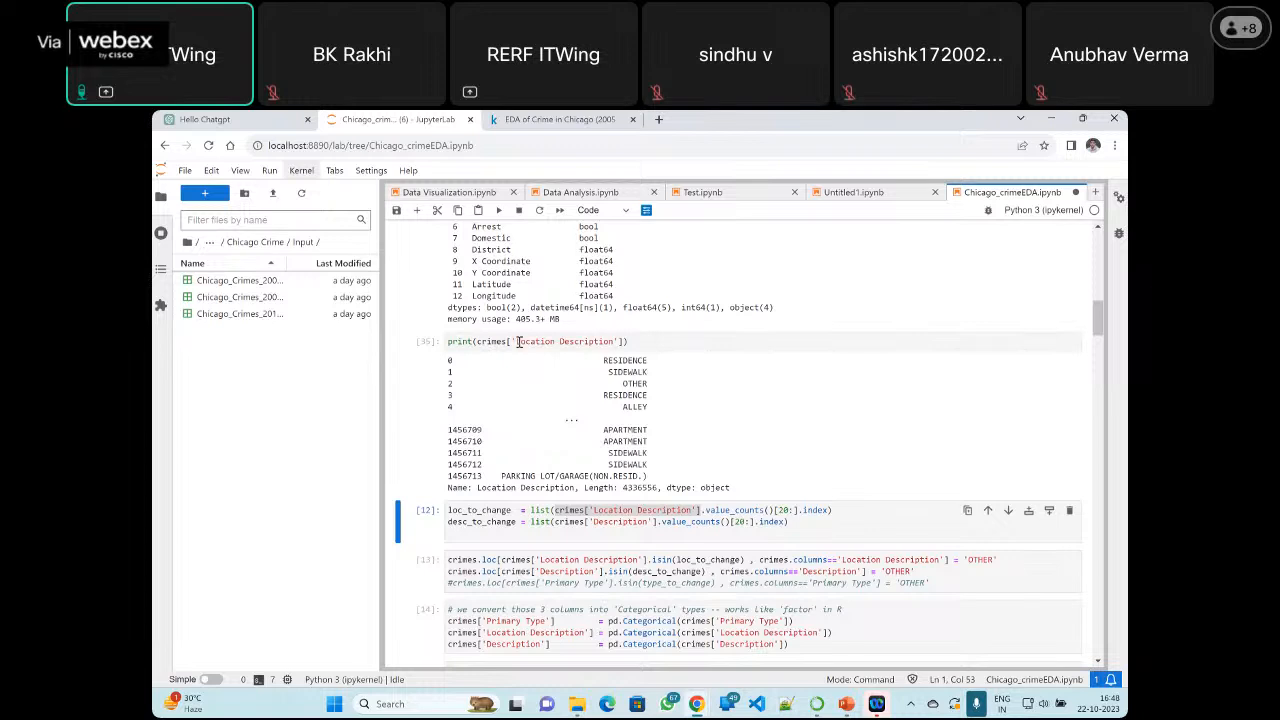
# Highlight Location Description in the print statement, append .value_count() to the column and run the cell
pyautogui.moveTo(516, 341); pyautogui.dragTo(614, 341)
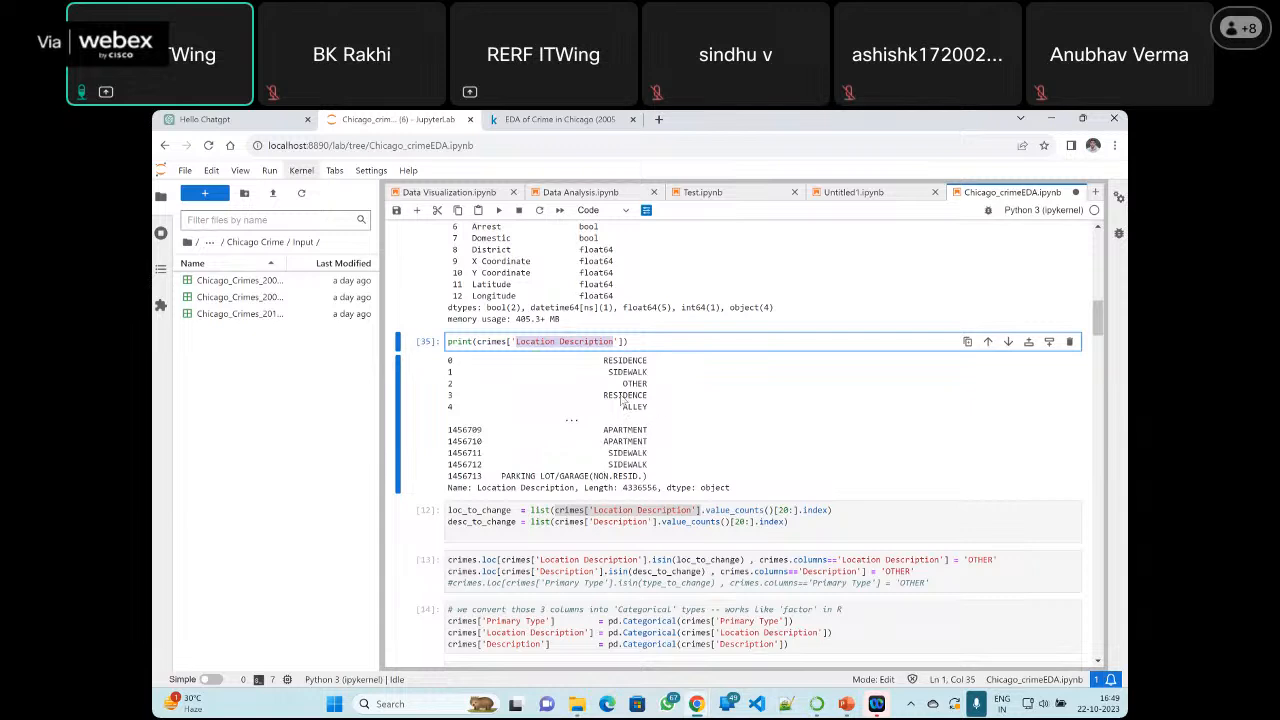
pyautogui.click(623, 342)
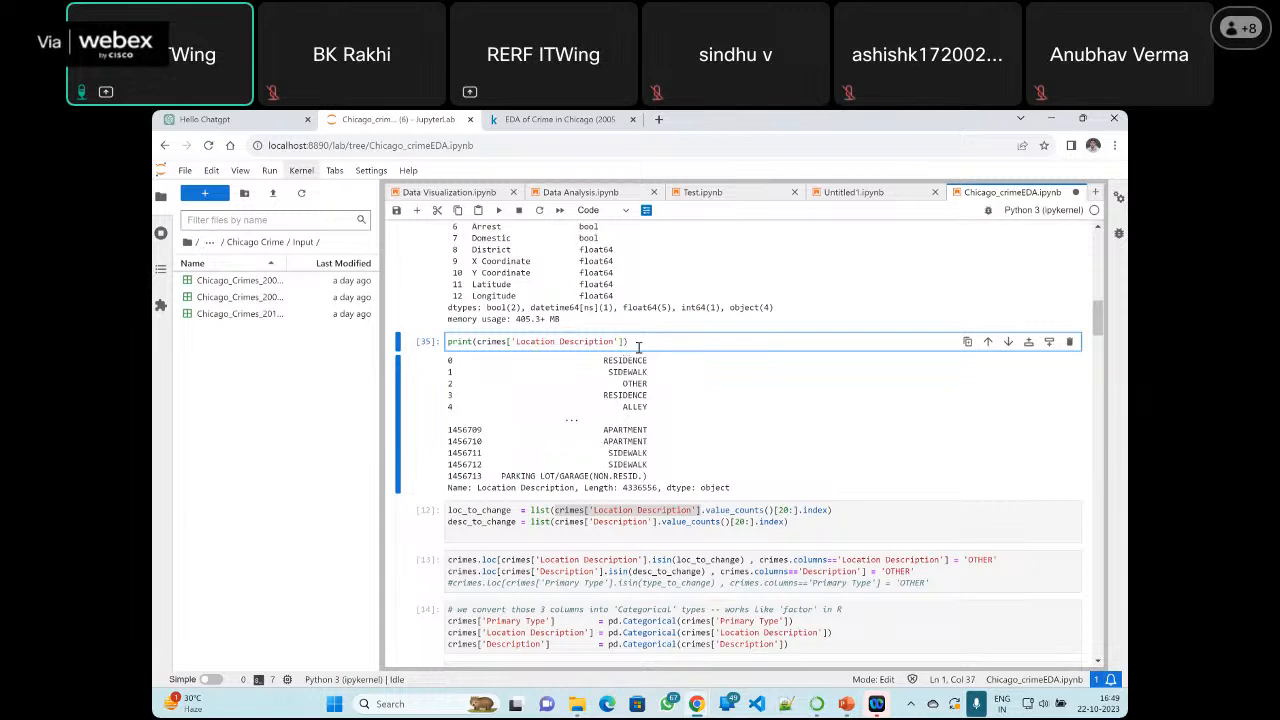
pyautogui.write('.value')
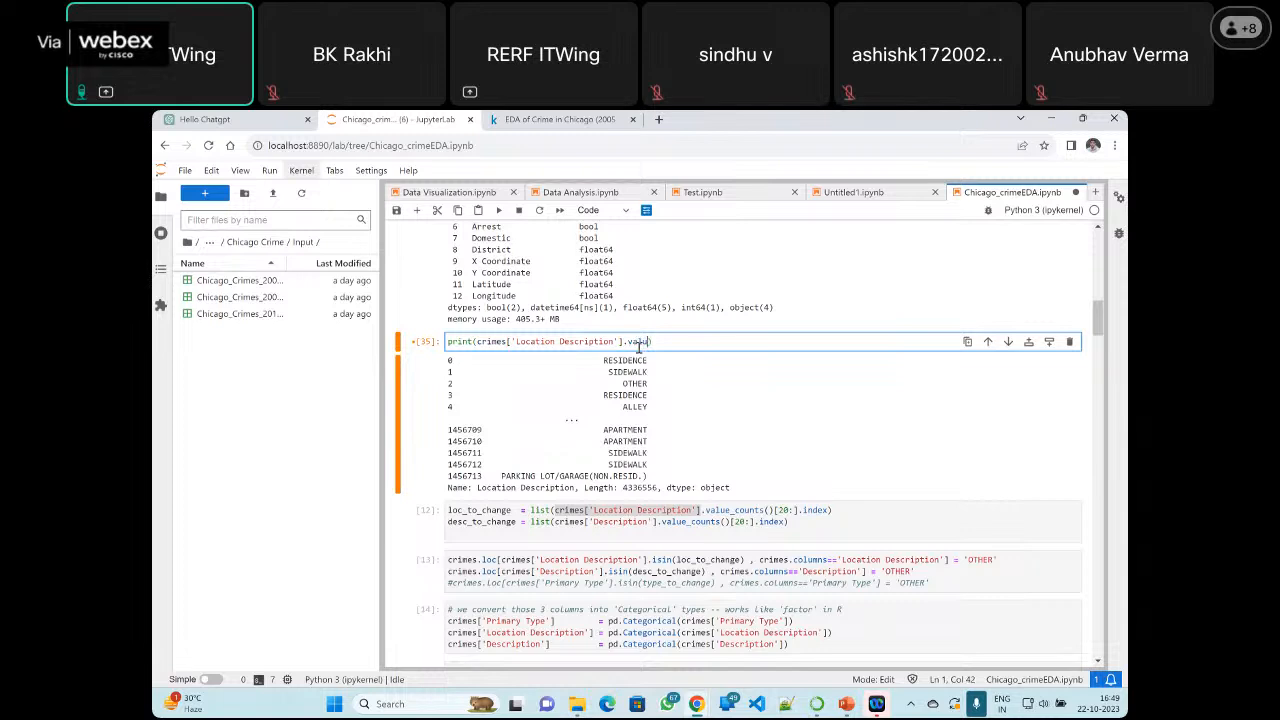
pyautogui.write('_count()')
pyautogui.click(497, 211)
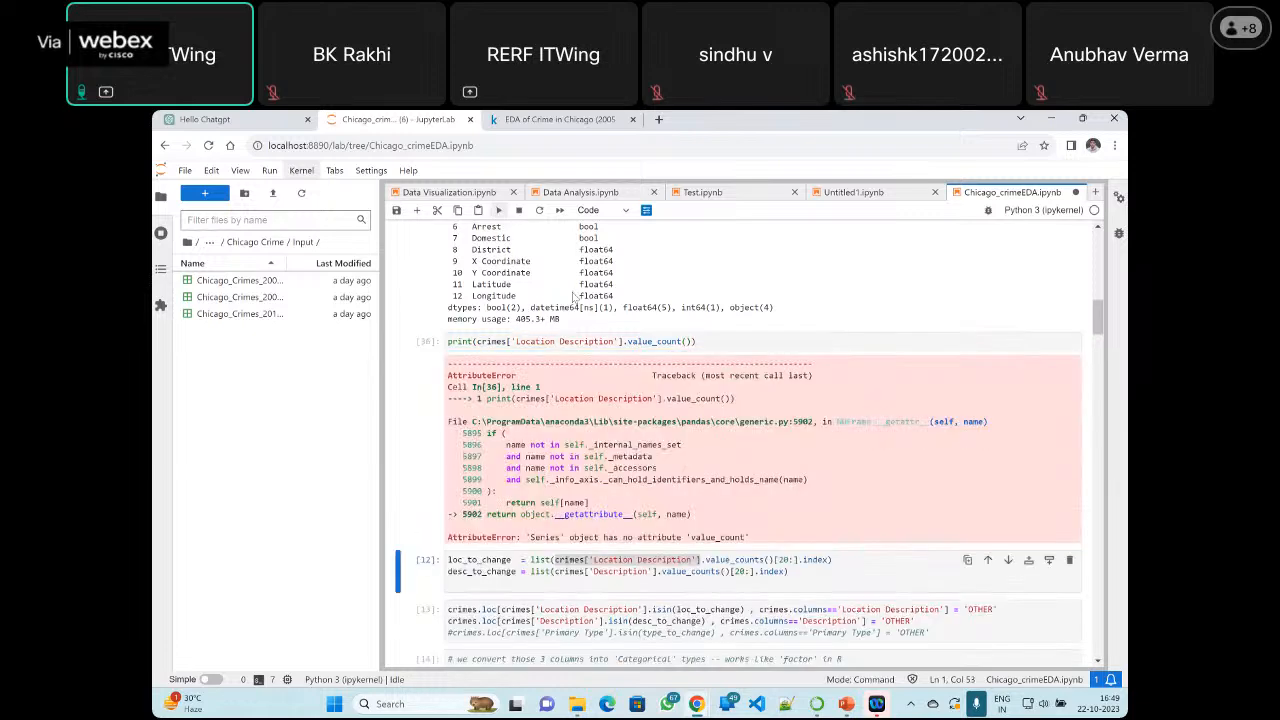
# Correct the method name to value_counts in the Location Description print statement and rerun the cell
pyautogui.click(684, 342)
pyautogui.write('s')
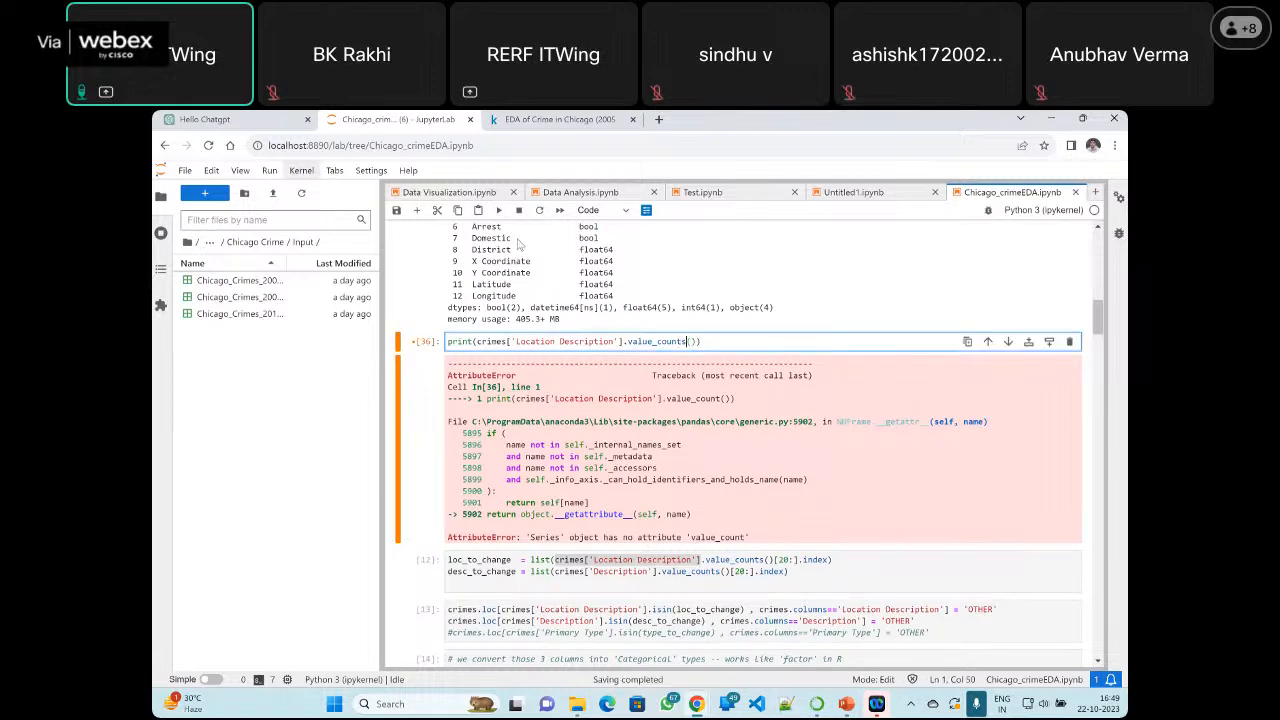
pyautogui.click(497, 211)
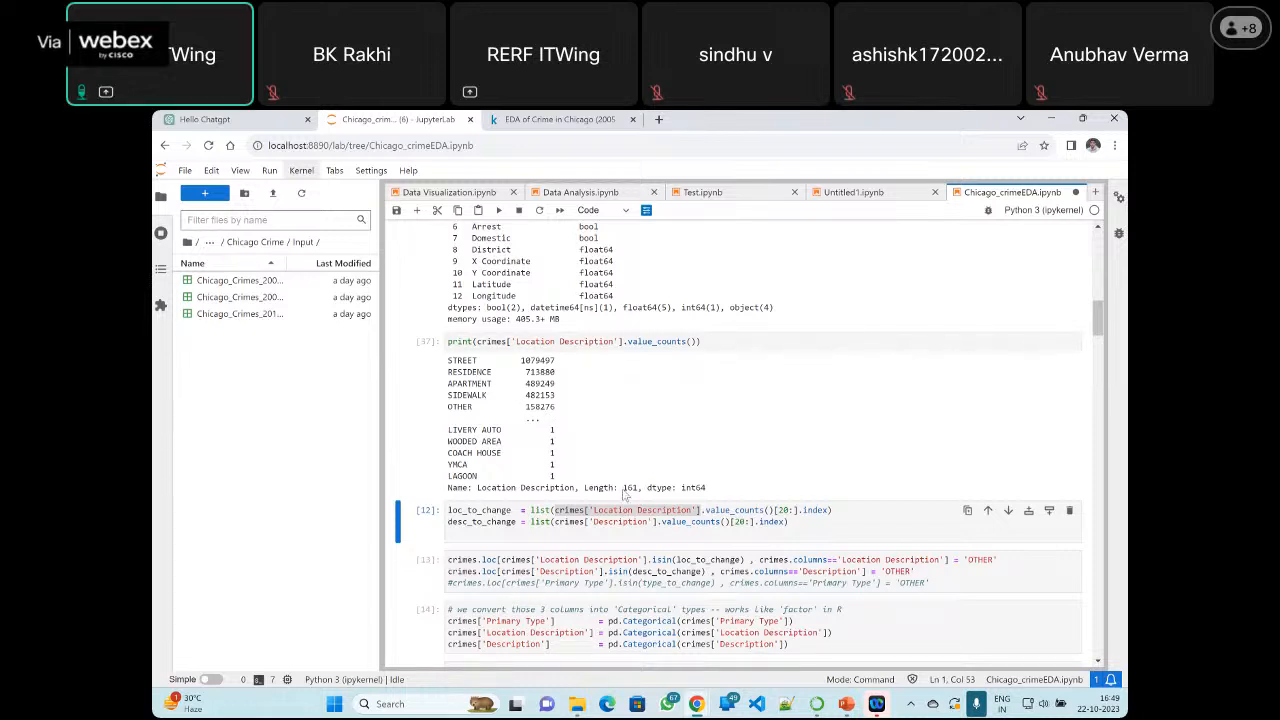
# Highlight the Length value and the first location rows in the value_counts output, and look over the cells around it
pyautogui.doubleClick(627, 488)
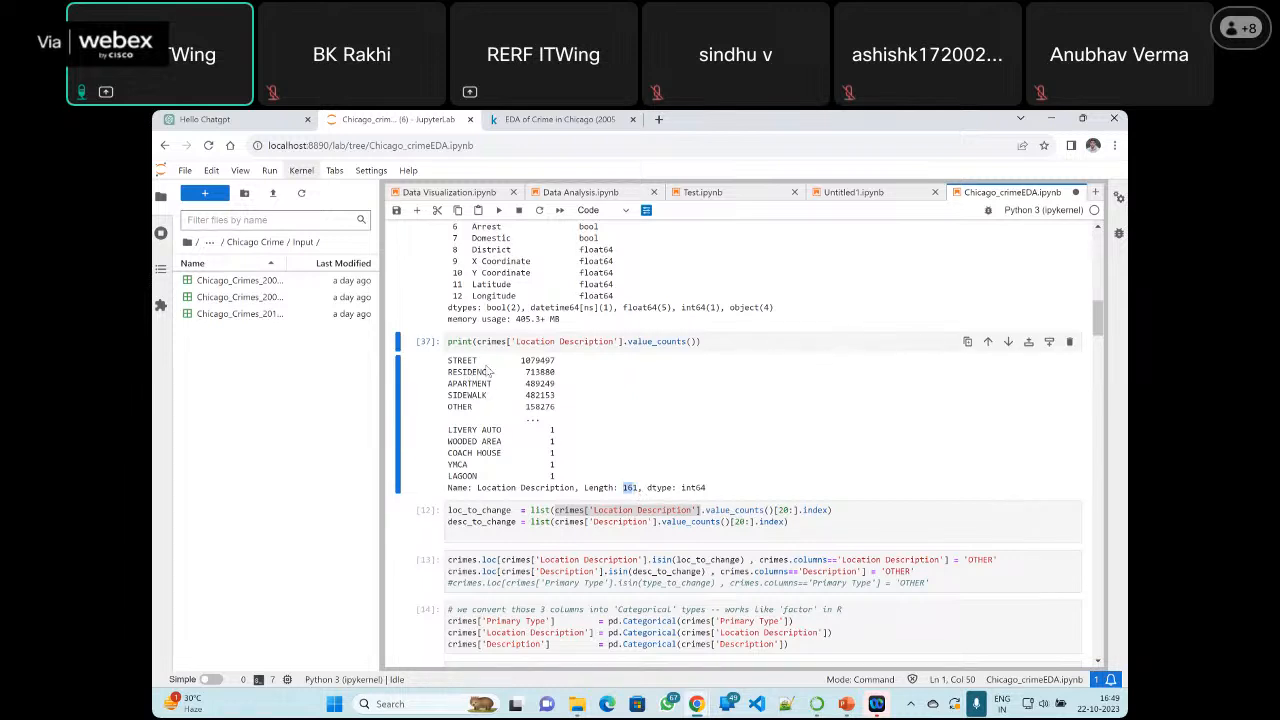
pyautogui.moveTo(449, 363); pyautogui.dragTo(561, 371)
pyautogui.click(542, 383)
pyautogui.scroll(-3, 614, 337)
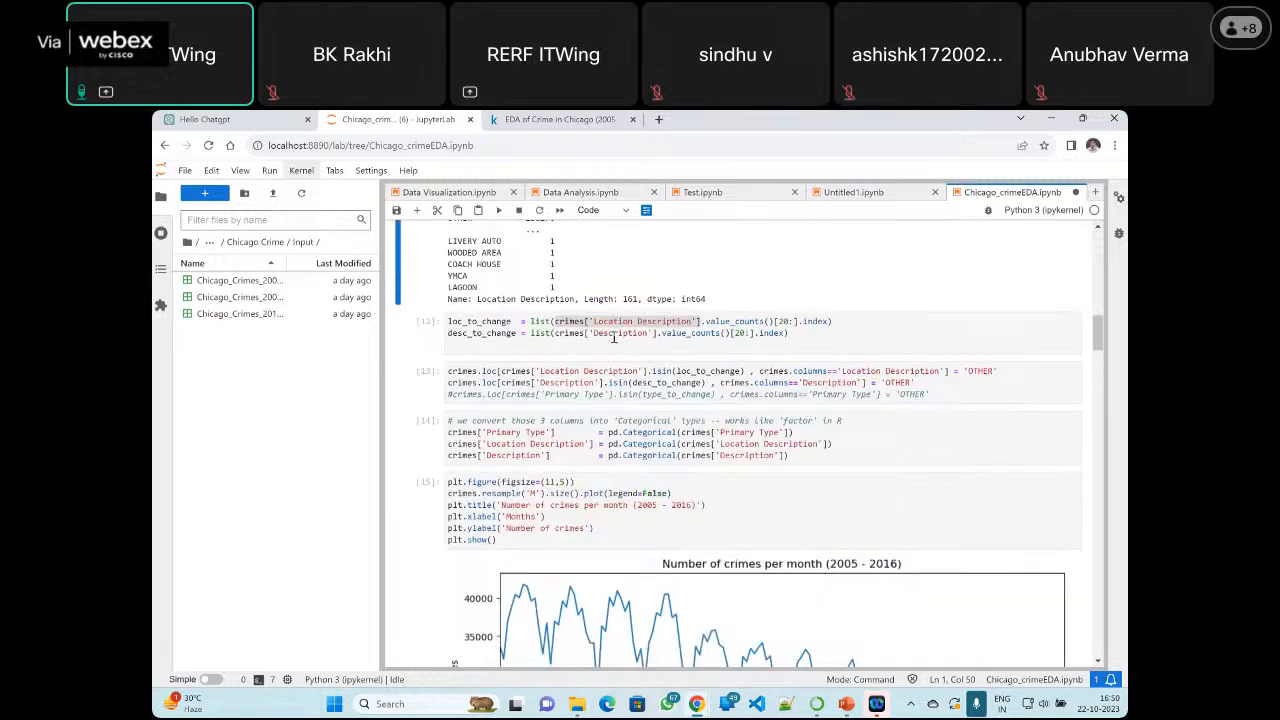
pyautogui.scroll(7, 640, 420)
pyautogui.scroll(-7, 640, 420)
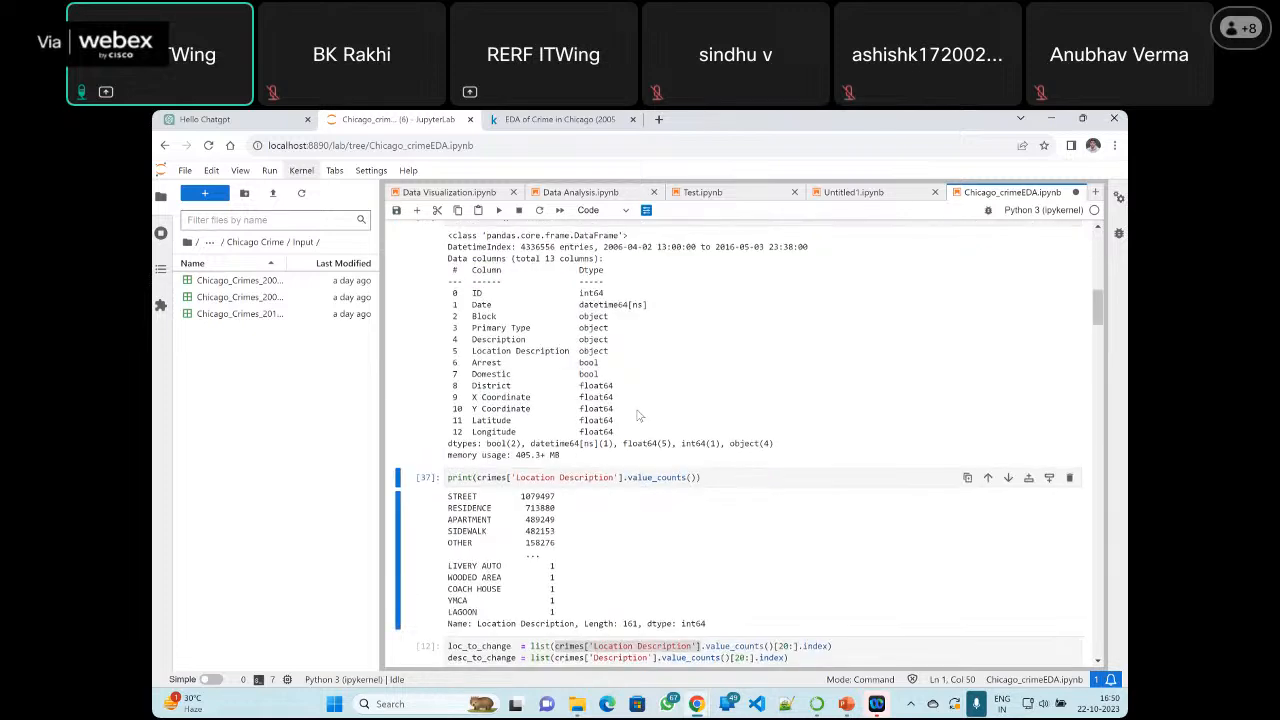
# Return to the crimes.head(3) cell and rerun it together with the date conversion and crimes.info() cells
pyautogui.scroll(2, 600, 343)
pyautogui.scroll(10, 600, 343)
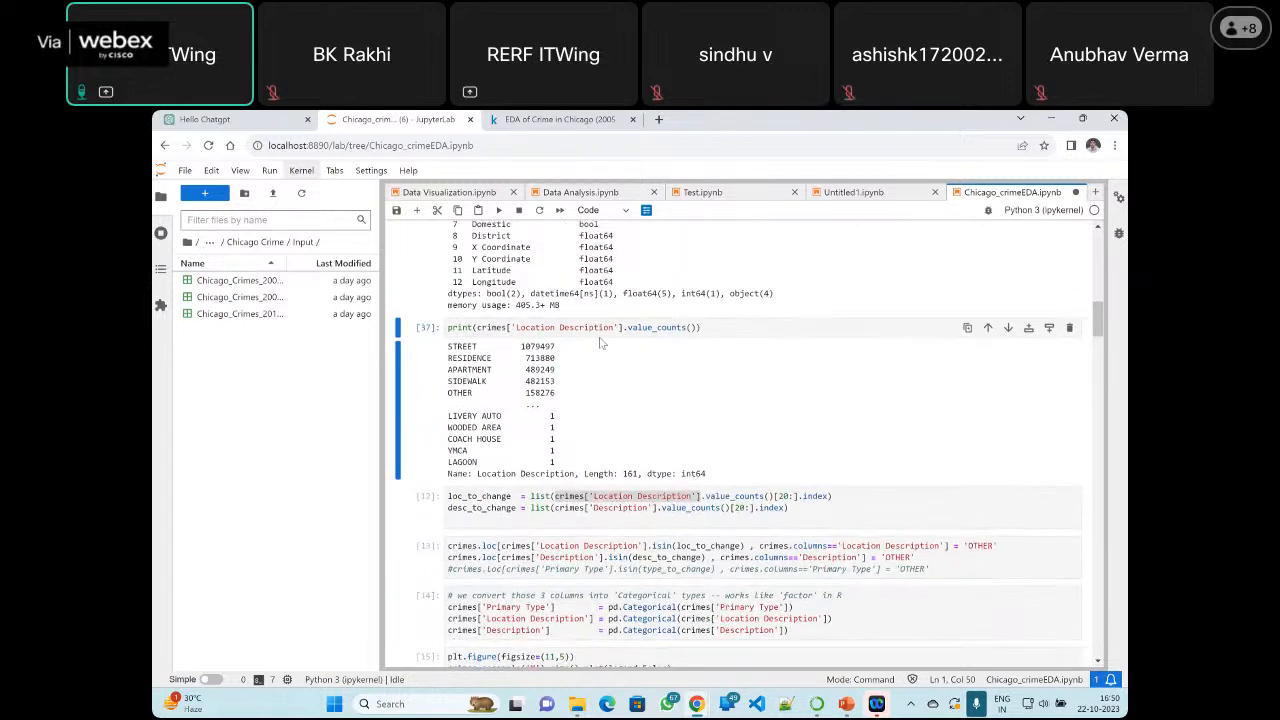
pyautogui.scroll(3, 620, 390)
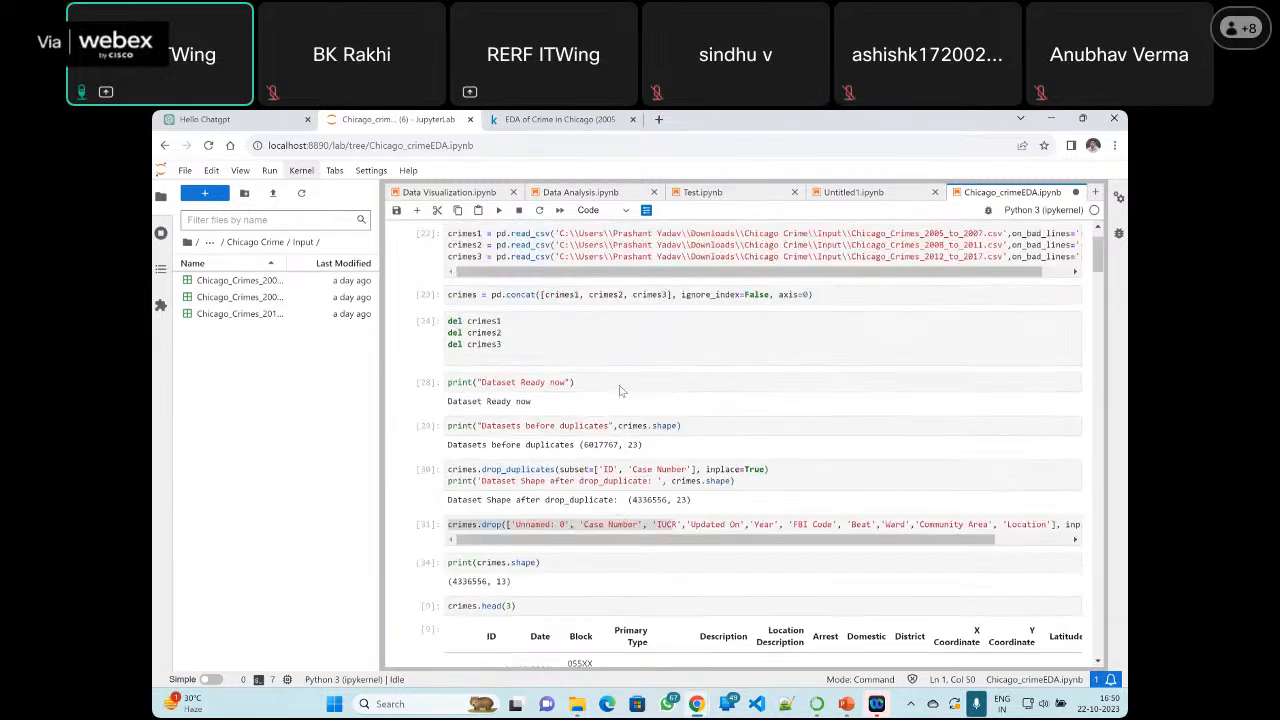
pyautogui.scroll(-3, 557, 381)
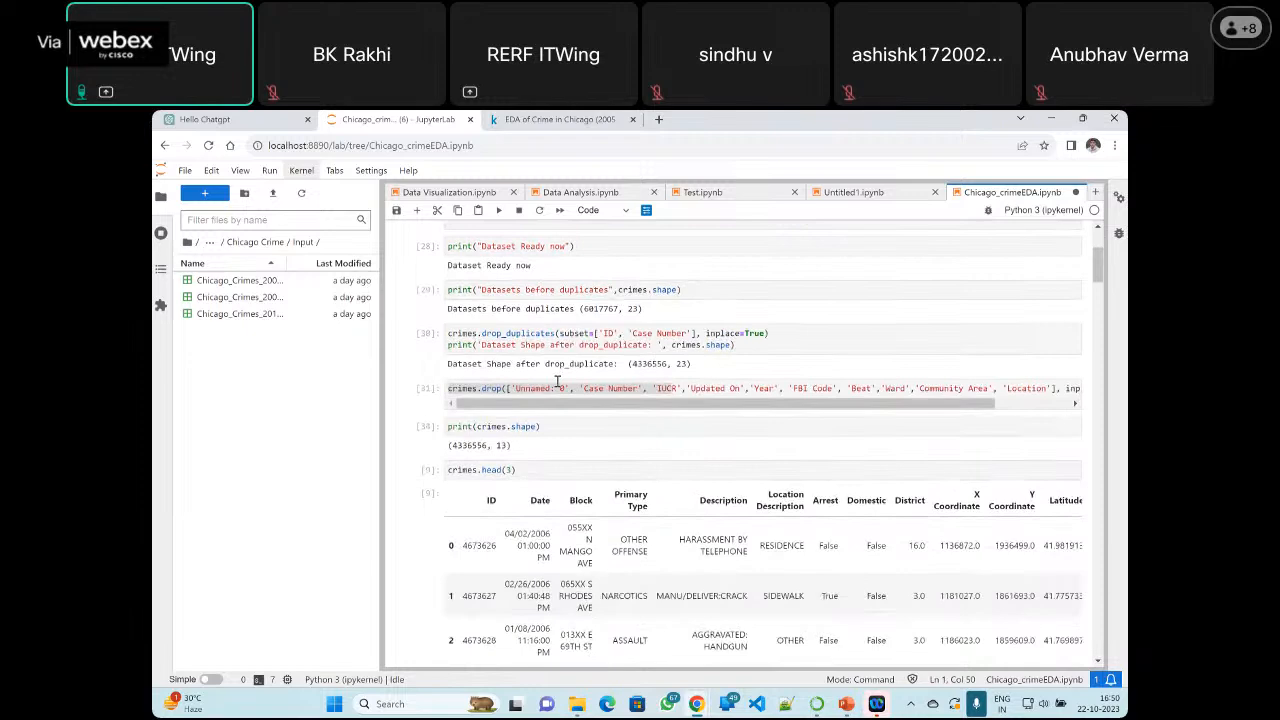
pyautogui.click(513, 429)
pyautogui.click(512, 471)
pyautogui.hotkey('shift', 'Return')
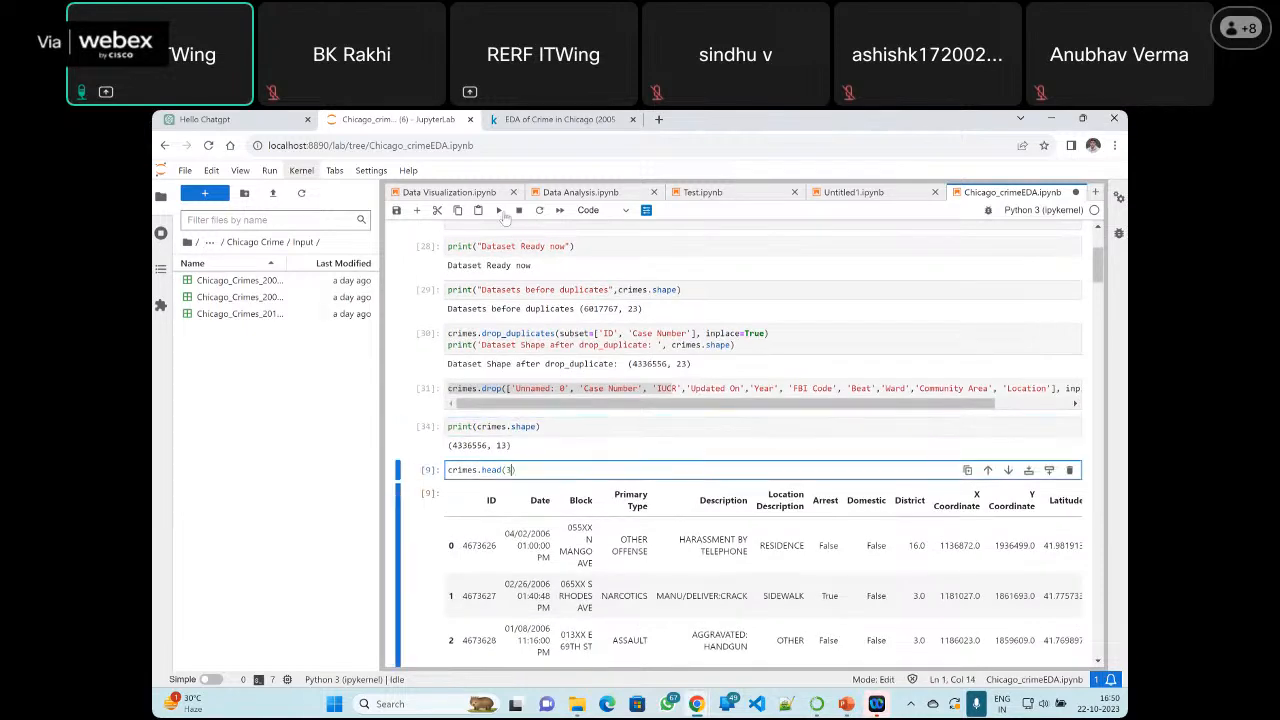
pyautogui.scroll(-1, 573, 423)
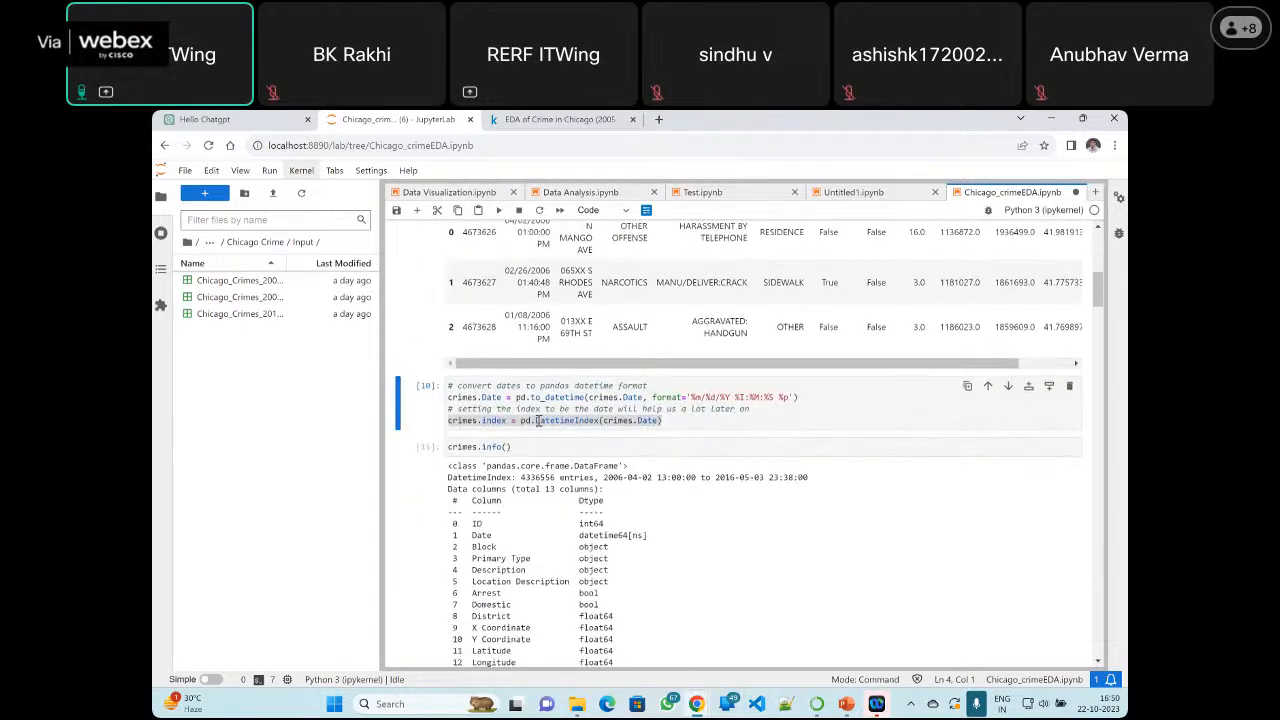
pyautogui.hotkey('shift', 'Return')
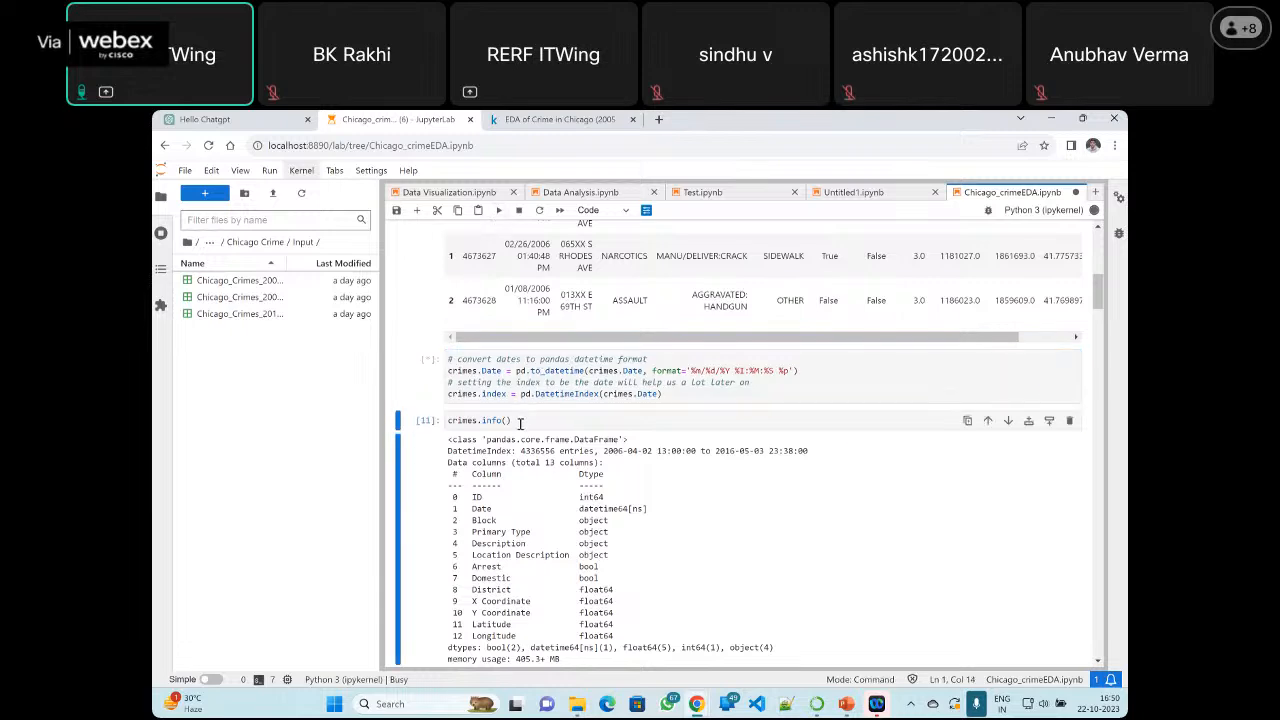
pyautogui.hotkey('shift', 'Return')
pyautogui.scroll(-2, 553, 366)
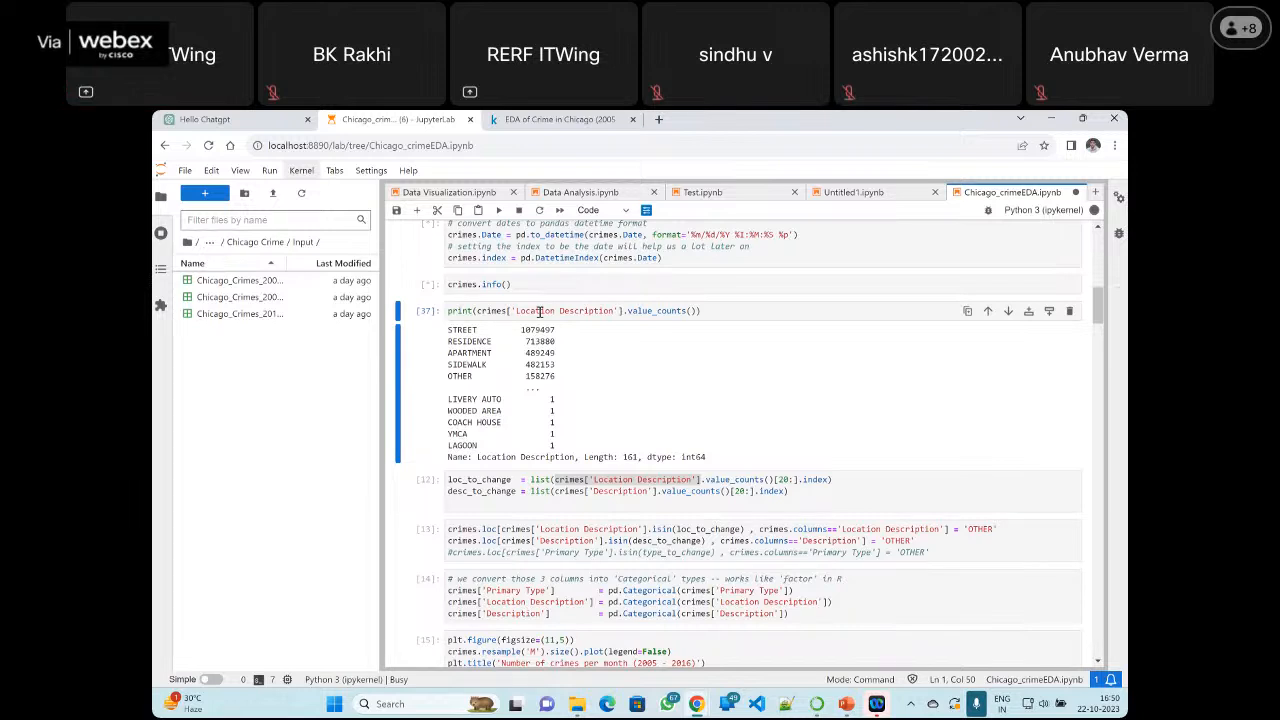
# Rerun the Location Description value_counts cell and look over its output
pyautogui.moveTo(1094, 214)
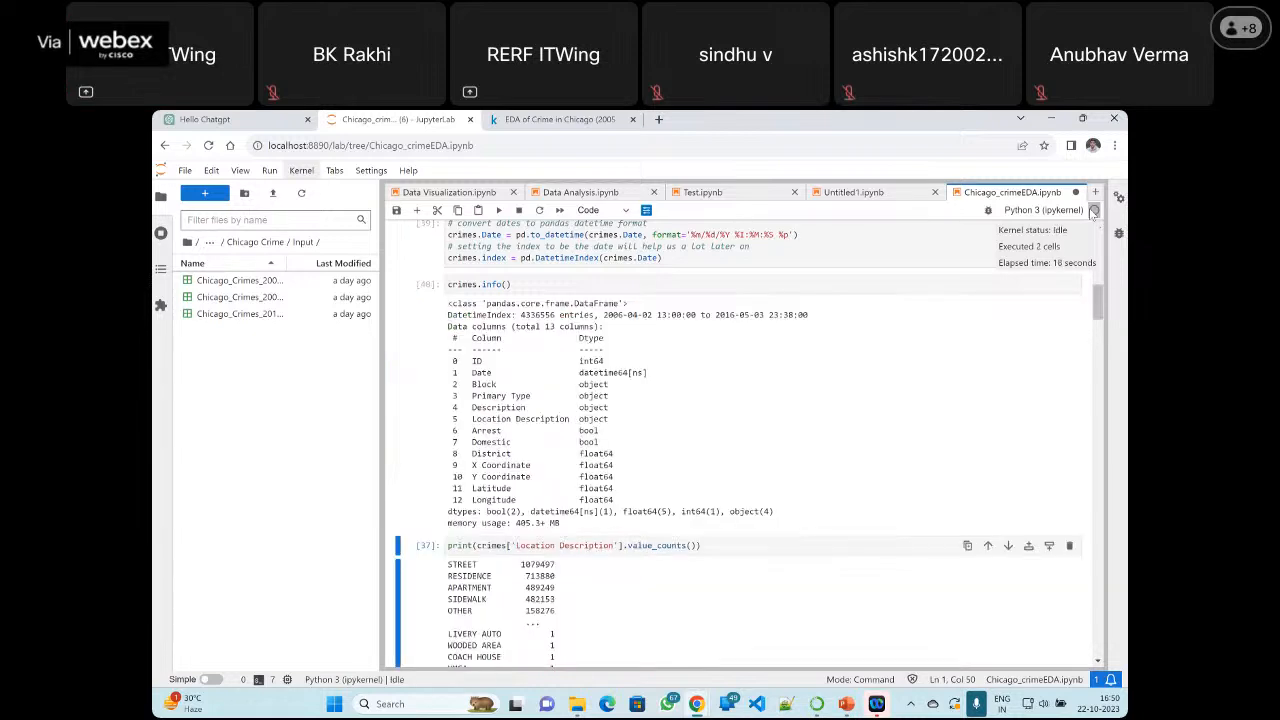
pyautogui.click(599, 553)
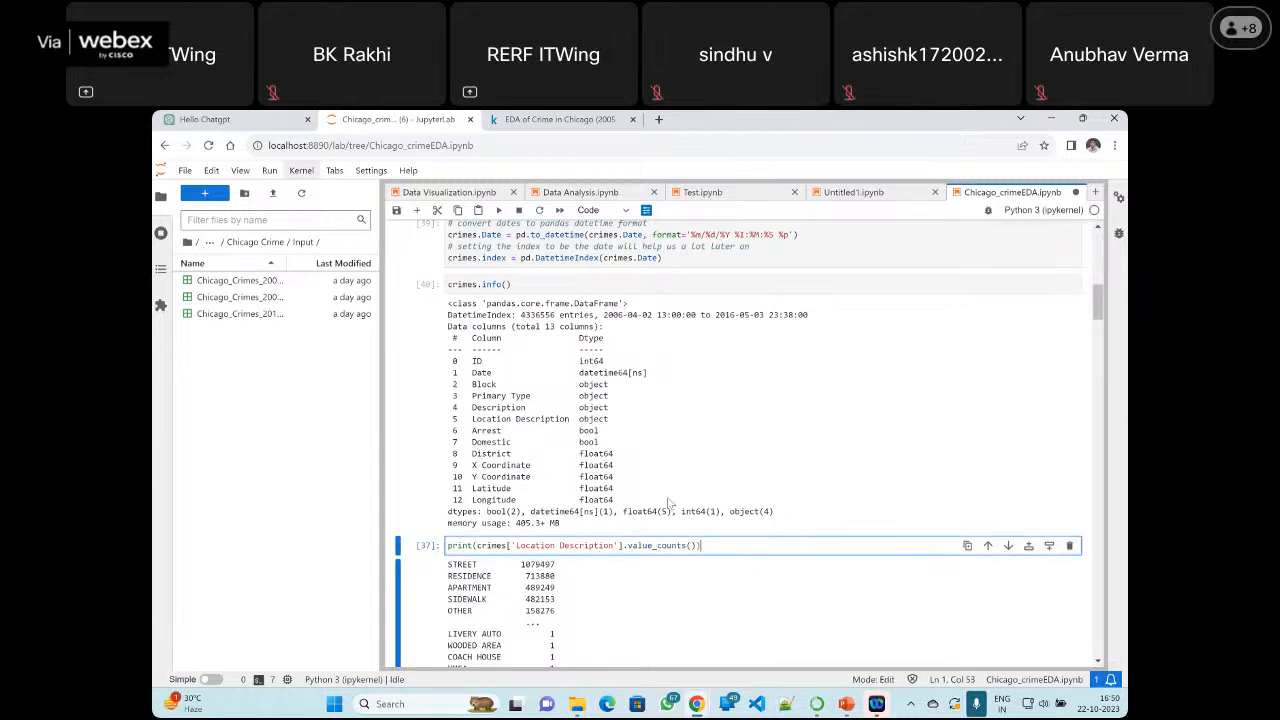
pyautogui.click(498, 211)
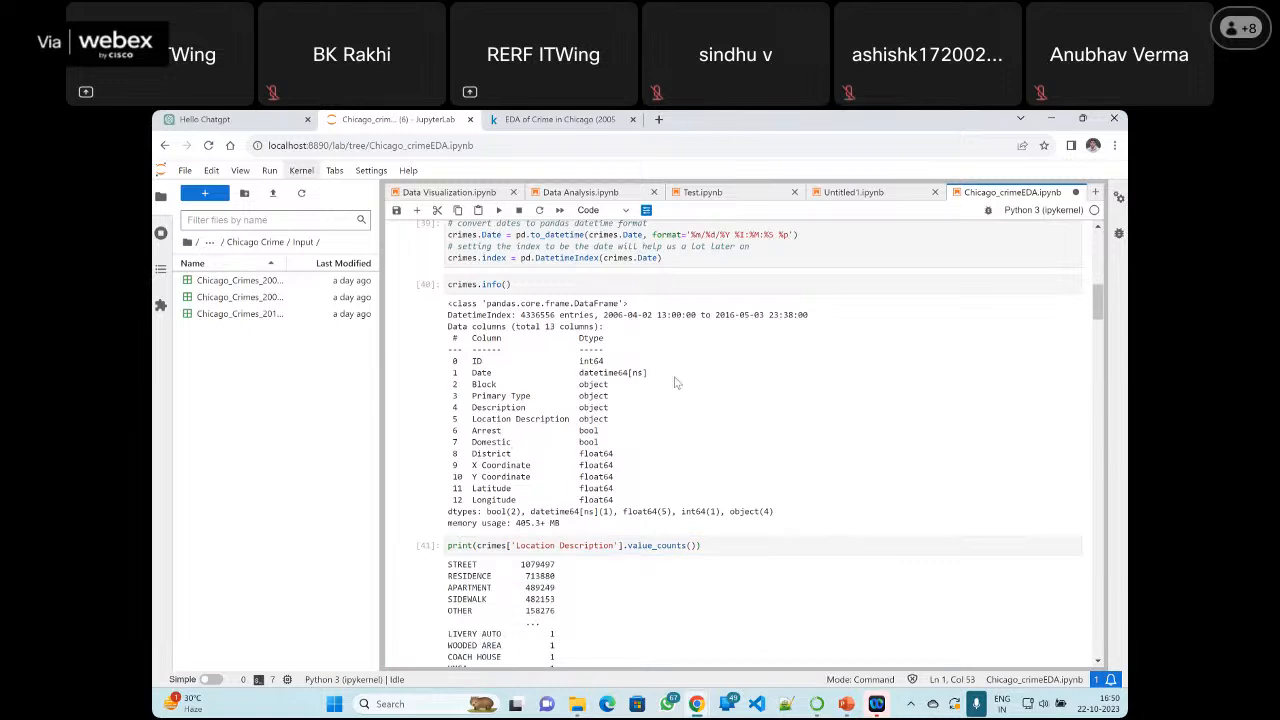
pyautogui.scroll(2, 677, 383)
pyautogui.scroll(-4, 677, 383)
pyautogui.scroll(-1, 664, 386)
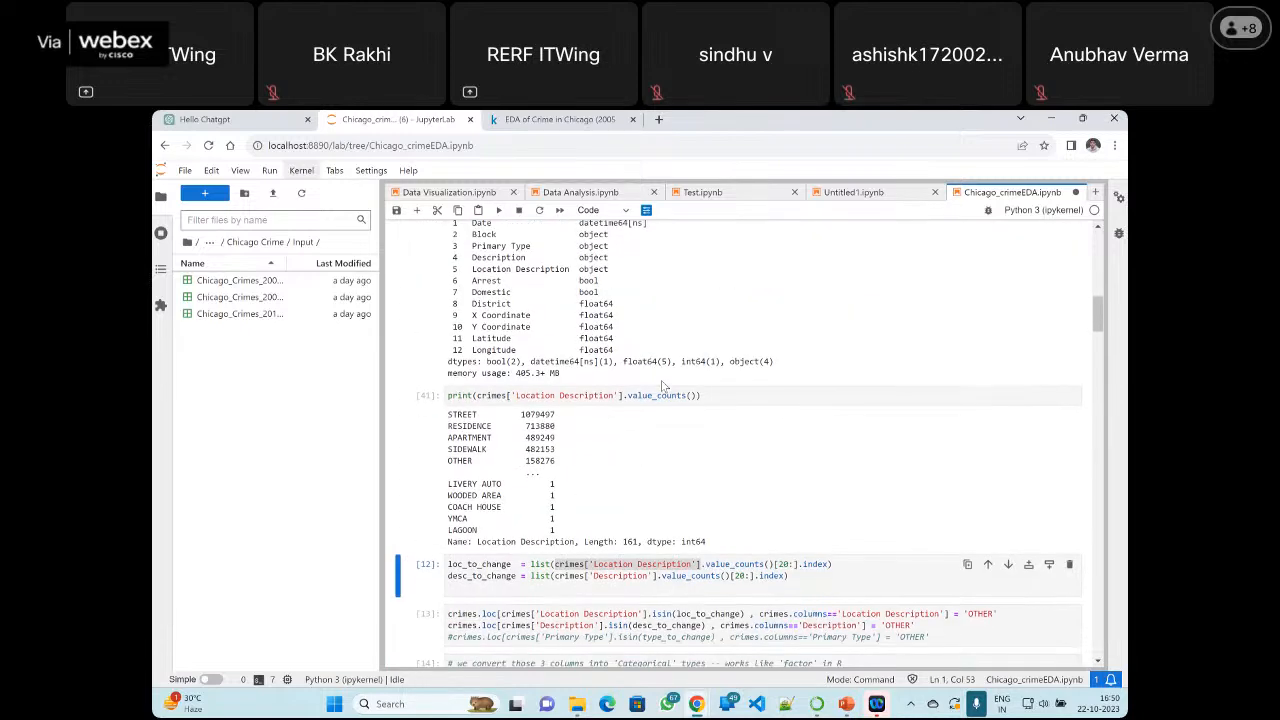
# Copy the [20:] slice from the loc_to_change line onto the printed value_counts() call, run the cell and review the output
pyautogui.scroll(-1, 662, 386)
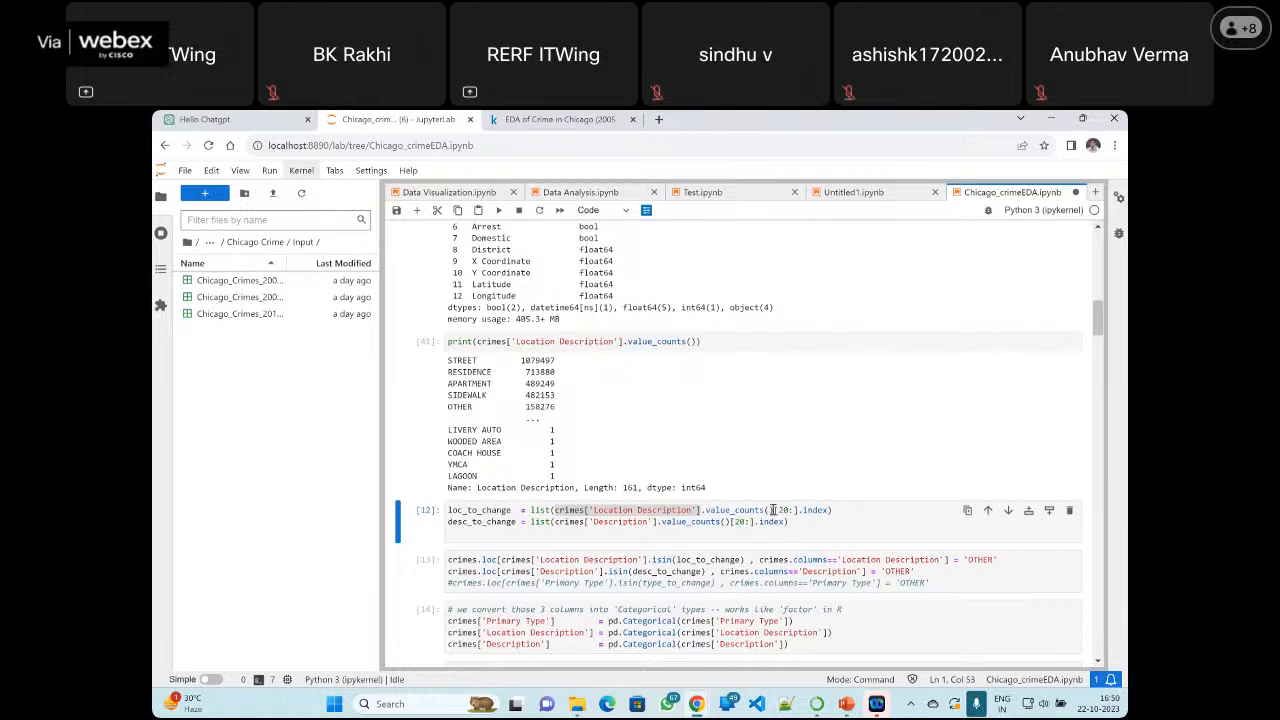
pyautogui.moveTo(772, 510); pyautogui.dragTo(797, 510)
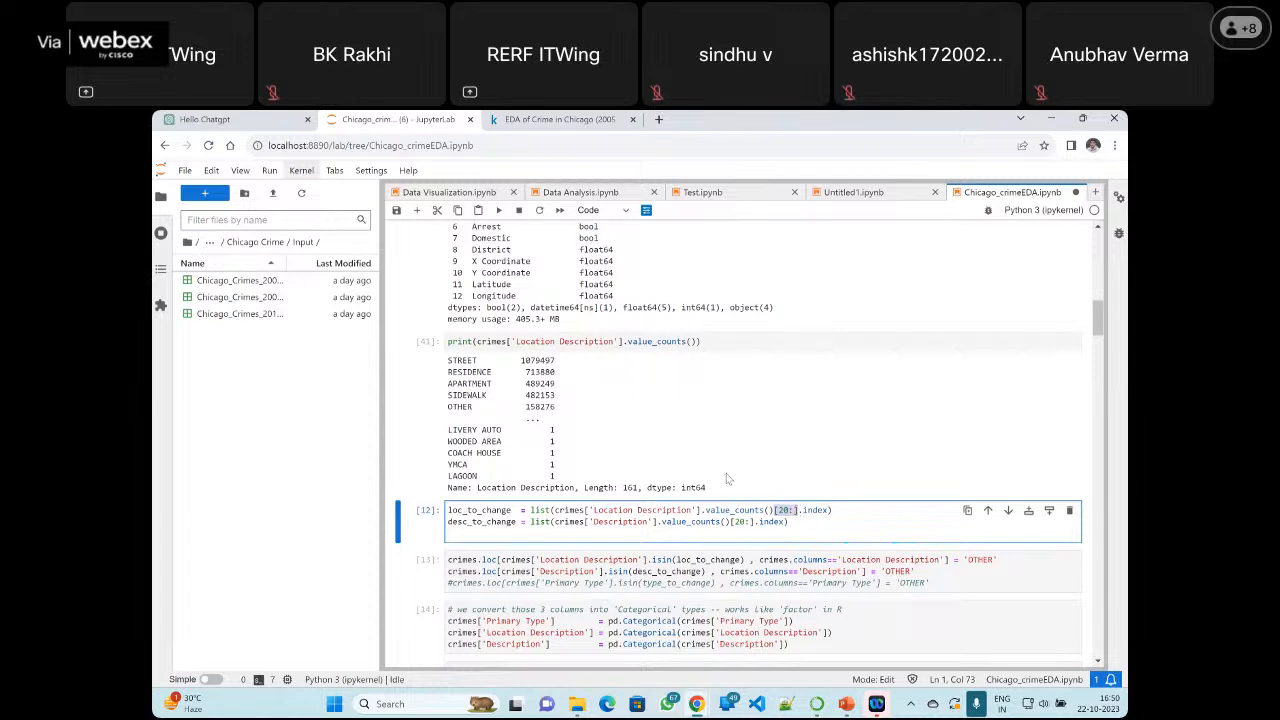
pyautogui.click(720, 343)
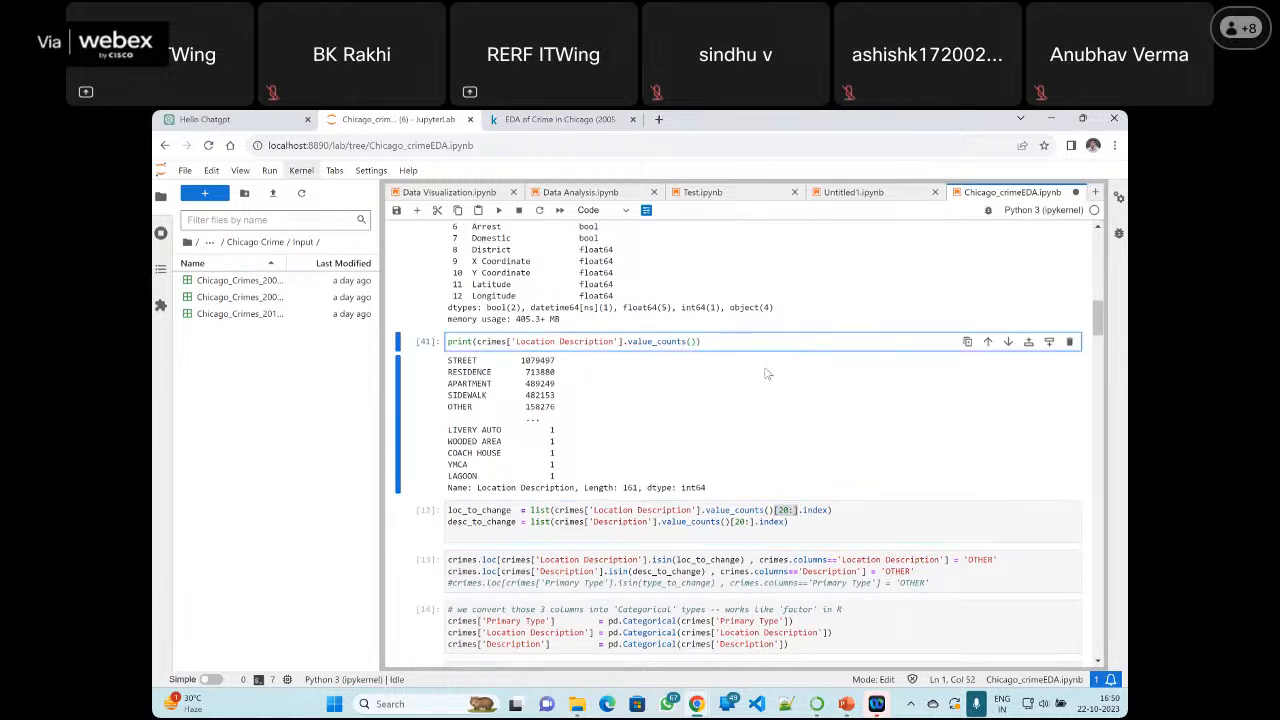
pyautogui.write('[20:]')
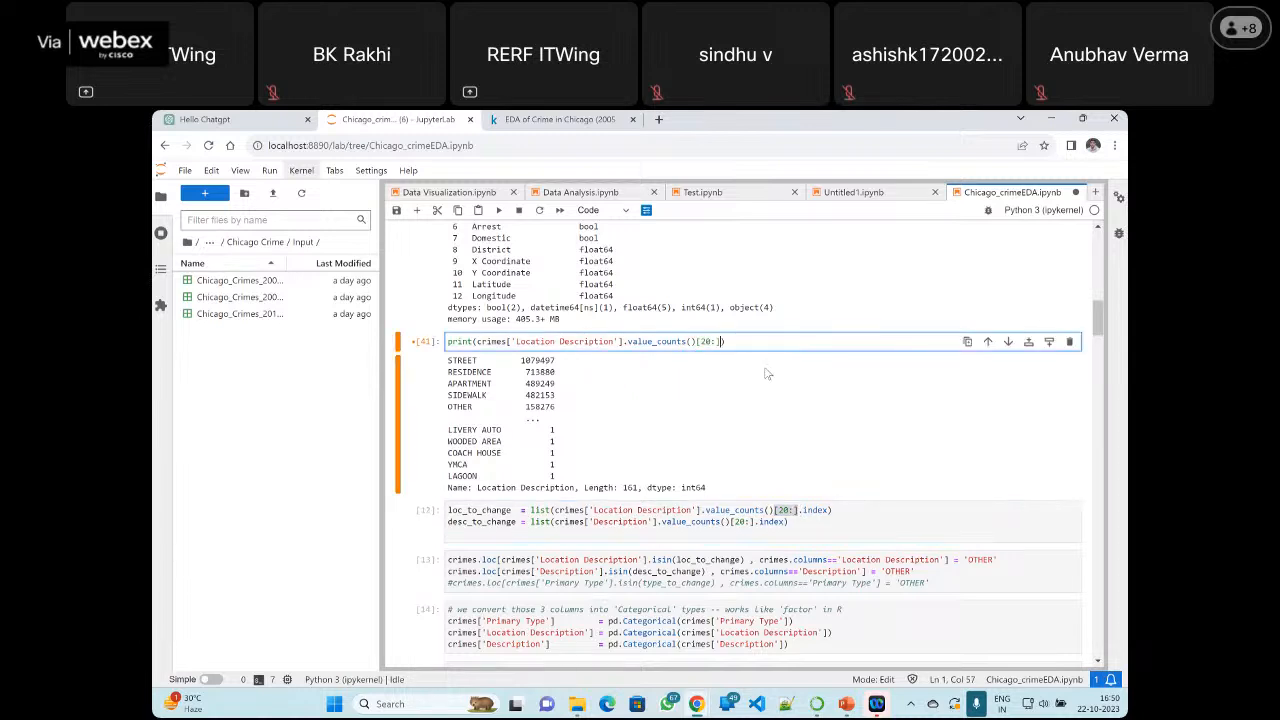
pyautogui.click(498, 212)
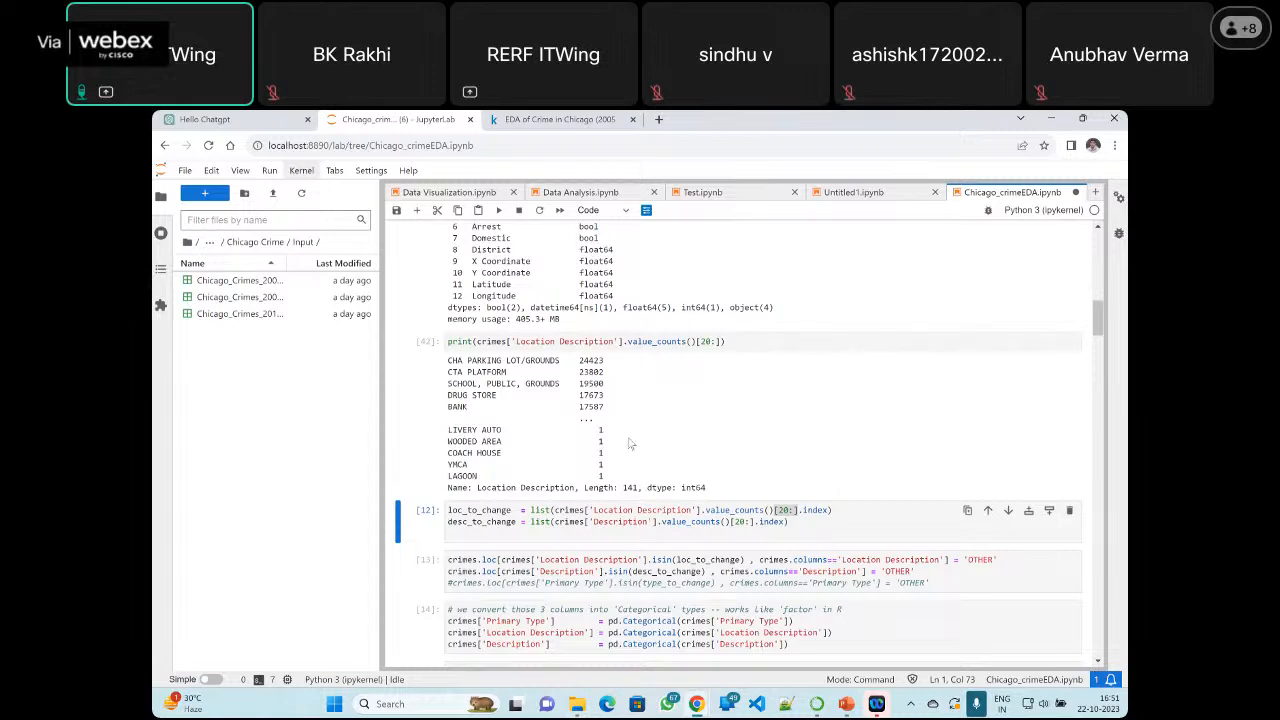
pyautogui.scroll(-3, 630, 443)
pyautogui.scroll(5, 629, 441)
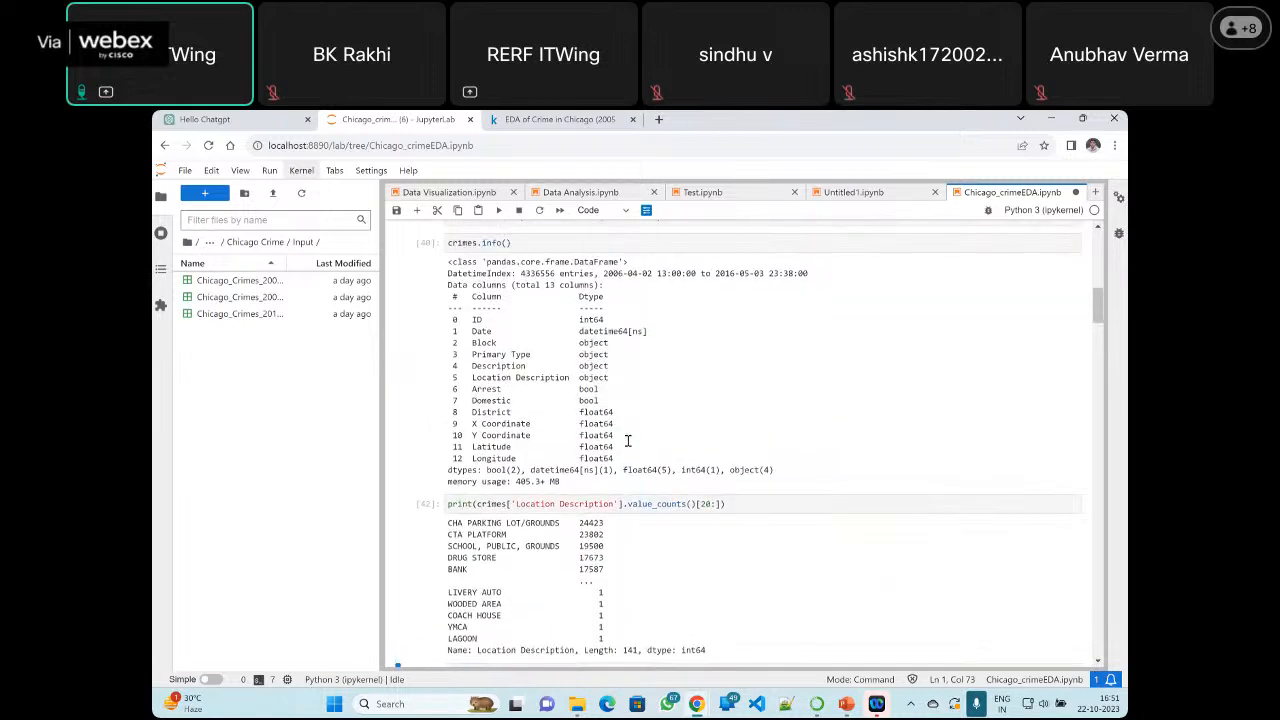
# Restart the notebook's kernel and run all cells from the beginning
pyautogui.scroll(5, 628, 441)
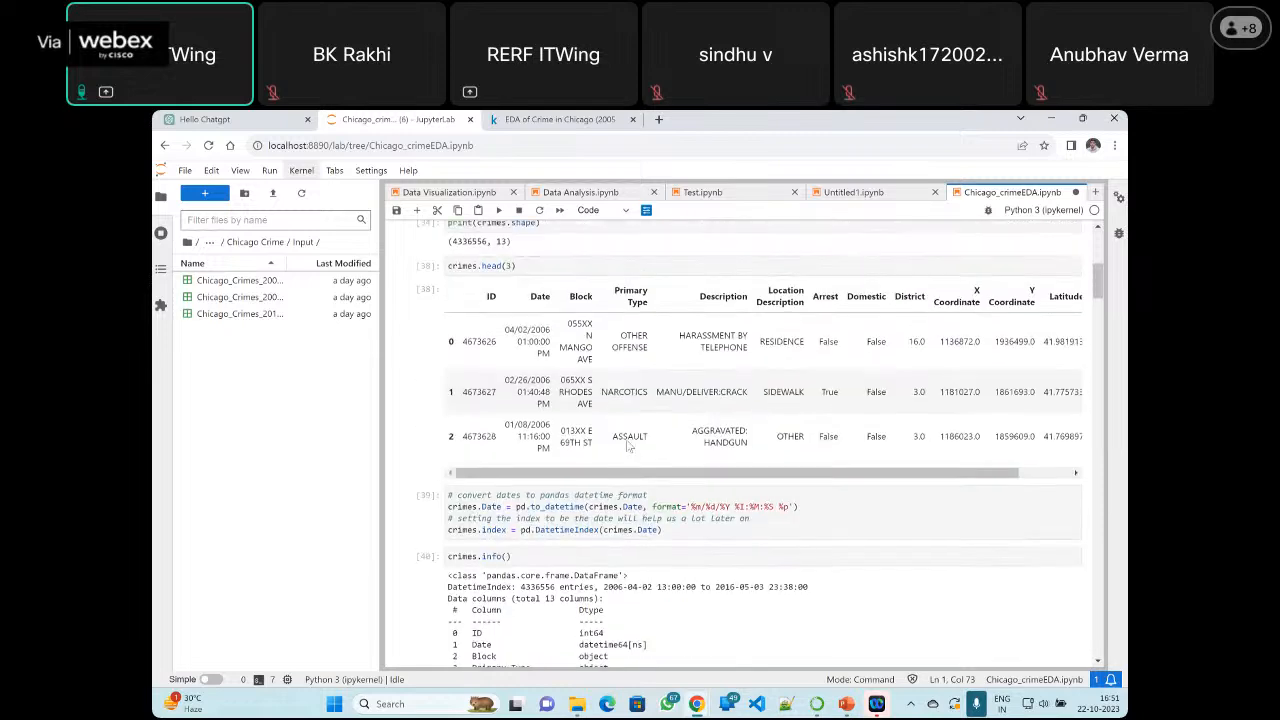
pyautogui.scroll(3, 628, 446)
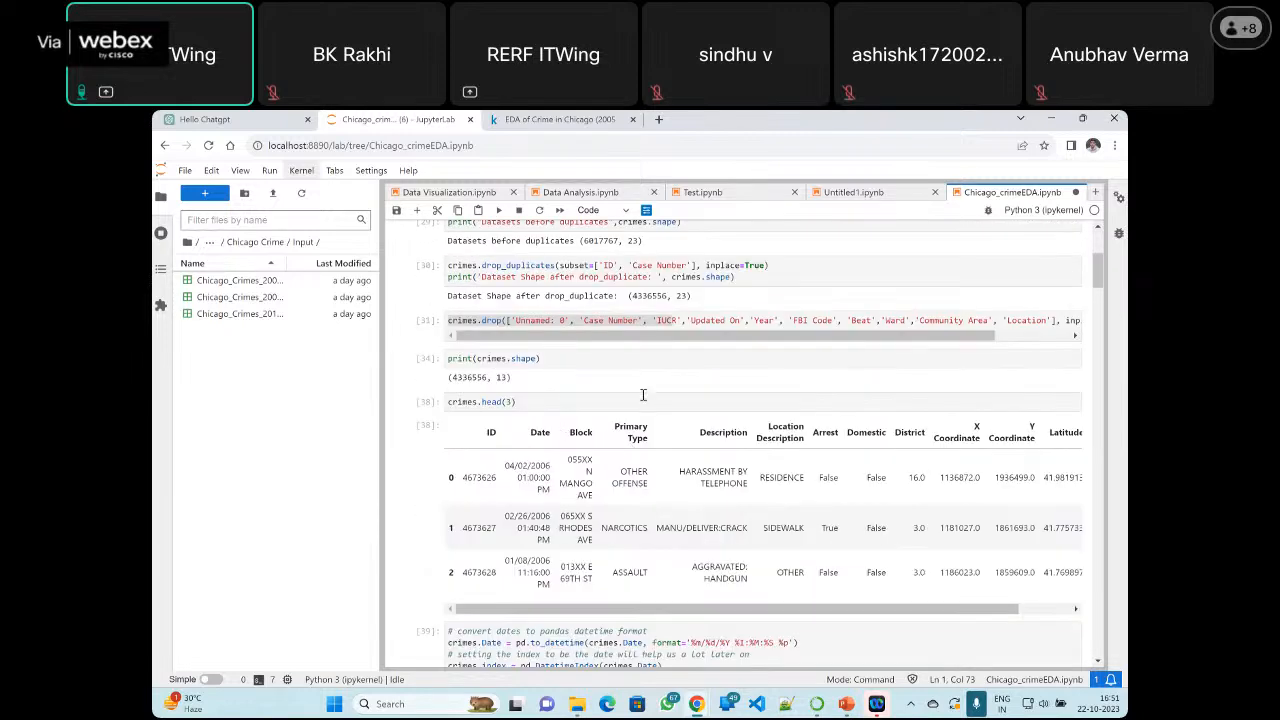
pyautogui.click(599, 352)
pyautogui.scroll(1, 568, 380)
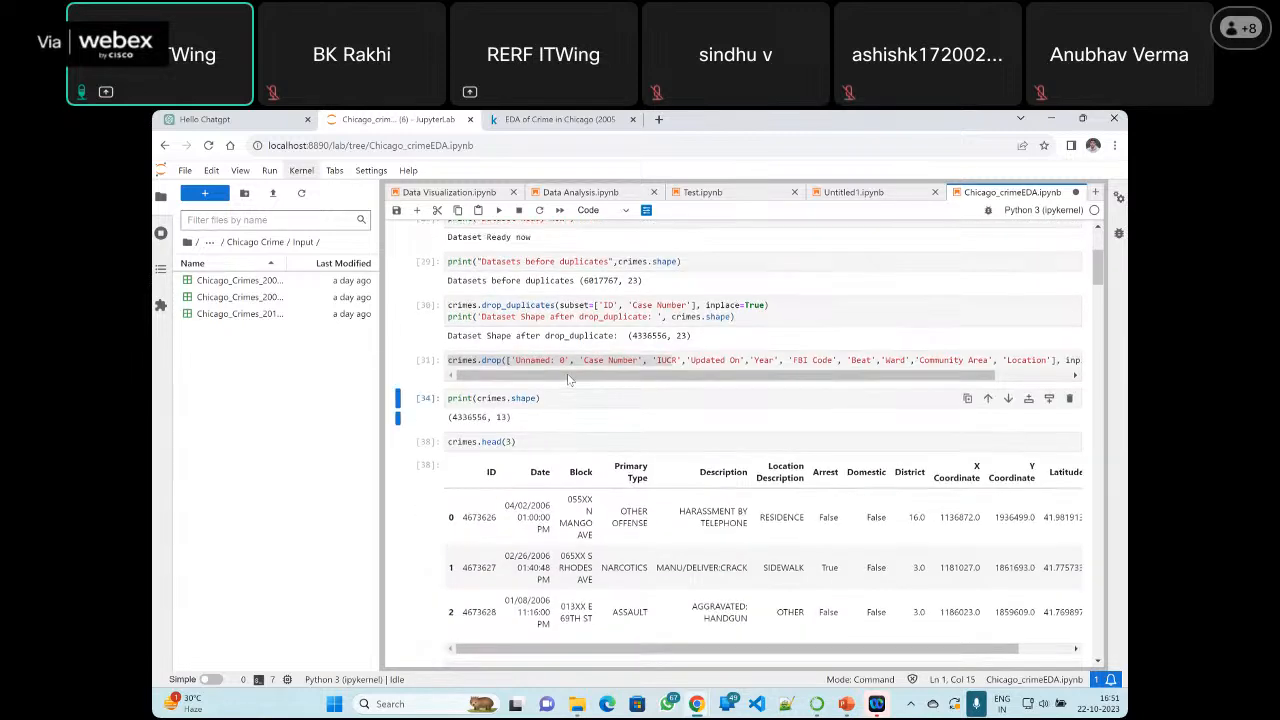
pyautogui.scroll(5, 568, 380)
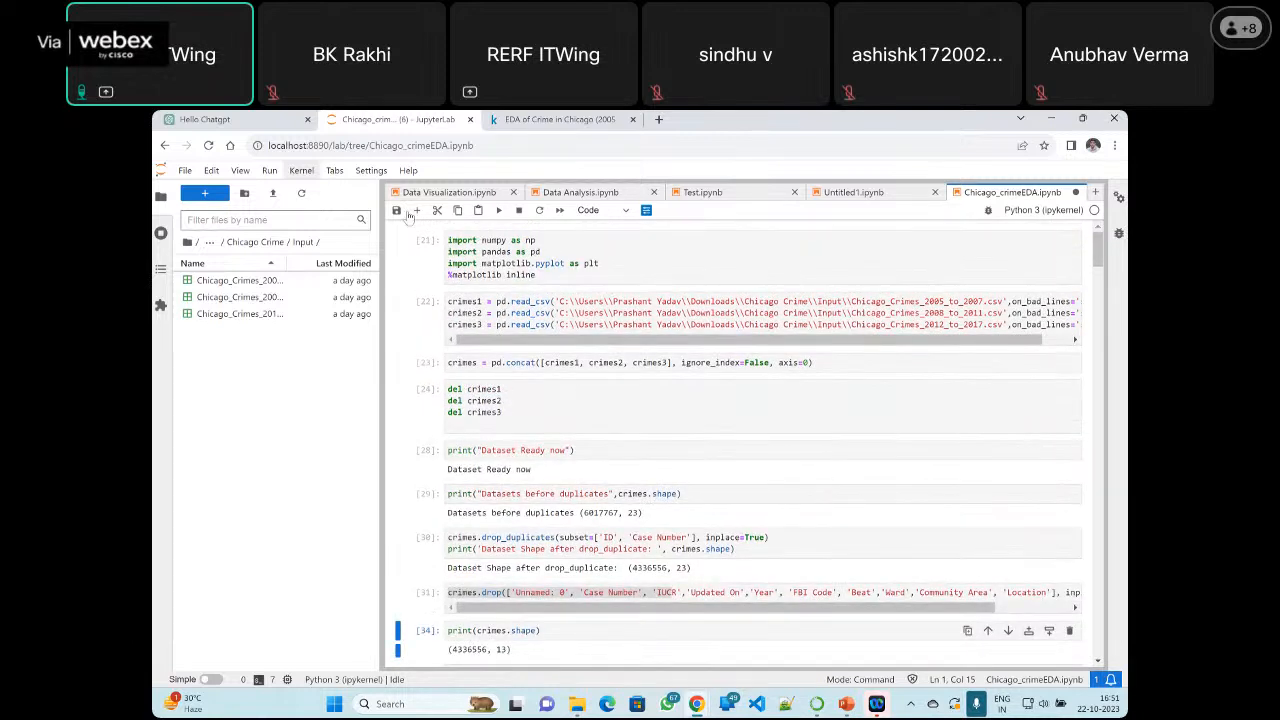
pyautogui.click(301, 170)
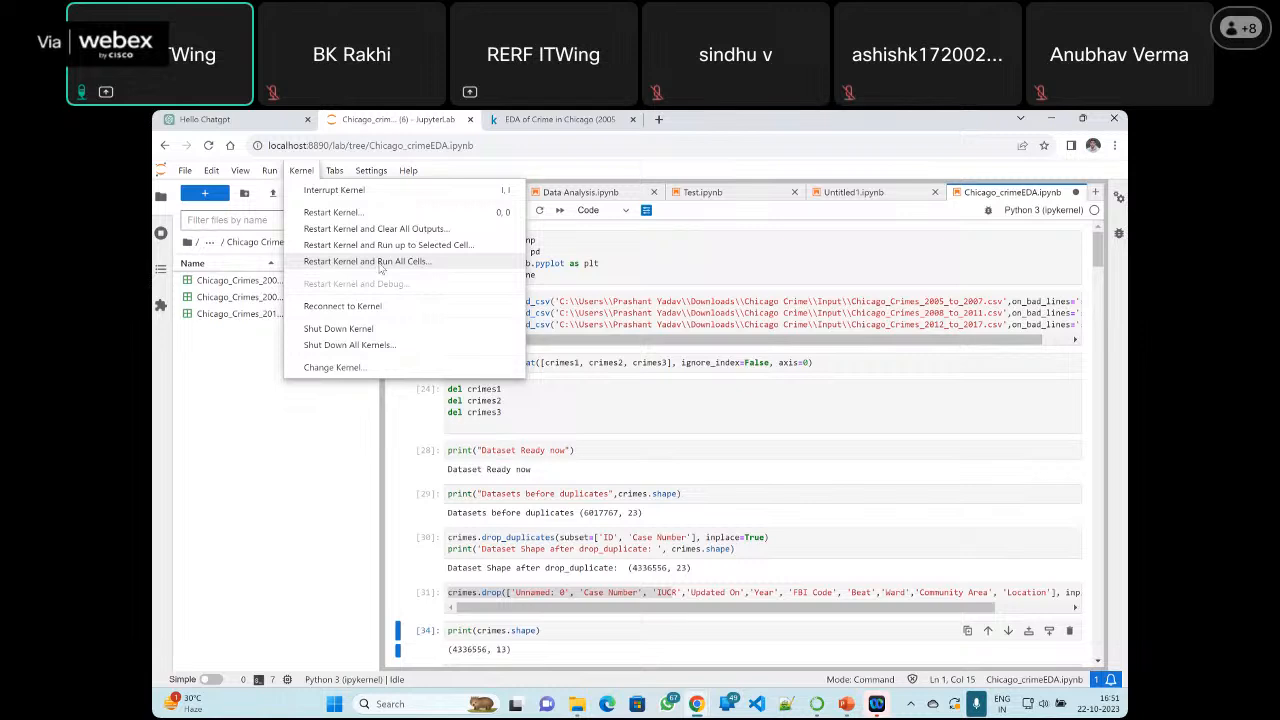
pyautogui.click(380, 262)
pyautogui.click(748, 447)
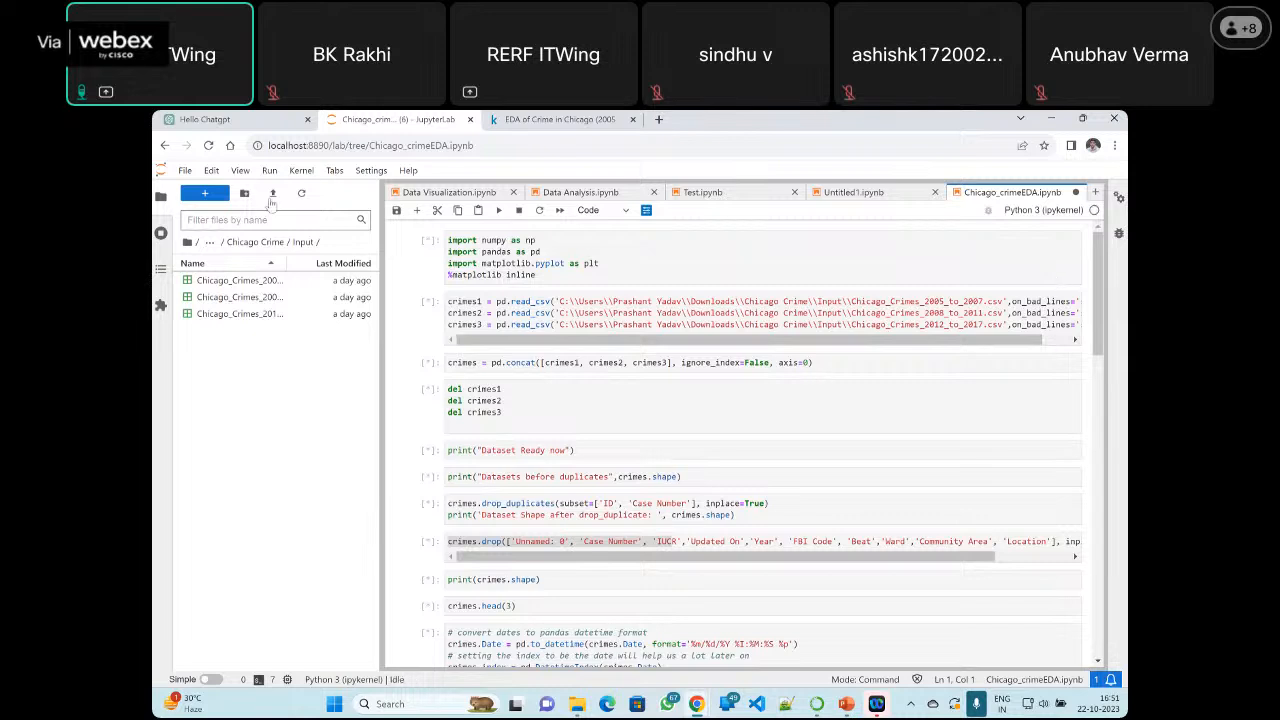
pyautogui.click(302, 172)
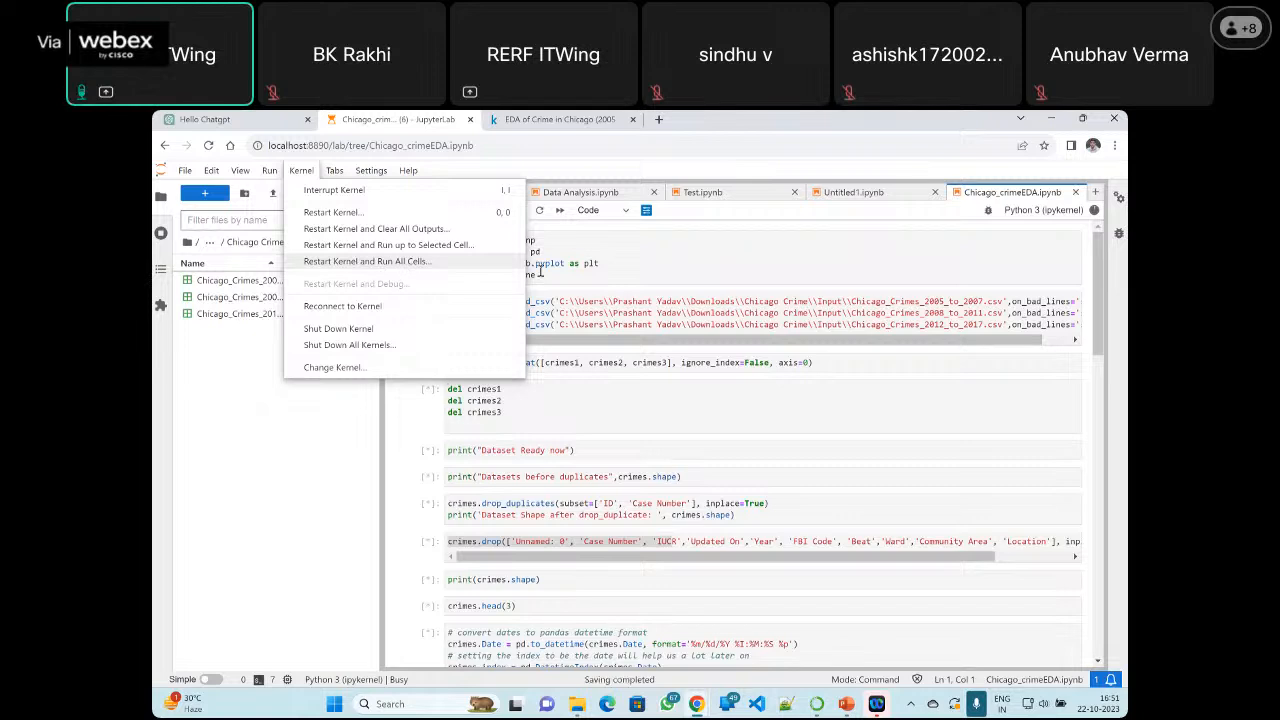
pyautogui.moveTo(1095, 212)
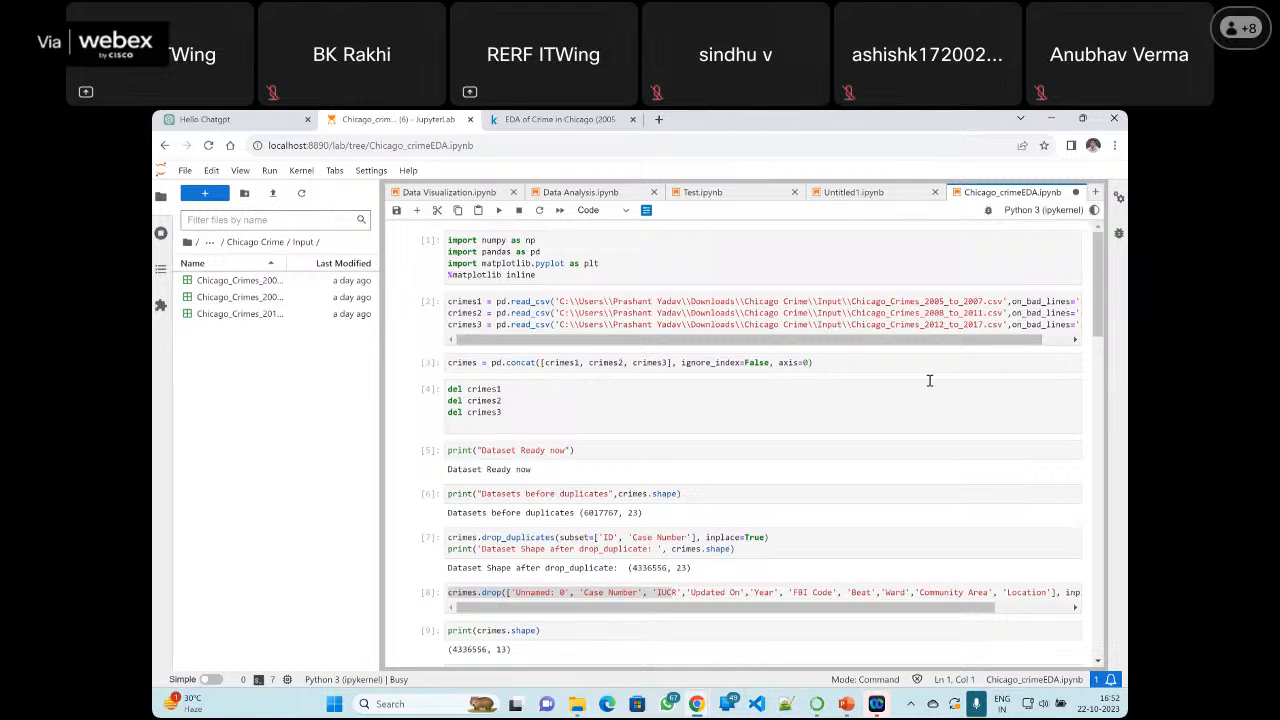
# Look through the rerun cells down to the monthly, rolling-sum, per-type and crimes-by-type charts
pyautogui.scroll(-1, 771, 397)
pyautogui.scroll(-15, 771, 397)
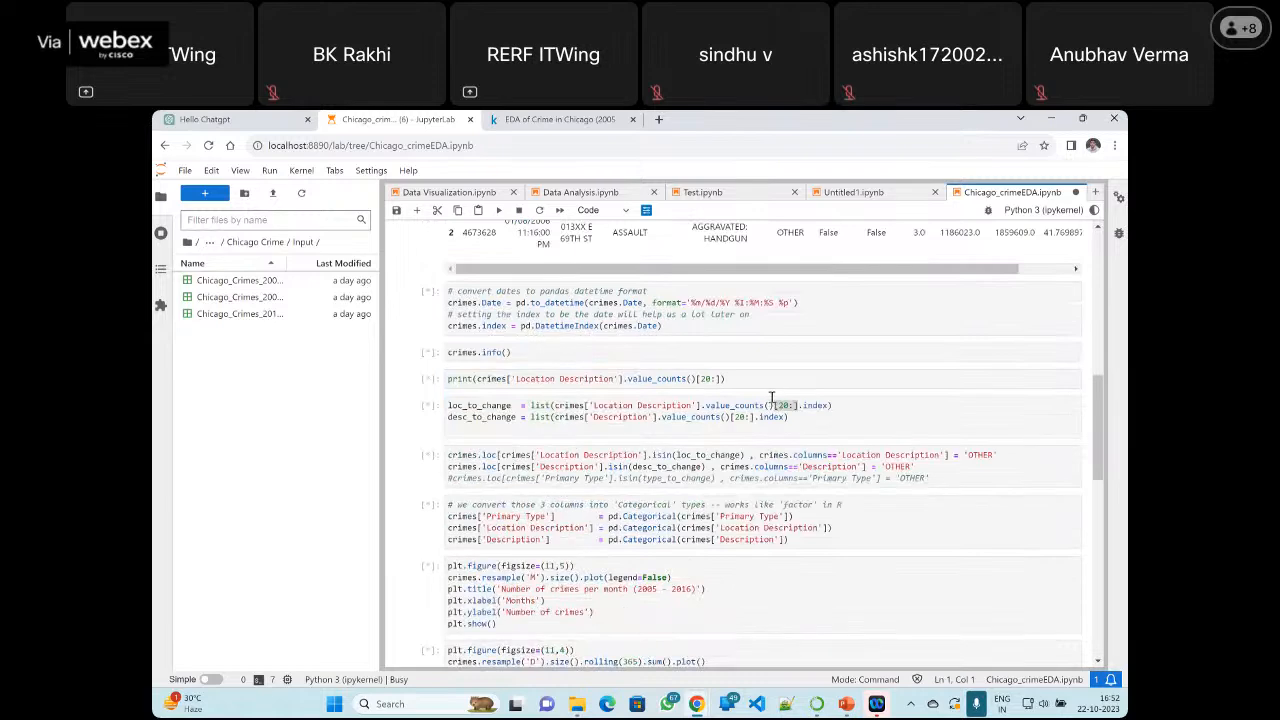
pyautogui.scroll(-2, 771, 402)
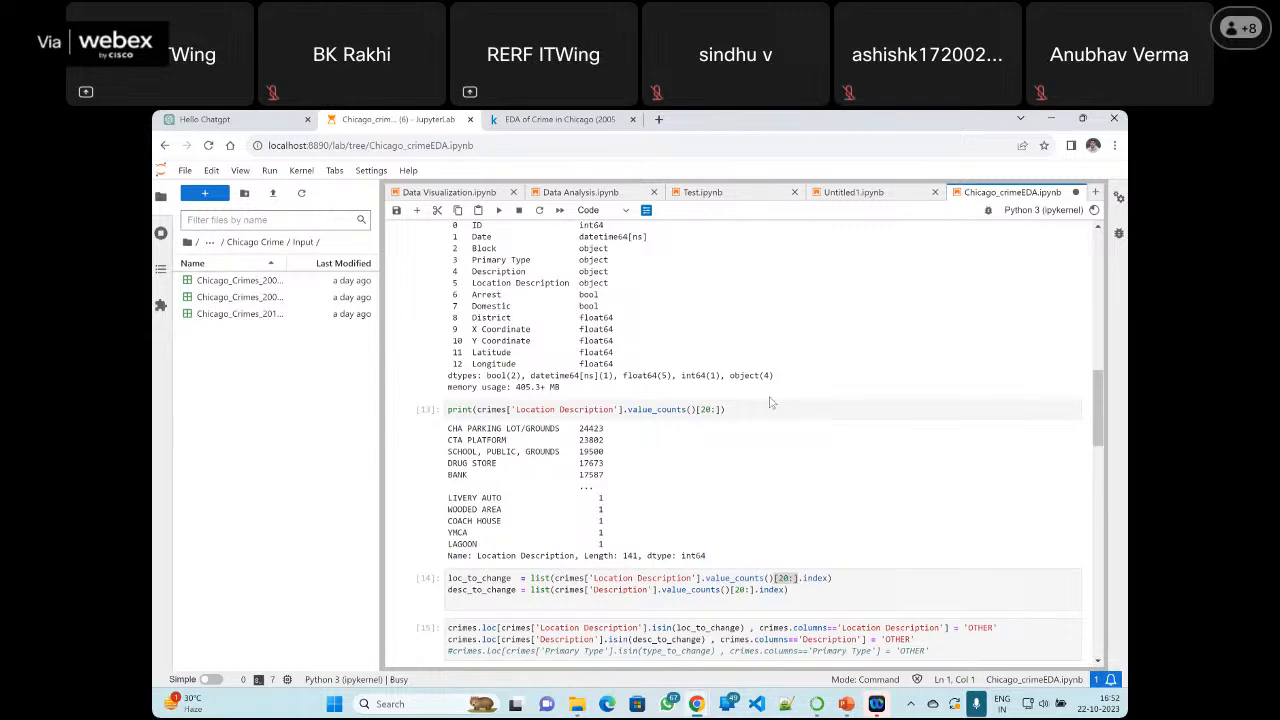
pyautogui.scroll(-4, 771, 402)
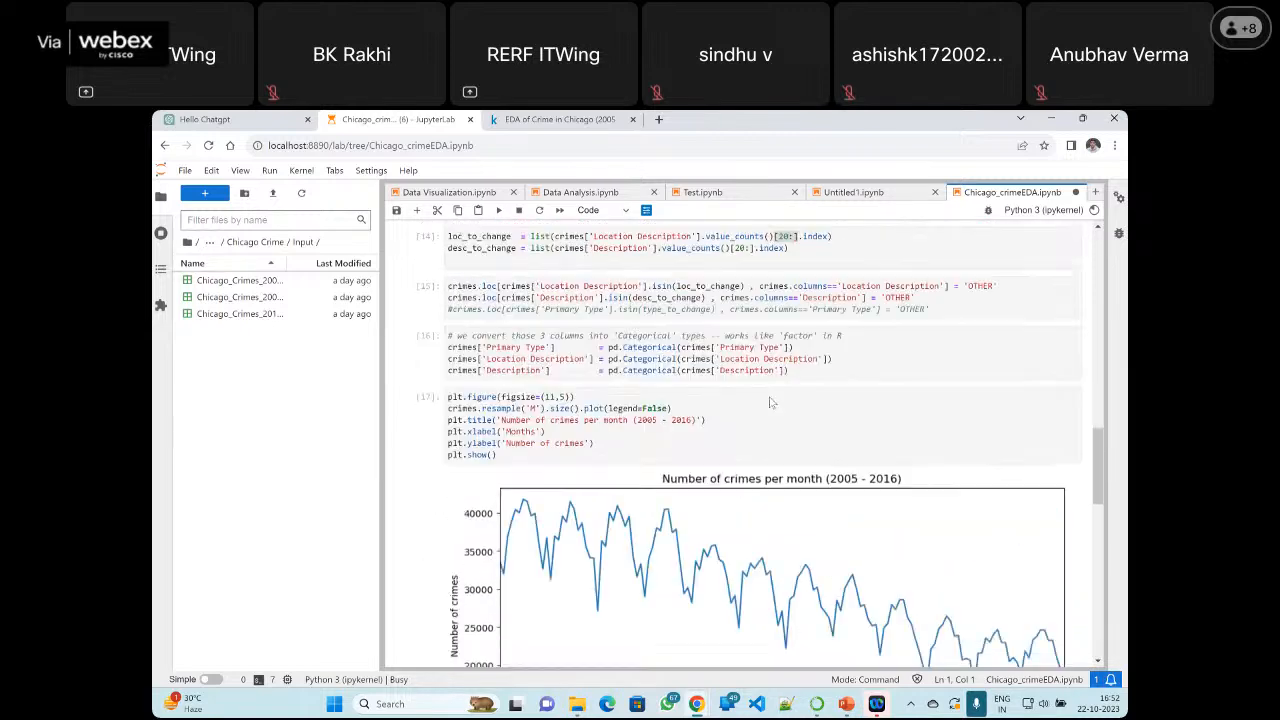
pyautogui.scroll(-8, 771, 402)
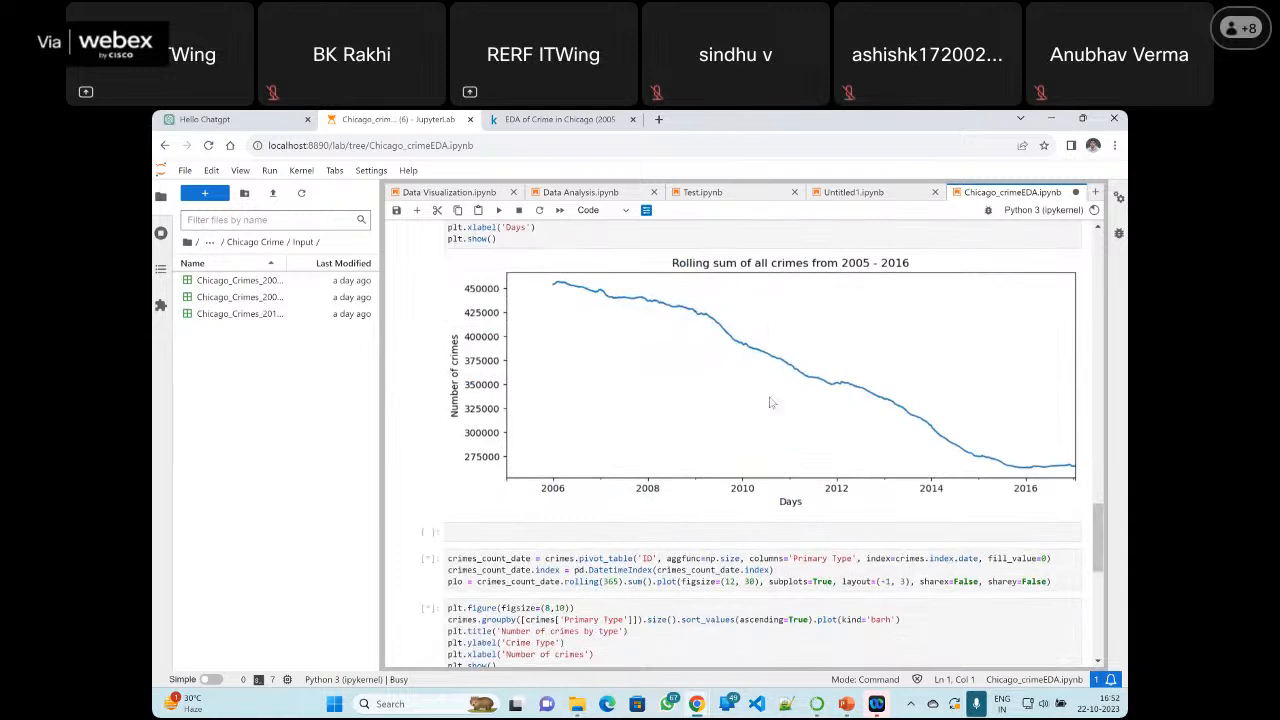
pyautogui.scroll(-3, 771, 402)
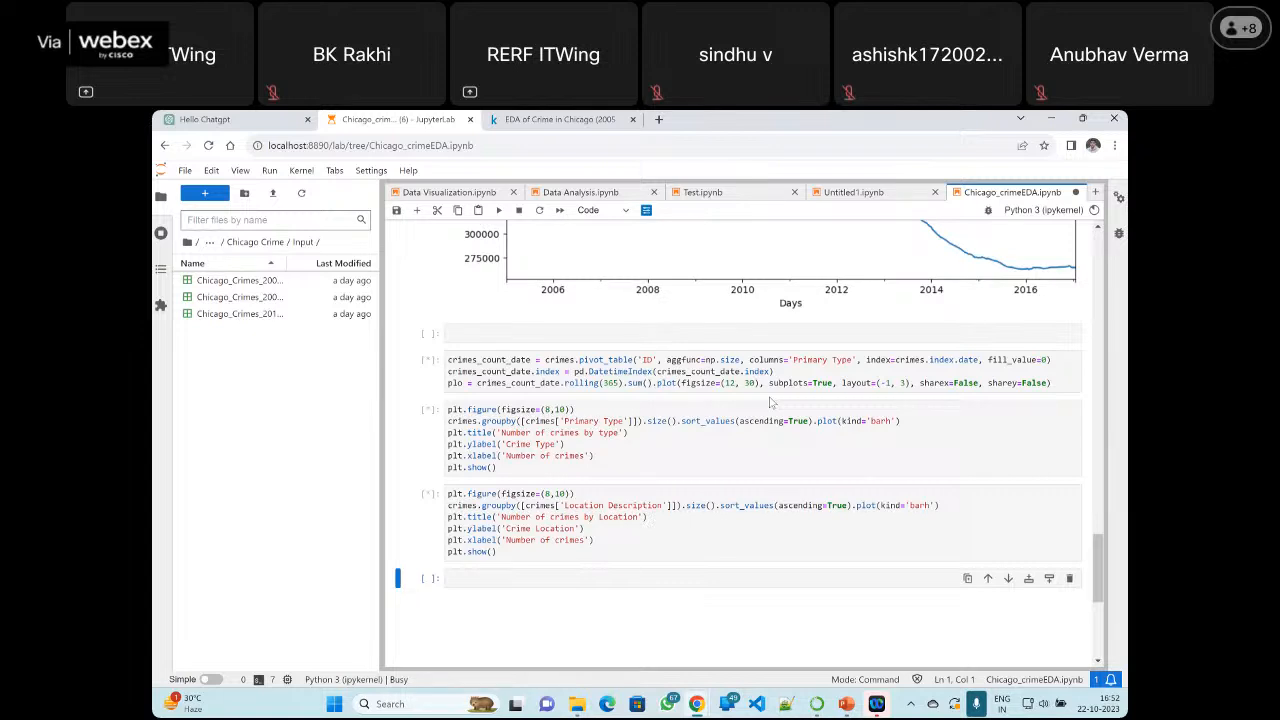
pyautogui.scroll(-3, 770, 402)
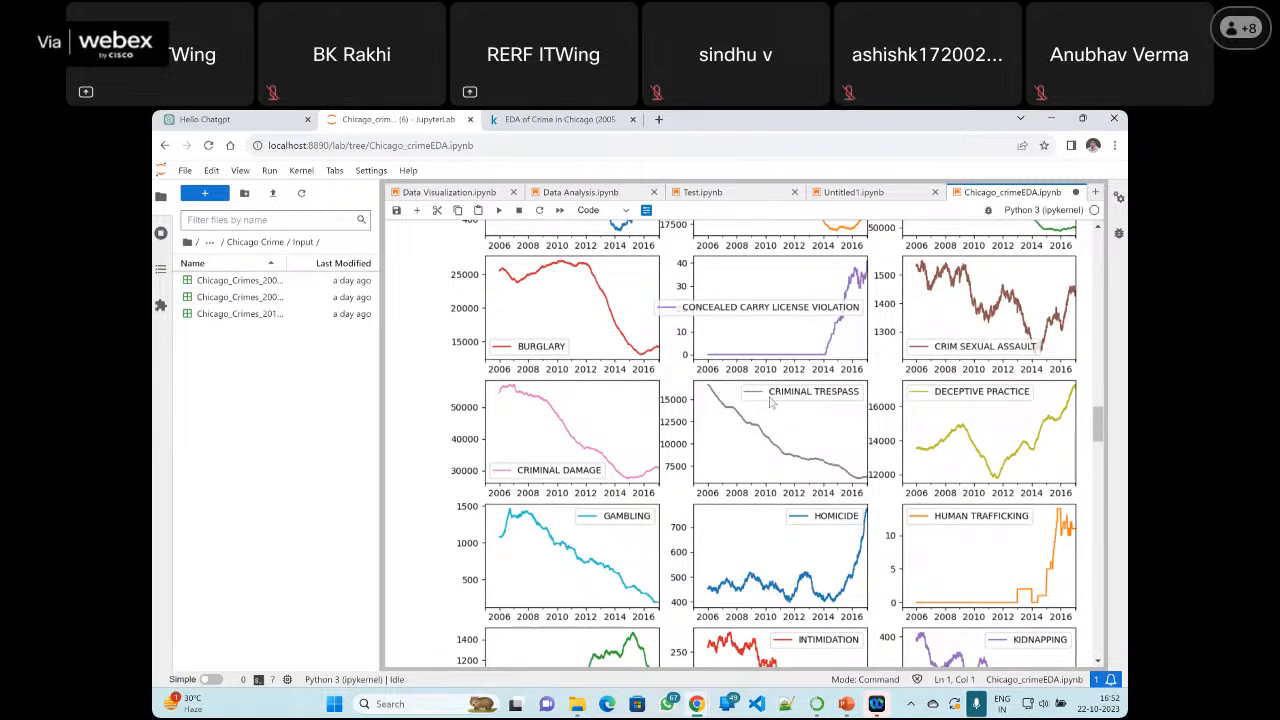
pyautogui.scroll(-10, 770, 402)
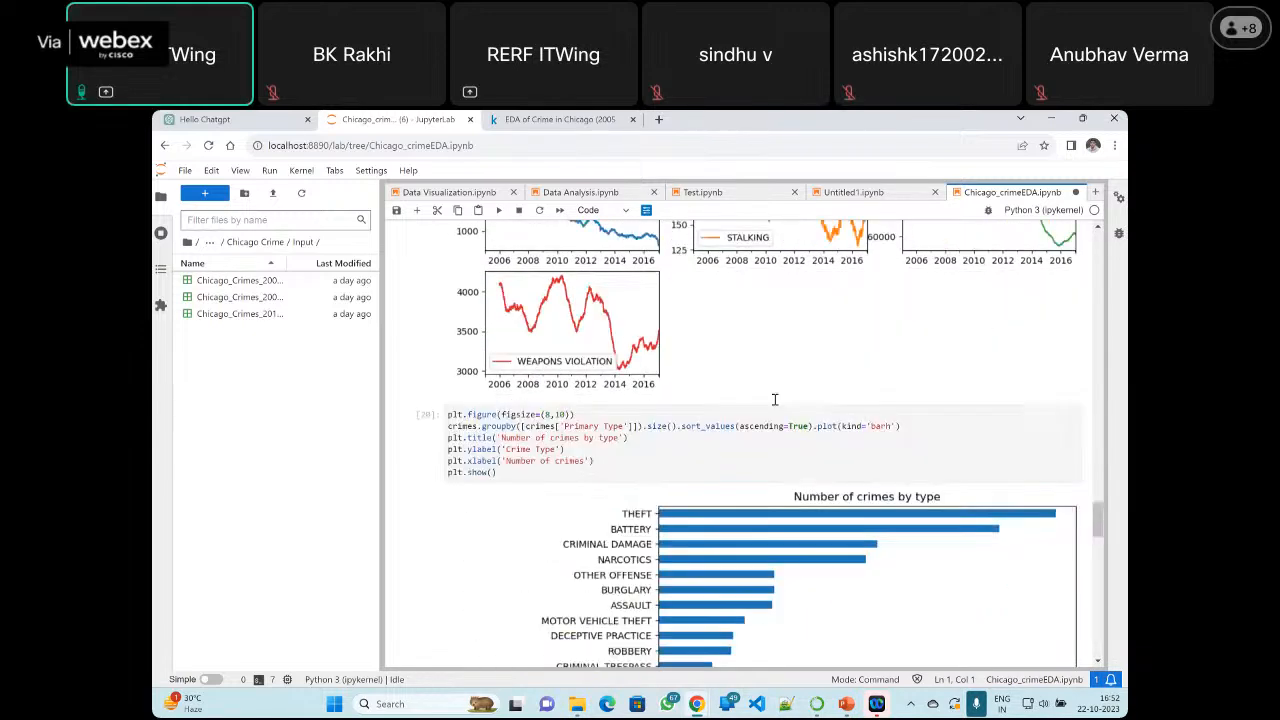
pyautogui.scroll(-5, 774, 400)
# Return to the loc_to_change cell and highlight its [20:] slice and the loc_to_change and desc_to_change variable names
pyautogui.scroll(15, 775, 403)
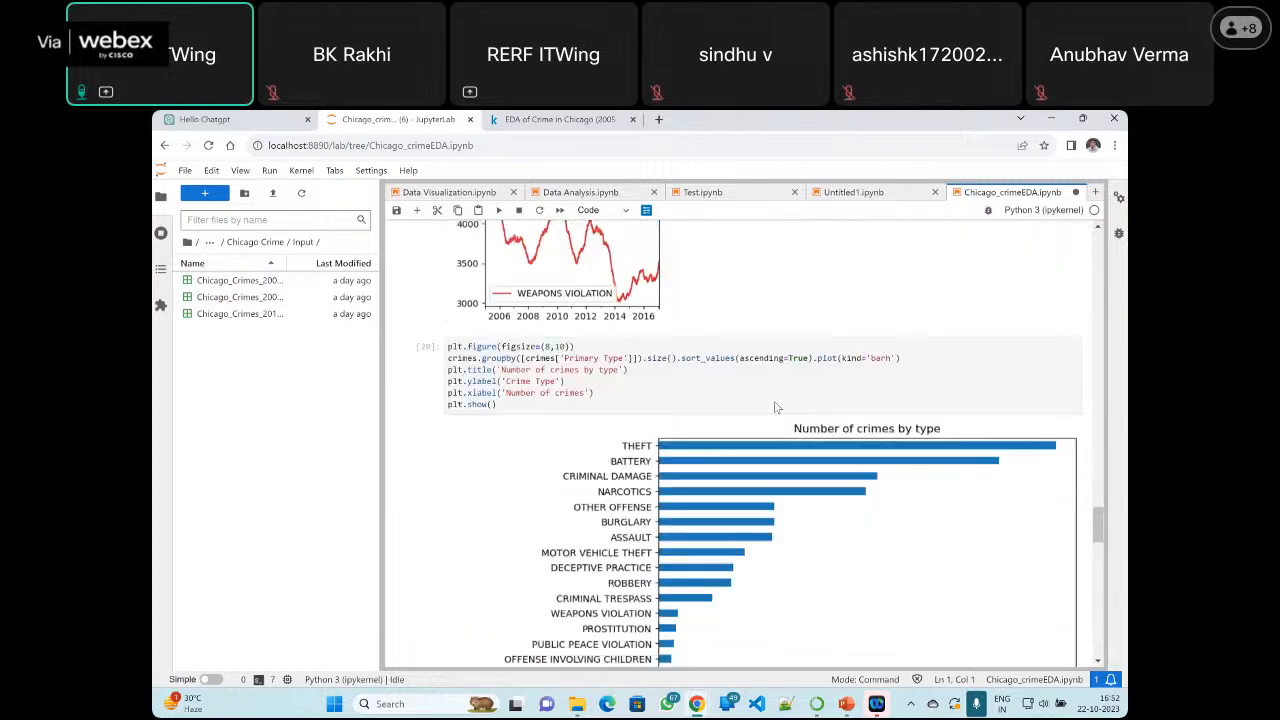
pyautogui.scroll(10, 776, 408)
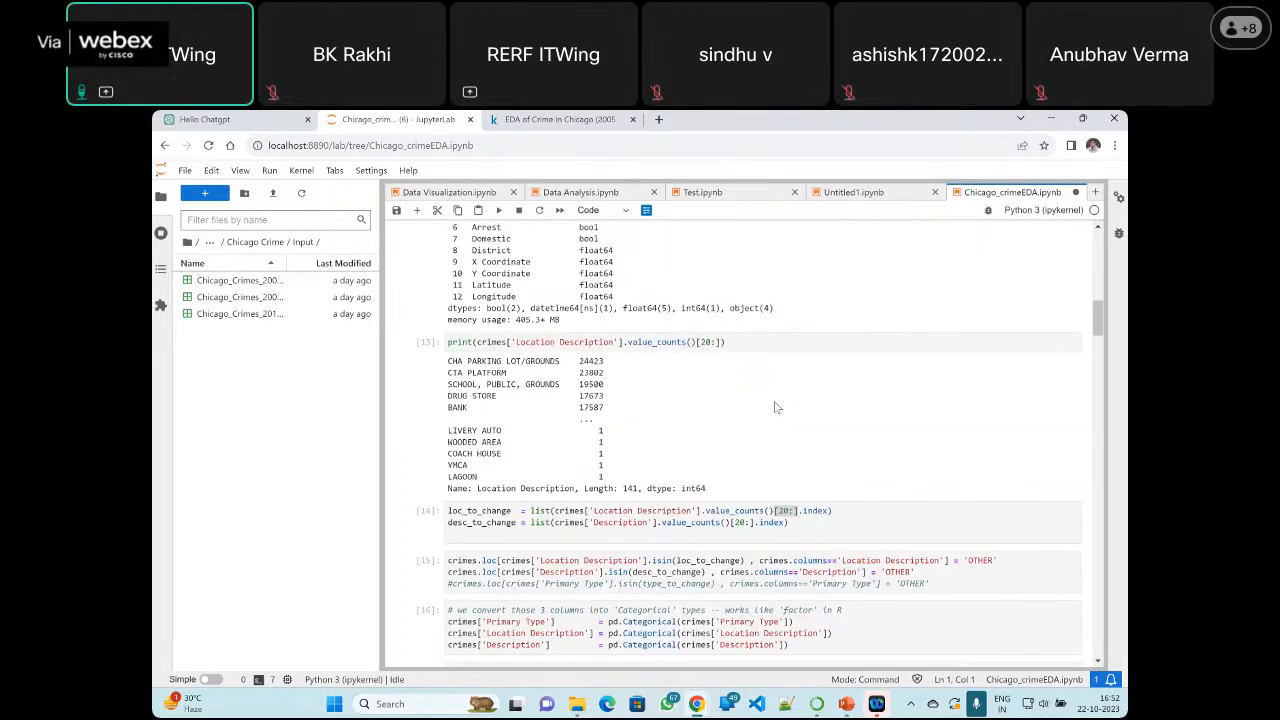
pyautogui.scroll(-2, 788, 420)
pyautogui.scroll(6, 788, 418)
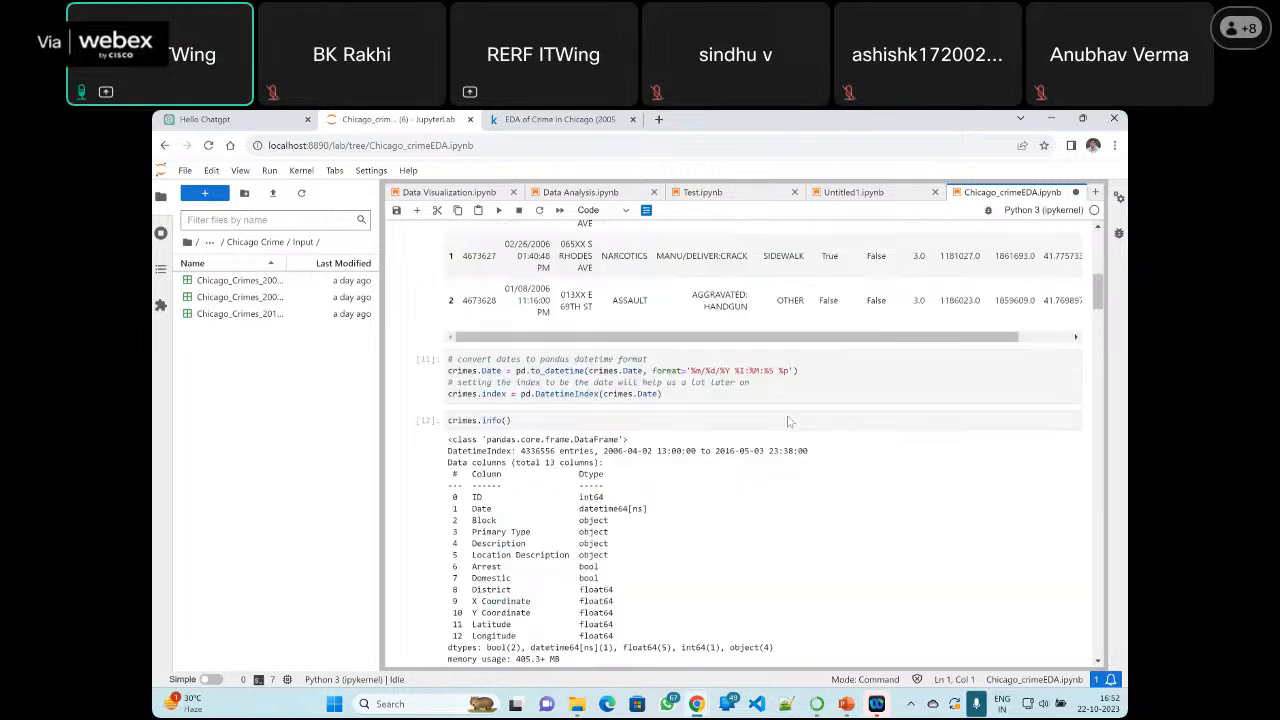
pyautogui.scroll(-3, 788, 418)
pyautogui.scroll(-2, 785, 428)
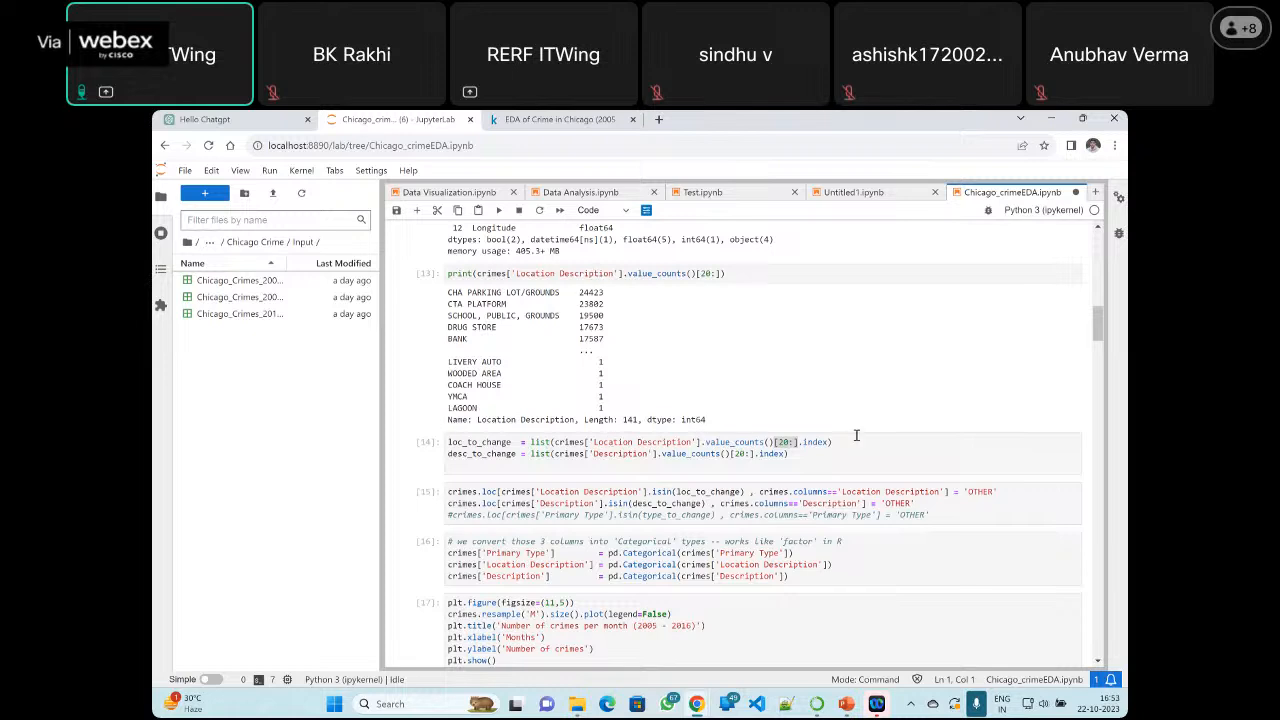
pyautogui.moveTo(774, 442); pyautogui.dragTo(790, 443)
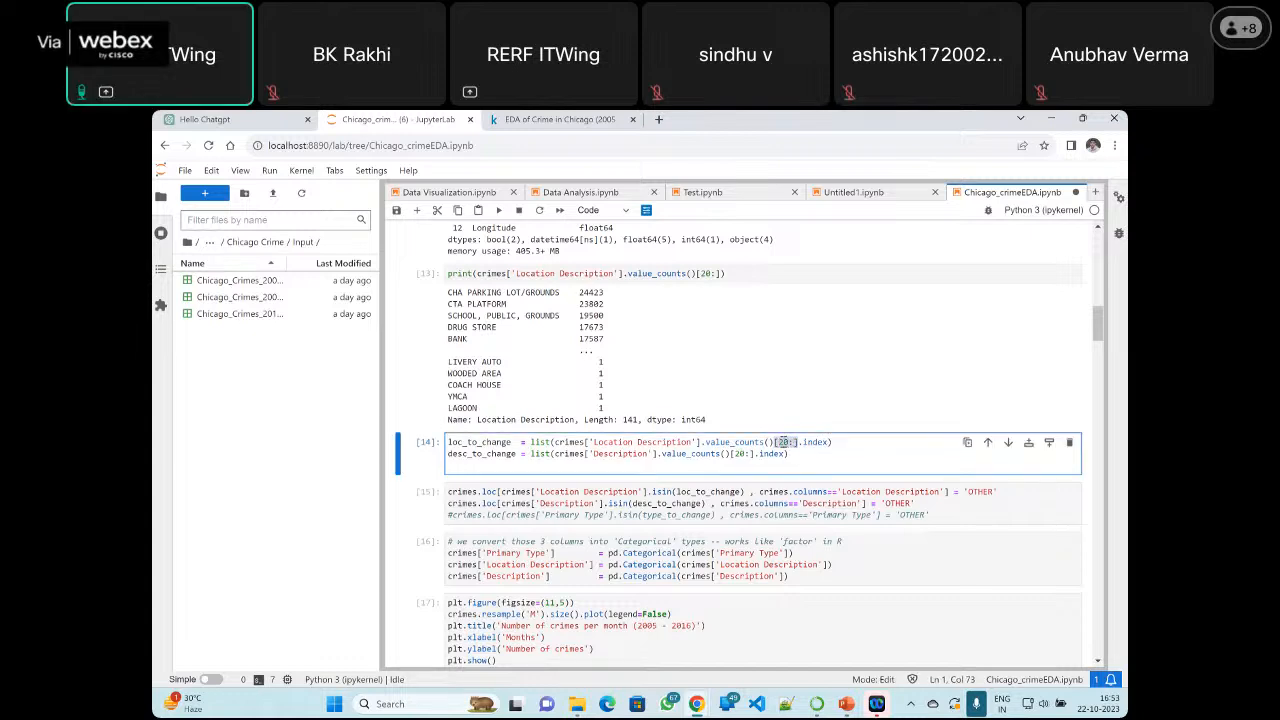
pyautogui.click(858, 443)
pyautogui.doubleClick(474, 443)
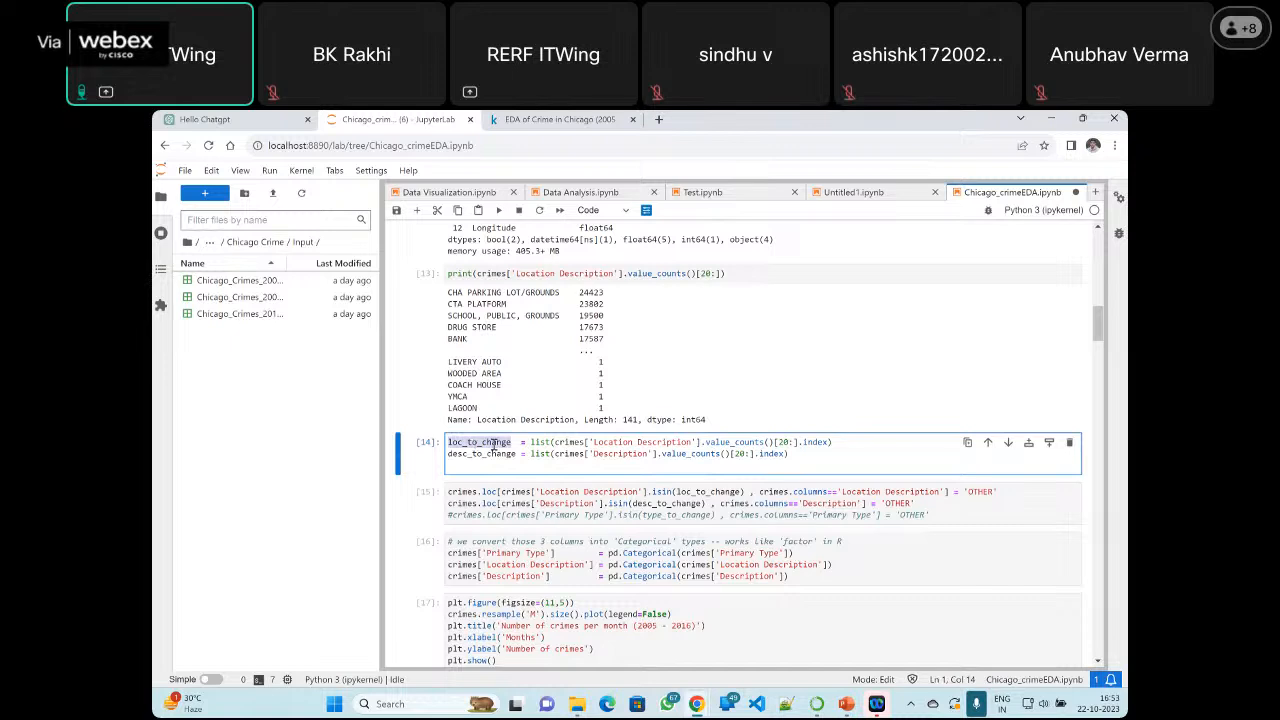
pyautogui.doubleClick(476, 455)
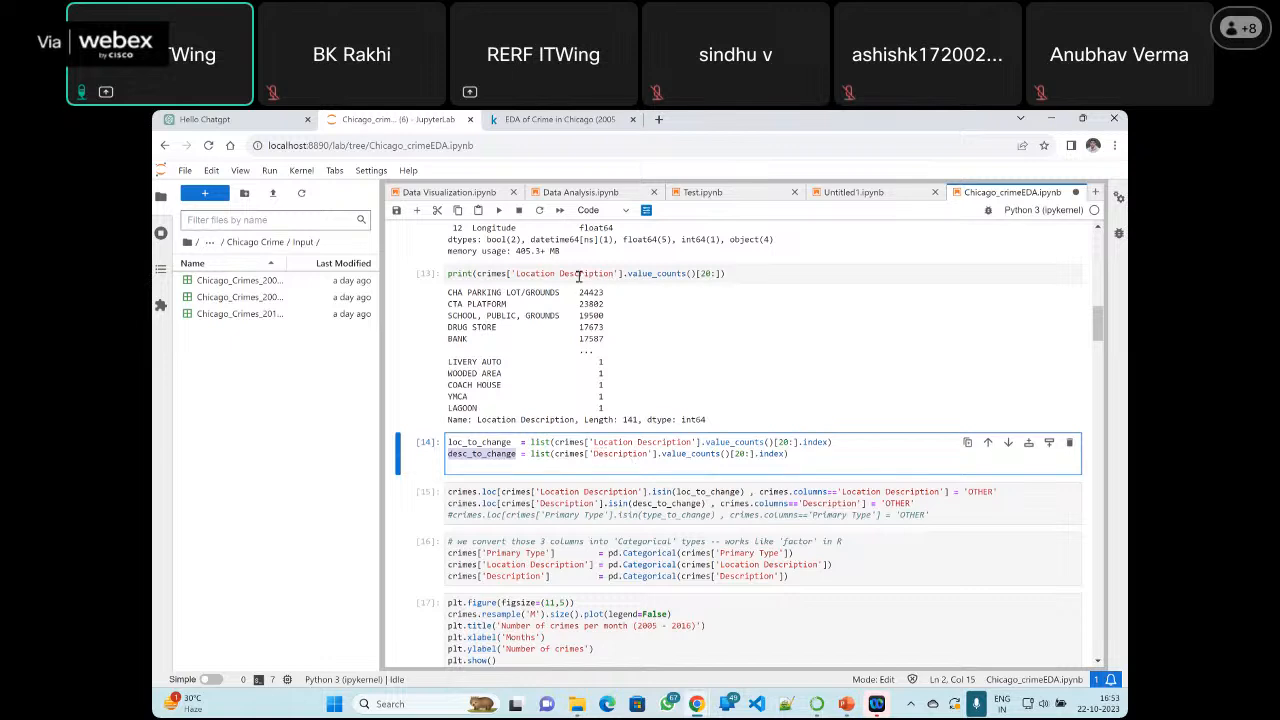
# Change the column in the printed value_counts() call to 'Description', keeping the [20:] slice, and run the cell
pyautogui.moveTo(556, 273); pyautogui.dragTo(514, 273)
pyautogui.press('BackSpace')
pyautogui.press('BackSpace')
pyautogui.press('BackSpace')
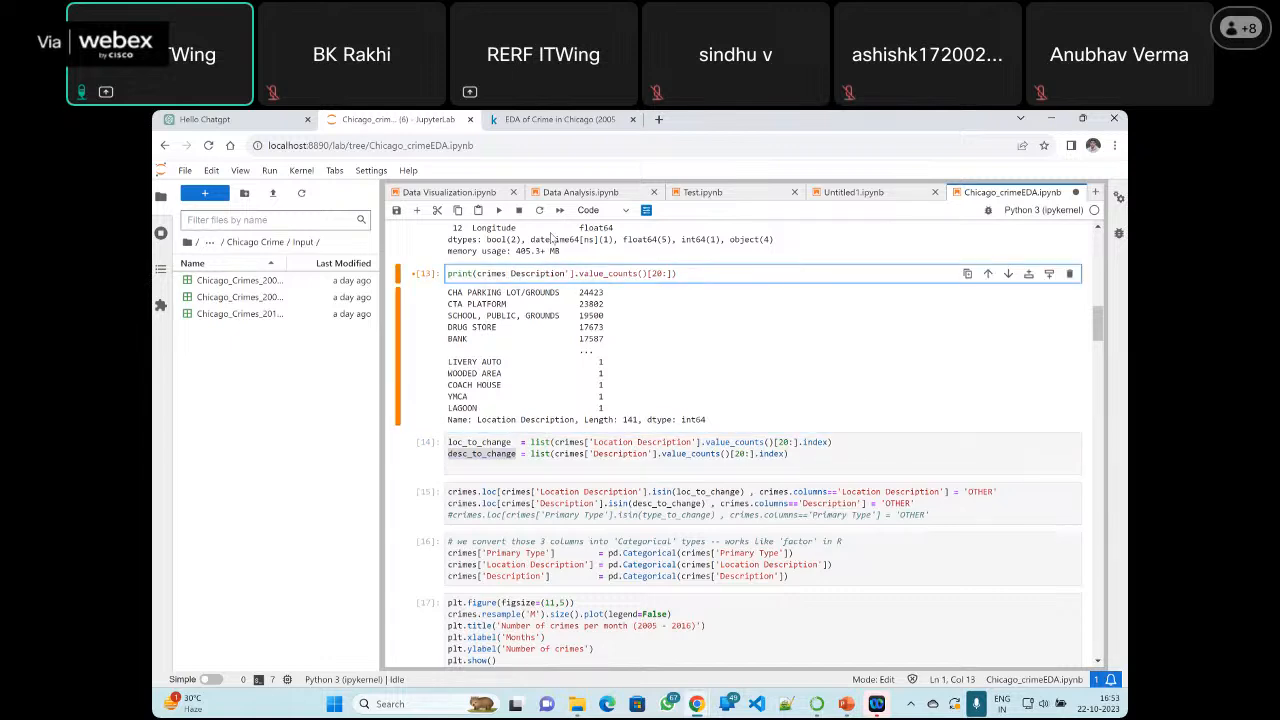
pyautogui.write("['")
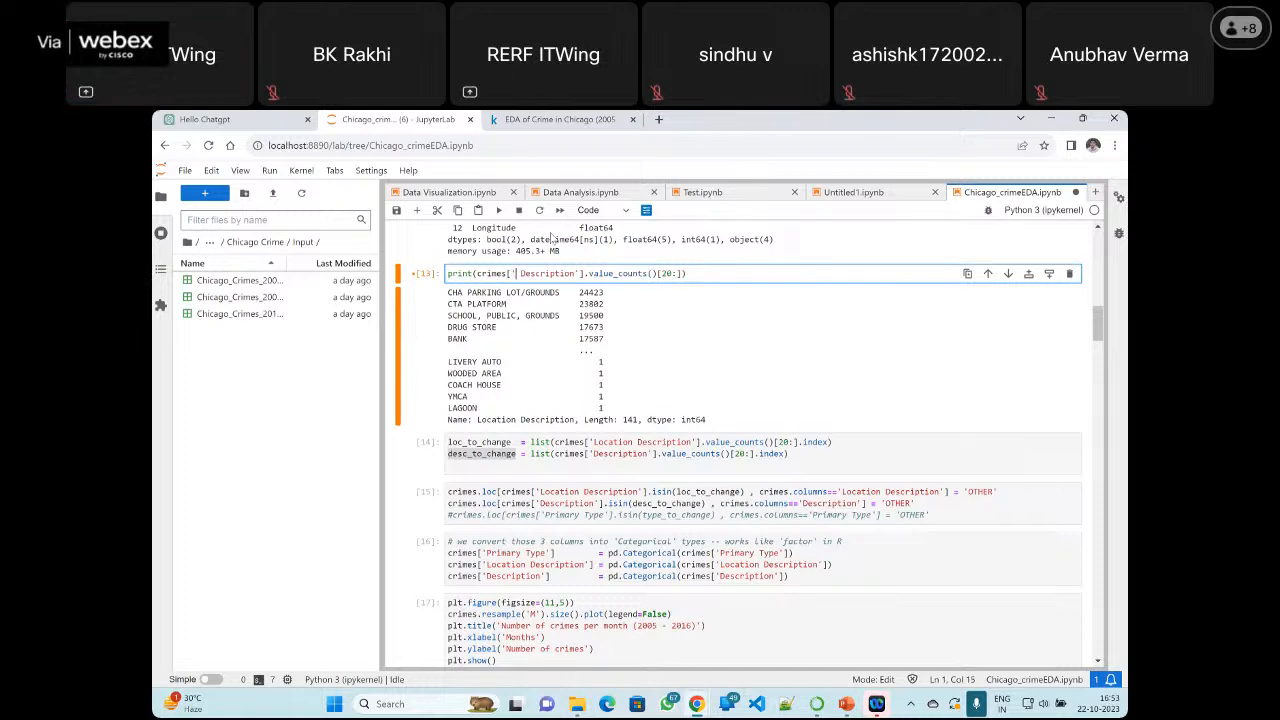
pyautogui.press('BackSpace')
pyautogui.hotkey('ctrl', 'Delete')
pyautogui.hotkey('ctrl', 'z')
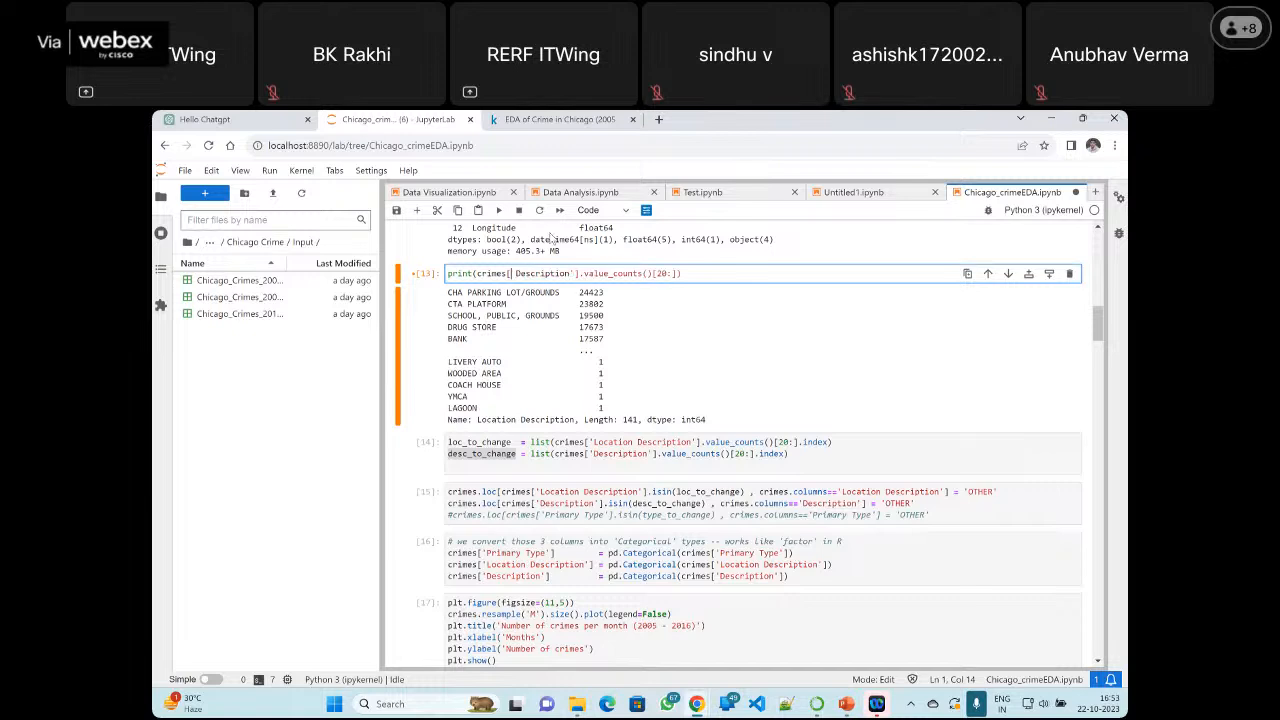
pyautogui.press('BackSpace')
pyautogui.write("'")
pyautogui.click(499, 211)
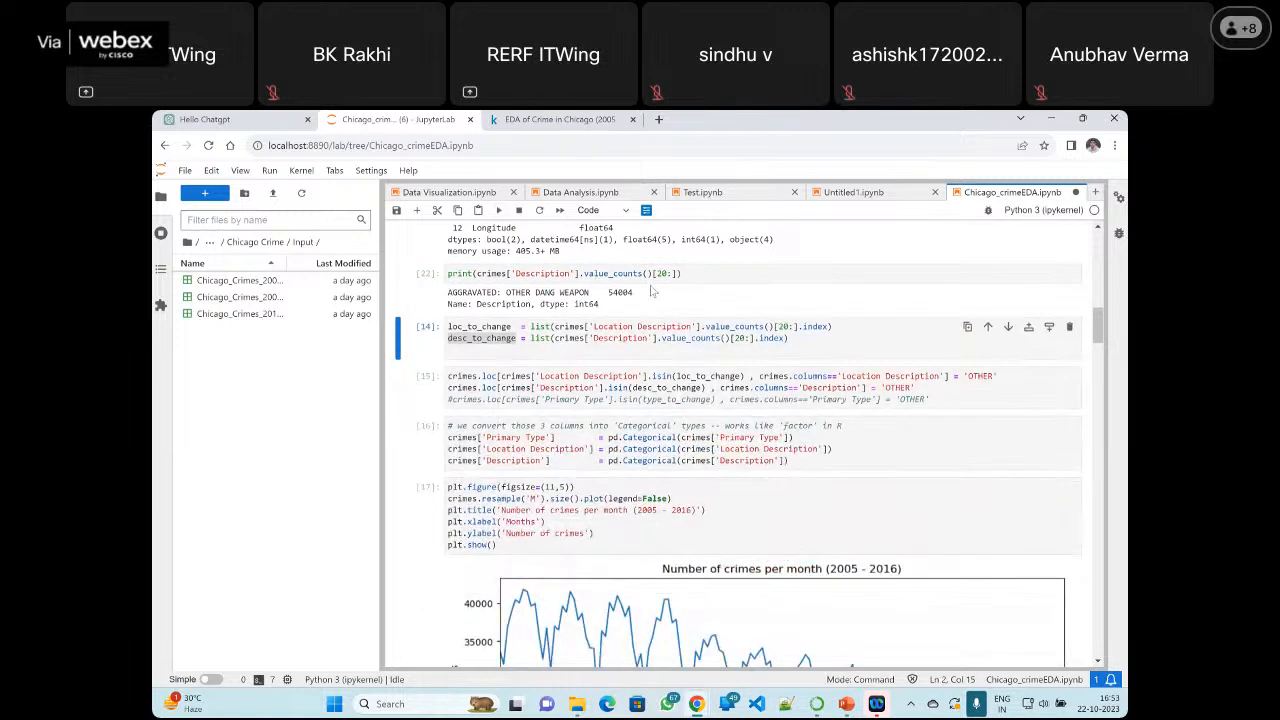
# Remove the [20:] slice from the printed Description value_counts() call, rerun the cell and look over its output
pyautogui.moveTo(676, 273); pyautogui.dragTo(653, 274)
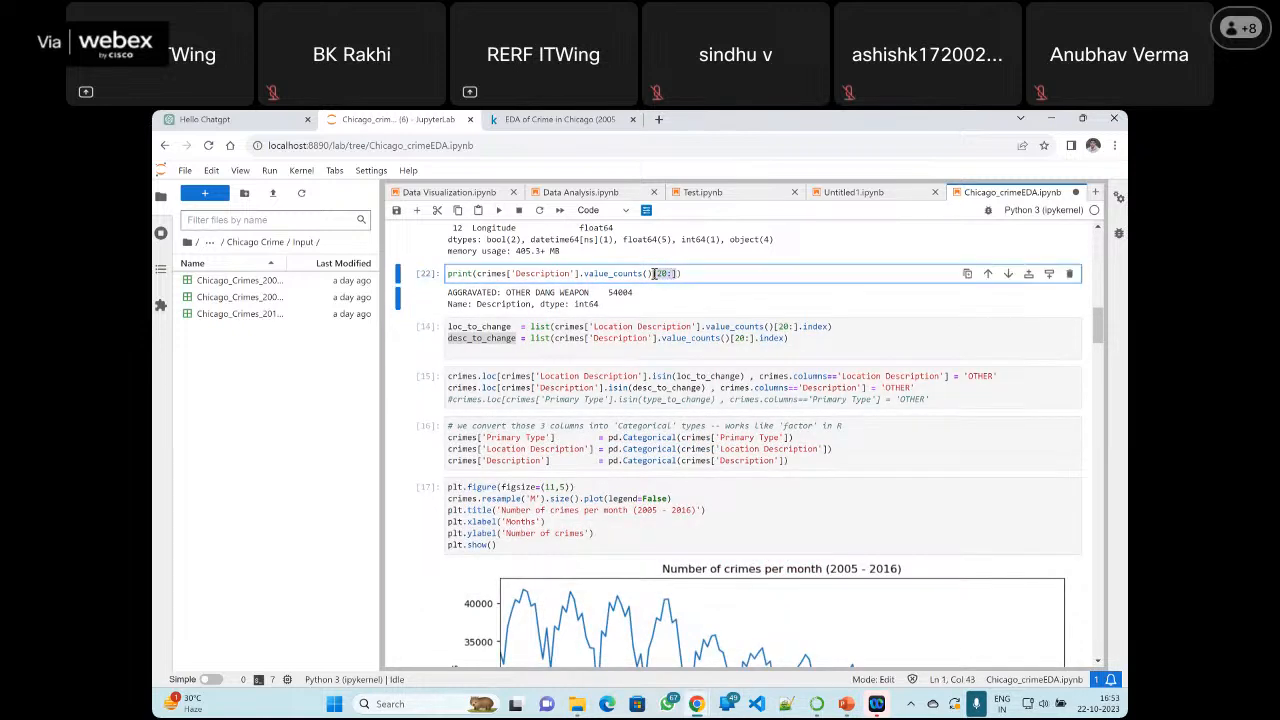
pyautogui.press('BackSpace')
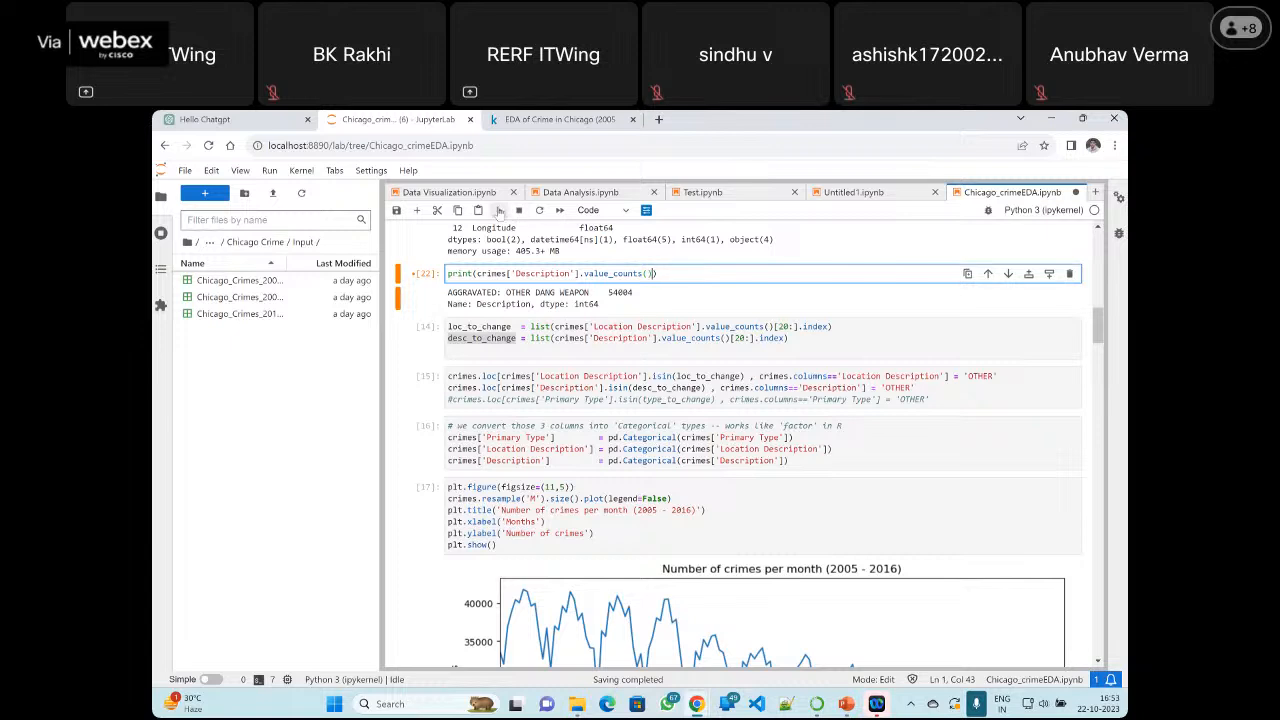
pyautogui.click(500, 211)
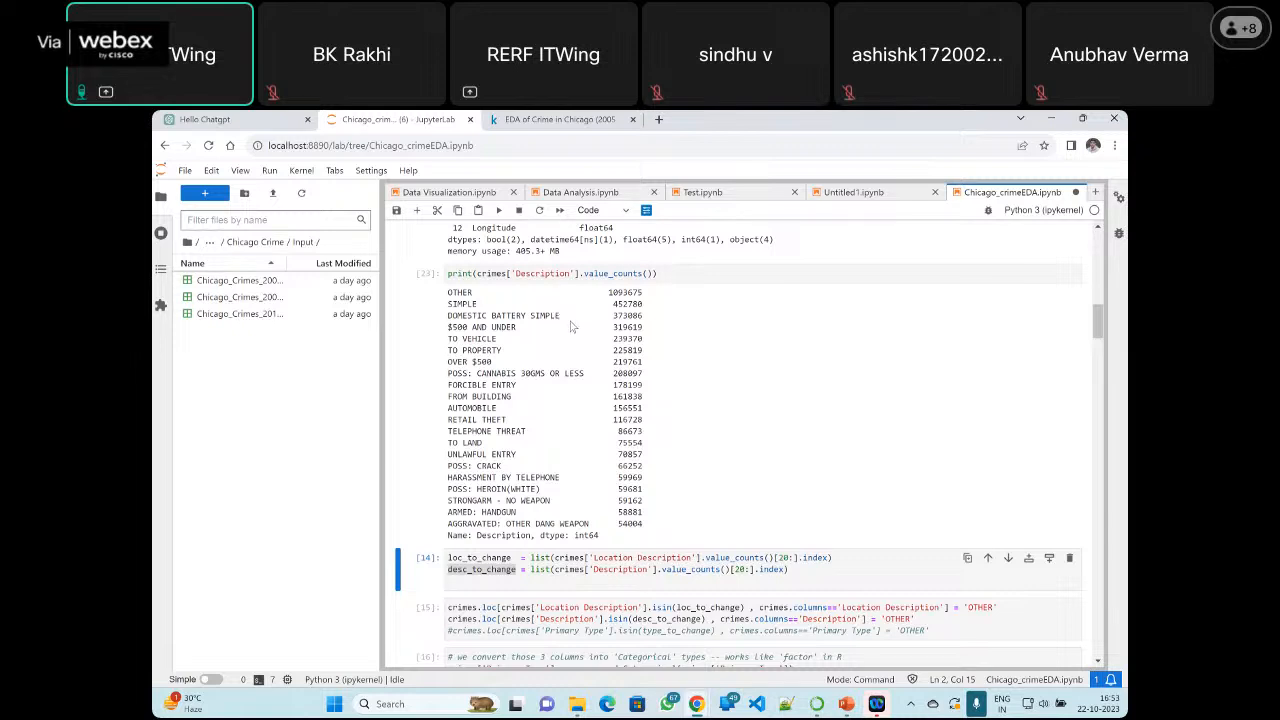
pyautogui.scroll(3, 571, 326)
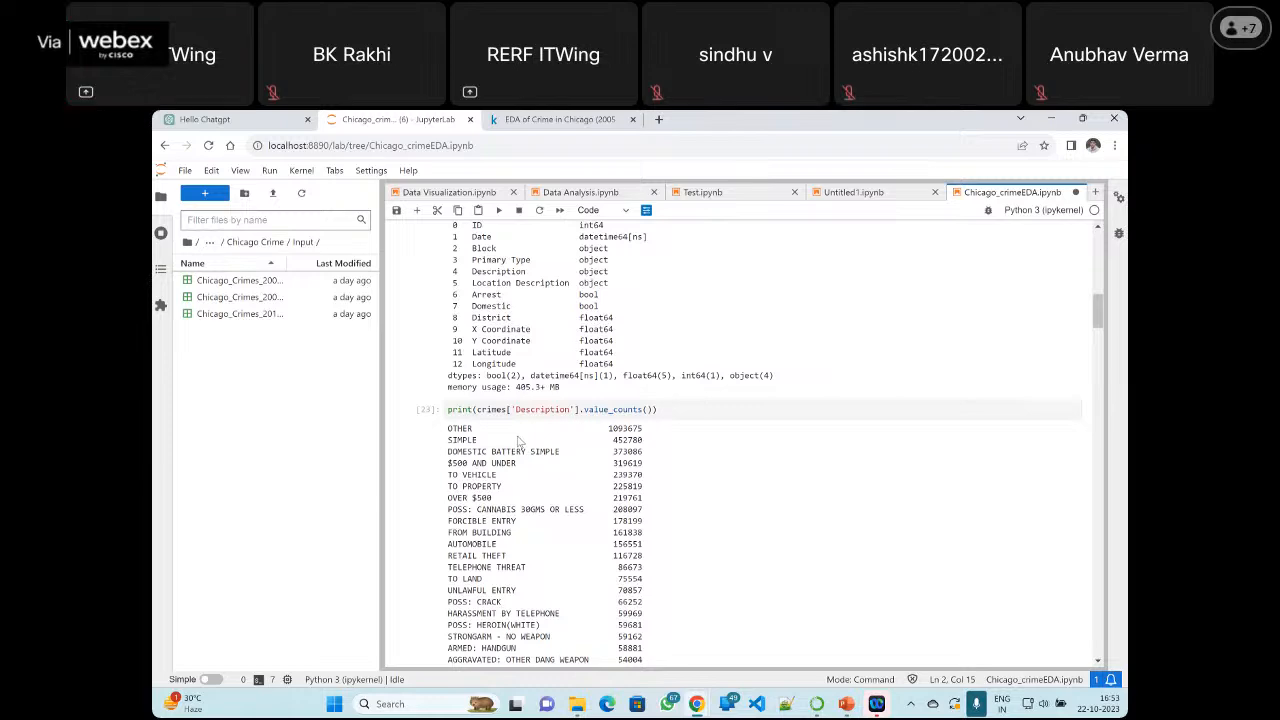
pyautogui.scroll(-1, 518, 442)
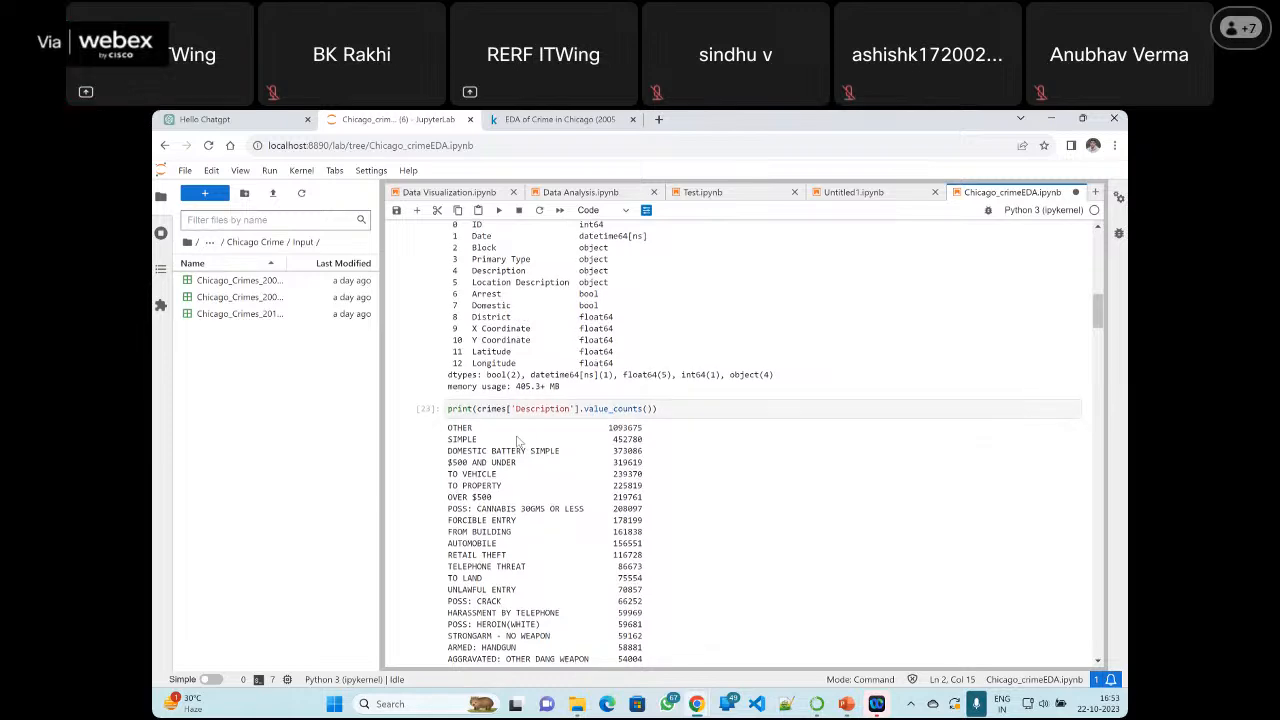
pyautogui.scroll(-2, 518, 442)
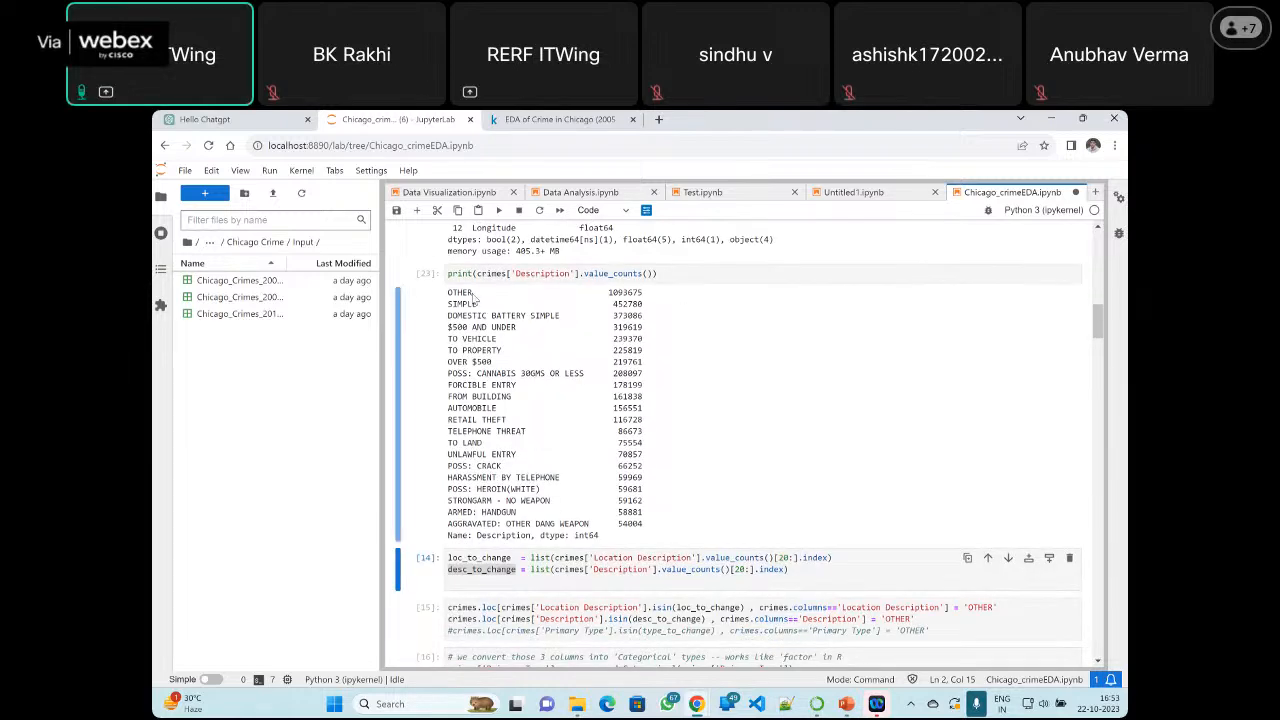
pyautogui.scroll(1, 560, 321)
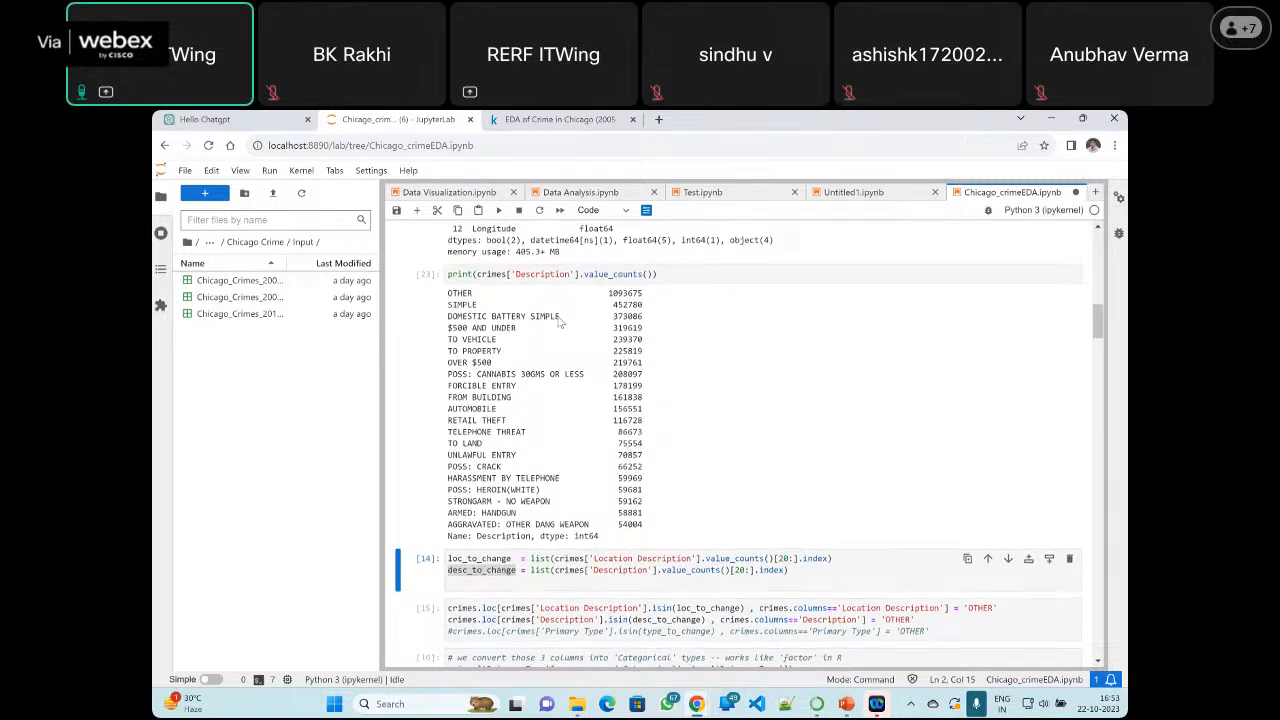
pyautogui.scroll(5, 560, 321)
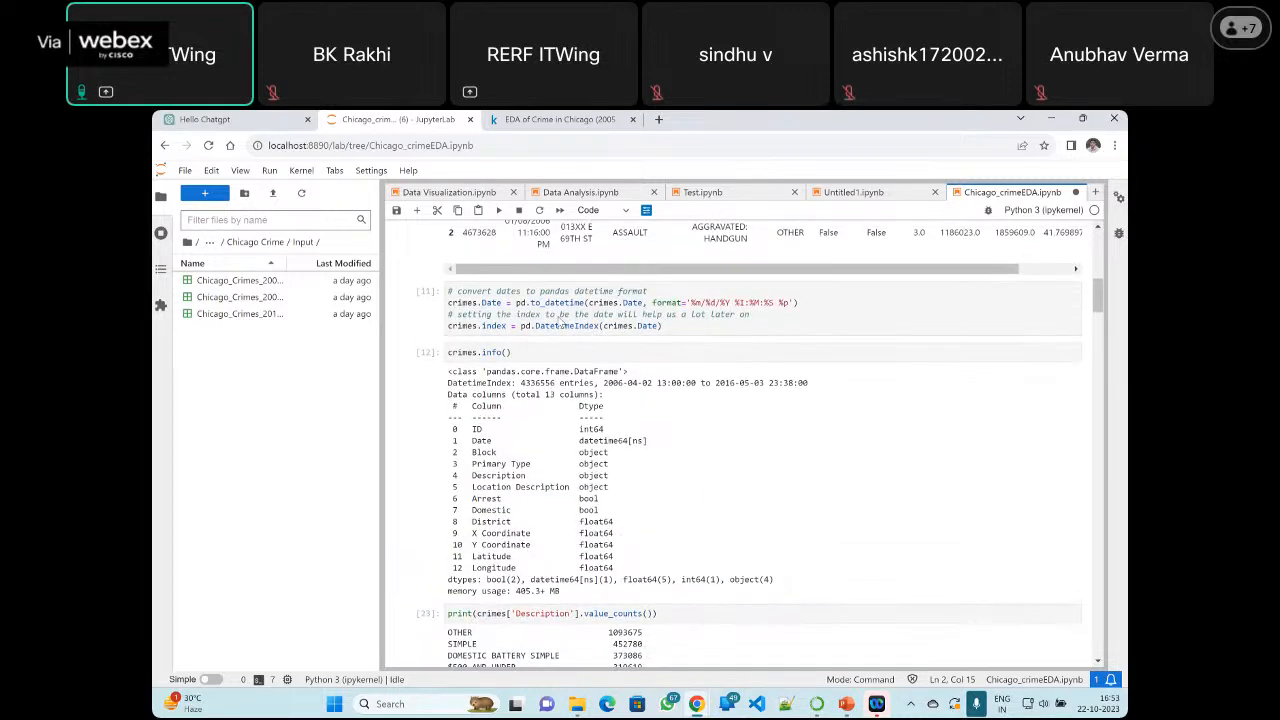
pyautogui.scroll(-5, 560, 321)
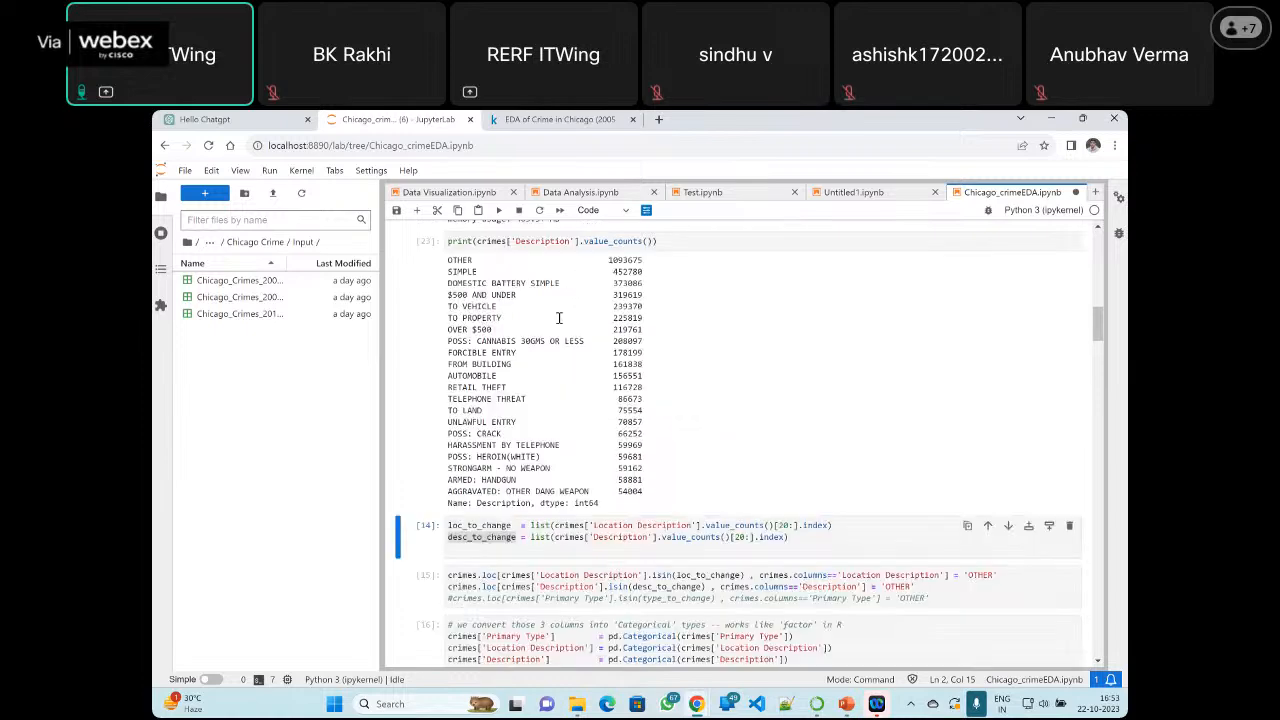
# Rerun the opening cells from the library imports through the CSV loading, the concat and the deletion of crimes1, crimes2 and crimes3
pyautogui.scroll(15, 560, 316)
pyautogui.click(526, 249)
pyautogui.click(499, 211)
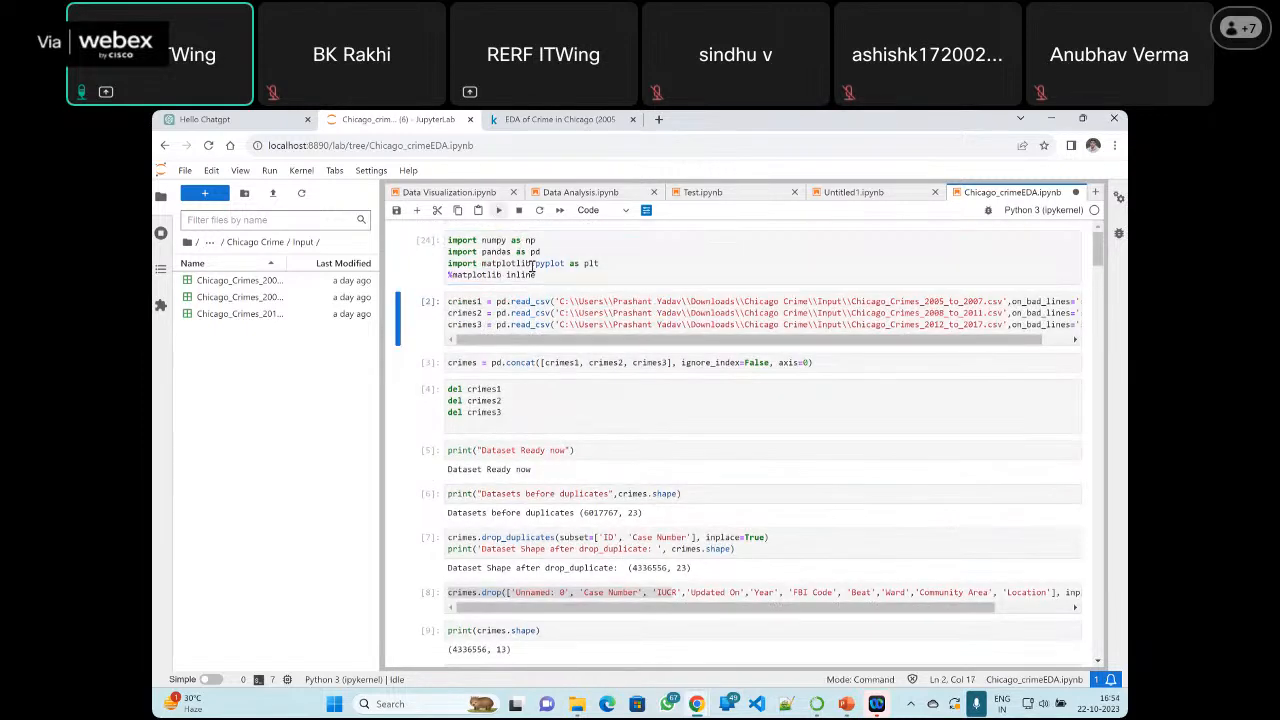
pyautogui.click(548, 318)
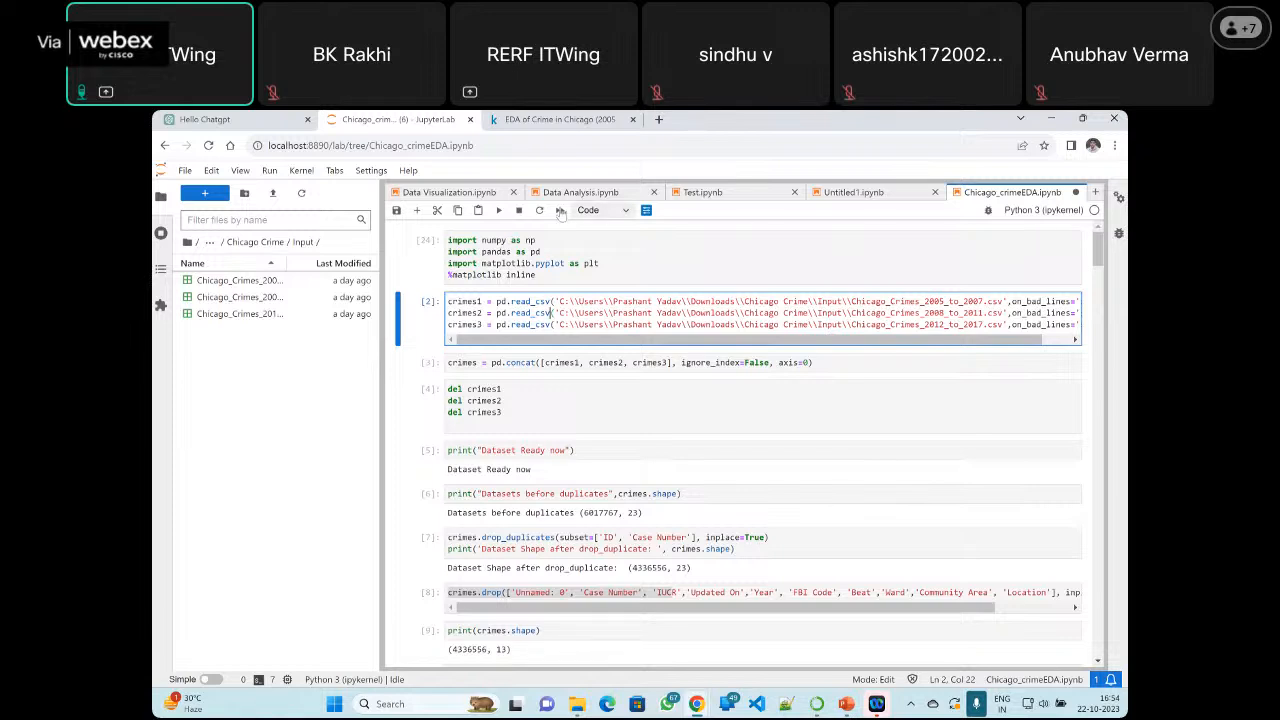
pyautogui.click(499, 211)
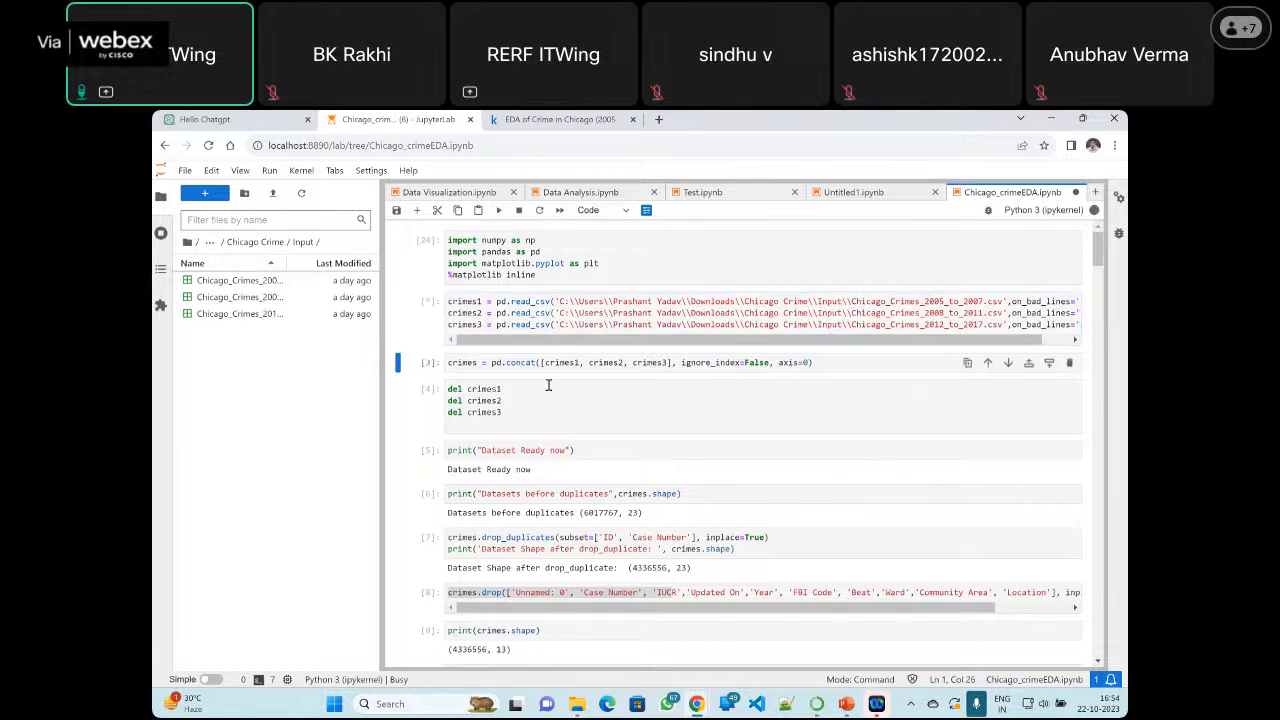
pyautogui.click(499, 211)
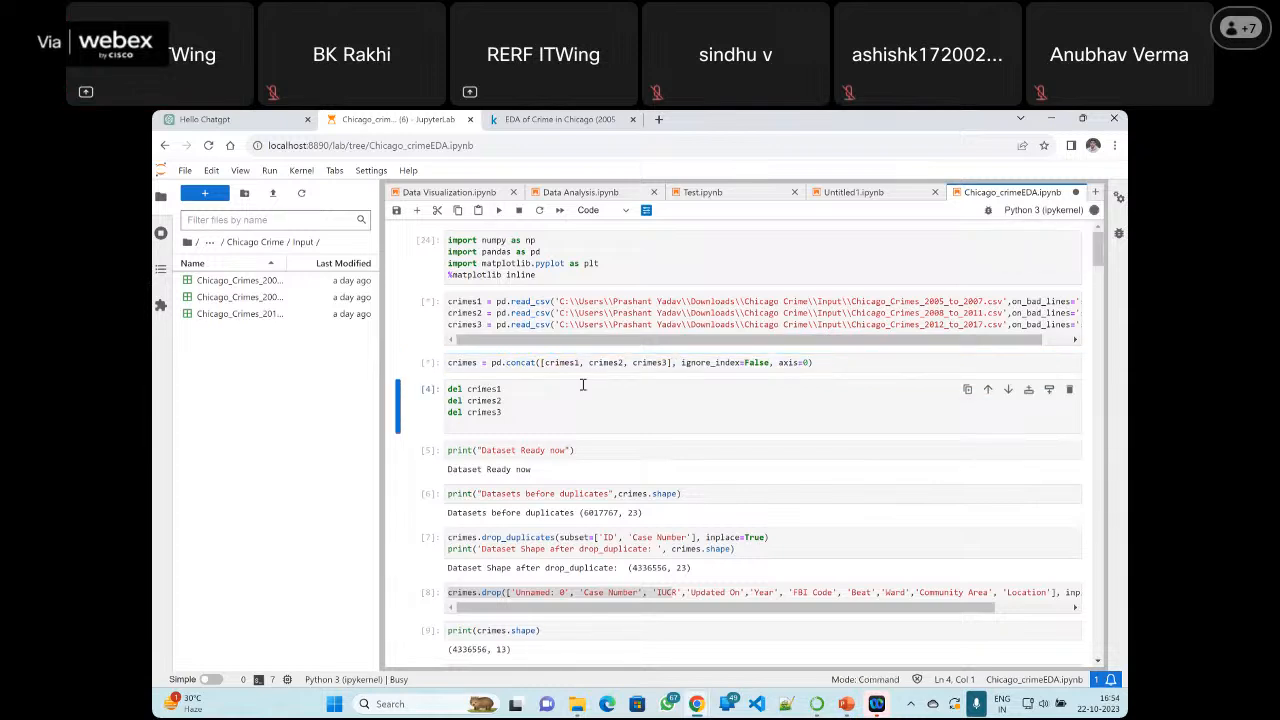
pyautogui.click(511, 401)
pyautogui.click(499, 211)
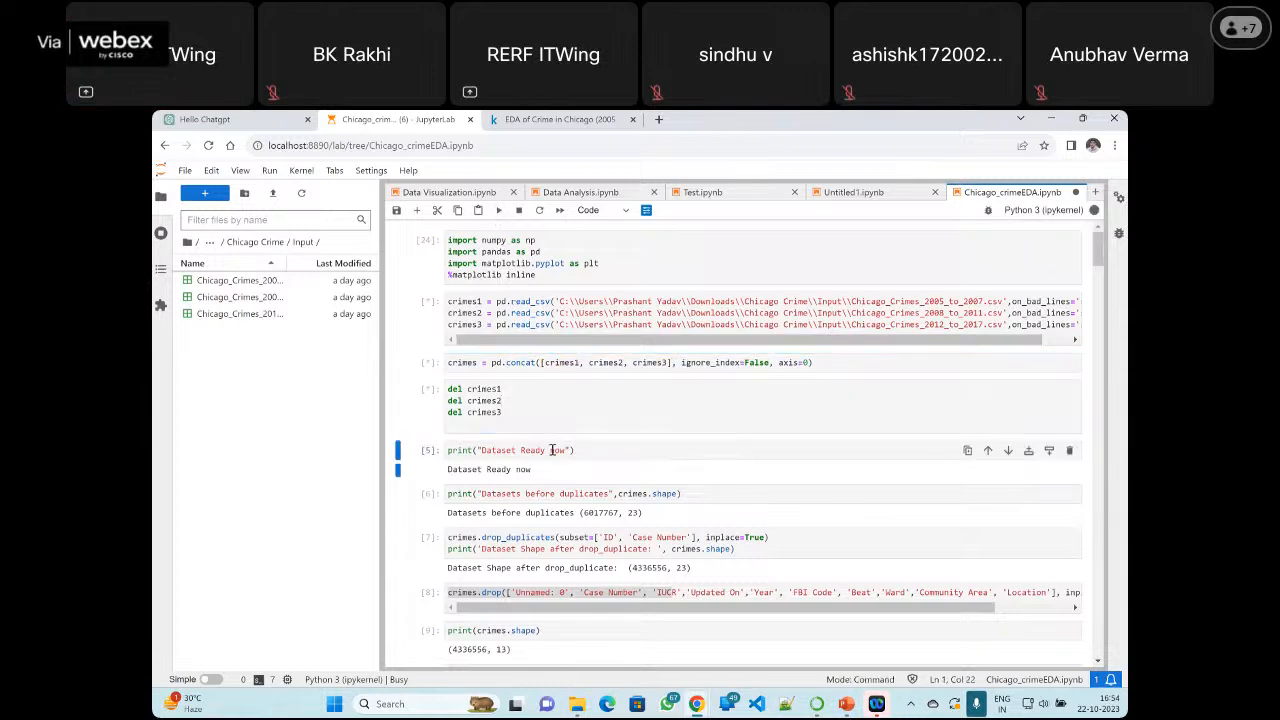
# Rerun the cells from print("Dataset Ready now") through dropping duplicates and unused columns to print(crimes.shape)
pyautogui.press('Return')
pyautogui.click(499, 211)
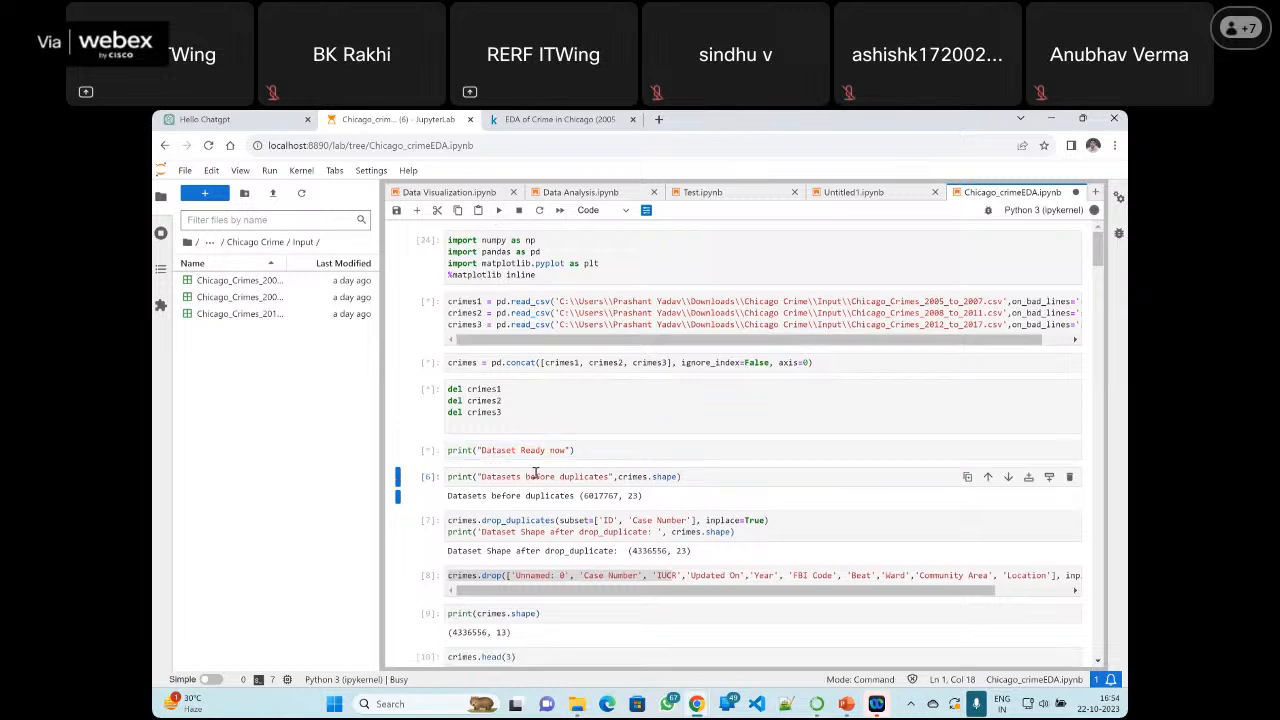
pyautogui.press('Return')
pyautogui.click(499, 212)
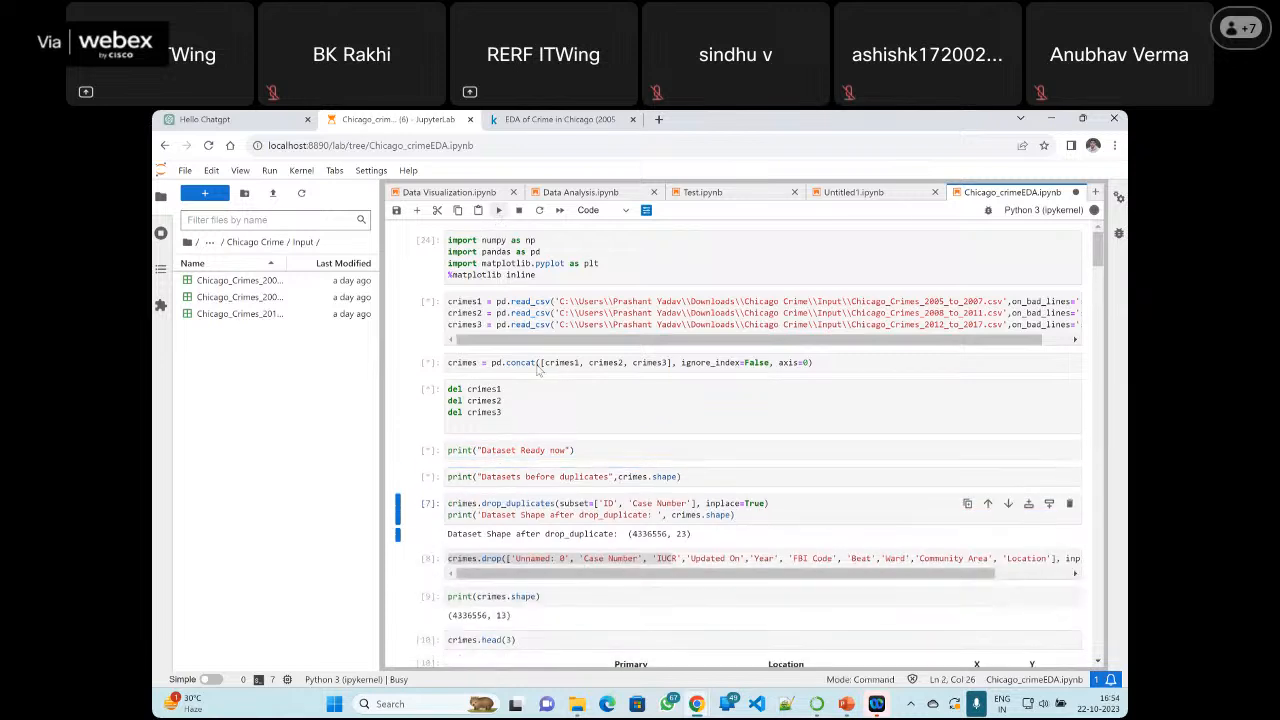
pyautogui.click(501, 212)
pyautogui.press('Return')
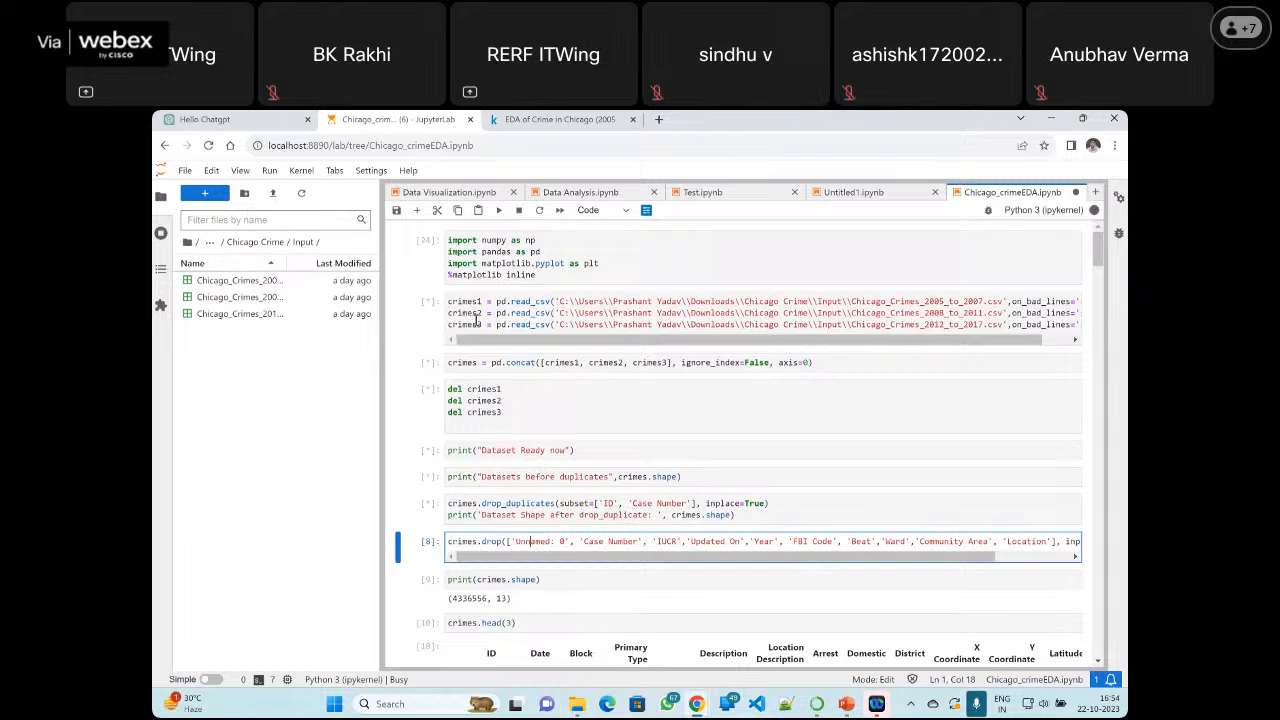
pyautogui.click(499, 211)
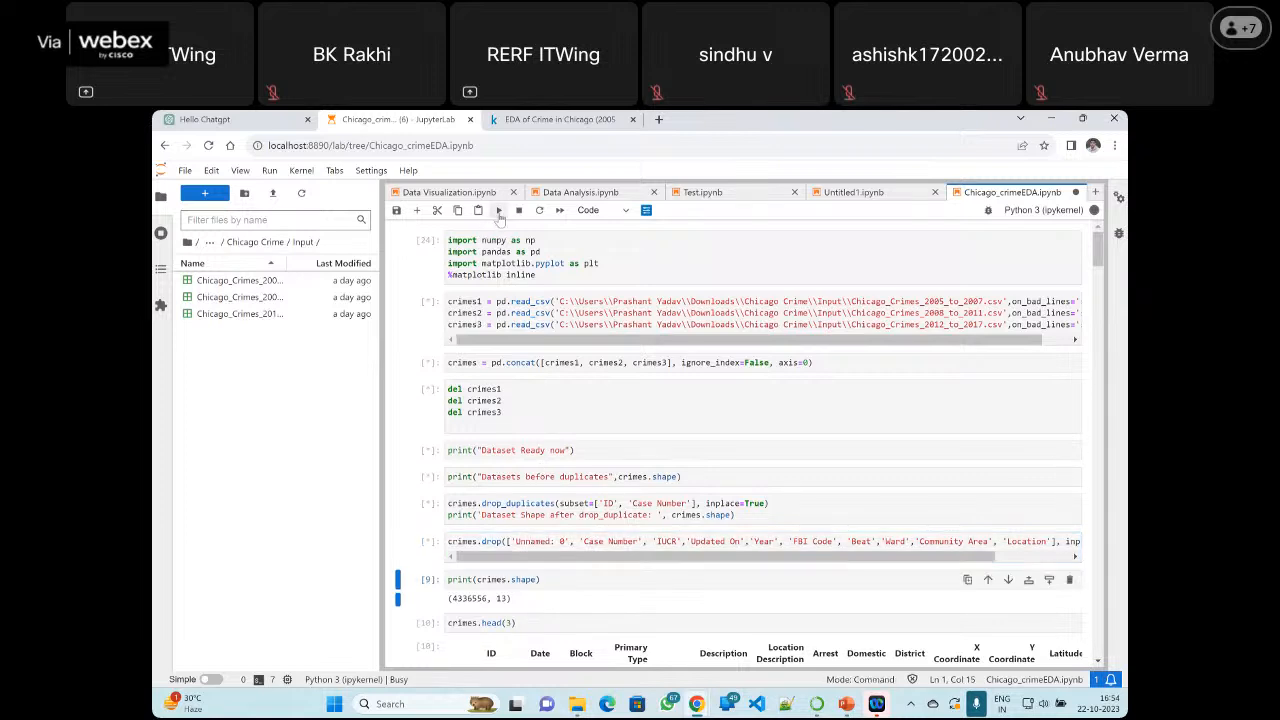
pyautogui.click(525, 579)
pyautogui.click(499, 211)
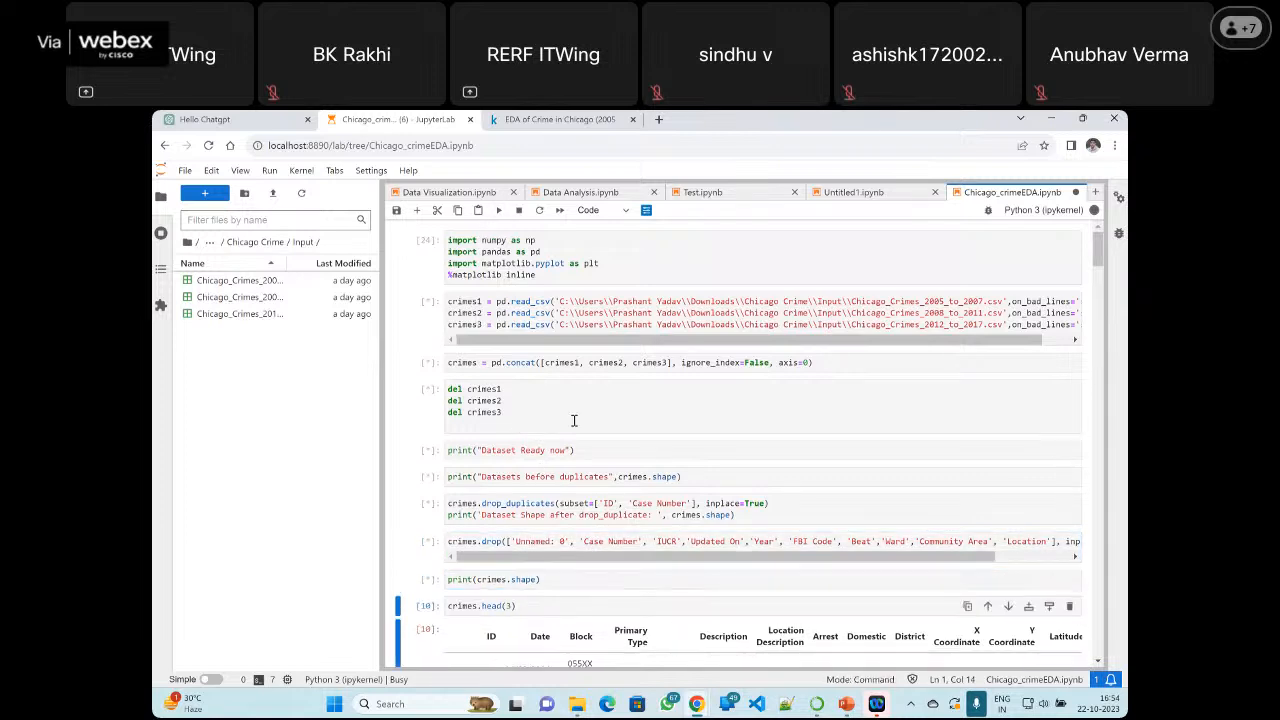
# Rerun the crimes.head(3) cell and the cell that converts Date to datetime and sets it as the index
pyautogui.moveTo(1095, 209)
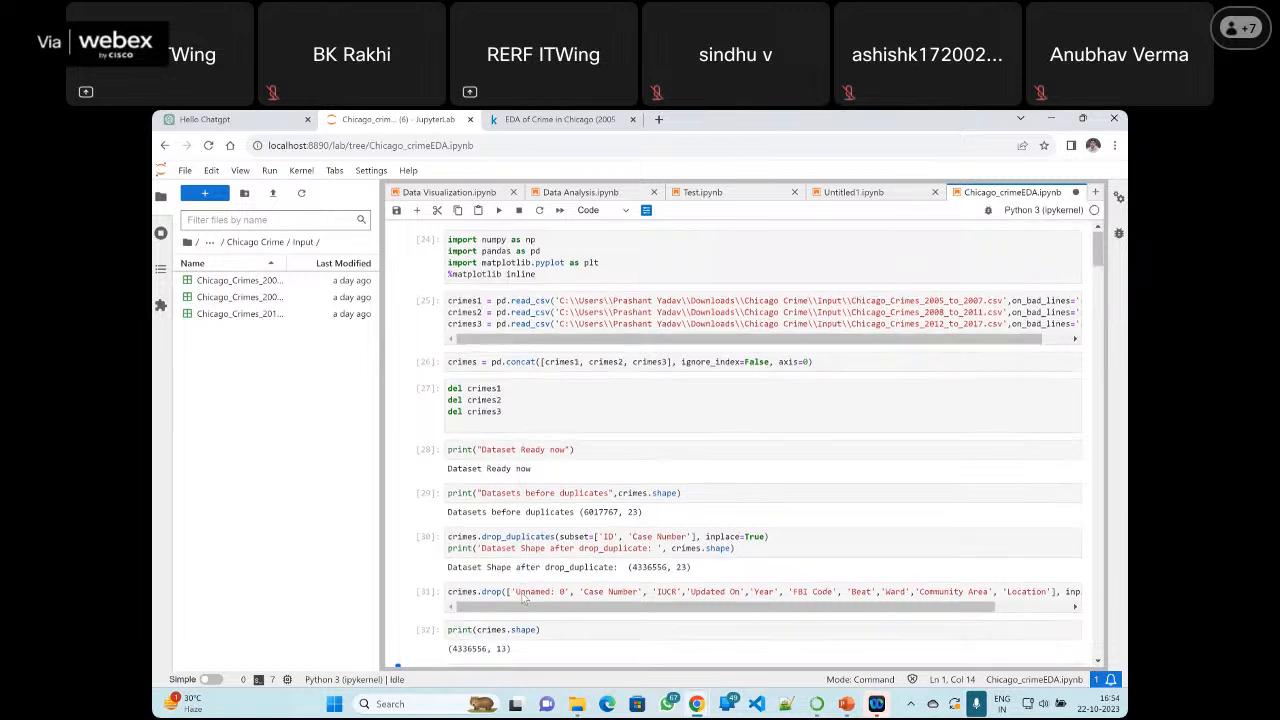
pyautogui.scroll(-3, 521, 590)
pyautogui.click(512, 469)
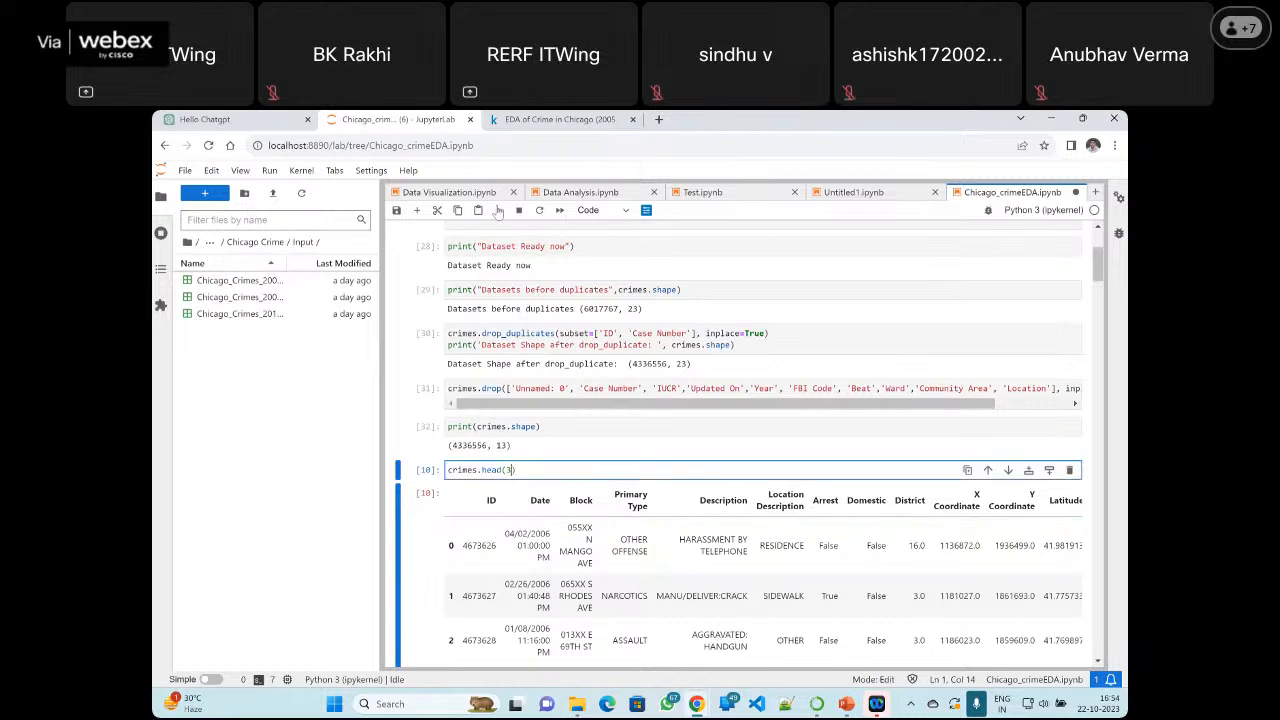
pyautogui.click(499, 211)
pyautogui.scroll(-3, 550, 370)
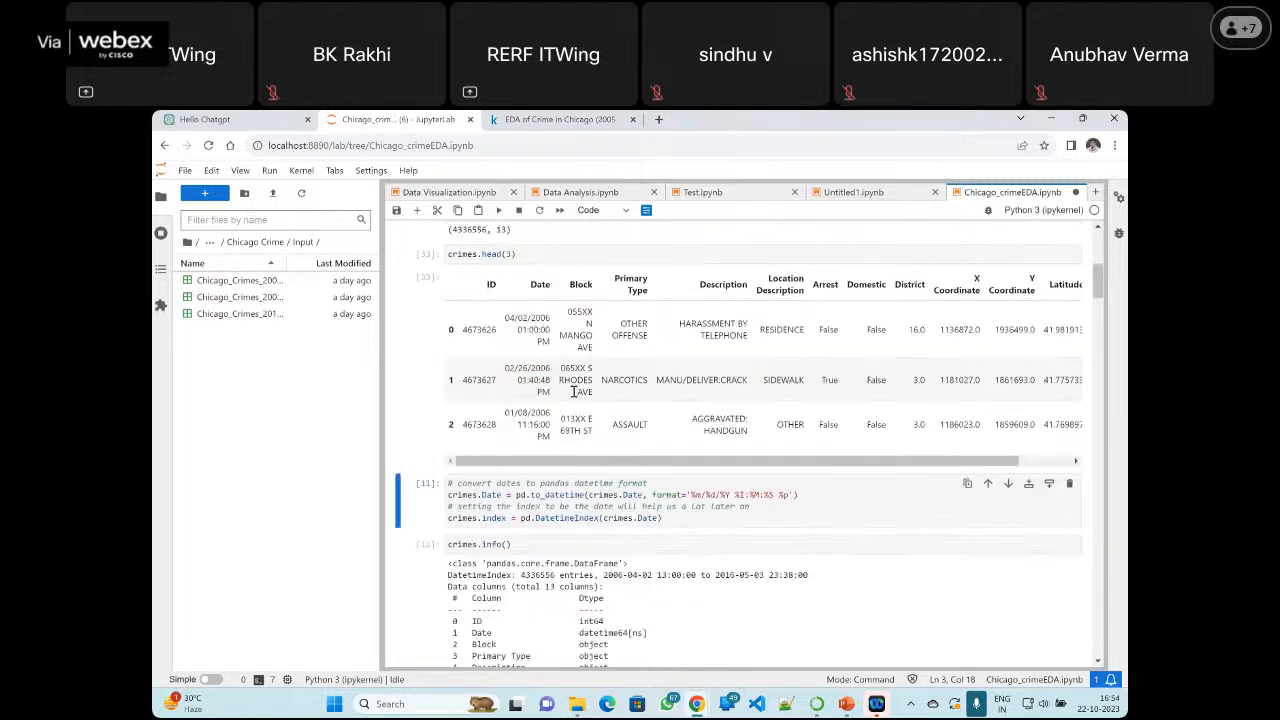
pyautogui.hotkey('shift', 'Return')
pyautogui.scroll(-2, 560, 393)
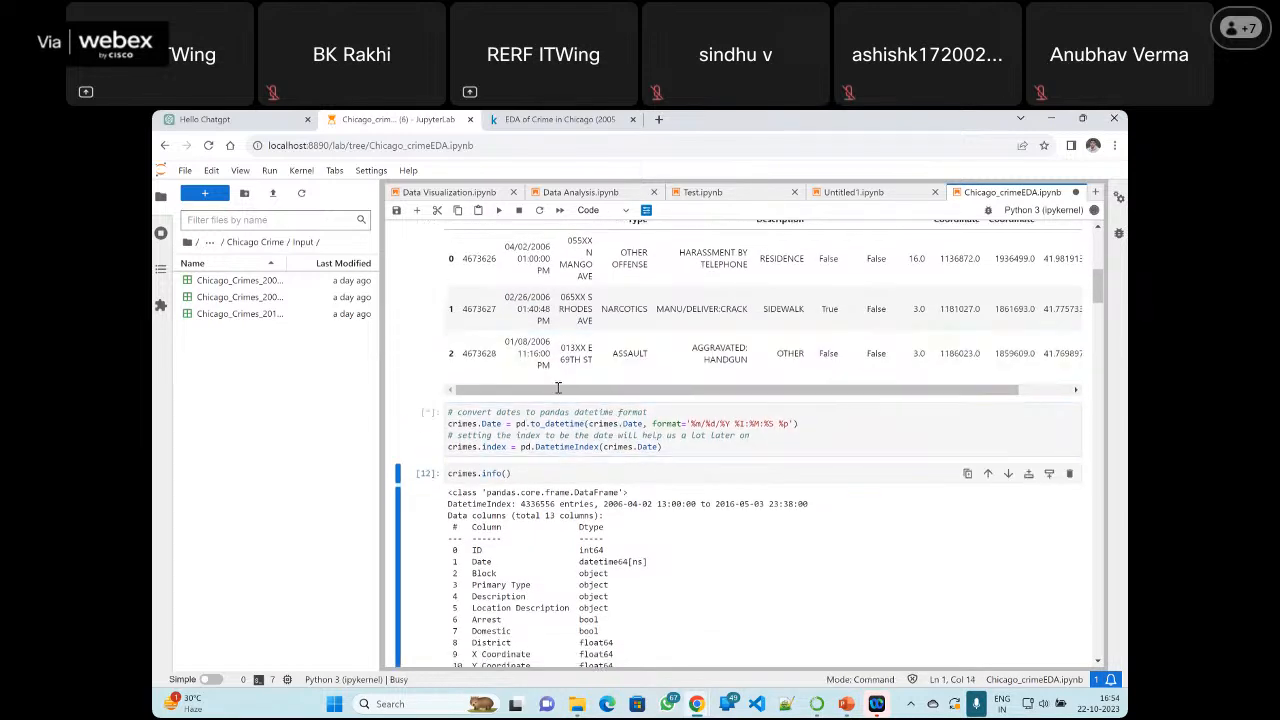
# Rerun the crimes.info() cell and the cell printing value_counts() for 'Description'
pyautogui.scroll(-1, 558, 389)
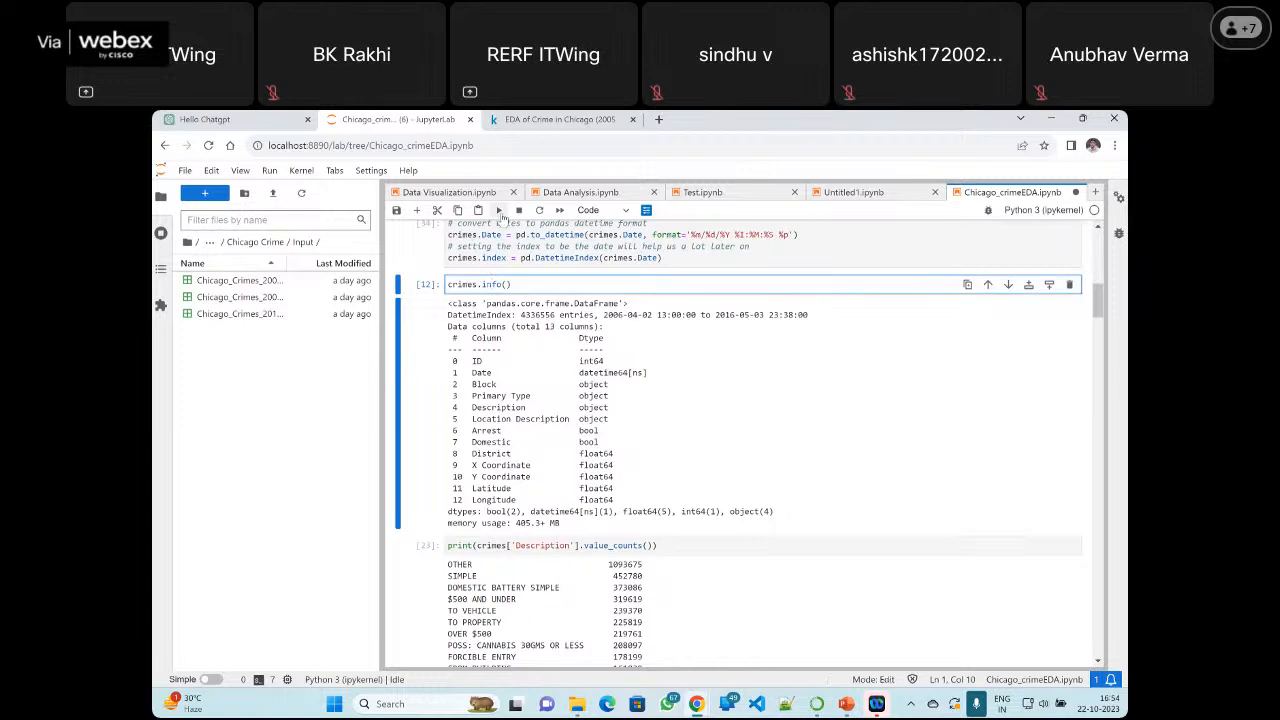
pyautogui.click(499, 211)
pyautogui.scroll(-4, 565, 378)
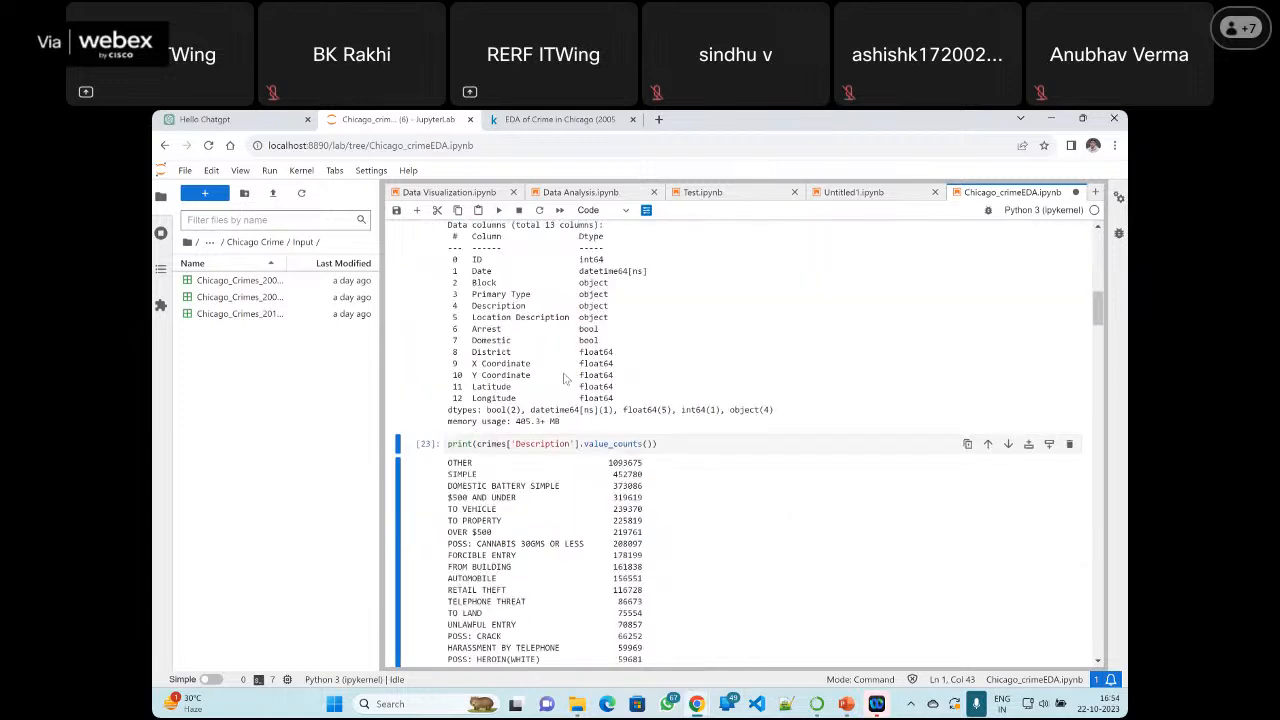
pyautogui.click(532, 341)
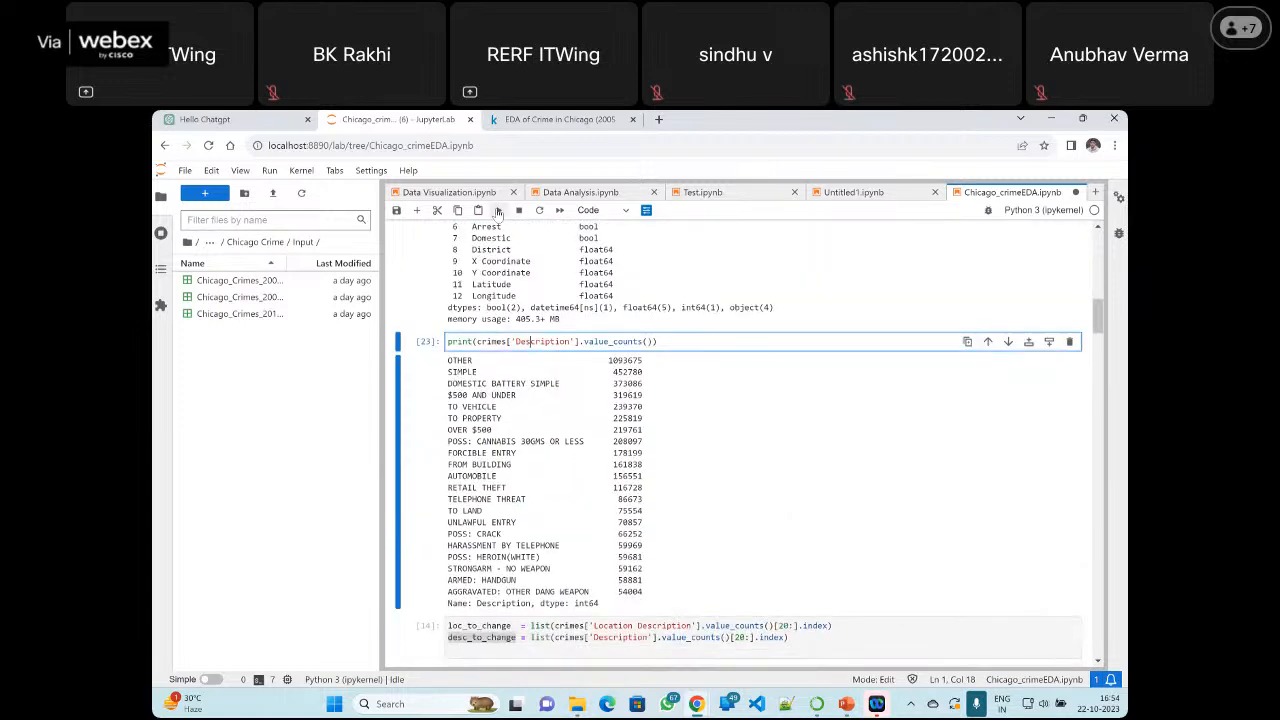
pyautogui.click(499, 211)
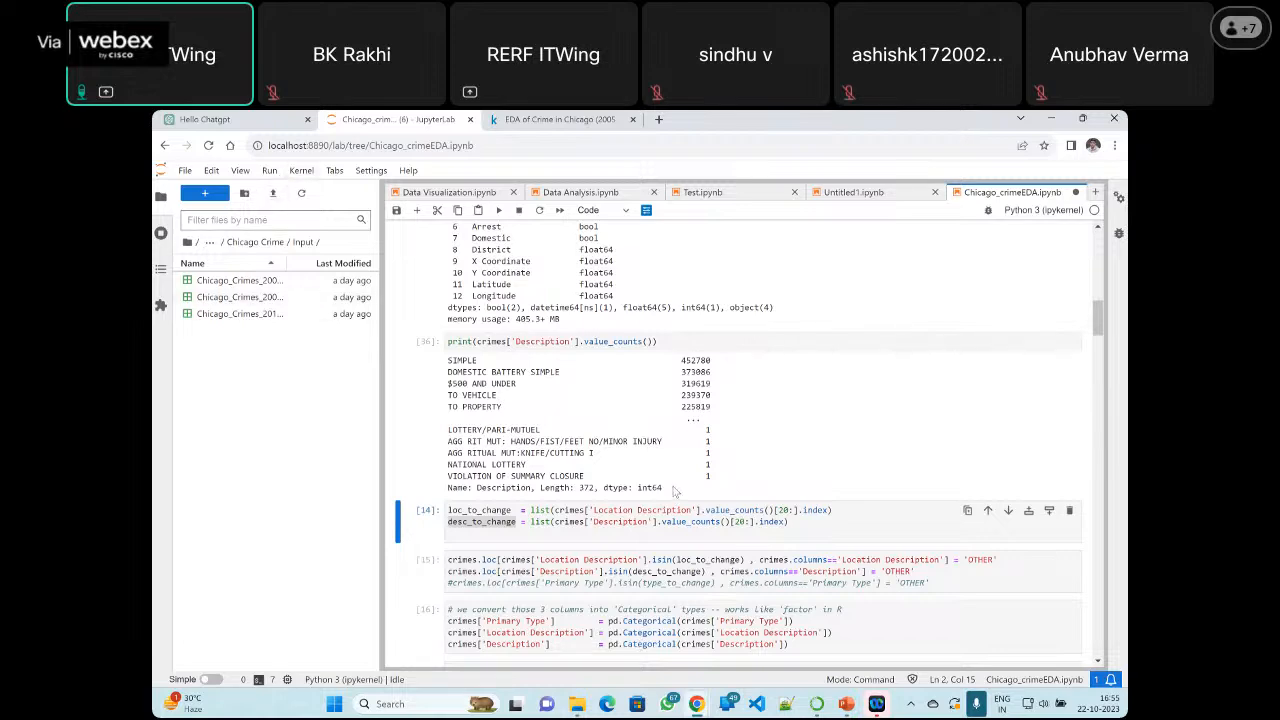
# Compare the Description value_counts() output with the cells below it, highlighting the 'Description' column and the [20:] slice in desc_to_change
pyautogui.scroll(1, 650, 475)
pyautogui.scroll(-3, 610, 450)
pyautogui.scroll(3, 570, 425)
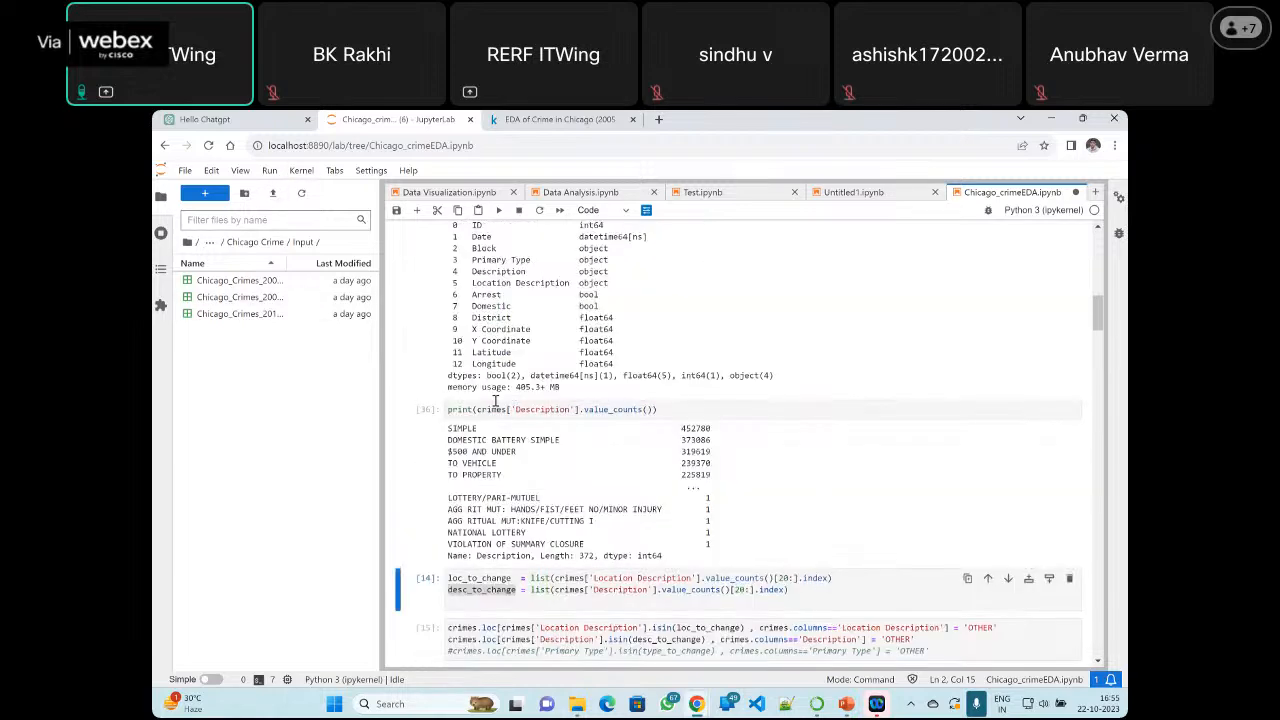
pyautogui.scroll(-10, 550, 420)
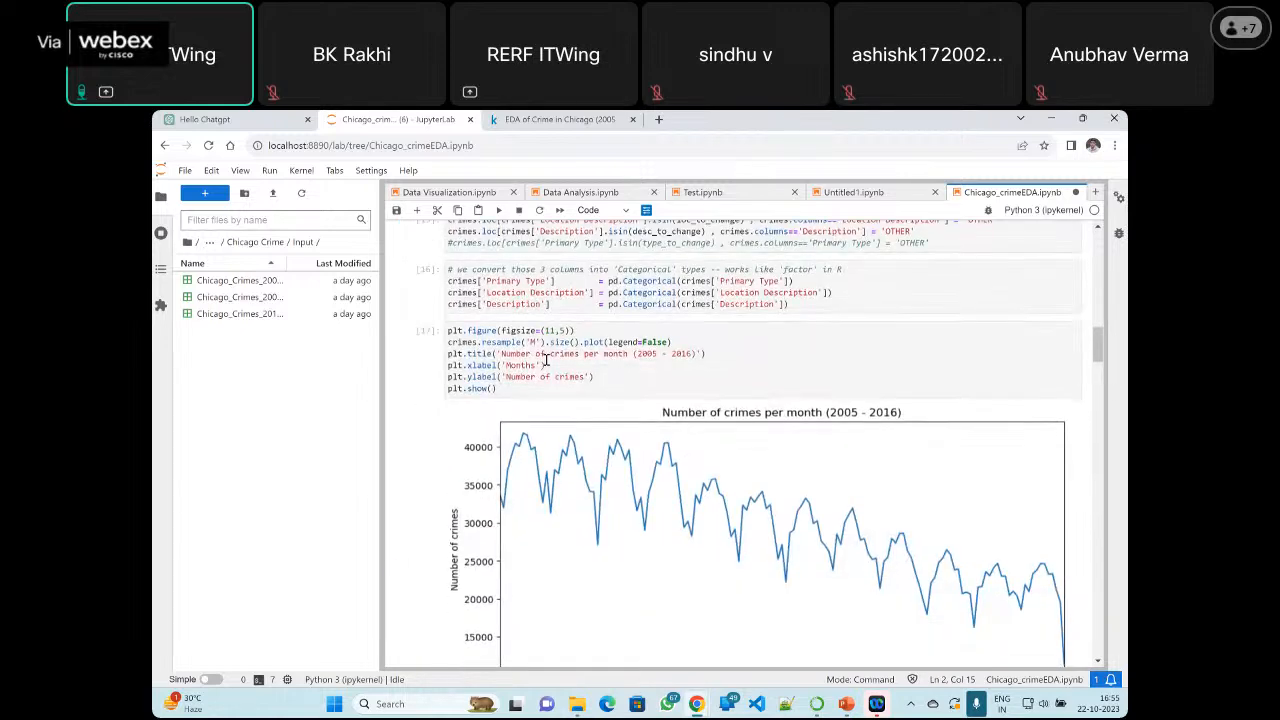
pyautogui.scroll(1, 590, 560)
pyautogui.scroll(8, 610, 521)
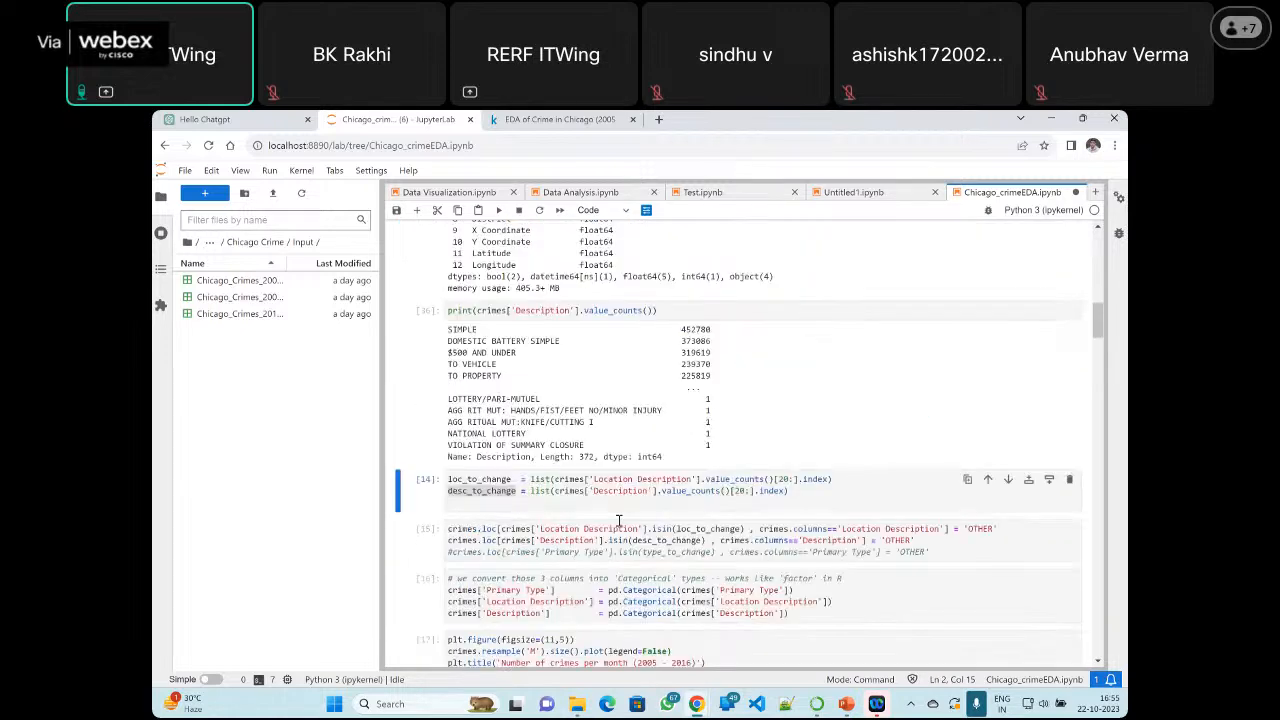
pyautogui.scroll(-2, 620, 526)
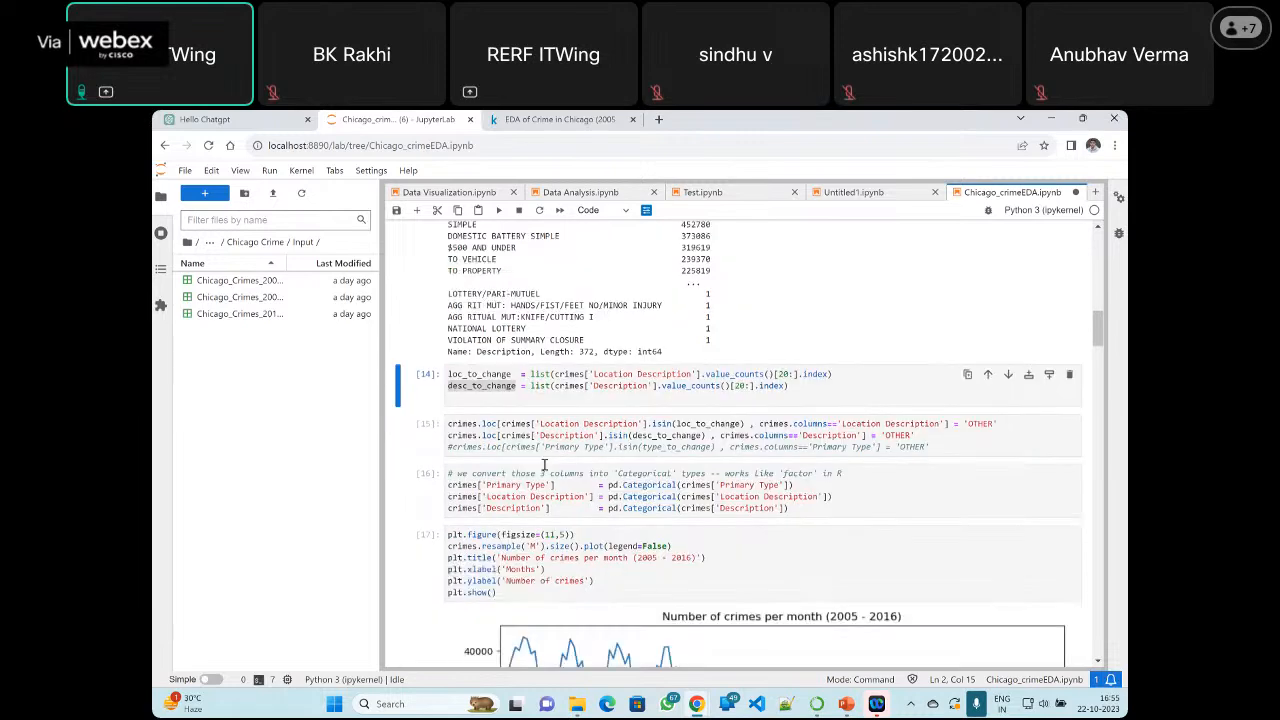
pyautogui.scroll(2, 540, 430)
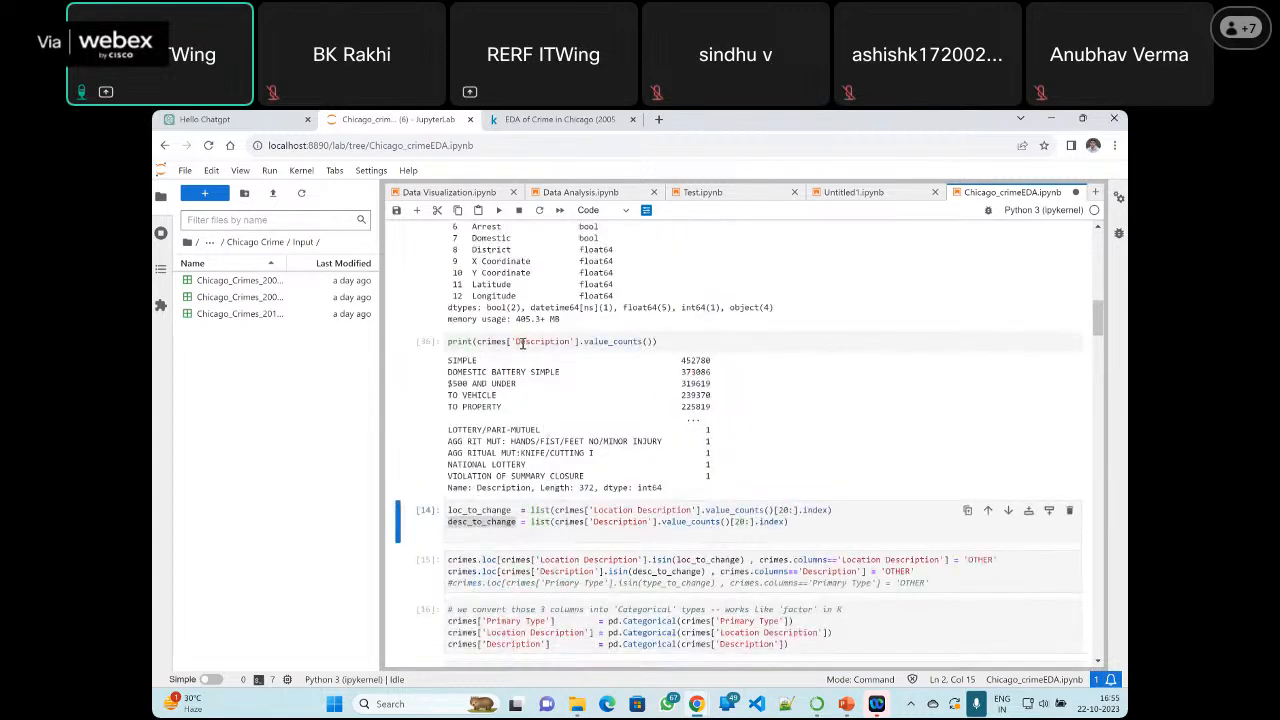
pyautogui.moveTo(515, 342); pyautogui.dragTo(579, 342)
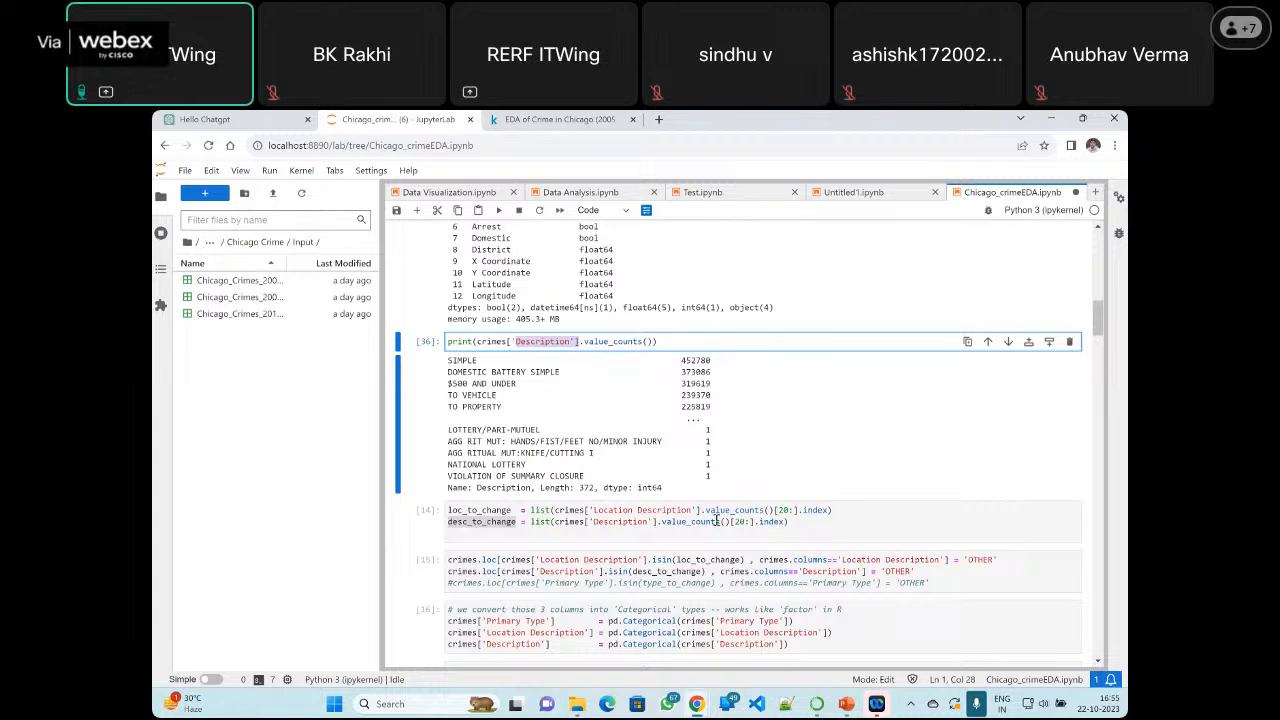
pyautogui.moveTo(731, 522); pyautogui.dragTo(750, 522)
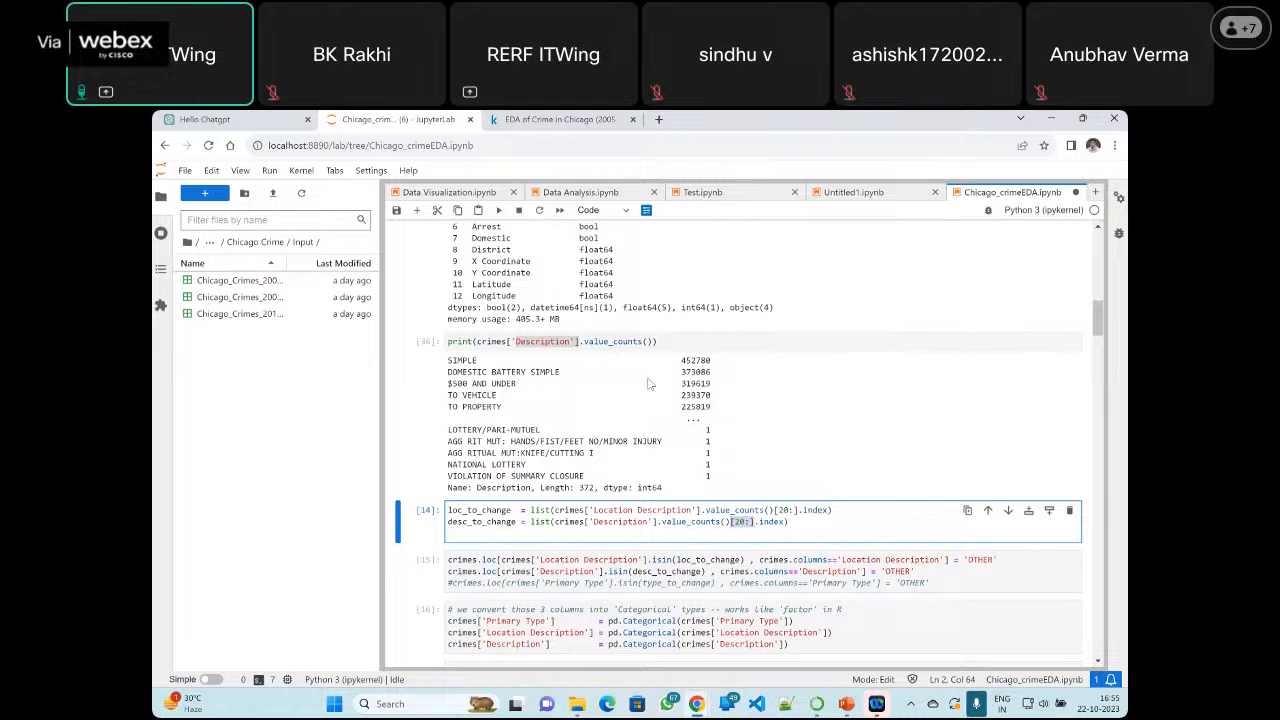
# Append the [20:] slice to the printed Description value_counts() call, run the cell and highlight the length in its output
pyautogui.click(734, 343)
pyautogui.write('[')
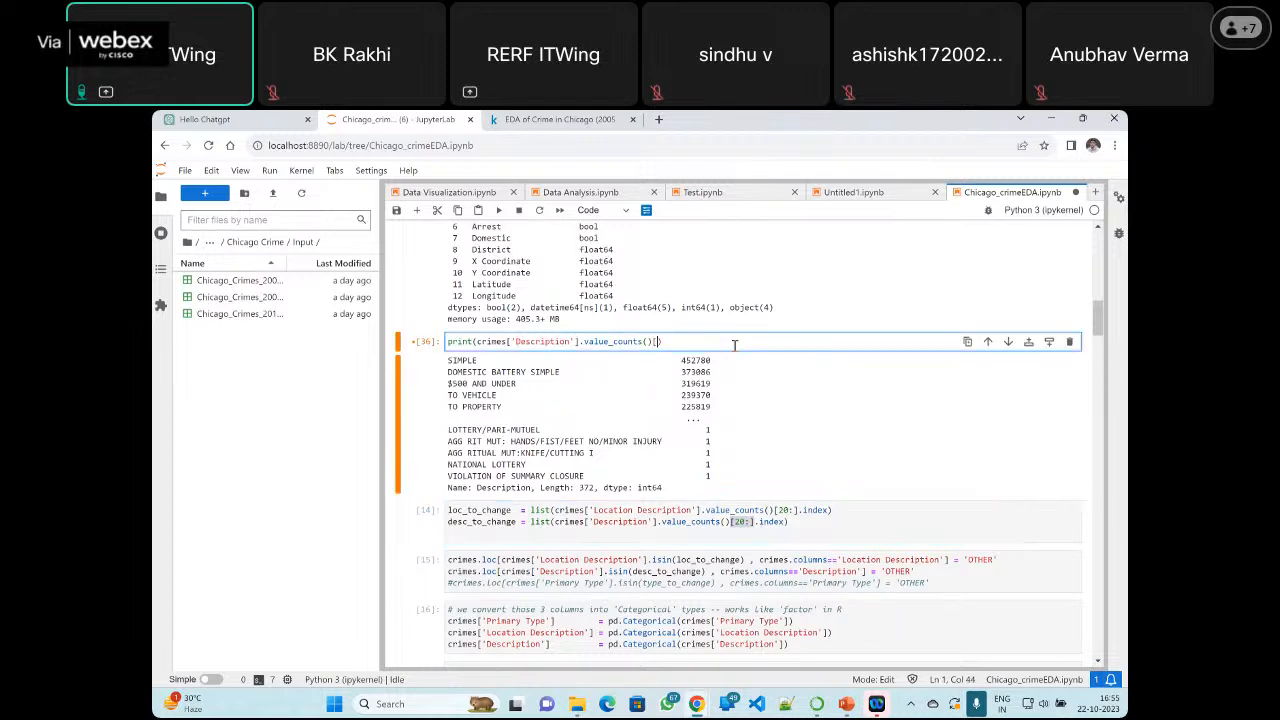
pyautogui.write('20:')
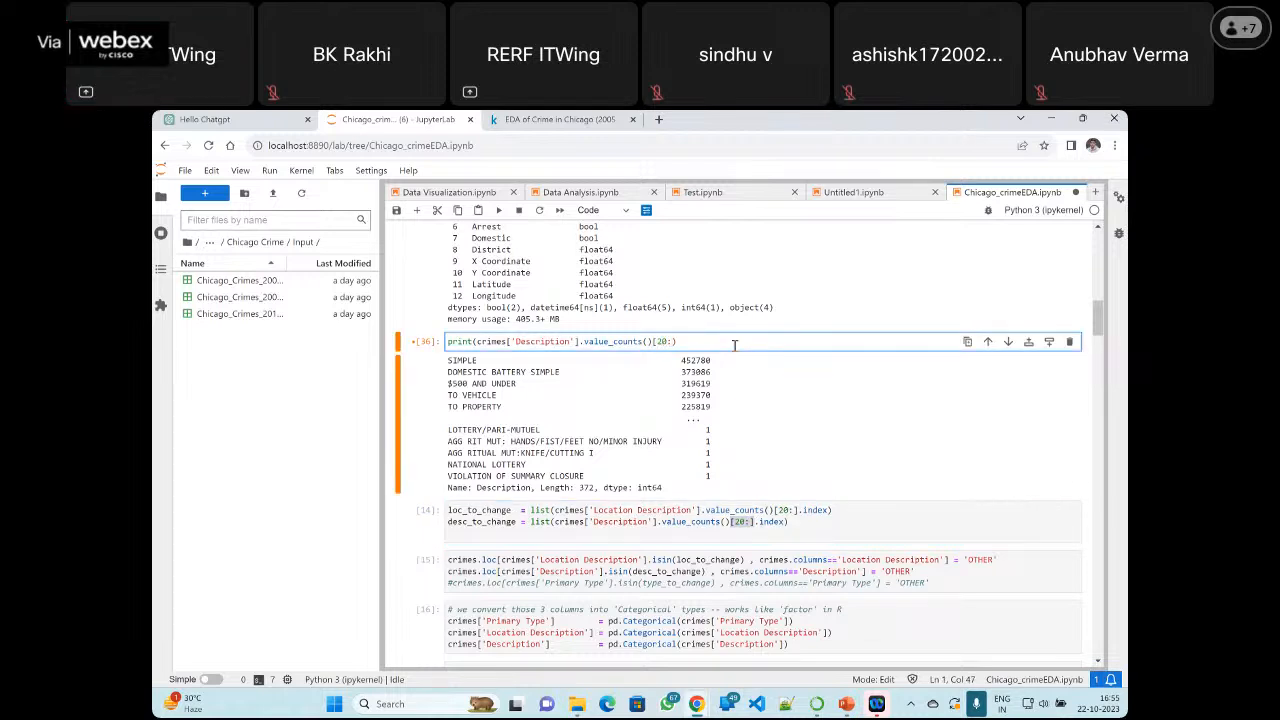
pyautogui.click(499, 211)
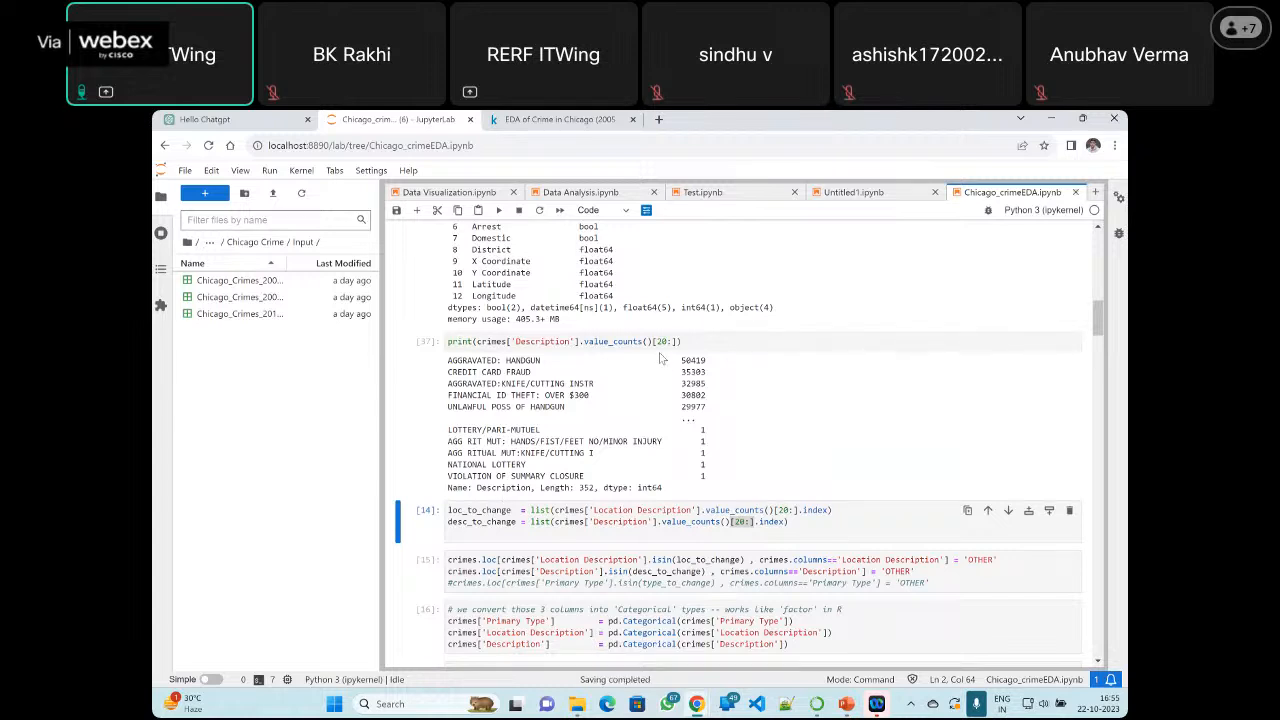
pyautogui.doubleClick(587, 489)
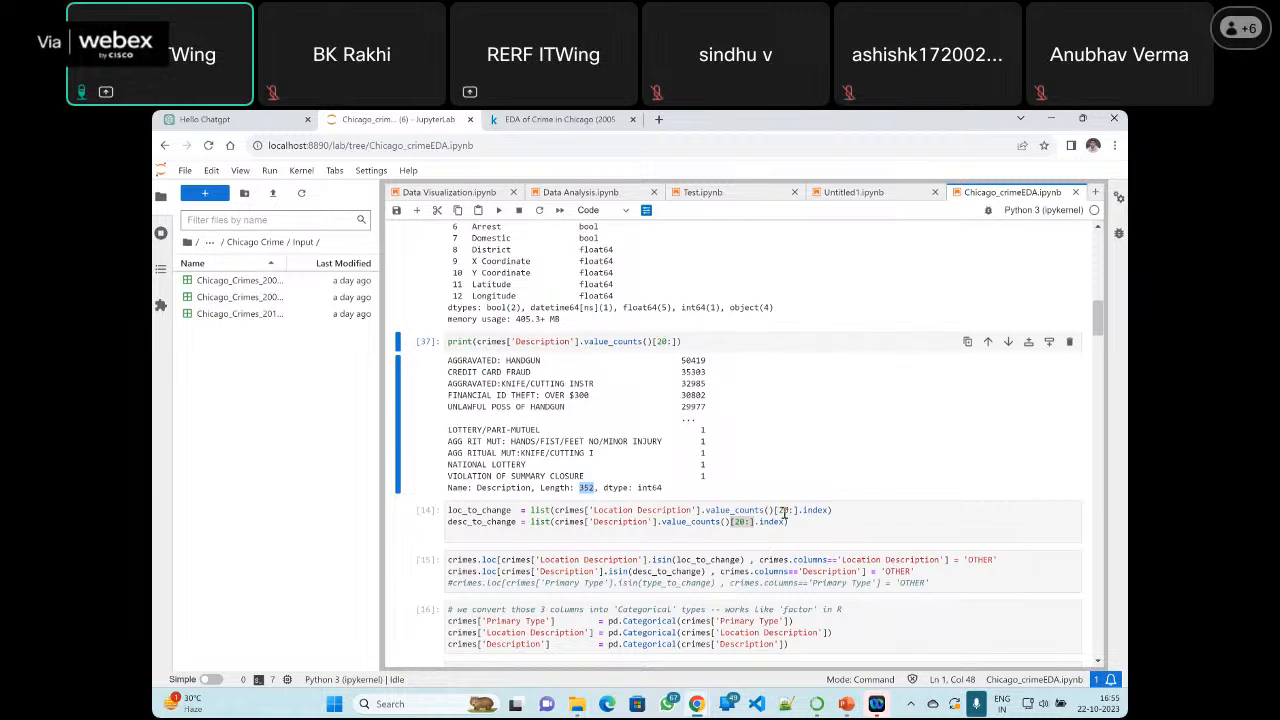
# Rerun the loc_to_change and desc_to_change cell, and delete the Description value_counts() print cell above it
pyautogui.click(843, 510)
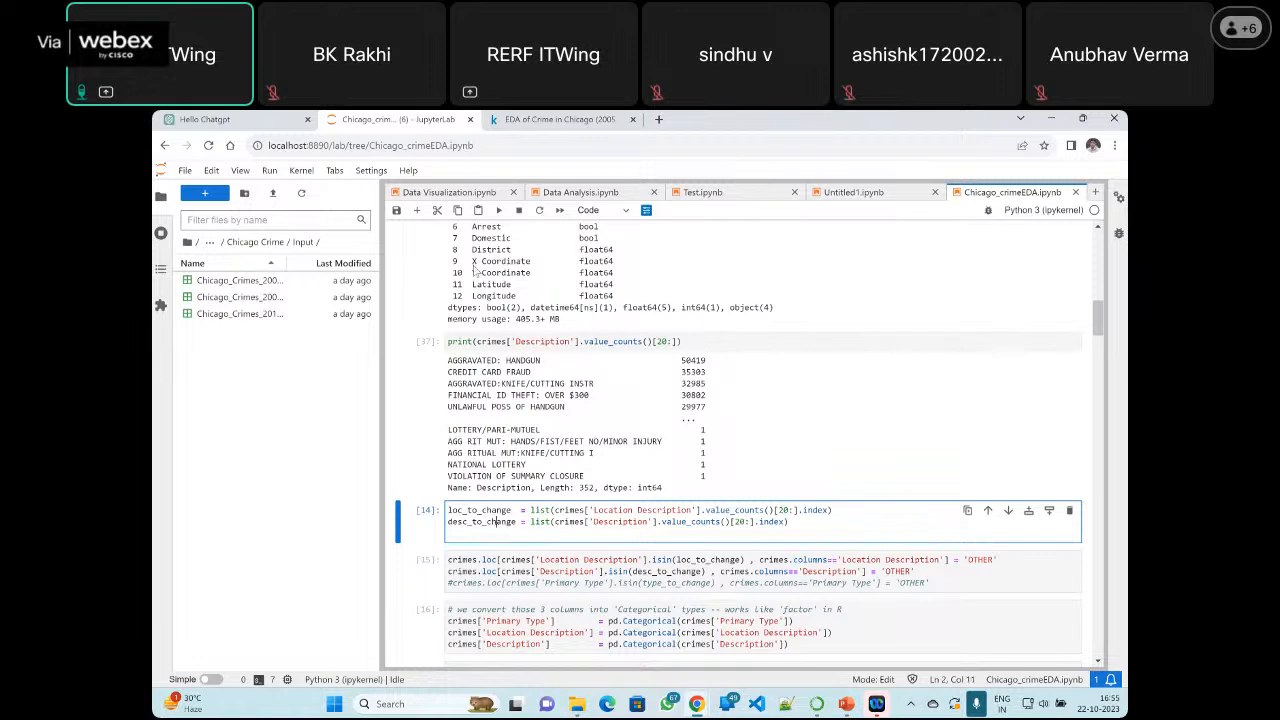
pyautogui.hotkey('shift', 'Return')
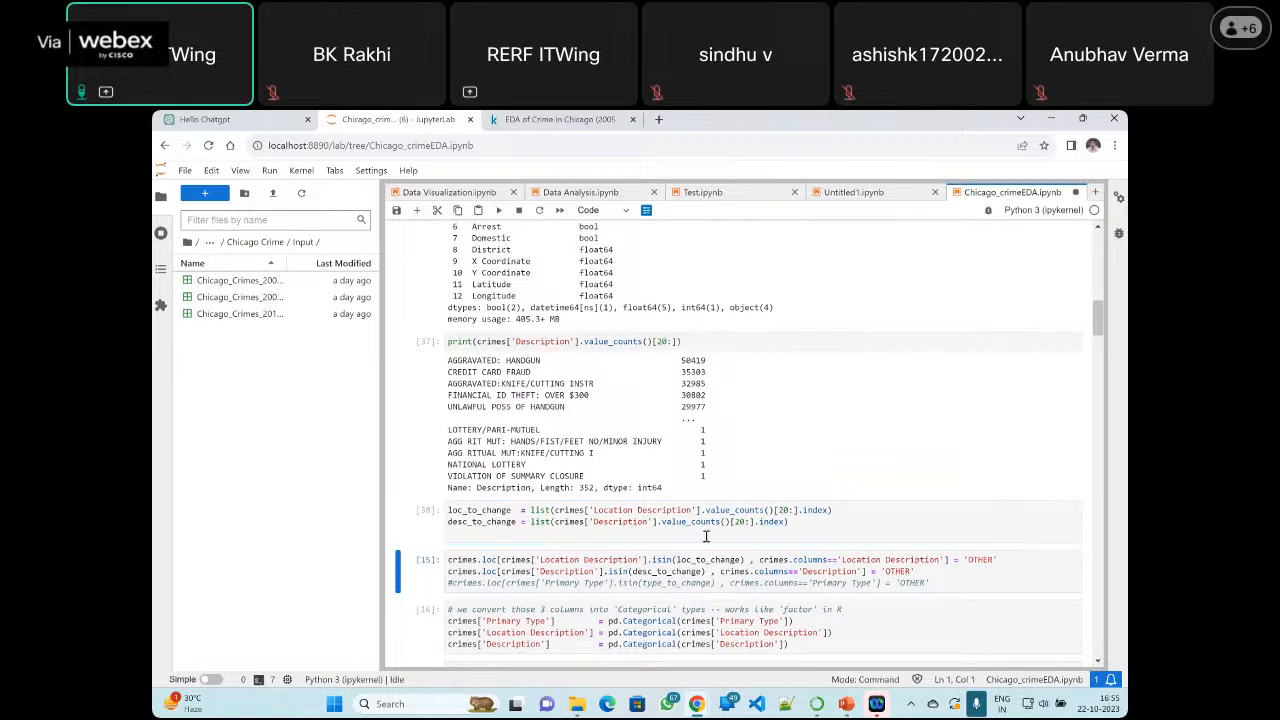
pyautogui.scroll(-1, 707, 543)
pyautogui.scroll(-3, 707, 543)
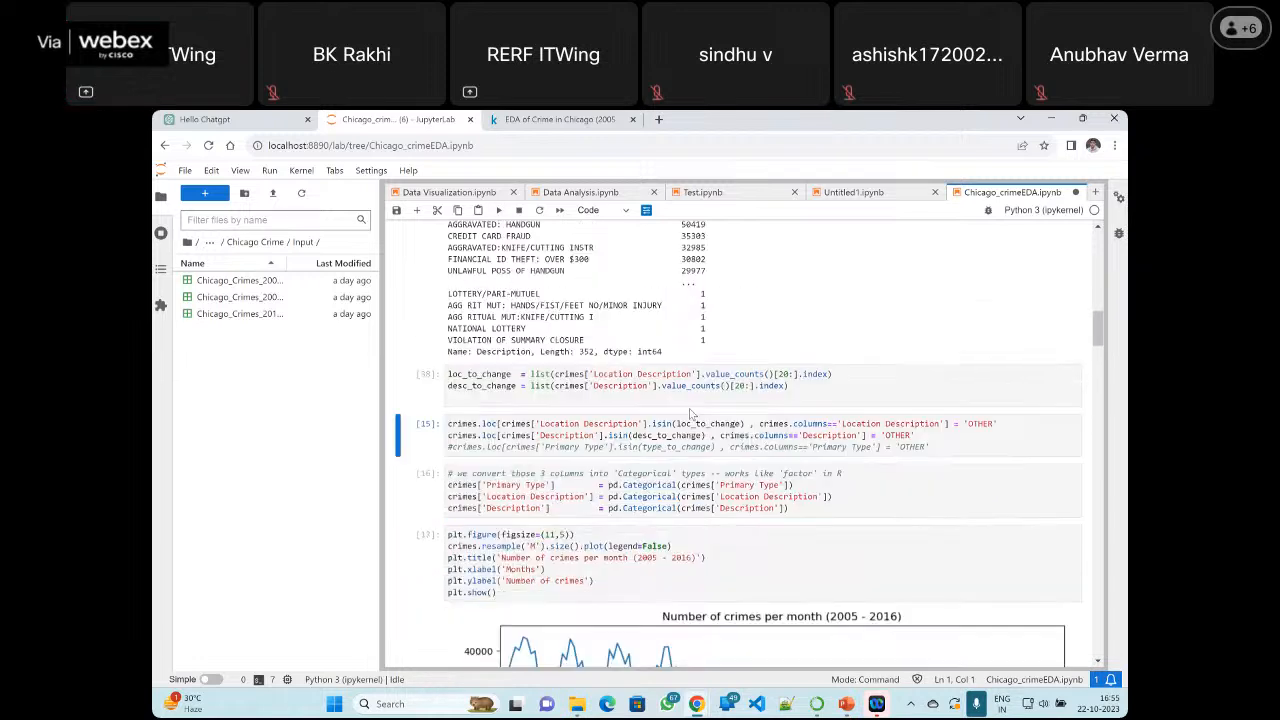
pyautogui.click(700, 397)
pyautogui.press('Up')
pyautogui.press('Up')
pyautogui.press('Up')
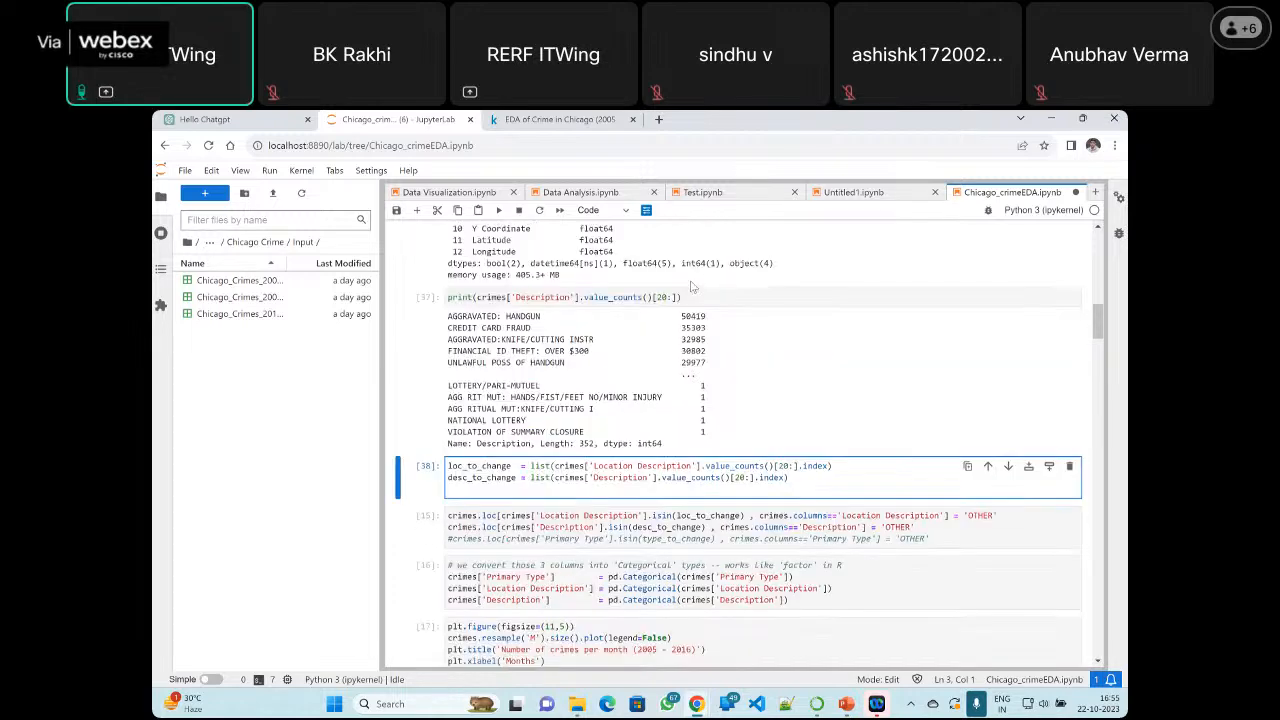
pyautogui.click(1067, 342)
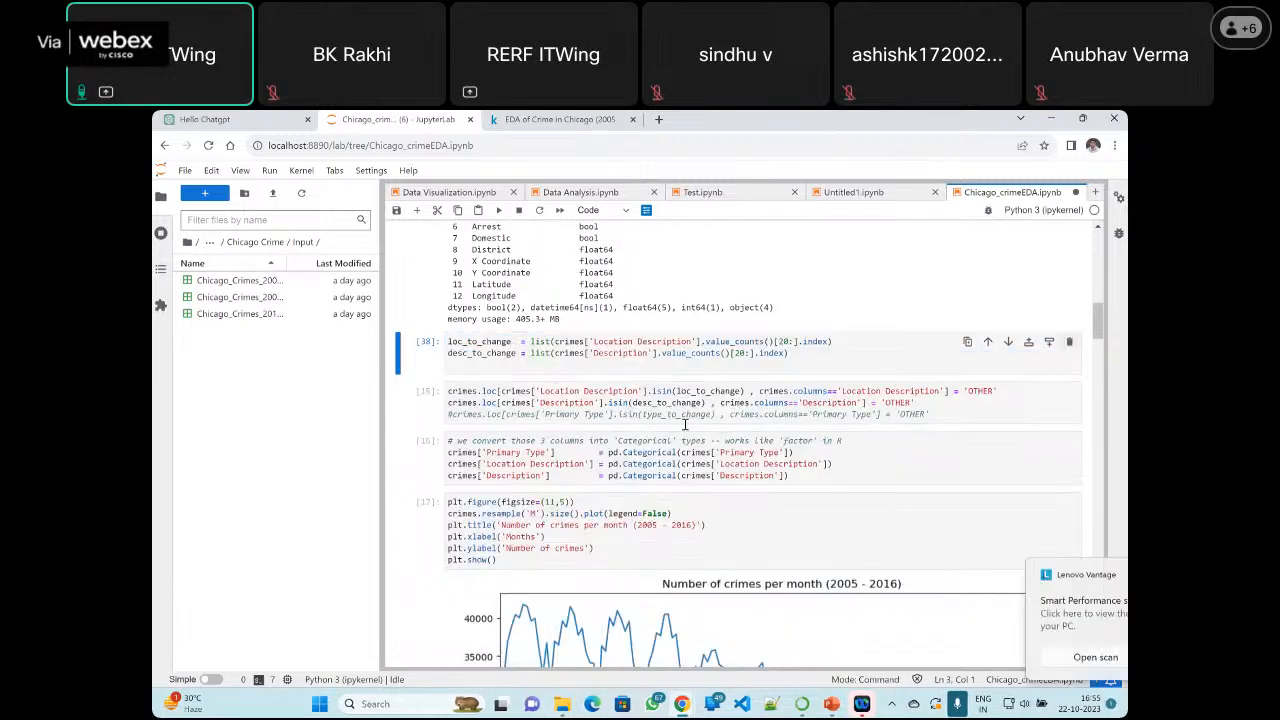
# Insert a cell below the loc_to_change and desc_to_change cell that prints loc_to_change, and run it
pyautogui.click(1049, 342)
pyautogui.write('print(')
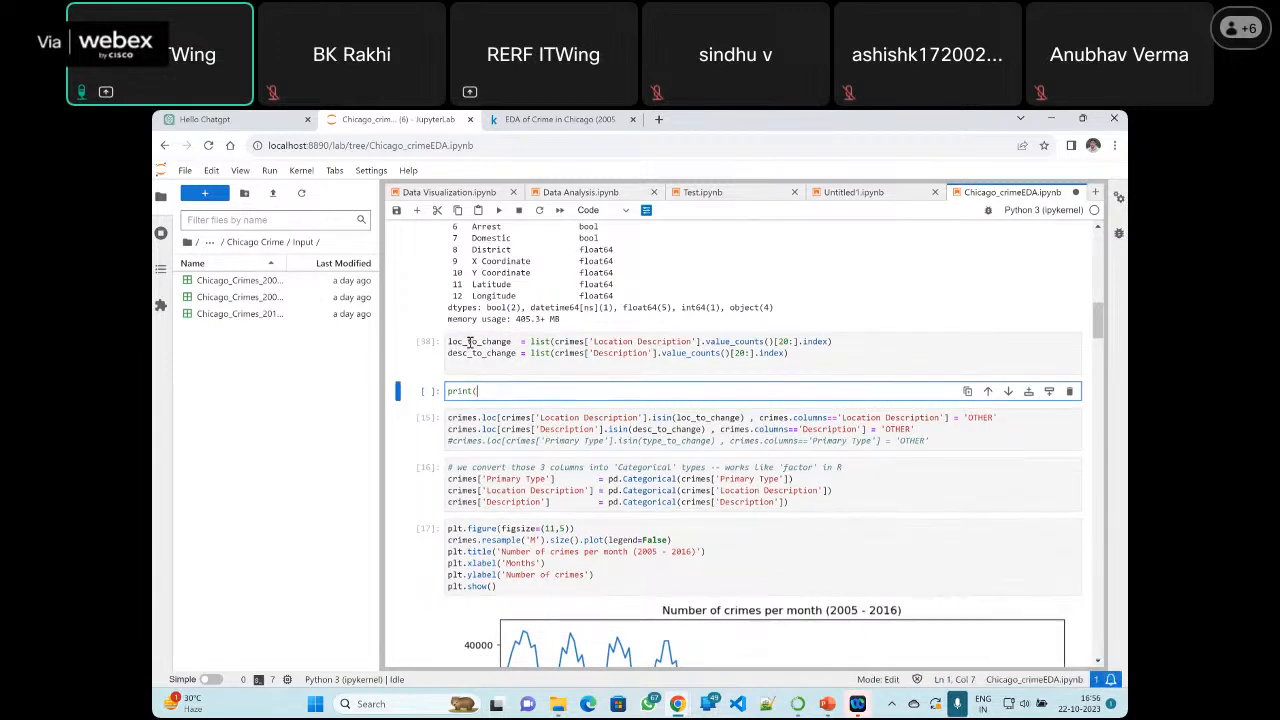
pyautogui.doubleClick(470, 342)
pyautogui.hotkey('ctrl', 'c')
pyautogui.click(494, 391)
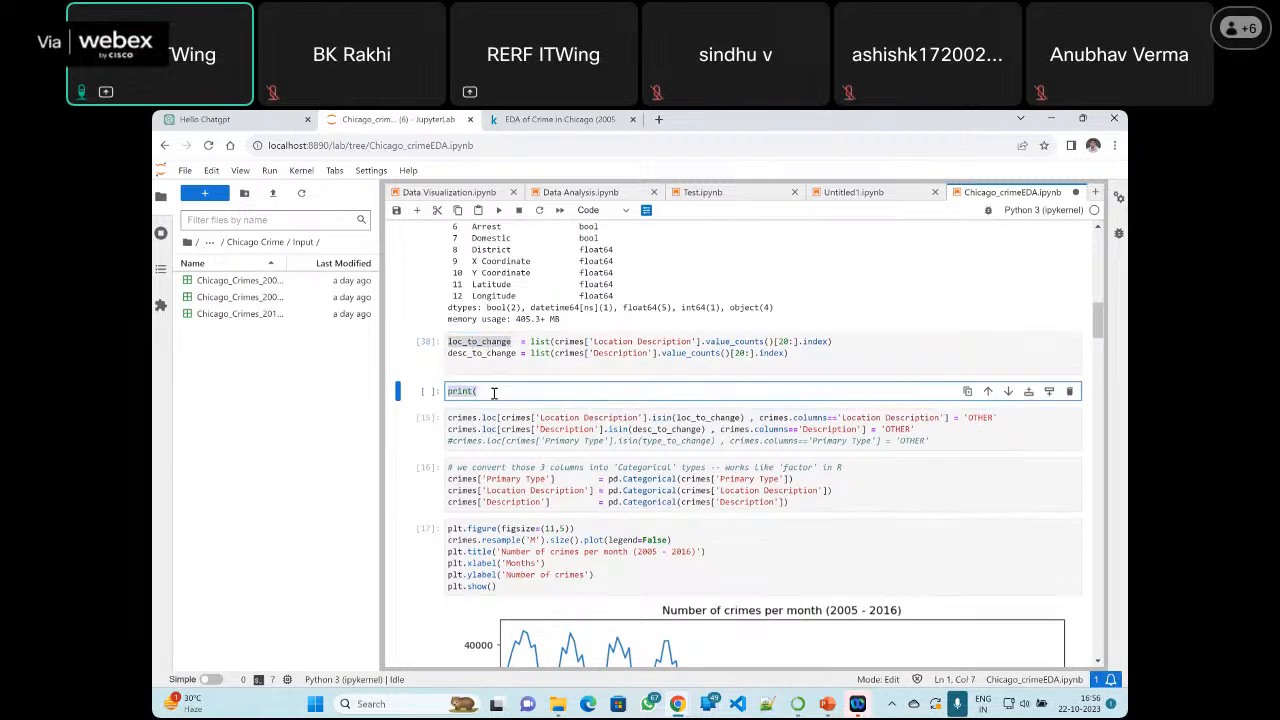
pyautogui.hotkey('ctrl', 'v')
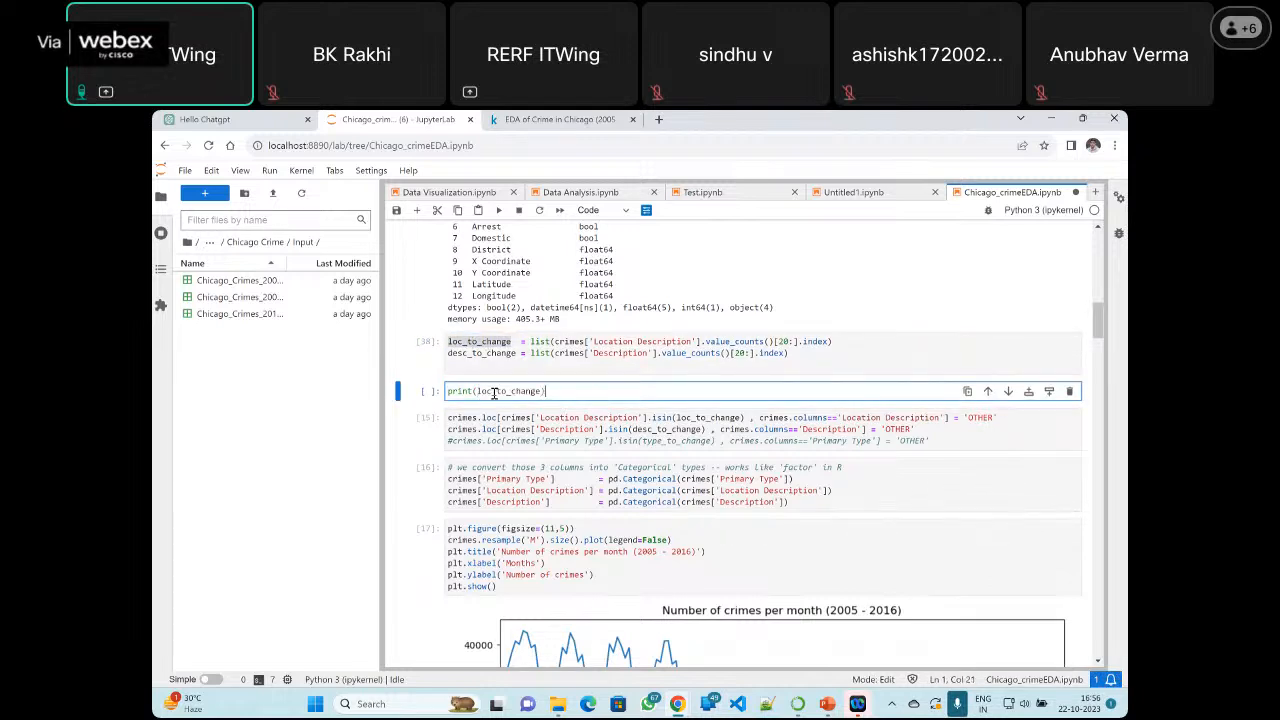
pyautogui.click(496, 212)
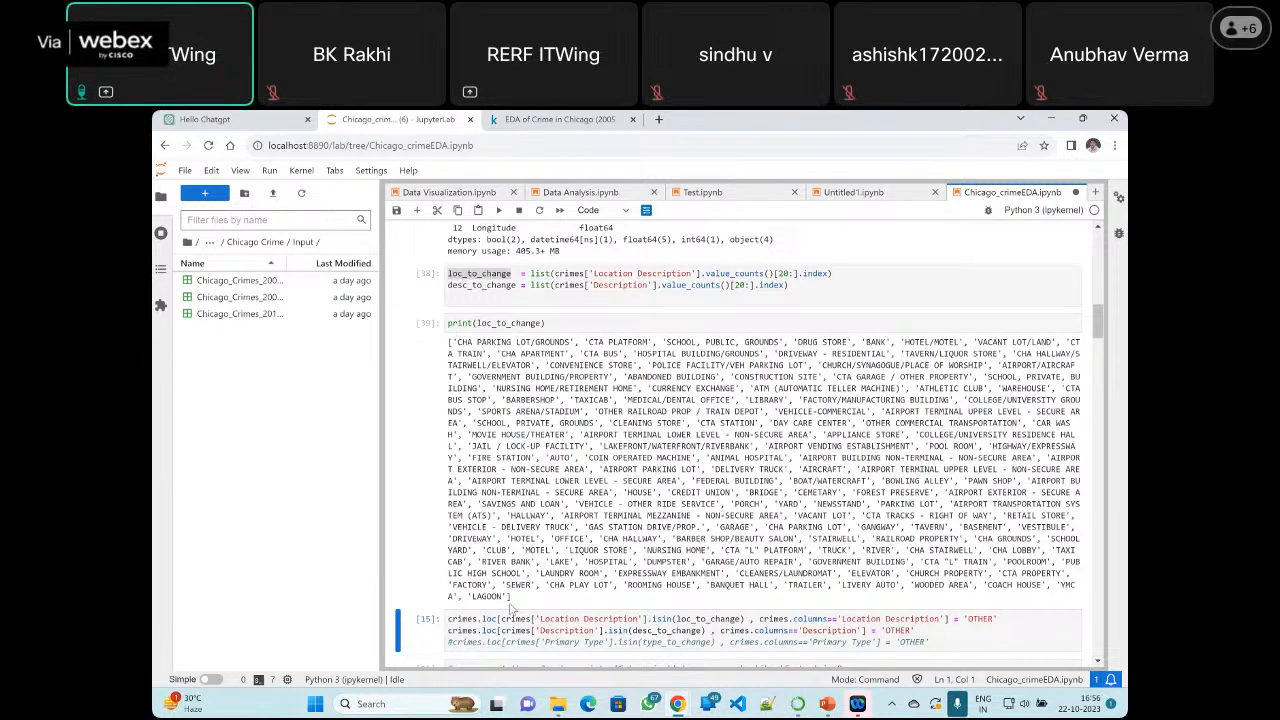
# Change the print cell to print(desc_to_change) and run it
pyautogui.doubleClick(475, 288)
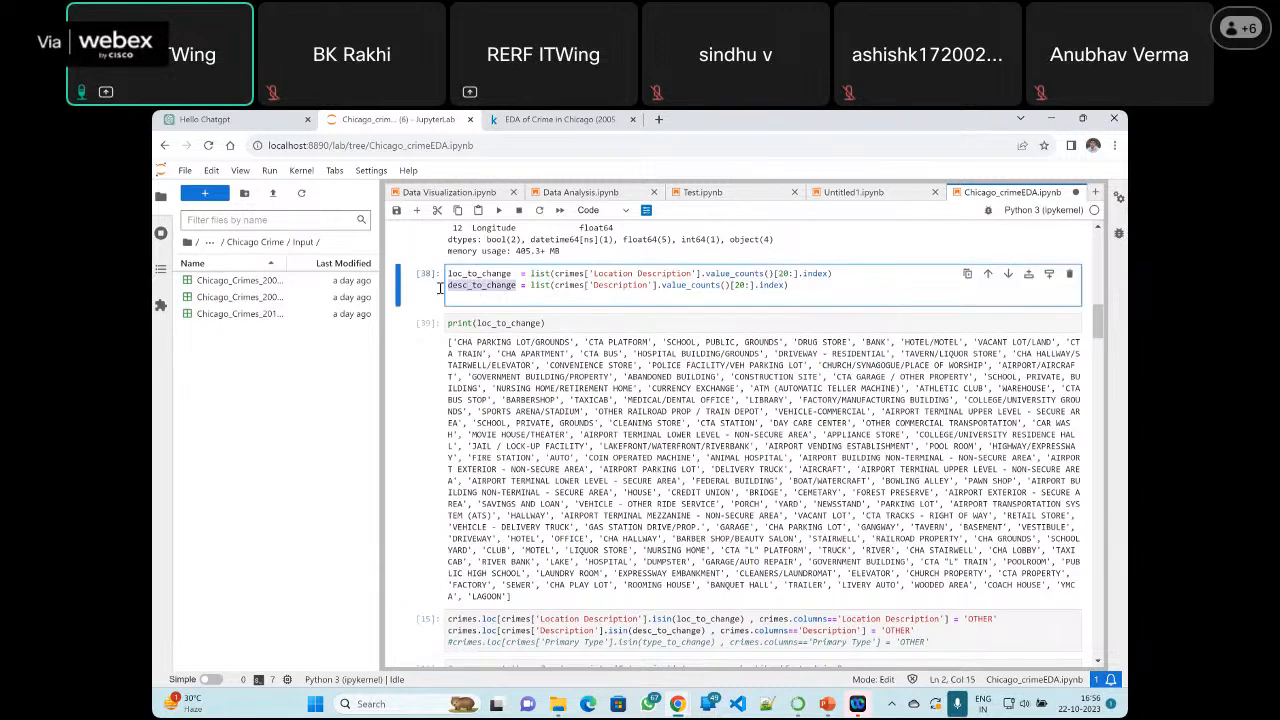
pyautogui.doubleClick(521, 325)
pyautogui.hotkey('ctrl', 'v')
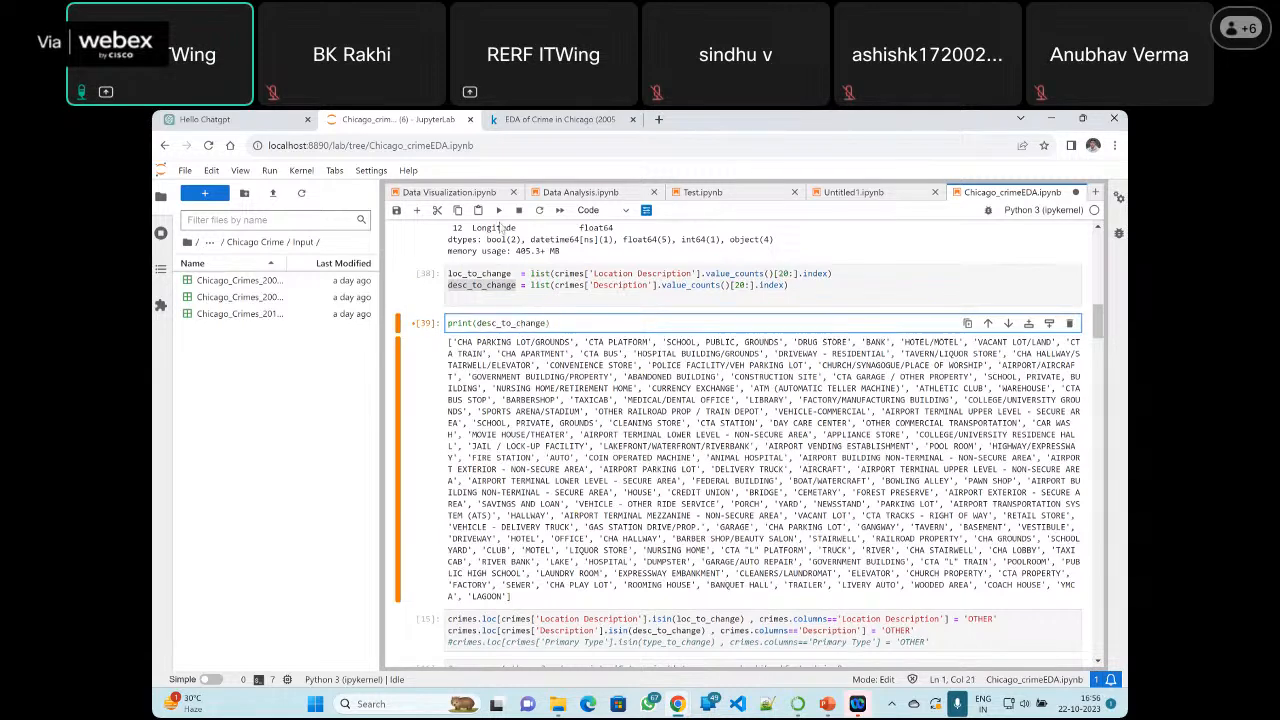
pyautogui.click(497, 212)
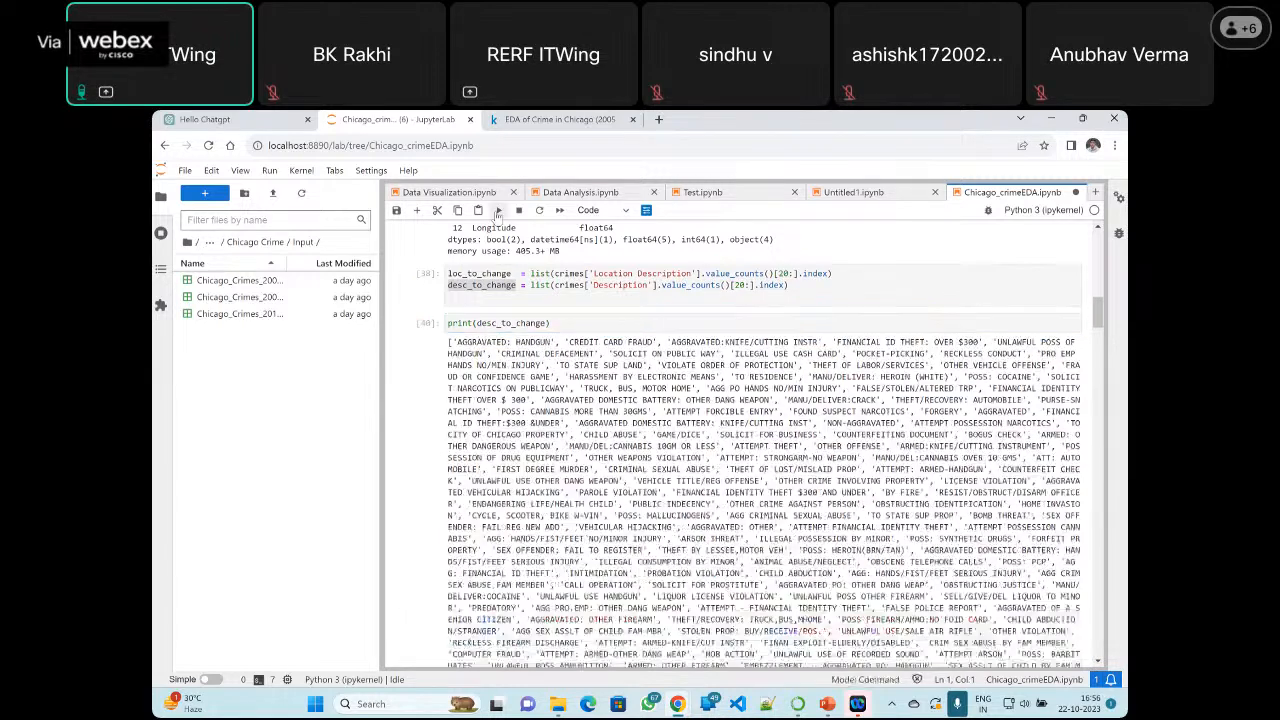
# Look through the printed desc_to_change list, and delete the print cell
pyautogui.scroll(-5, 755, 372)
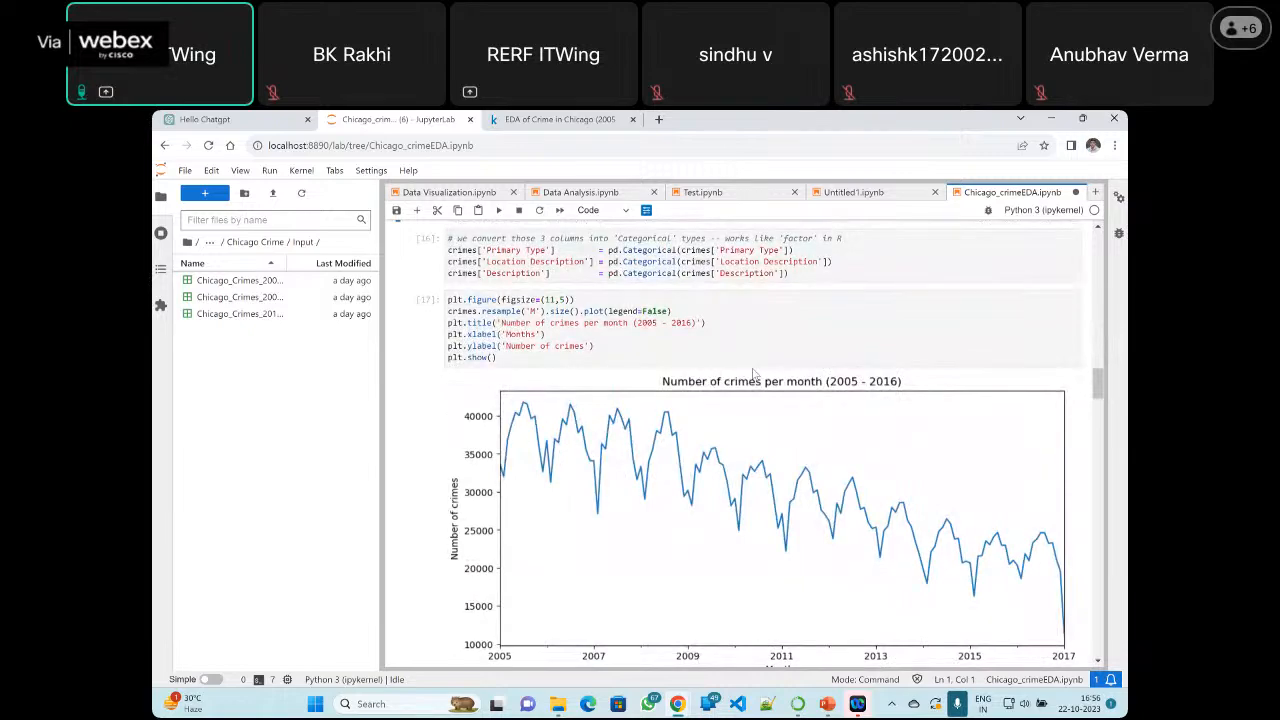
pyautogui.scroll(10, 755, 372)
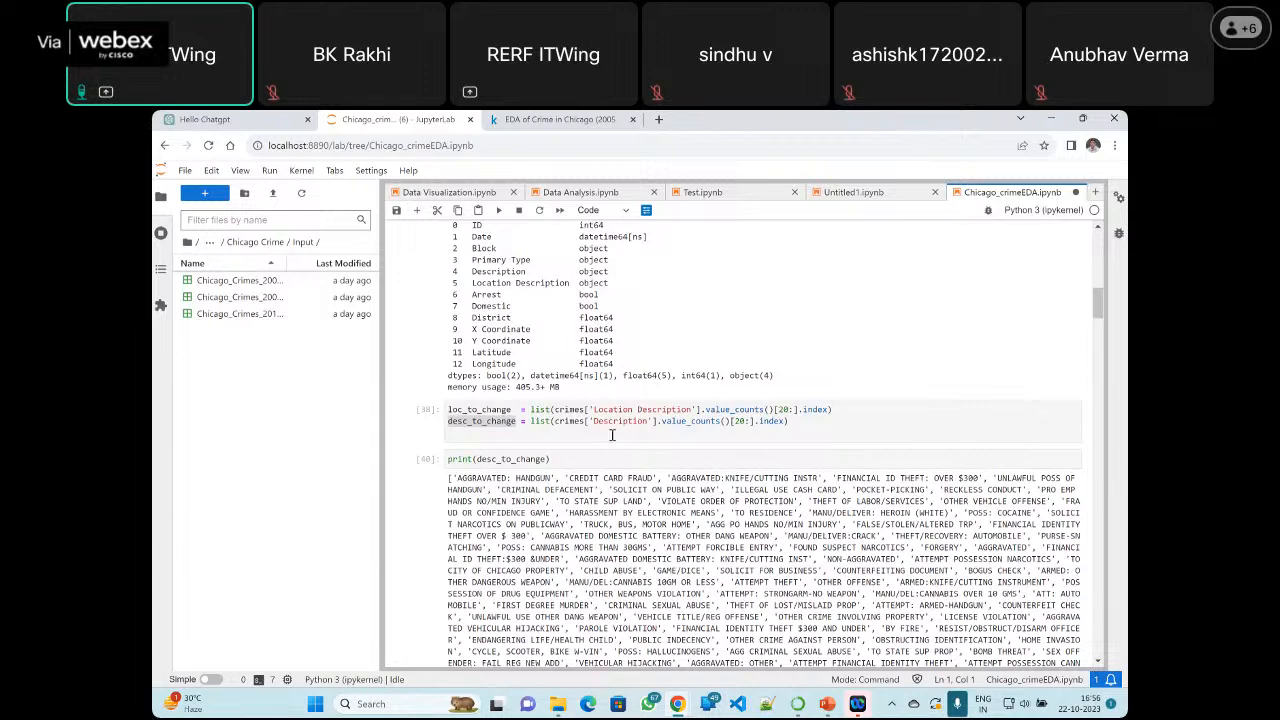
pyautogui.scroll(-1, 592, 461)
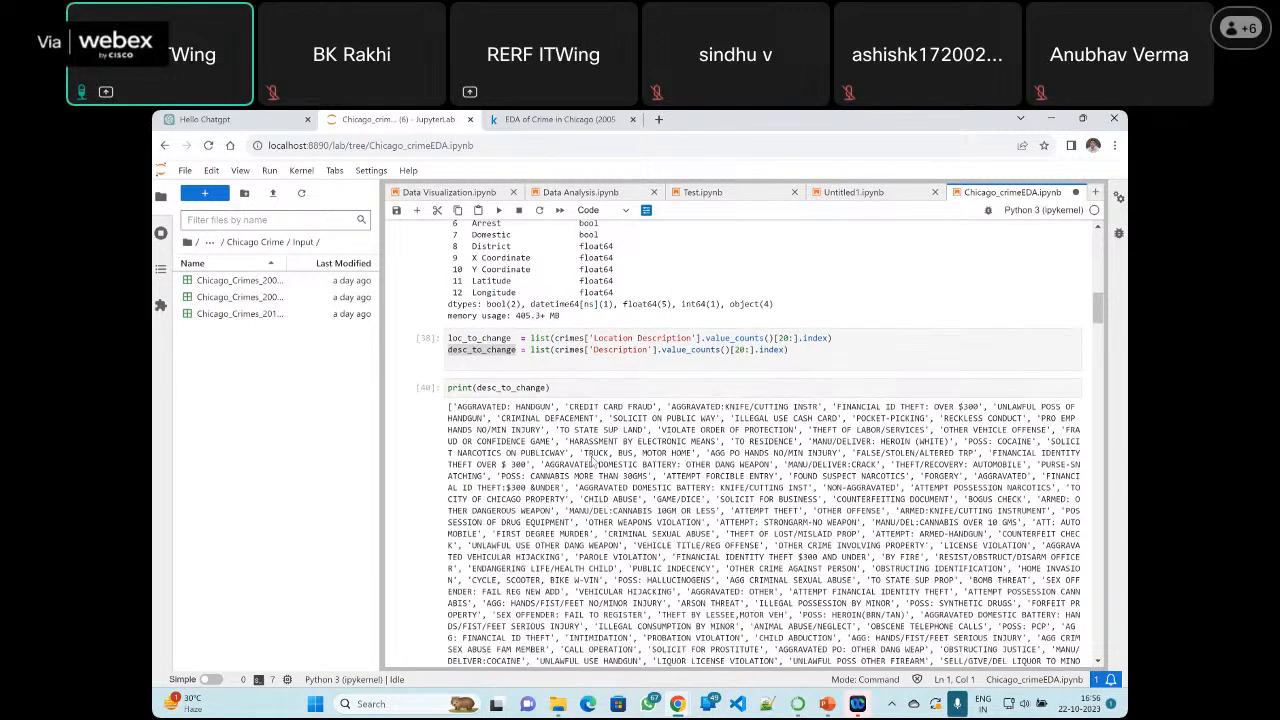
pyautogui.scroll(-5, 592, 461)
pyautogui.scroll(-5, 592, 461)
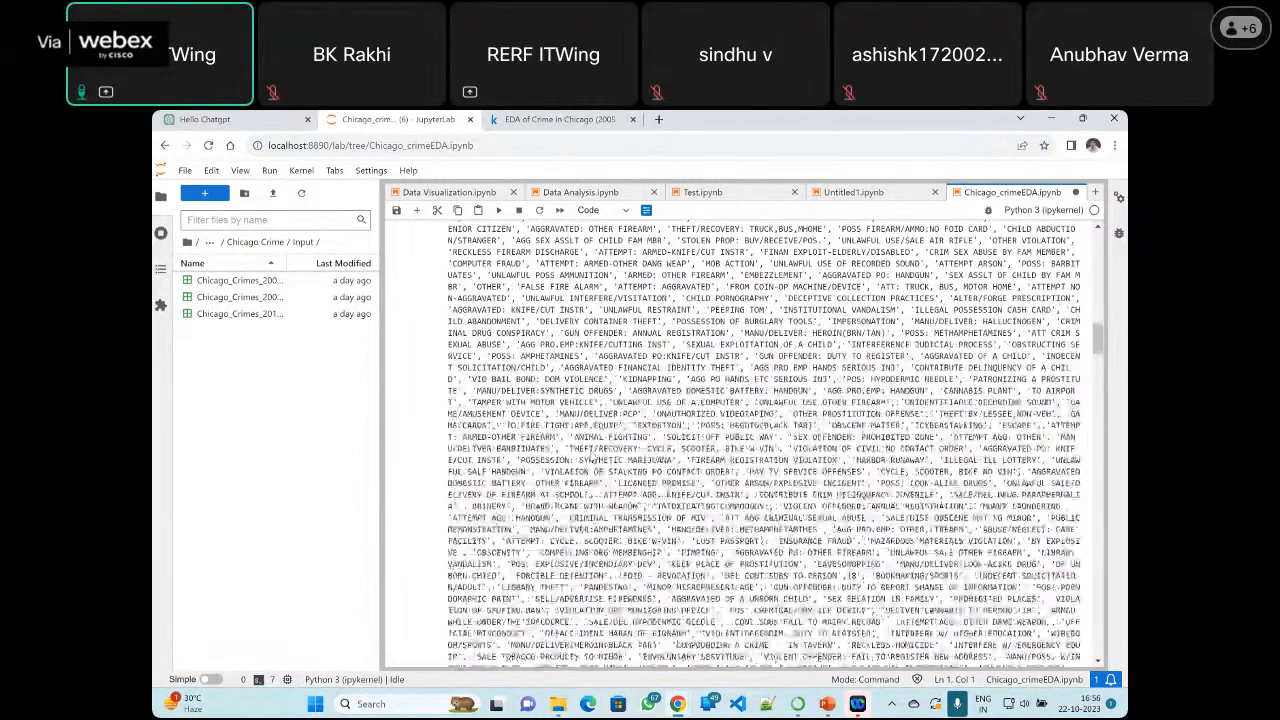
pyautogui.scroll(10, 592, 461)
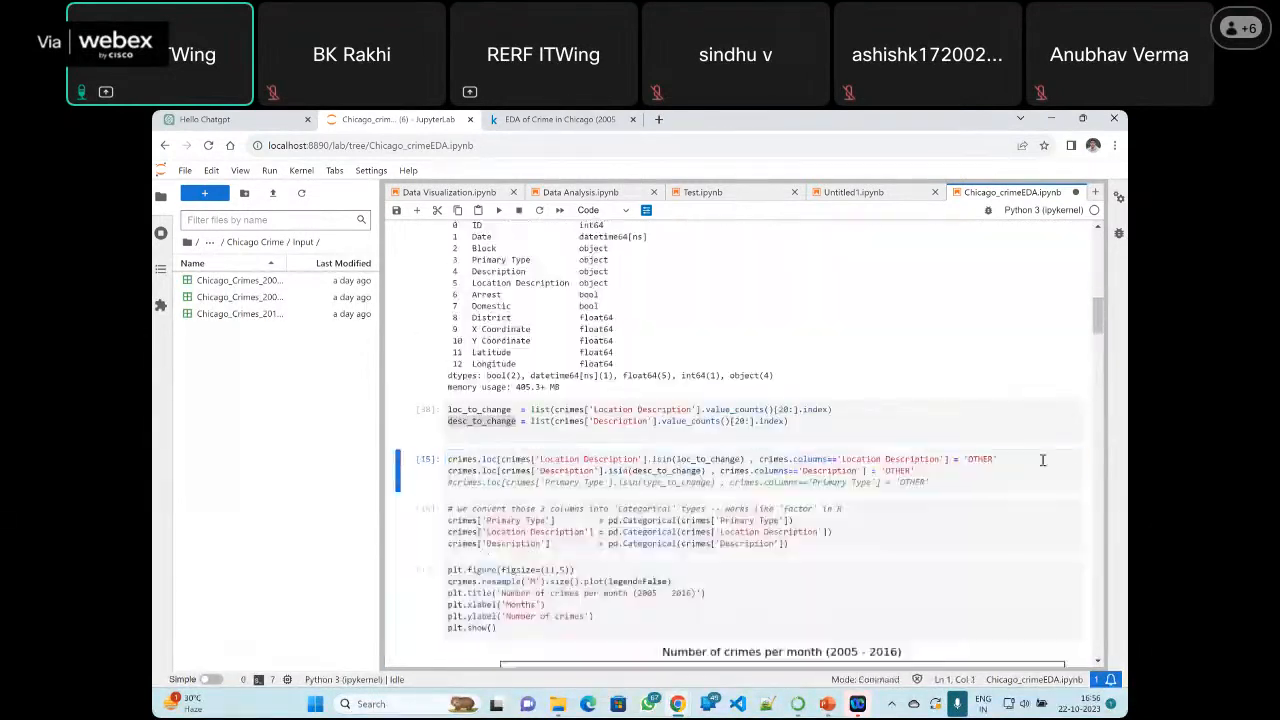
pyautogui.scroll(-2, 636, 425)
# Examine the first crimes.loc line, highlighting crimes.loc, 'Location Description', loc_to_change and the crimes.columns condition
pyautogui.click(585, 346)
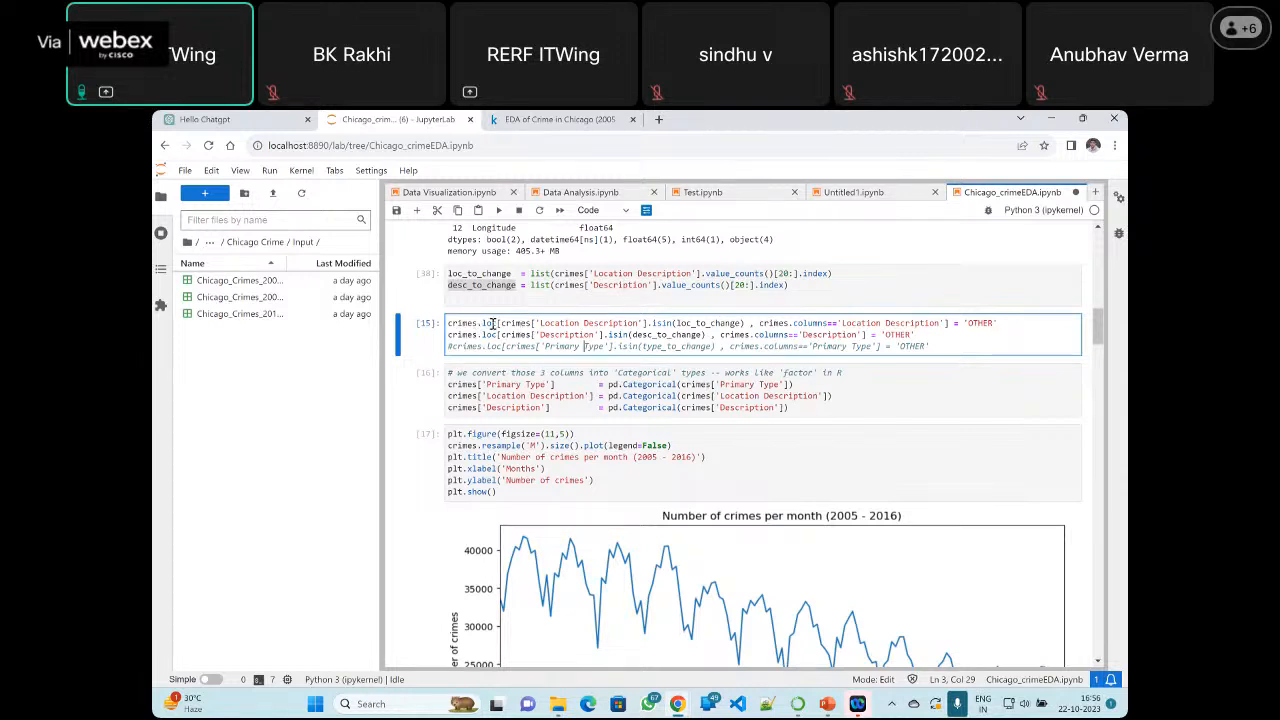
pyautogui.moveTo(497, 323); pyautogui.dragTo(445, 322)
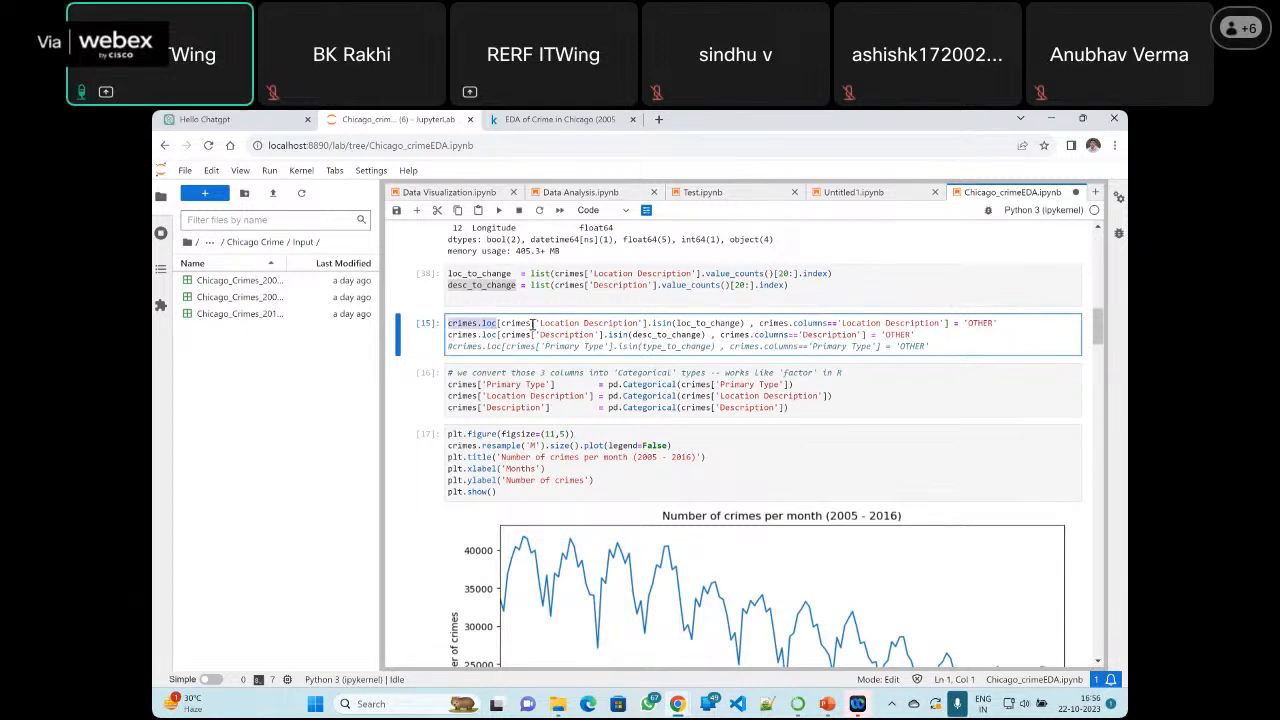
pyautogui.doubleClick(513, 323)
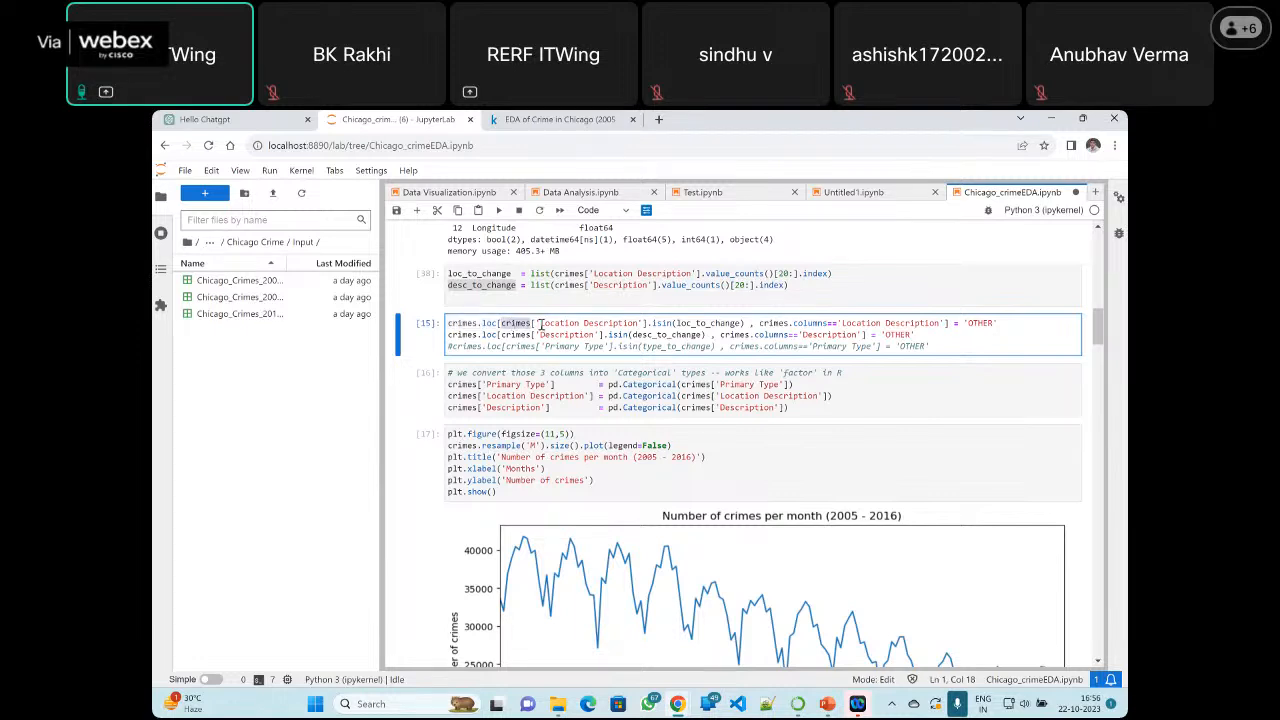
pyautogui.moveTo(540, 323); pyautogui.dragTo(641, 323)
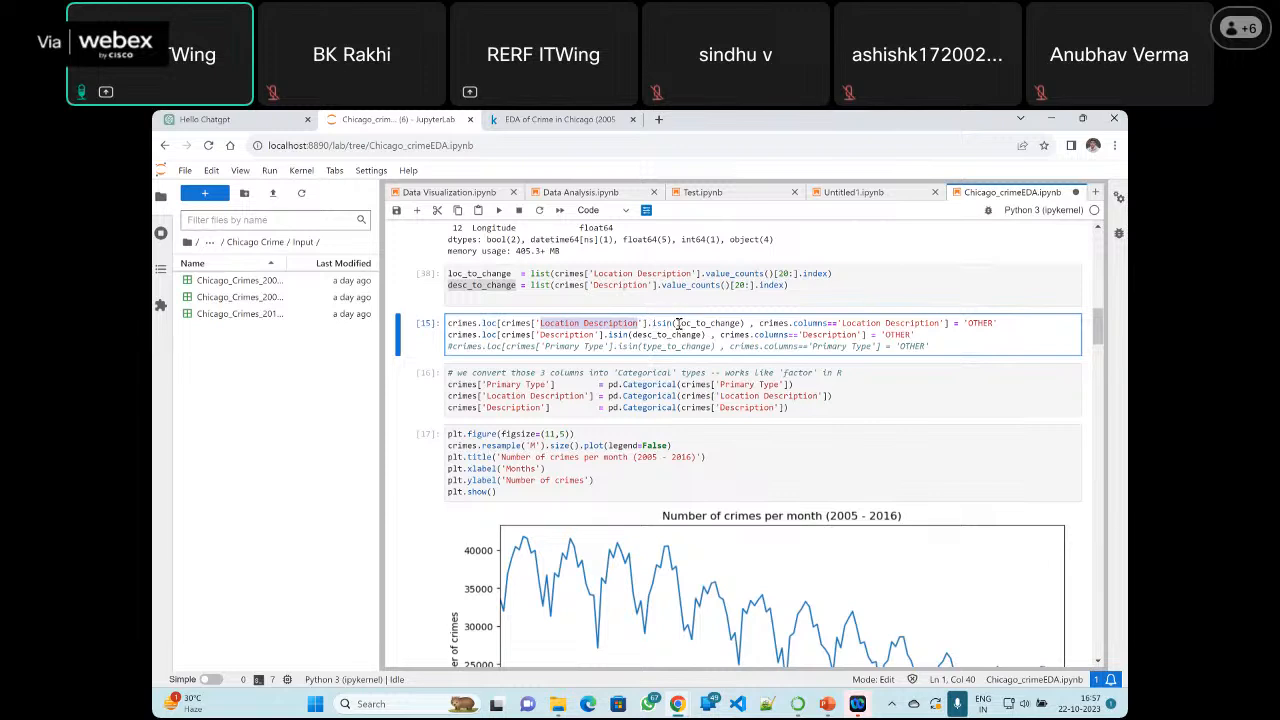
pyautogui.moveTo(676, 323); pyautogui.dragTo(743, 323)
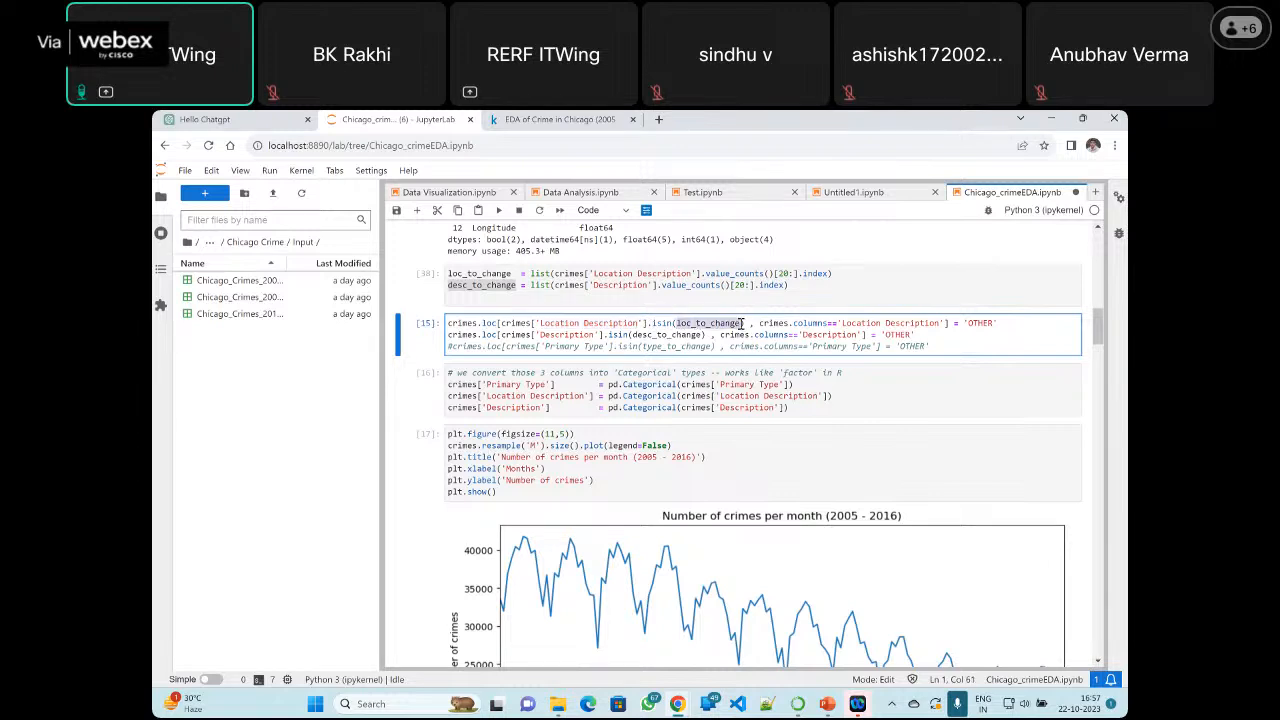
pyautogui.hotkey('shift', 'Right')
pyautogui.moveTo(760, 323); pyautogui.dragTo(941, 323)
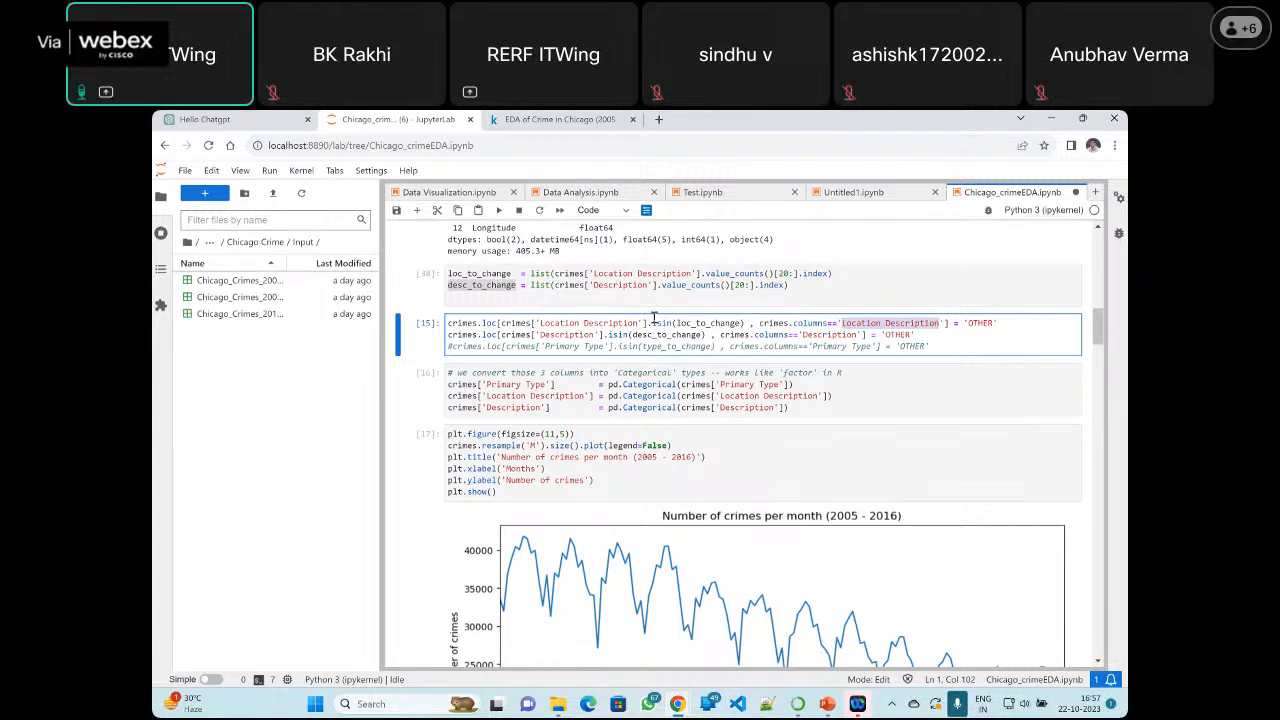
# Compare how the 'Location Description' and 'Description' lines assign 'OTHER', highlighting the column names, loc_to_change and the assigned values
pyautogui.moveTo(541, 322); pyautogui.dragTo(641, 323)
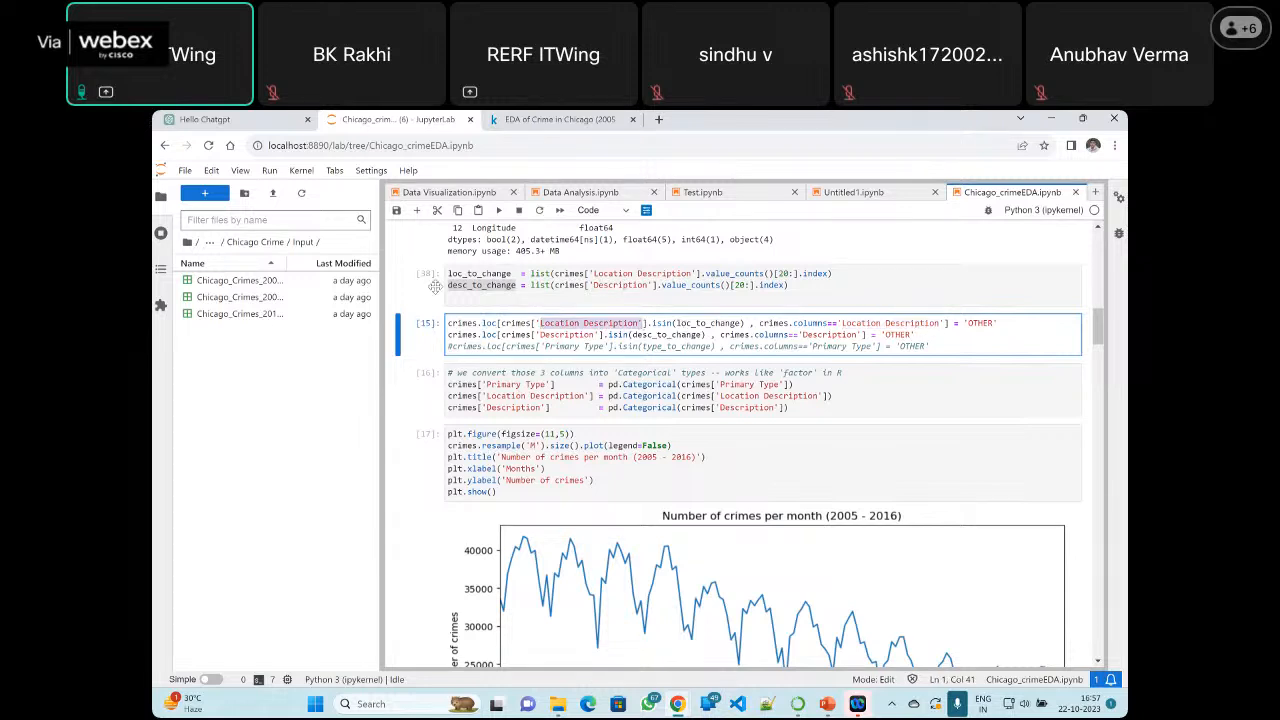
pyautogui.doubleClick(471, 275)
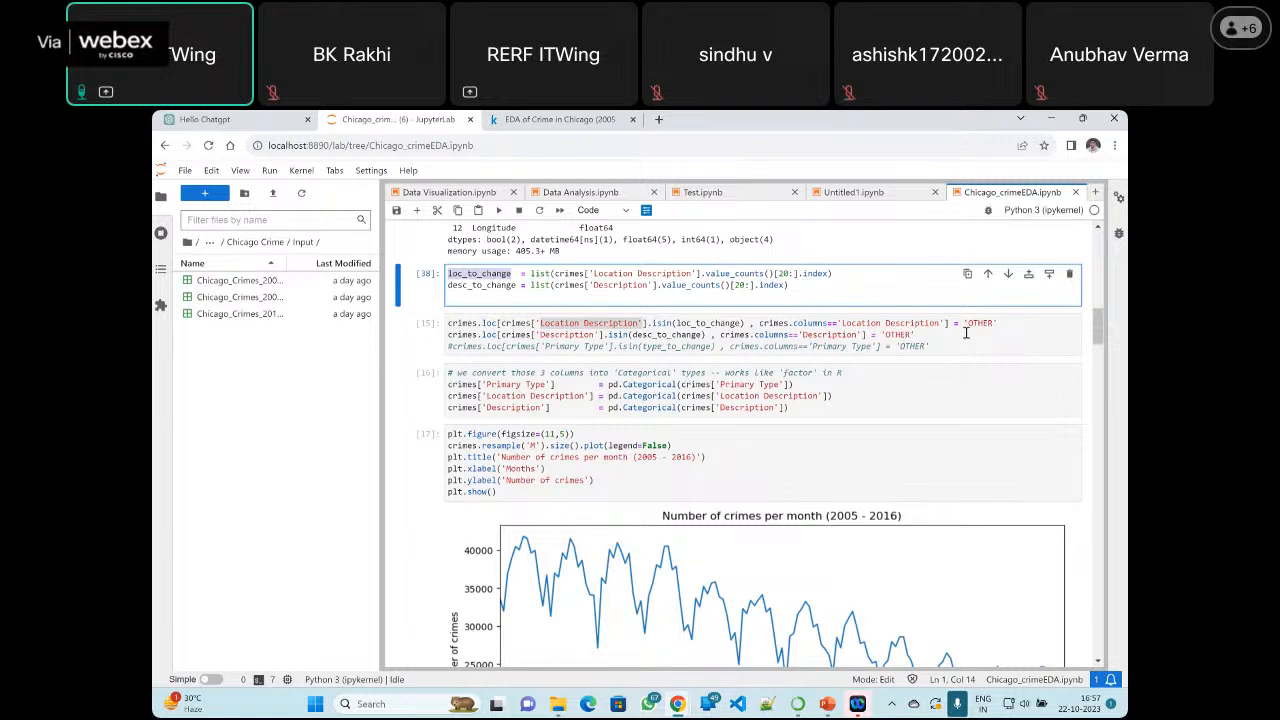
pyautogui.moveTo(968, 324); pyautogui.dragTo(993, 324)
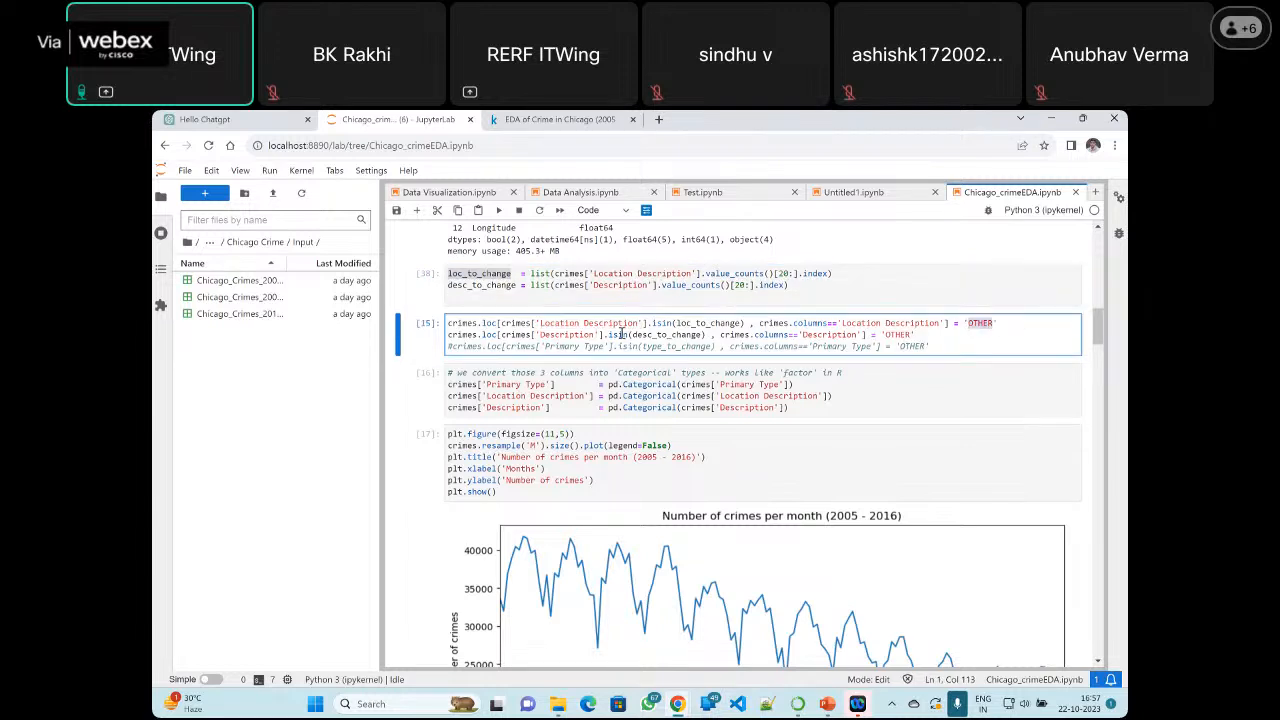
pyautogui.moveTo(641, 323); pyautogui.dragTo(535, 323)
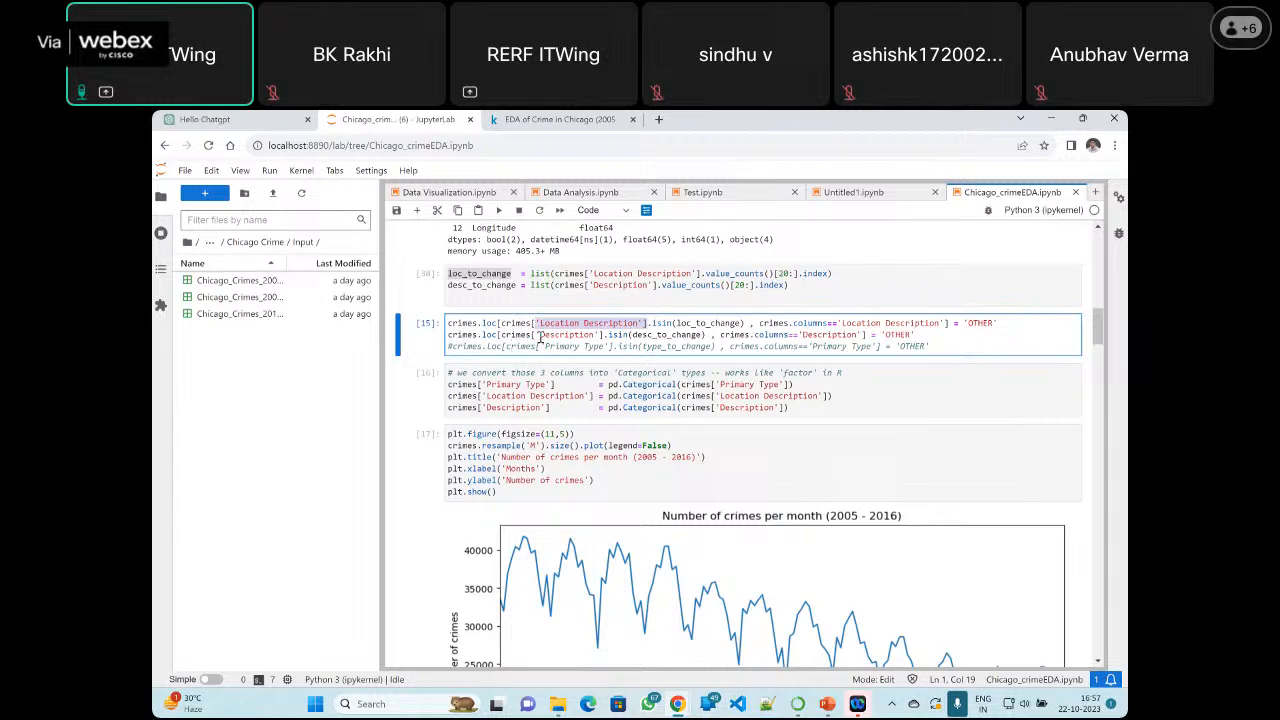
pyautogui.doubleClick(545, 336)
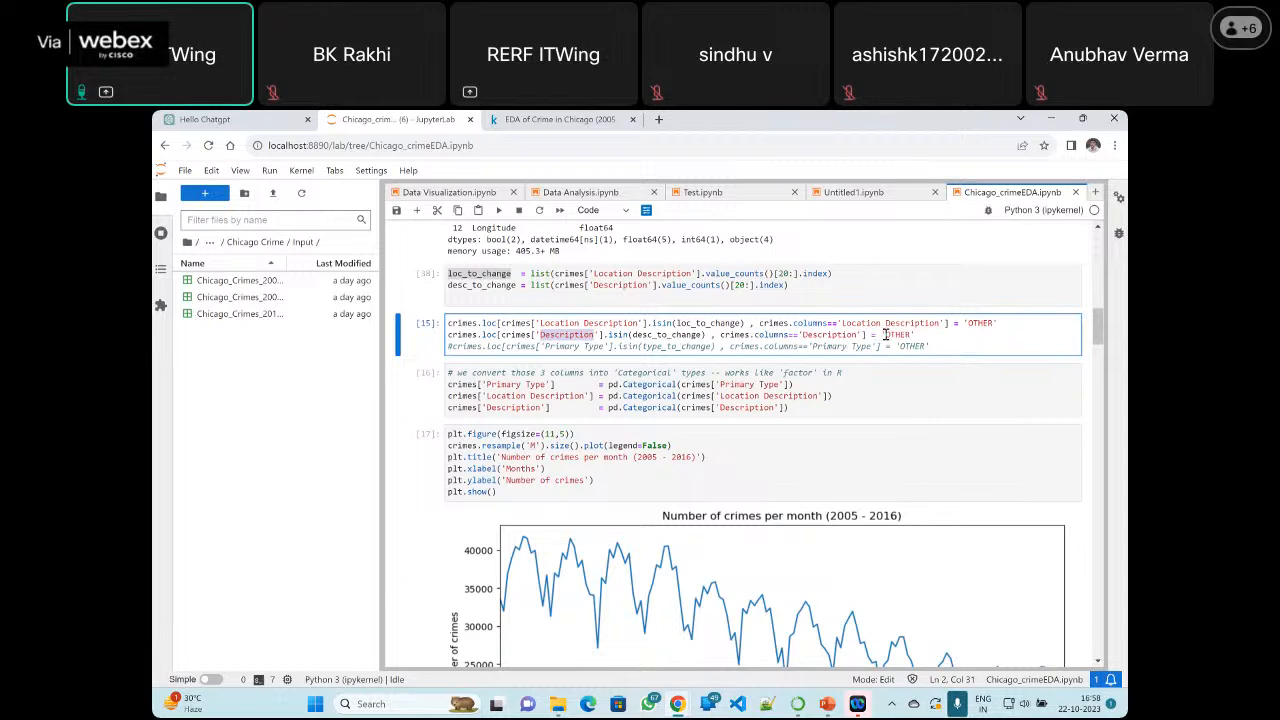
pyautogui.moveTo(884, 336); pyautogui.dragTo(912, 336)
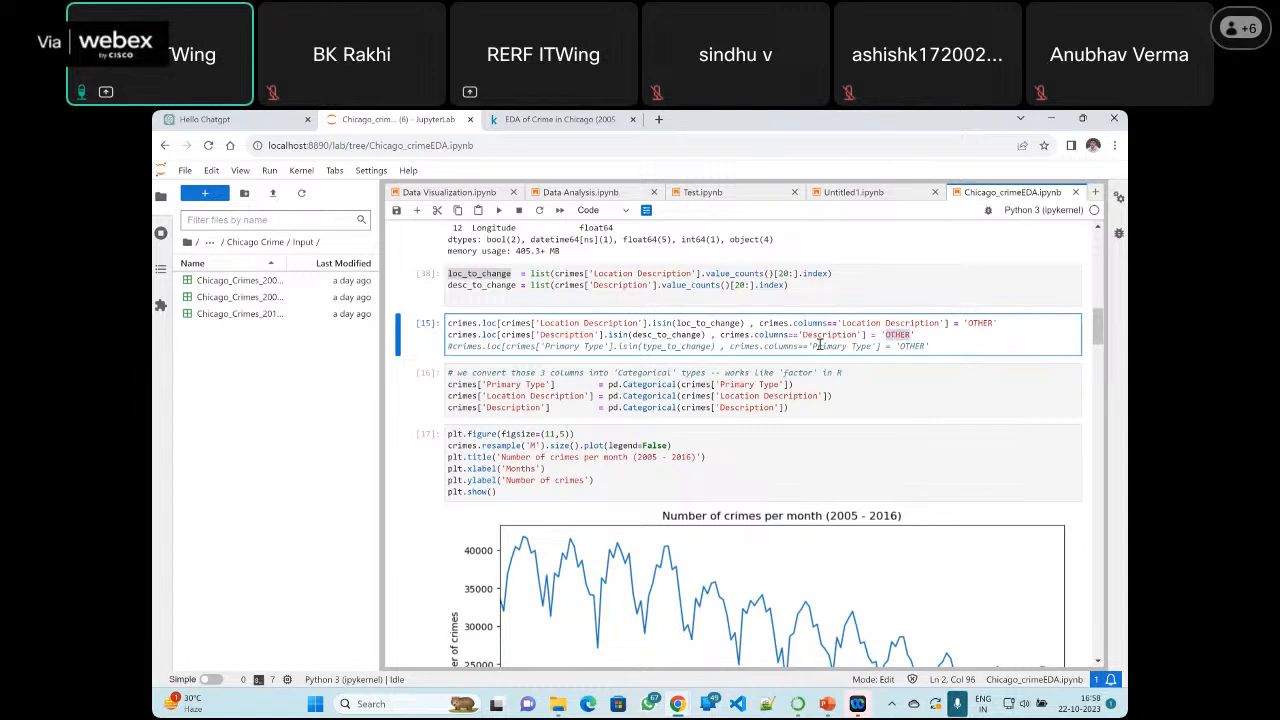
# Run the crimes.loc 'OTHER' replacement cell, rerun the loc_to_change and desc_to_change cell, and run the replacement cell again
pyautogui.click(683, 339)
pyautogui.click(499, 211)
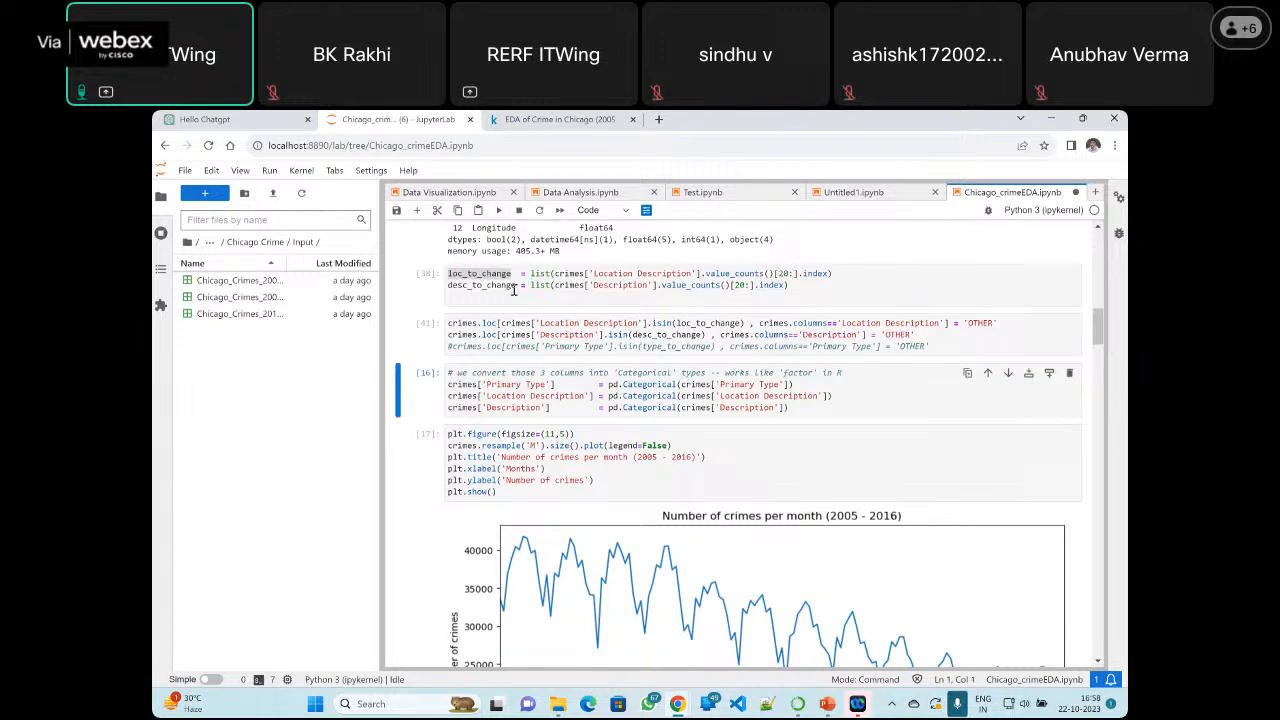
pyautogui.click(514, 288)
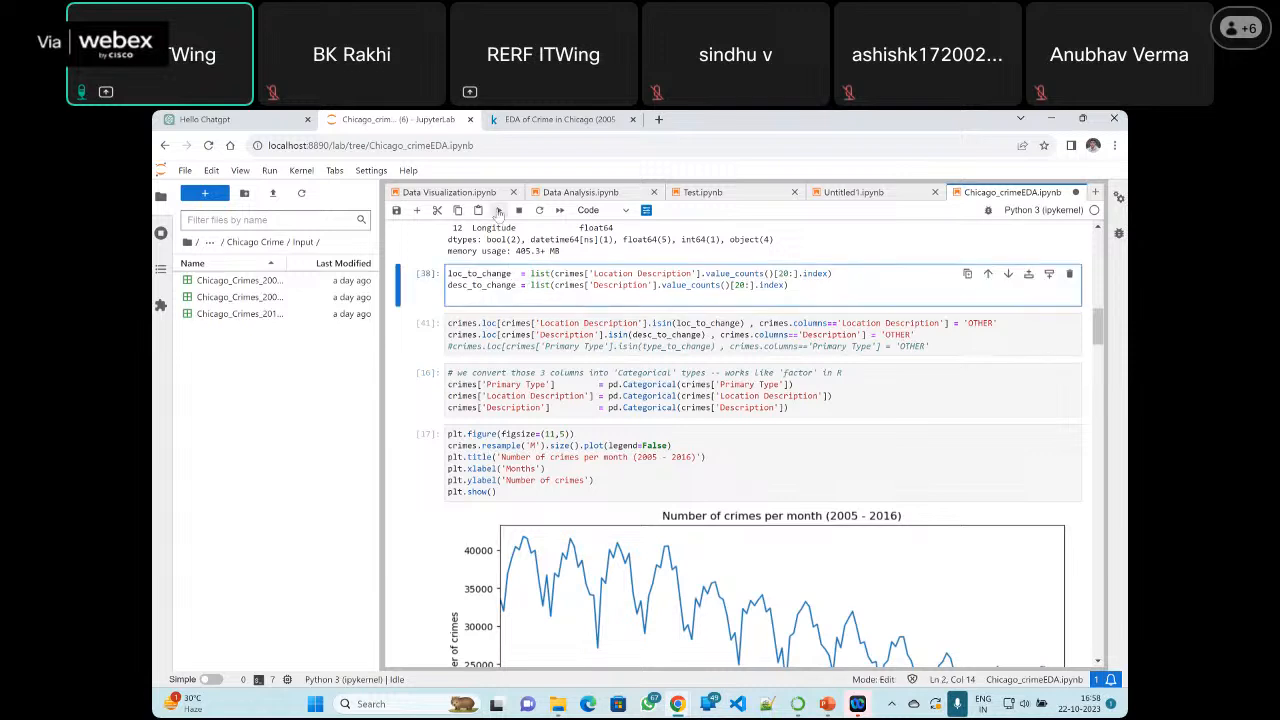
pyautogui.click(499, 211)
pyautogui.click(499, 326)
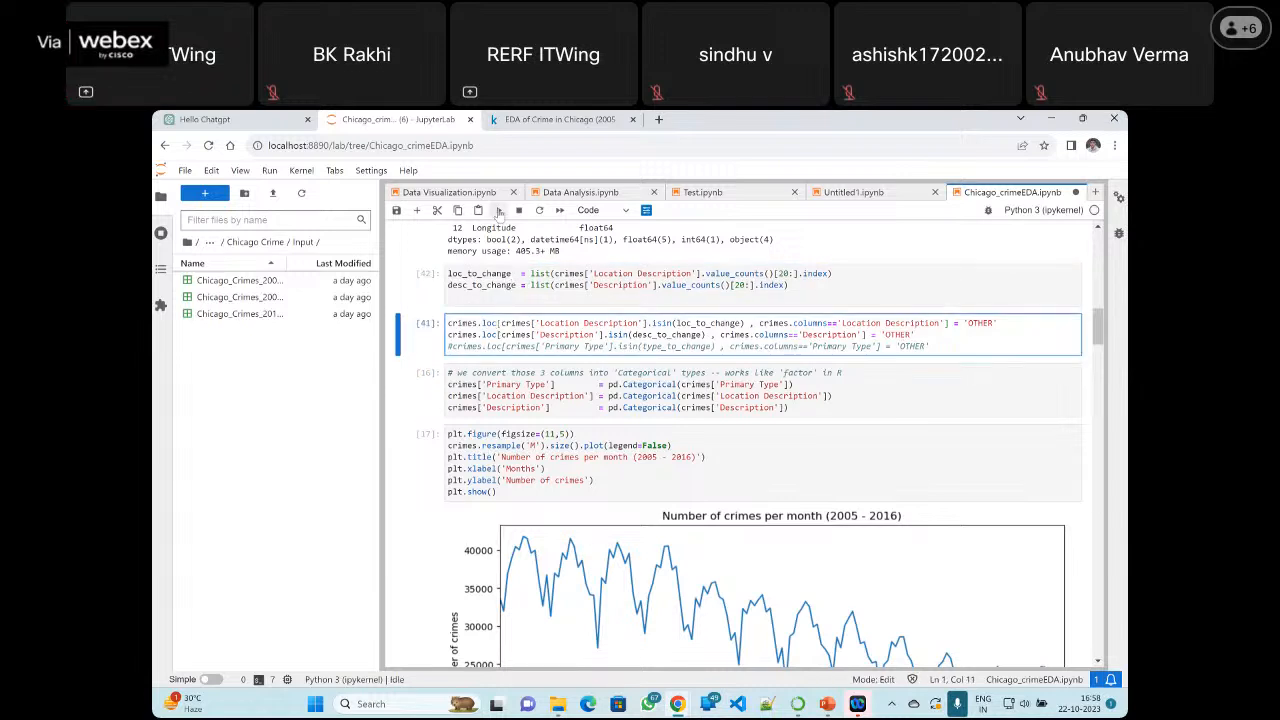
pyautogui.click(499, 211)
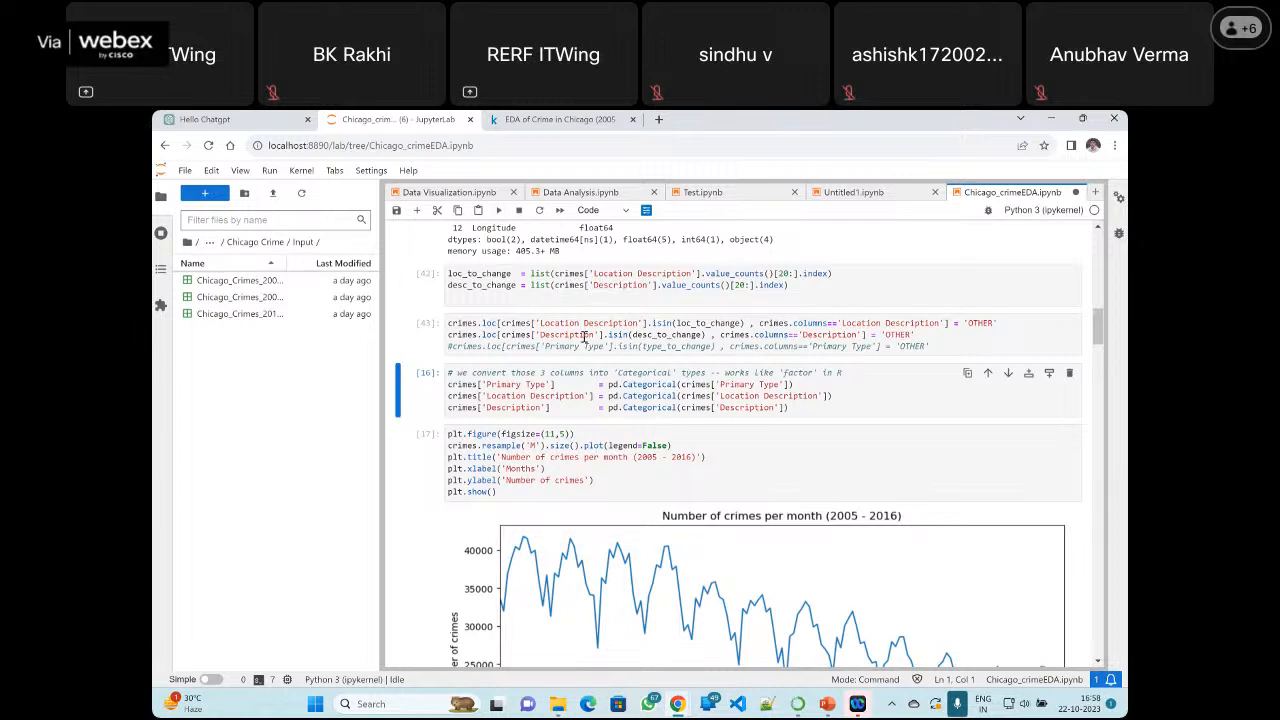
# Insert a cell between the 'OTHER' replacement and categorical conversion cells, run print(loc_to_change) in it and highlight that code
pyautogui.click(928, 349)
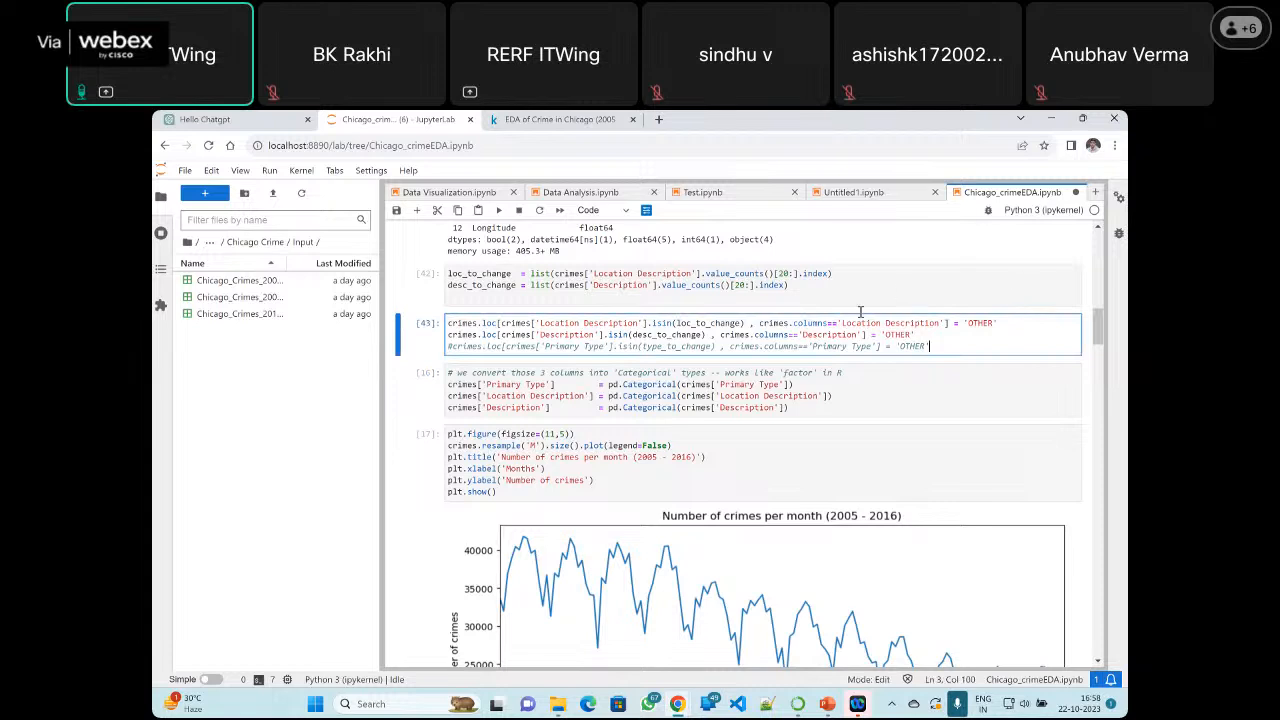
pyautogui.click(920, 279)
pyautogui.click(936, 346)
pyautogui.click(949, 391)
pyautogui.click(1028, 373)
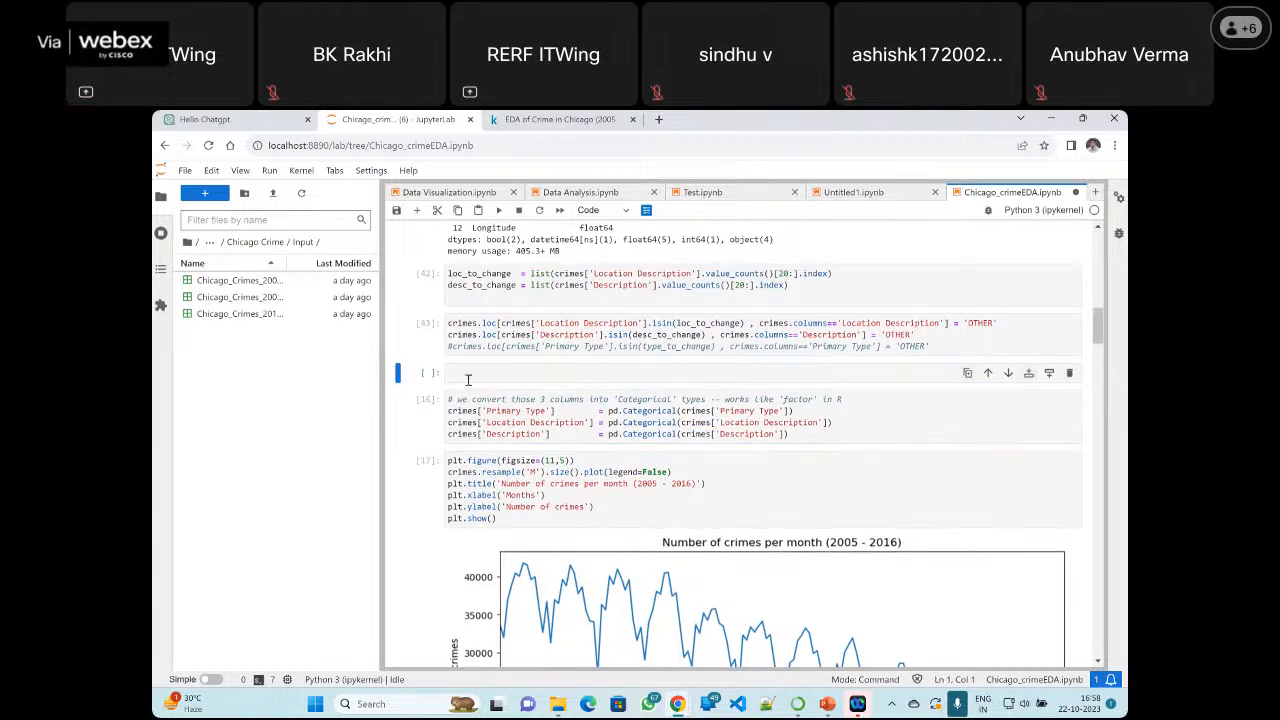
pyautogui.click(475, 373)
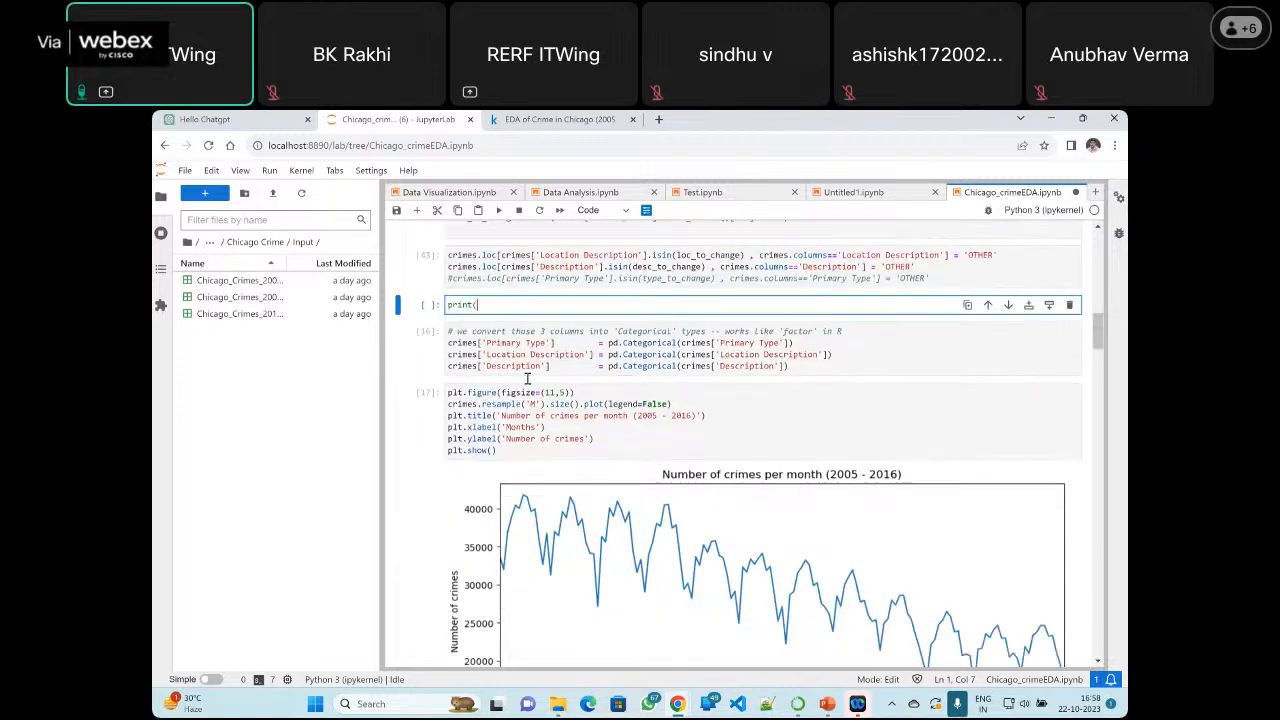
pyautogui.scroll(2, 477, 342)
pyautogui.doubleClick(477, 342)
pyautogui.hotkey('ctrl', 'c')
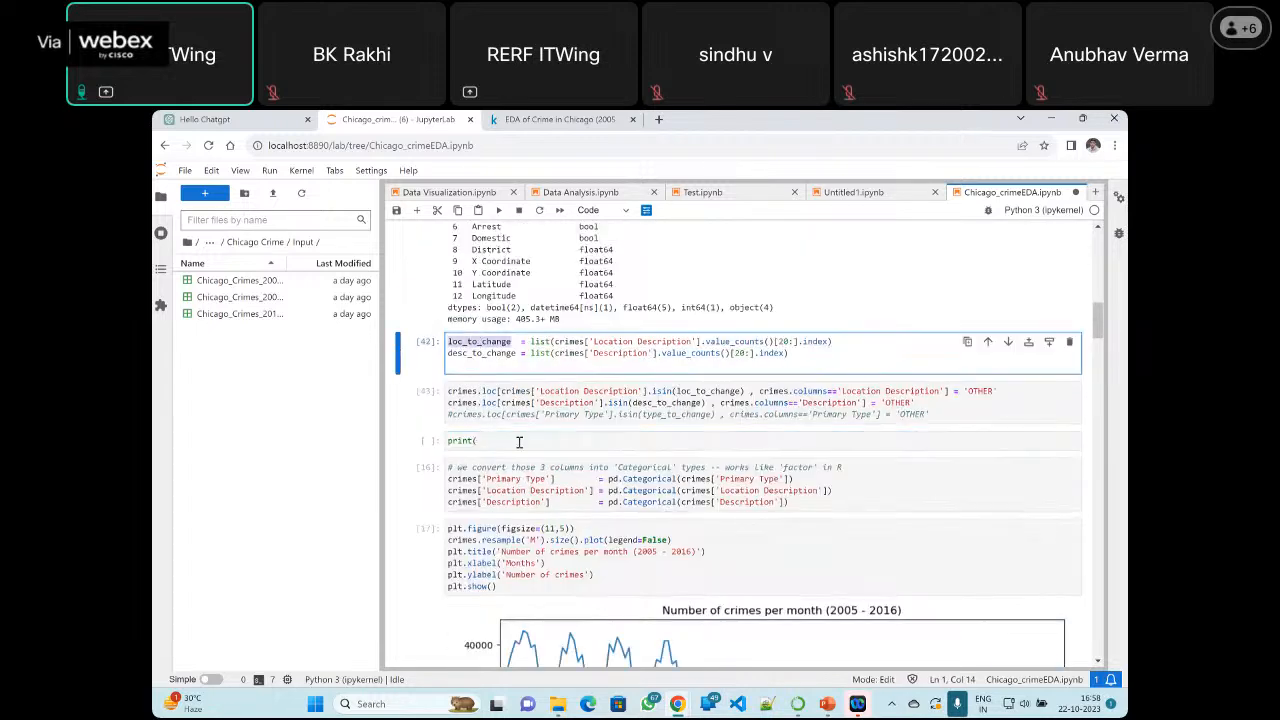
pyautogui.click(491, 442)
pyautogui.hotkey('ctrl', 'v')
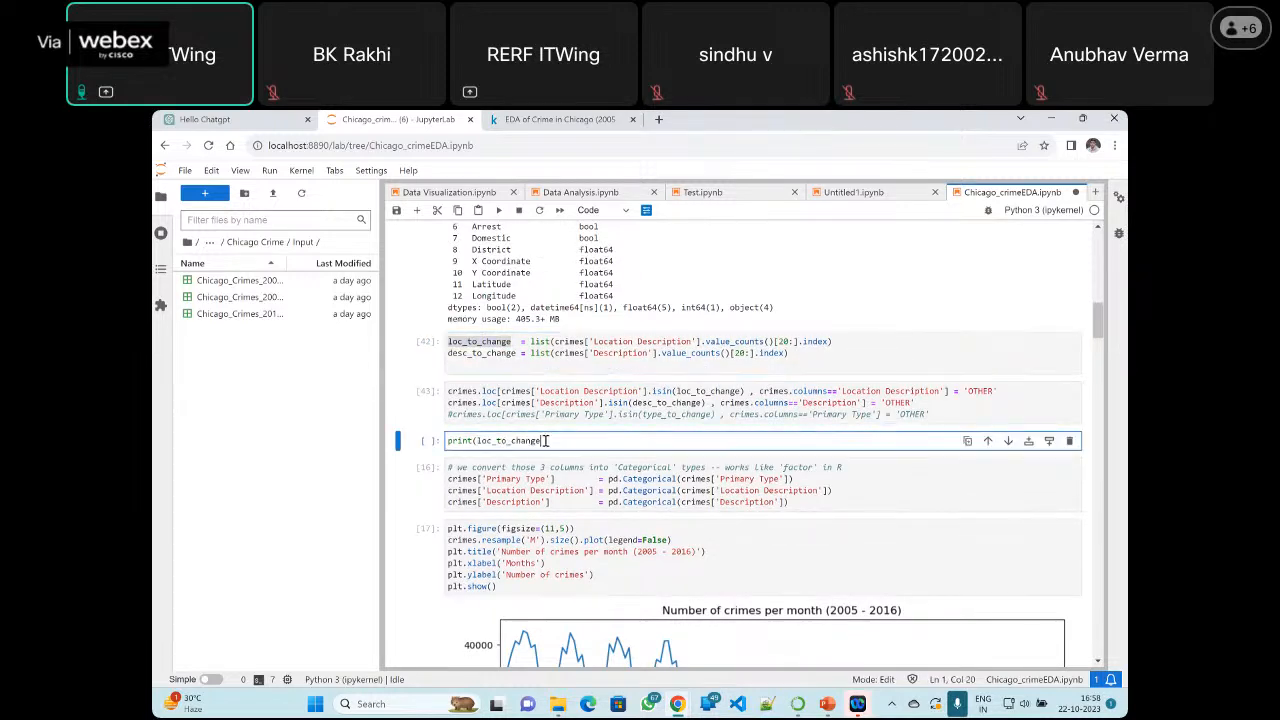
pyautogui.click(499, 211)
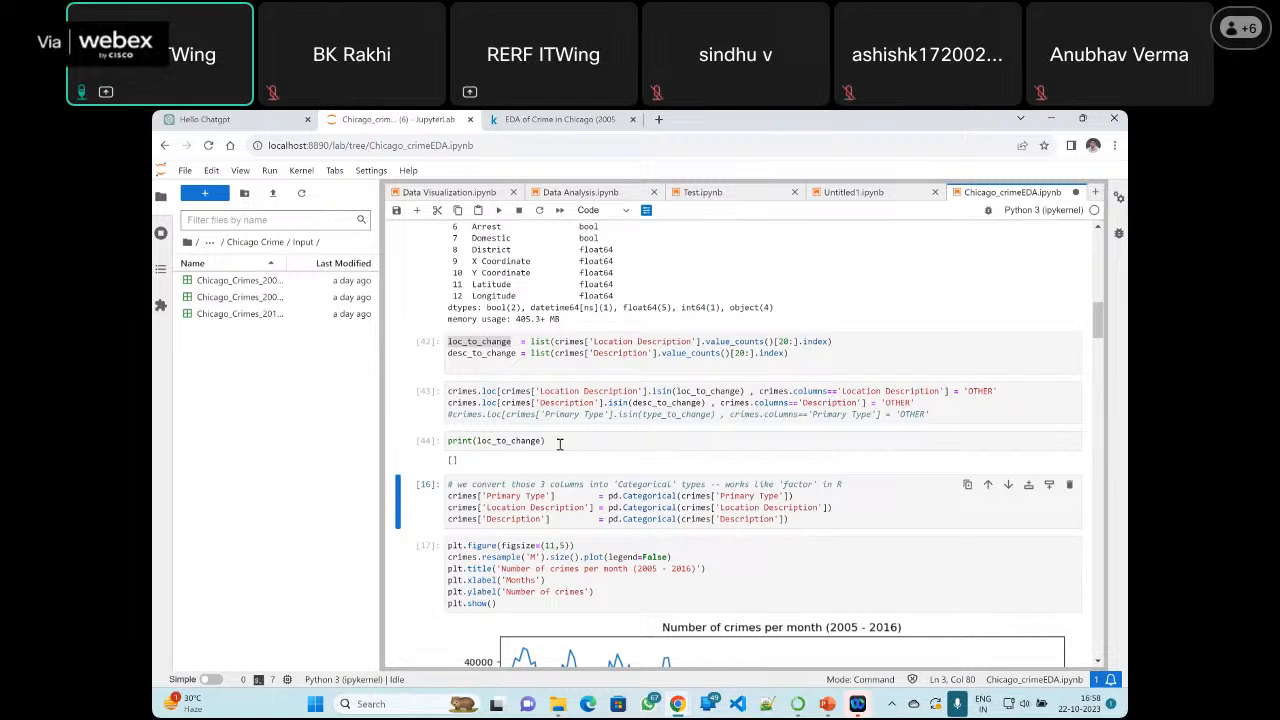
pyautogui.moveTo(548, 441); pyautogui.dragTo(425, 431)
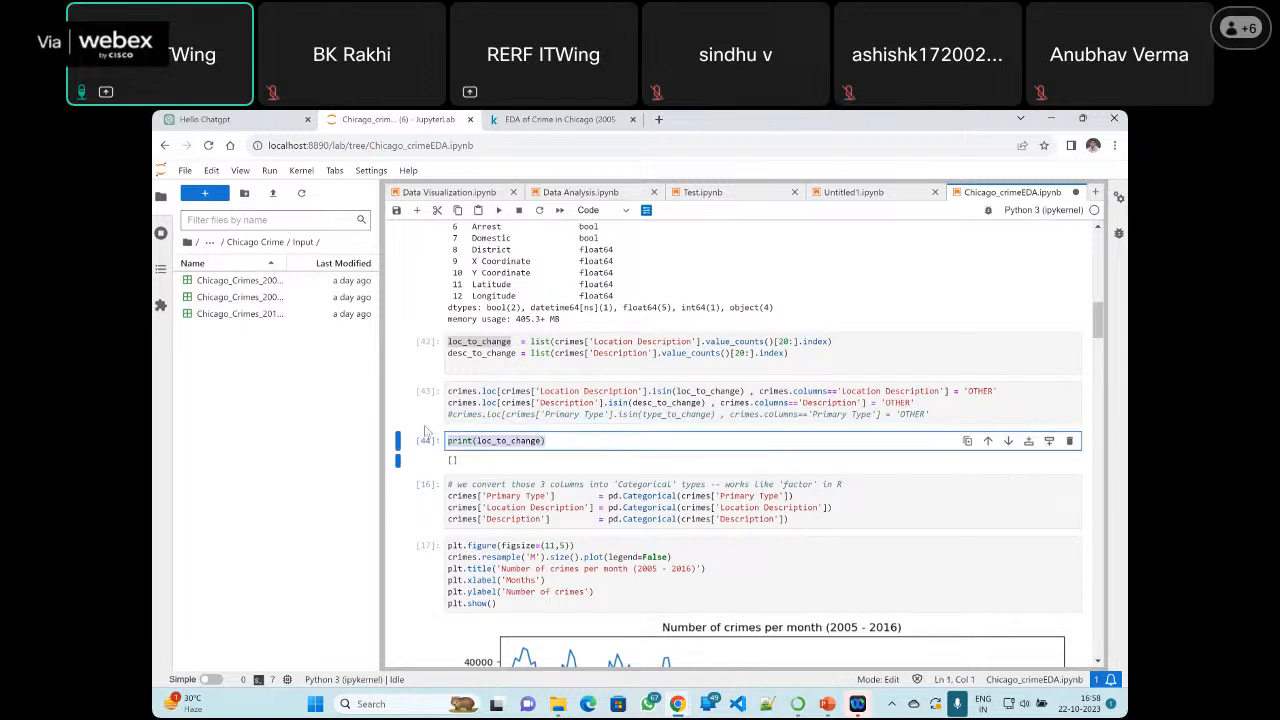
# Replace the code in the inserted cell with print(crimes['Location Description'].value_counts()[20:].index) and run it
pyautogui.press('BackSpace')
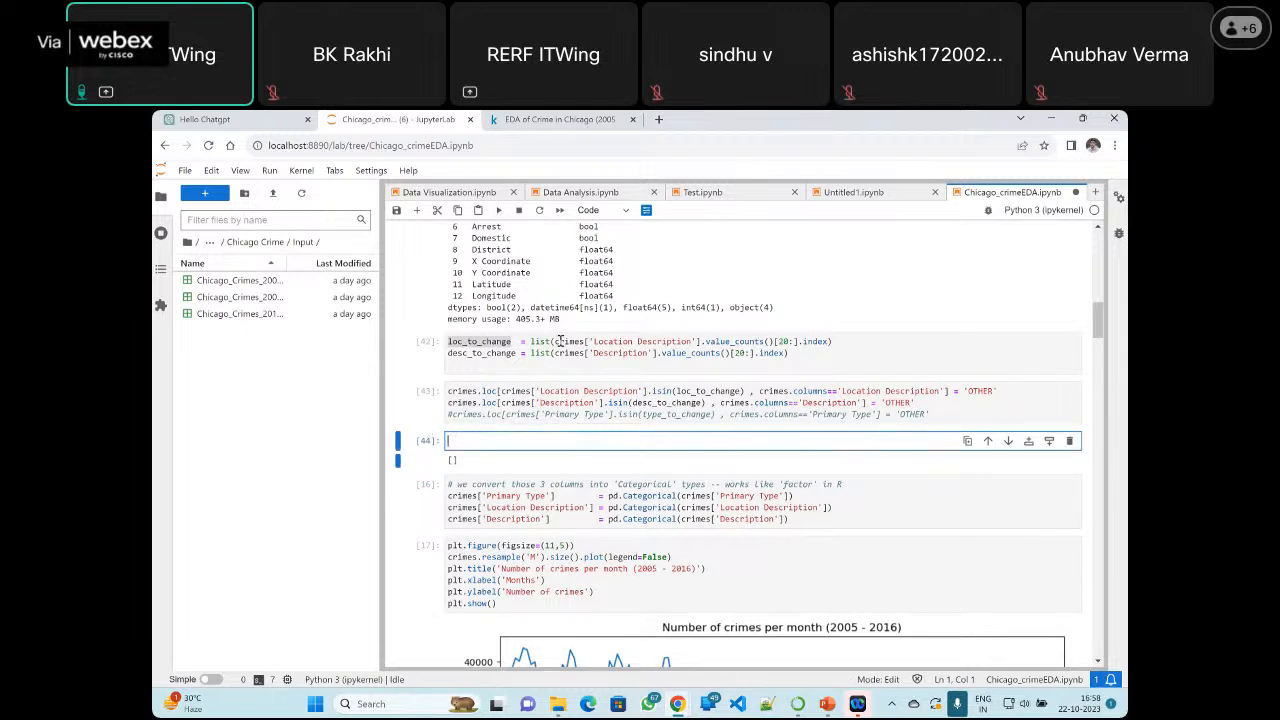
pyautogui.moveTo(554, 341); pyautogui.dragTo(828, 342)
pyautogui.hotkey('ctrl', 'c')
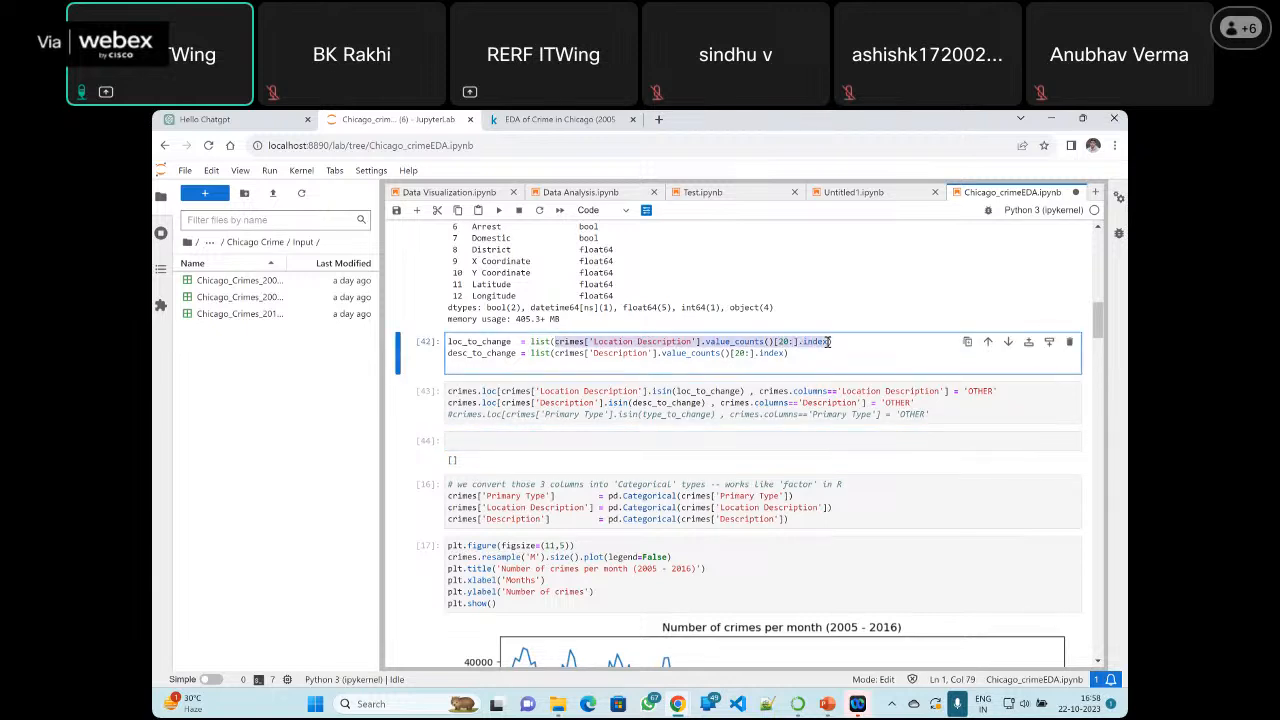
pyautogui.click(484, 443)
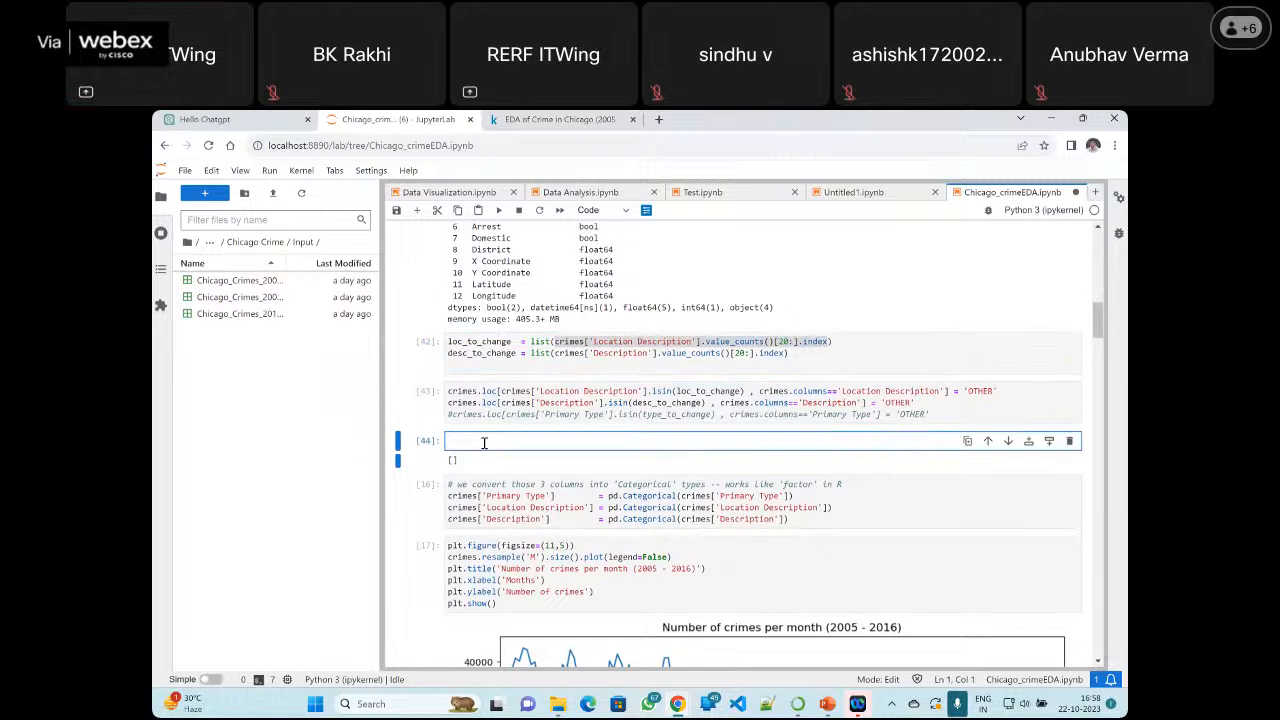
pyautogui.write('print(')
pyautogui.hotkey('ctrl', 'v')
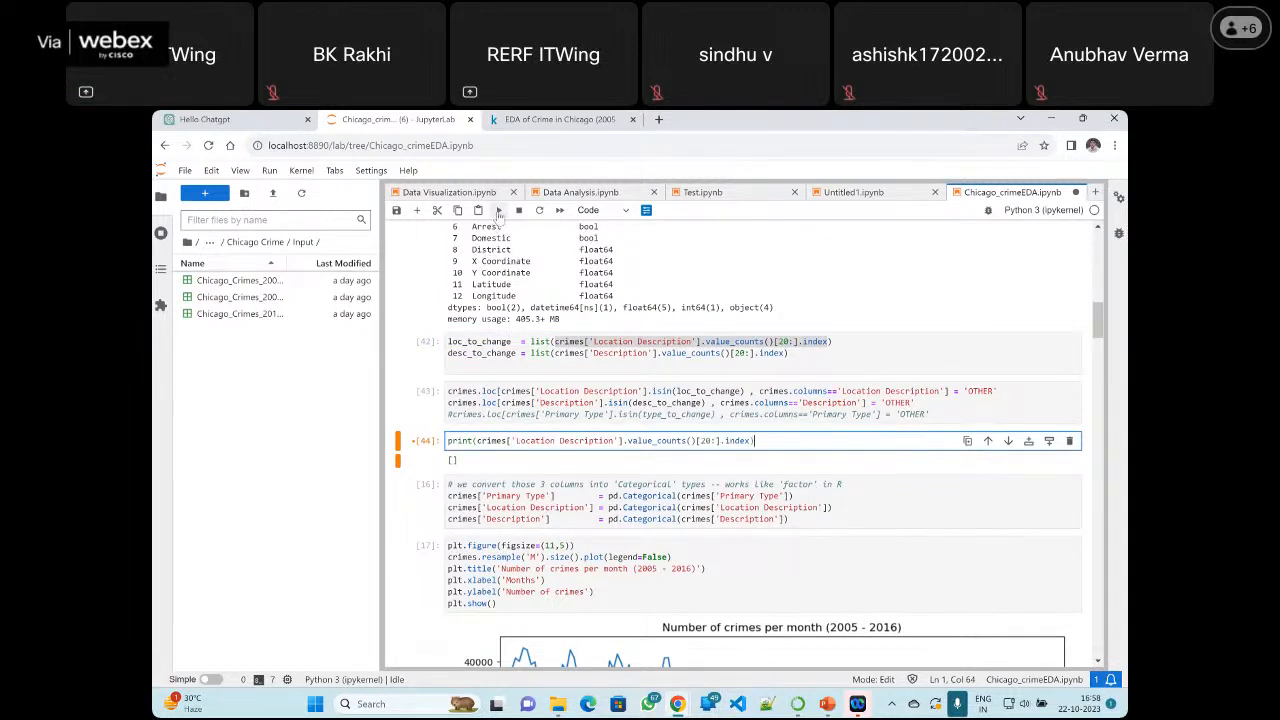
pyautogui.click(498, 210)
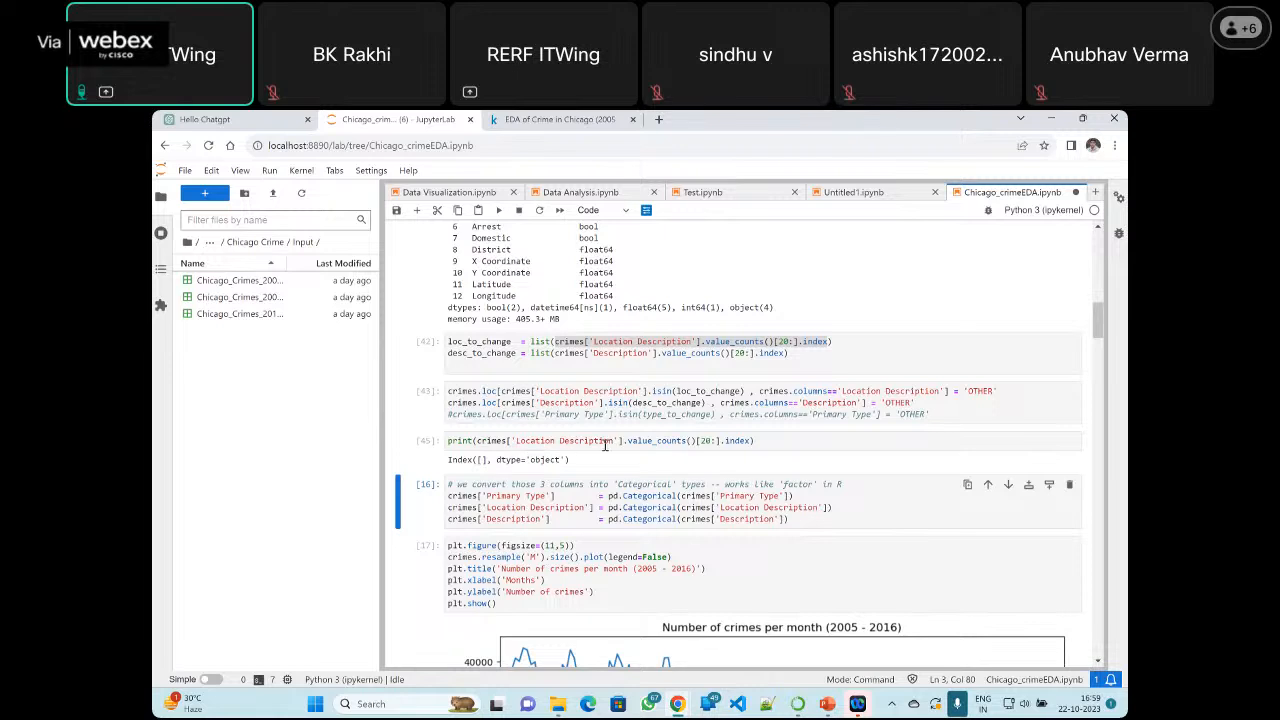
# Replace the cell's code with print(crimes['Location Description'].value_counts()), run it and review the listed location categories
pyautogui.moveTo(753, 443); pyautogui.dragTo(449, 440)
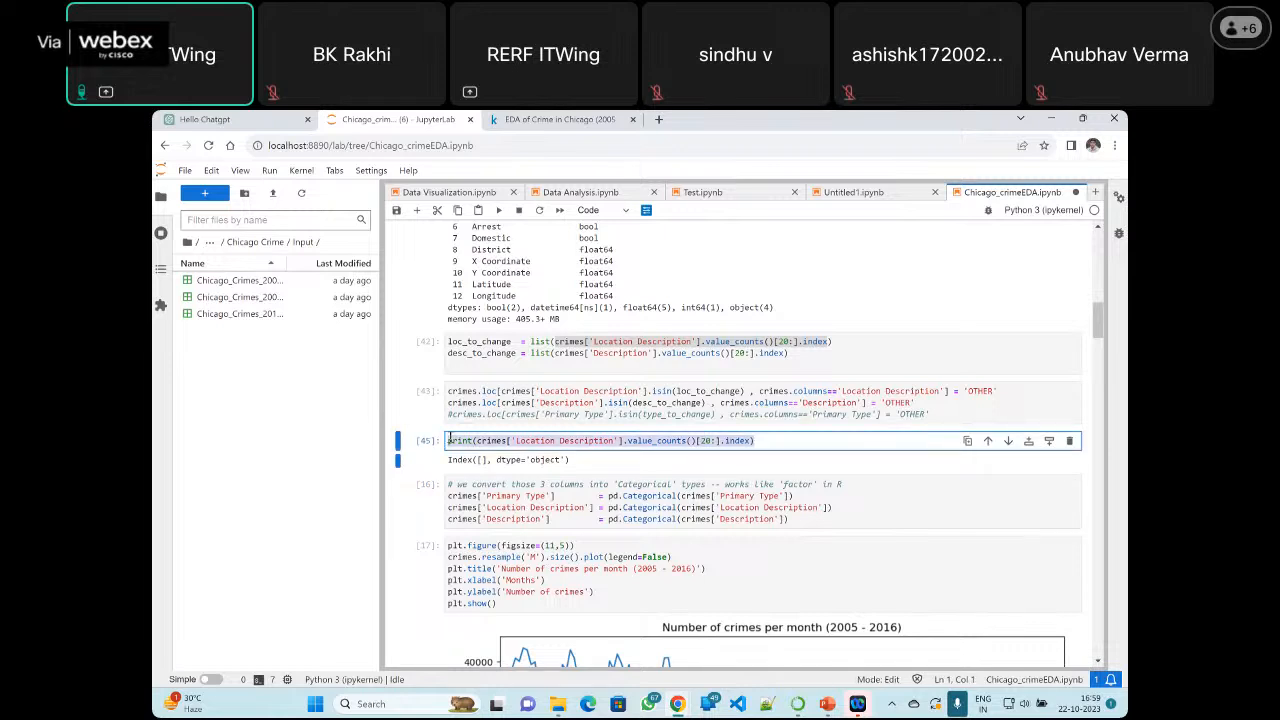
pyautogui.press('BackSpace')
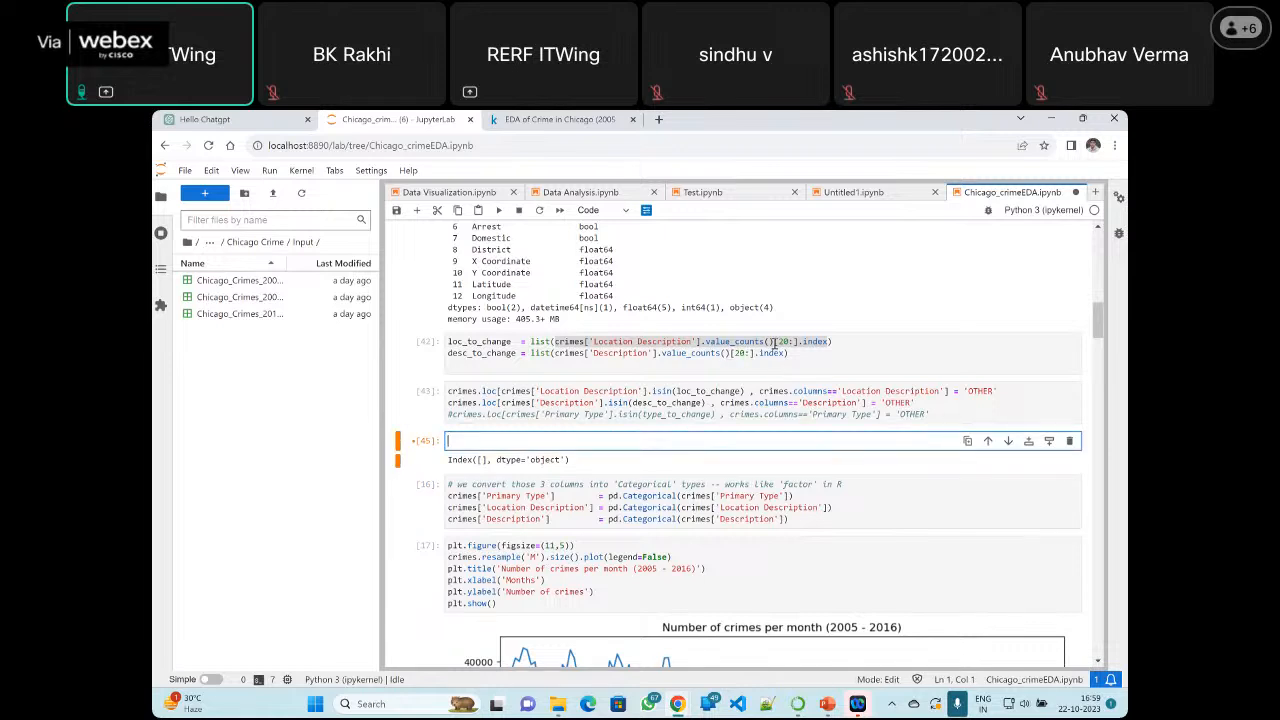
pyautogui.click(773, 342)
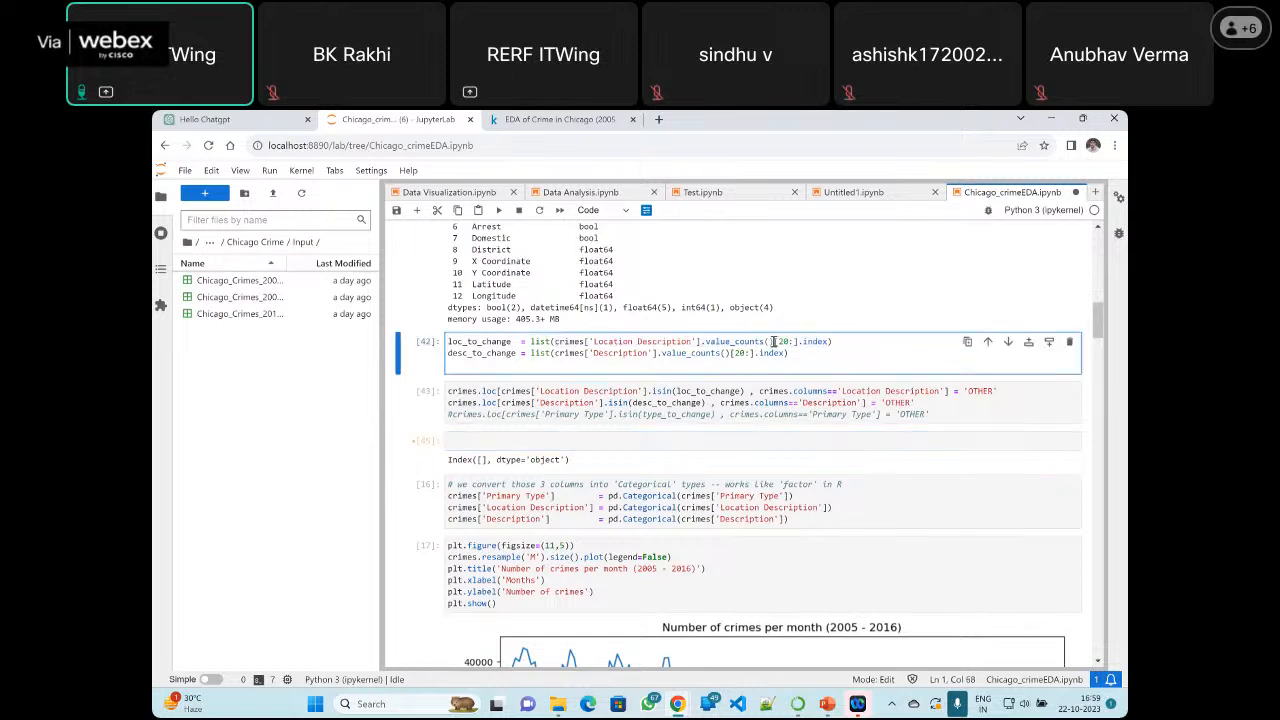
pyautogui.moveTo(773, 342); pyautogui.dragTo(552, 343)
pyautogui.hotkey('ctrl', 'c')
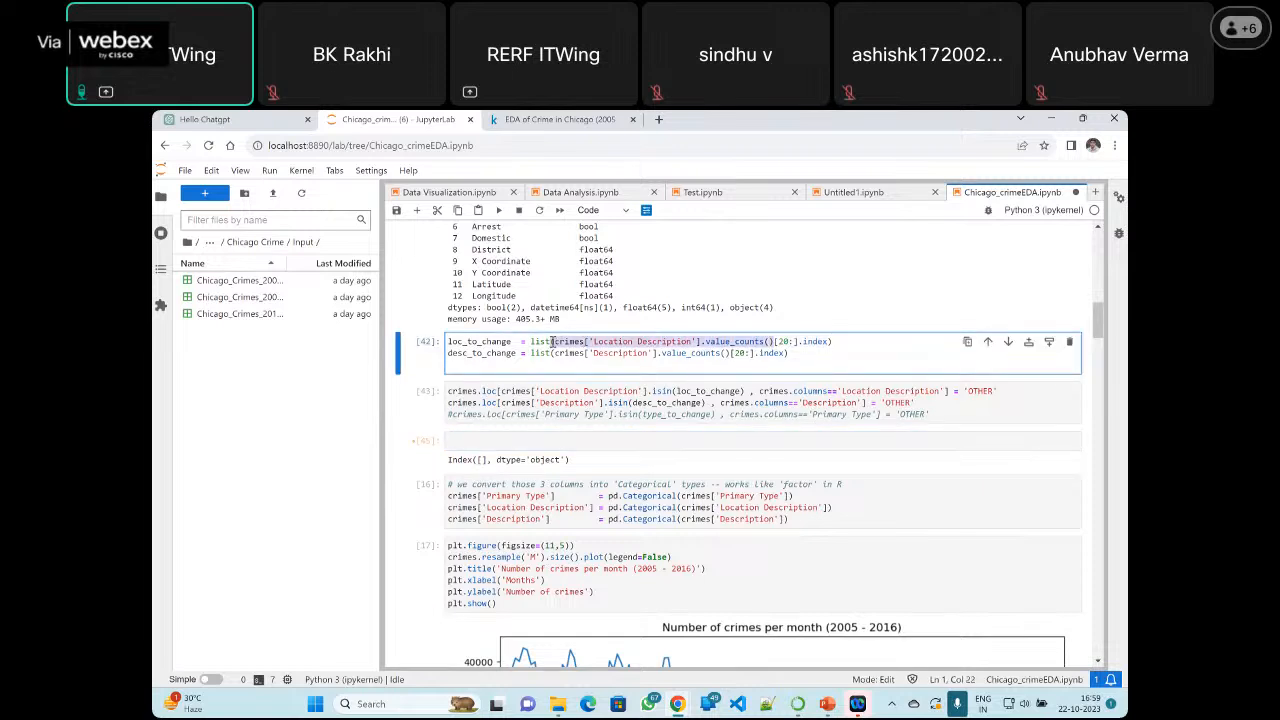
pyautogui.click(477, 443)
pyautogui.write('print')
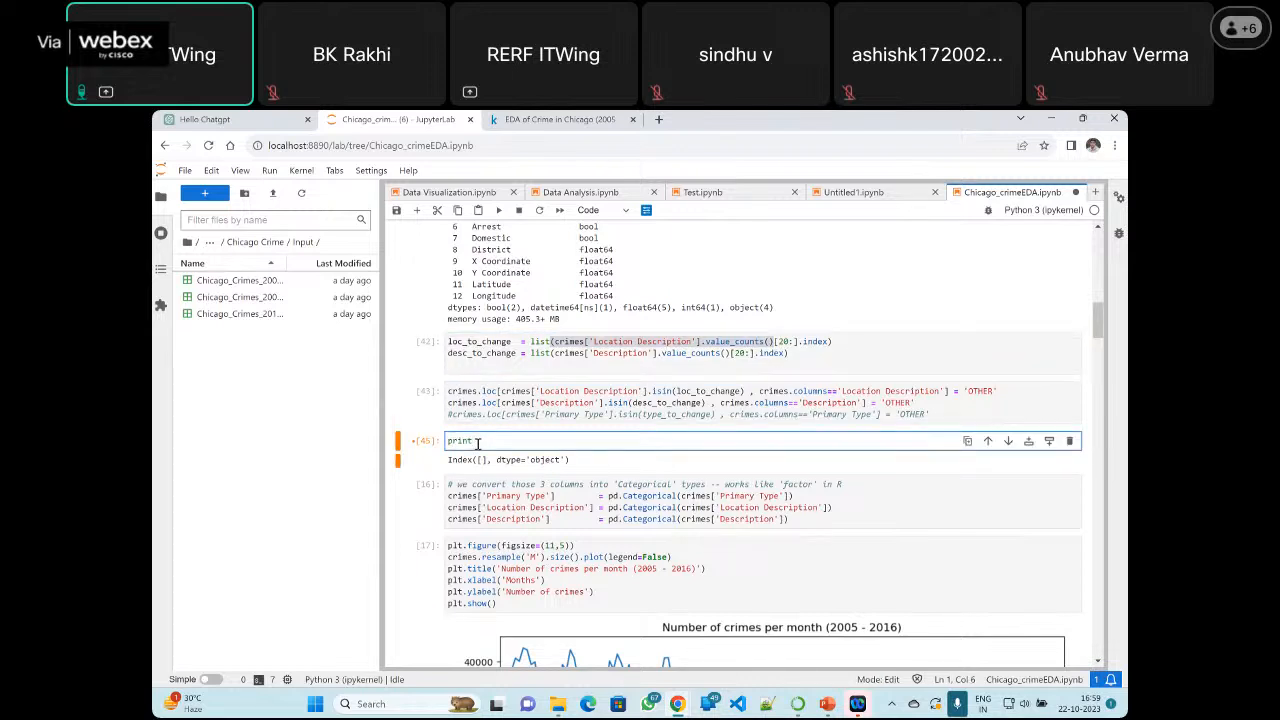
pyautogui.write('(')
pyautogui.hotkey('ctrl', 'v')
pyautogui.write(')')
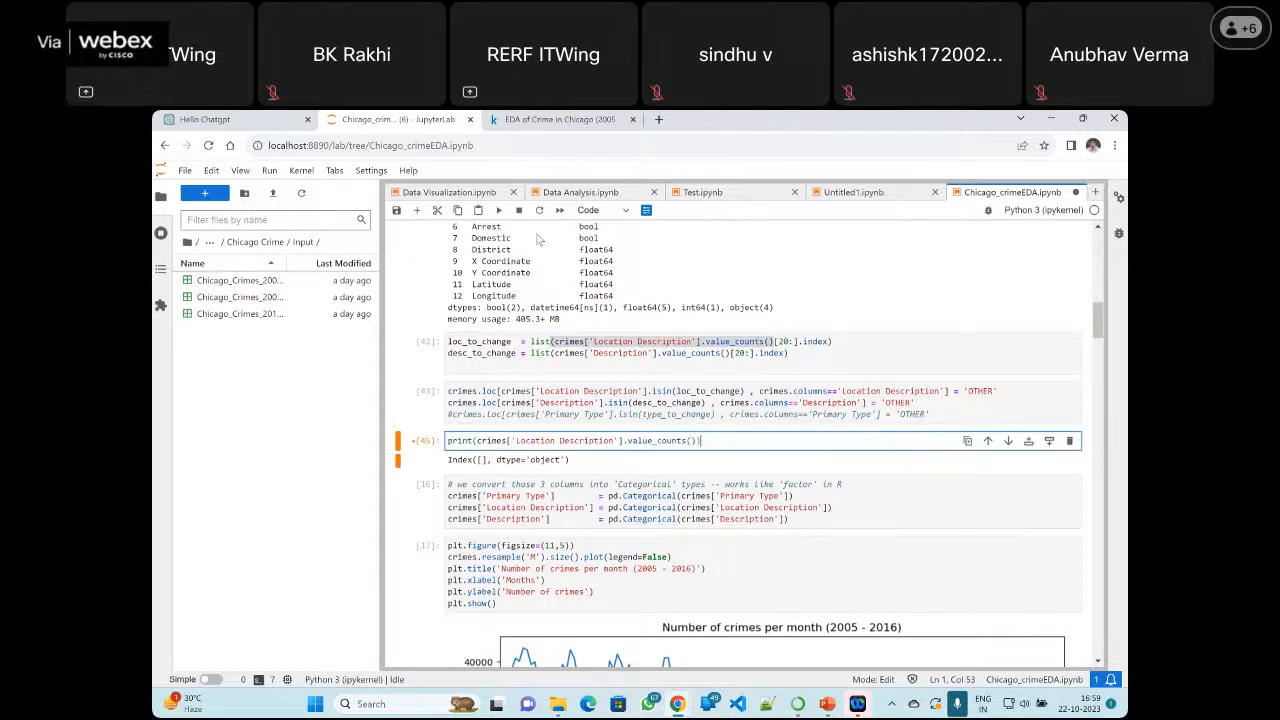
pyautogui.click(501, 211)
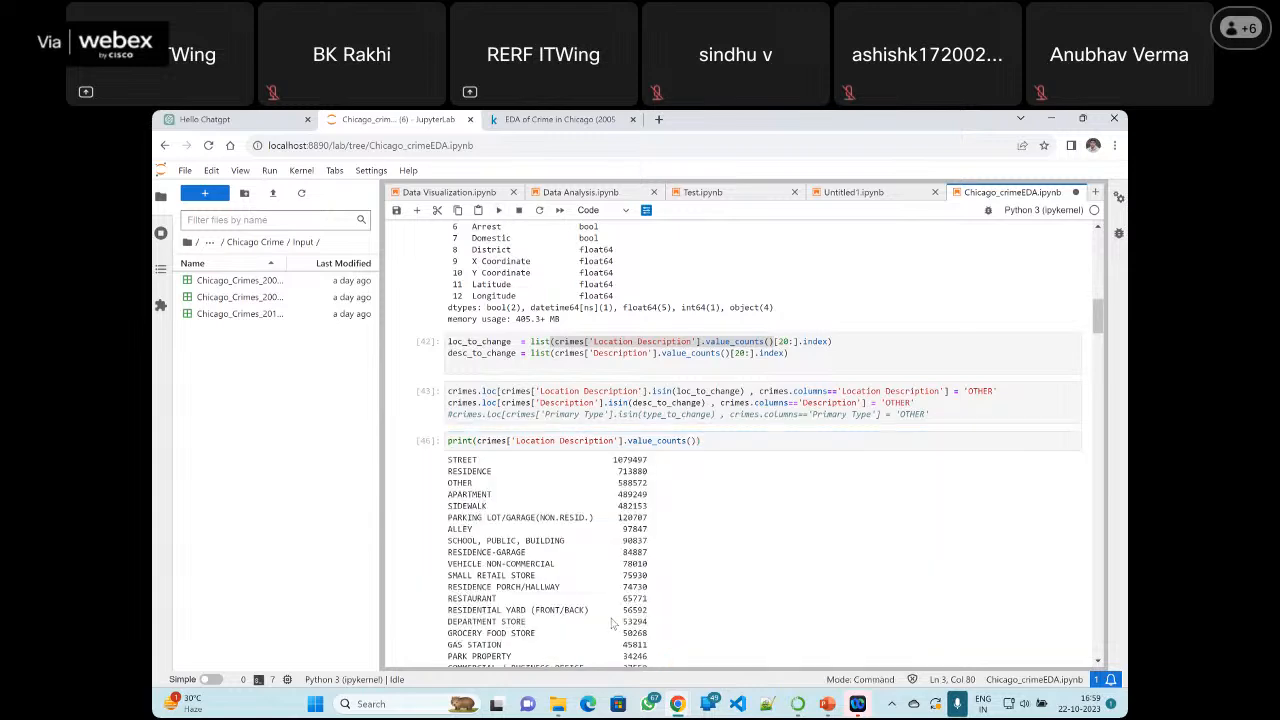
pyautogui.scroll(-3, 612, 622)
pyautogui.scroll(1, 519, 391)
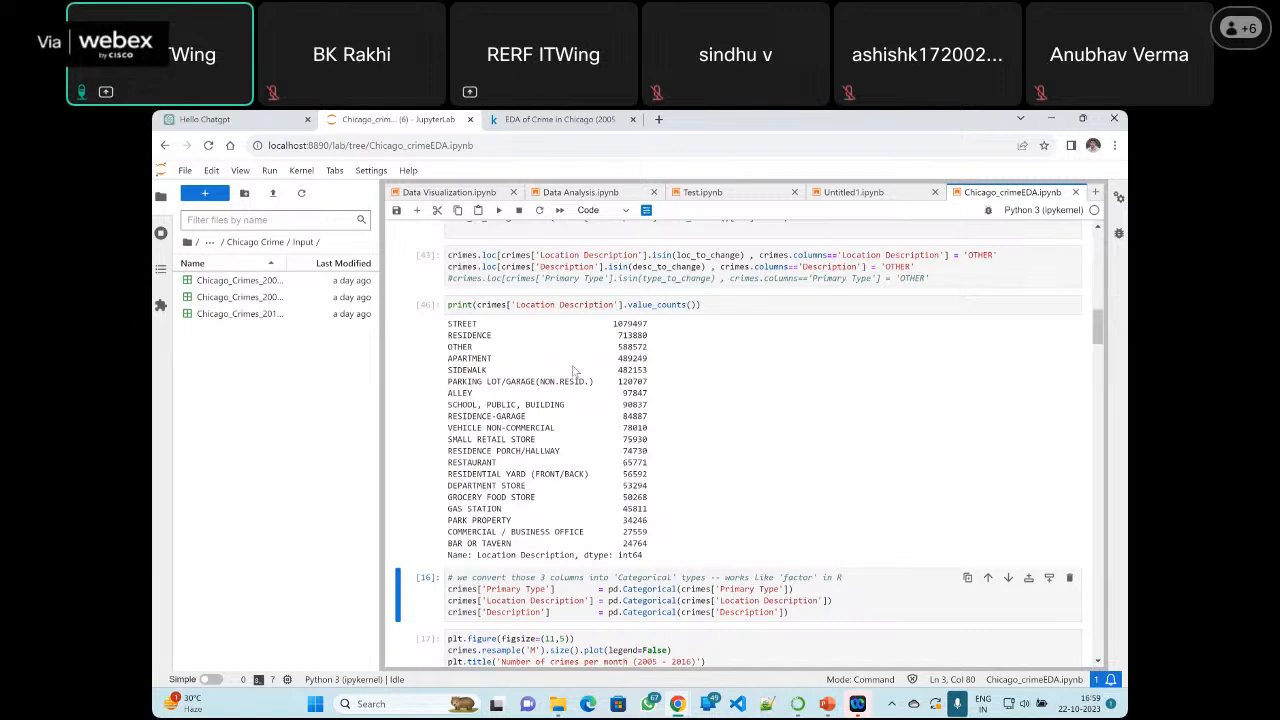
pyautogui.scroll(-1, 578, 362)
pyautogui.scroll(1, 581, 355)
# Change the column in the value_counts print cell to 'Description' and rerun the cell
pyautogui.click(558, 305)
pyautogui.moveTo(558, 305); pyautogui.dragTo(516, 305)
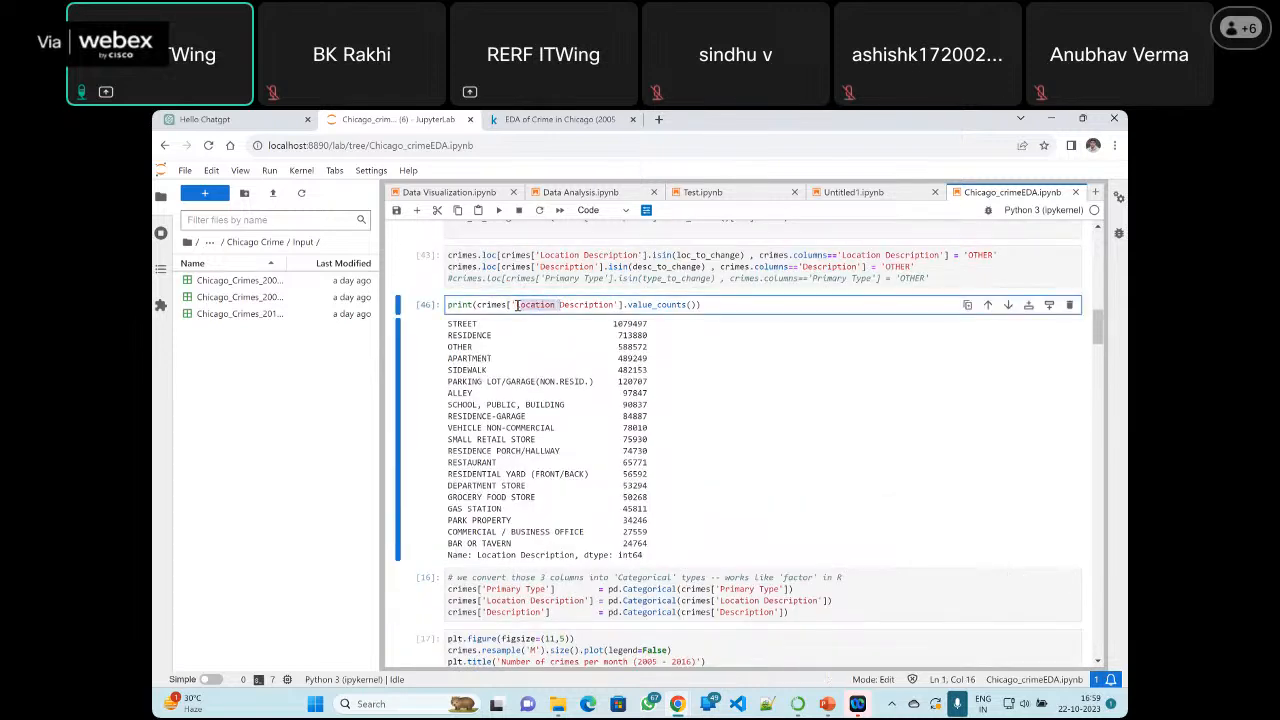
pyautogui.press('BackSpace')
pyautogui.click(498, 210)
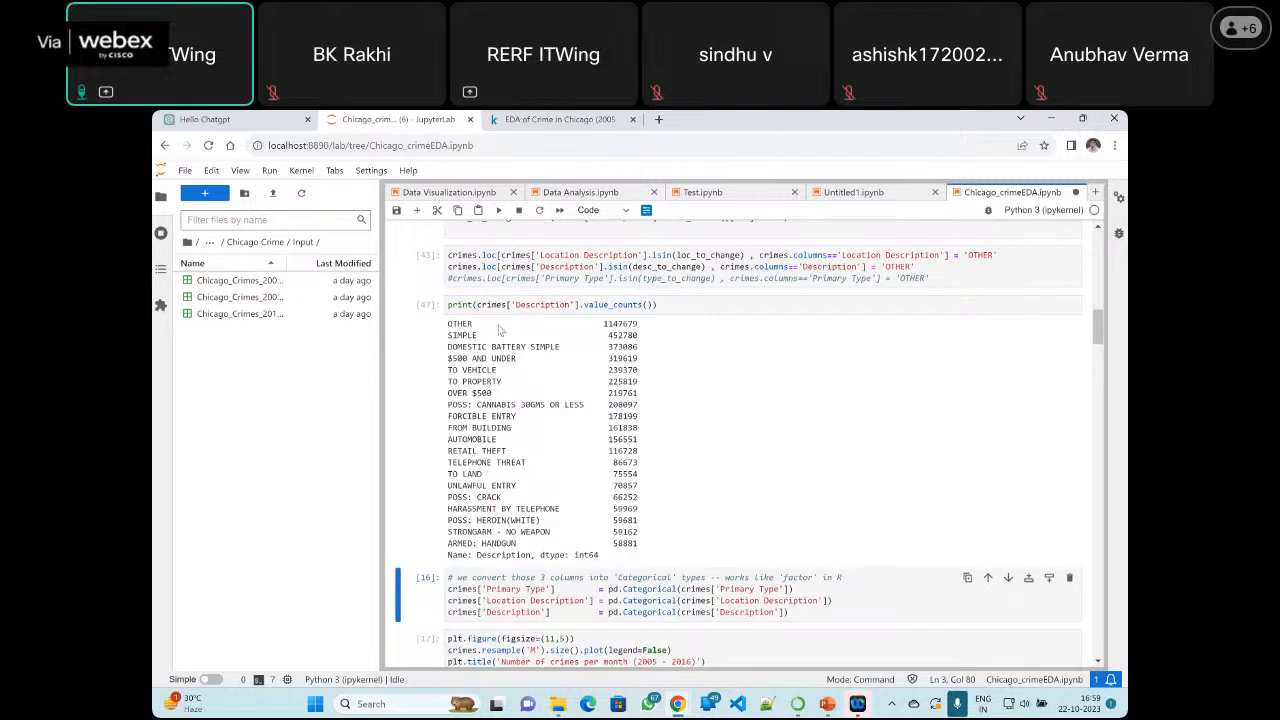
# Examine the 'Description' category counts, highlighting the count for OTHER
pyautogui.moveTo(604, 324); pyautogui.dragTo(652, 322)
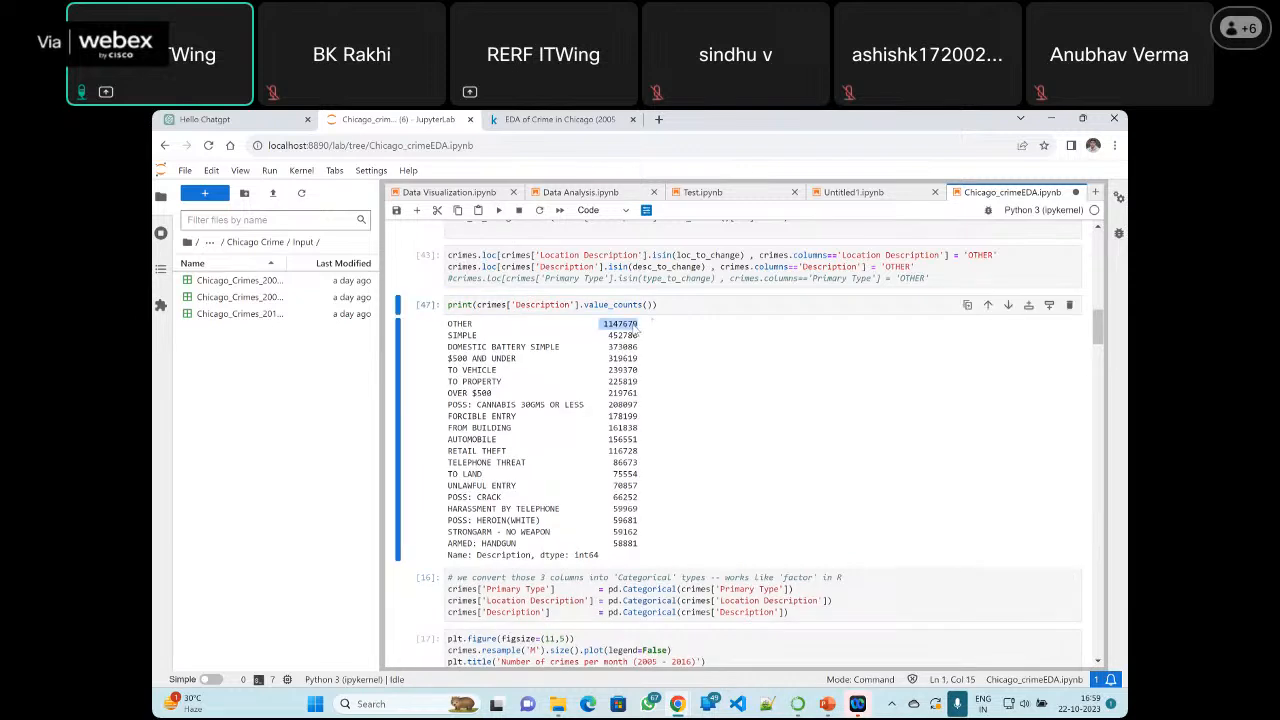
pyautogui.click(537, 340)
pyautogui.click(656, 305)
pyautogui.scroll(-2, 600, 300)
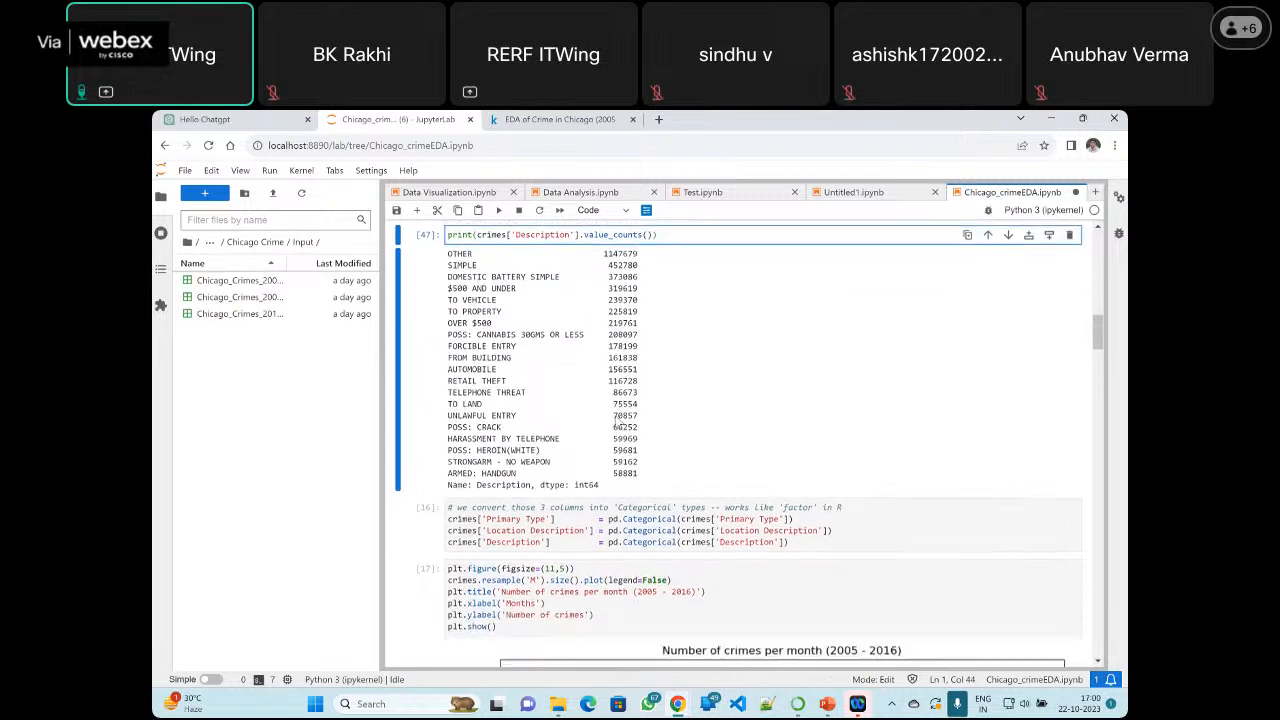
pyautogui.scroll(2, 487, 268)
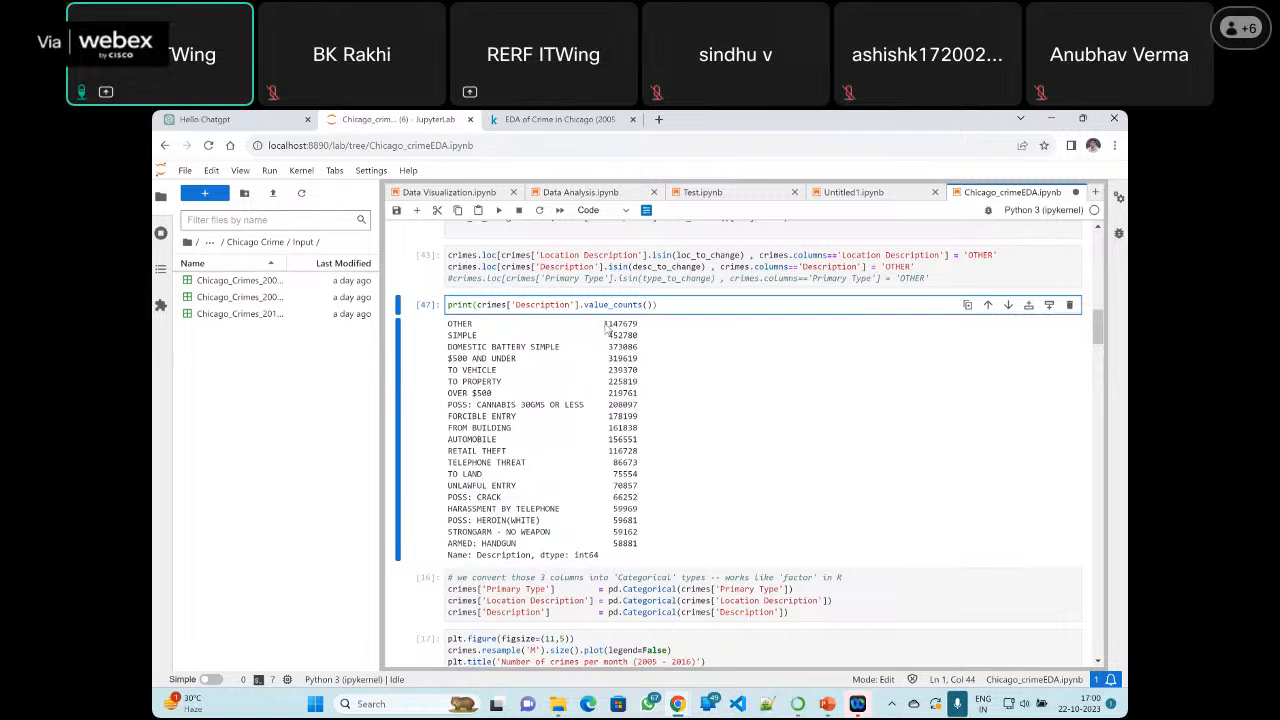
pyautogui.moveTo(605, 326); pyautogui.dragTo(638, 328)
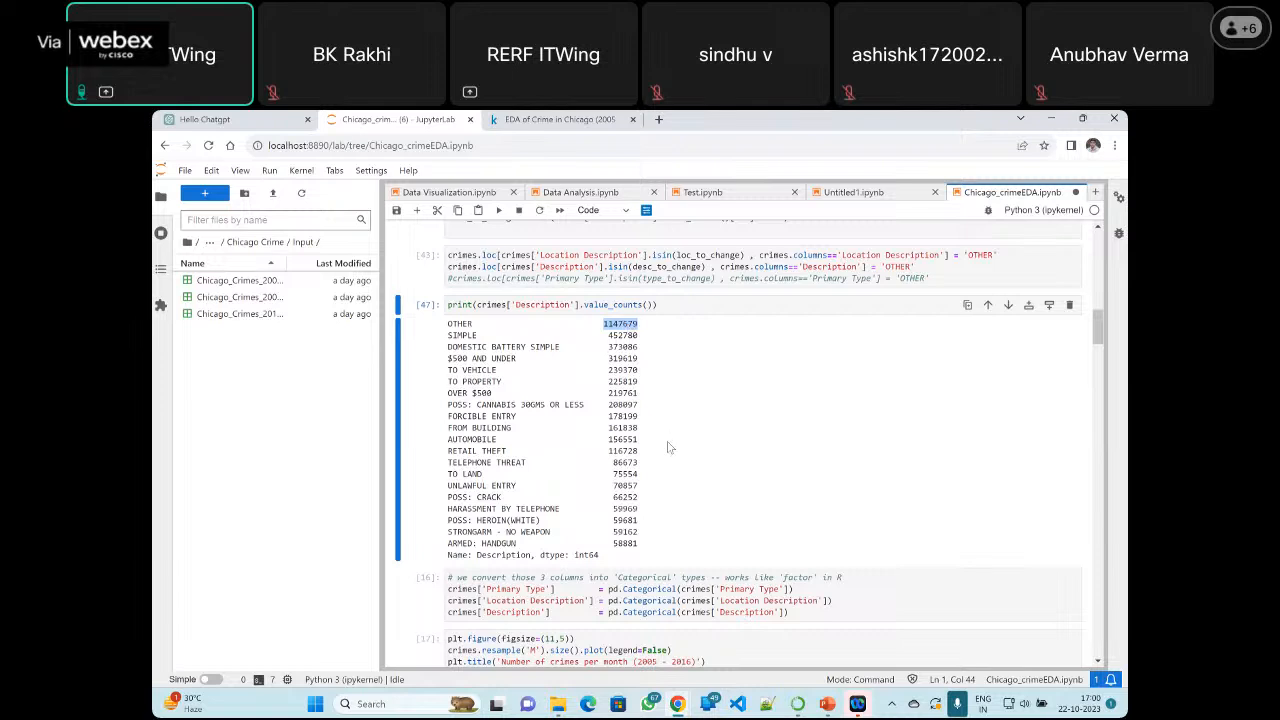
# Examine the categorical conversion cell, highlighting crimes['Primary Type'] and the Categorical function in its first assignment
pyautogui.scroll(-2, 668, 445)
pyautogui.scroll(-1, 668, 445)
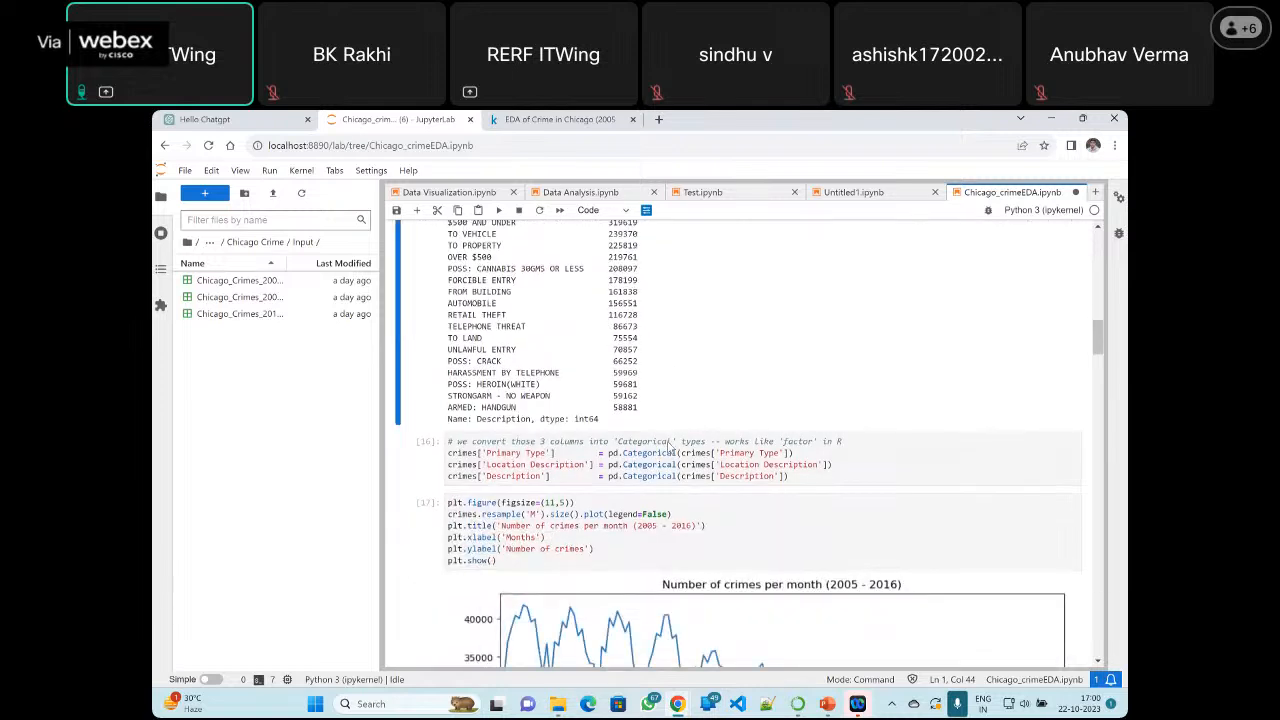
pyautogui.click(572, 464)
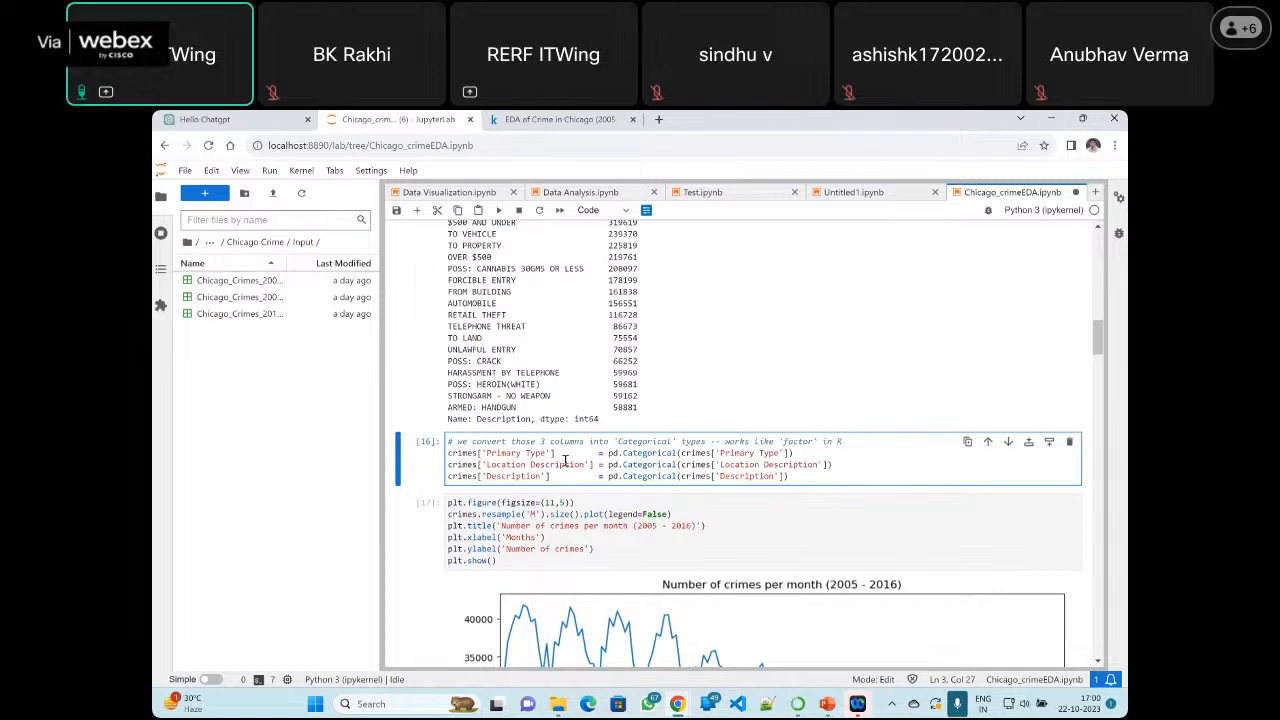
pyautogui.scroll(-2, 566, 462)
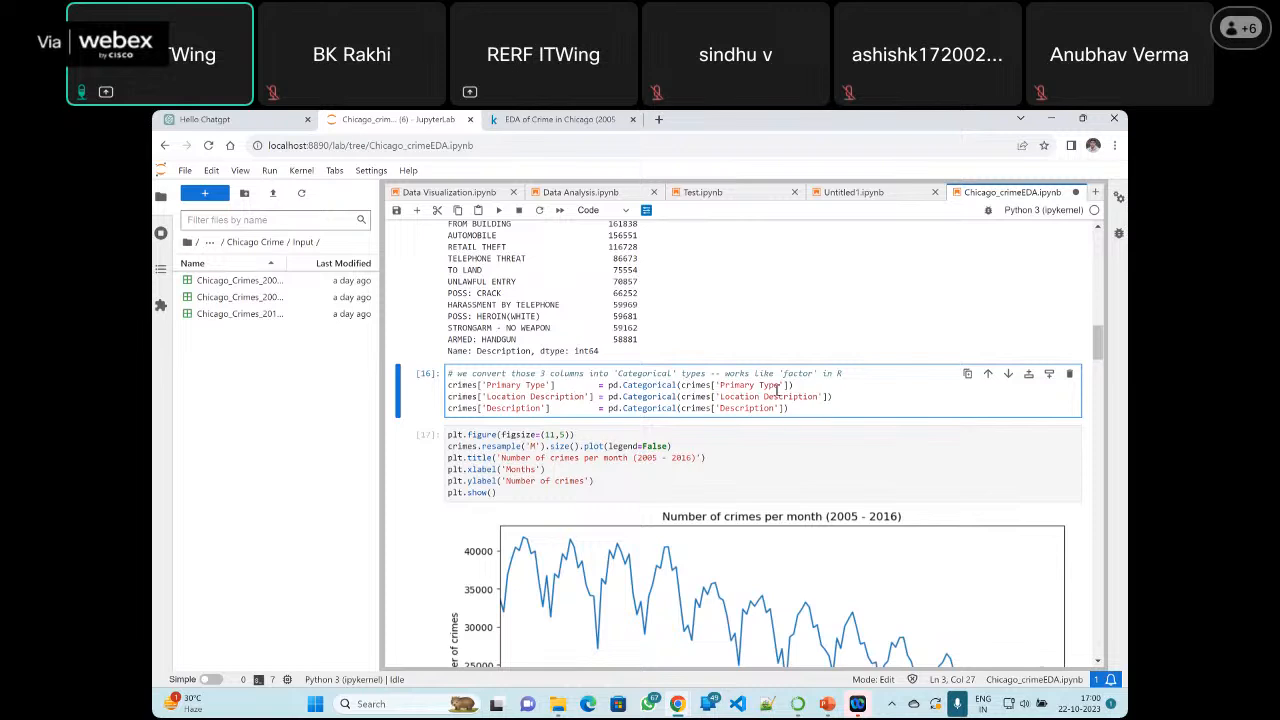
pyautogui.click(619, 393)
pyautogui.moveTo(680, 386); pyautogui.dragTo(789, 386)
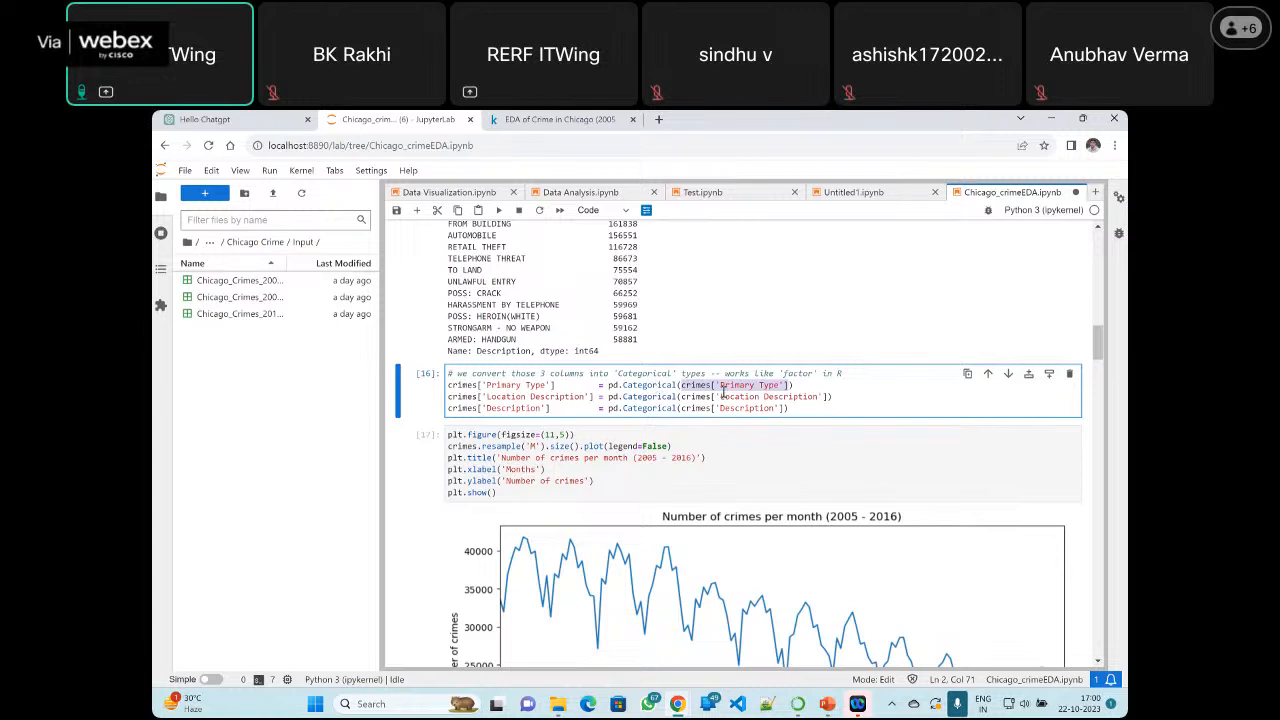
pyautogui.moveTo(622, 386); pyautogui.dragTo(677, 386)
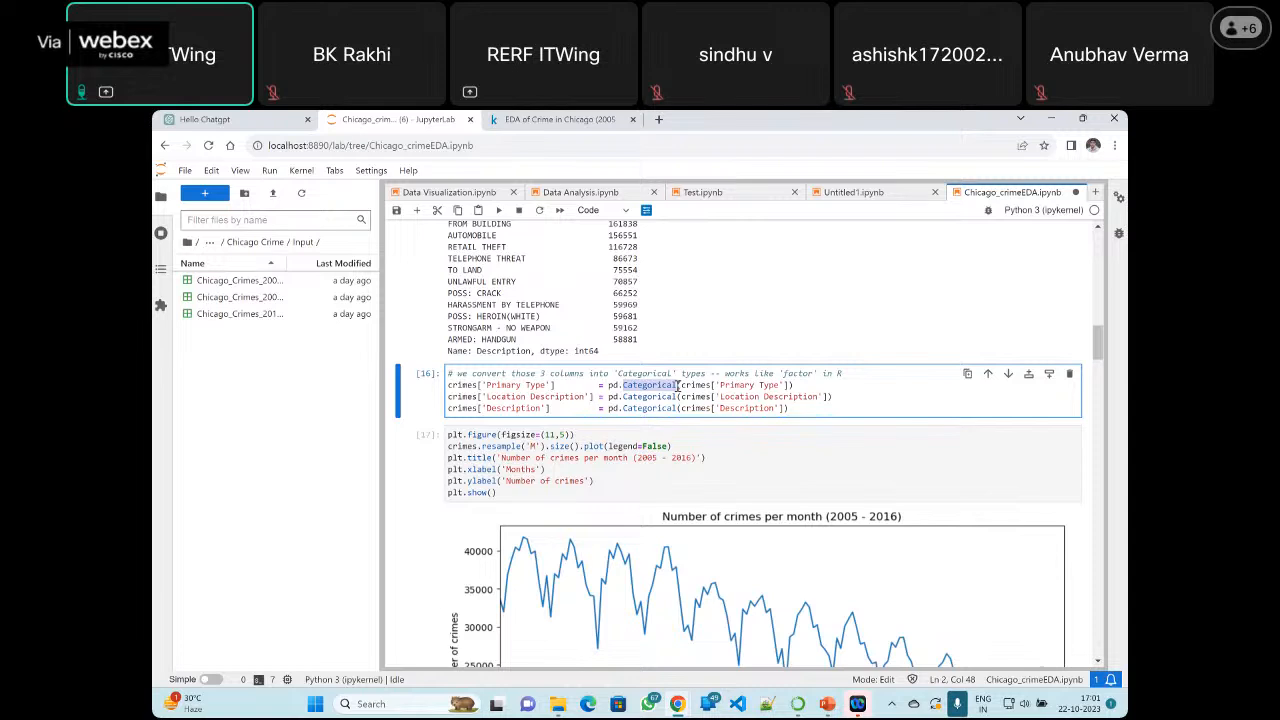
pyautogui.click(740, 396)
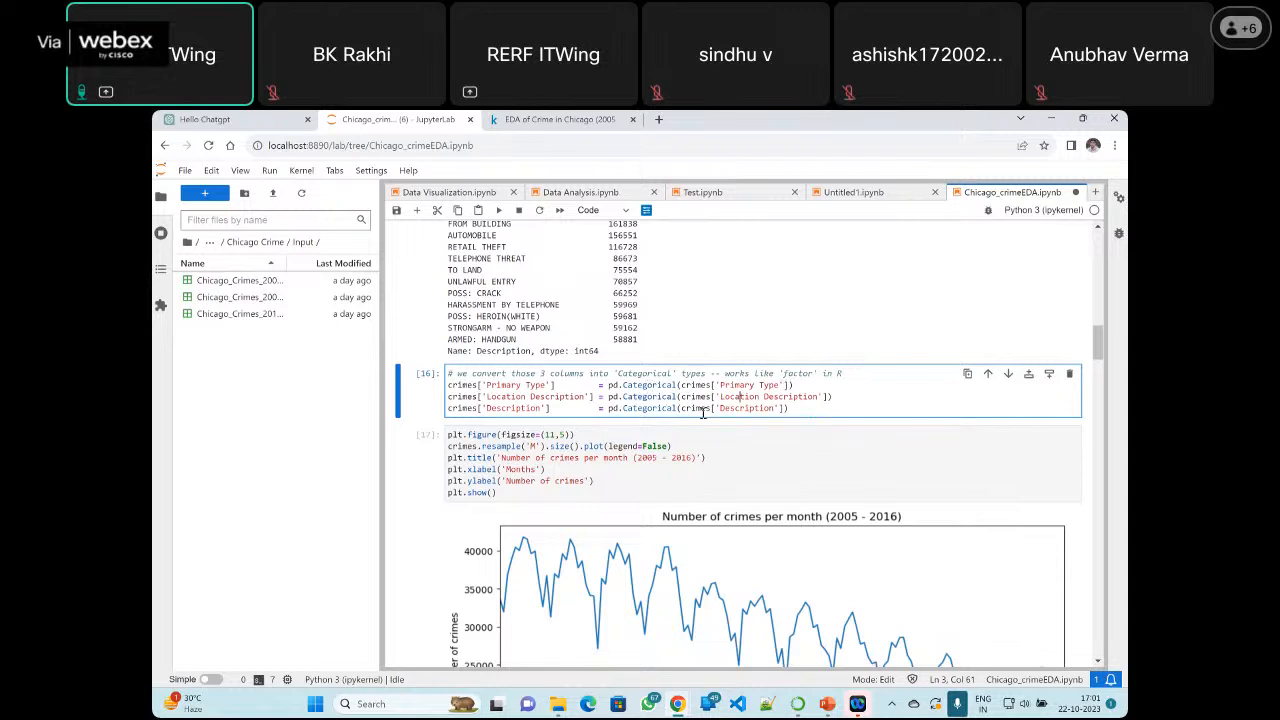
# Examine the code that plots crimes per month, highlighting the 2005 - 2016 range in the title and the crimes dataframe
pyautogui.click(668, 446)
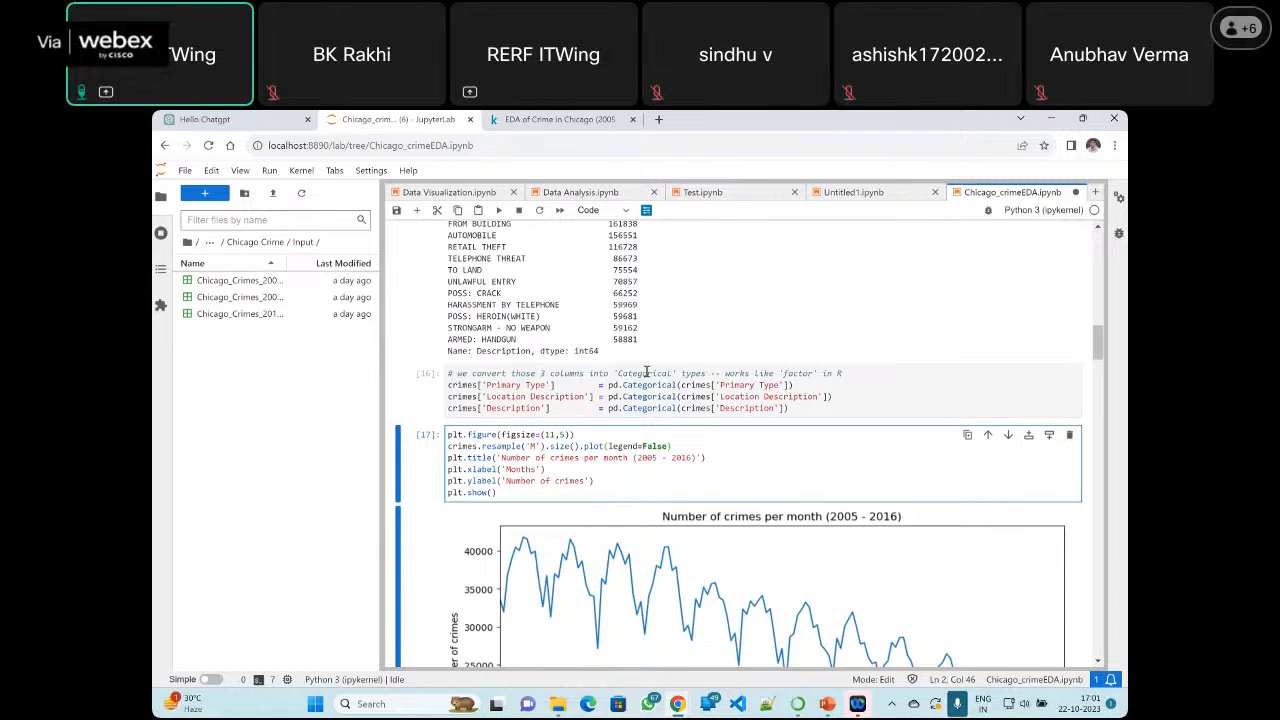
pyautogui.click(537, 458)
pyautogui.moveTo(638, 458); pyautogui.dragTo(693, 458)
pyautogui.scroll(-3, 608, 491)
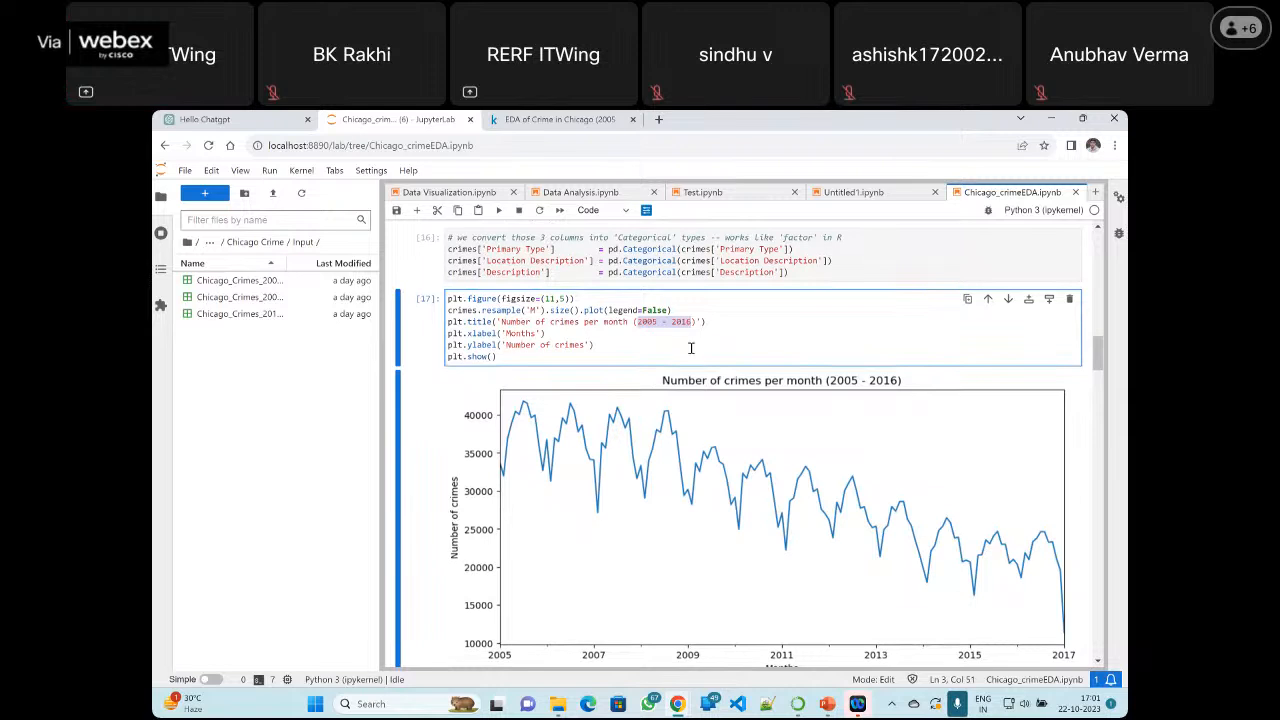
pyautogui.click(608, 348)
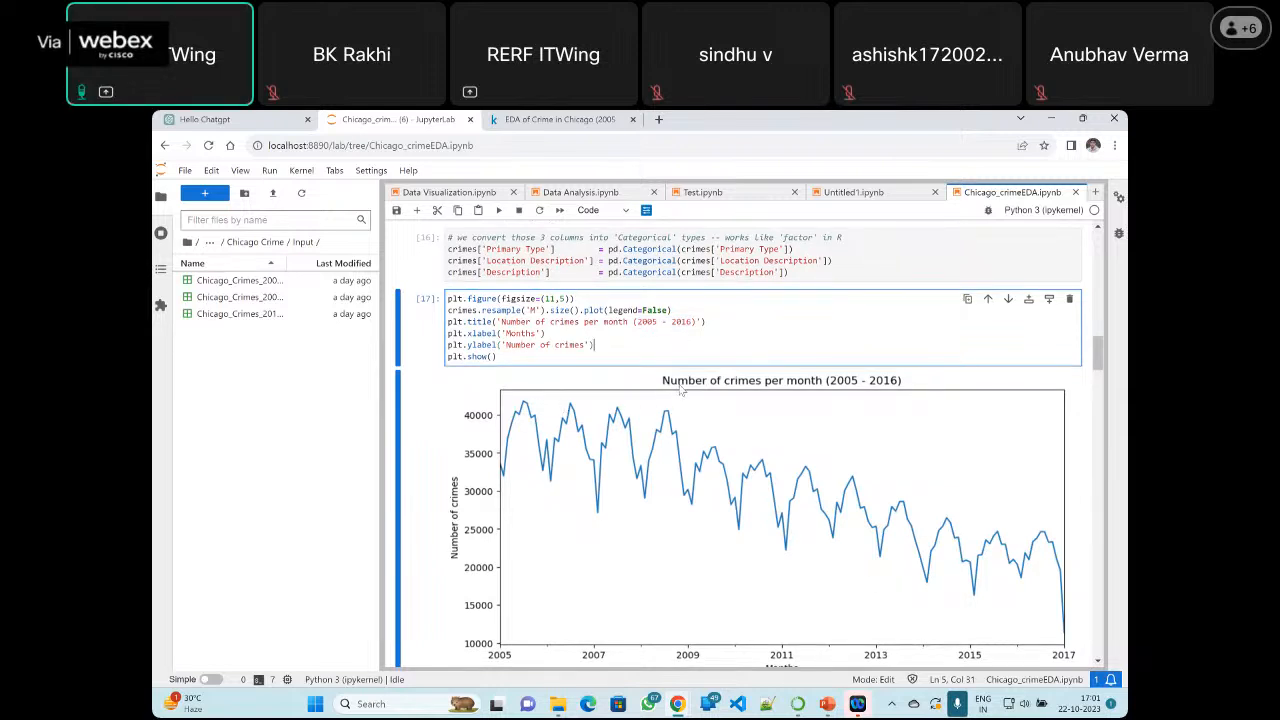
pyautogui.scroll(1, 631, 380)
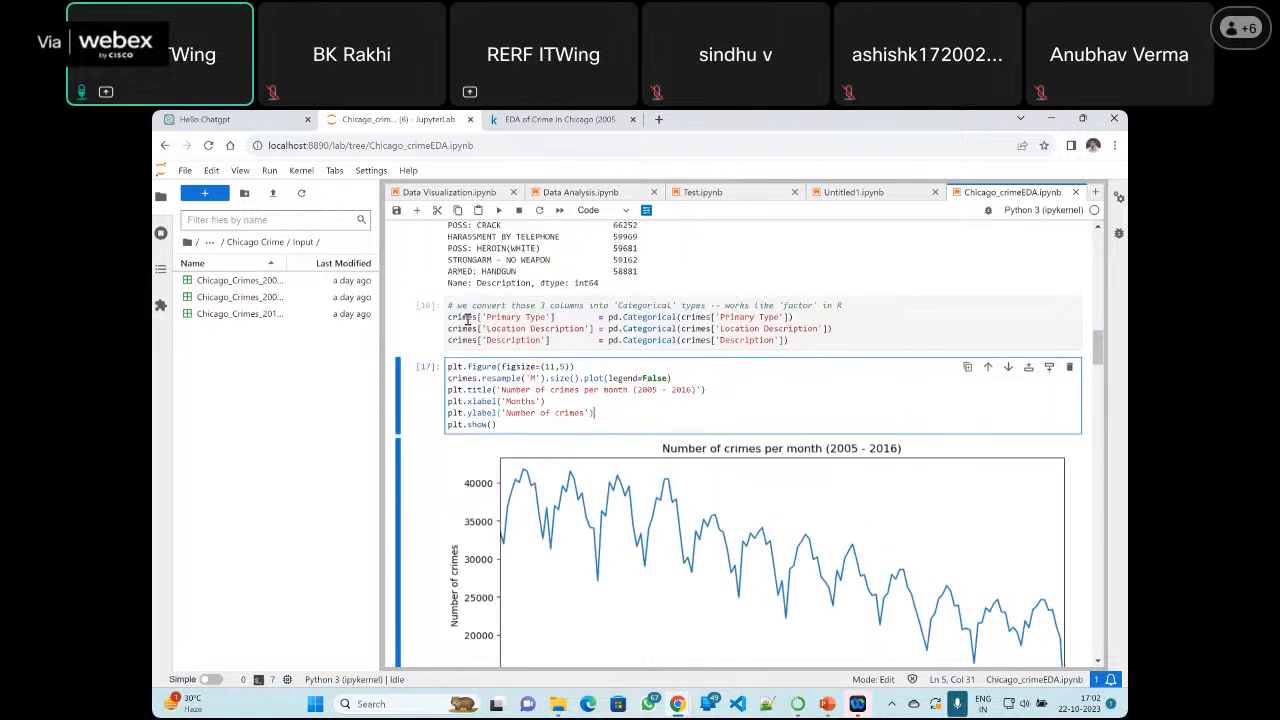
pyautogui.click(588, 389)
pyautogui.doubleClick(462, 378)
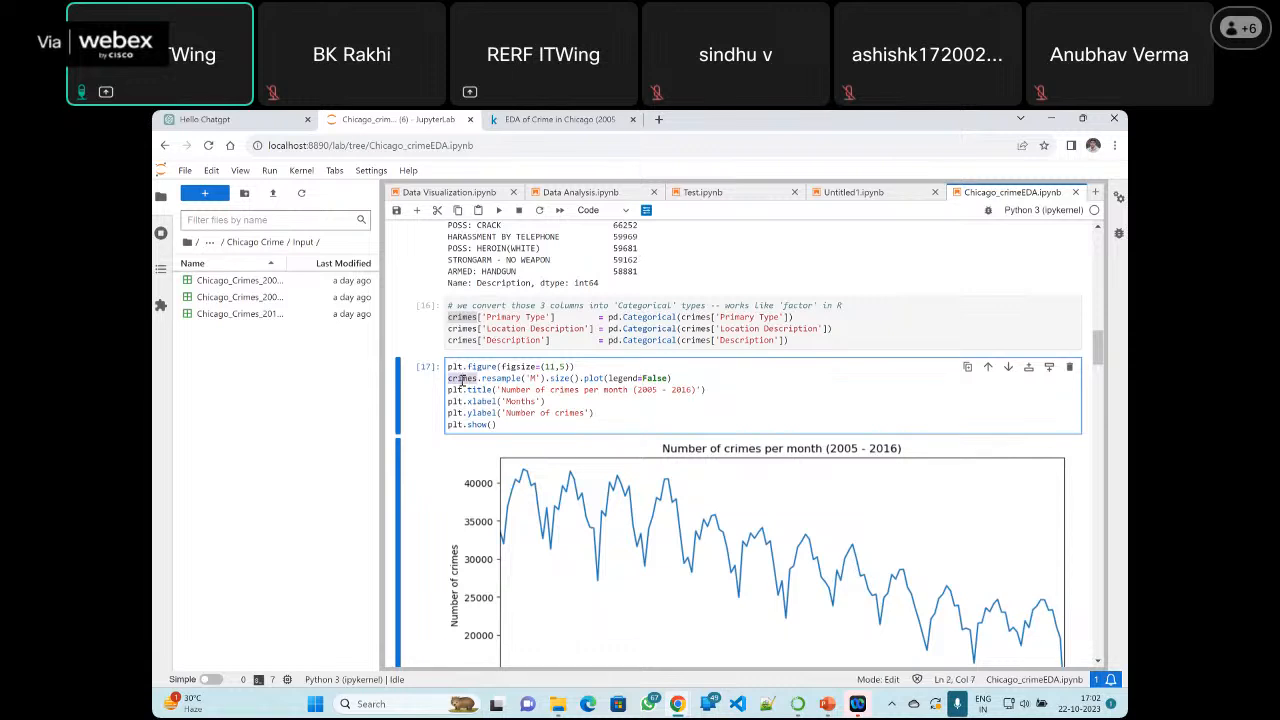
# Review the 'Number of crimes per month (2005 - 2016)' chart and rerun the cell that plots it
pyautogui.click(524, 425)
pyautogui.scroll(-3, 600, 426)
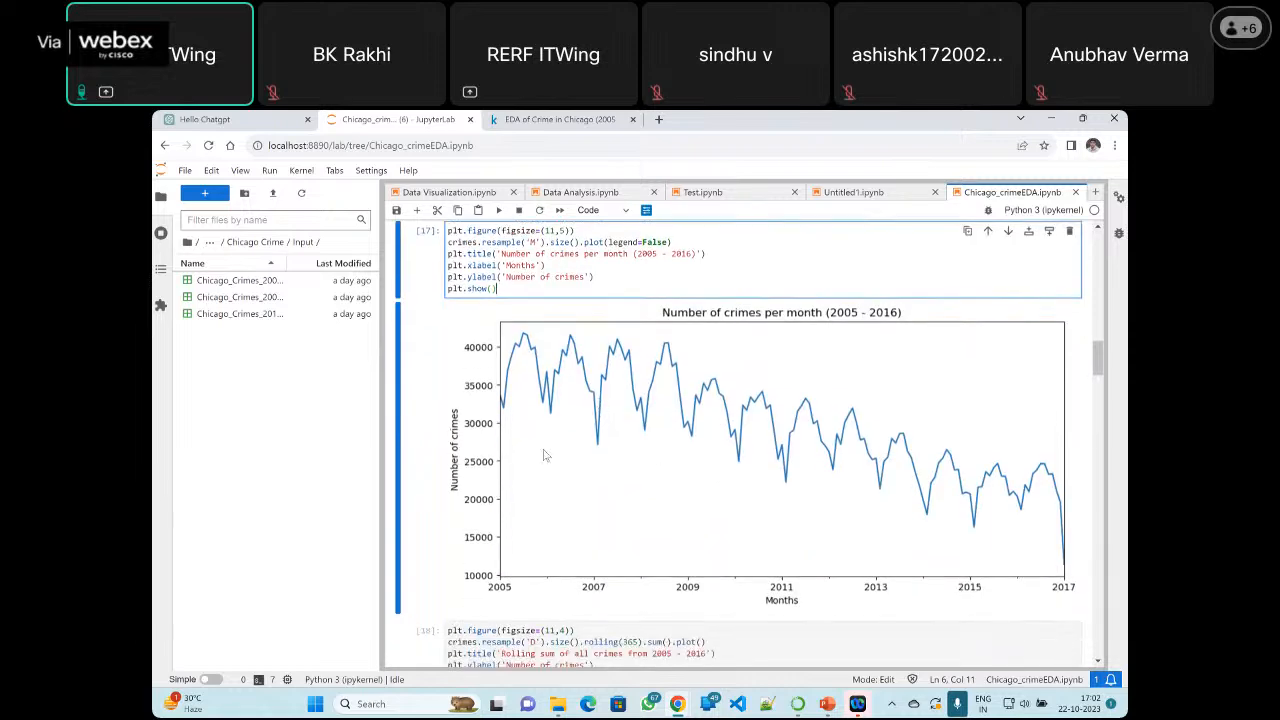
pyautogui.scroll(1, 583, 503)
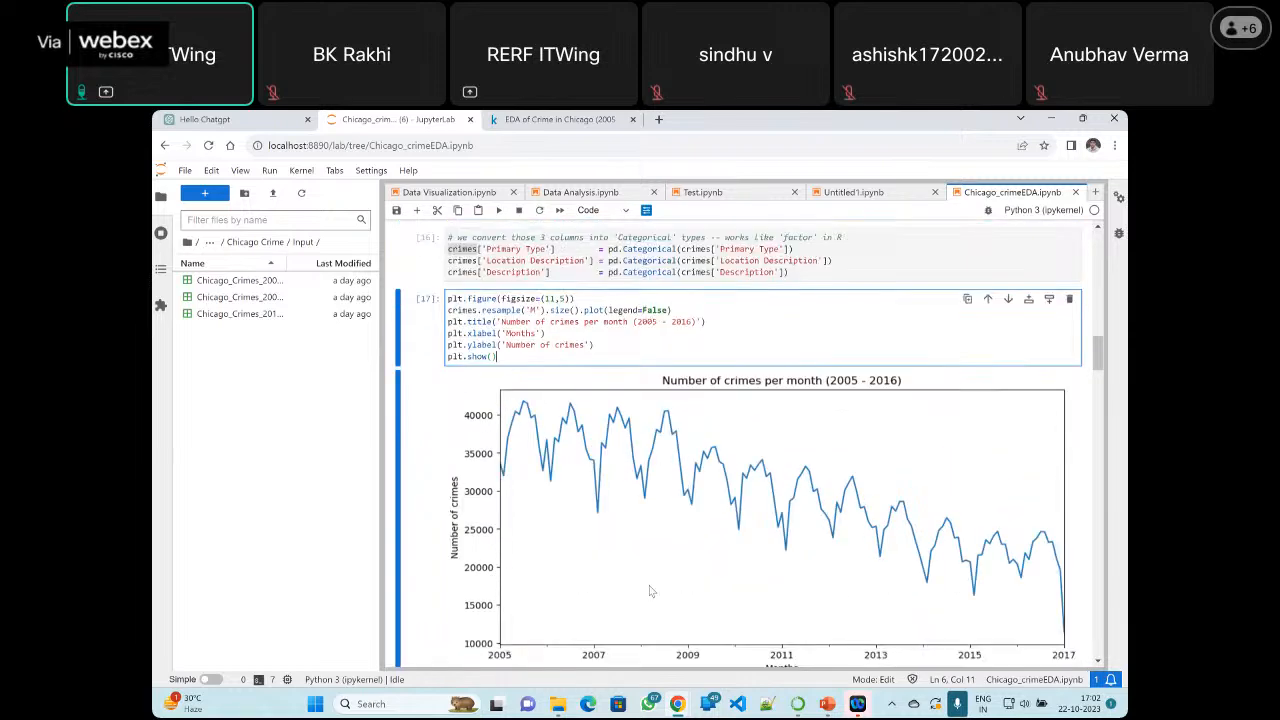
pyautogui.scroll(-1, 640, 588)
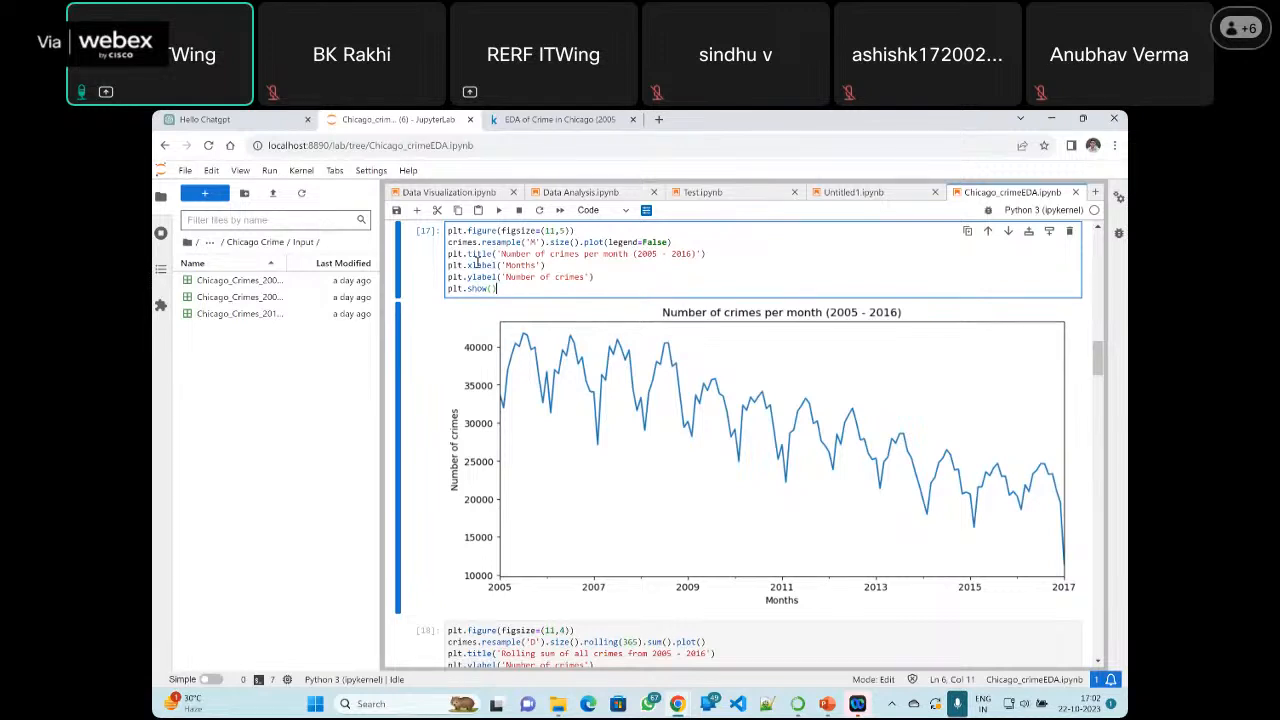
pyautogui.hotkey('shift', 'Return')
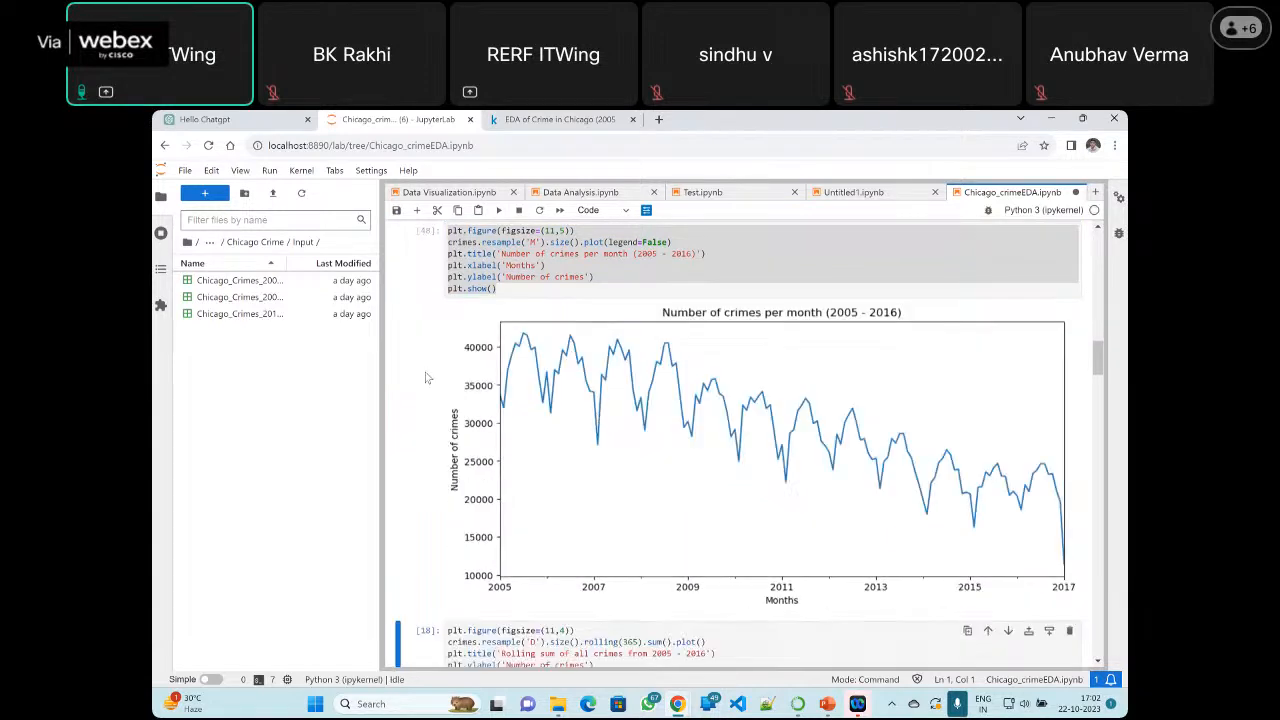
pyautogui.scroll(1, 605, 416)
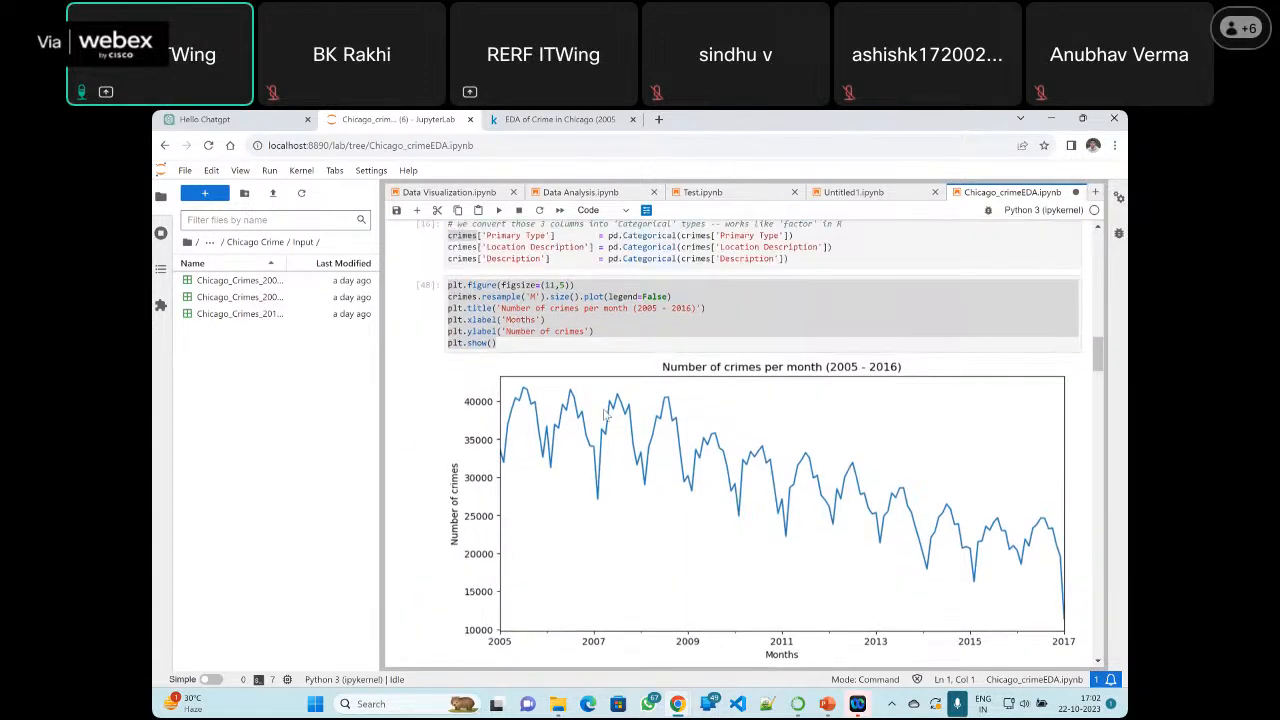
# Examine the resampling line in the monthly crimes plot cell, highlighting the resample('M') call and its M argument
pyautogui.click(551, 344)
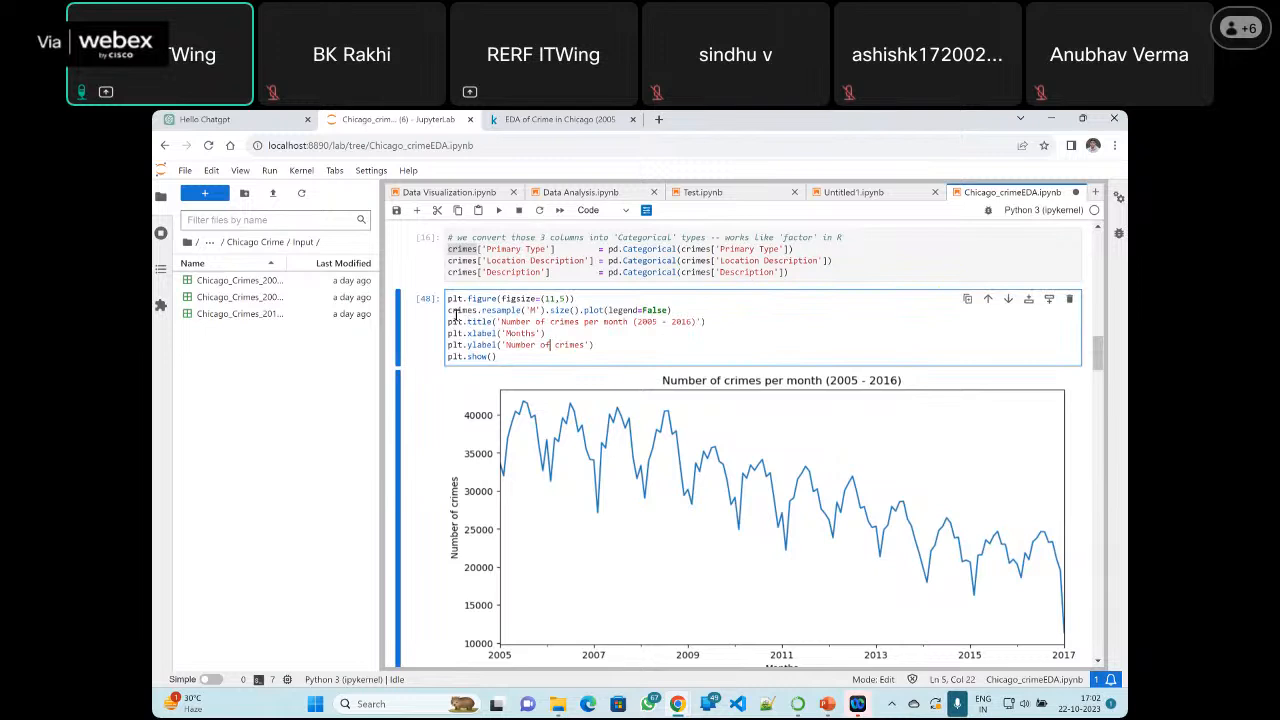
pyautogui.moveTo(448, 311); pyautogui.dragTo(545, 311)
pyautogui.click(473, 311)
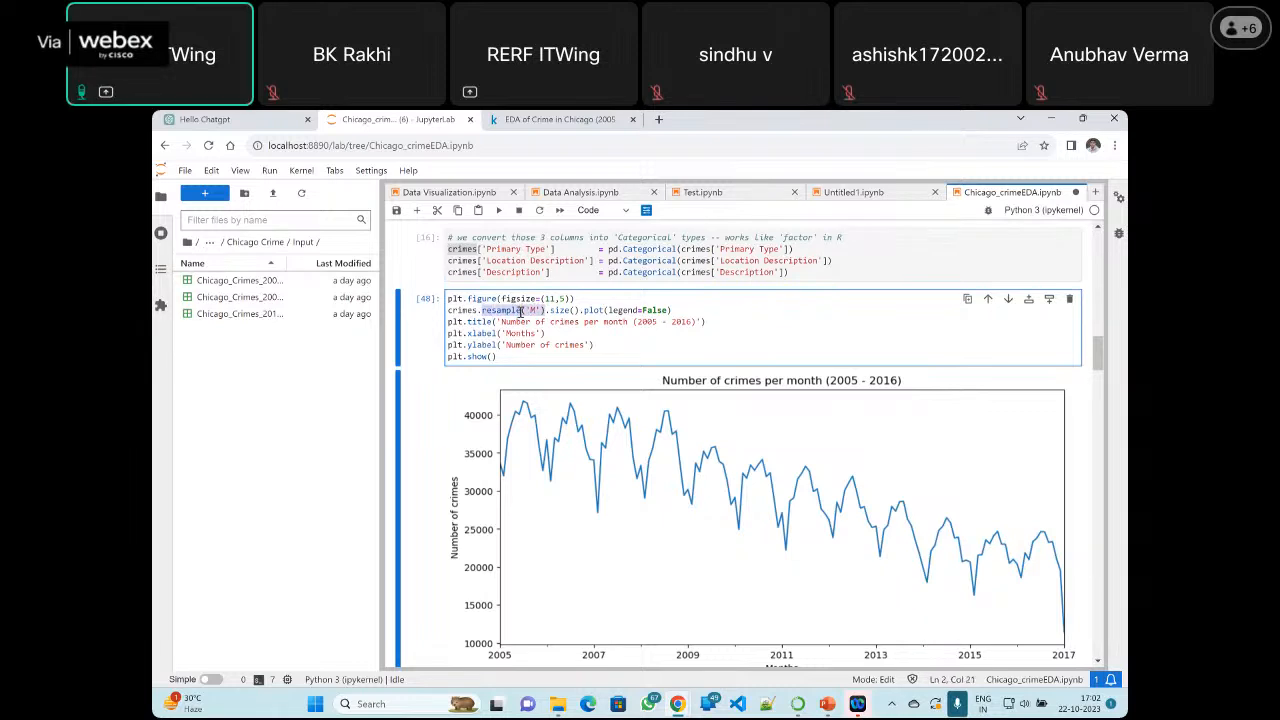
pyautogui.click(532, 311)
pyautogui.moveTo(482, 311); pyautogui.dragTo(521, 311)
pyautogui.click(531, 310)
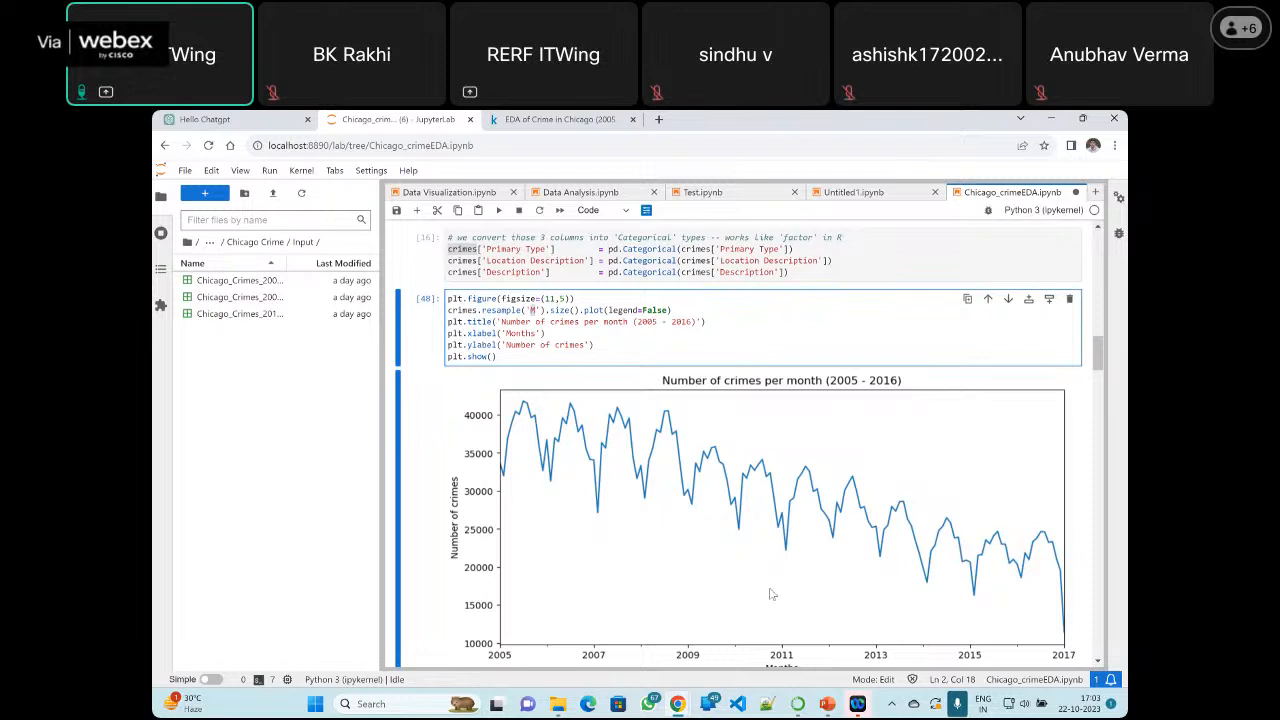
# Review the 'Number of crimes per month (2005 - 2016)' chart and save the notebook
pyautogui.scroll(-3, 760, 430)
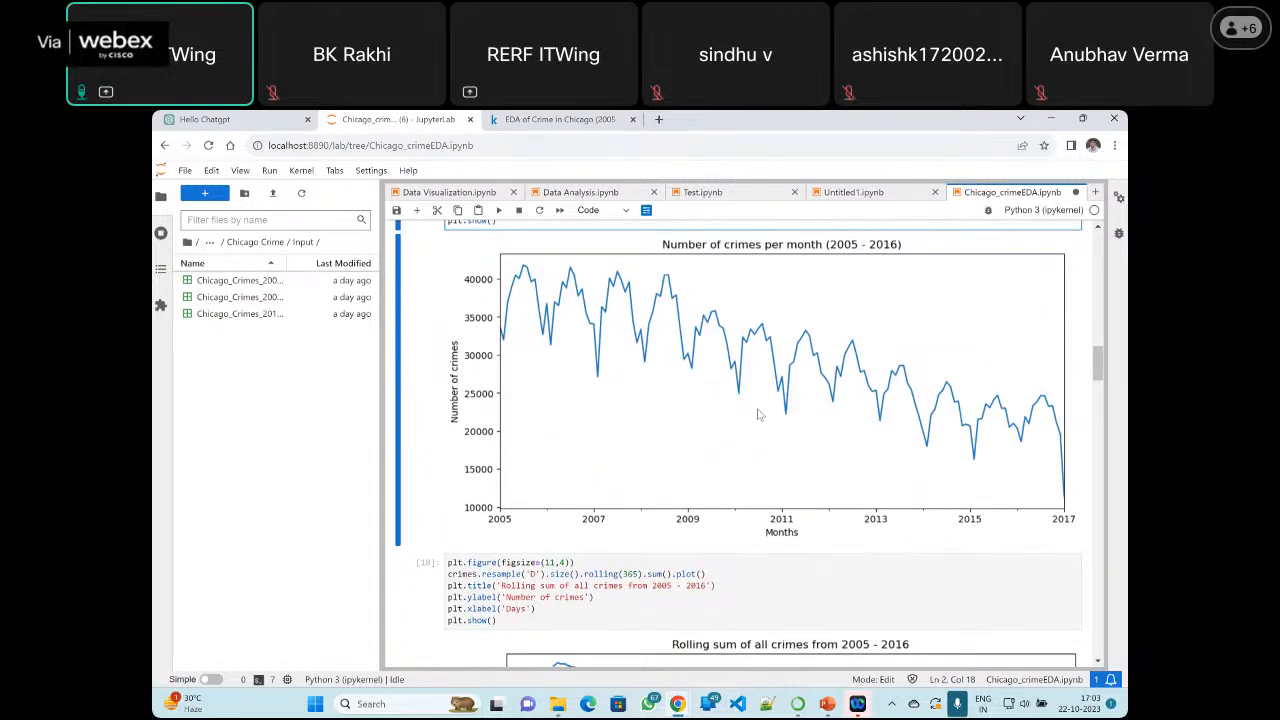
pyautogui.scroll(-2, 763, 414)
pyautogui.scroll(2, 766, 414)
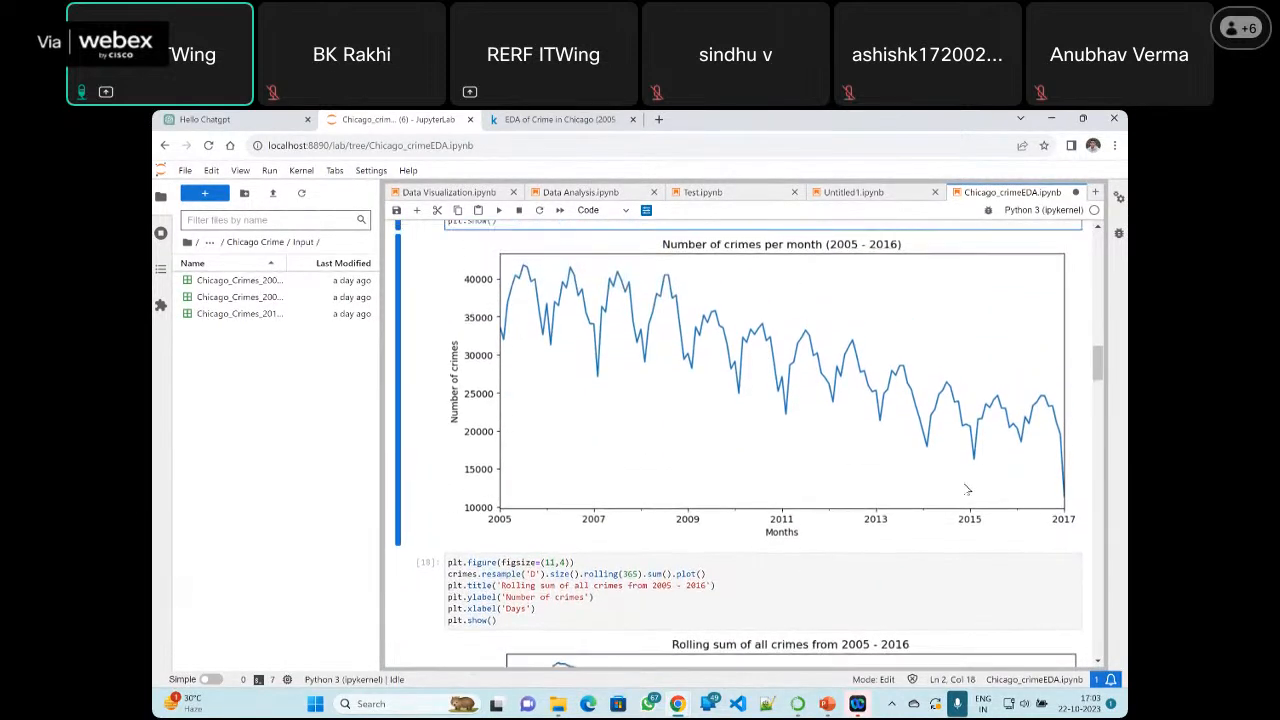
pyautogui.click(1010, 491)
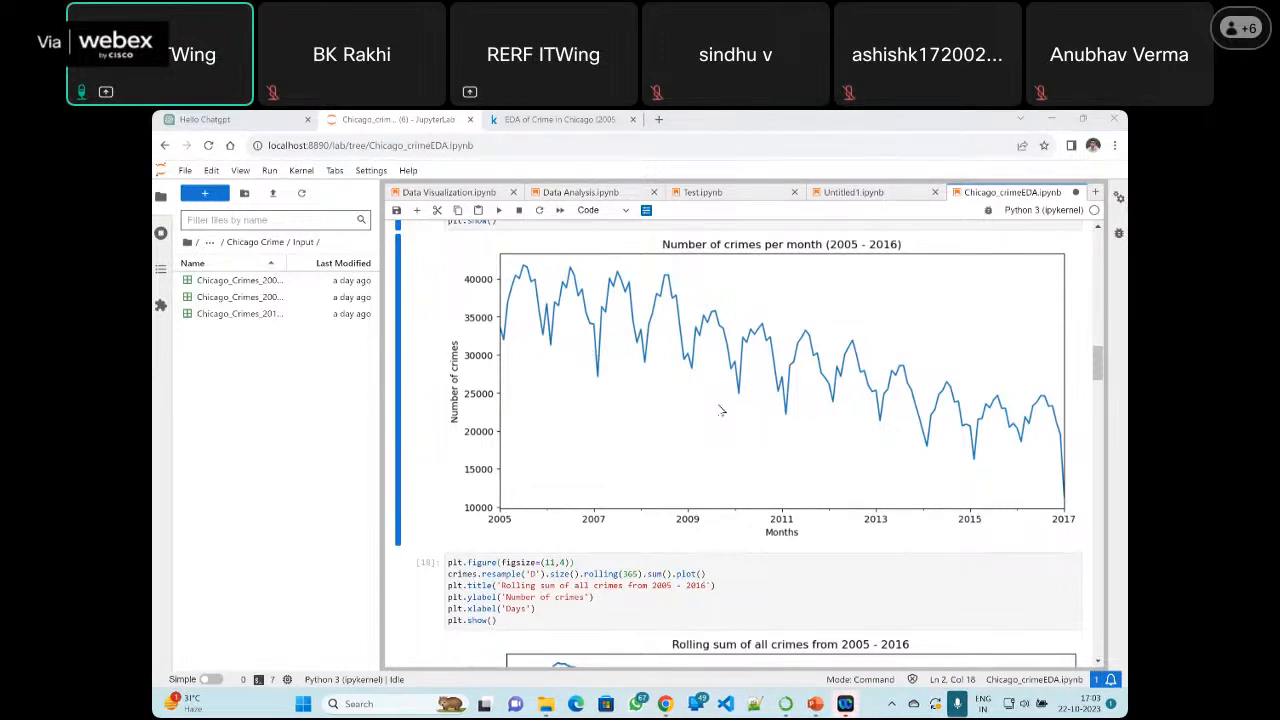
pyautogui.hotkey('ctrl', 's')
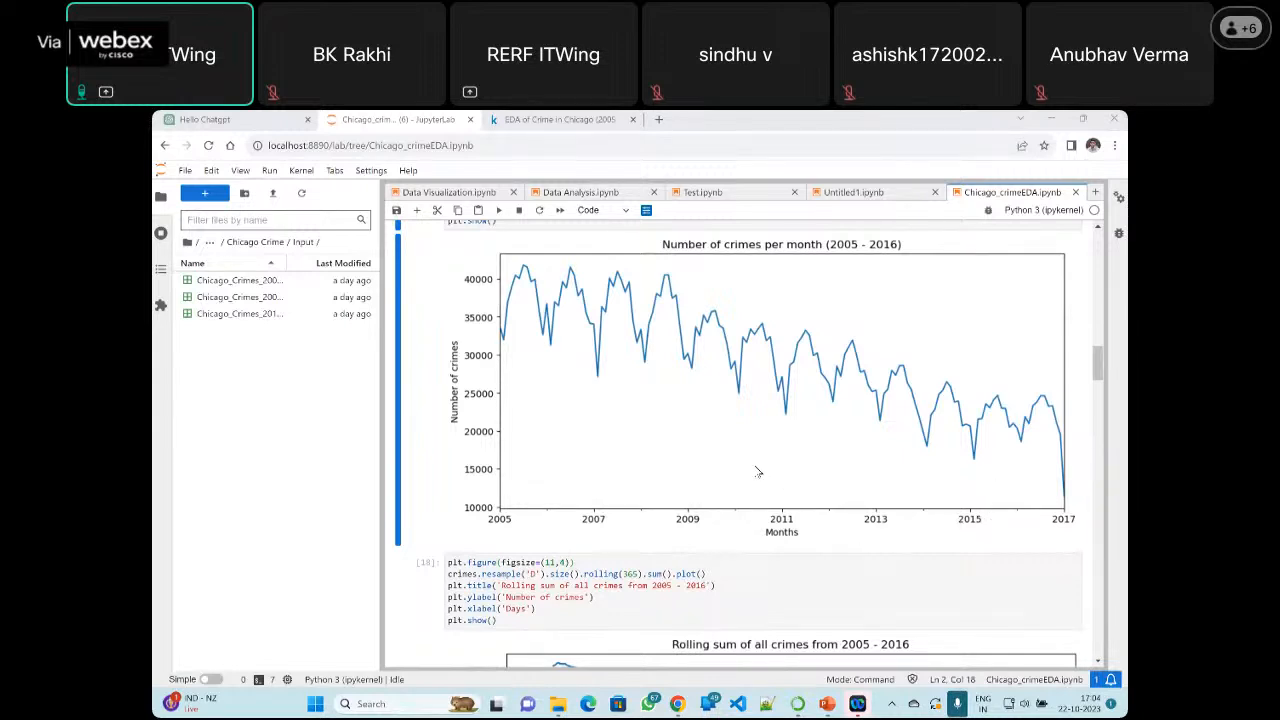
# Examine the rolling sum cell's resampling line, highlighting rolling(365) and its 365 window, and compare it with the monthly chart
pyautogui.scroll(-3, 747, 470)
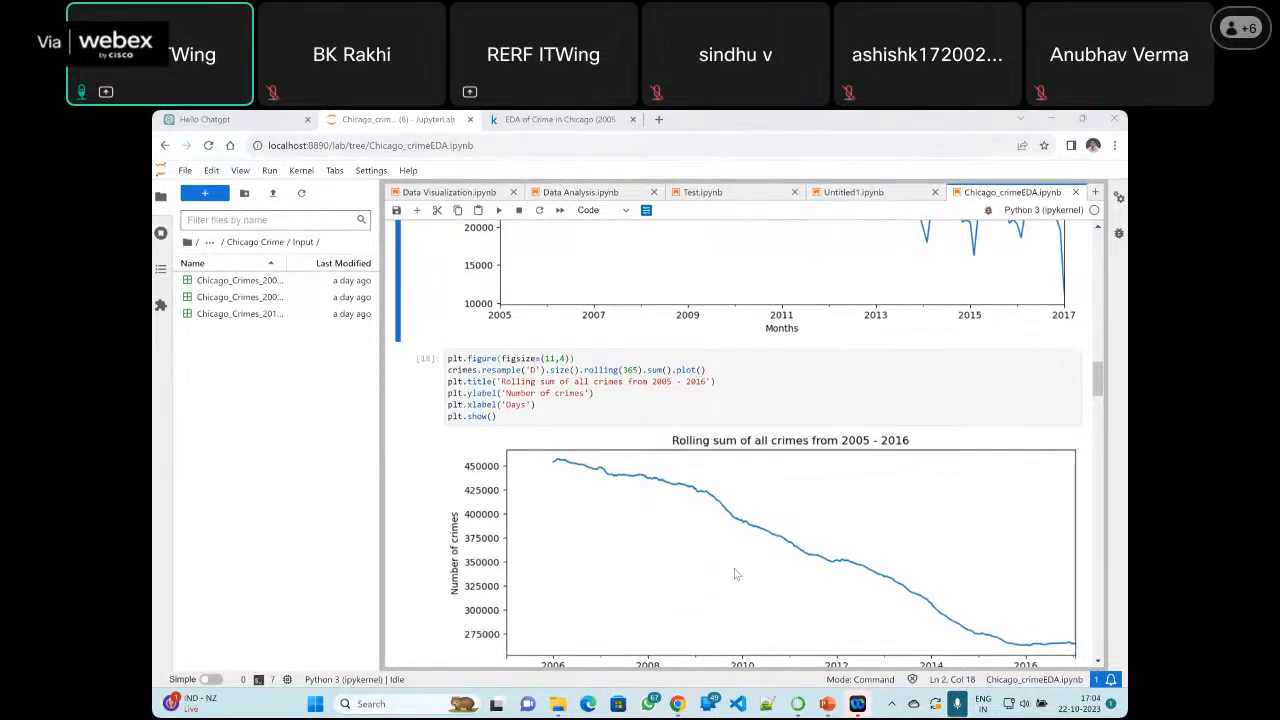
pyautogui.doubleClick(532, 370)
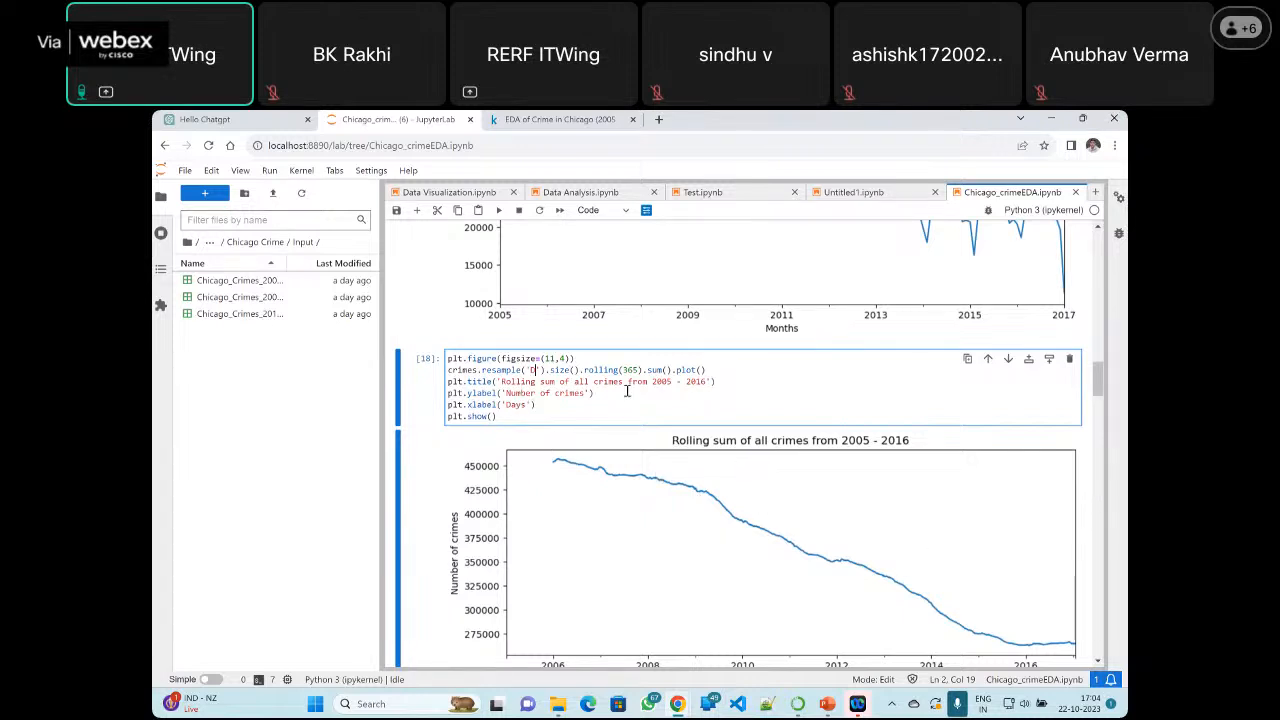
pyautogui.click(594, 370)
pyautogui.moveTo(615, 370)
pyautogui.mouseDown()
pyautogui.moveTo(645, 371)
pyautogui.moveTo(633, 372)
pyautogui.mouseUp()
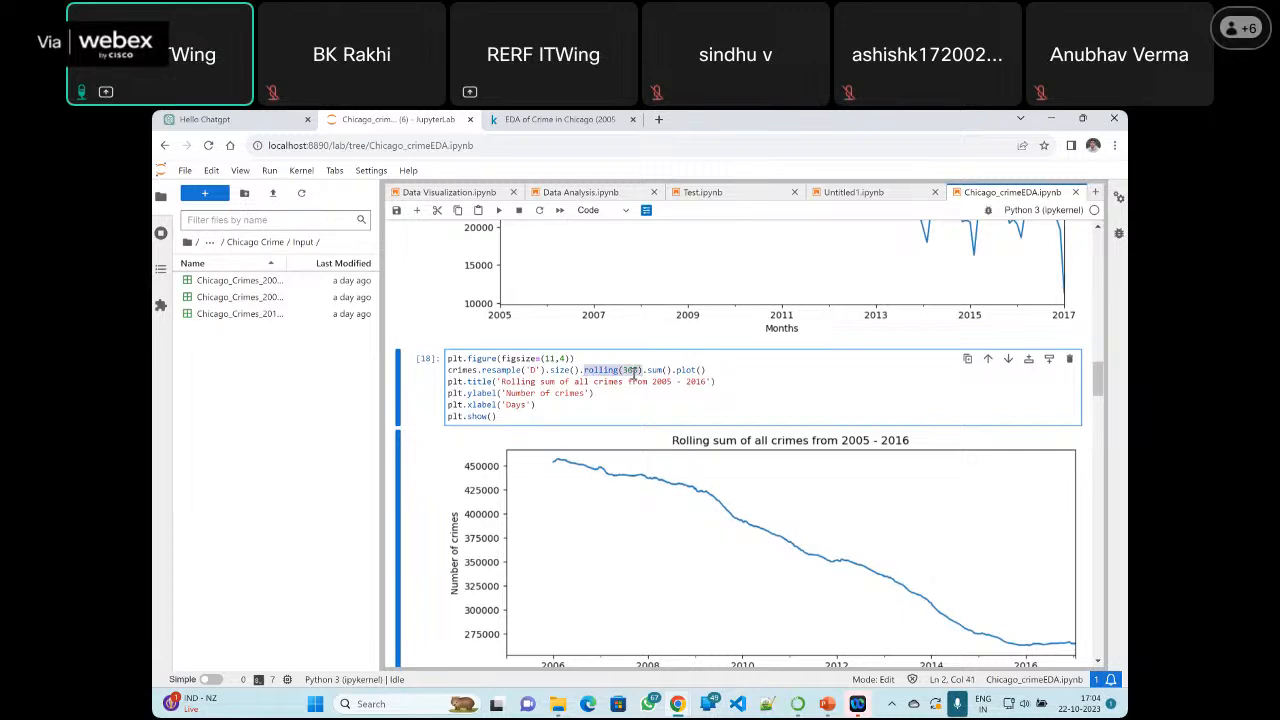
pyautogui.click(633, 371)
pyautogui.scroll(3, 667, 451)
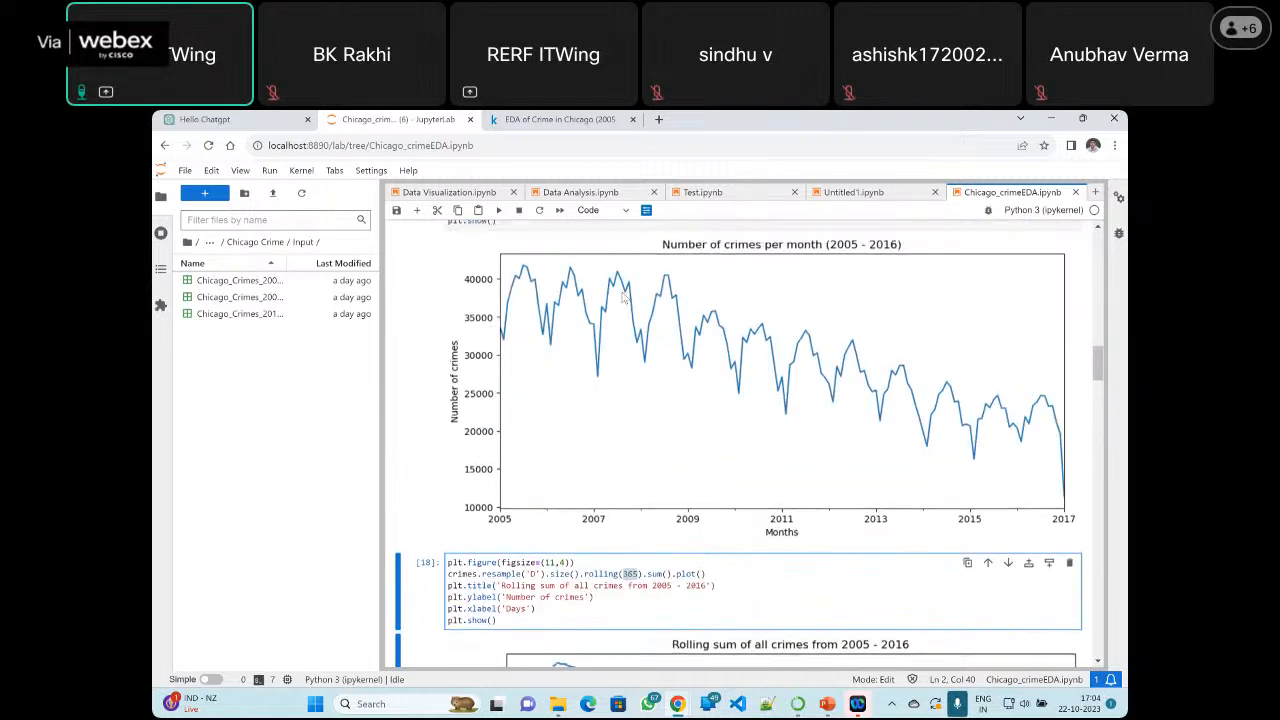
pyautogui.scroll(-3, 788, 469)
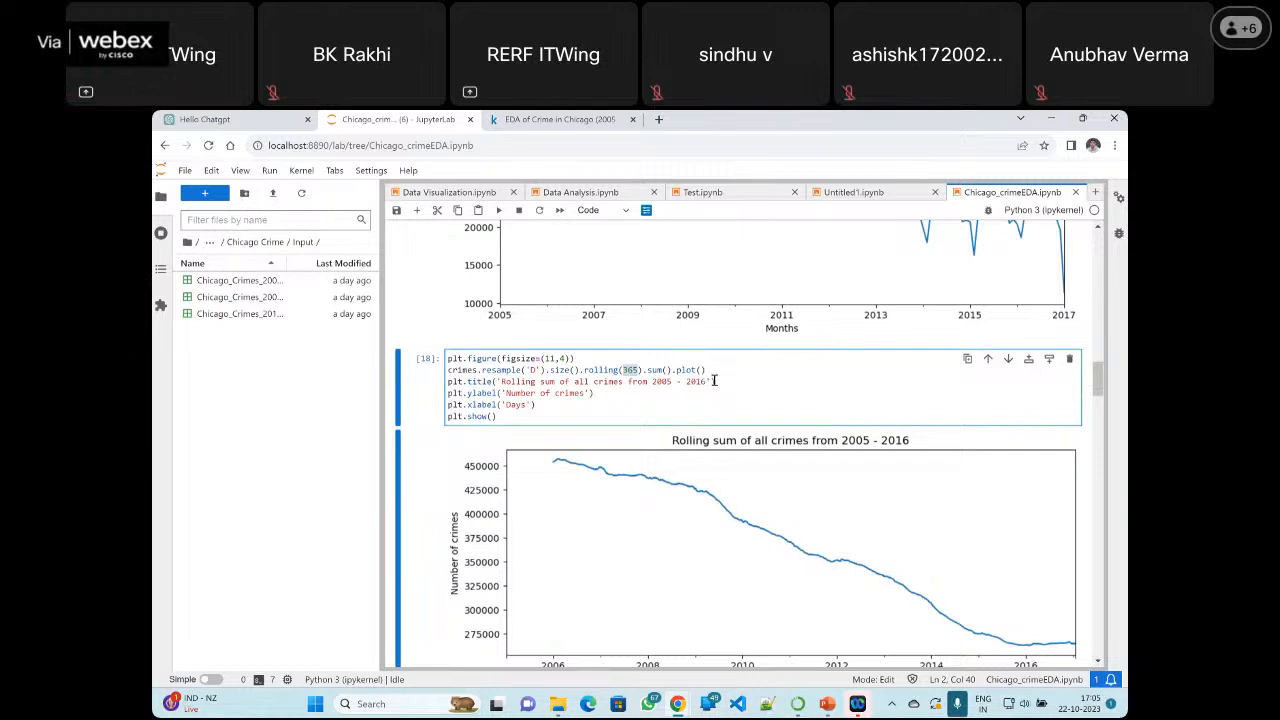
# Review the 'Rolling sum of all crimes from 2005 - 2016' chart, highlighting the code lines from plt.title to plt.show()
pyautogui.scroll(-3, 644, 408)
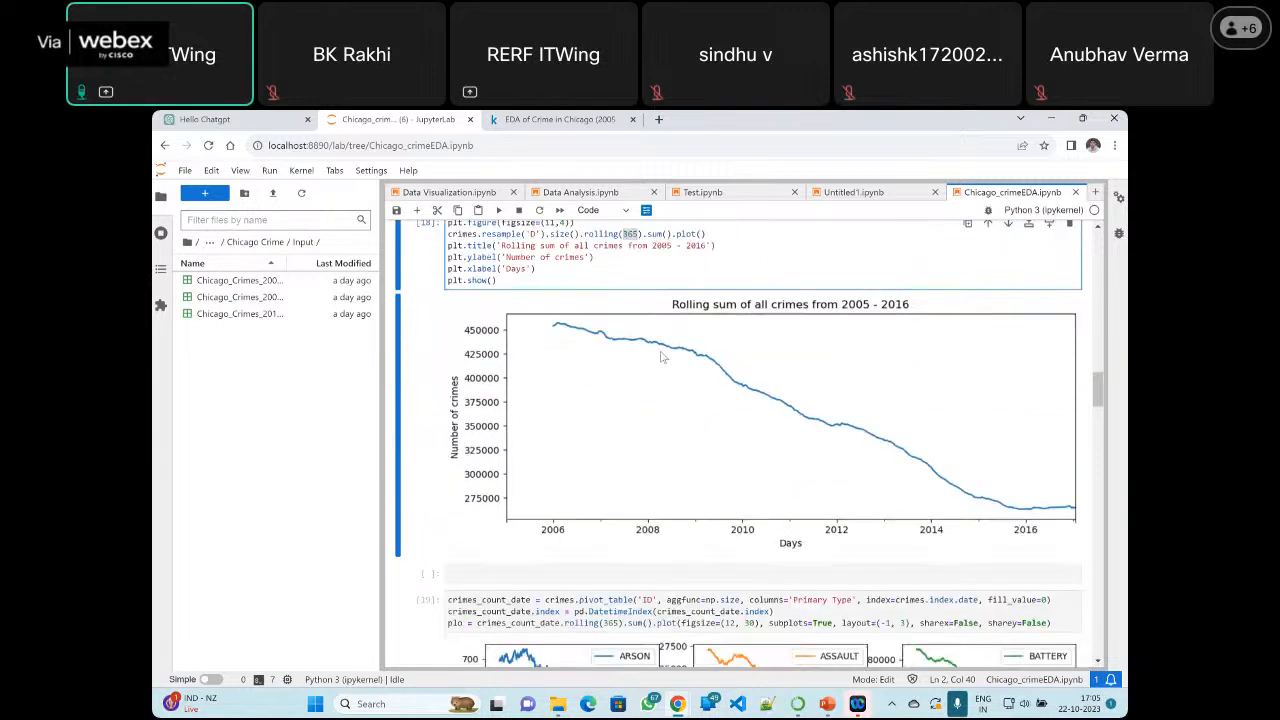
pyautogui.scroll(1, 490, 368)
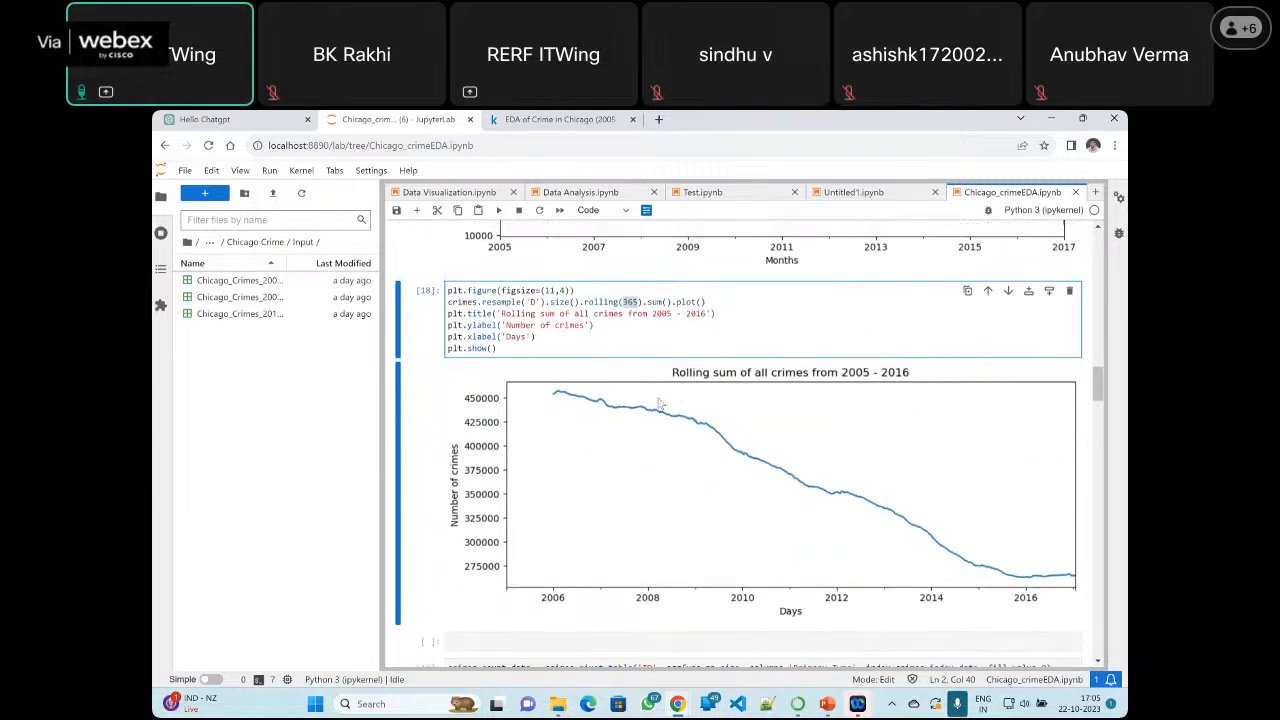
pyautogui.moveTo(500, 347); pyautogui.dragTo(449, 313)
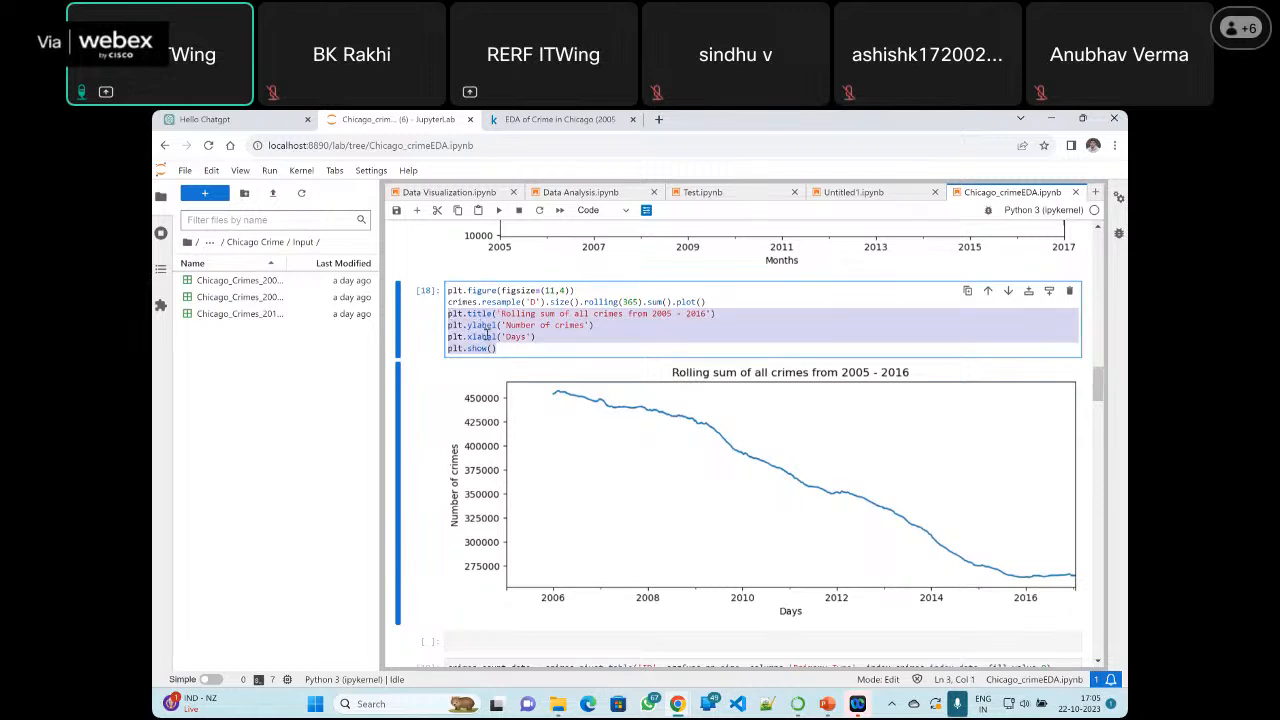
pyautogui.click(486, 336)
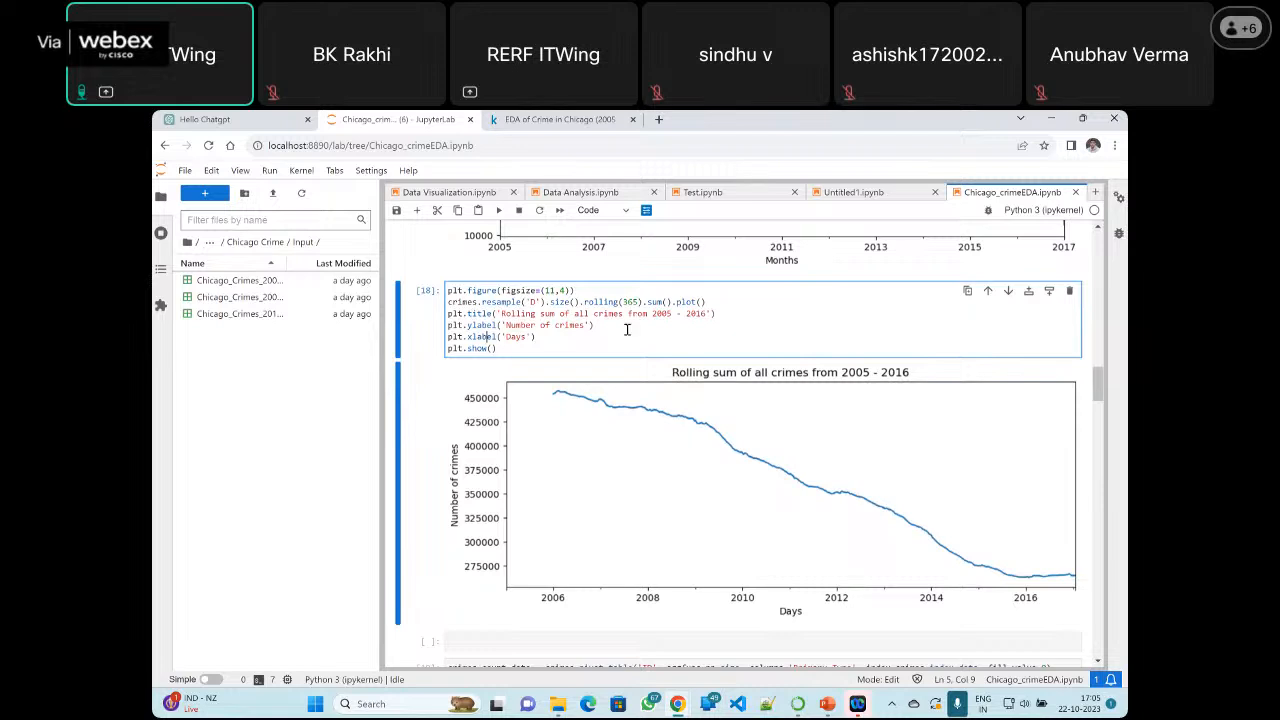
pyautogui.click(554, 340)
pyautogui.scroll(3, 680, 367)
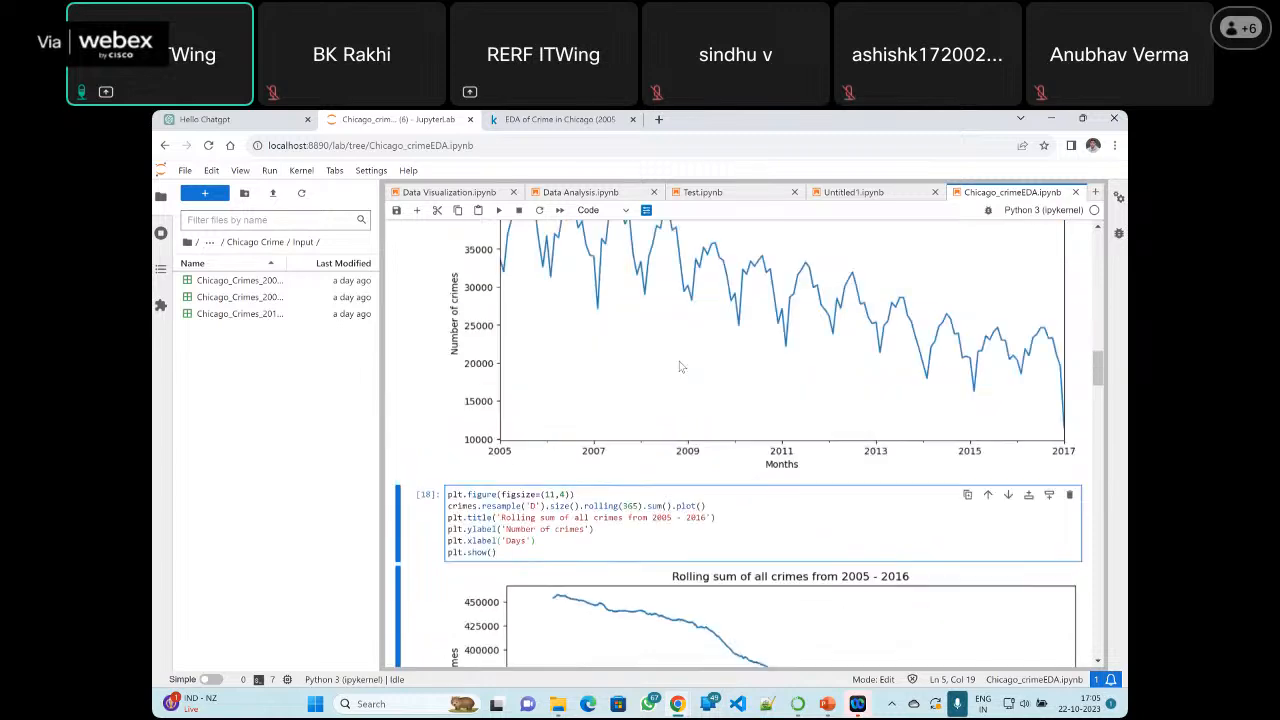
# Examine the crimes_count_date pivot table cell and its first rolling-sum subplots by Primary Type, from ARSON through DECEPTIVE PRACTICE
pyautogui.scroll(-10, 680, 367)
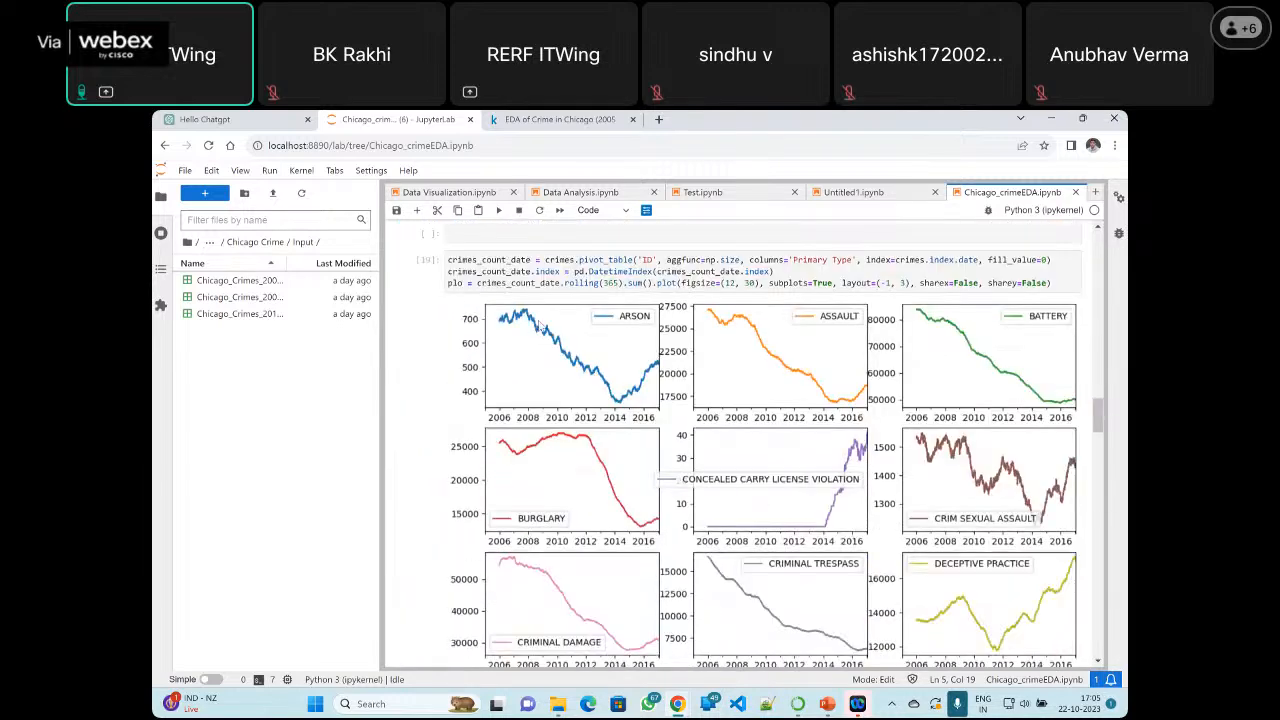
pyautogui.scroll(-2, 612, 344)
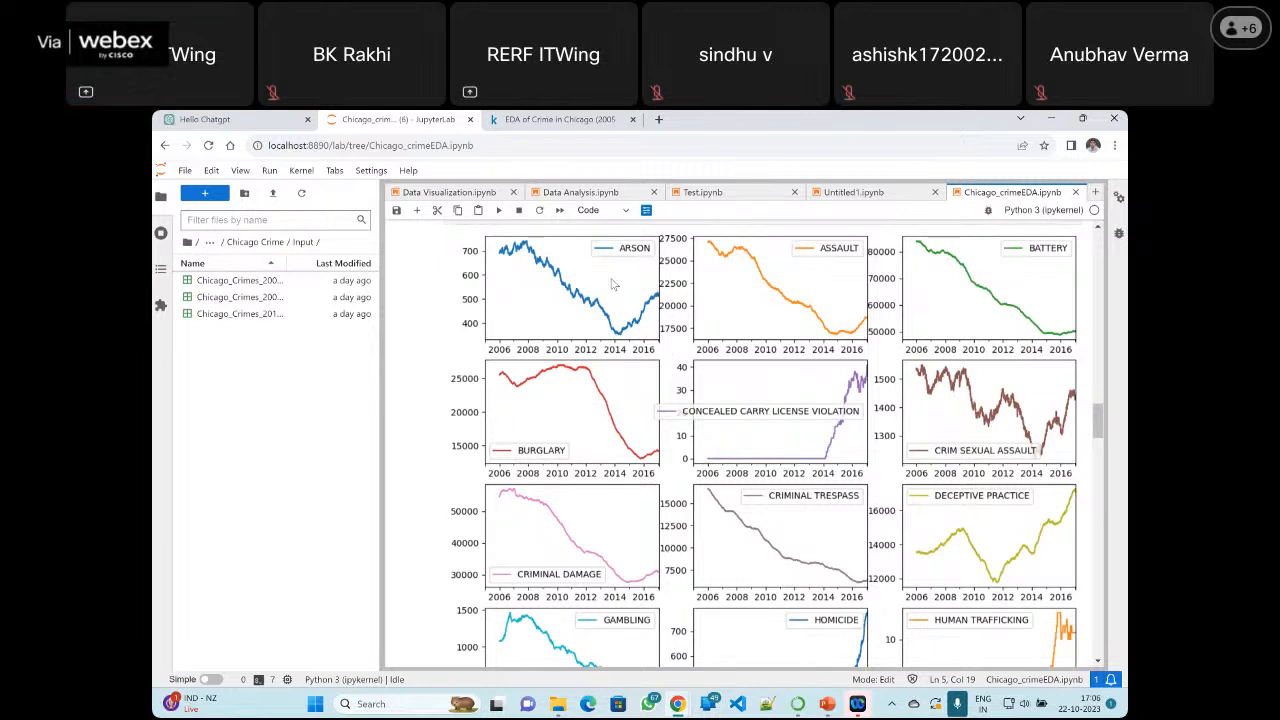
pyautogui.scroll(1, 614, 285)
pyautogui.scroll(-1, 624, 328)
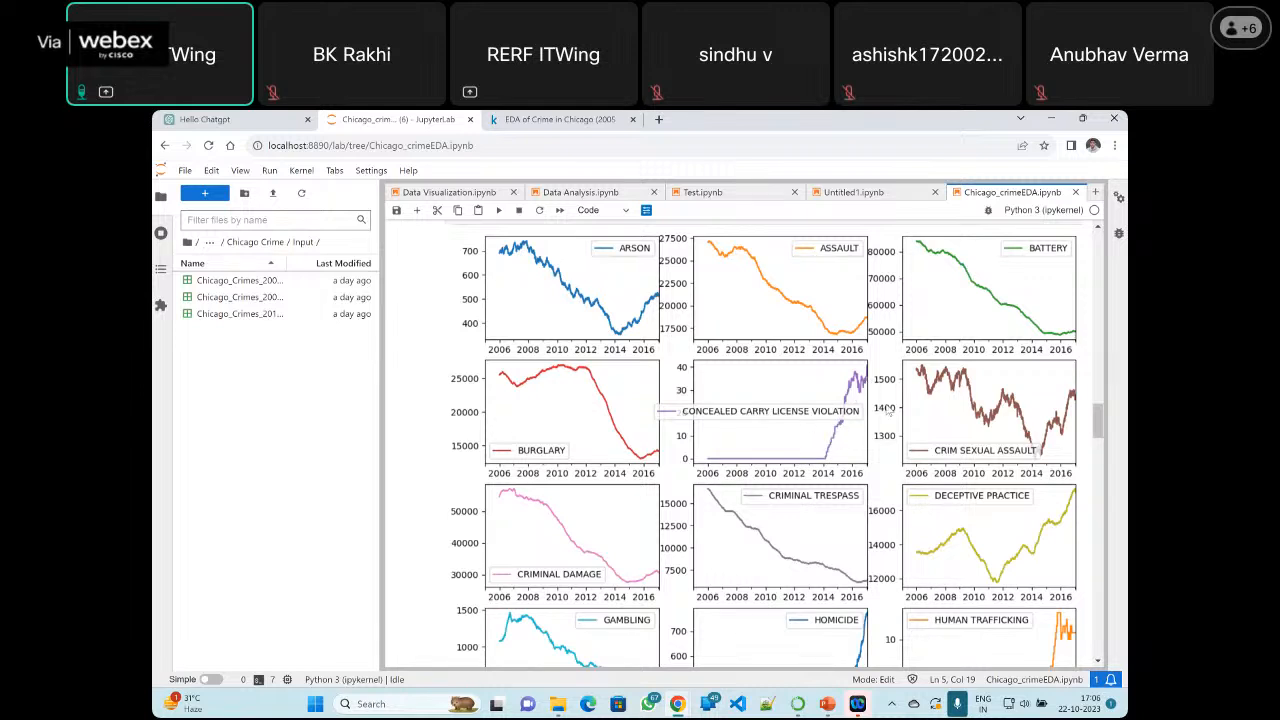
pyautogui.scroll(-1, 887, 410)
pyautogui.scroll(-1, 887, 410)
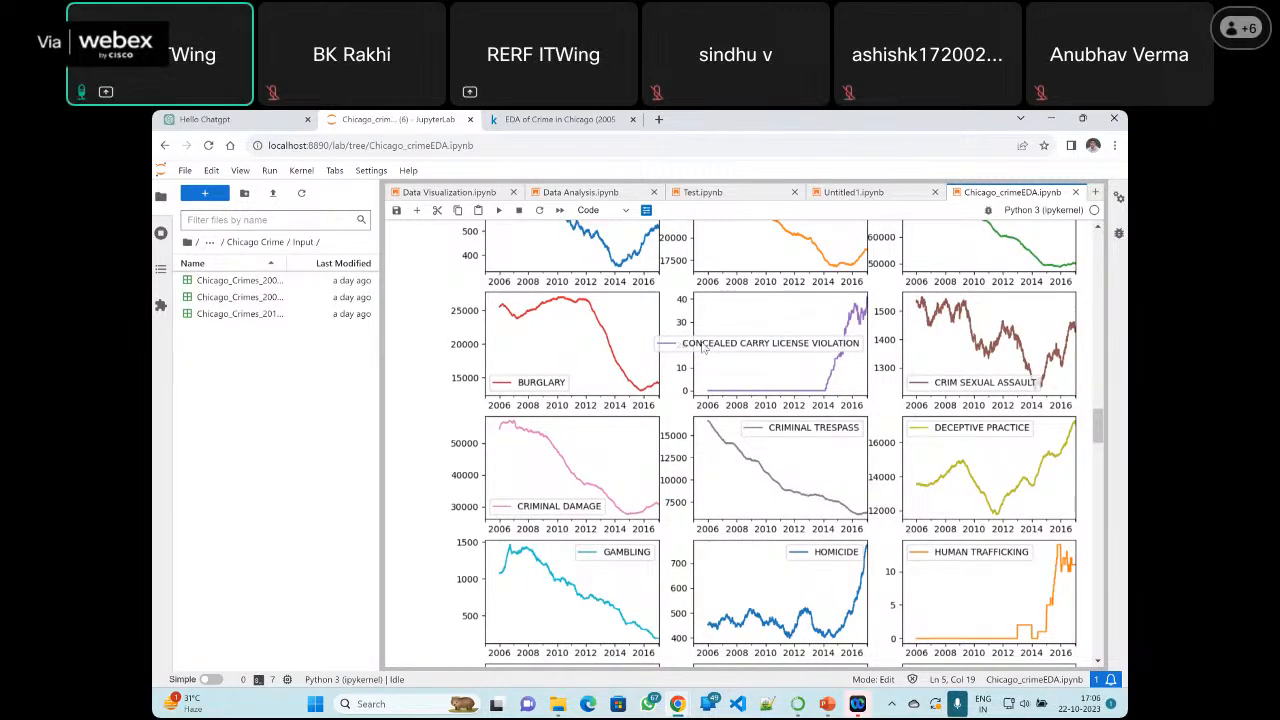
pyautogui.scroll(-3, 703, 346)
pyautogui.scroll(1, 668, 358)
pyautogui.scroll(-1, 668, 358)
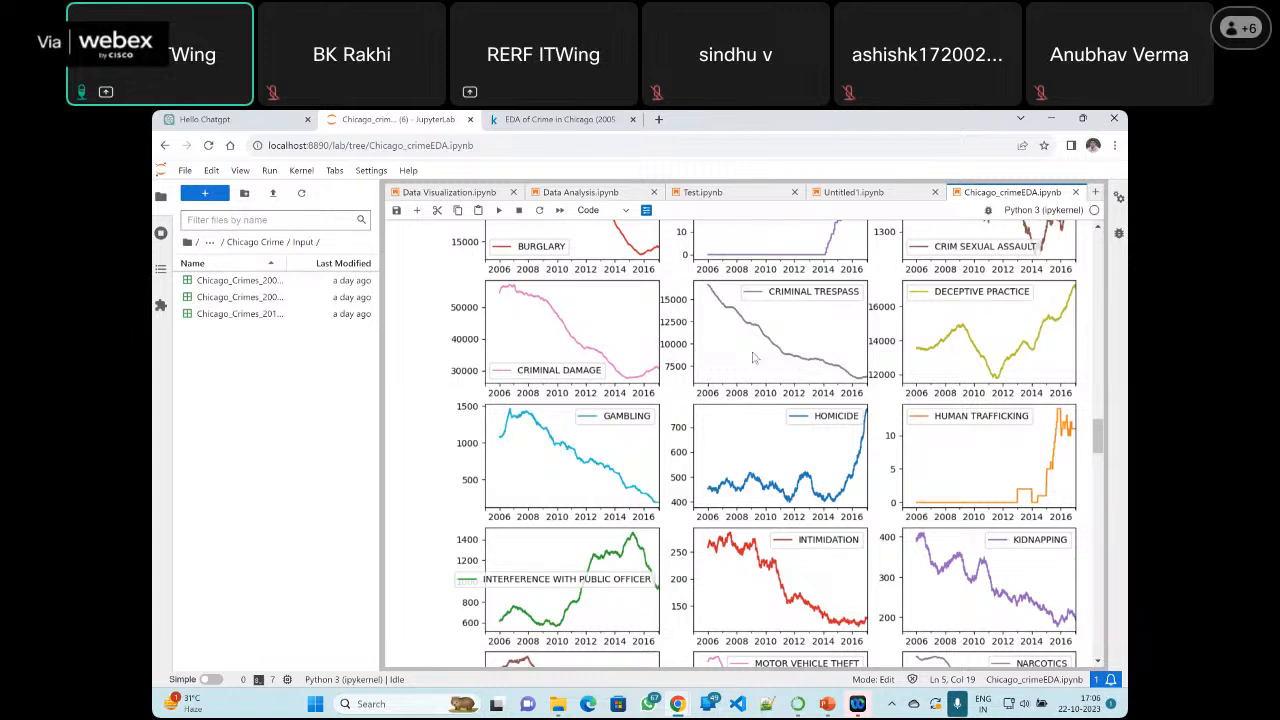
# Examine the remaining crime type subplots, from GAMBLING and HOMICIDE through WEAPONS VIOLATION
pyautogui.scroll(-1, 775, 360)
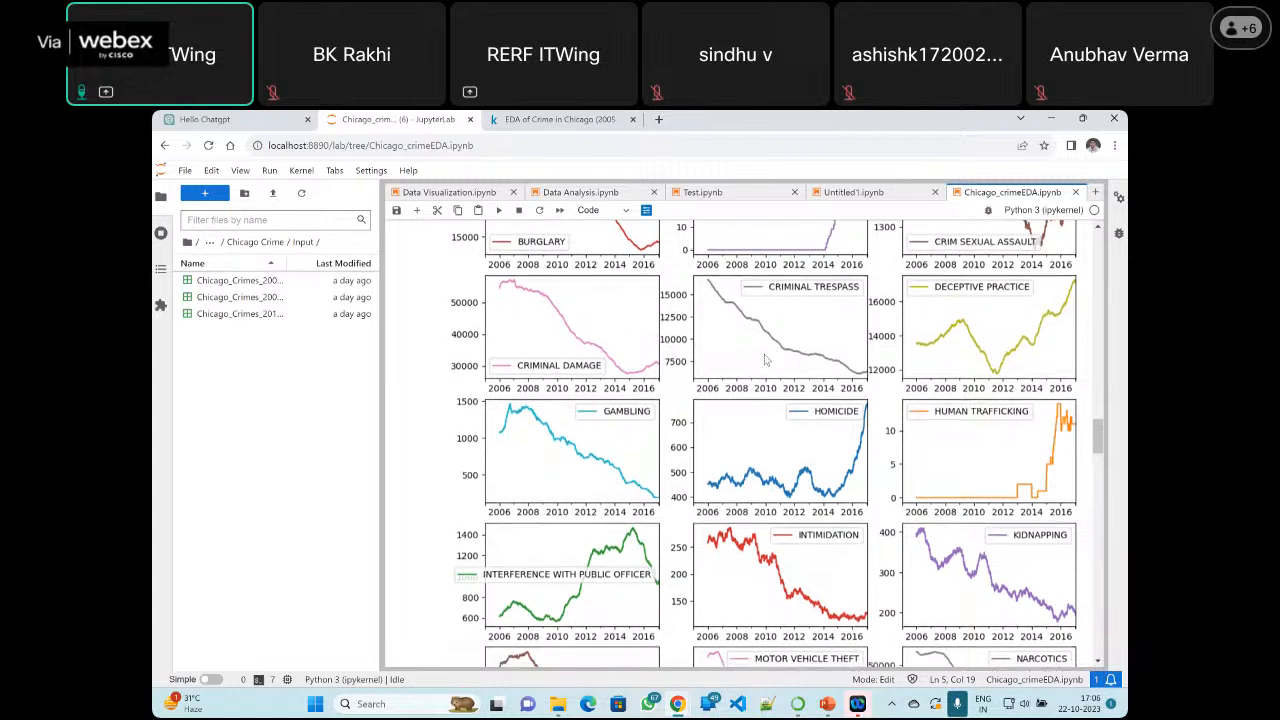
pyautogui.scroll(-1, 754, 364)
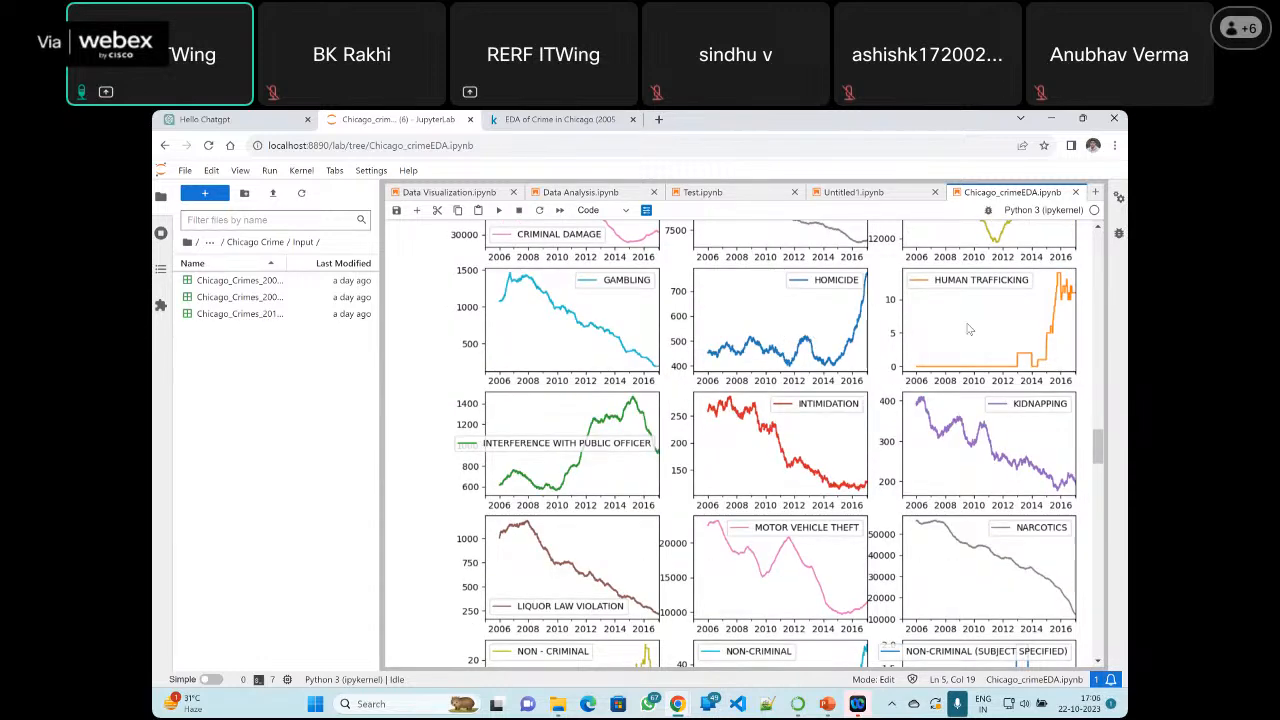
pyautogui.scroll(-1, 937, 339)
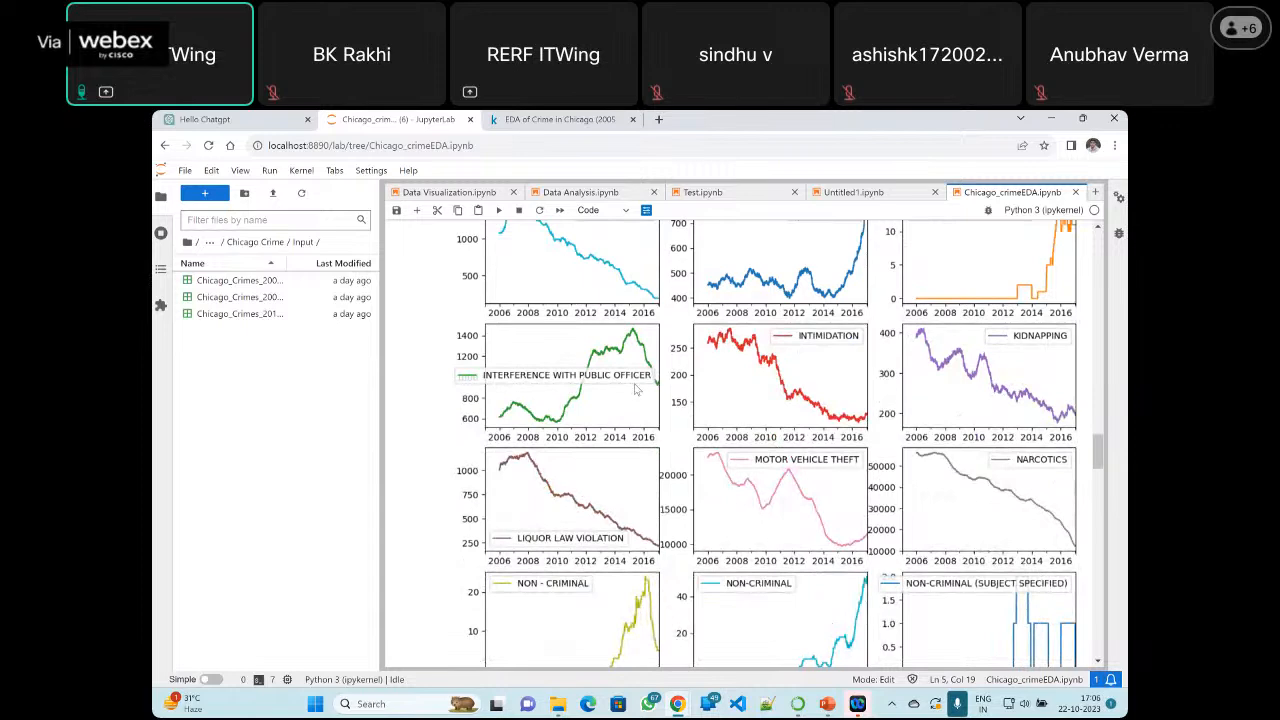
pyautogui.scroll(-1, 634, 385)
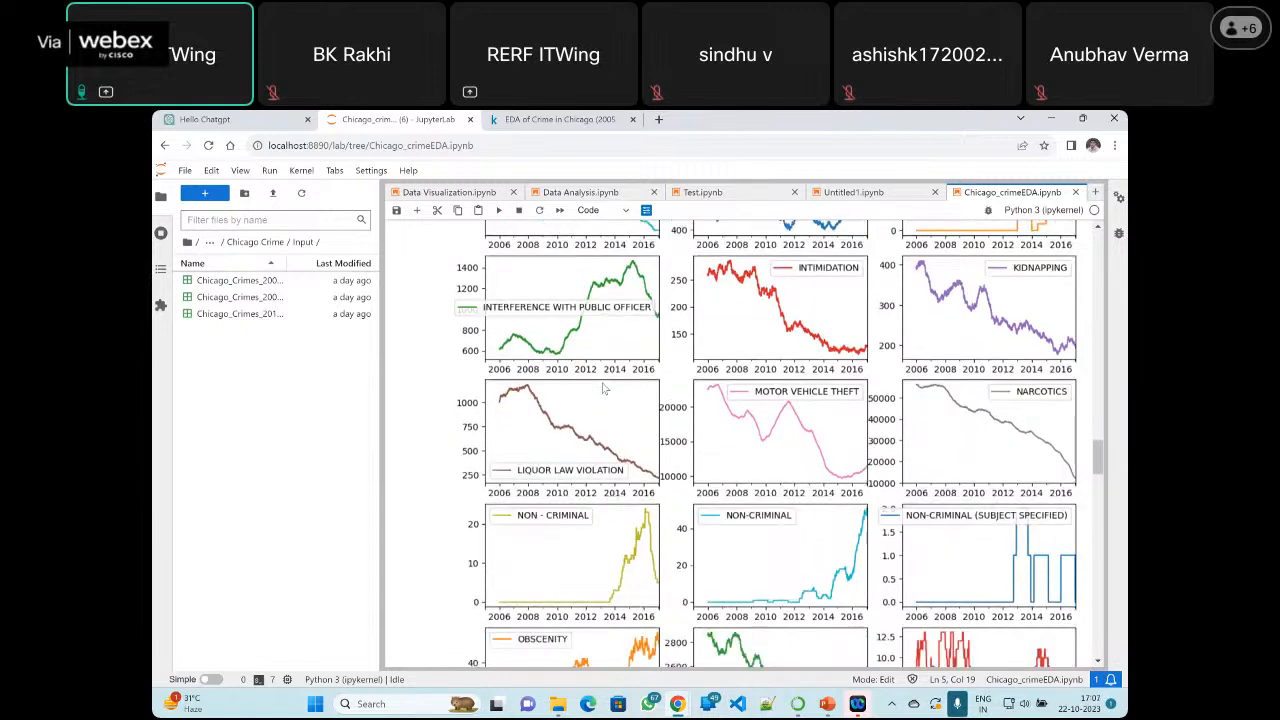
pyautogui.scroll(-2, 630, 376)
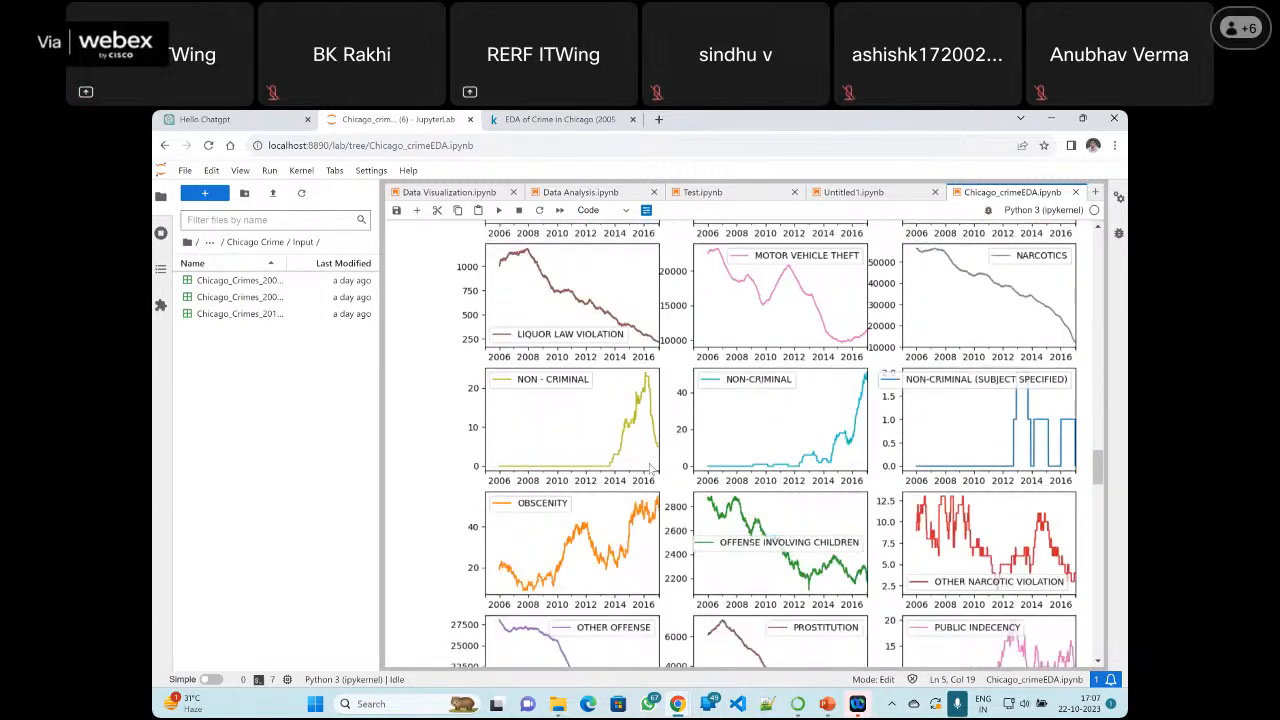
pyautogui.scroll(-3, 615, 369)
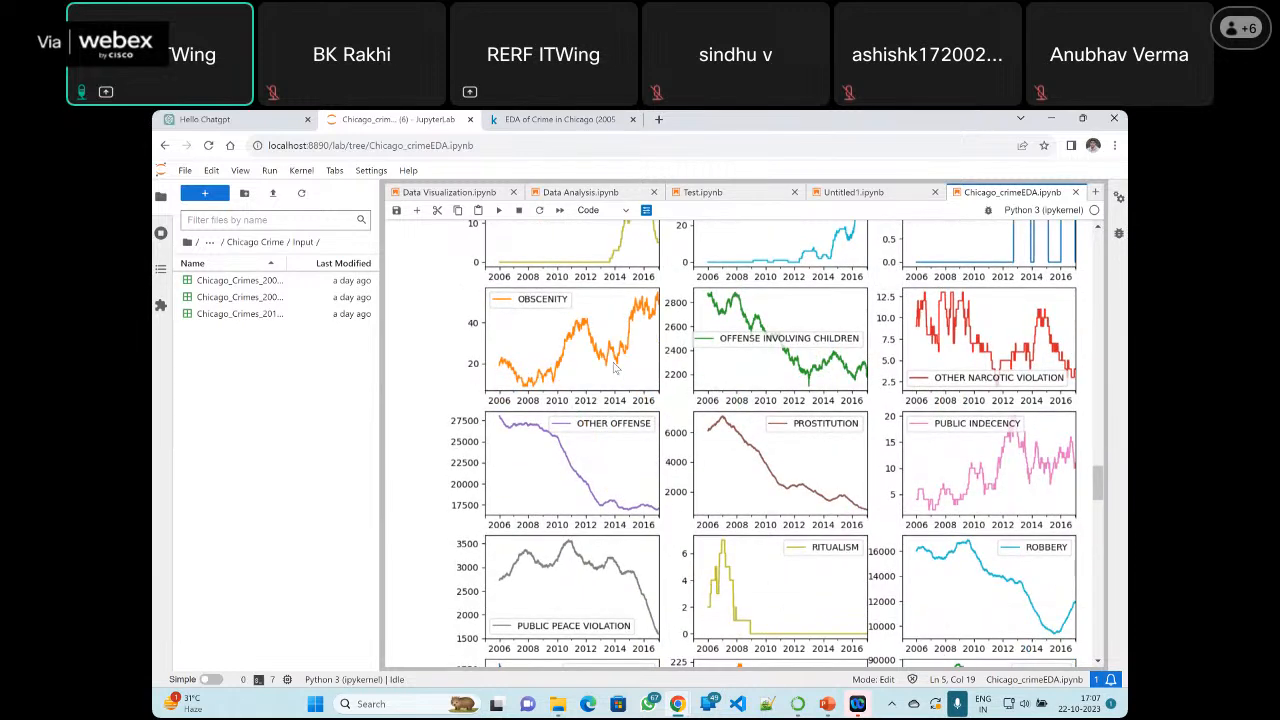
pyautogui.scroll(-2, 615, 369)
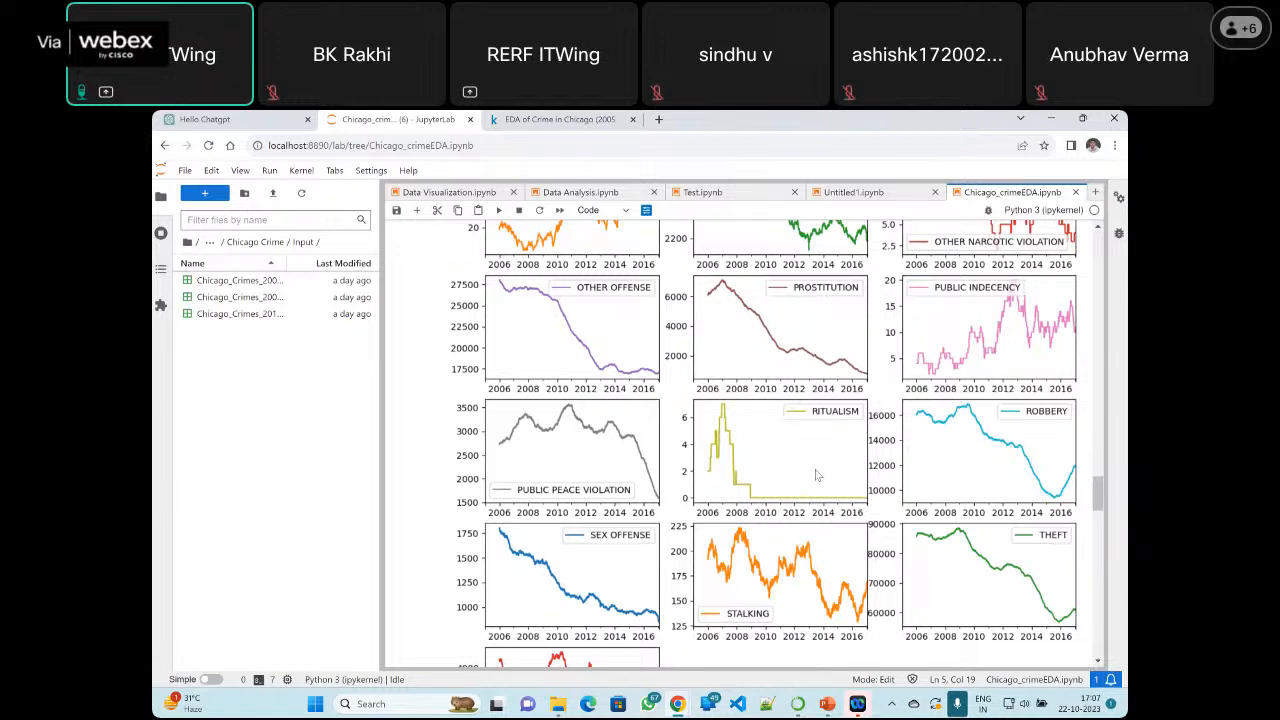
pyautogui.scroll(-3, 816, 476)
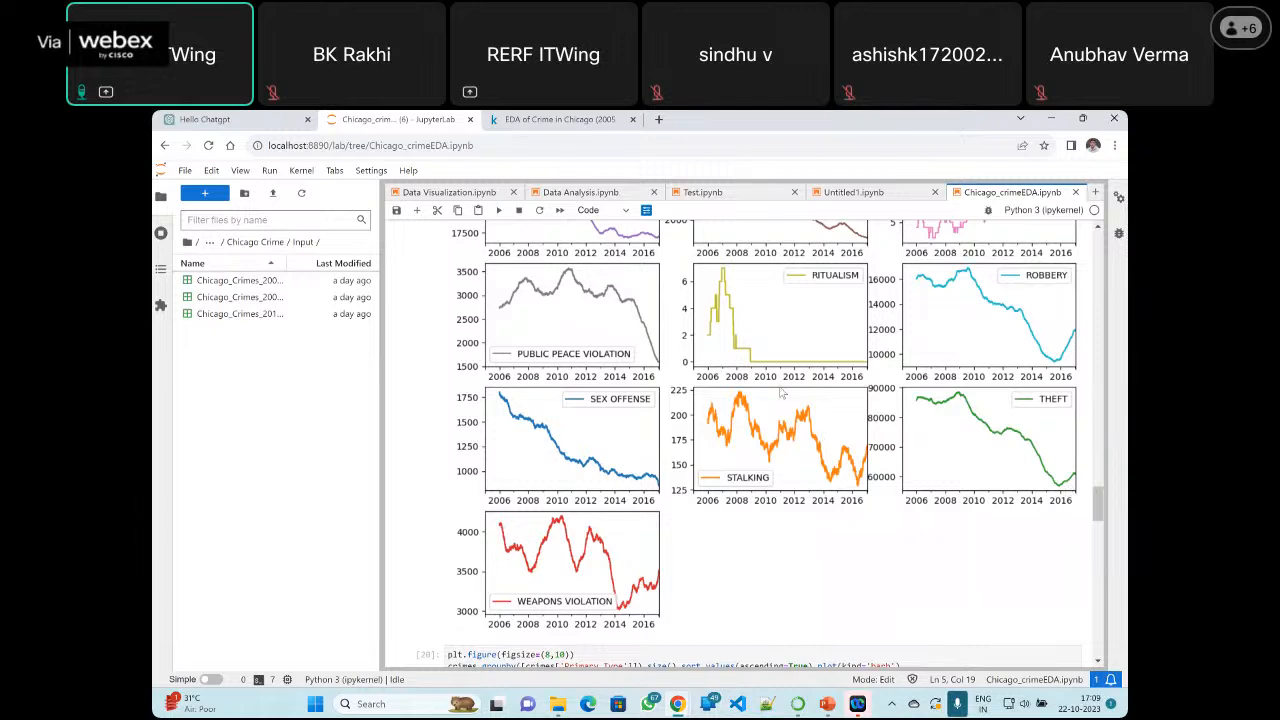
# Return to the crimes_count_date pivot table cell and highlight pivot_table, the crimes dataframe and its 'ID' argument
pyautogui.scroll(-3, 781, 393)
pyautogui.scroll(4, 786, 368)
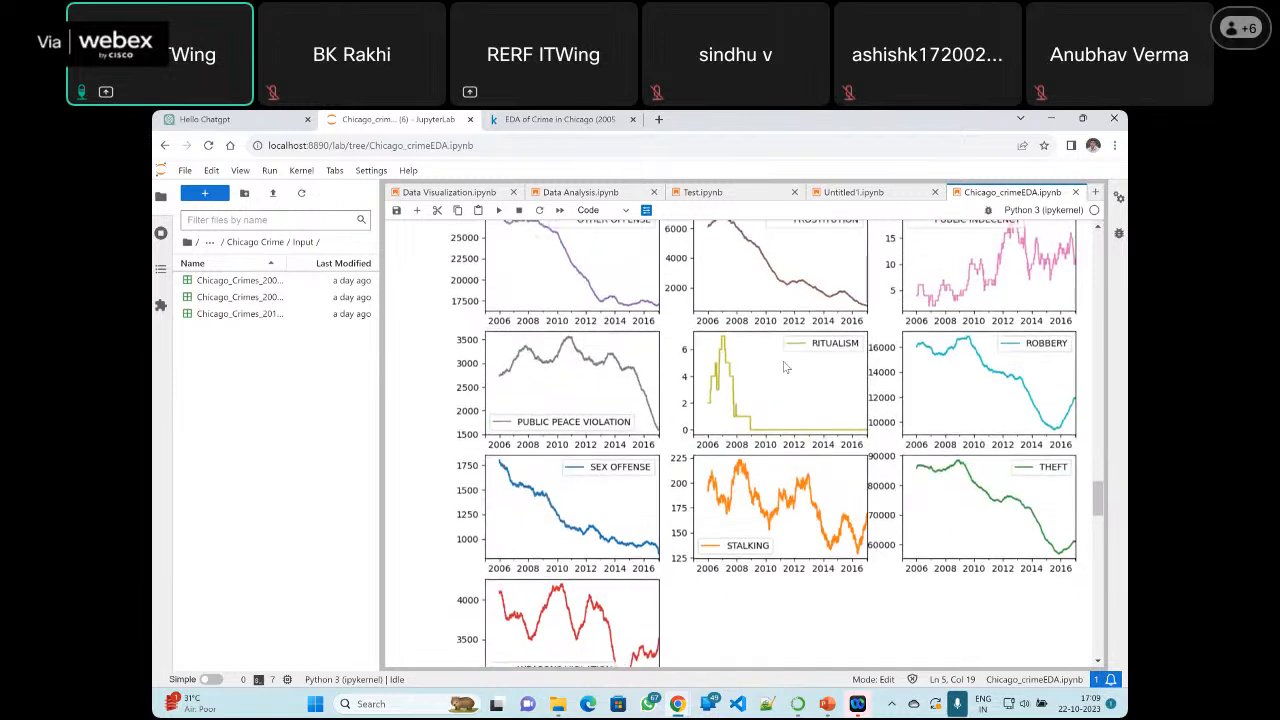
pyautogui.scroll(5, 786, 368)
pyautogui.scroll(5, 785, 368)
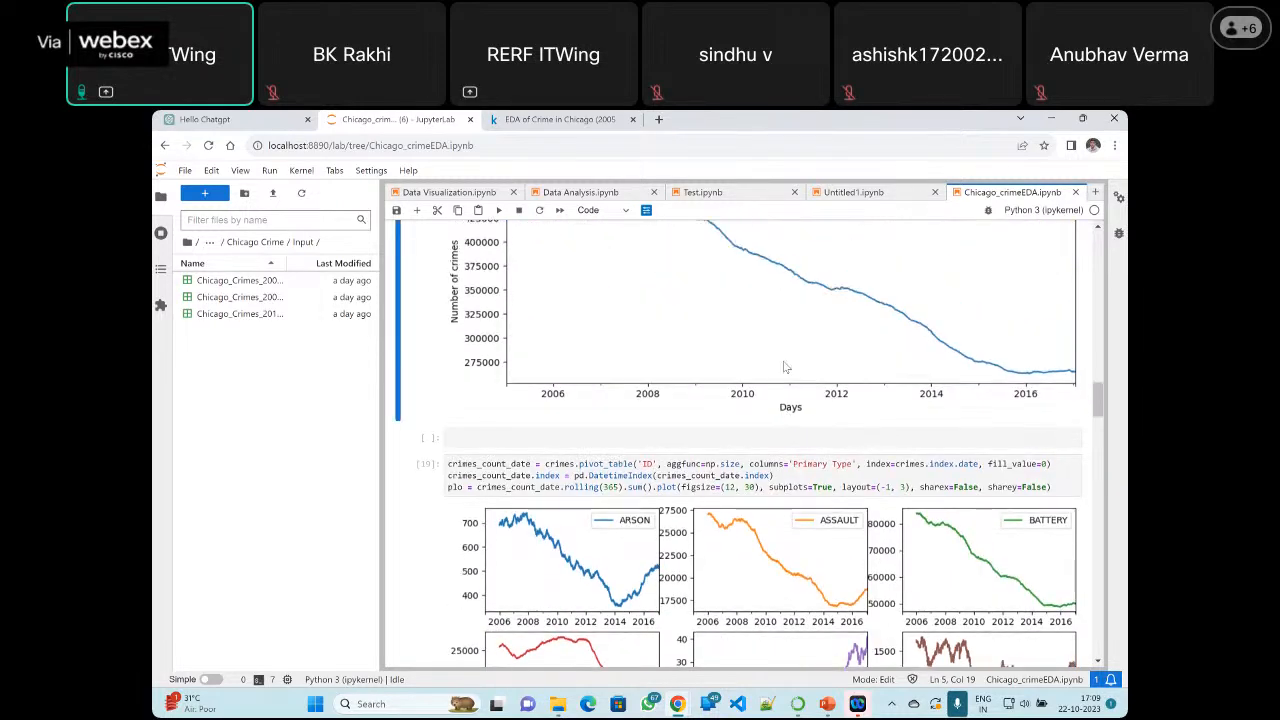
pyautogui.scroll(-1, 799, 346)
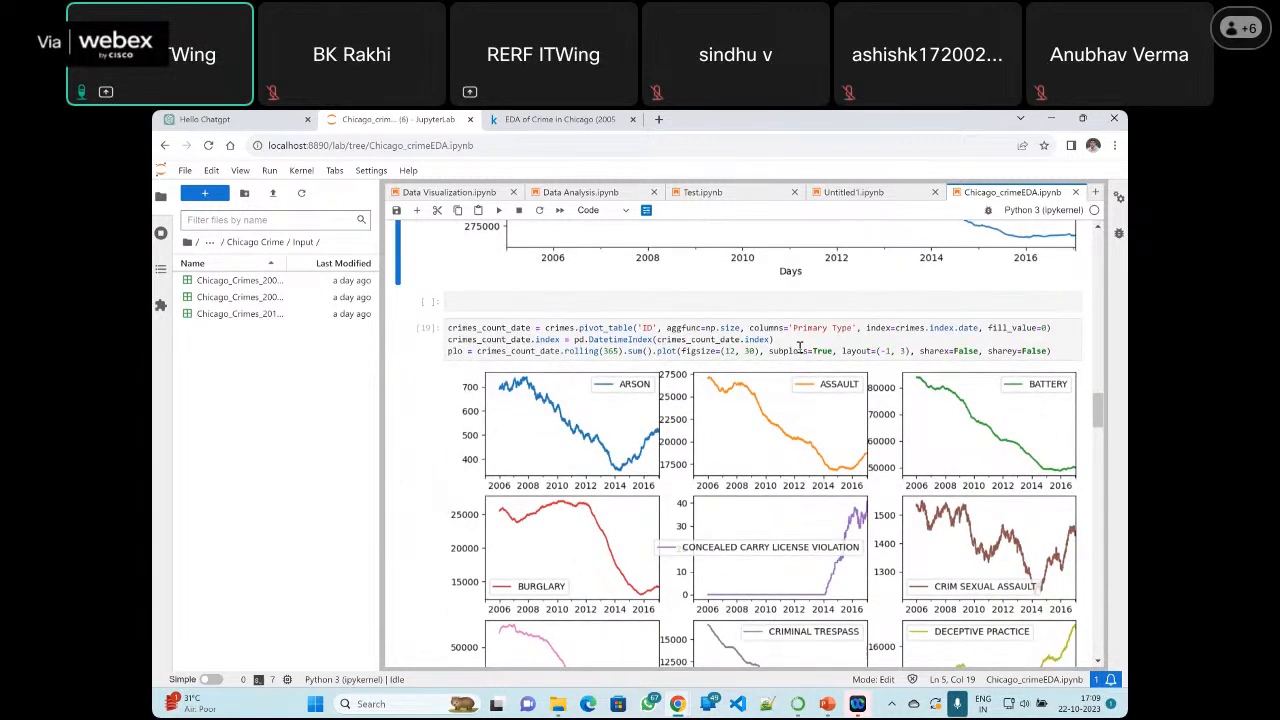
pyautogui.click(799, 346)
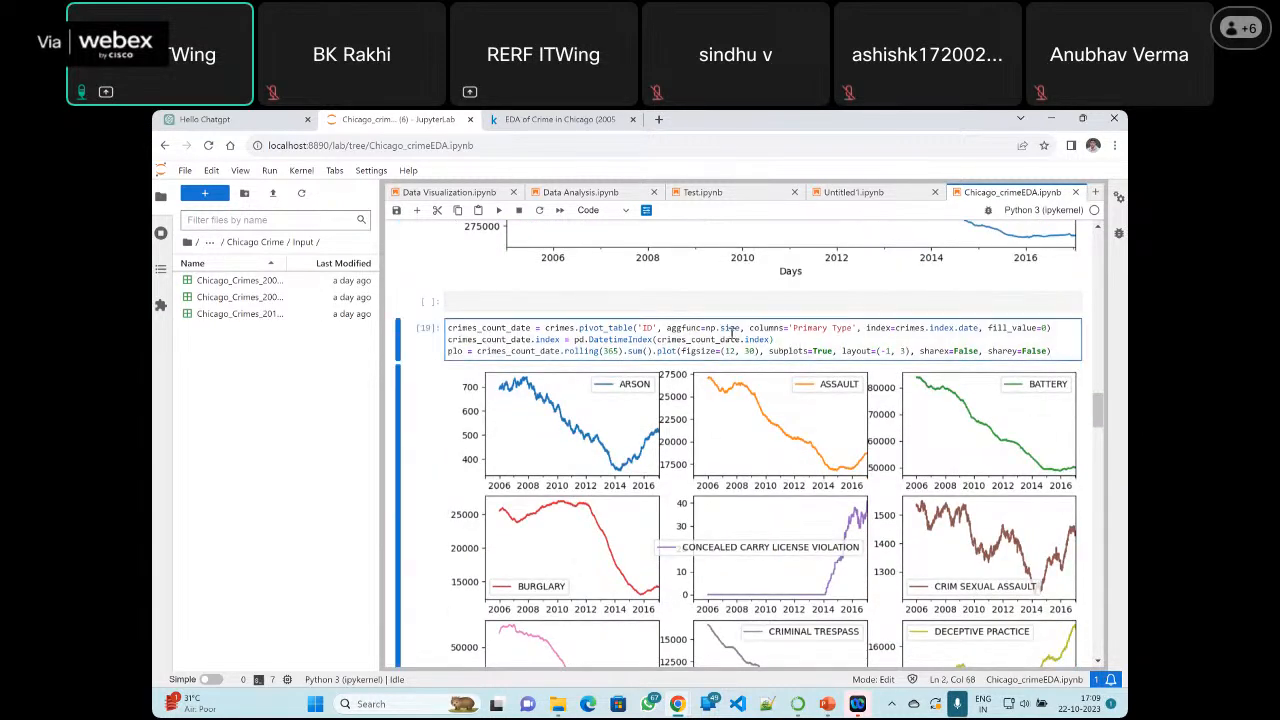
pyautogui.click(579, 330)
pyautogui.moveTo(579, 330); pyautogui.dragTo(634, 328)
pyautogui.doubleClick(557, 329)
pyautogui.moveTo(640, 328); pyautogui.dragTo(658, 328)
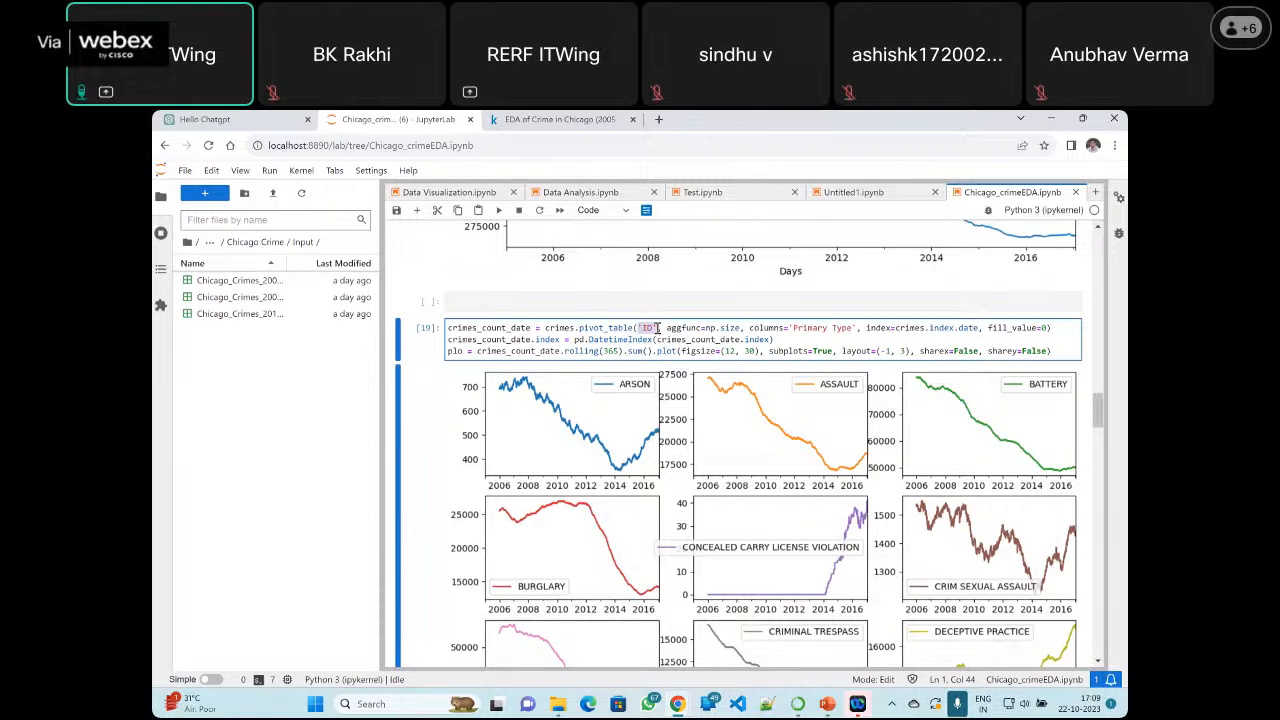
# Highlight the remaining pivot table arguments: np.size, 'Primary Type', crimes.index.date and the fill_value of 0
pyautogui.doubleClick(711, 329)
pyautogui.doubleClick(731, 328)
pyautogui.moveTo(726, 327); pyautogui.dragTo(707, 328)
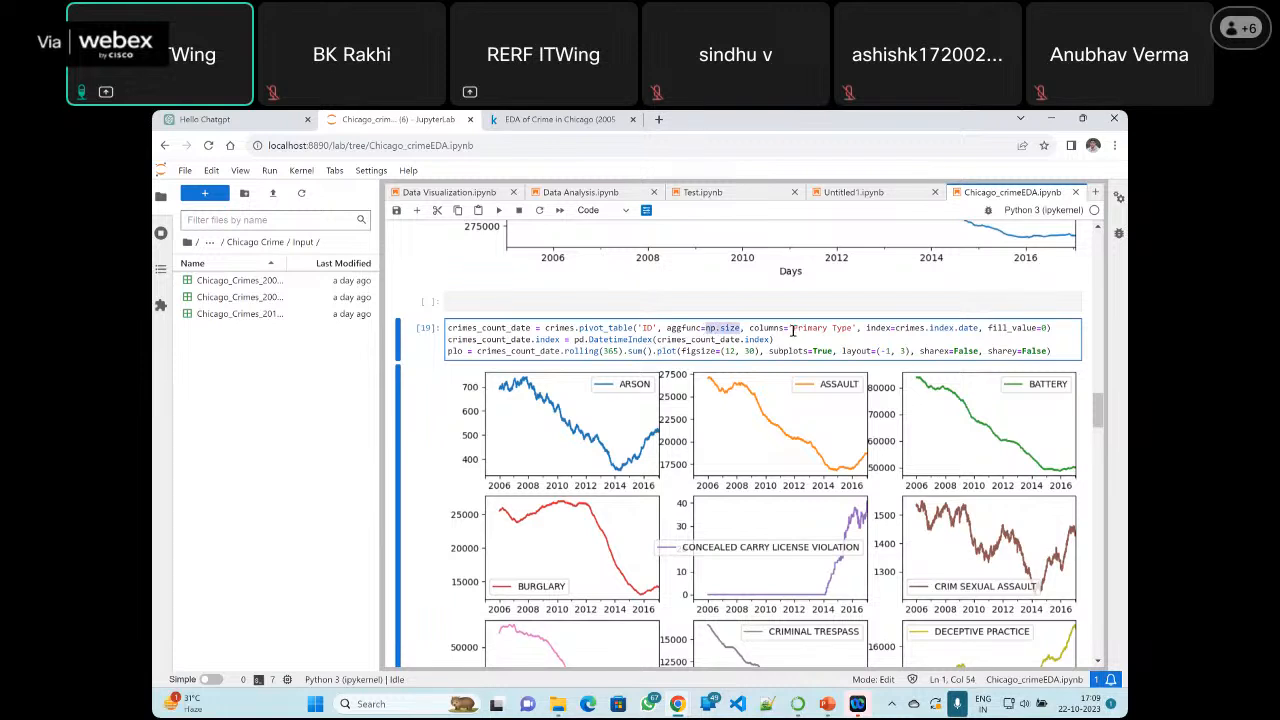
pyautogui.moveTo(794, 328); pyautogui.dragTo(853, 330)
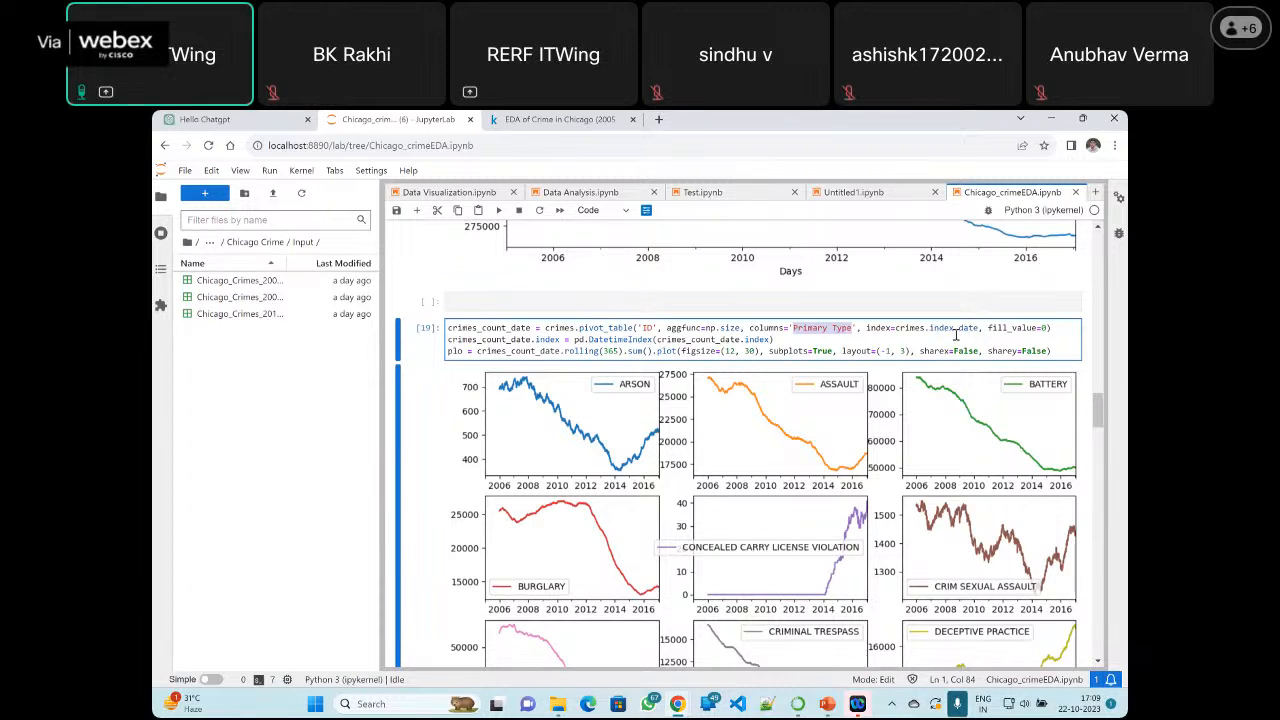
pyautogui.moveTo(979, 330); pyautogui.dragTo(896, 329)
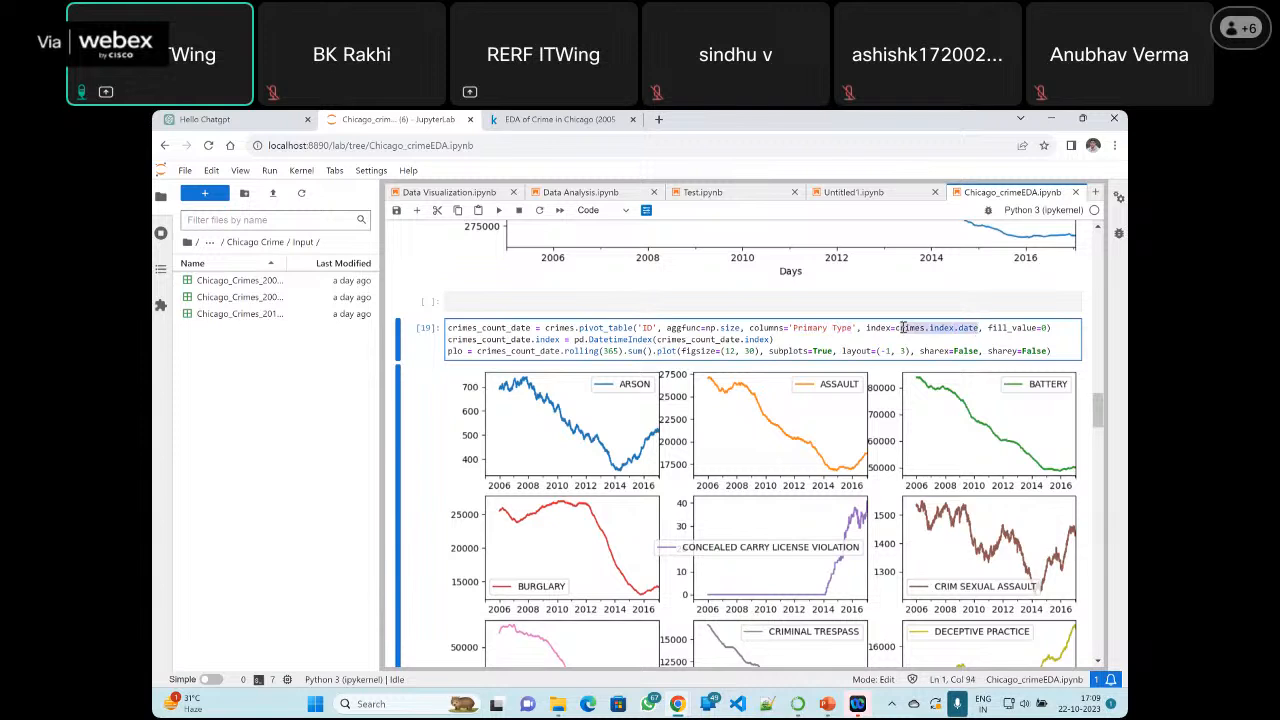
pyautogui.click(1012, 328)
pyautogui.click(1047, 329)
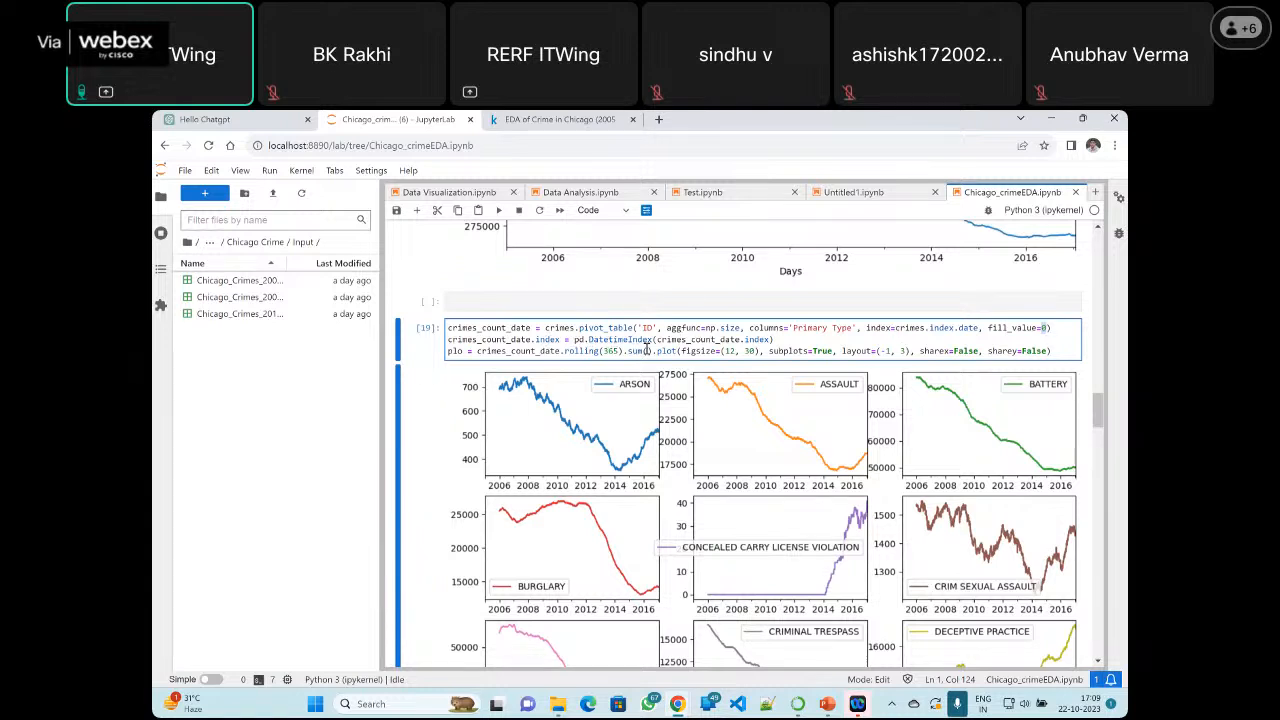
# Examine the index conversion line, highlighting crimes_count_date.index and the pd.DatetimeIndex(crimes_count_date.index) expression
pyautogui.moveTo(560, 340); pyautogui.dragTo(447, 340)
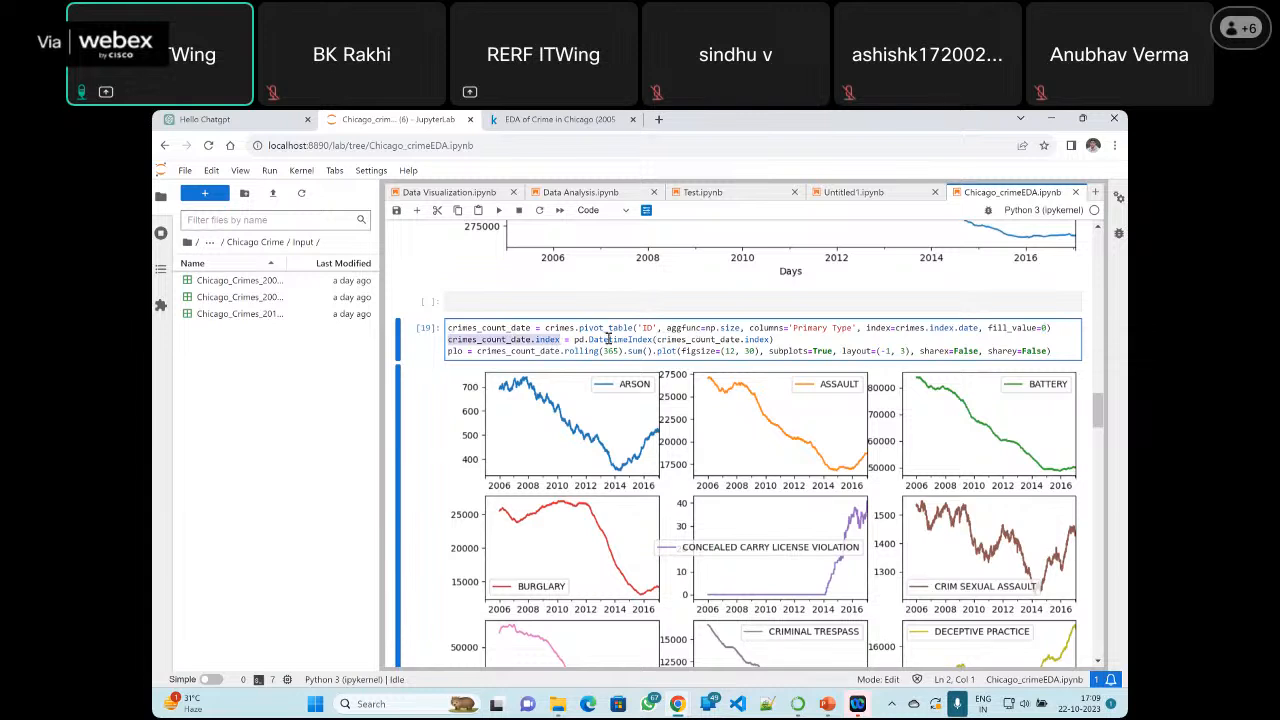
pyautogui.click(575, 340)
pyautogui.moveTo(598, 340); pyautogui.dragTo(772, 340)
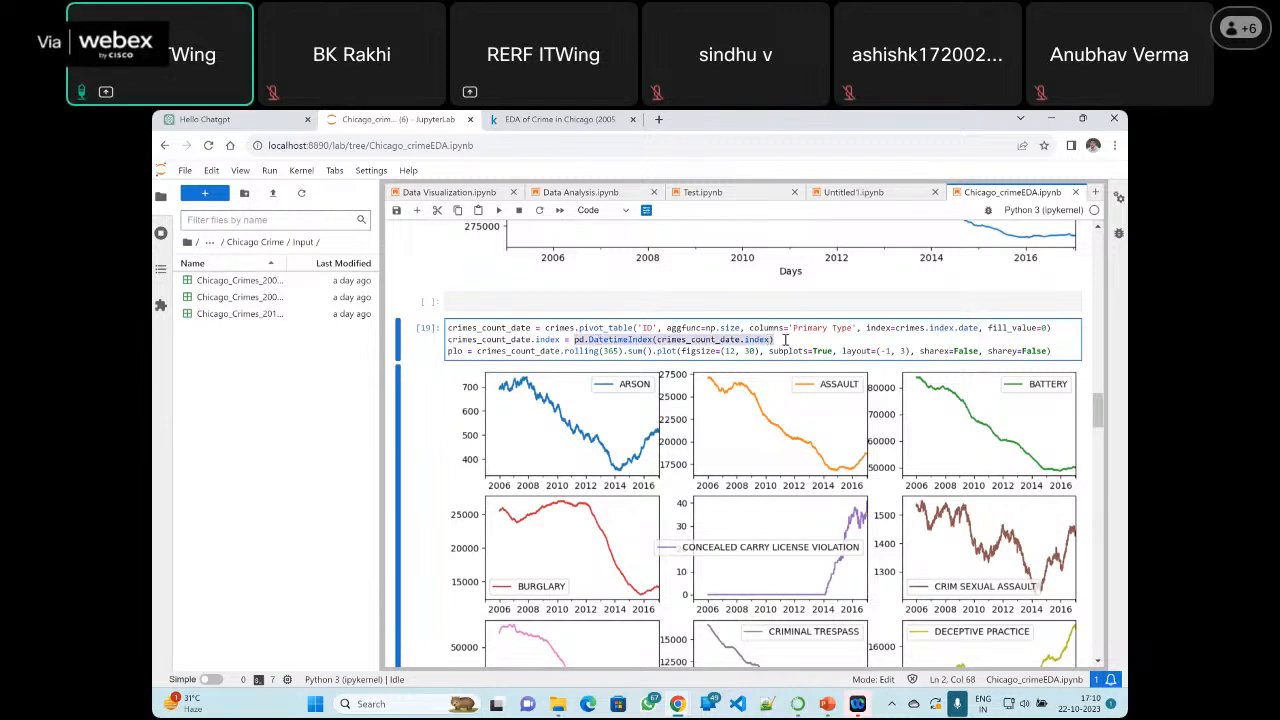
pyautogui.click(786, 340)
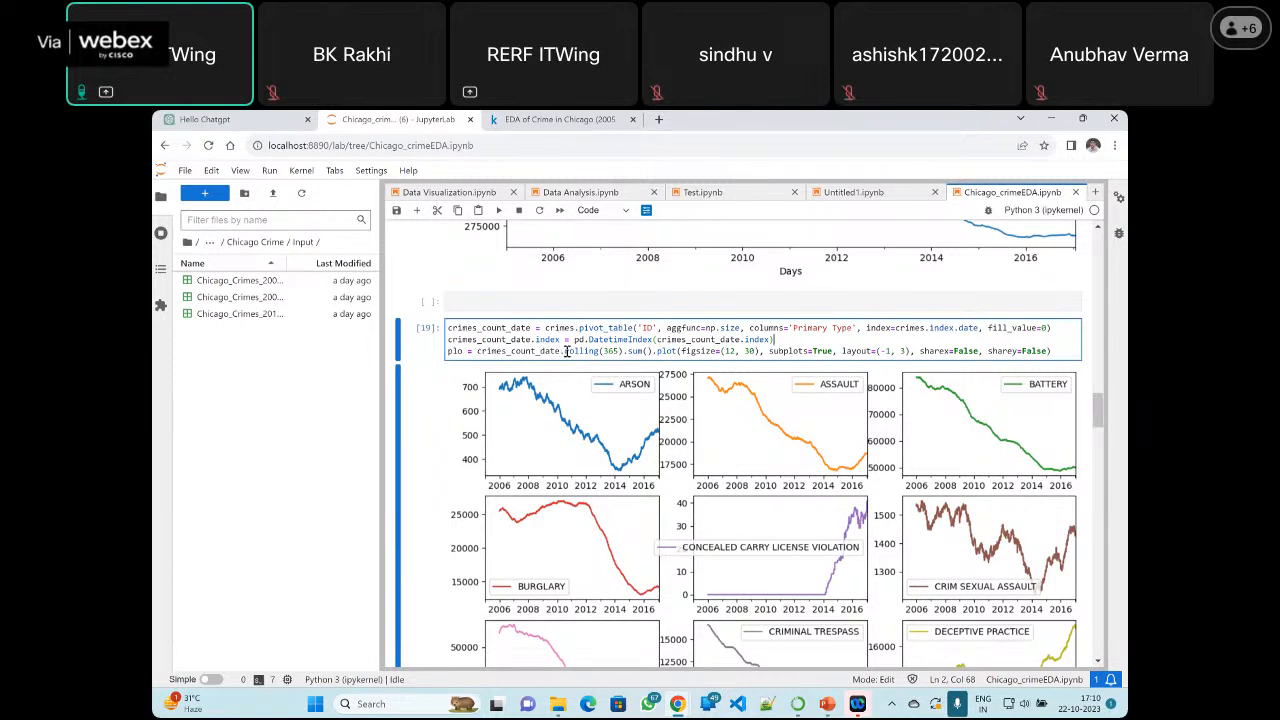
# Examine the subplot plotting line, highlighting rolling(365), the figsize value (12, 30) and the sharex value False
pyautogui.moveTo(566, 351); pyautogui.dragTo(624, 355)
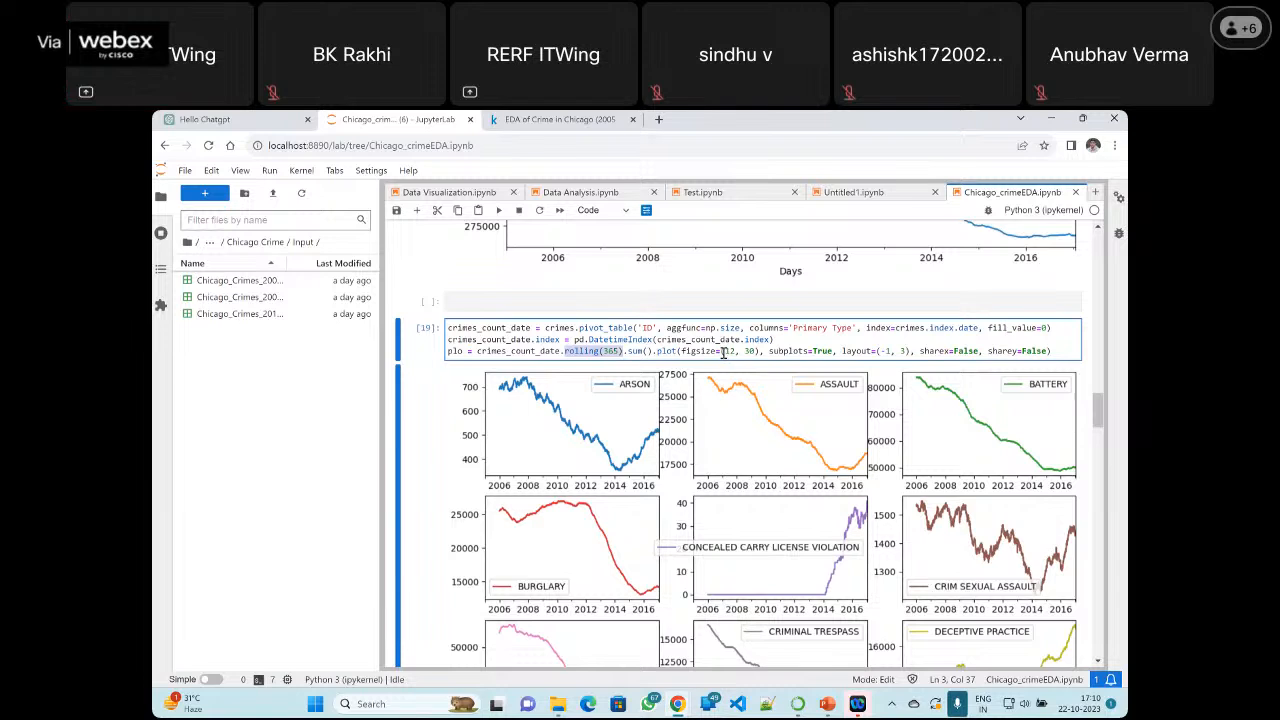
pyautogui.moveTo(722, 352); pyautogui.dragTo(752, 352)
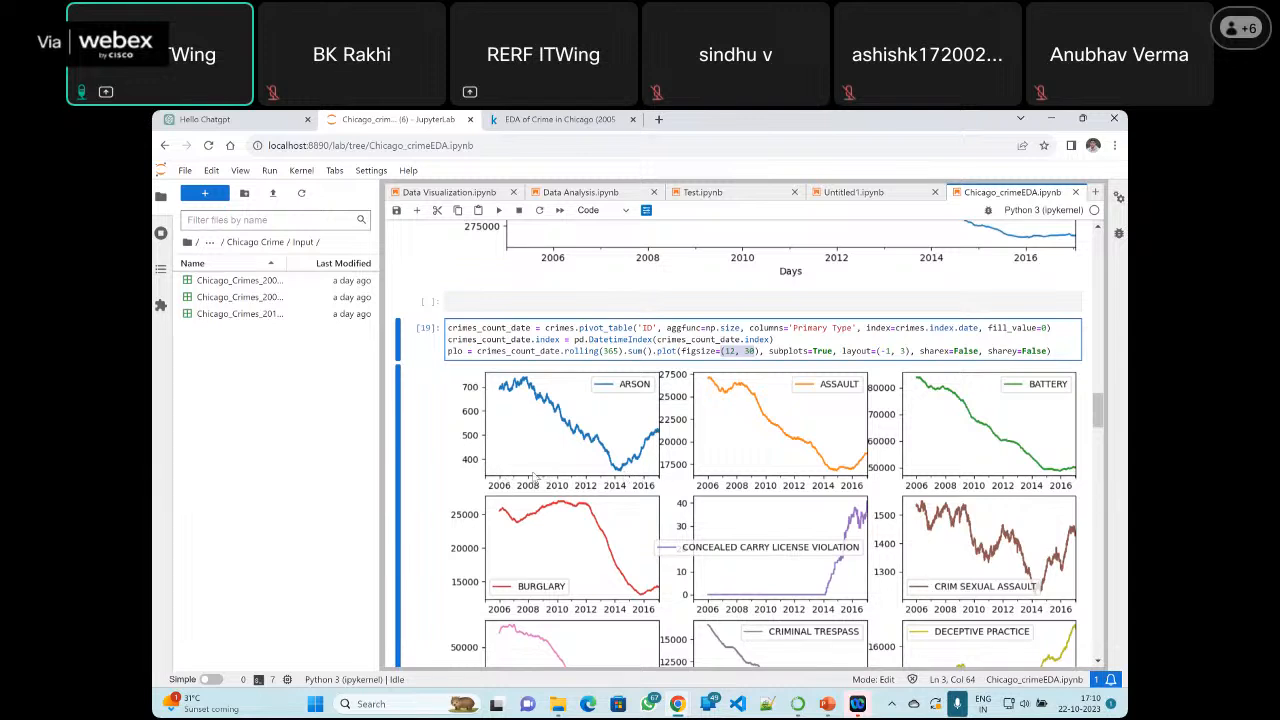
pyautogui.doubleClick(964, 351)
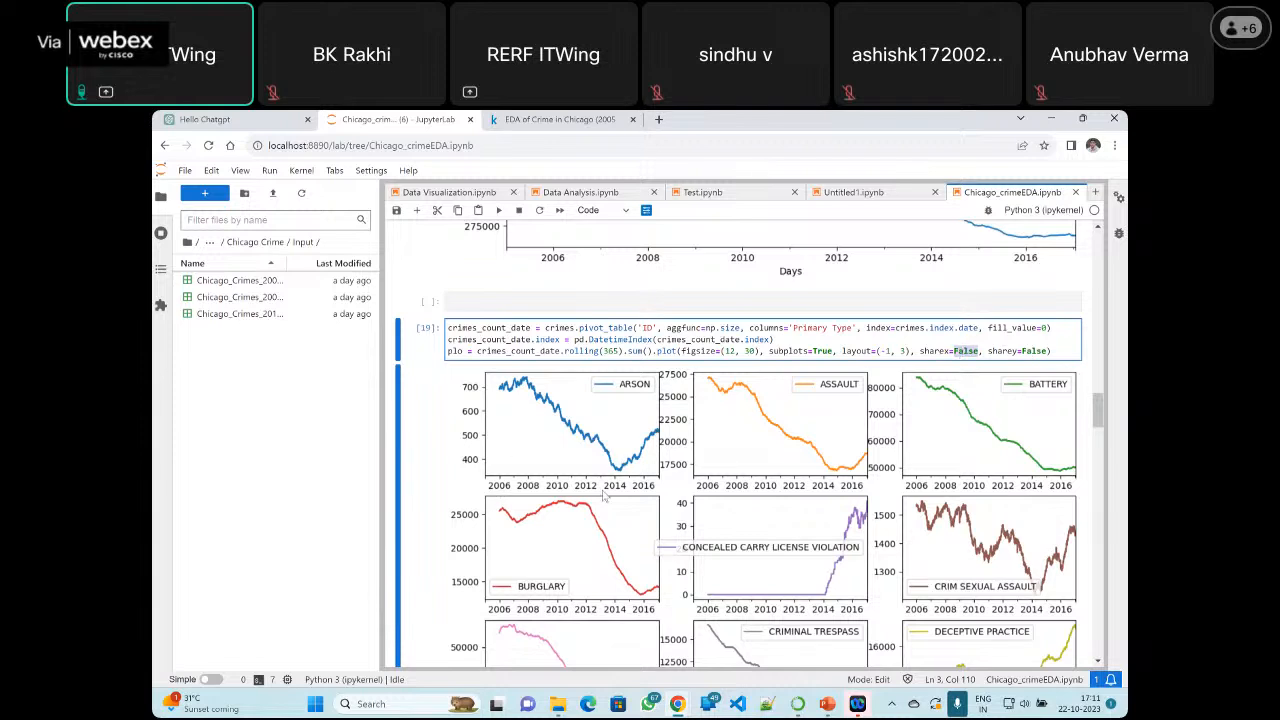
# Rerun the crimes_count_date pivot table cell and delete the empty cell above it
pyautogui.click(1058, 350)
pyautogui.click(498, 213)
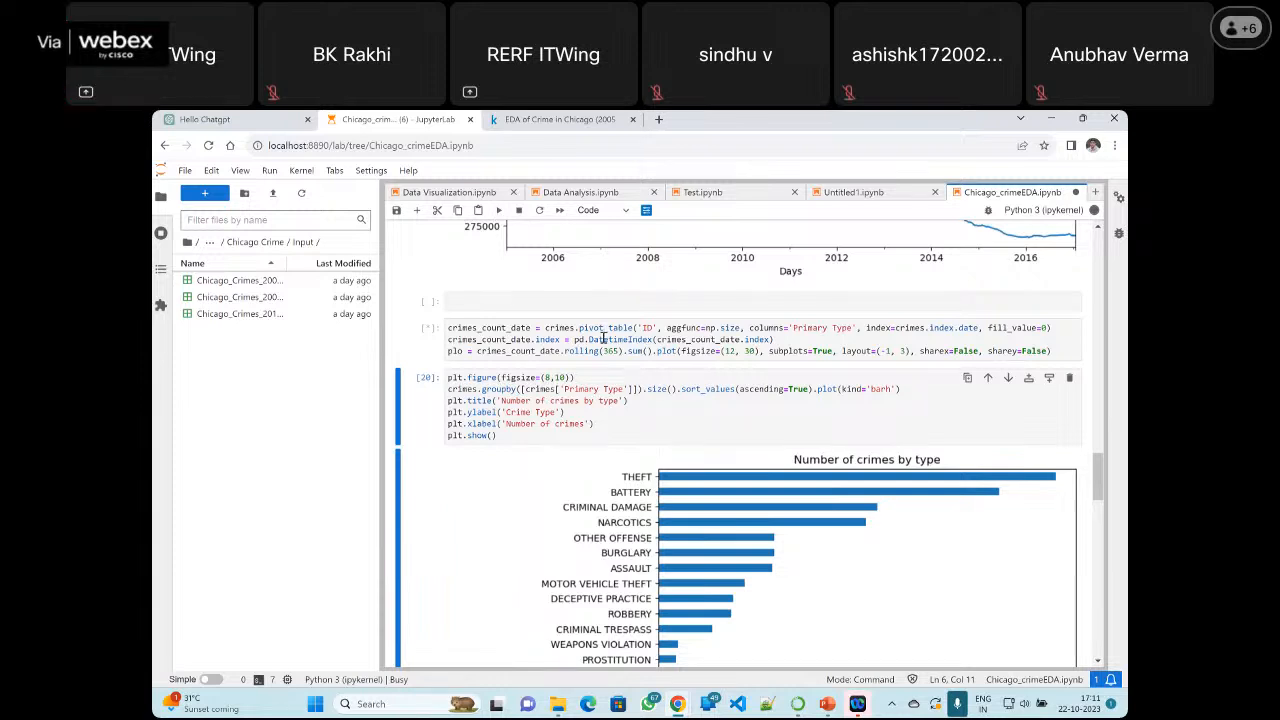
pyautogui.click(654, 301)
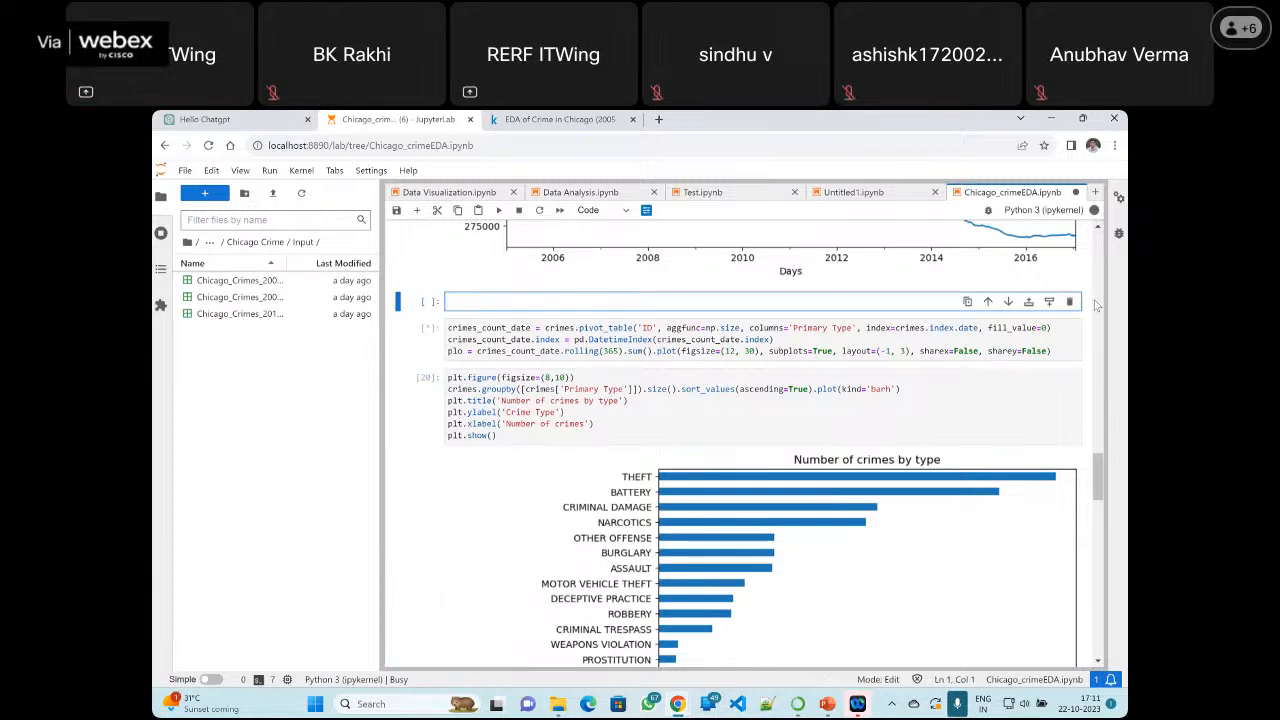
pyautogui.click(1070, 302)
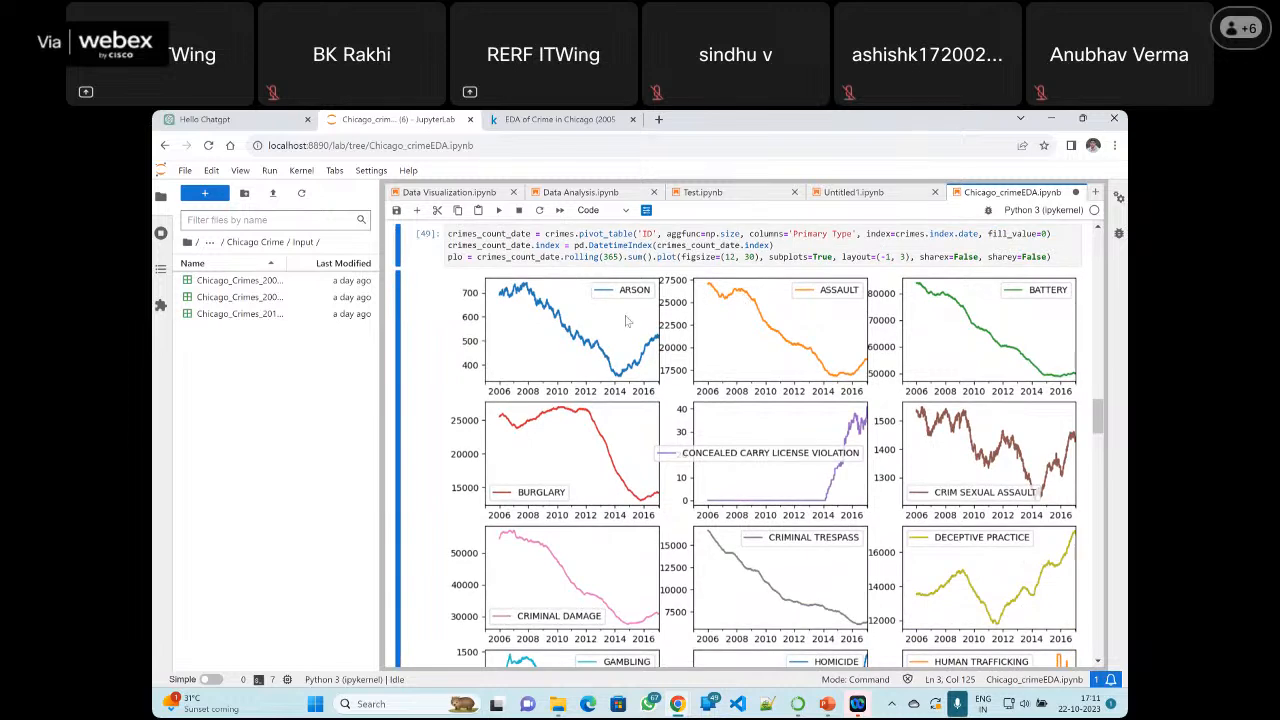
# Review the regenerated rolling-sum subplots for all crime types, from ARSON through WEAPONS VIOLATION
pyautogui.scroll(-5, 706, 386)
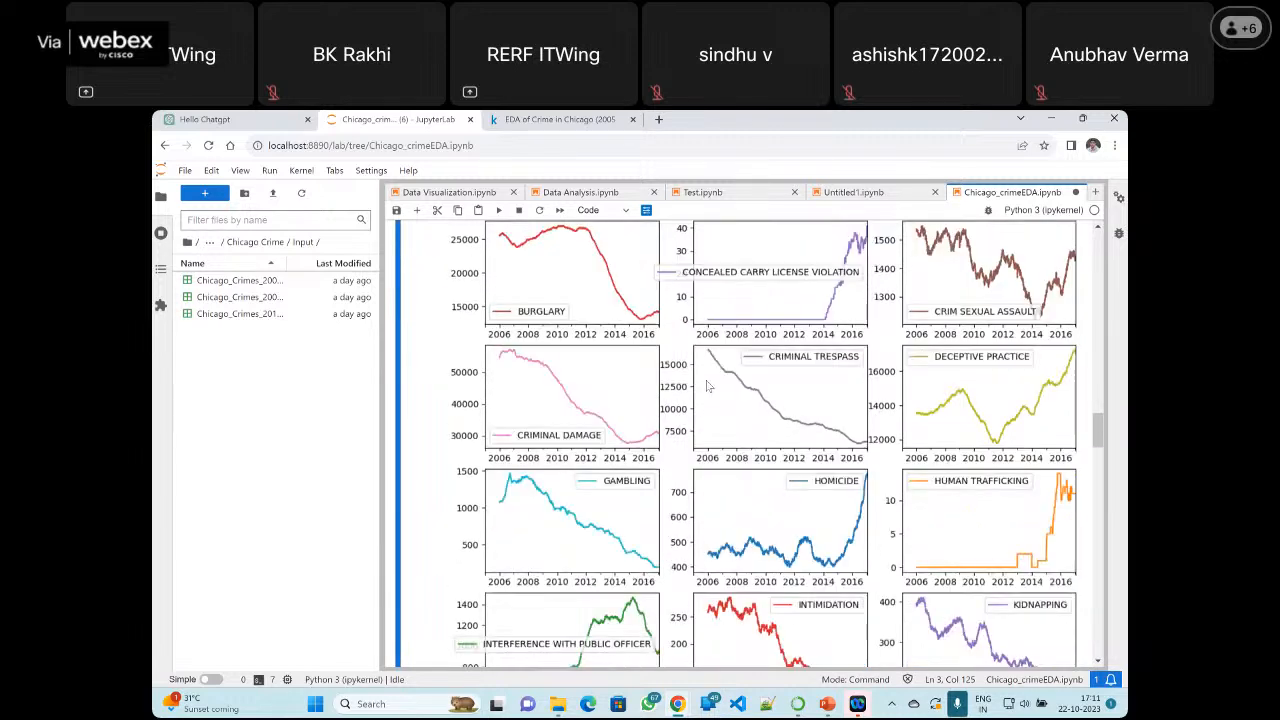
pyautogui.scroll(-3, 706, 386)
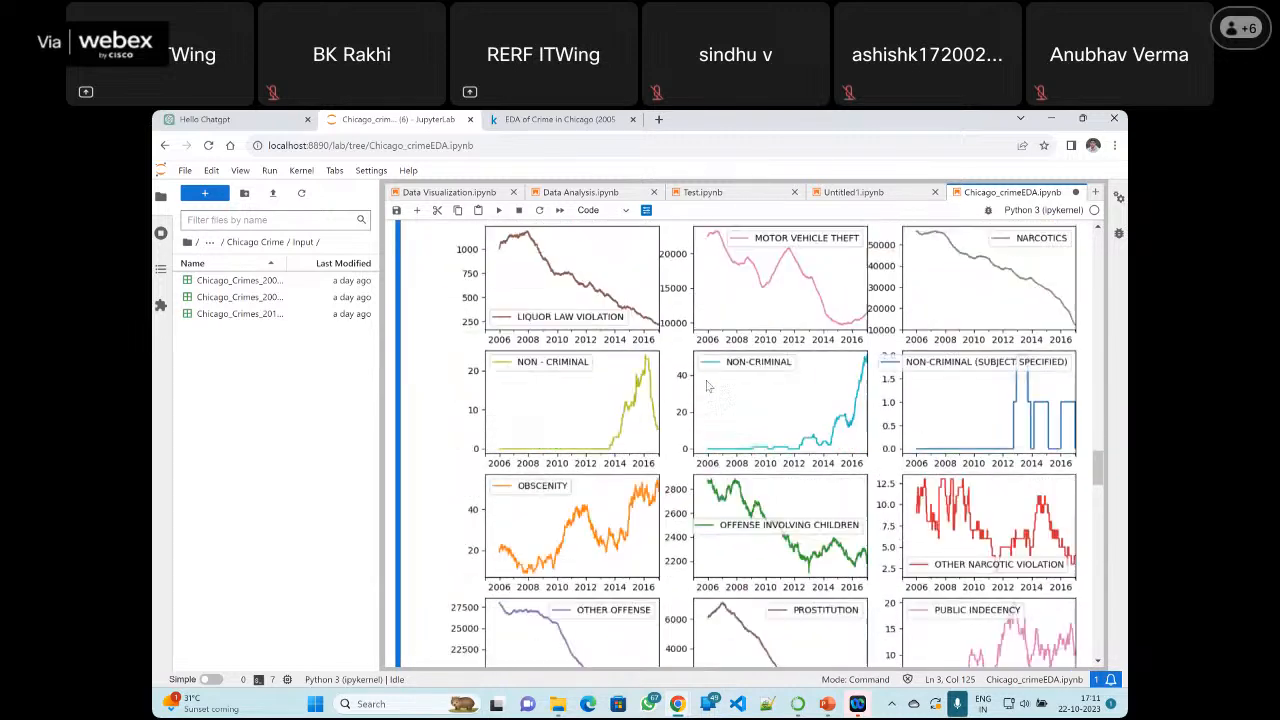
pyautogui.scroll(2, 706, 386)
pyautogui.scroll(5, 706, 386)
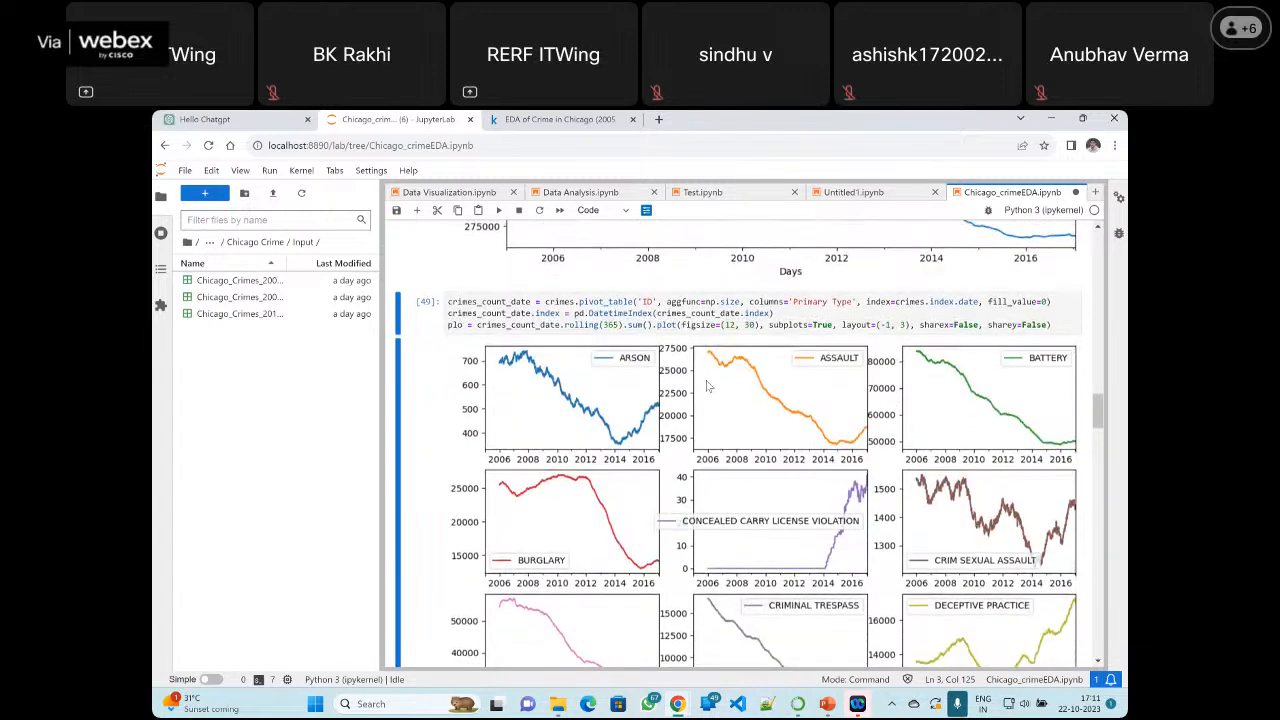
pyautogui.scroll(-8, 910, 414)
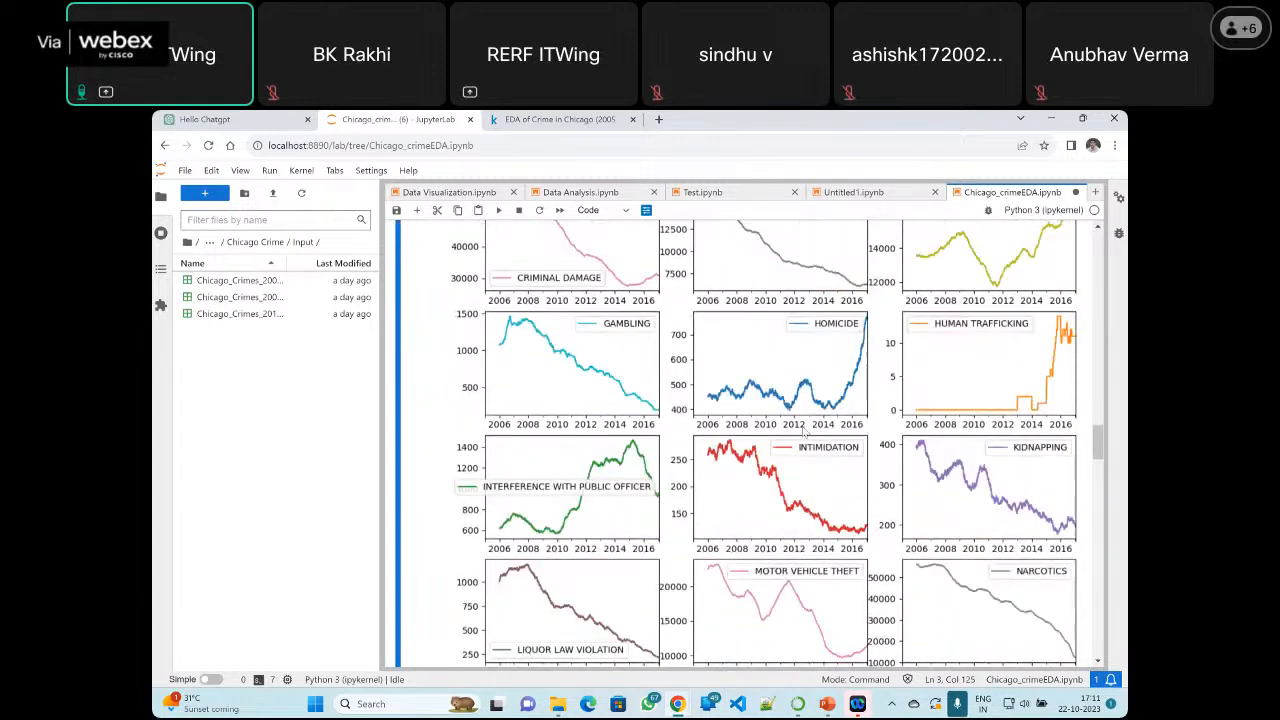
pyautogui.scroll(-3, 800, 425)
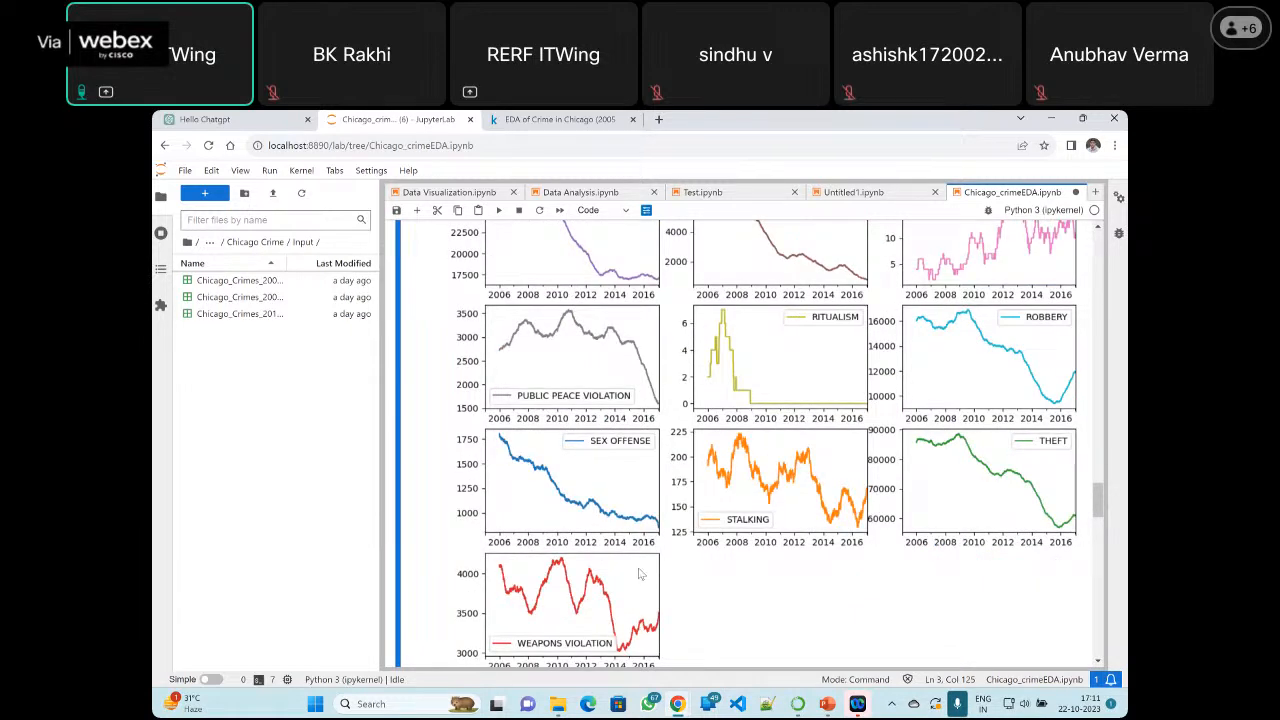
pyautogui.scroll(2, 650, 440)
pyautogui.scroll(10, 651, 438)
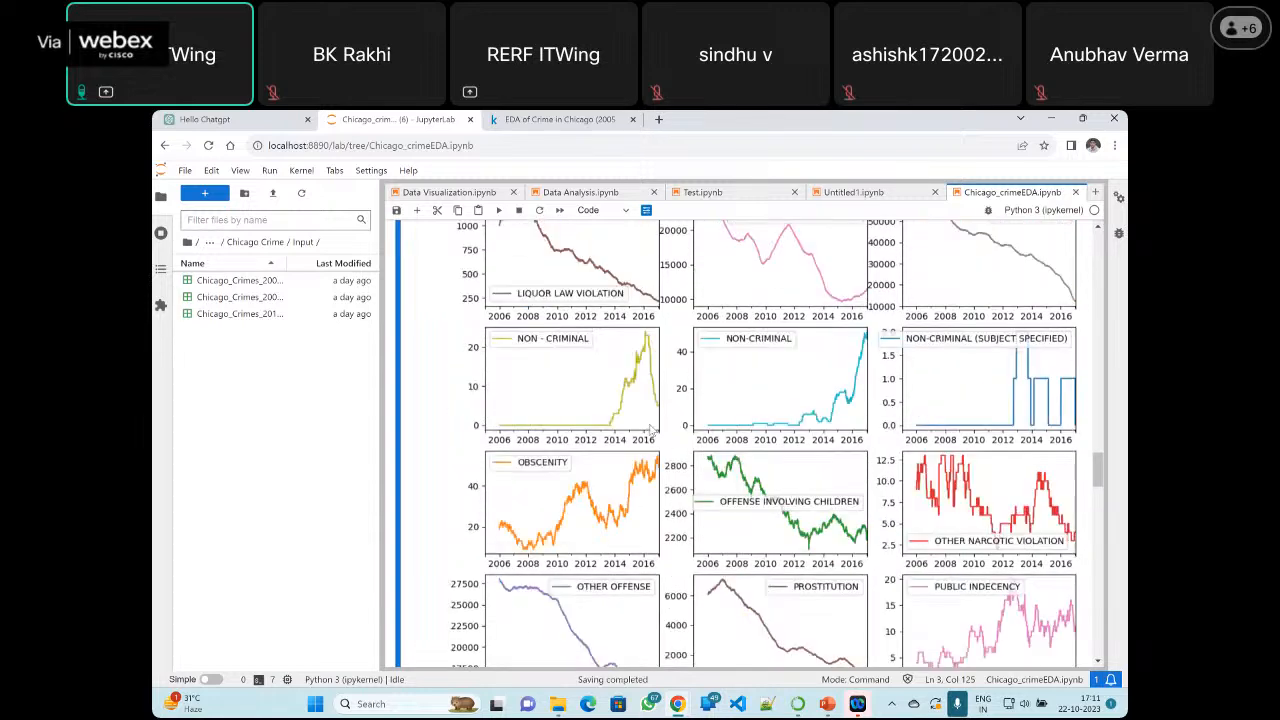
# Compare the per-type subplots with the 'Rolling sum of all crimes from 2005 - 2016' chart and its code
pyautogui.scroll(8, 700, 420)
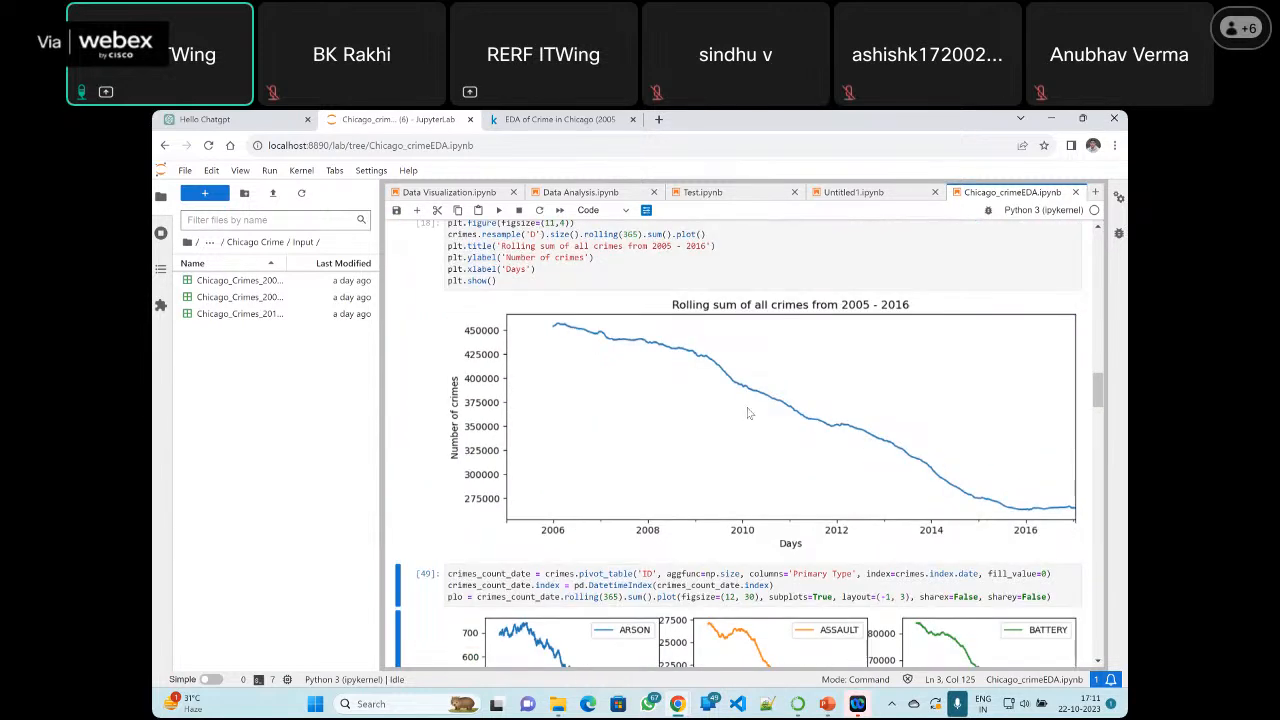
pyautogui.scroll(5, 770, 380)
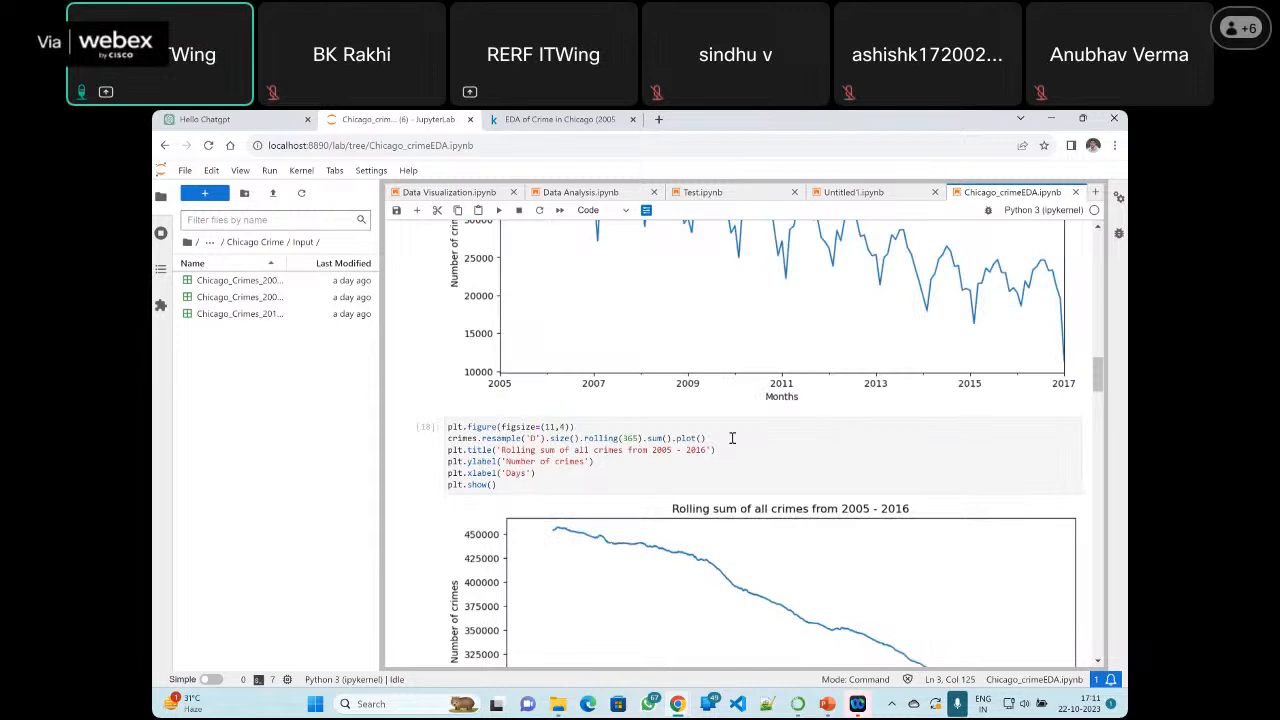
pyautogui.scroll(-10, 732, 438)
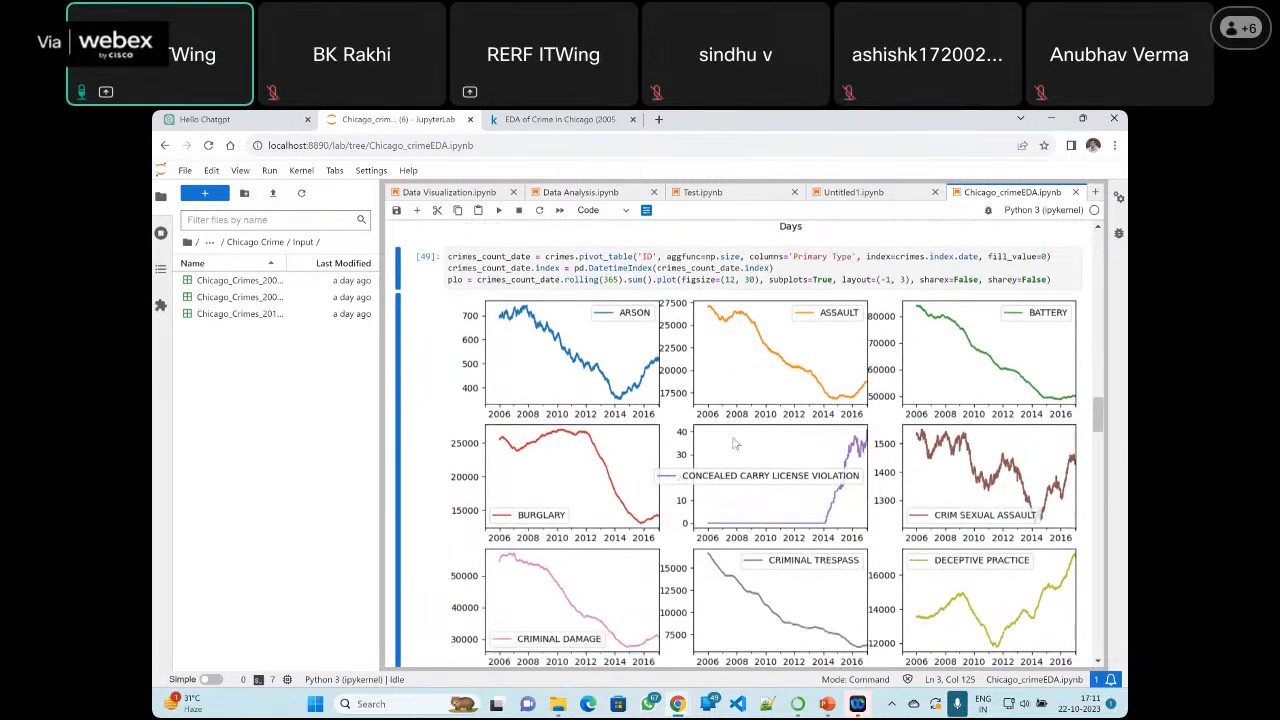
# Examine the 'Number of crimes by type' bar chart and its groupby code, from THEFT down to NON-CRIMINAL (SUBJECT SPECIFIED)
pyautogui.scroll(-12, 734, 444)
pyautogui.scroll(-10, 735, 443)
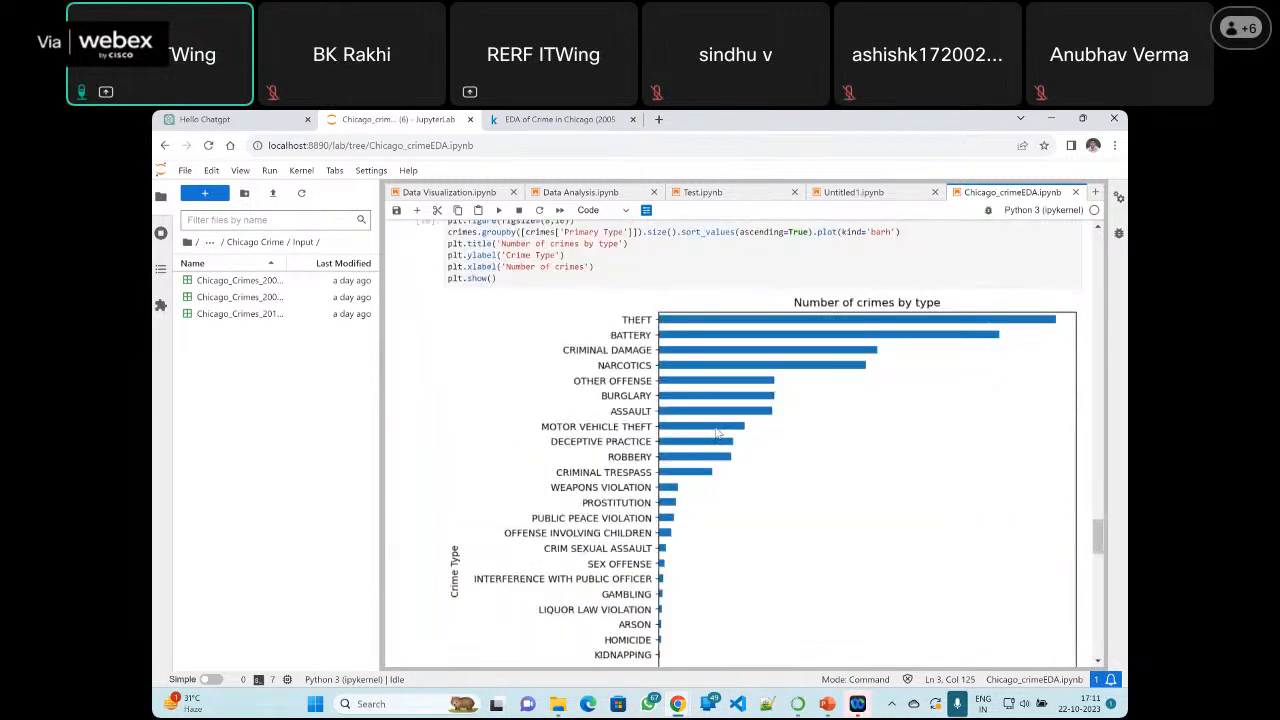
pyautogui.scroll(5, 760, 420)
pyautogui.scroll(-4, 770, 400)
pyautogui.scroll(-1, 770, 400)
pyautogui.scroll(-3, 662, 367)
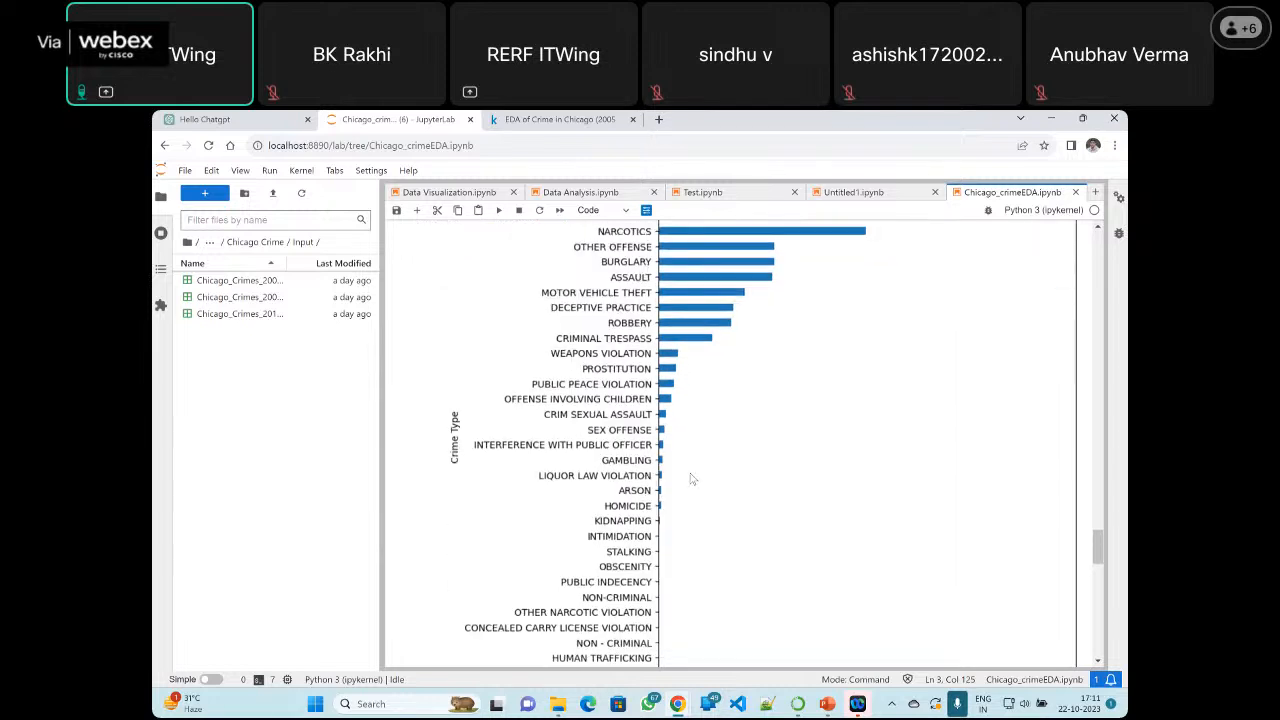
pyautogui.scroll(3, 686, 509)
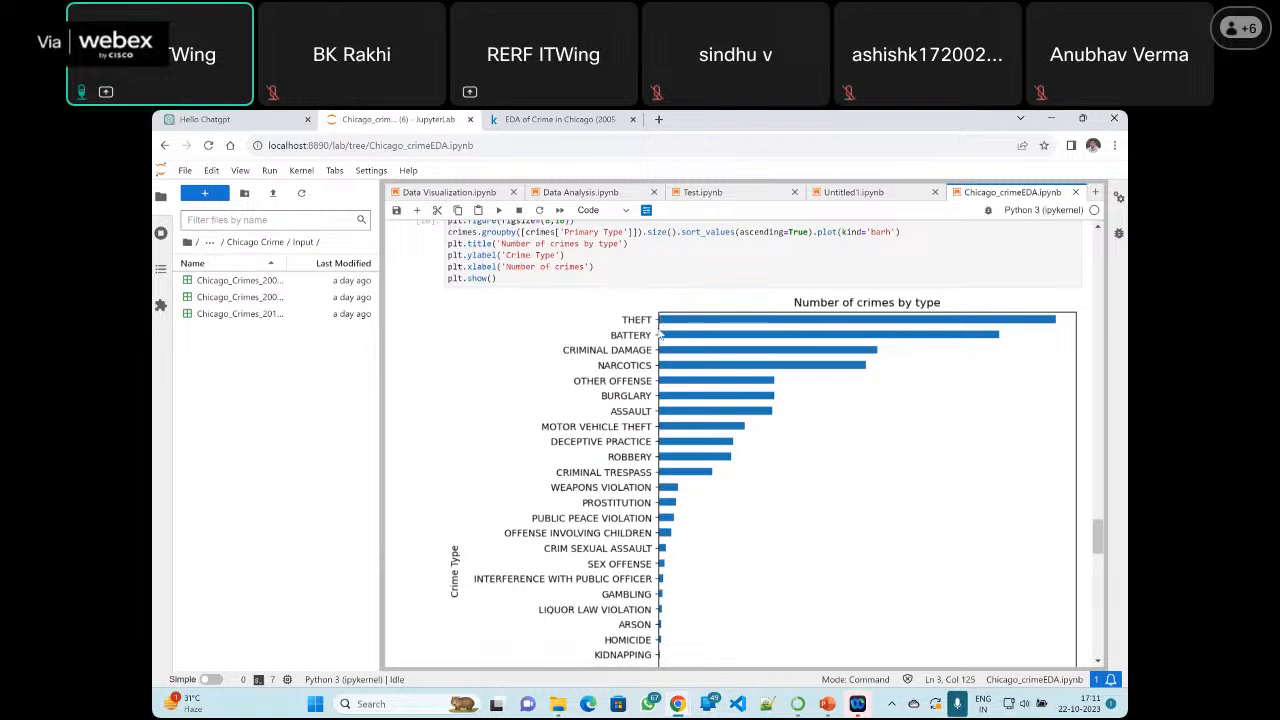
pyautogui.scroll(-5, 700, 354)
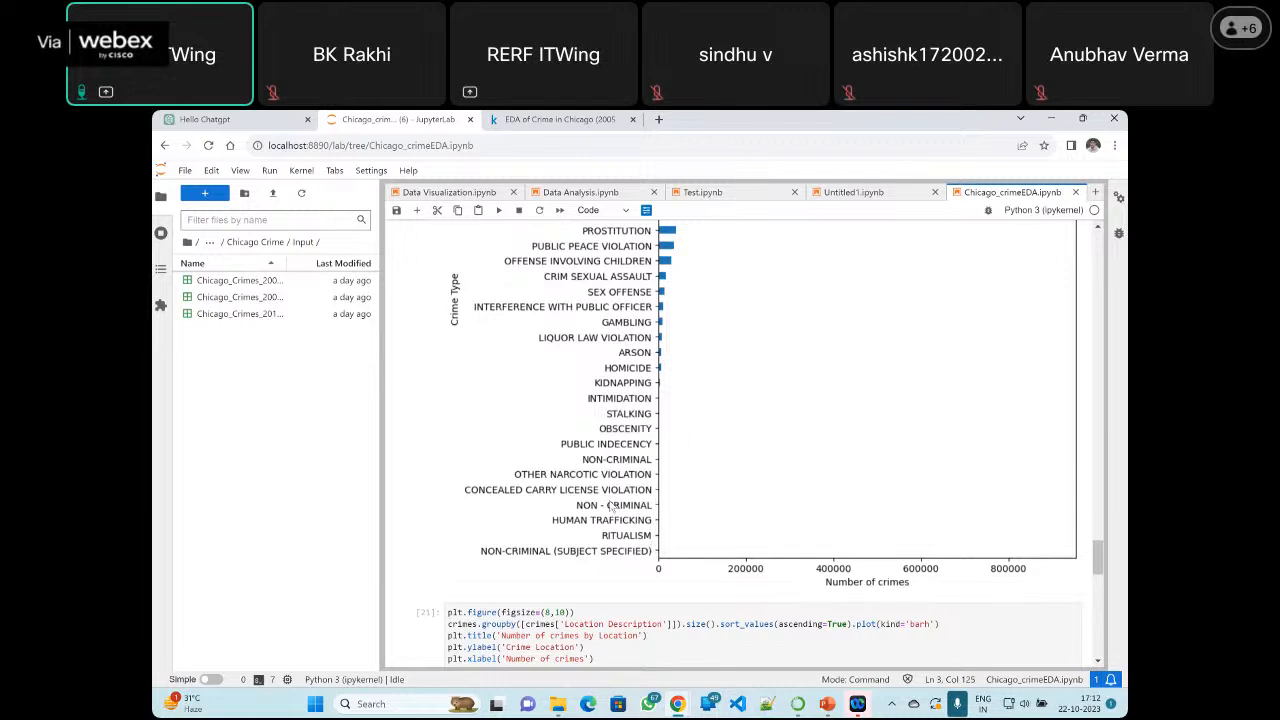
# Examine the 'Number of crimes by Location' cell and its bar chart, from STREET down to BAR OR TAVERN
pyautogui.scroll(-5, 748, 428)
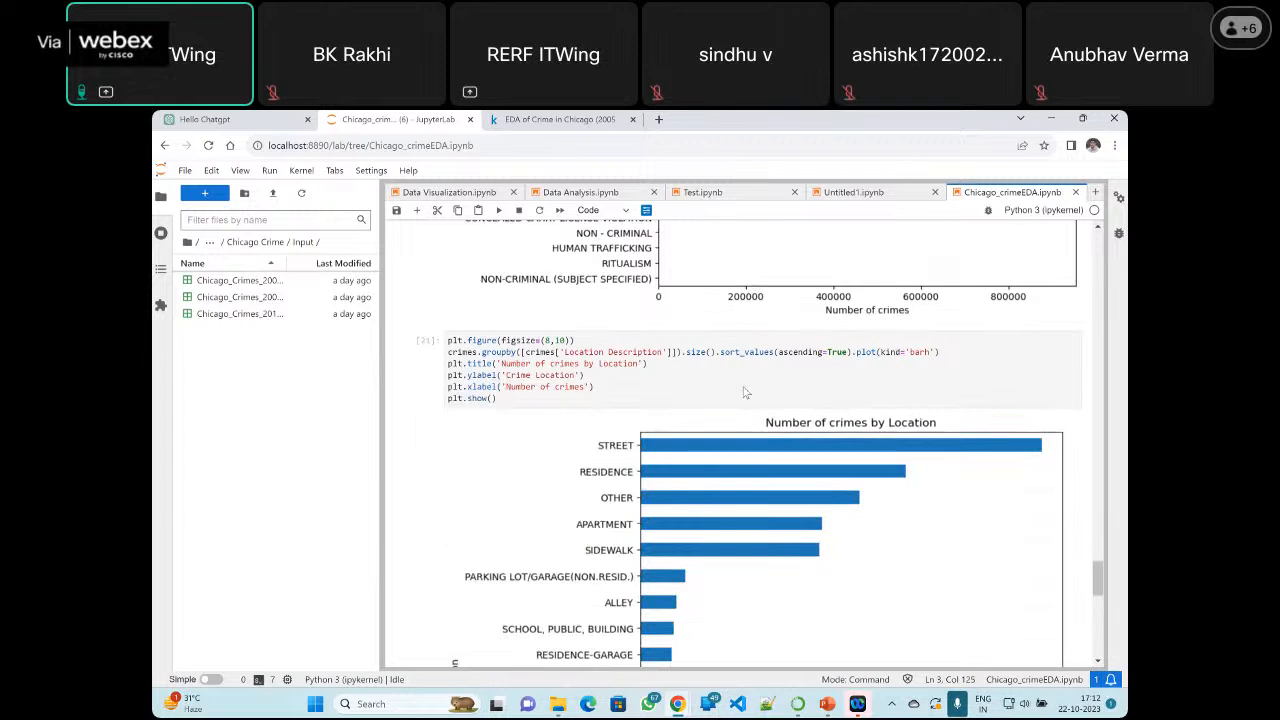
pyautogui.scroll(-1, 744, 393)
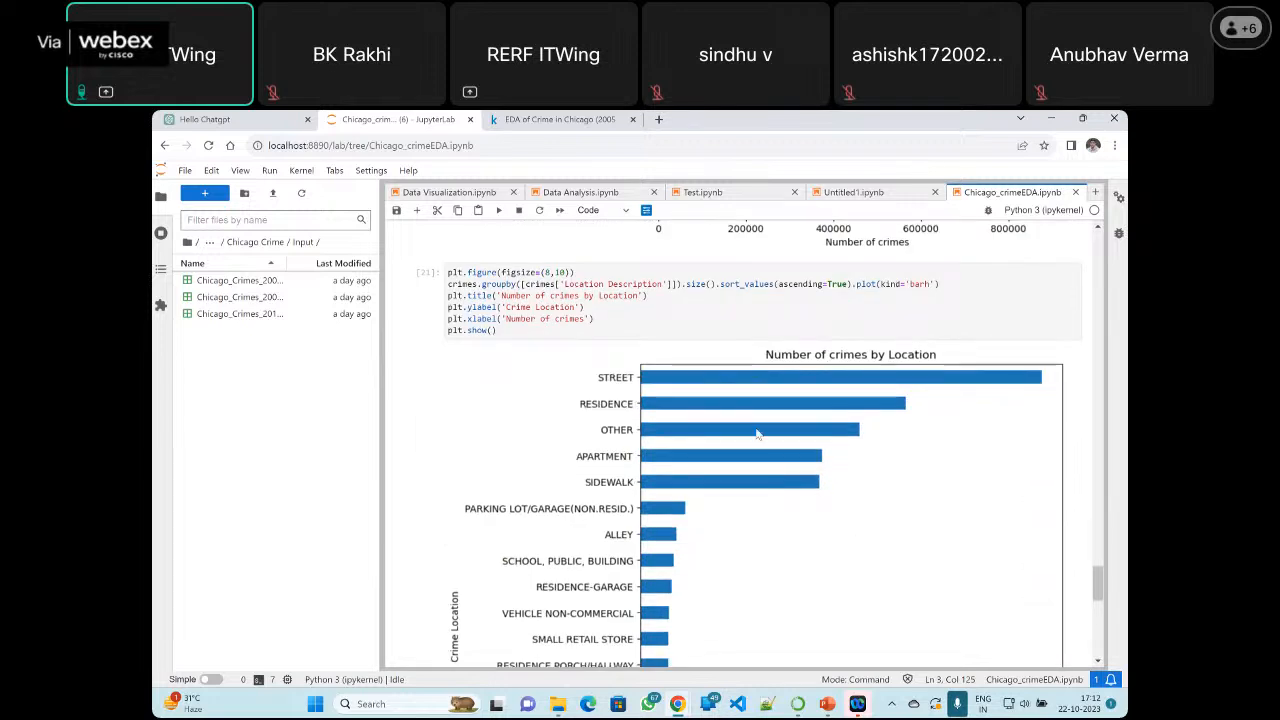
pyautogui.scroll(-1, 757, 433)
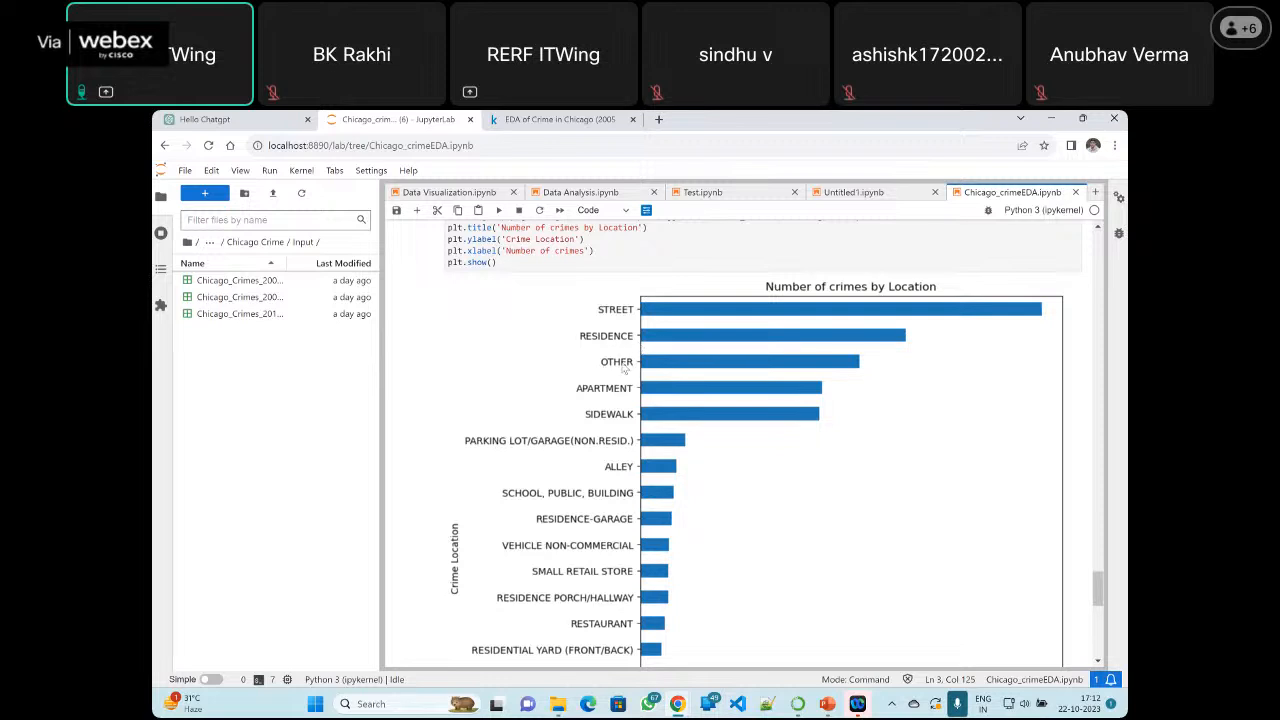
pyautogui.scroll(-3, 623, 369)
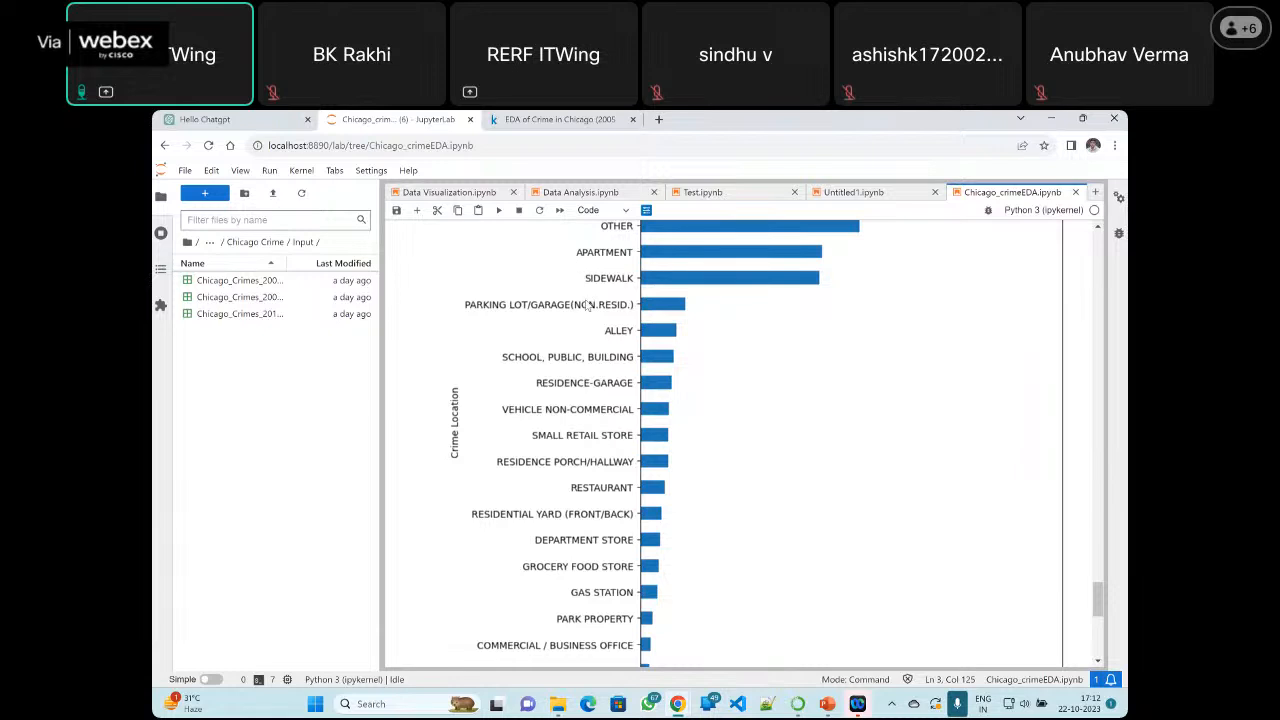
pyautogui.scroll(-5, 580, 330)
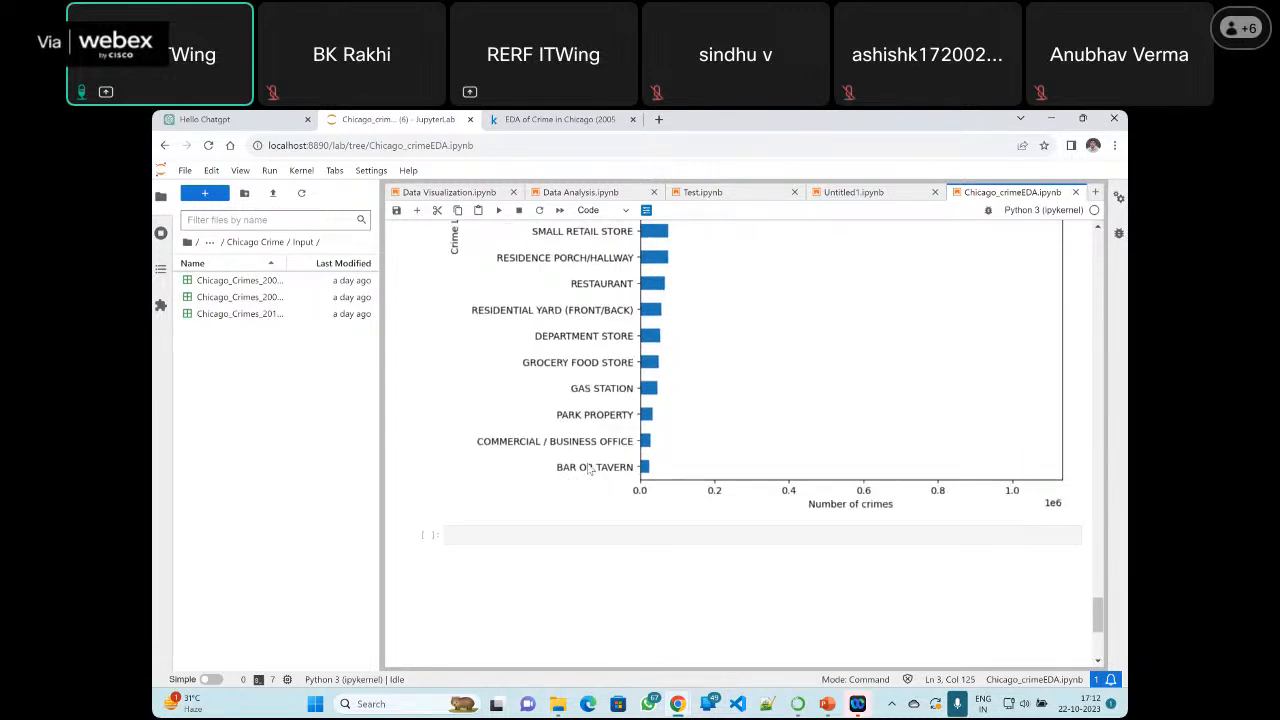
# Examine the 'Number of crimes by Location' code, highlighting the Location Description grouping and the ascending=True sort option
pyautogui.scroll(10, 620, 372)
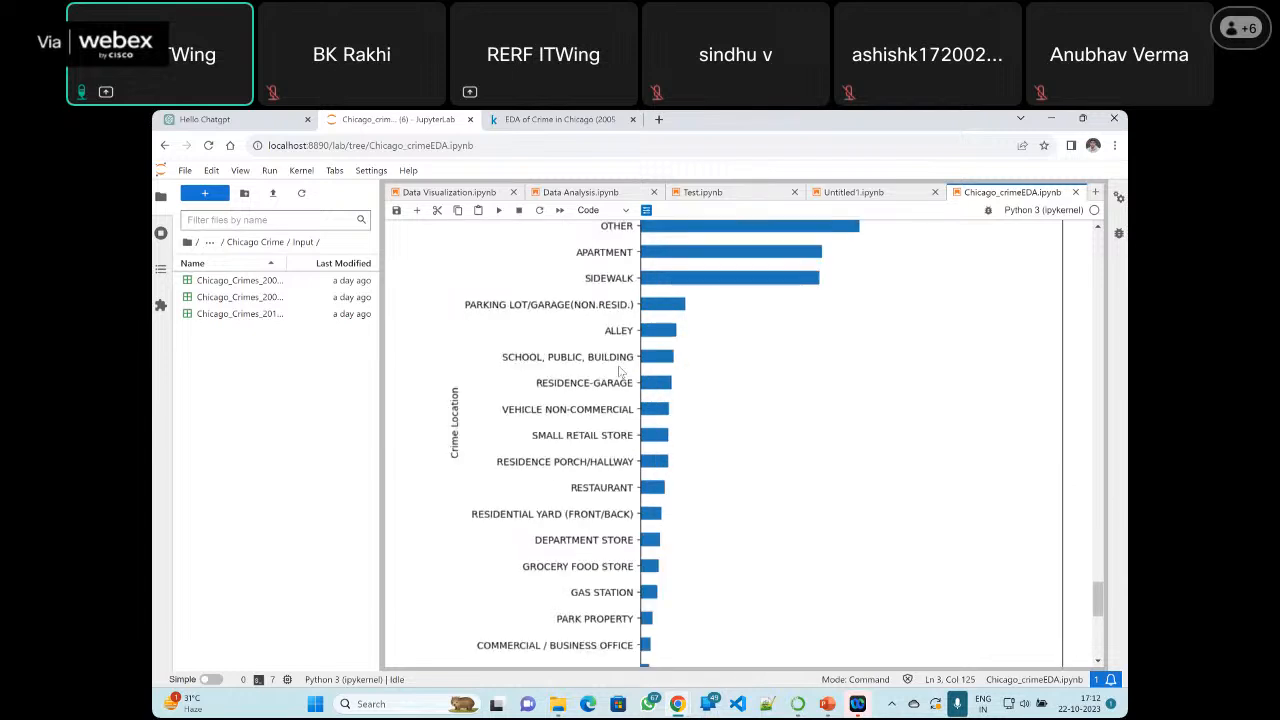
pyautogui.scroll(1, 622, 372)
pyautogui.click(596, 443)
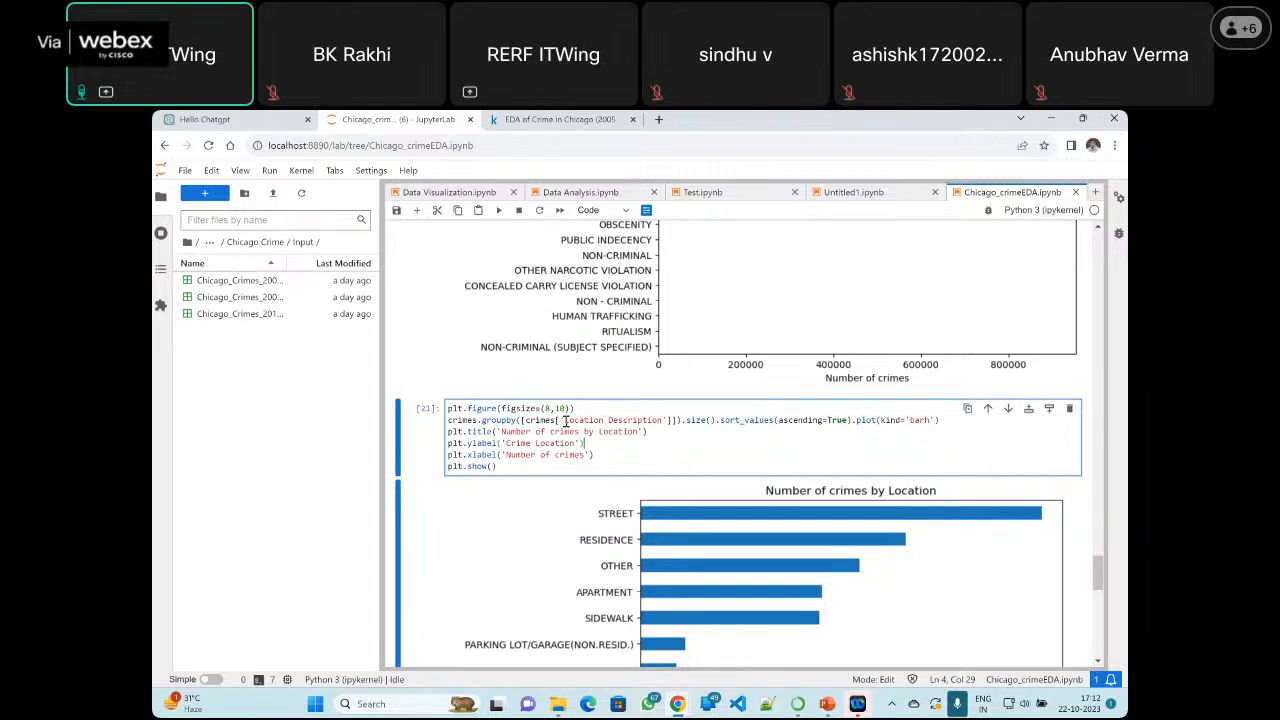
pyautogui.moveTo(566, 421); pyautogui.dragTo(659, 422)
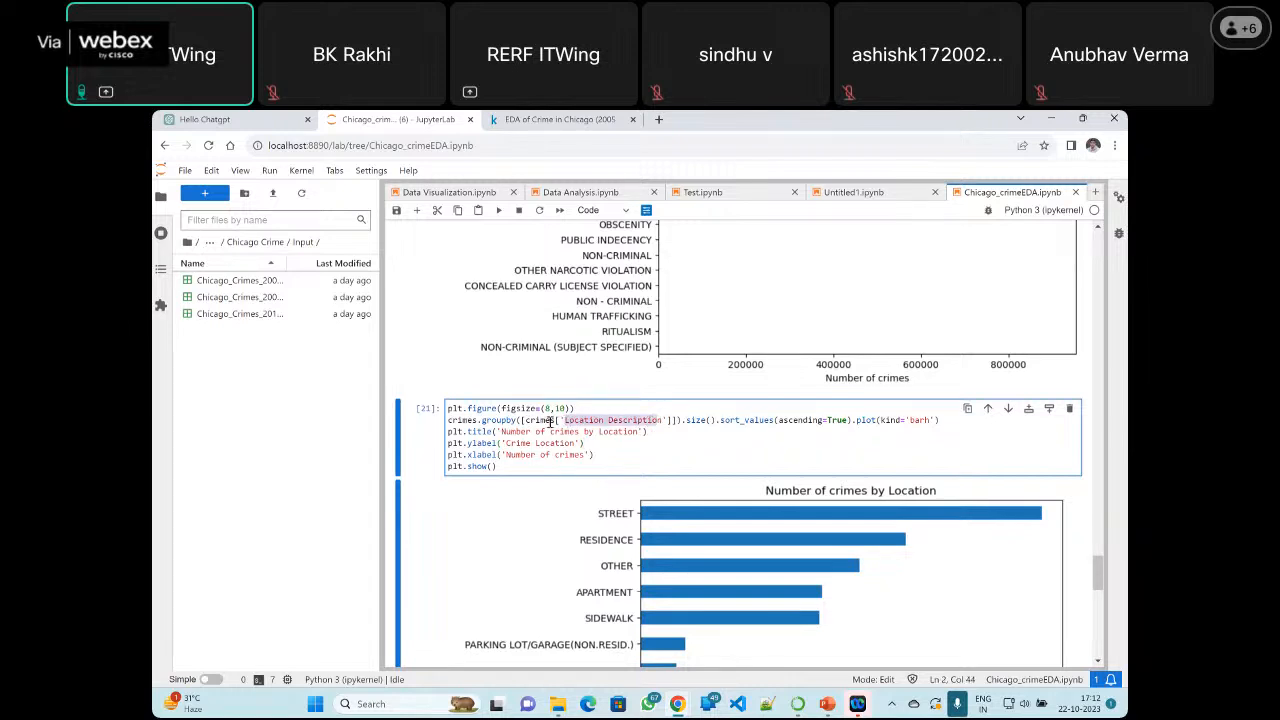
pyautogui.click(673, 421)
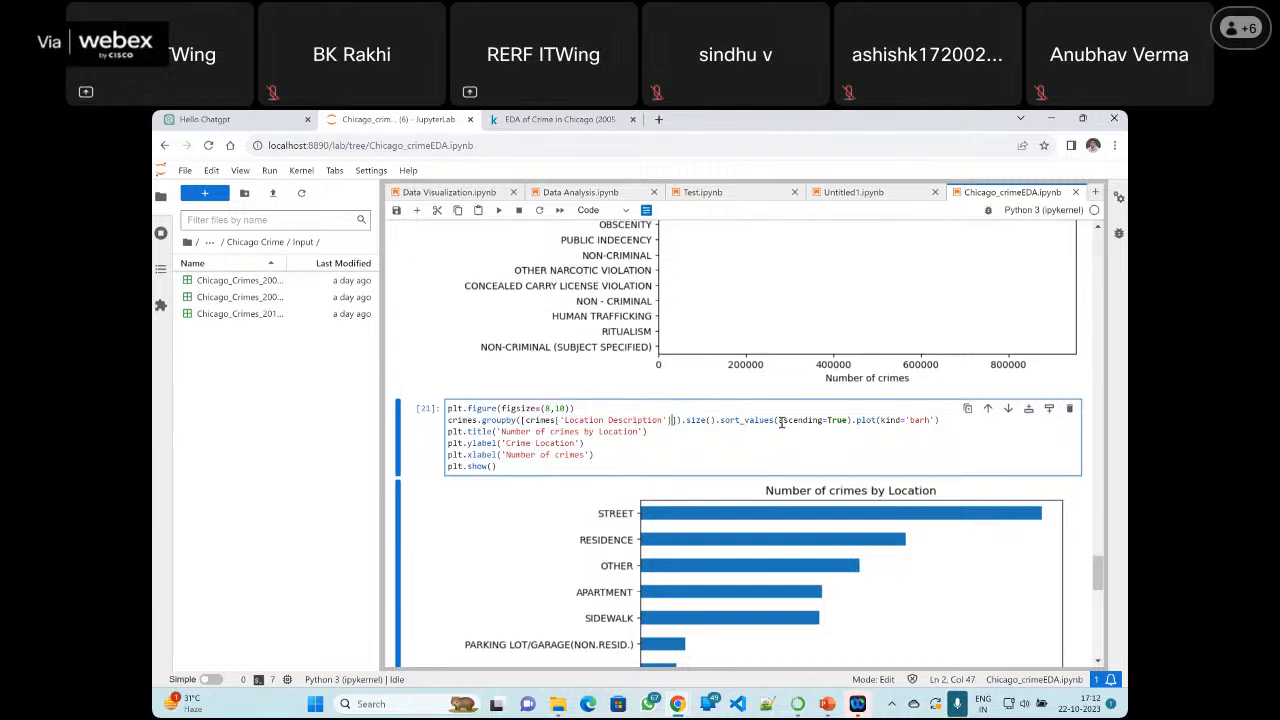
pyautogui.moveTo(782, 422); pyautogui.dragTo(850, 422)
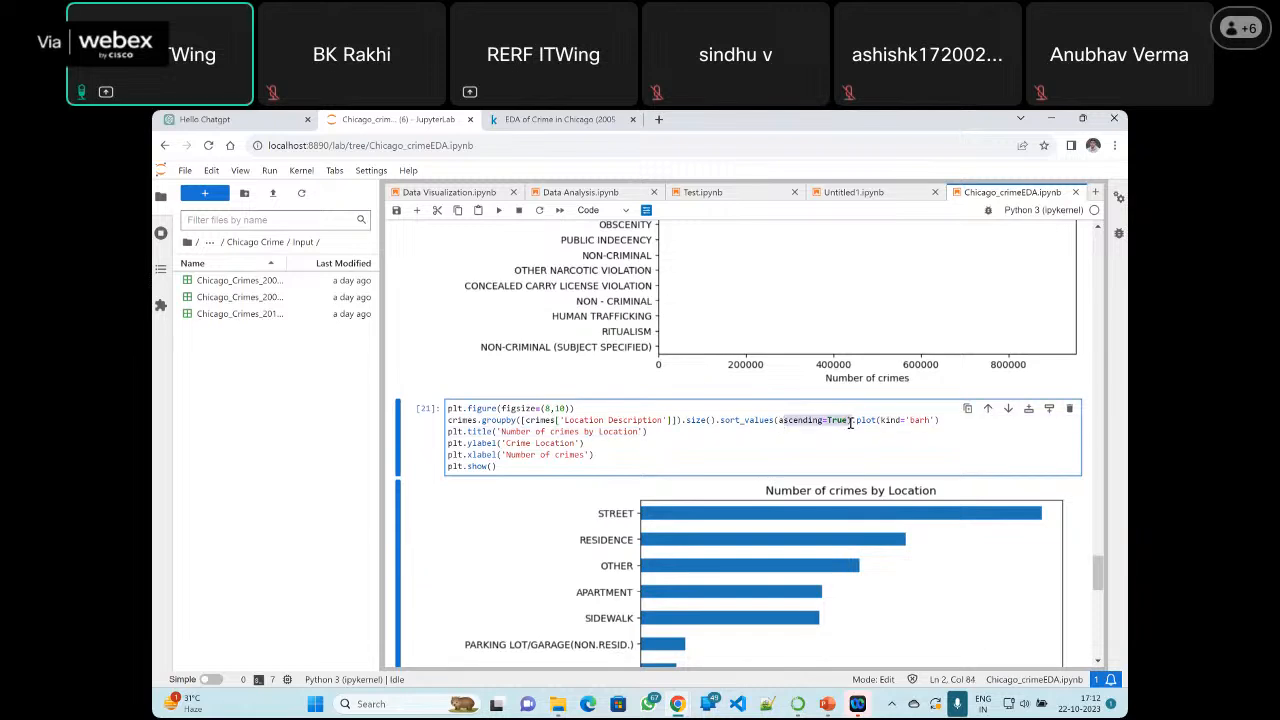
# Change the plot kind in the 'Number of crimes by Location' cell to 'line', run it and inspect the chart
pyautogui.doubleClick(920, 421)
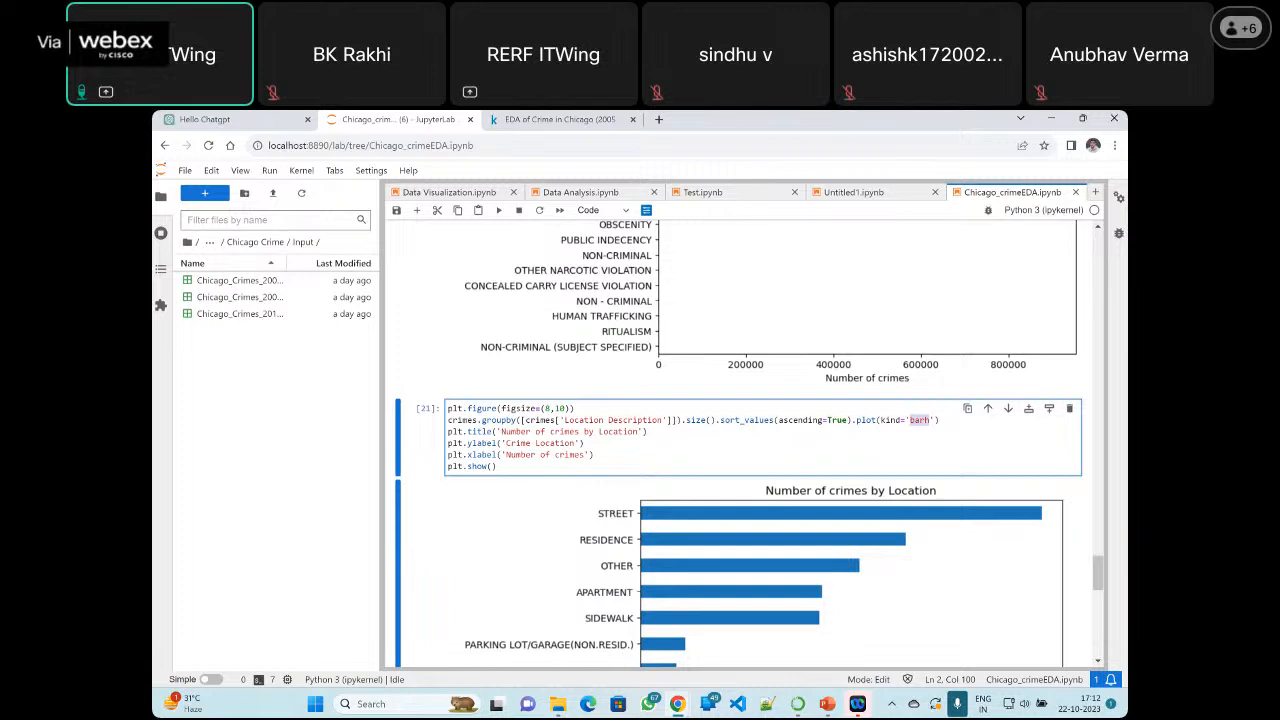
pyautogui.write('line')
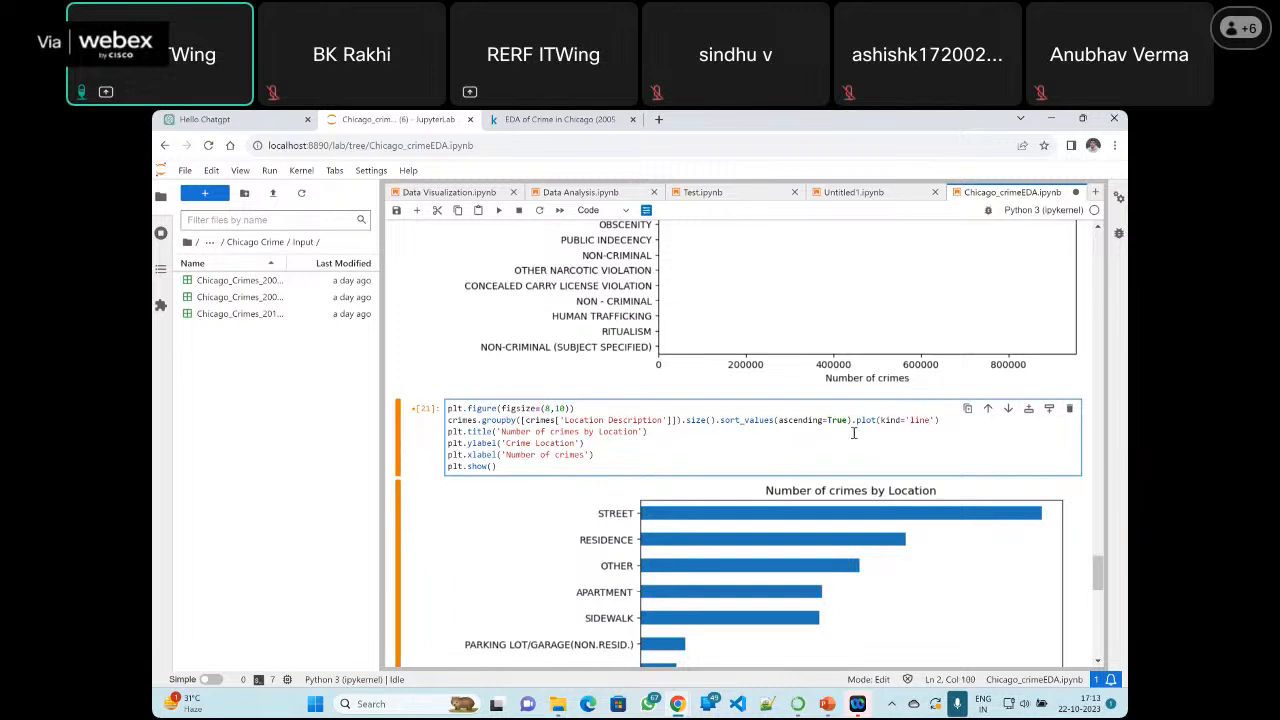
pyautogui.click(500, 211)
pyautogui.scroll(-5, 634, 434)
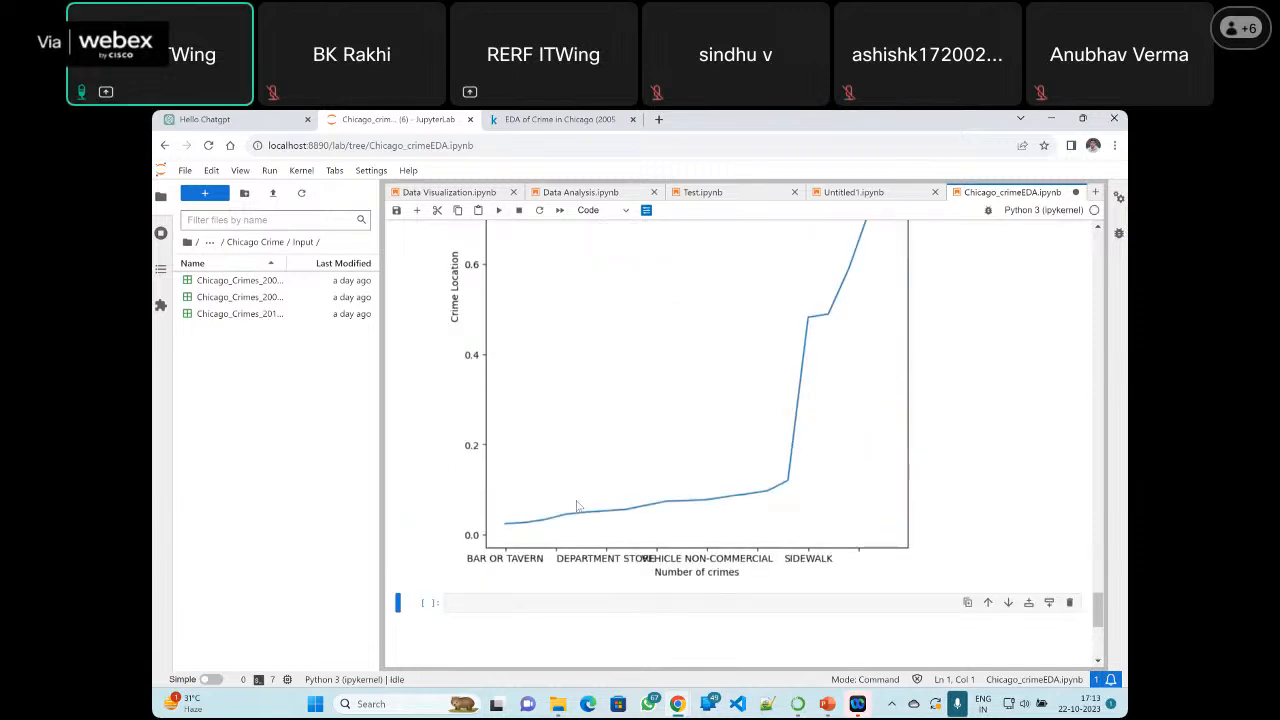
pyautogui.scroll(-1, 791, 345)
pyautogui.scroll(4, 791, 345)
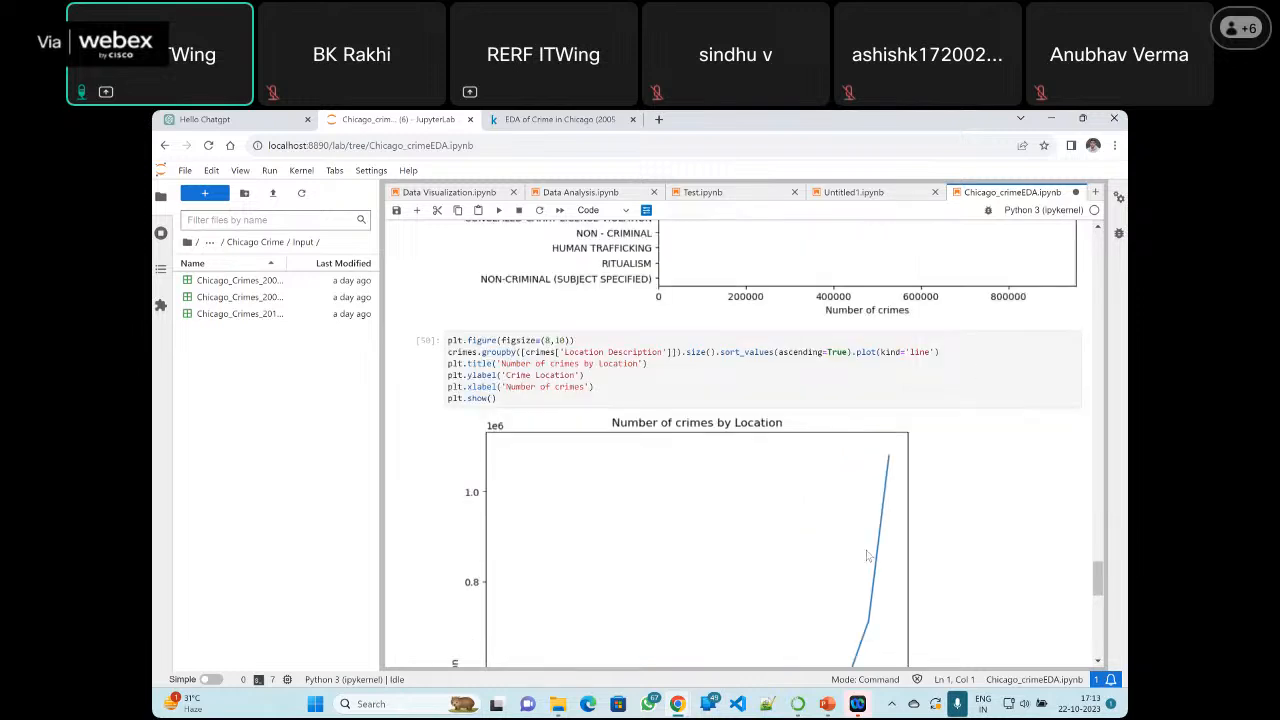
pyautogui.scroll(-5, 868, 556)
pyautogui.scroll(4, 686, 429)
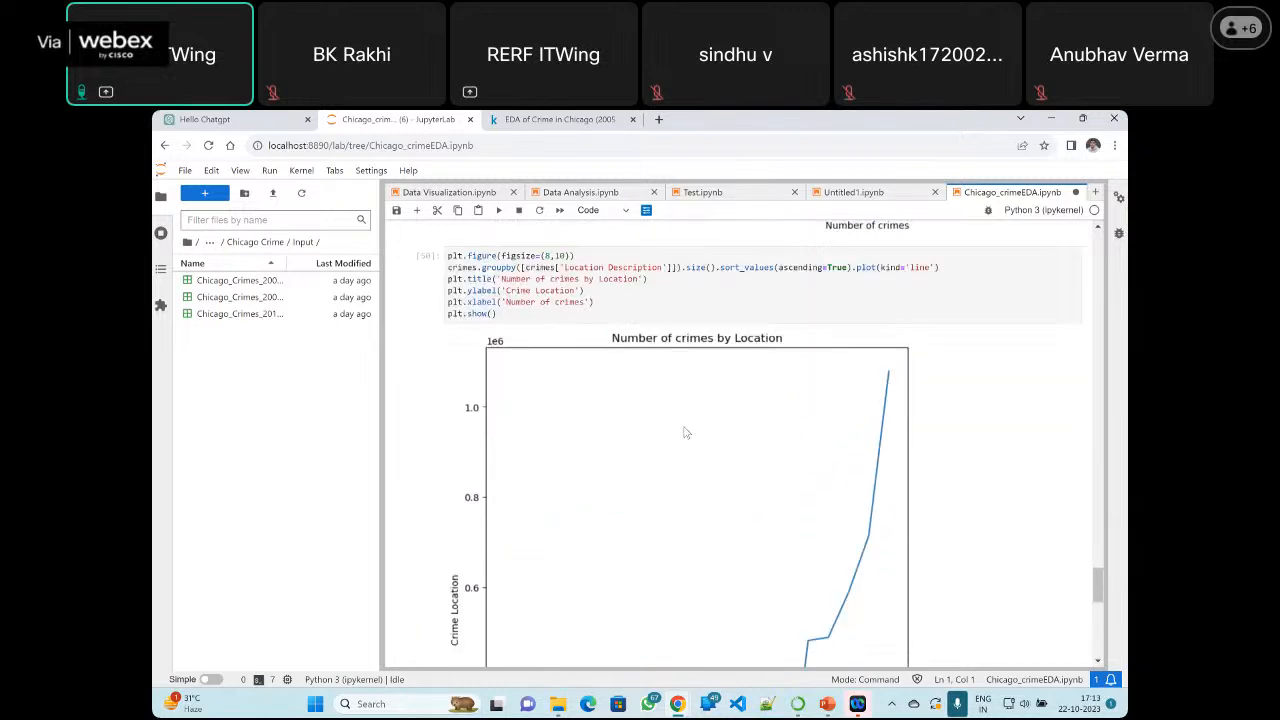
# Set the plot kind in the 'Number of crimes by Location' cell back to 'barh' and rerun it
pyautogui.scroll(1, 686, 432)
pyautogui.click(928, 284)
pyautogui.press('BackSpace')
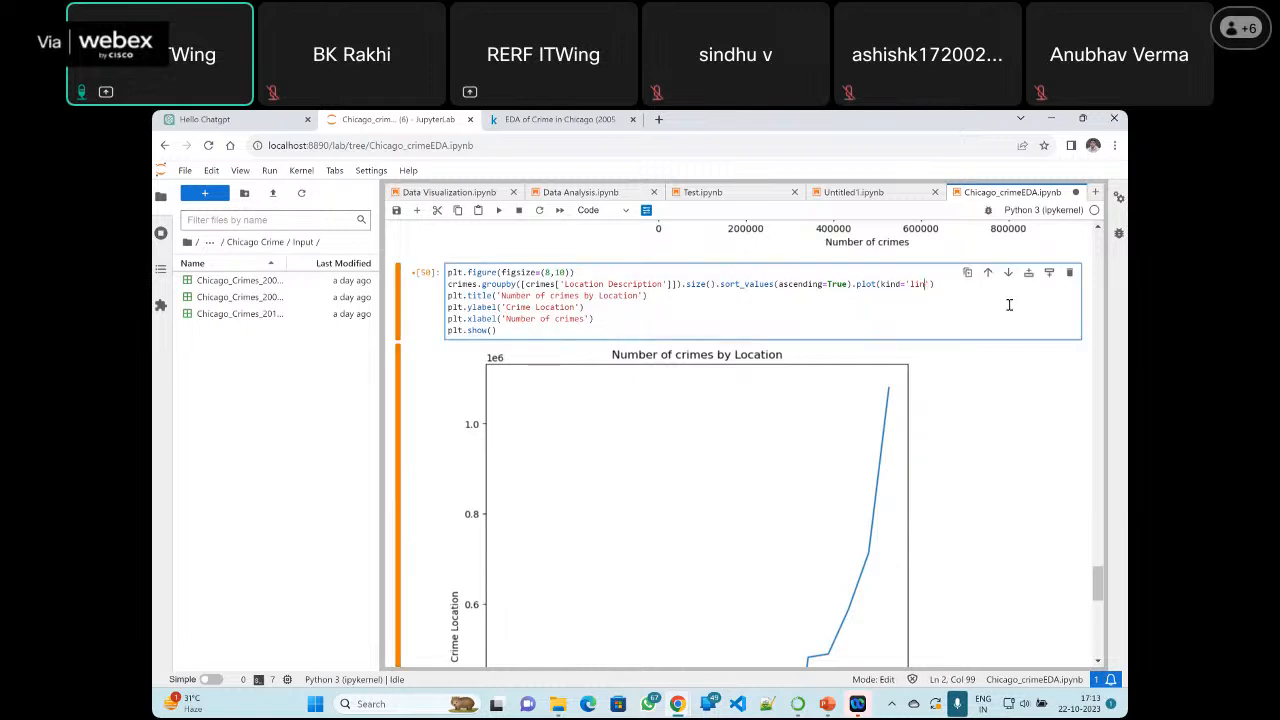
pyautogui.press('BackSpace')
pyautogui.press('BackSpace')
pyautogui.write('barh')
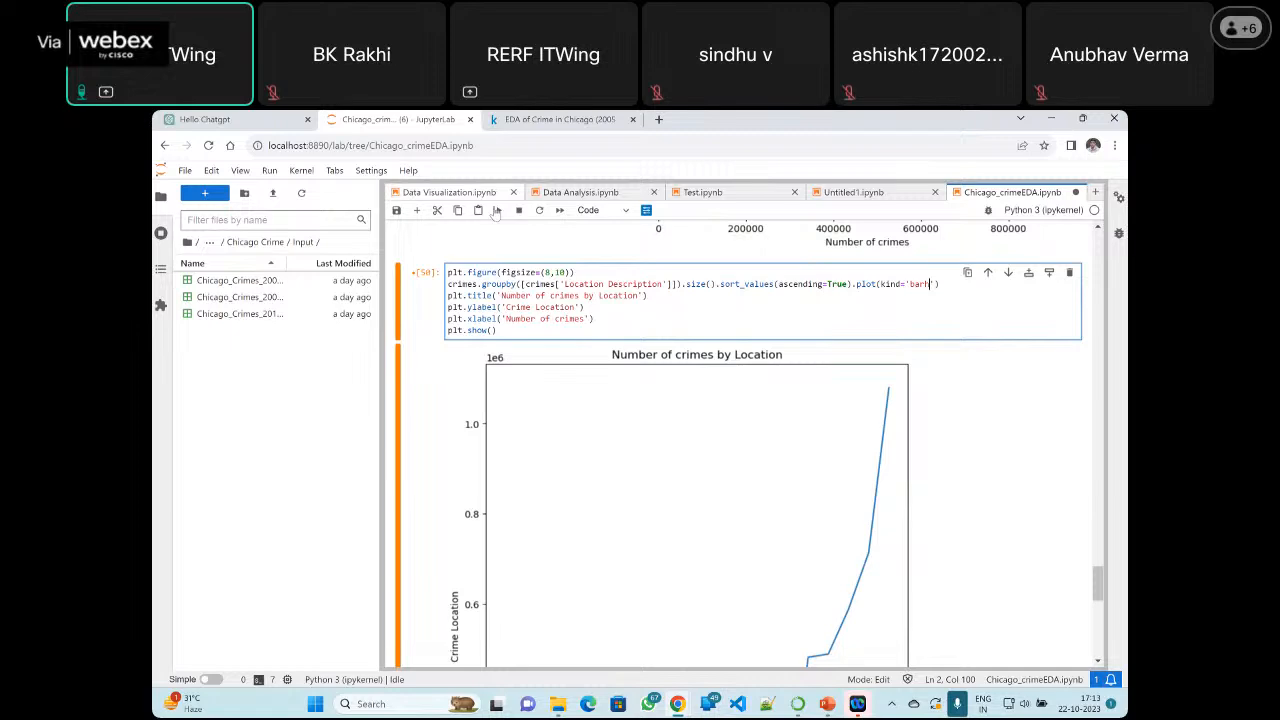
pyautogui.click(497, 211)
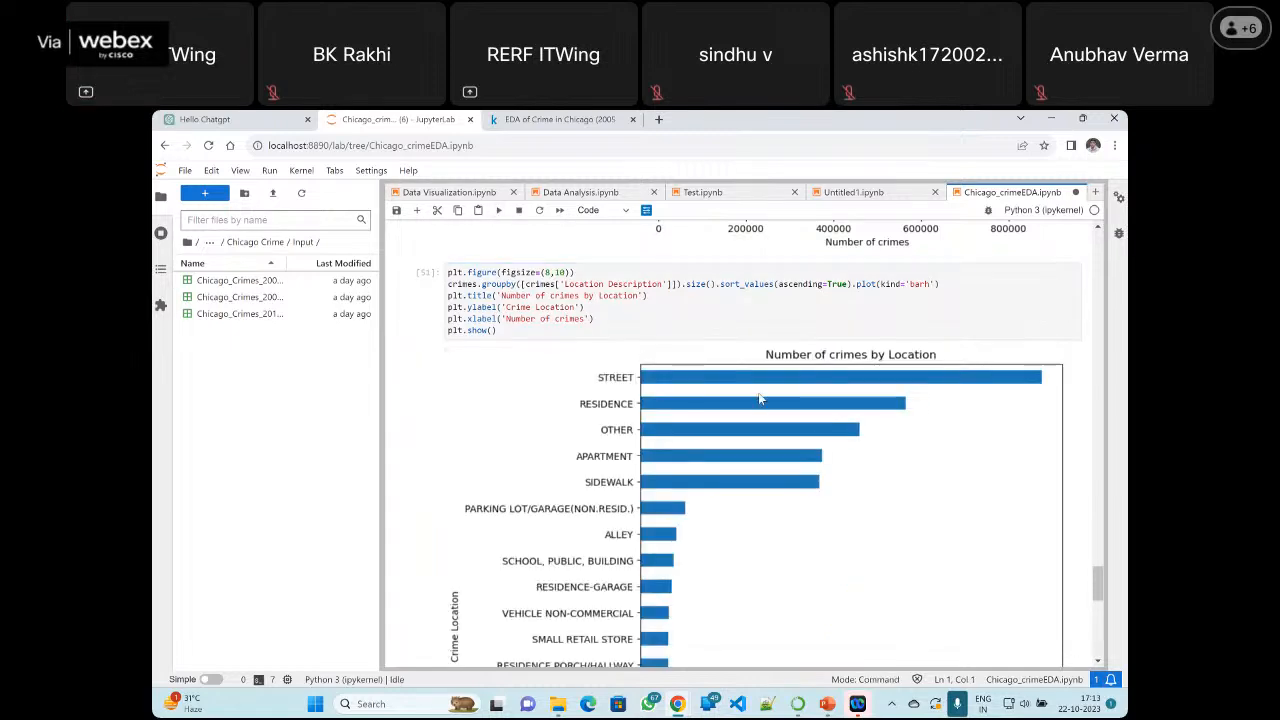
pyautogui.scroll(-5, 655, 360)
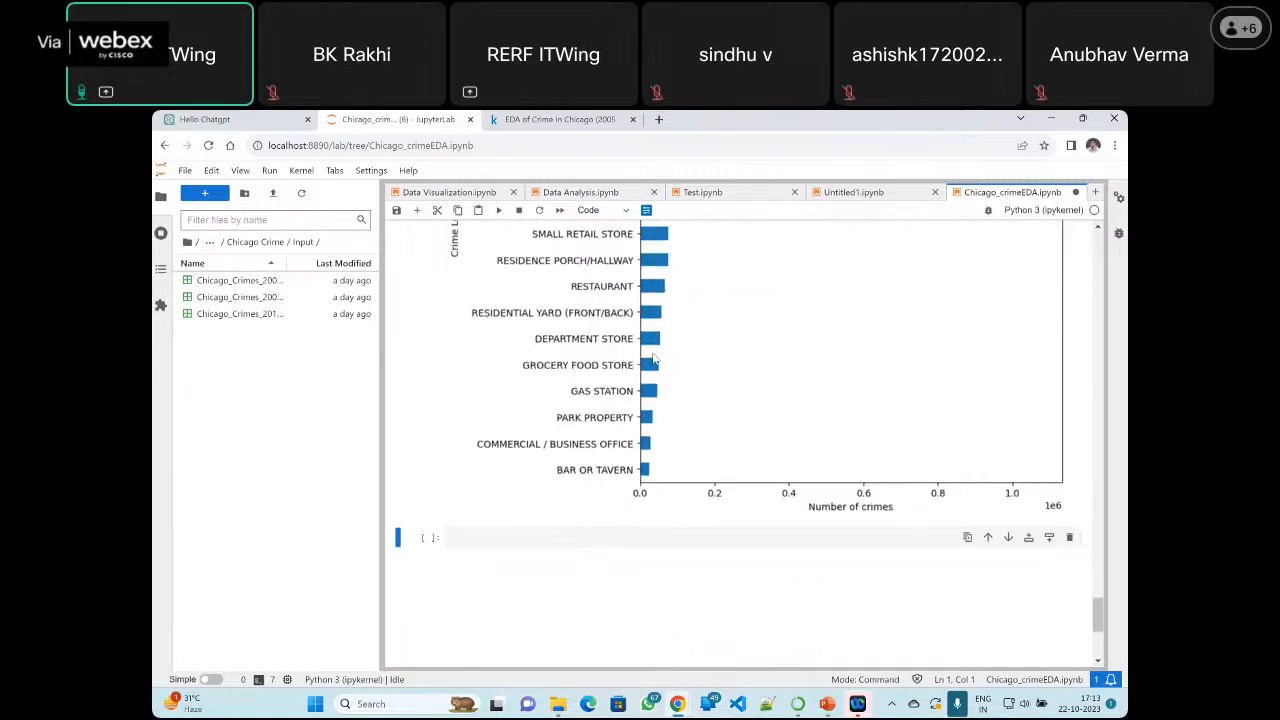
# Change the plot kind in the 'Number of crimes by type' cell to 'pie', run it and inspect the chart
pyautogui.scroll(15, 652, 358)
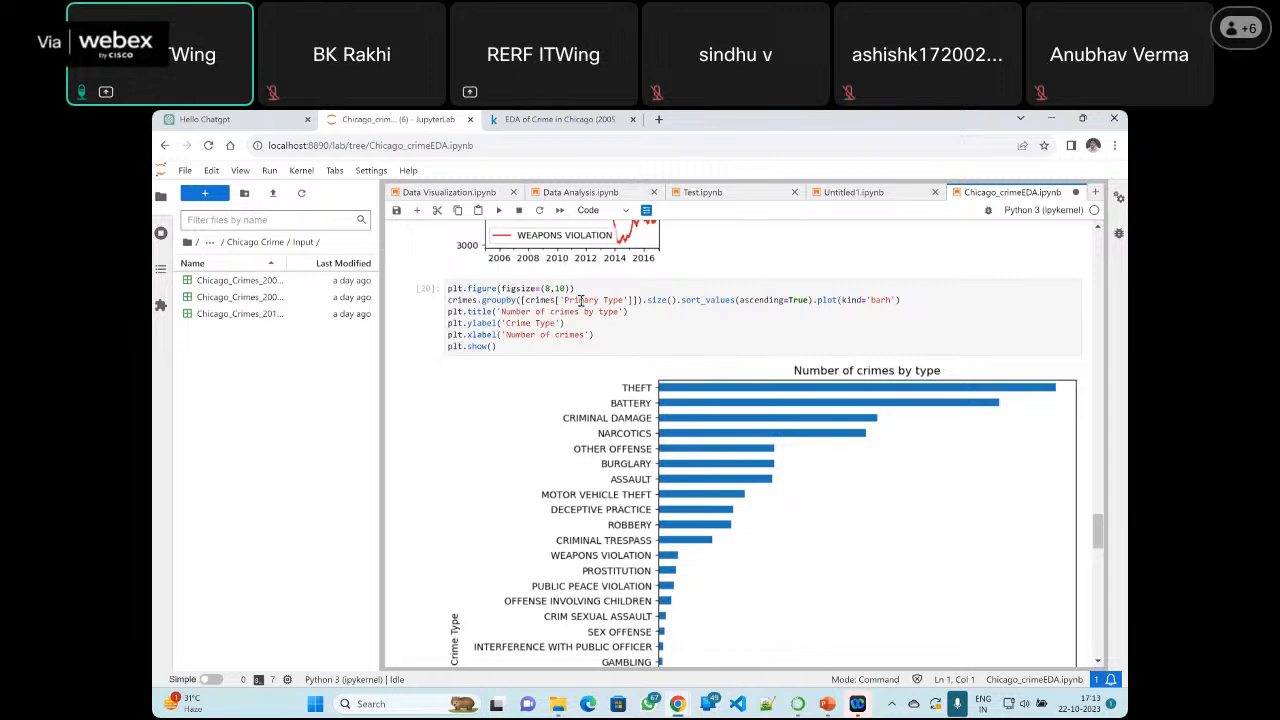
pyautogui.moveTo(563, 300); pyautogui.dragTo(623, 300)
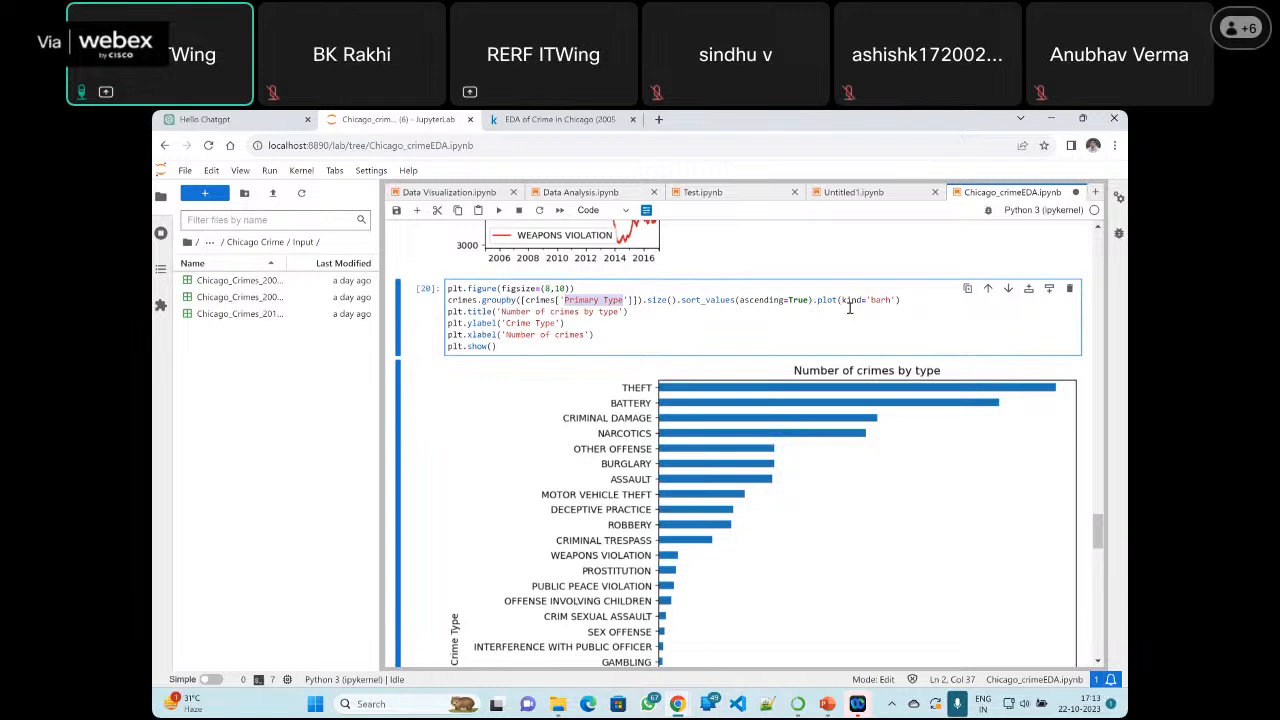
pyautogui.click(890, 300)
pyautogui.press('BackSpace')
pyautogui.press('BackSpace')
pyautogui.press('BackSpace')
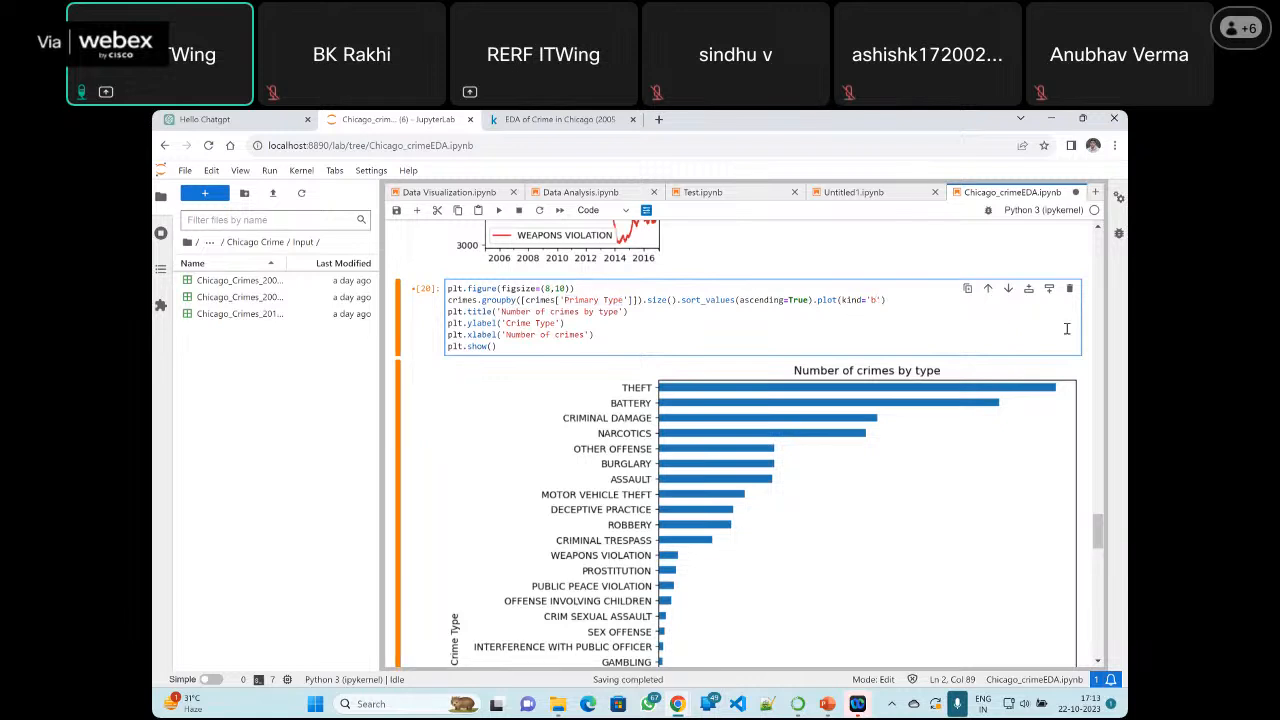
pyautogui.press('BackSpace')
pyautogui.write('pie')
pyautogui.click(499, 210)
pyautogui.scroll(-3, 777, 478)
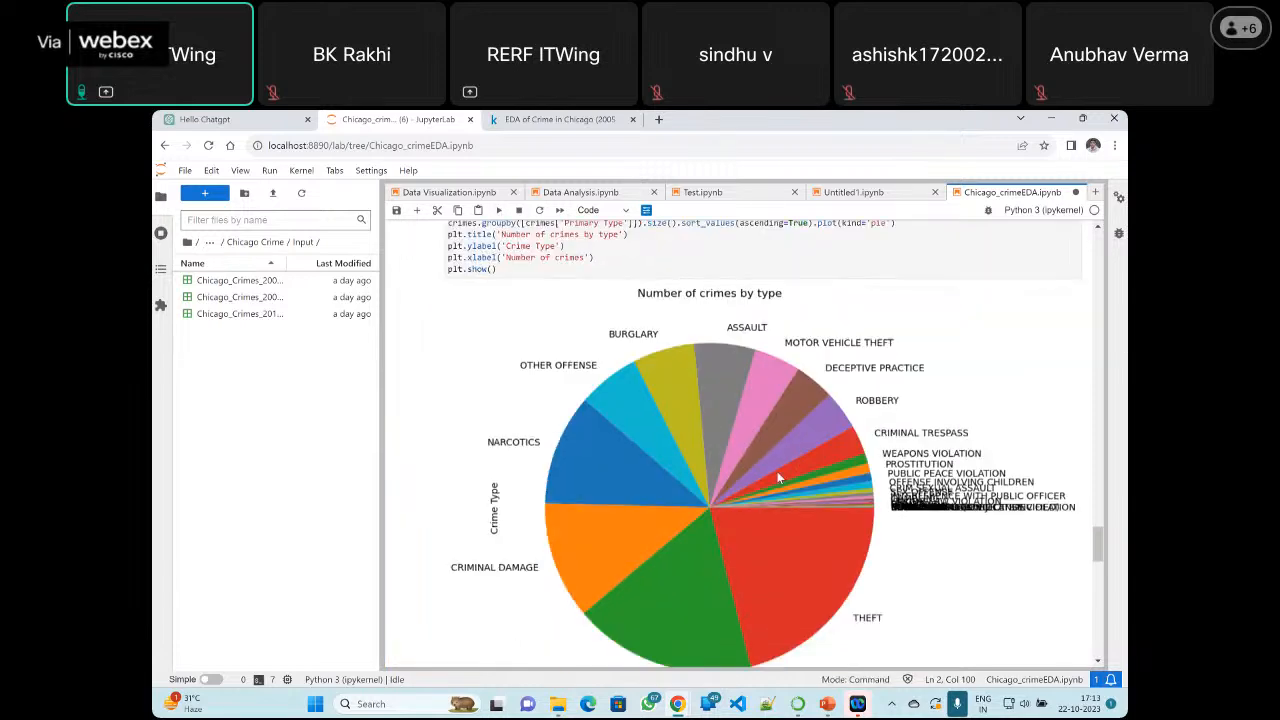
pyautogui.scroll(3, 777, 478)
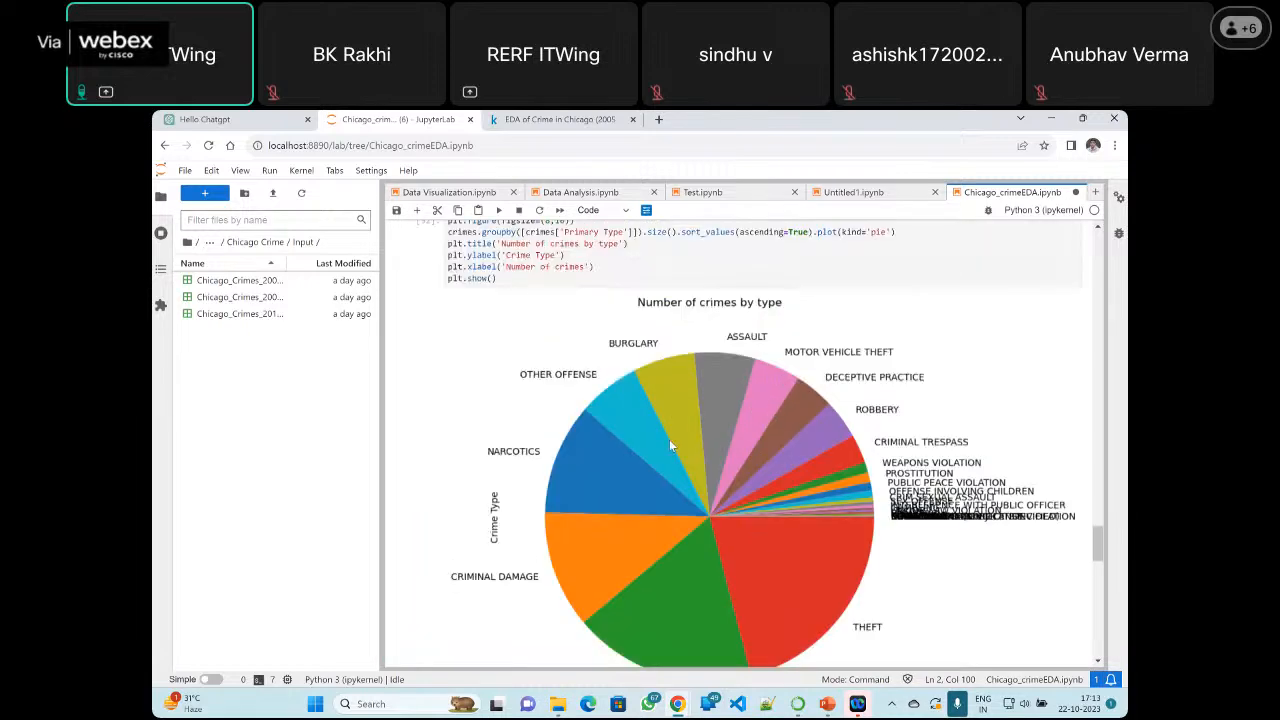
pyautogui.scroll(-3, 621, 466)
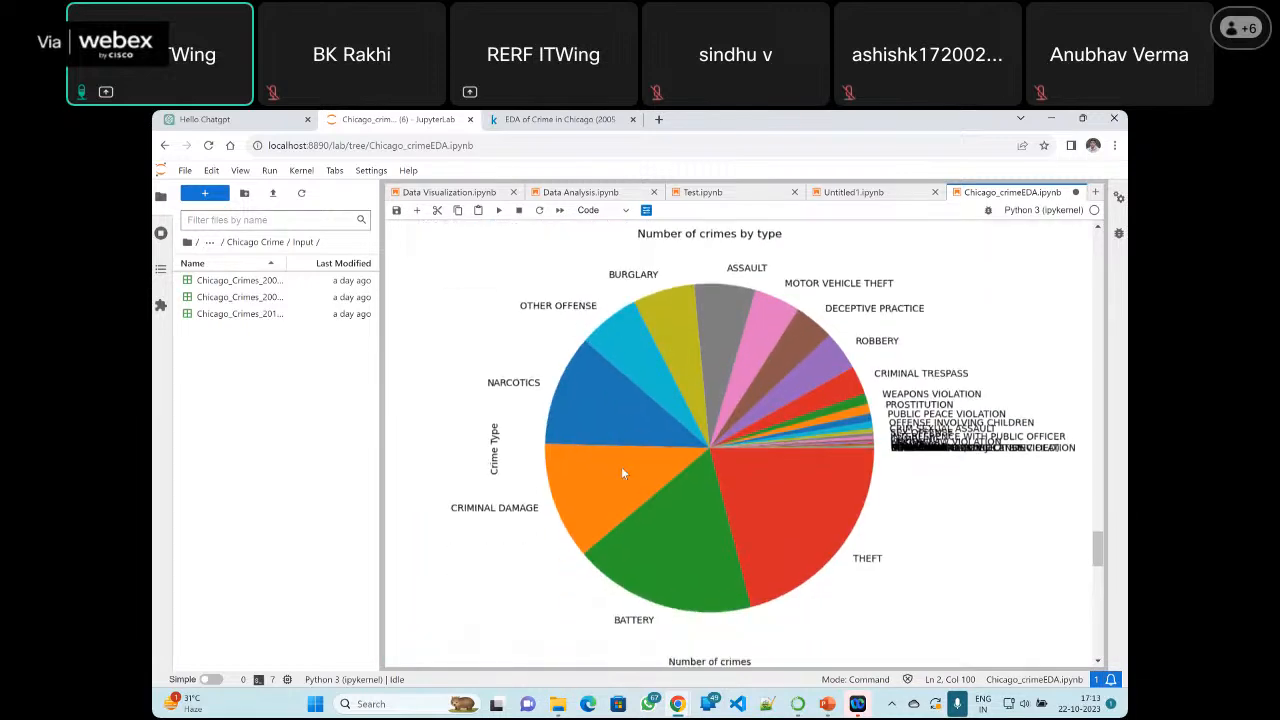
pyautogui.scroll(2, 622, 463)
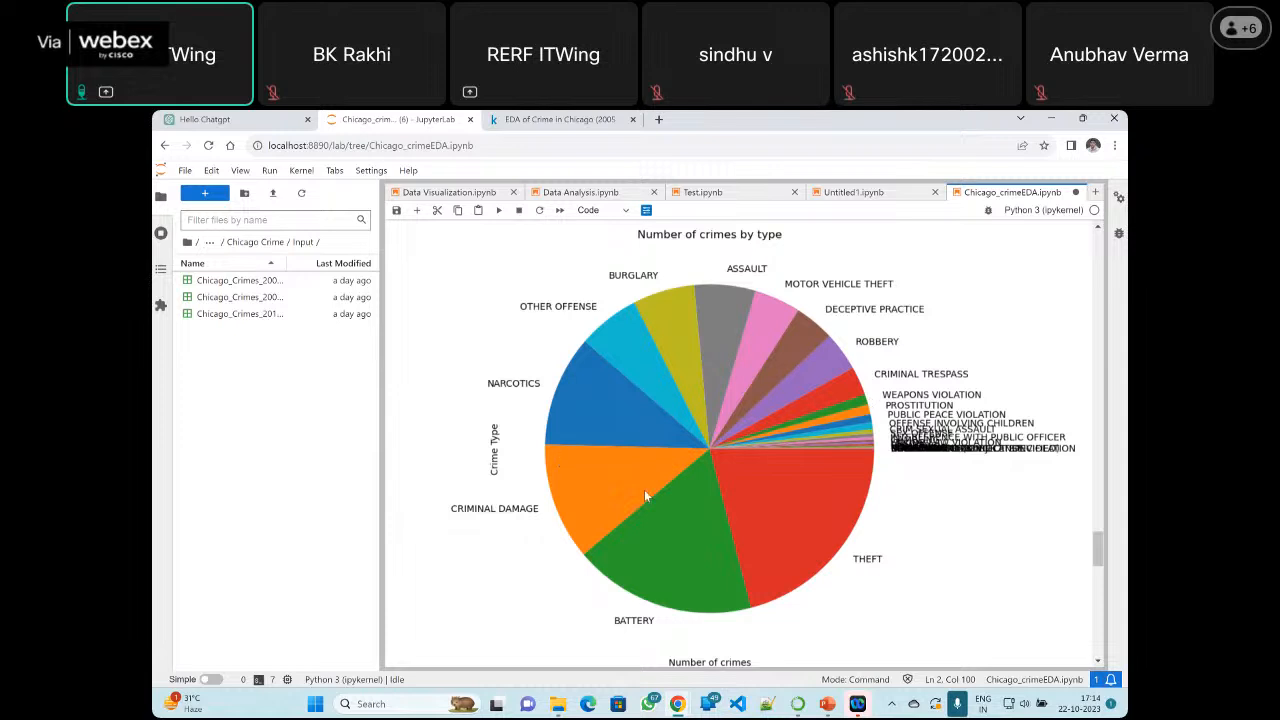
# Recap the notebook from the CSV loading and duplicate removal through the monthly and rolling-sum charts to the per-type subplots
pyautogui.scroll(3, 683, 449)
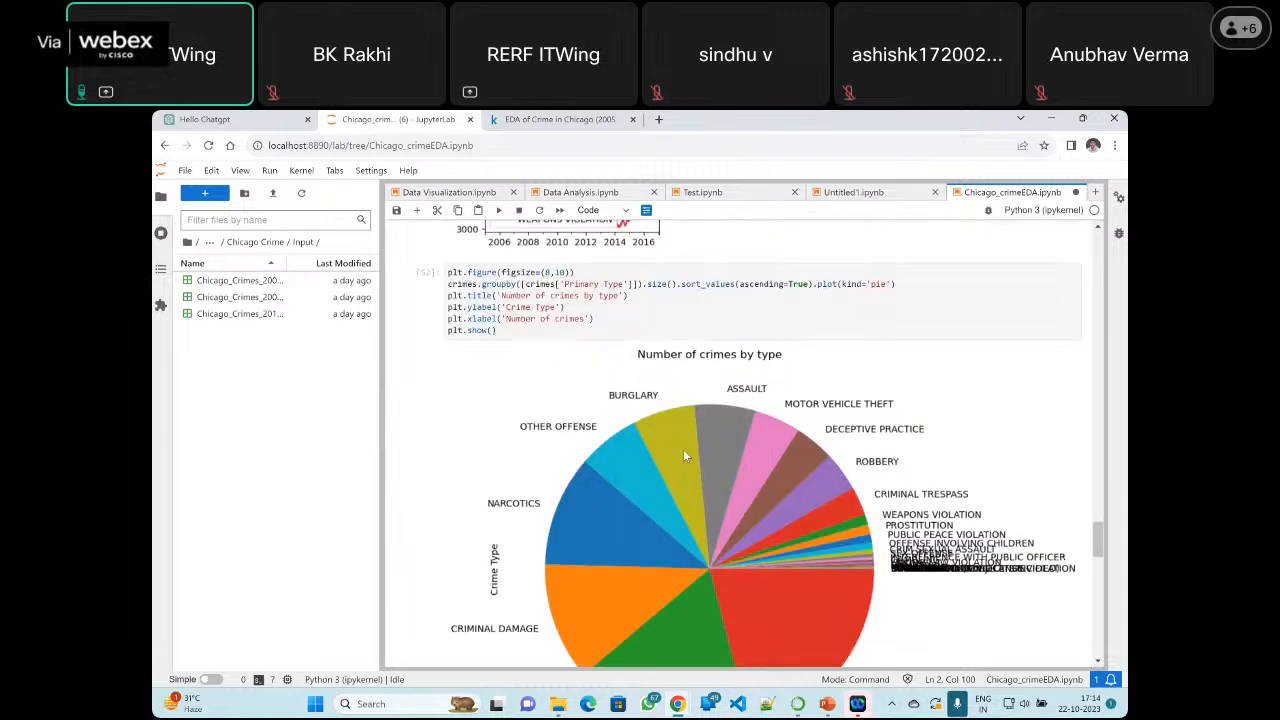
pyautogui.scroll(10, 685, 320)
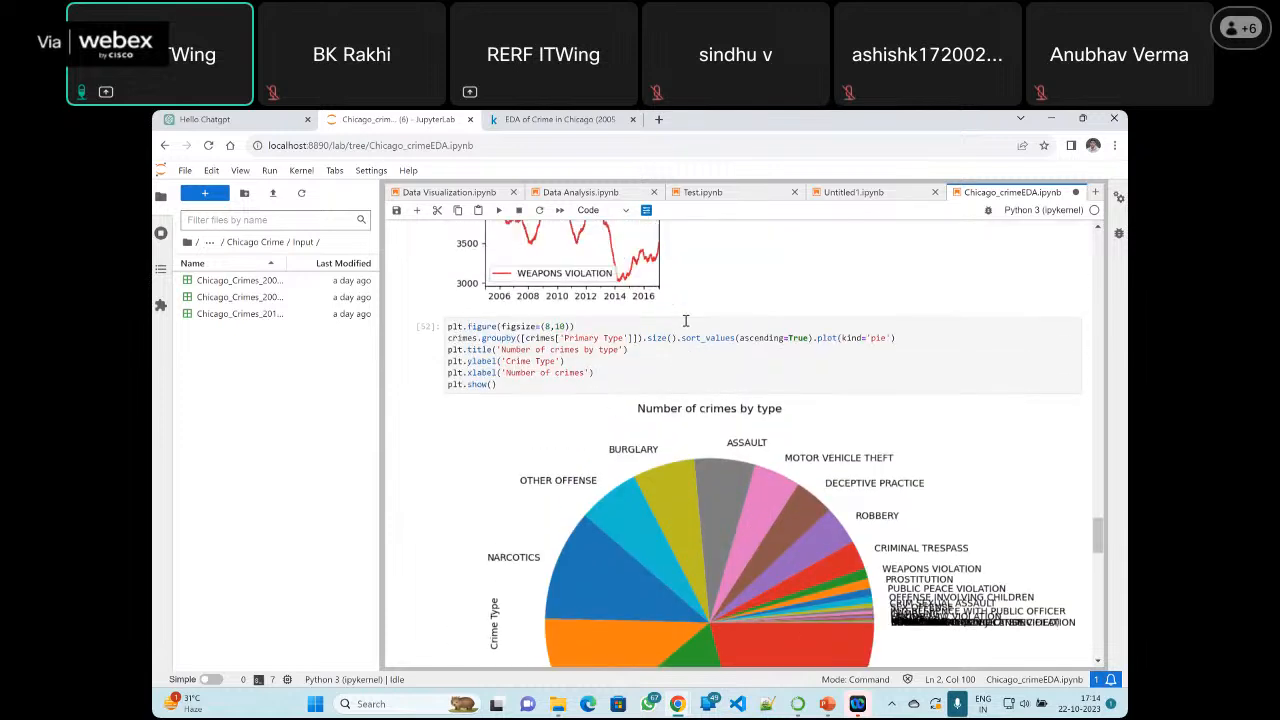
pyautogui.scroll(10, 685, 320)
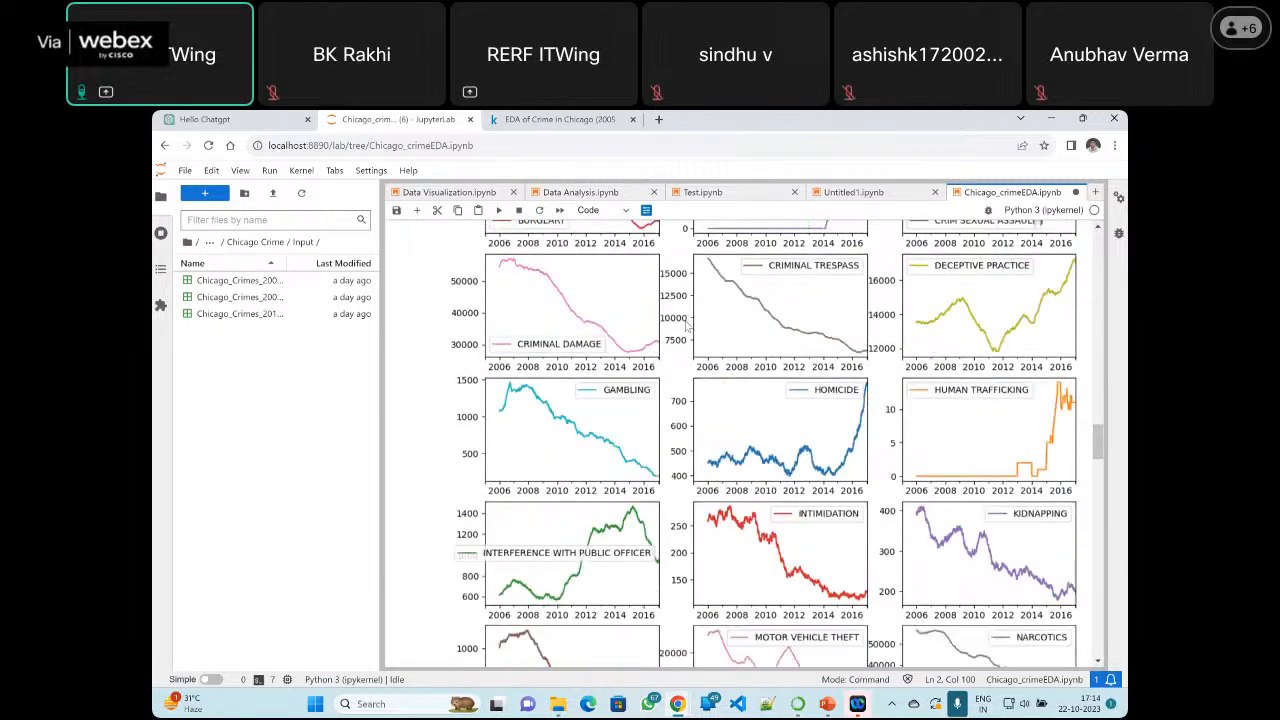
pyautogui.scroll(5, 685, 325)
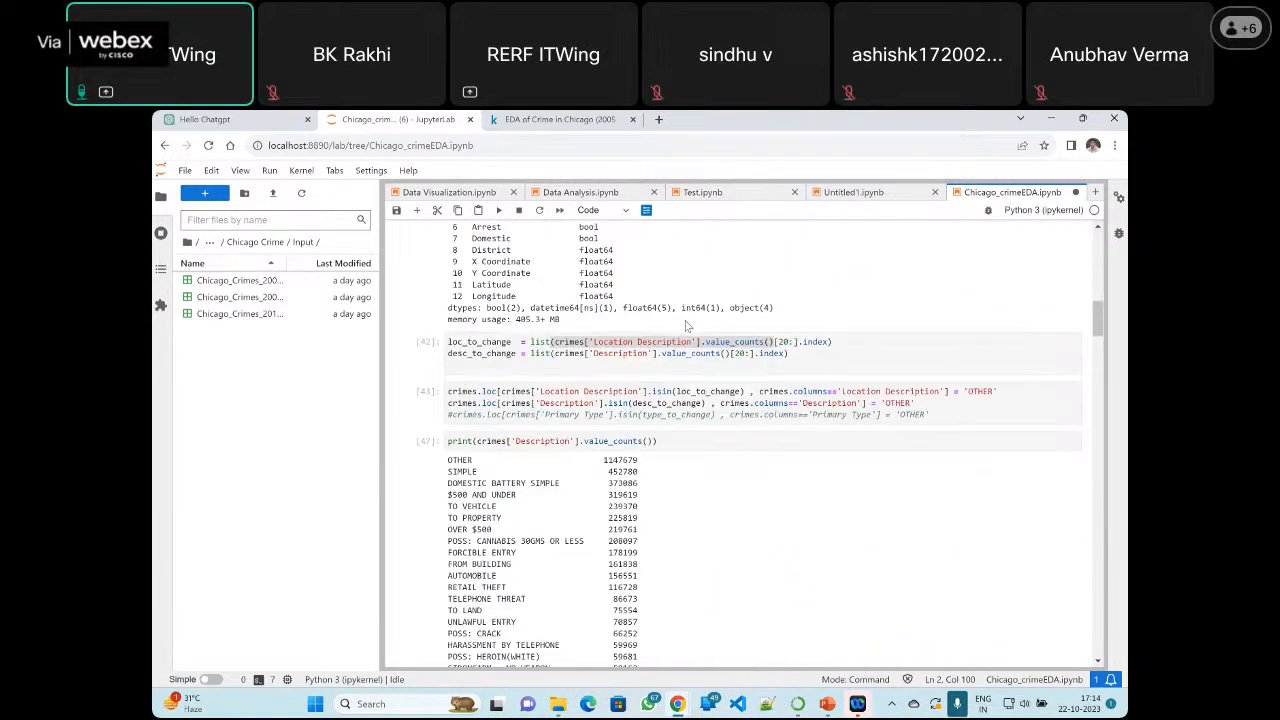
pyautogui.scroll(10, 658, 362)
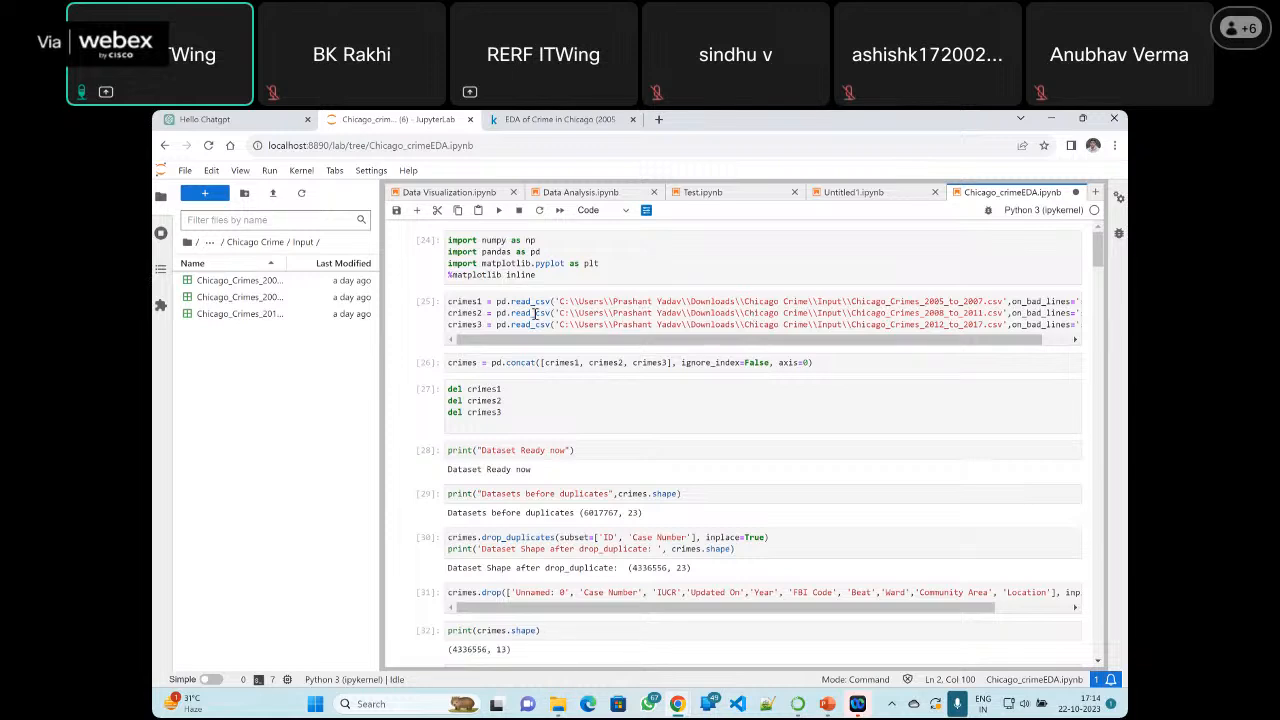
pyautogui.scroll(-5, 622, 465)
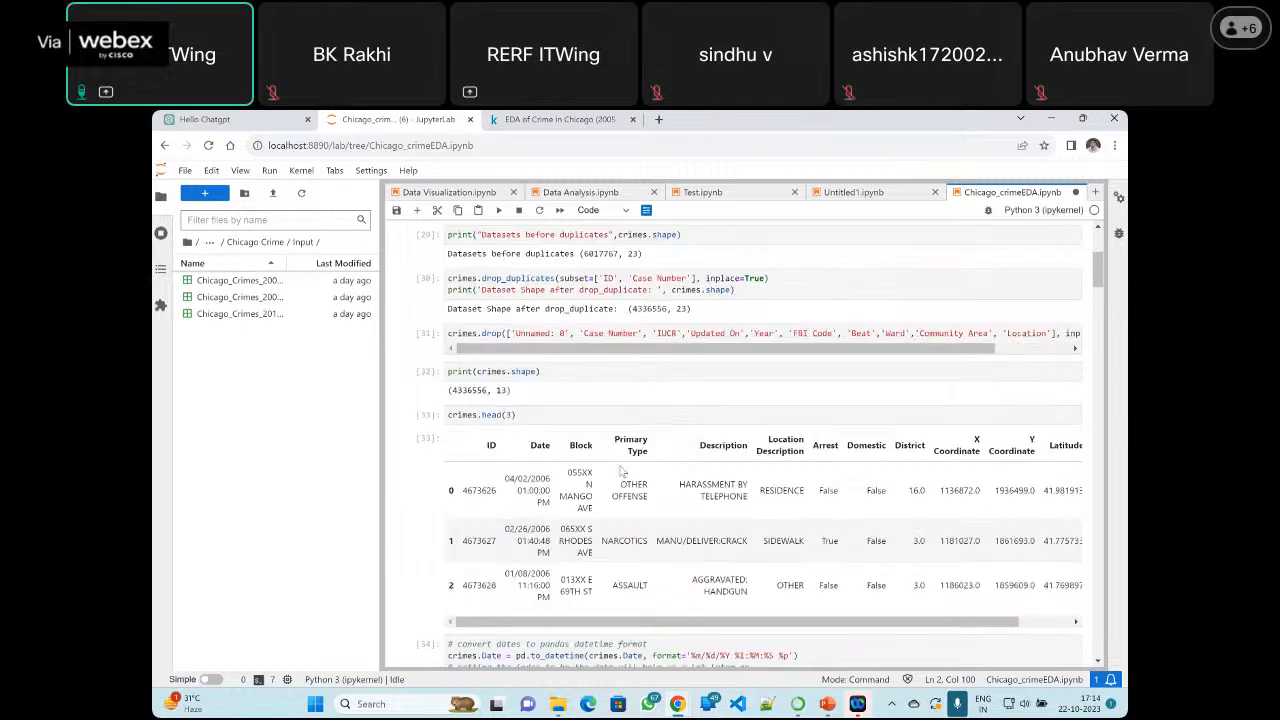
pyautogui.scroll(-10, 622, 460)
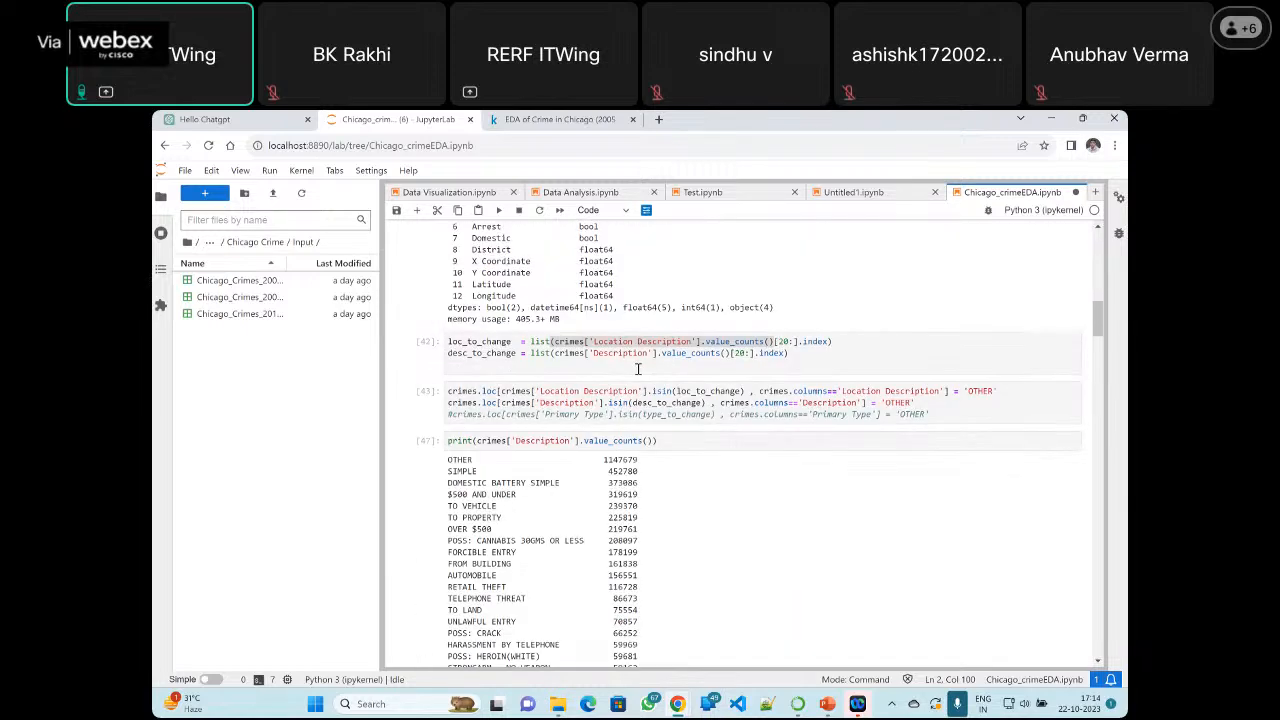
pyautogui.scroll(-15, 637, 369)
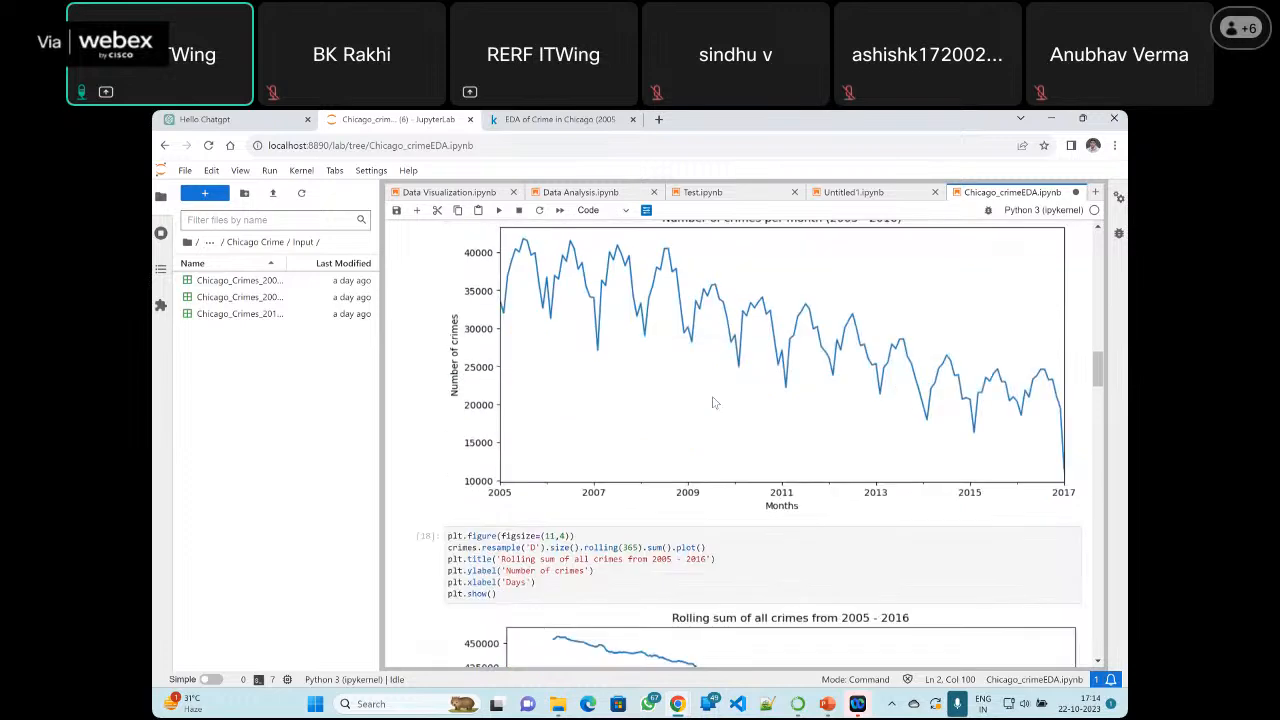
pyautogui.scroll(-4, 713, 403)
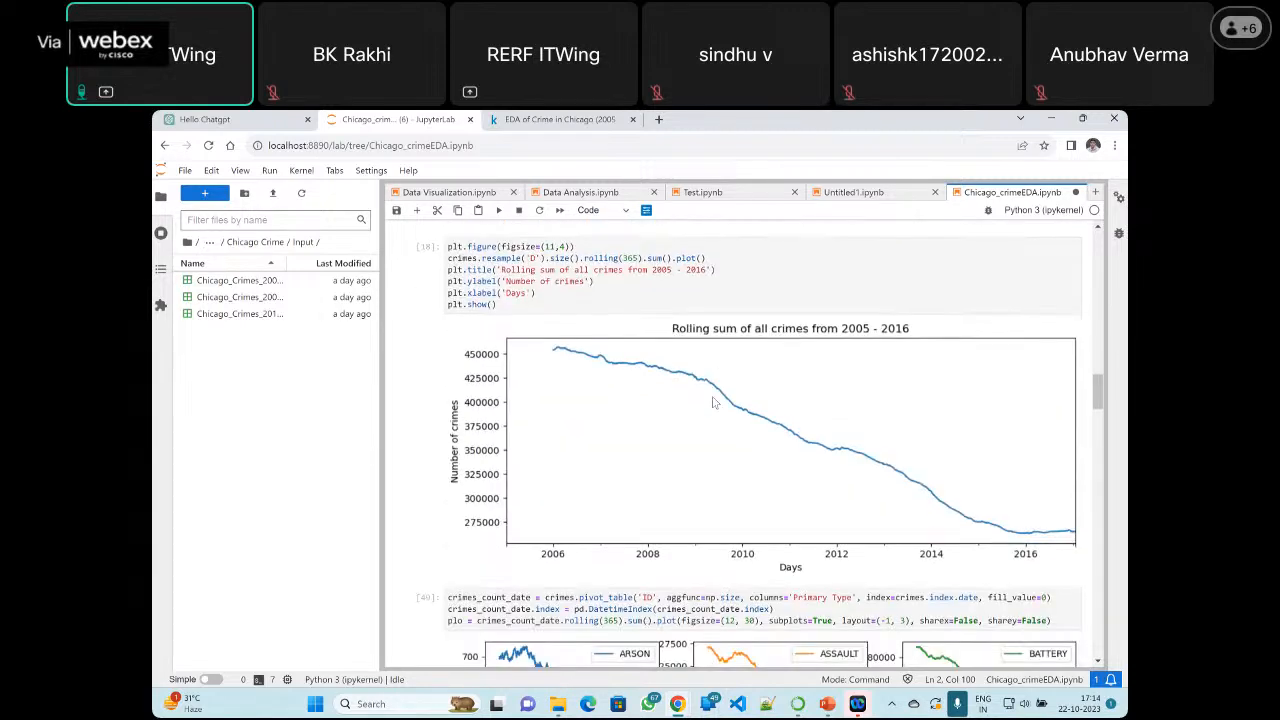
pyautogui.scroll(-3, 713, 403)
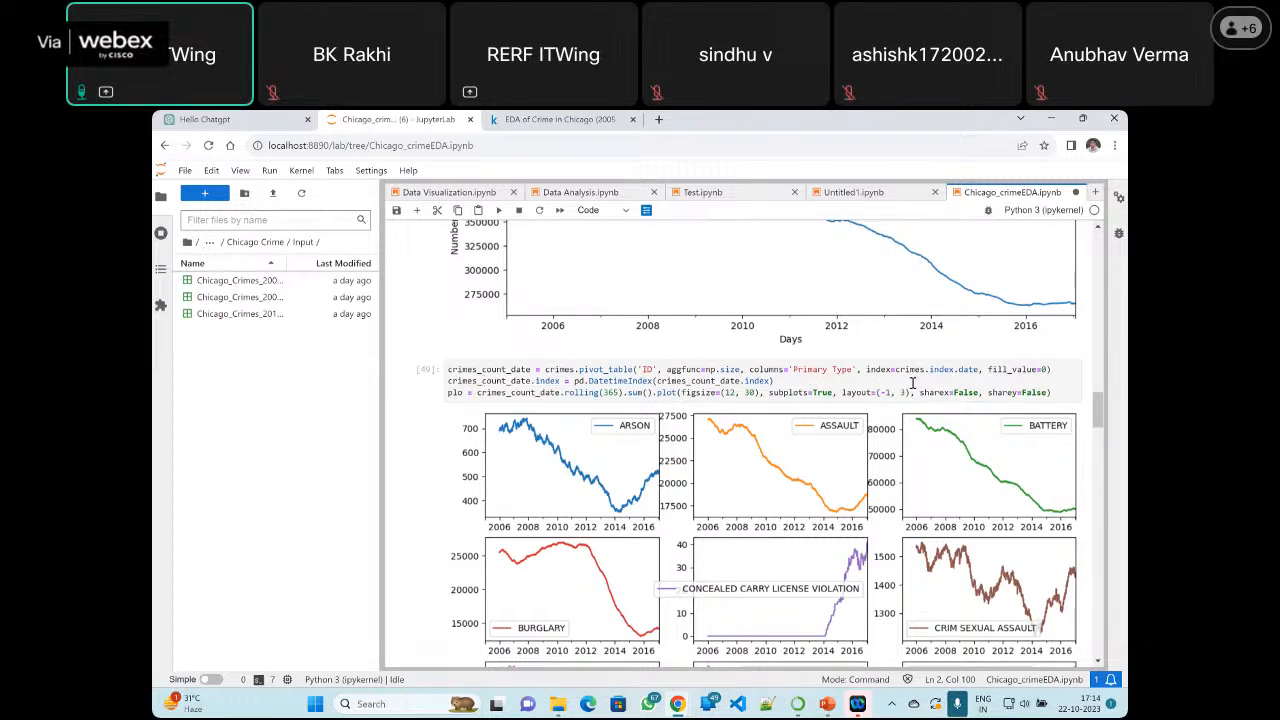
pyautogui.scroll(-3, 890, 384)
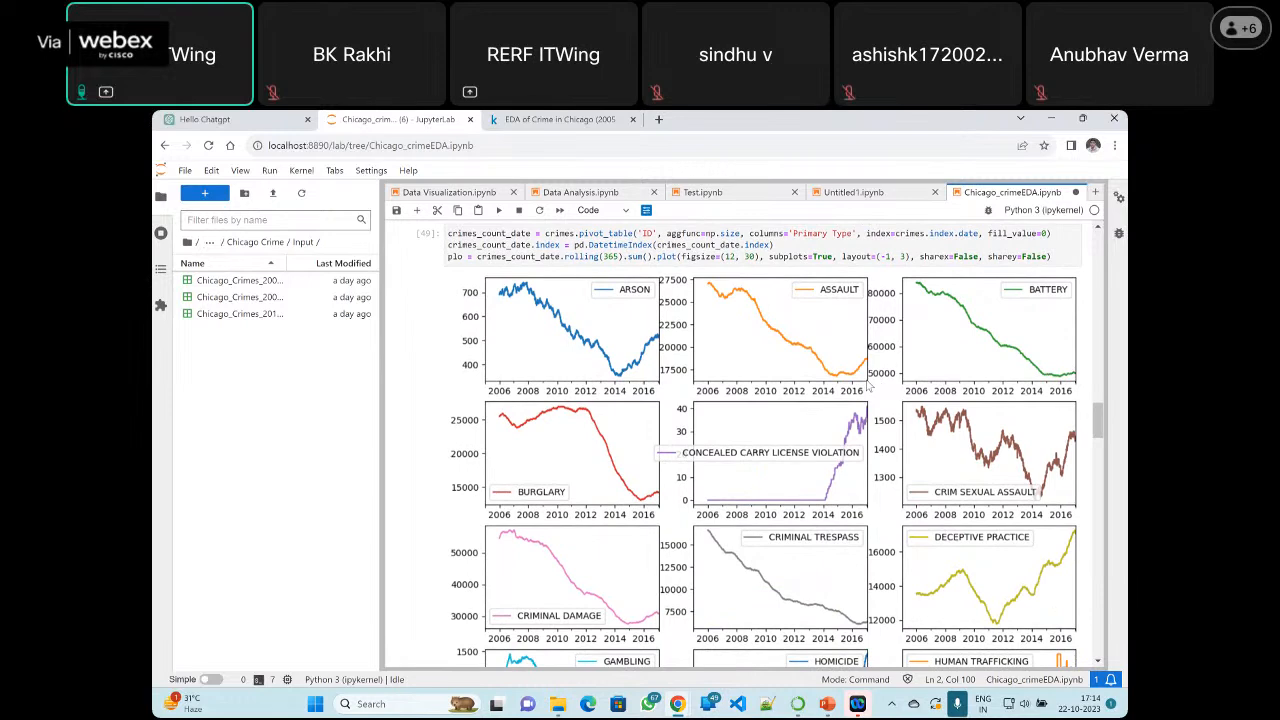
# Review the per-type rolling-sum subplots once more and save the notebook
pyautogui.scroll(-1, 869, 386)
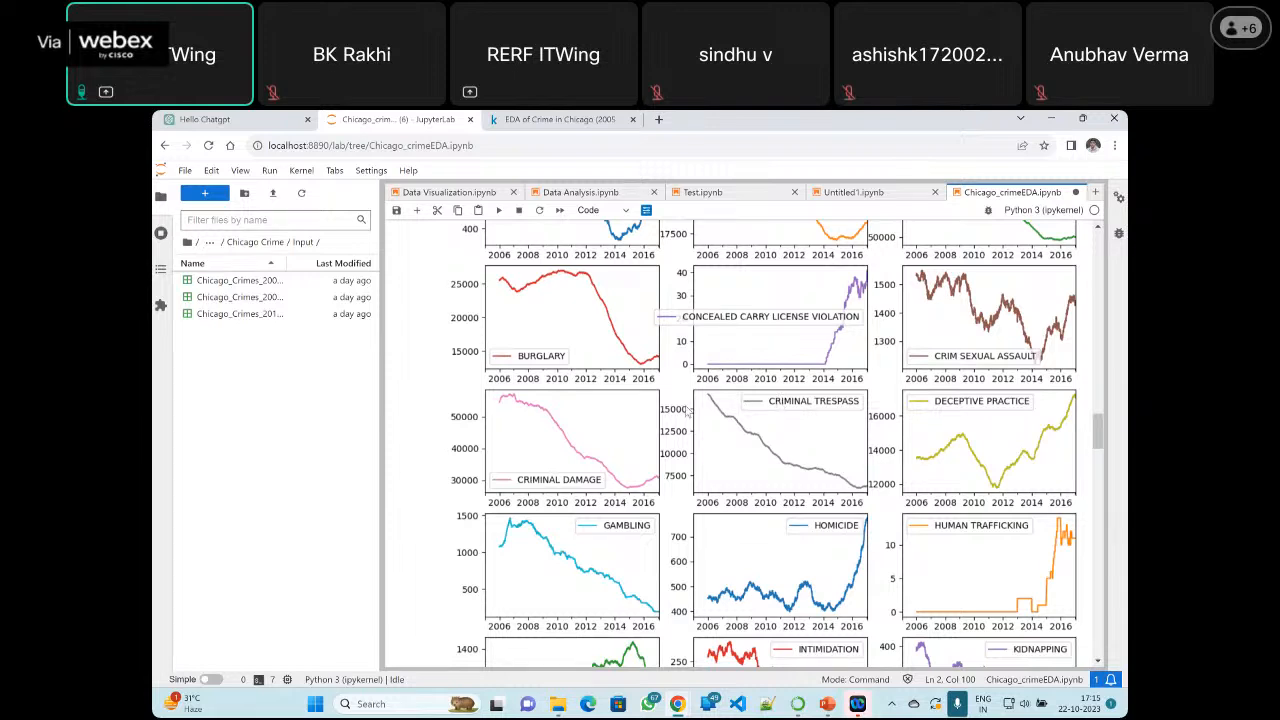
pyautogui.scroll(-2, 688, 410)
pyautogui.scroll(-1, 688, 410)
pyautogui.scroll(5, 688, 410)
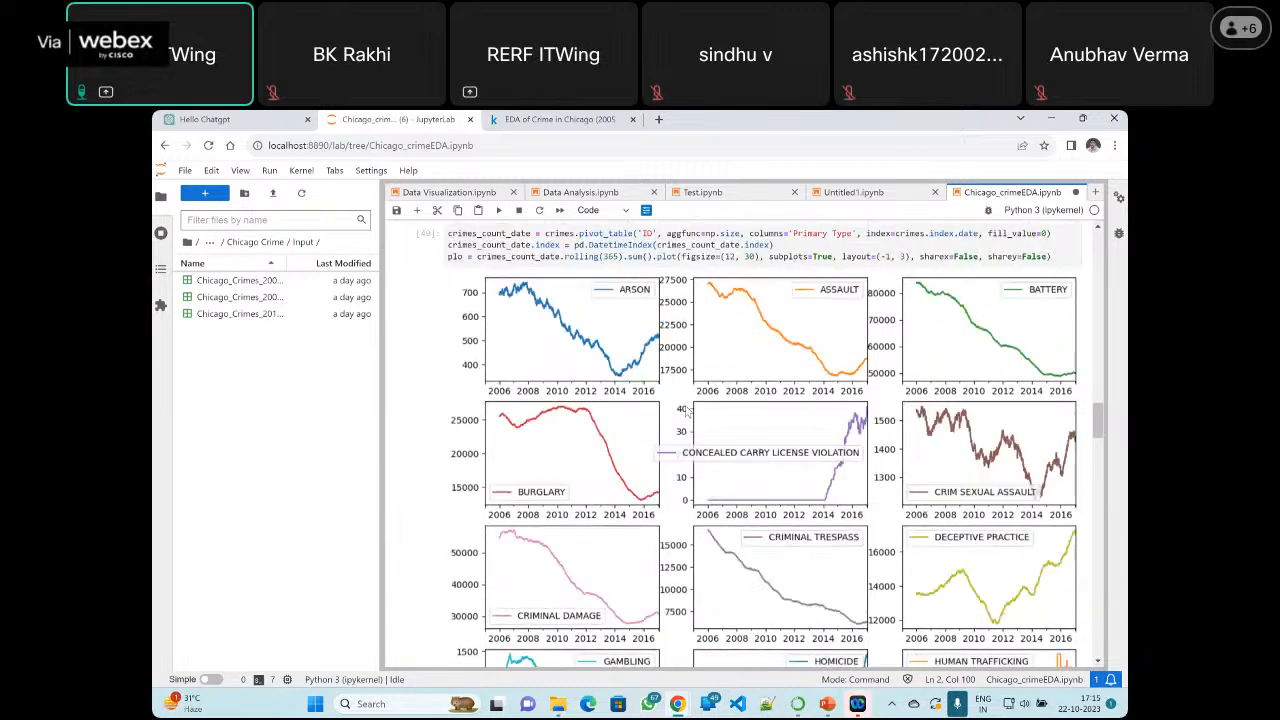
pyautogui.scroll(1, 688, 410)
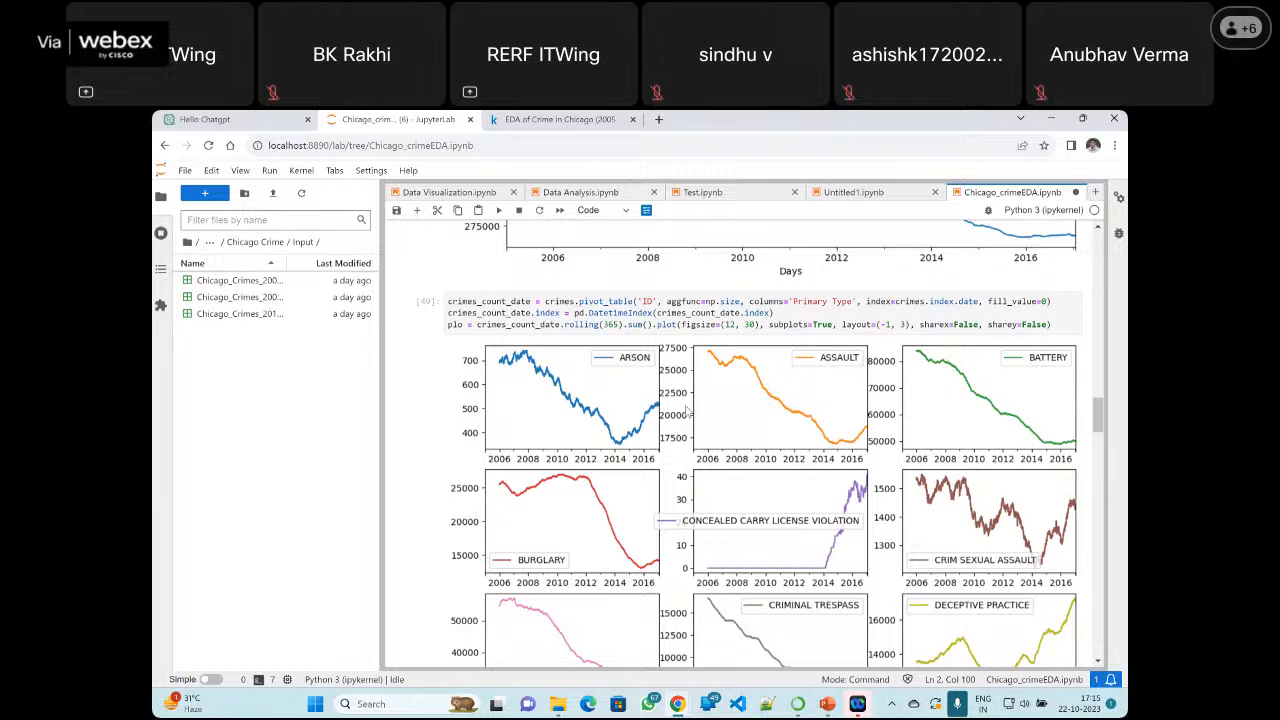
pyautogui.hotkey('ctrl', 's')
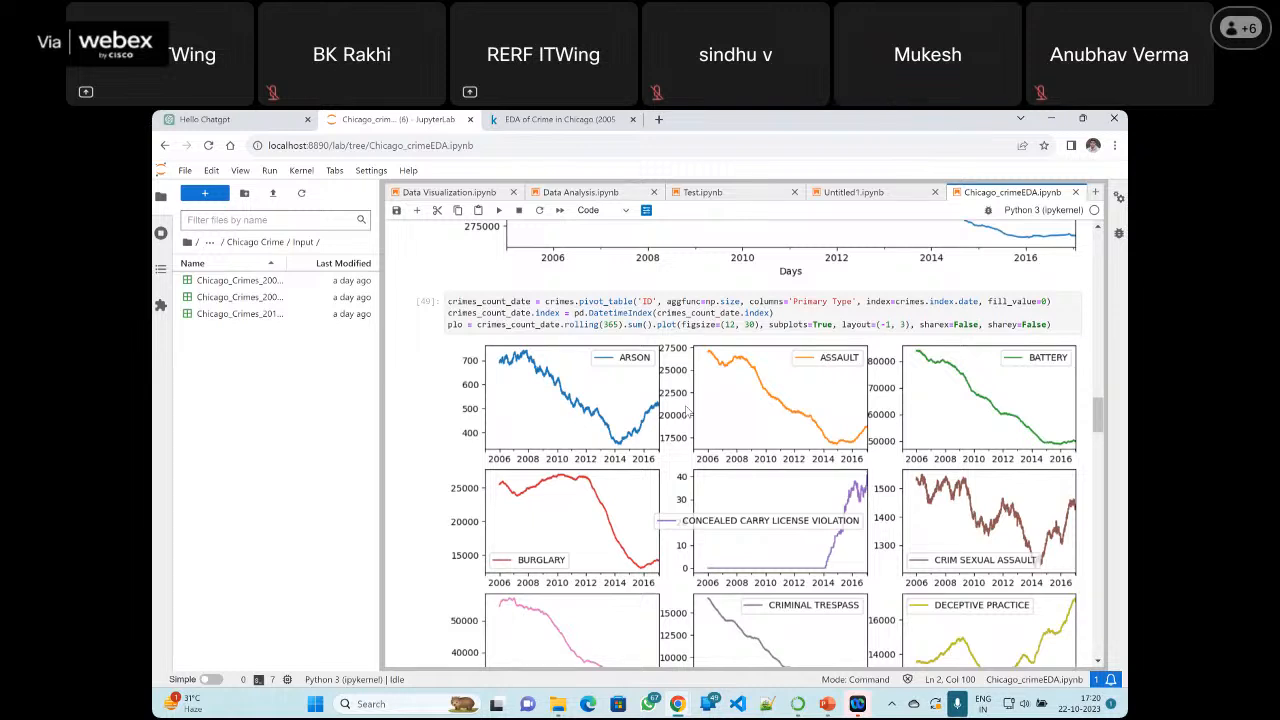
# Raise the computer's audio volume to 50
pyautogui.press('XF86AudioRaiseVolume')
pyautogui.press('XF86AudioRaiseVolume')
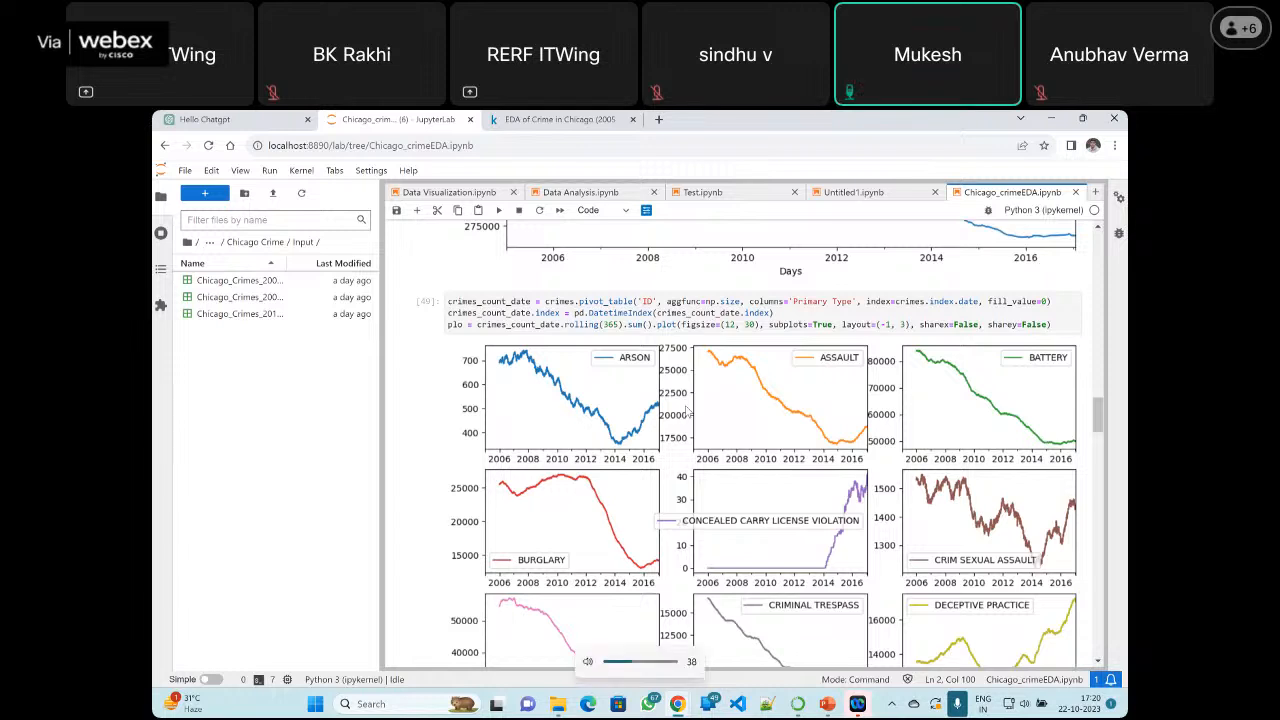
pyautogui.press('XF86AudioRaiseVolume')
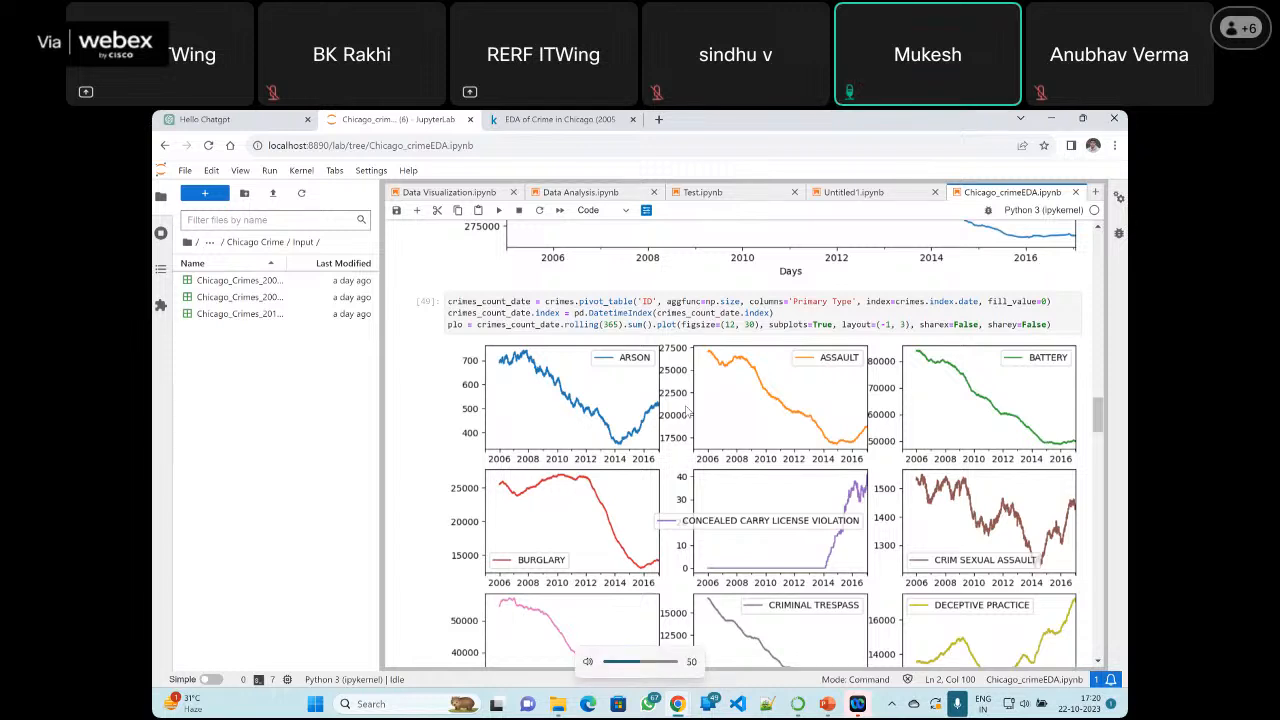